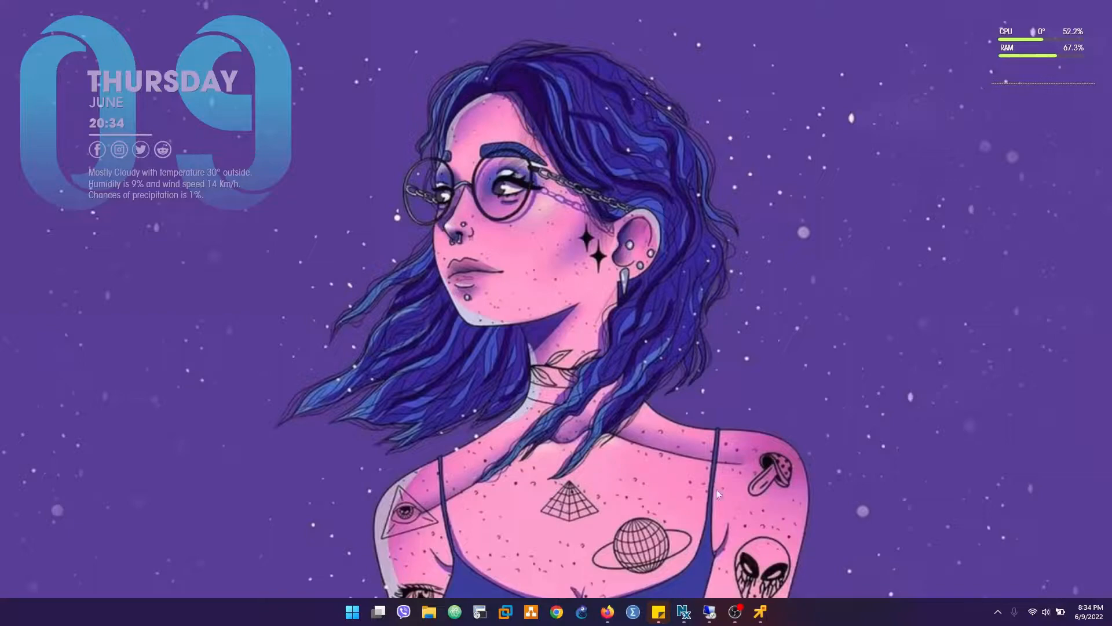
# - Switch to the Remote Desktop session and review the FTD and Sonicwall local and remote LAN subnets in the notes
pyautogui.moveTo(712, 614)
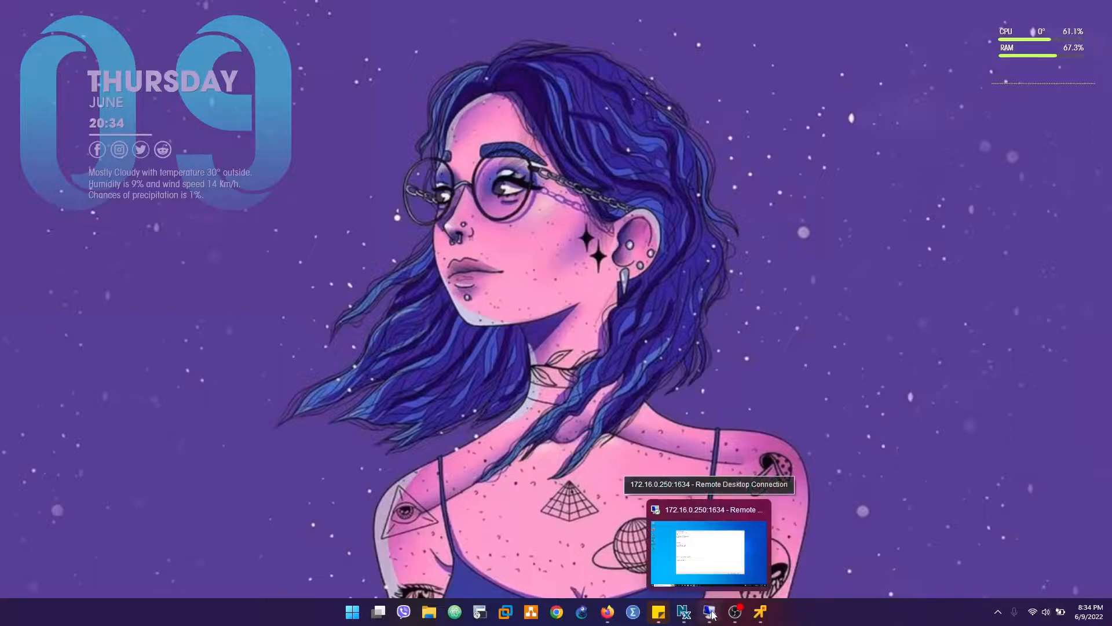
pyautogui.click(712, 614)
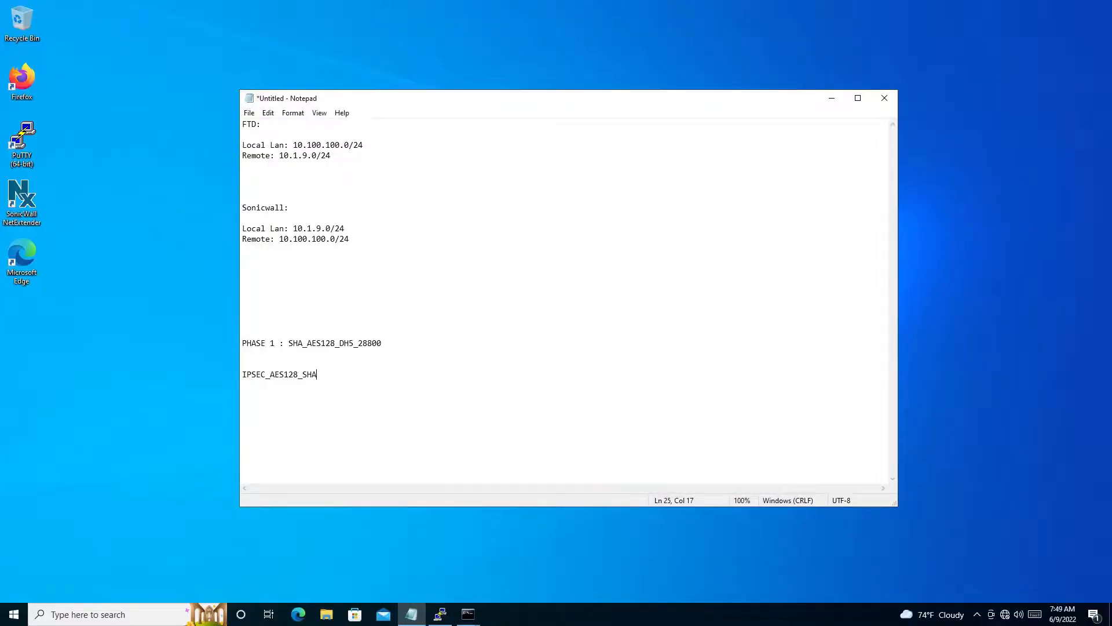
pyautogui.moveTo(242, 145); pyautogui.dragTo(363, 146)
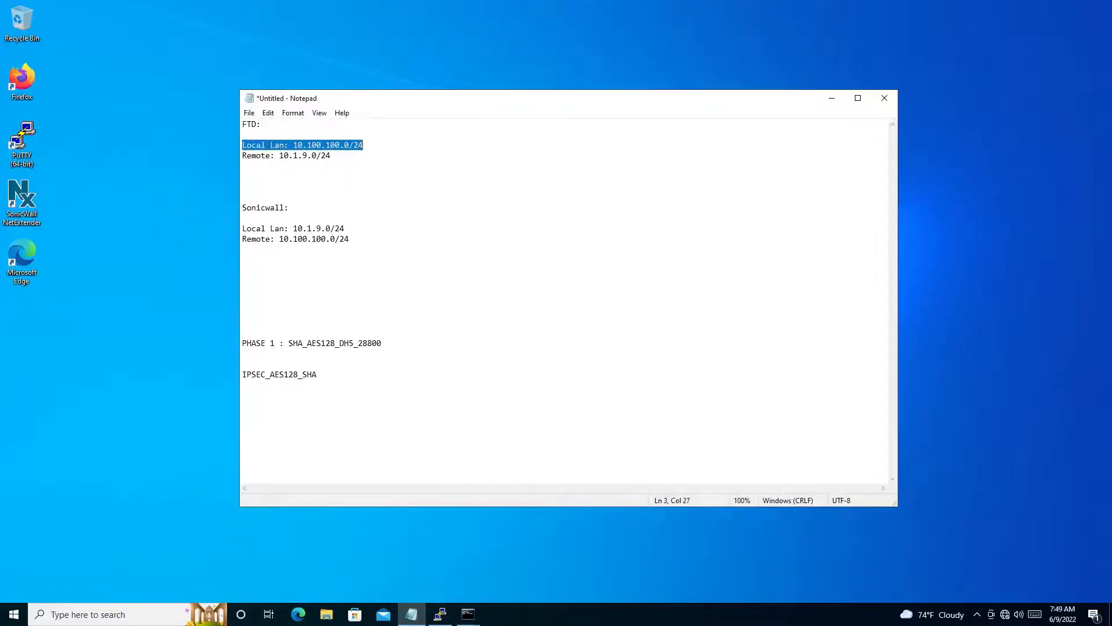
pyautogui.click(293, 145)
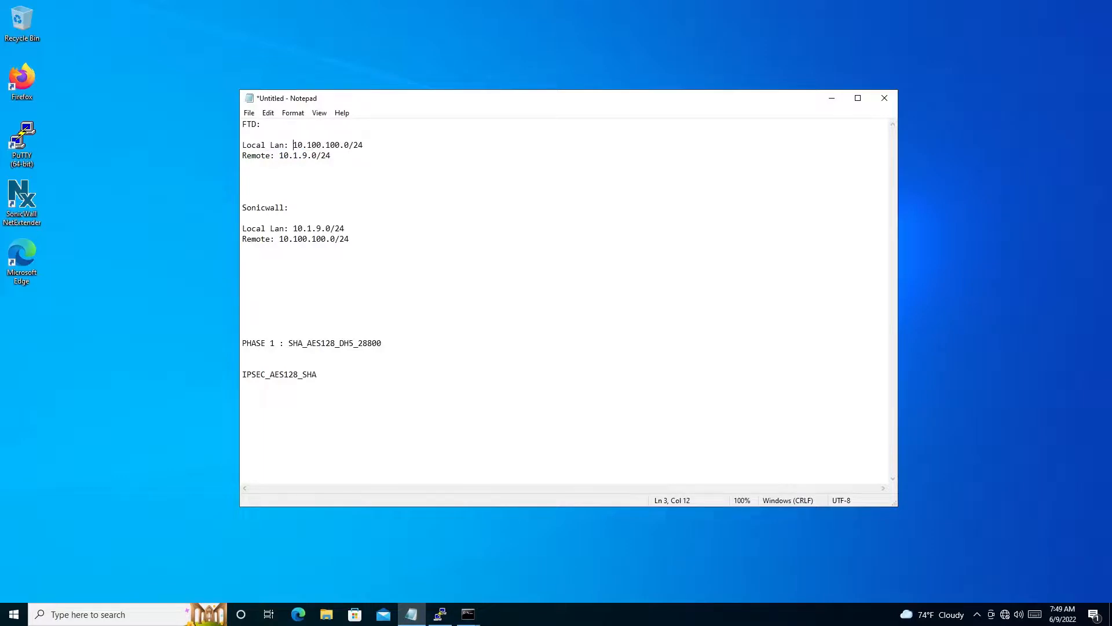
pyautogui.hotkey('shift', 'Right')
pyautogui.hotkey('shift', 'Right')
pyautogui.hotkey('shift', 'Right')
pyautogui.hotkey('shift', 'Right')
pyautogui.hotkey('shift', 'Right')
pyautogui.hotkey('shift', 'Right')
pyautogui.hotkey('shift', 'Right')
pyautogui.hotkey('shift', 'Right')
pyautogui.hotkey('shift', 'Right')
pyautogui.hotkey('shift', 'Right')
pyautogui.hotkey('shift', 'Right')
pyautogui.hotkey('shift', 'Right')
pyautogui.hotkey('shift', 'Right')
pyautogui.hotkey('shift', 'Right')
pyautogui.hotkey('shift', 'Right')
pyautogui.hotkey('shift', 'Right')
pyautogui.hotkey('shift', 'Right')
pyautogui.hotkey('shift', 'Right')
pyautogui.hotkey('shift', 'Right')
pyautogui.hotkey('shift', 'Right')
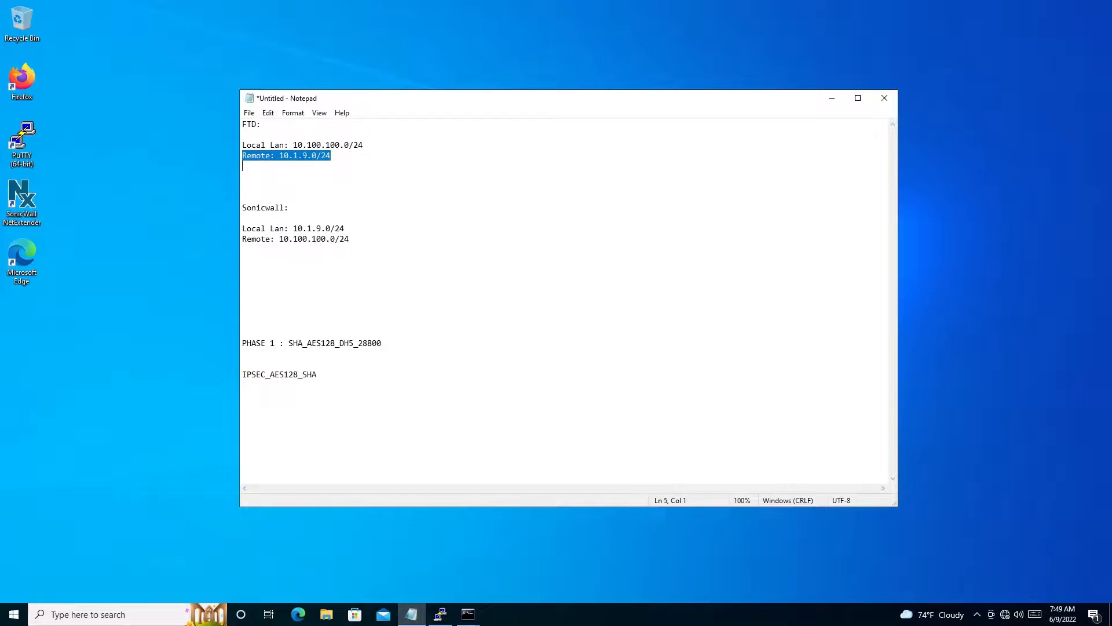
pyautogui.click(300, 239)
pyautogui.moveTo(350, 239); pyautogui.dragTo(239, 206)
pyautogui.click(248, 228)
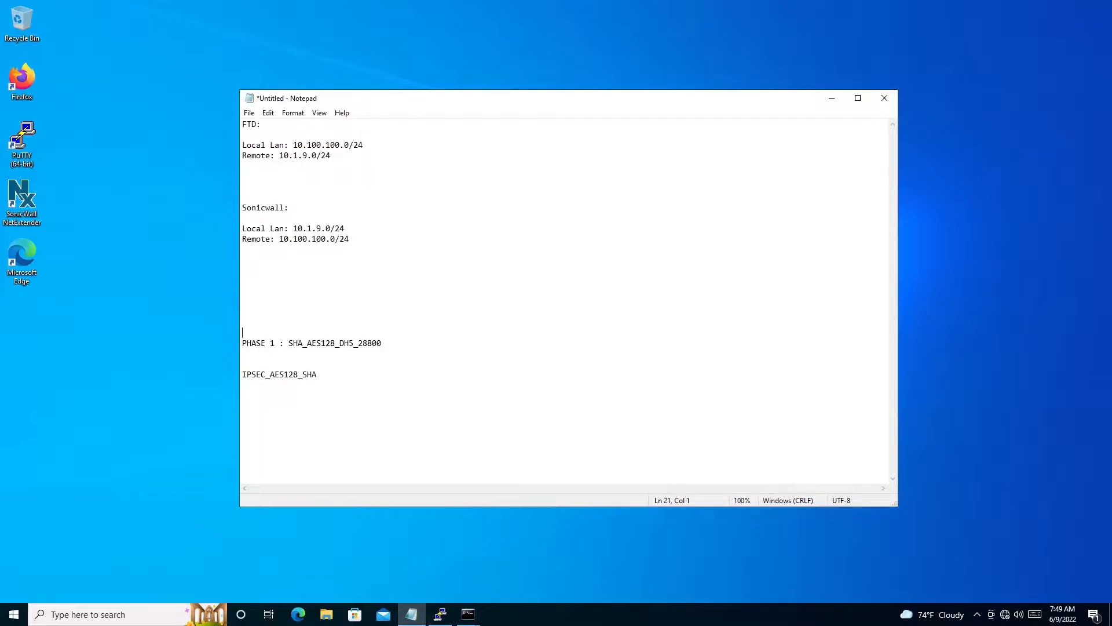
# - Change the PHASE 1 proposal in the notes to SHA1_DES_DH5_28800
pyautogui.moveTo(288, 343); pyautogui.dragTo(382, 343)
pyautogui.click(306, 353)
pyautogui.press('BackSpace')
pyautogui.press('BackSpace')
pyautogui.press('BackSpace')
pyautogui.press('BackSpace')
pyautogui.press('BackSpace')
pyautogui.press('BackSpace')
pyautogui.write('DES')
pyautogui.write('zz')
pyautogui.press('BackSpace')
pyautogui.press('BackSpace')
pyautogui.write('1')
pyautogui.moveTo(372, 343); pyautogui.dragTo(349, 343)
# - Rewrite the IPsec proposal line in the notes as "PHASE 2: IPSEC_DES_SHA1"
pyautogui.click(257, 375)
pyautogui.press('Right')
pyautogui.press('Right')
pyautogui.press('BackSpace')
pyautogui.press('BackSpace')
pyautogui.press('BackSpace')
pyautogui.press('BackSpace')
pyautogui.press('BackSpace')
pyautogui.press('BackSpace')
pyautogui.press('BackSpace')
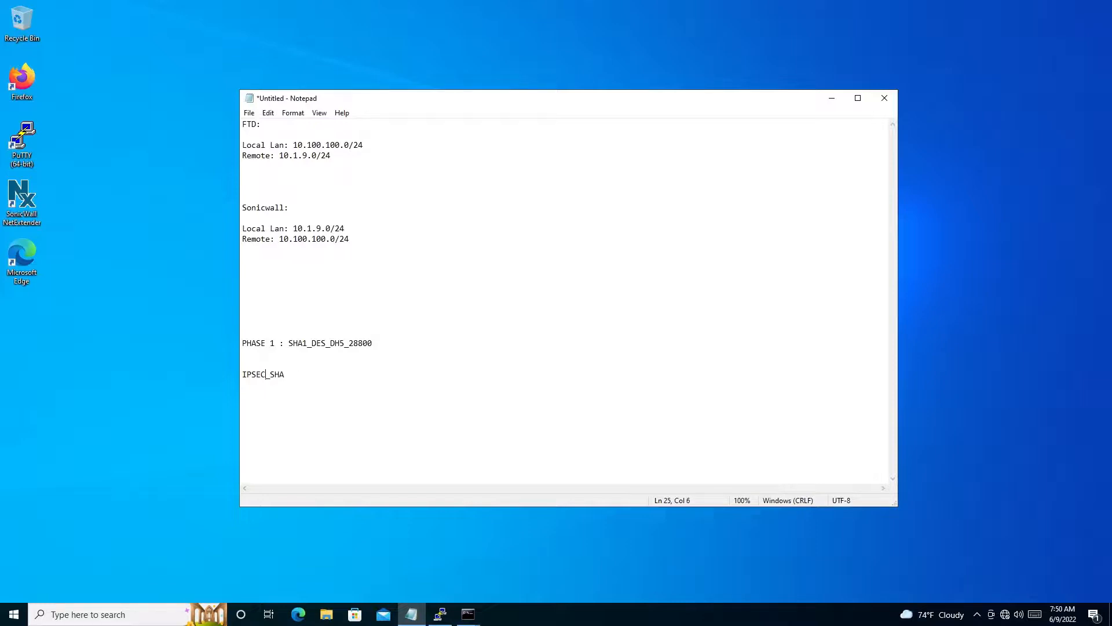
pyautogui.write('_DES')
pyautogui.write('1')
pyautogui.write('PHASE')
pyautogui.write('2')
pyautogui.press('BackSpace')
pyautogui.write('2:')
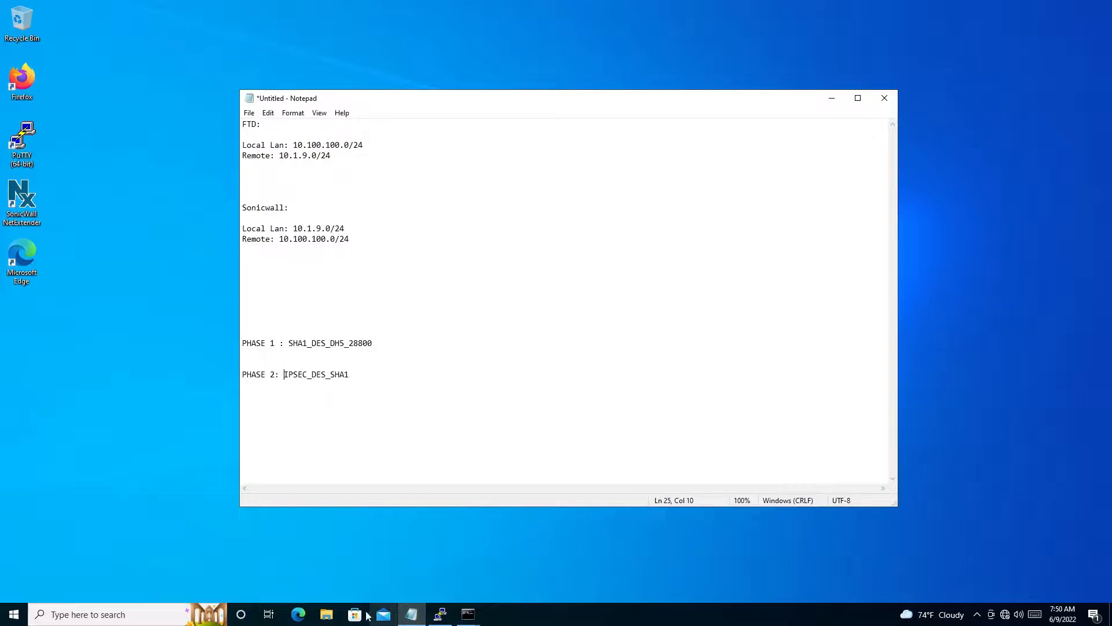
# - Bring up the open PuTTY session to 10.10.10.2 and close that session
pyautogui.click(442, 613)
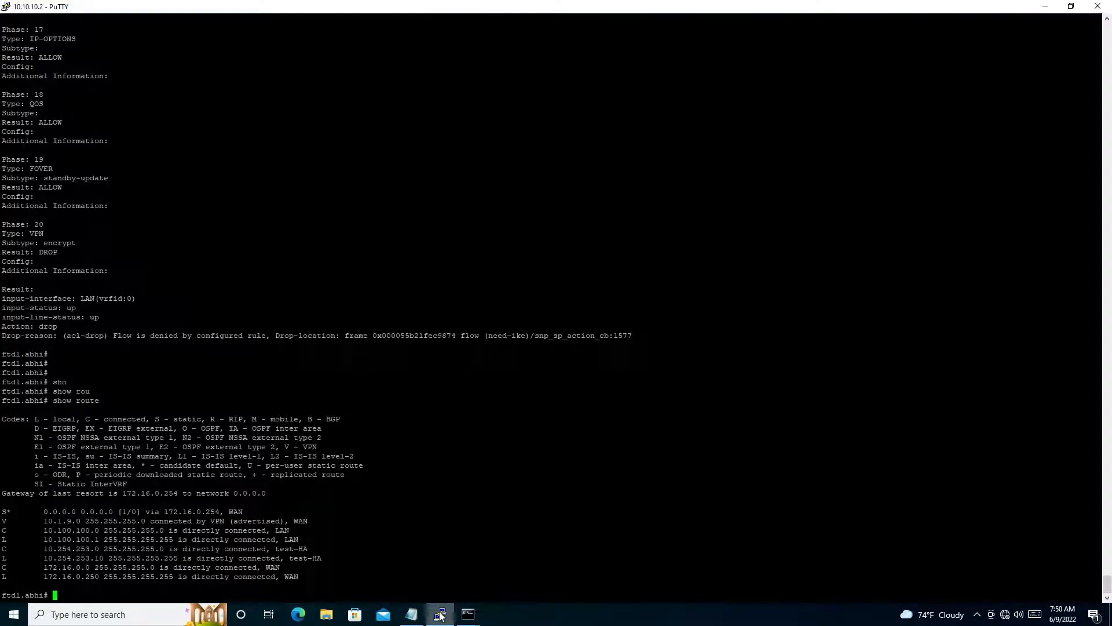
pyautogui.click(441, 614)
pyautogui.click(441, 617)
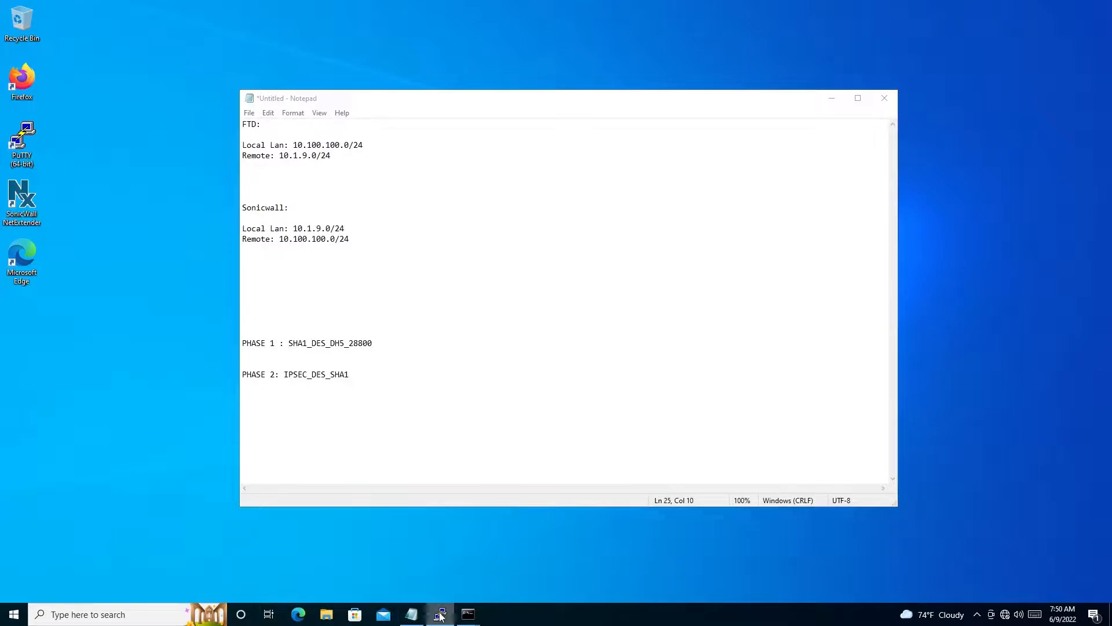
pyautogui.rightClick(440, 617)
pyautogui.click(424, 596)
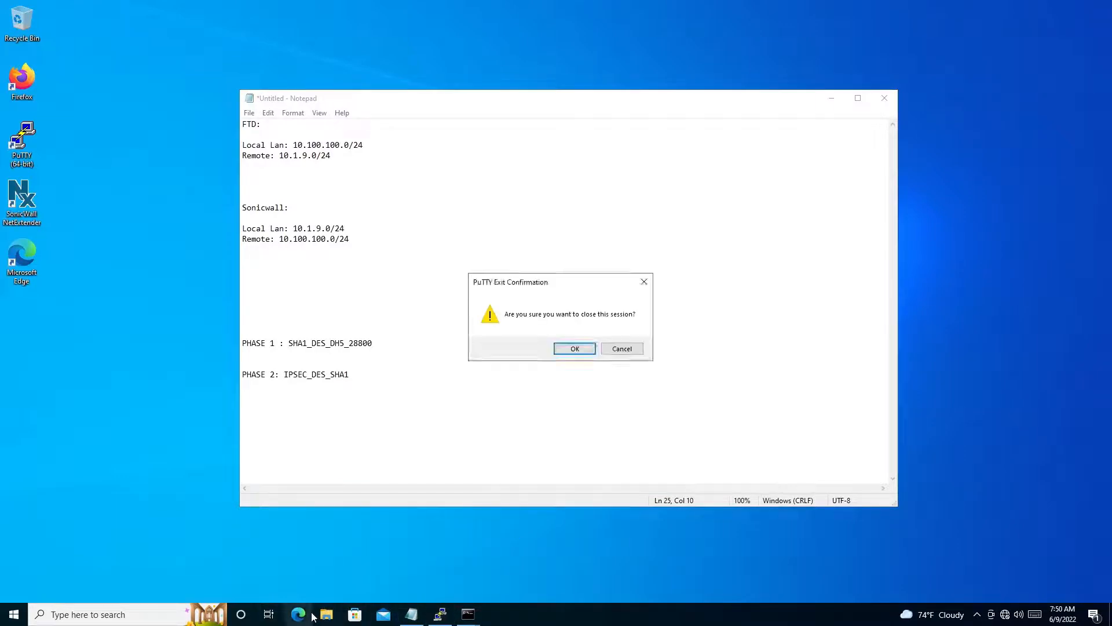
pyautogui.click(571, 348)
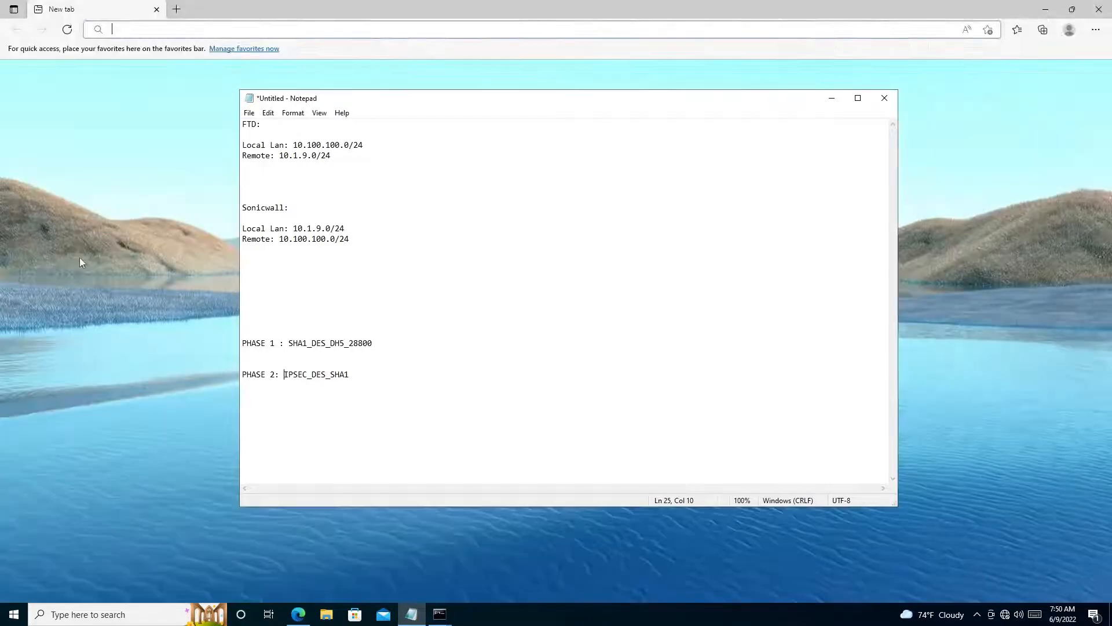
# - Open Microsoft Edge and load the Firepower Management Center at 10.10.10.5
pyautogui.click(79, 256)
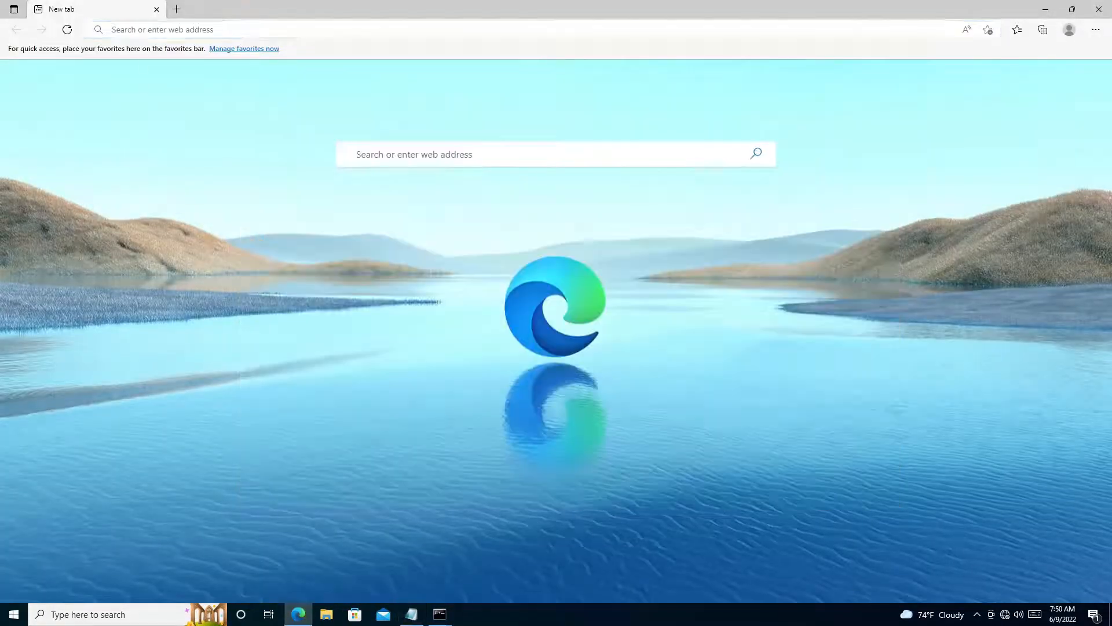
pyautogui.click(162, 30)
pyautogui.write('10.10.10.')
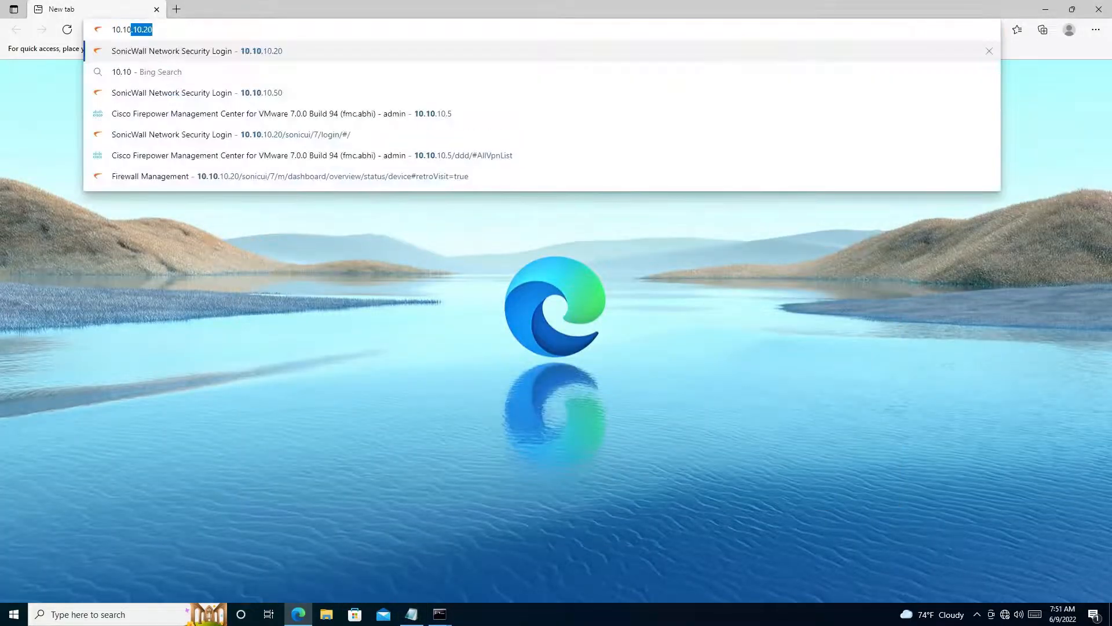
pyautogui.write('5')
pyautogui.press('Return')
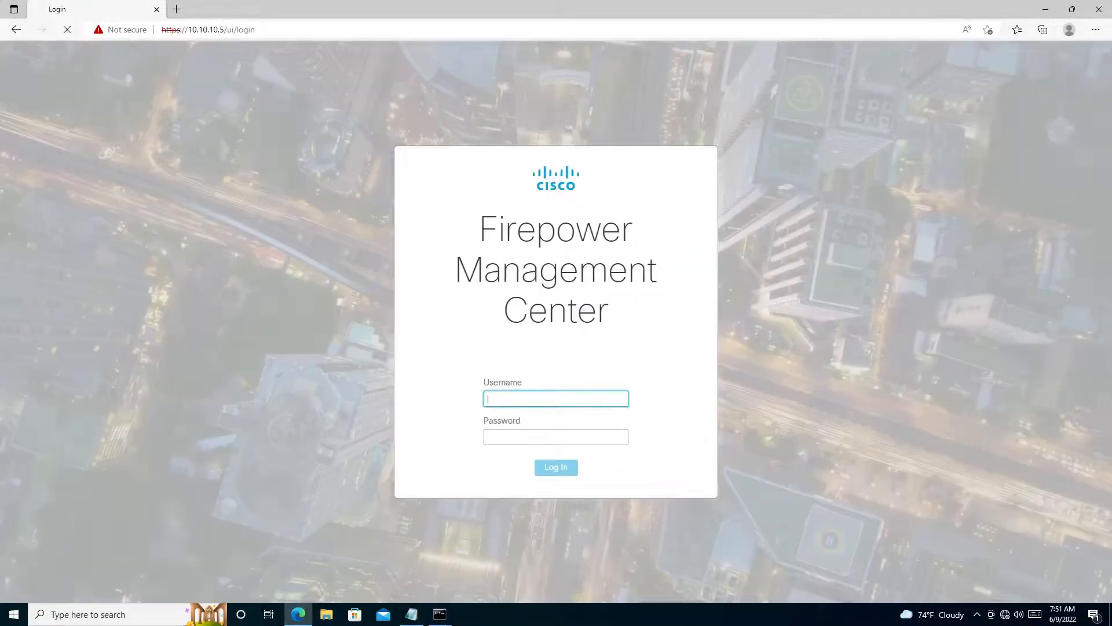
# - Log in to Firepower Management Center as admin with the account password
pyautogui.write('admin')
pyautogui.press('Tab')
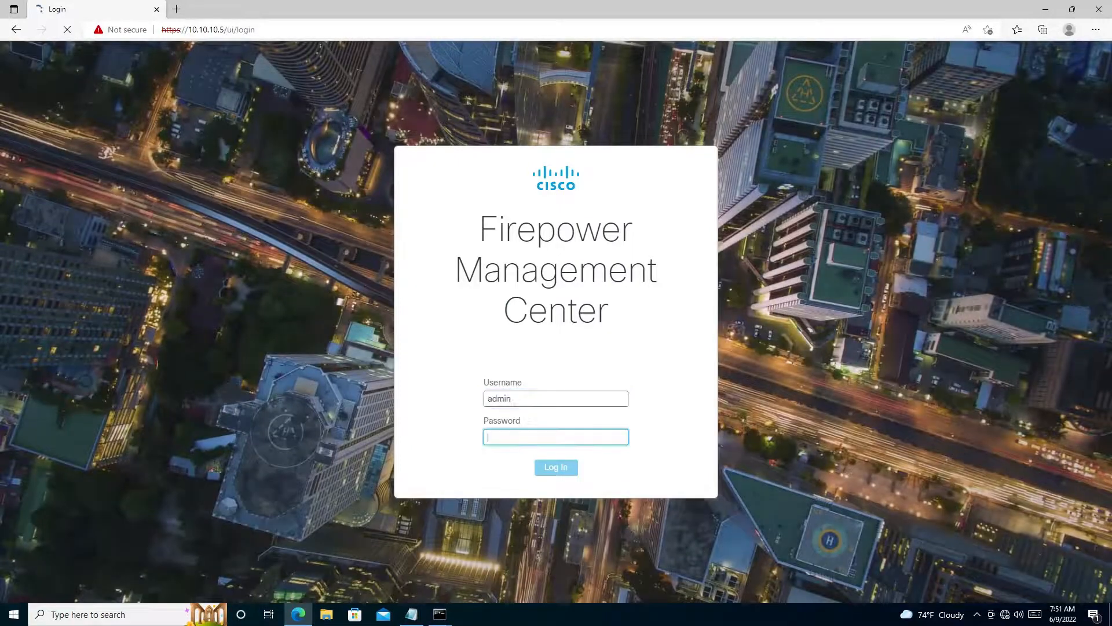
pyautogui.write('•••')
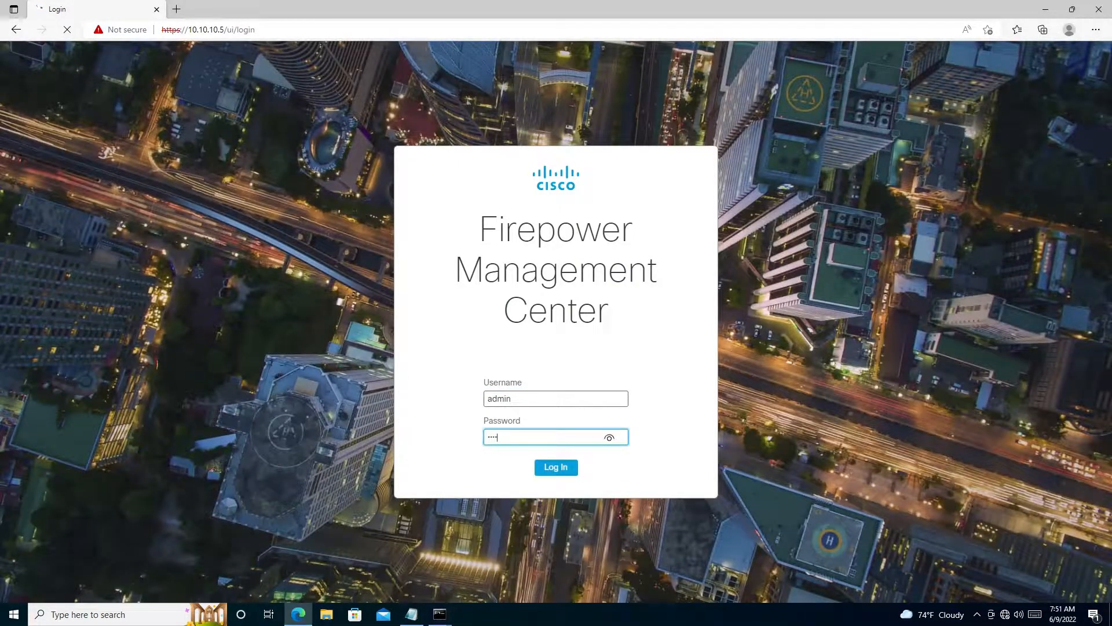
pyautogui.write('••••••••')
pyautogui.press('Return')
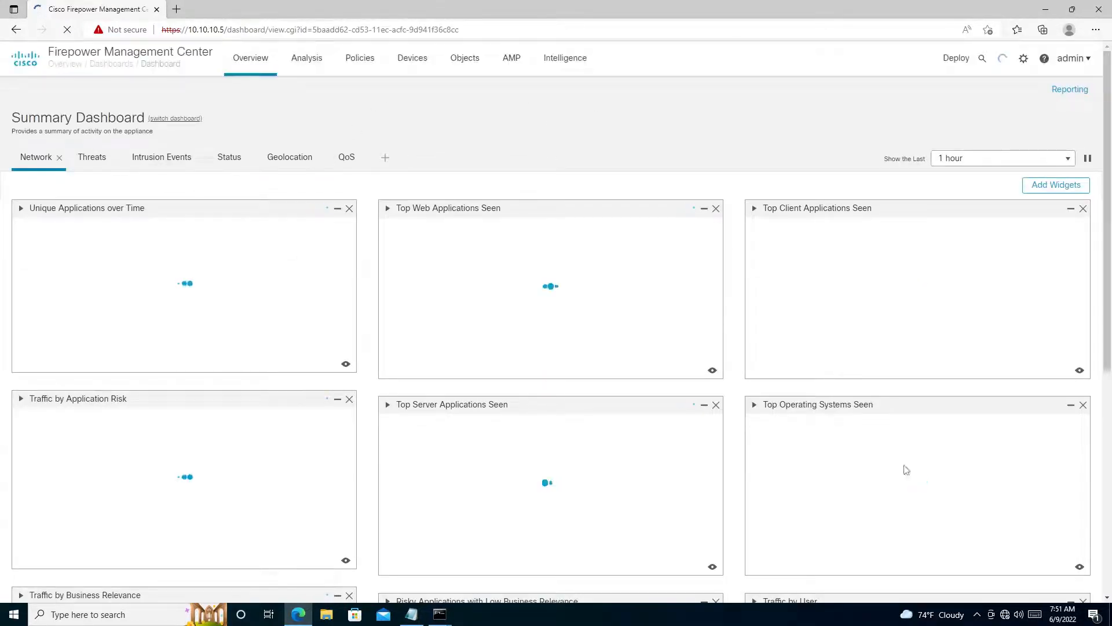
# - View the Site To Site VPN topologies and open the Device Management list
pyautogui.moveTo(409, 60)
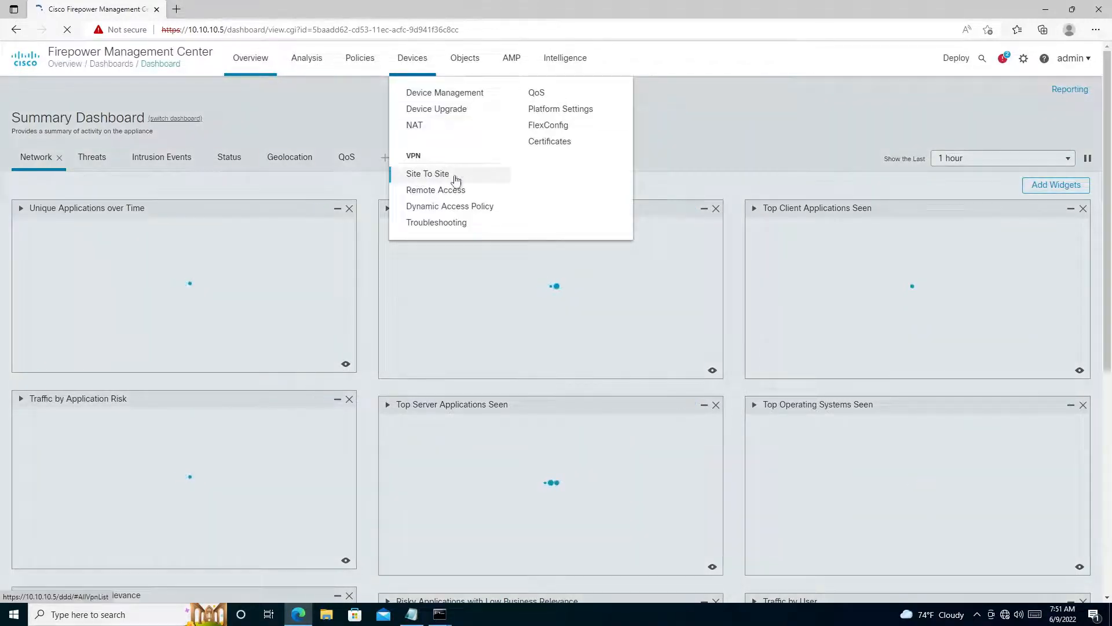
pyautogui.click(429, 181)
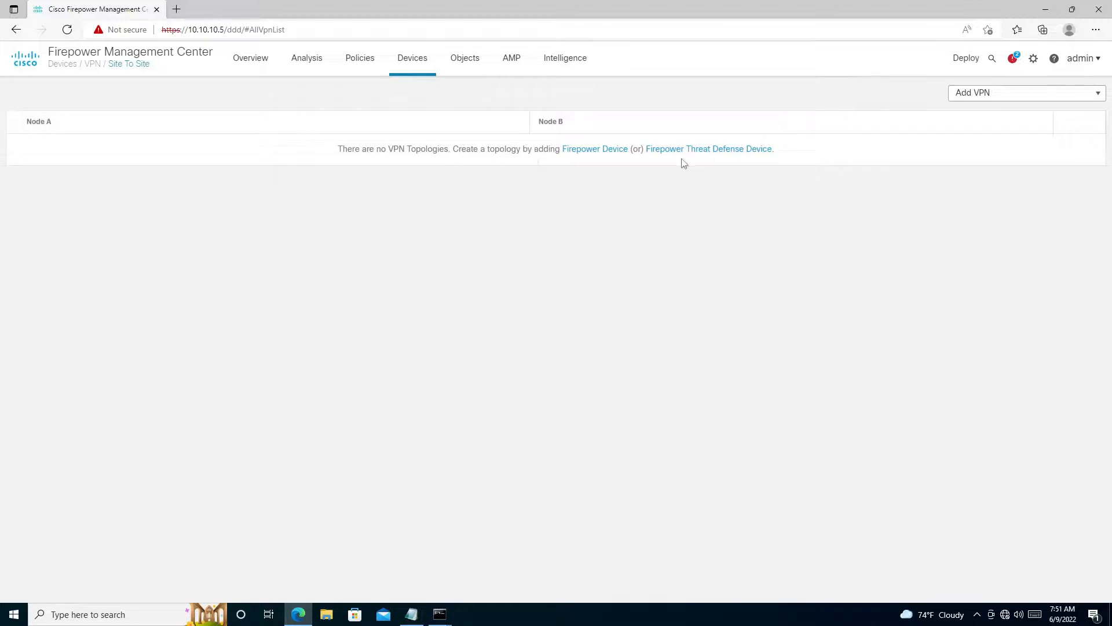
pyautogui.click(405, 60)
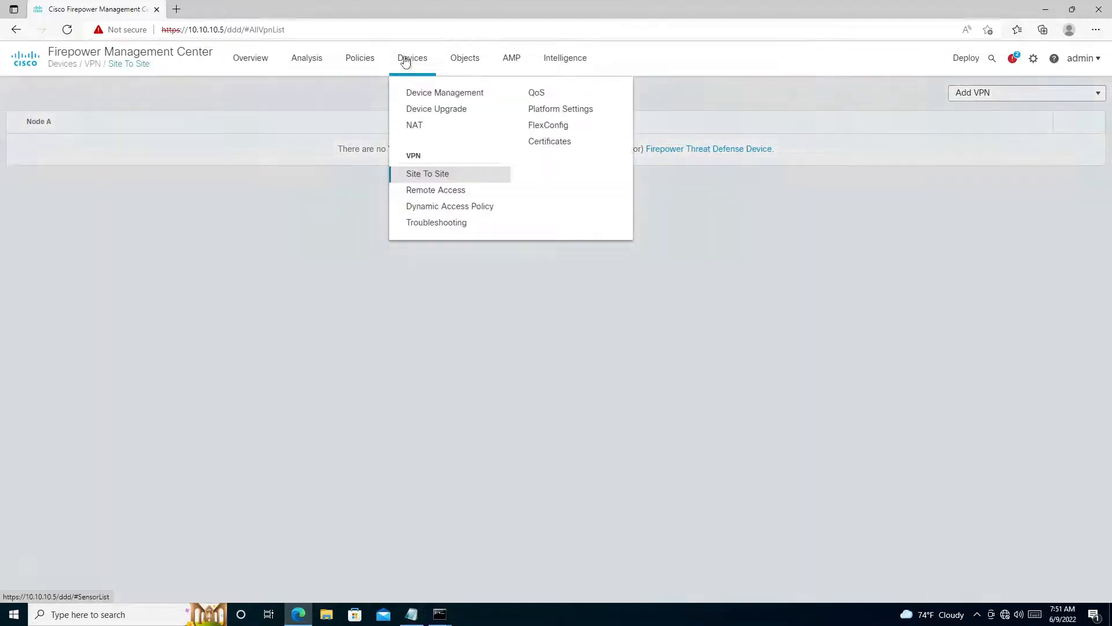
pyautogui.click(436, 92)
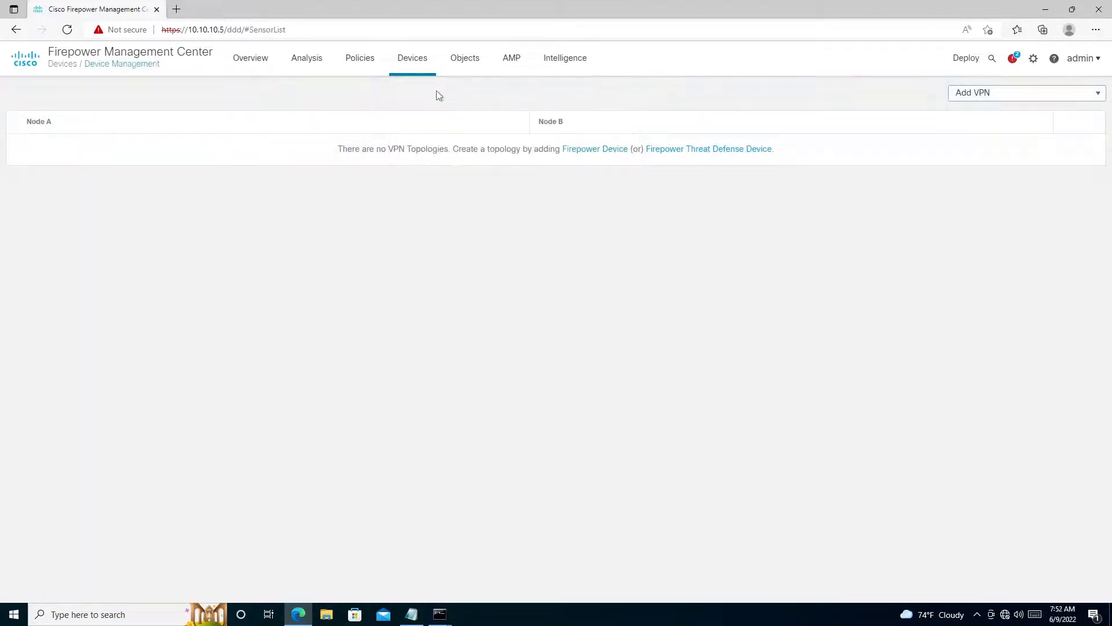
# - Launch PuTTY and start an SSH connection to the primary FTD at 10.10.10.2
pyautogui.press('super')
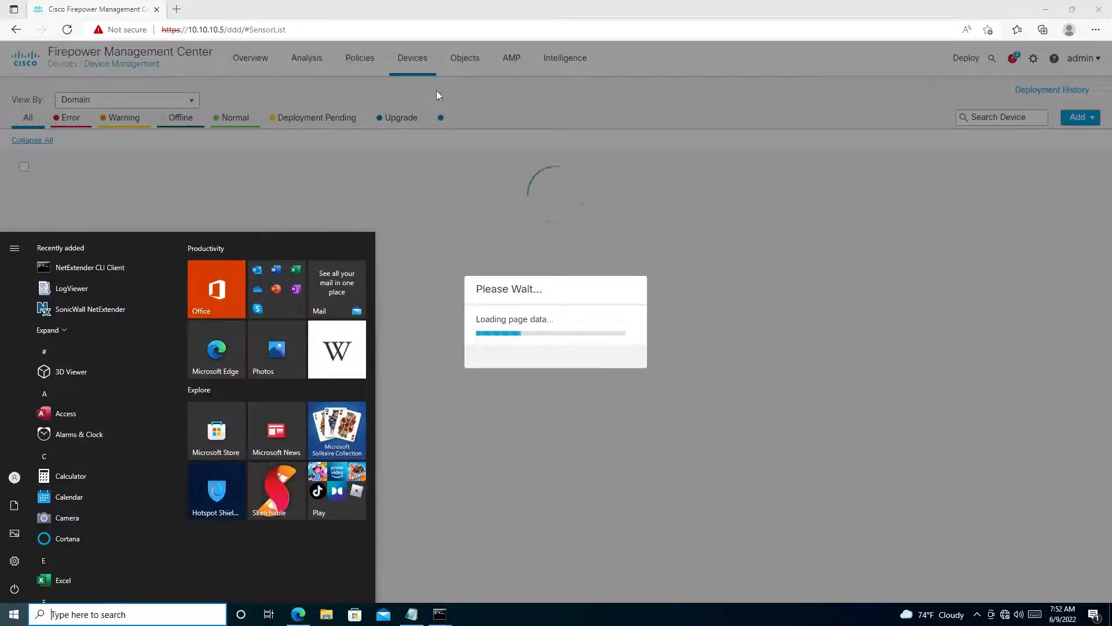
pyautogui.write('putty')
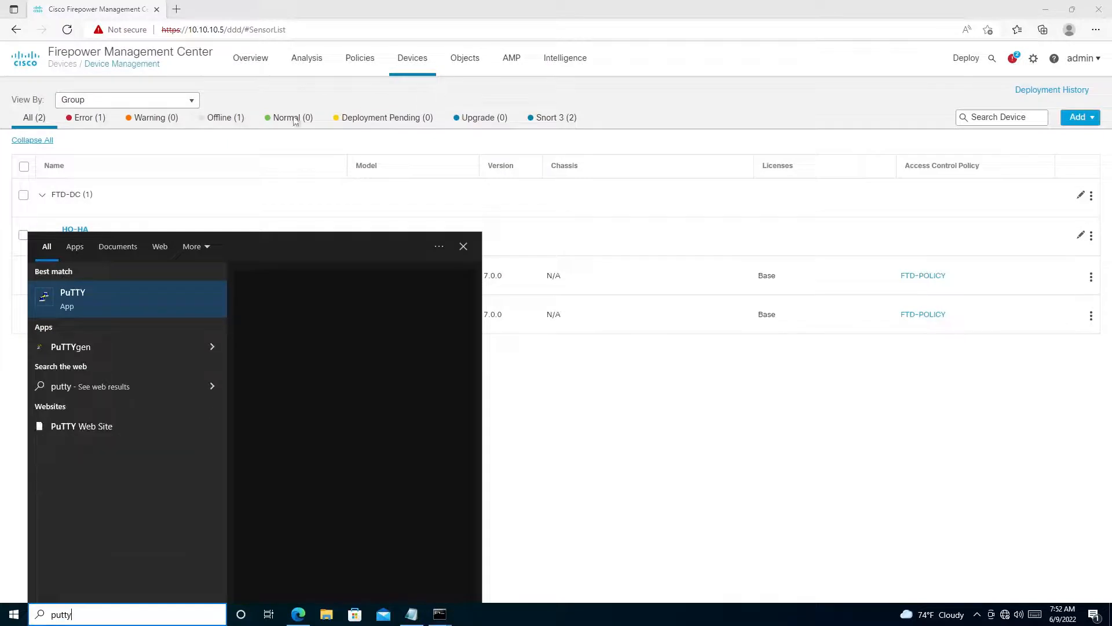
pyautogui.click(108, 301)
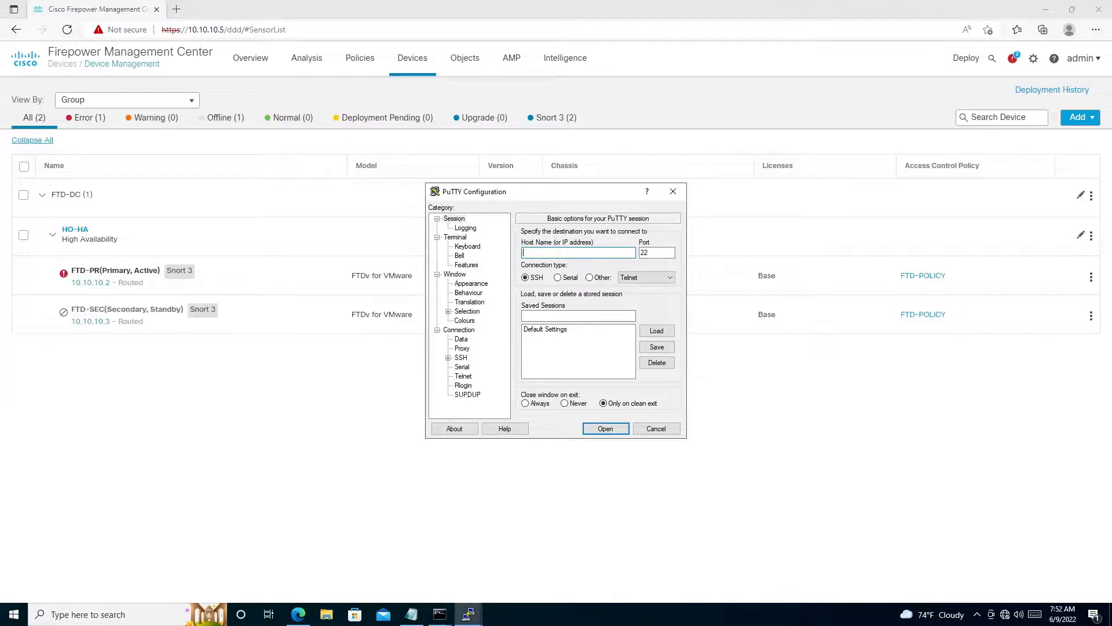
pyautogui.write('10.10.10.2')
pyautogui.press('Return')
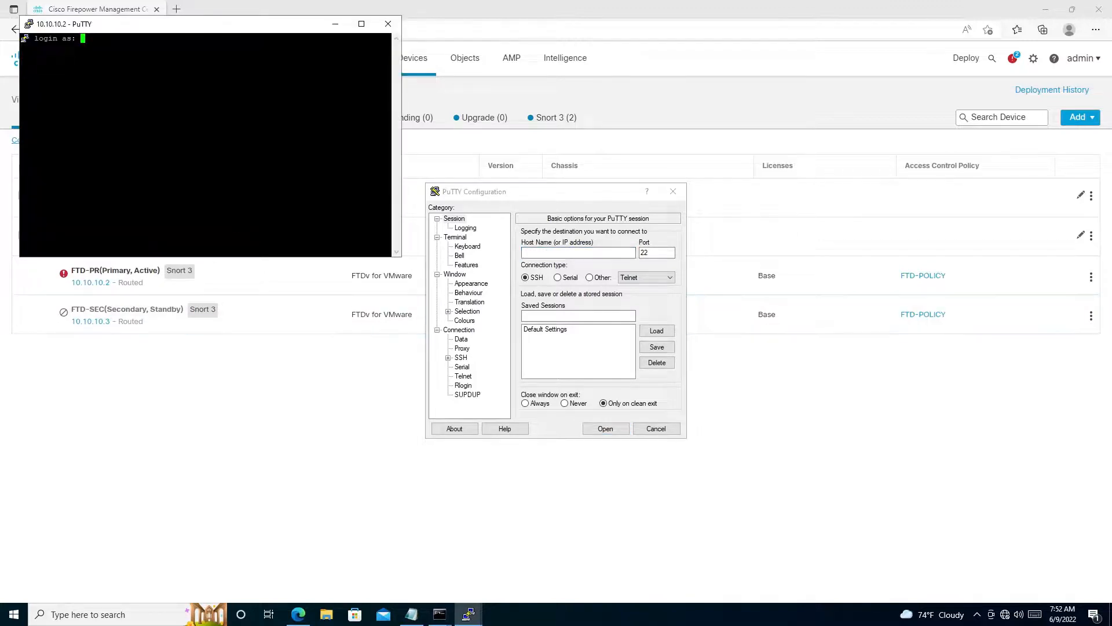
# - Log in to the FTD as admin with the account password and move the terminal window toward the screen's center
pyautogui.write('admin')
pyautogui.press('Return')
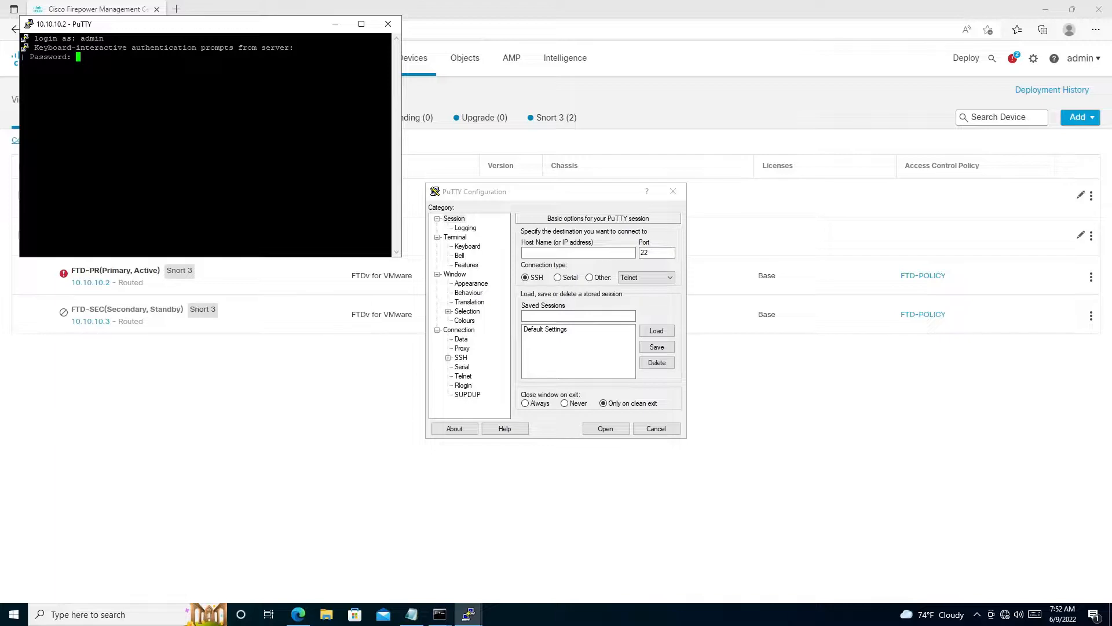
pyautogui.press('Return')
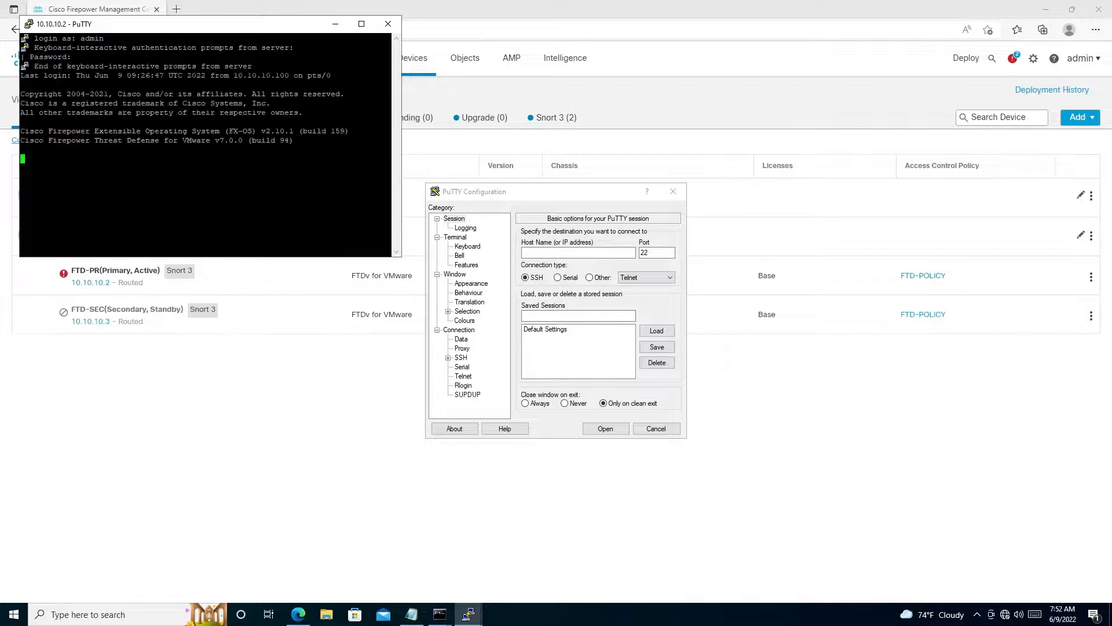
pyautogui.moveTo(118, 26); pyautogui.dragTo(459, 175)
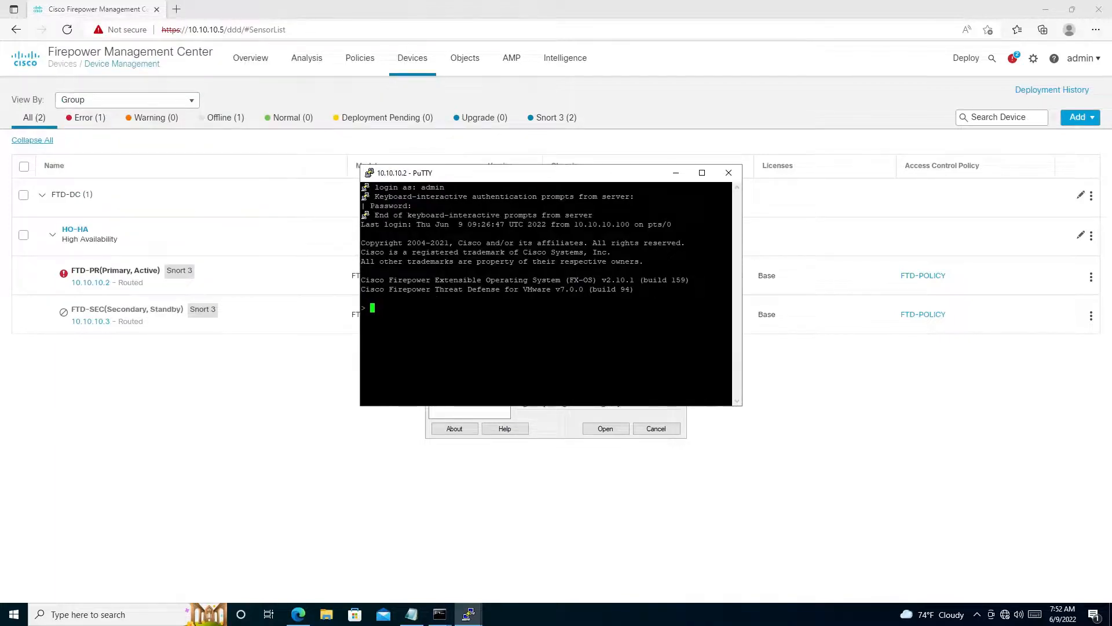
# - Ping 172.16.0.249 from the FTD command line and check the reply output
pyautogui.write('ping 1')
pyautogui.write('16.0.250 in')
pyautogui.press('BackSpace')
pyautogui.press('BackSpace')
pyautogui.press('BackSpace')
pyautogui.press('BackSpace')
pyautogui.press('BackSpace')
pyautogui.press('BackSpace')
pyautogui.press('BackSpace')
pyautogui.press('BackSpace')
pyautogui.press('BackSpace')
pyautogui.press('BackSpace')
pyautogui.press('BackSpace')
pyautogui.press('BackSpace')
pyautogui.press('BackSpace')
pyautogui.press('BackSpace')
pyautogui.press('BackSpace')
pyautogui.write('in')
pyautogui.press('BackSpace')
pyautogui.press('BackSpace')
pyautogui.press('BackSpace')
pyautogui.write('172.16.0.250')
pyautogui.press('BackSpace')
pyautogui.press('BackSpace')
pyautogui.write('49')
pyautogui.press('Return')
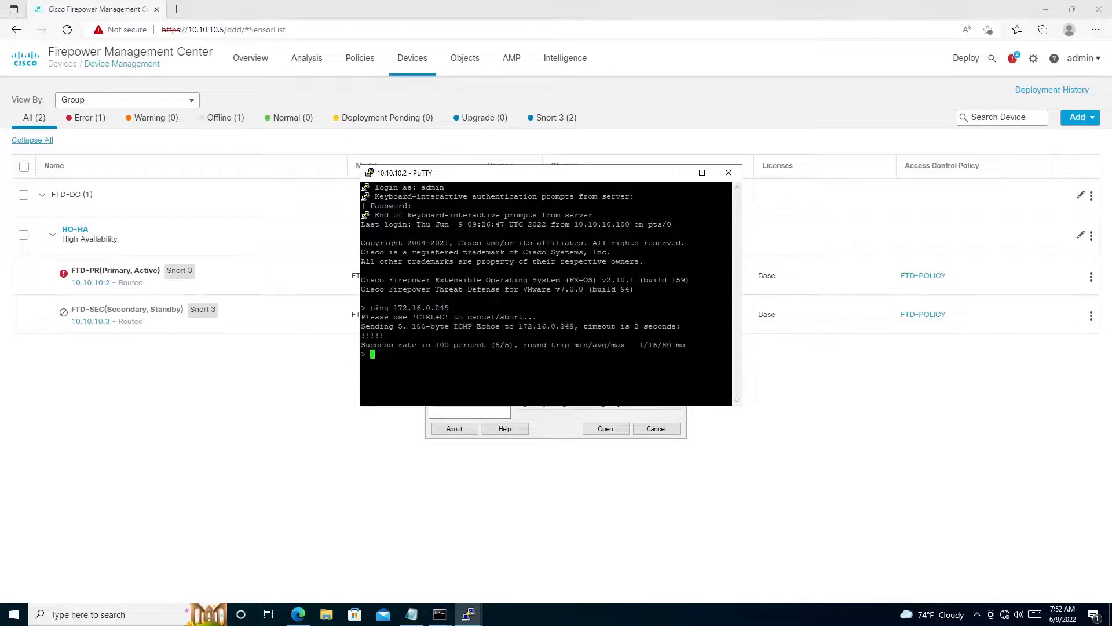
pyautogui.moveTo(732, 335); pyautogui.dragTo(680, 326)
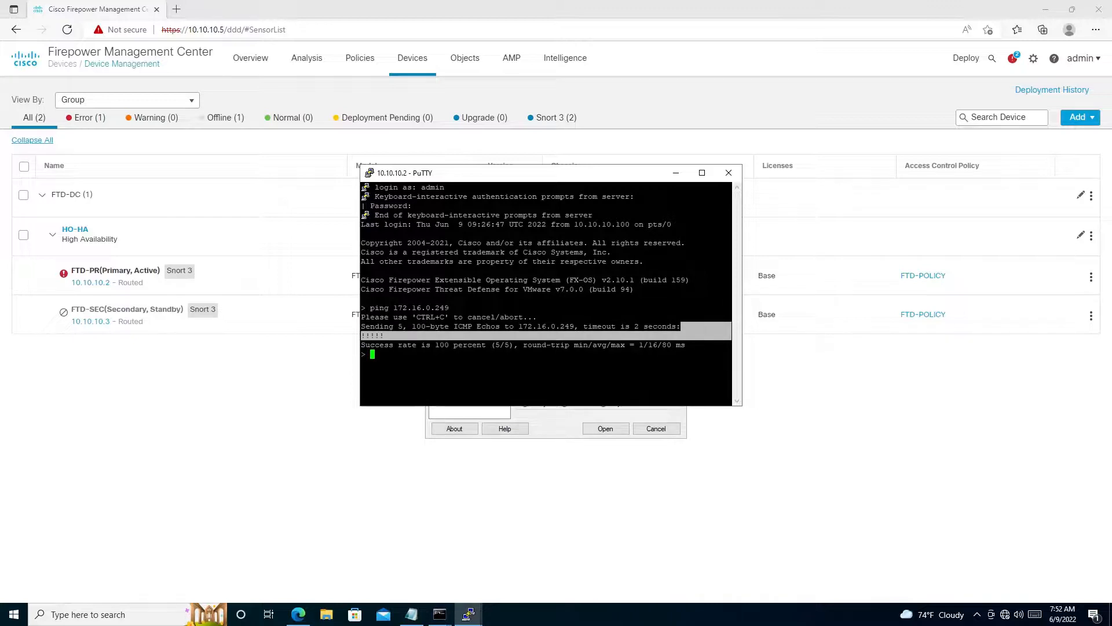
# - Minimize the Remote Desktop session and find Microsoft Edge on the local computer
pyautogui.moveTo(508, 2)
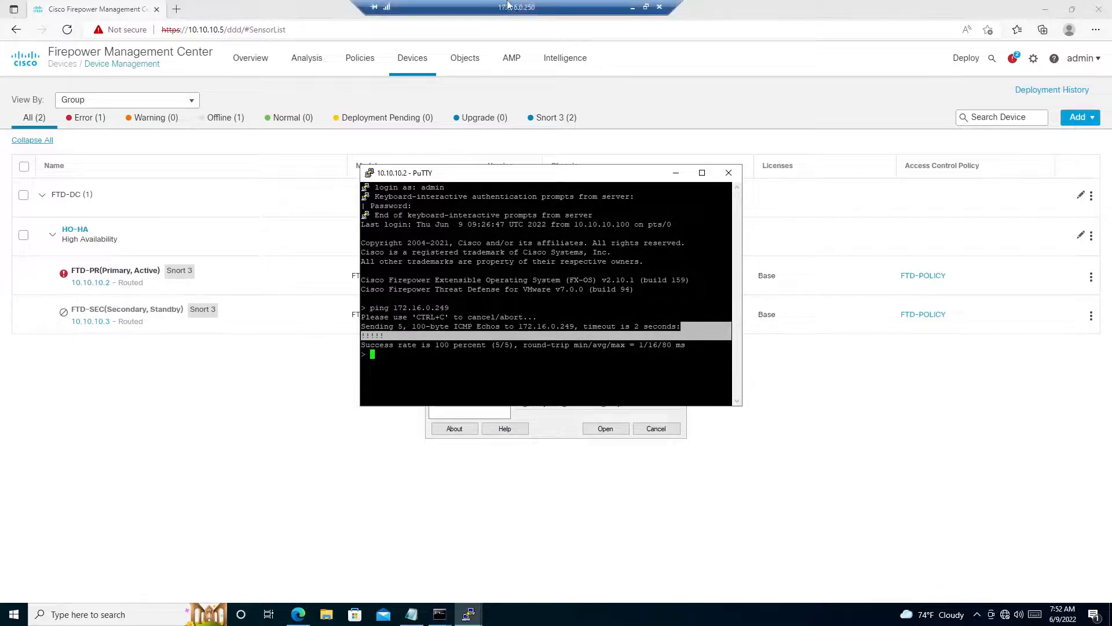
pyautogui.click(630, 7)
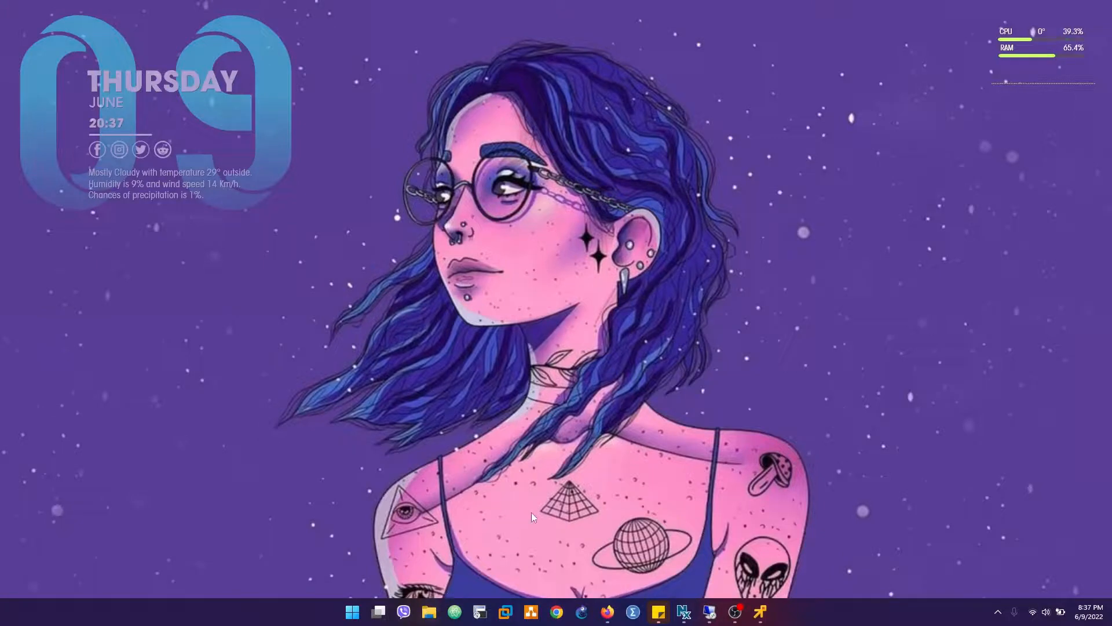
pyautogui.press('super')
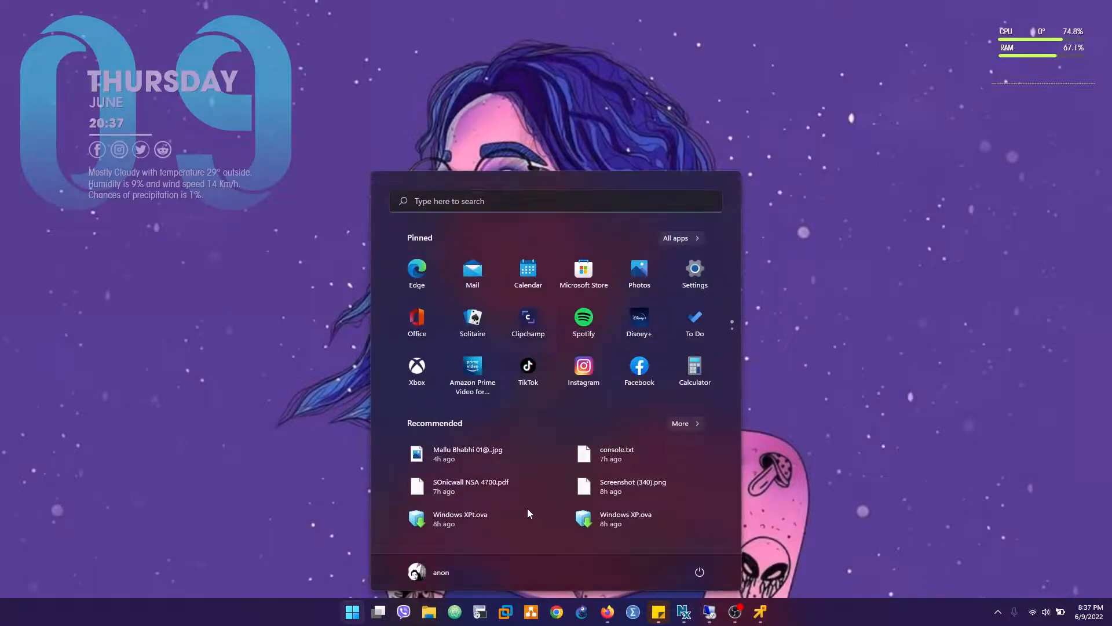
pyautogui.write('edge')
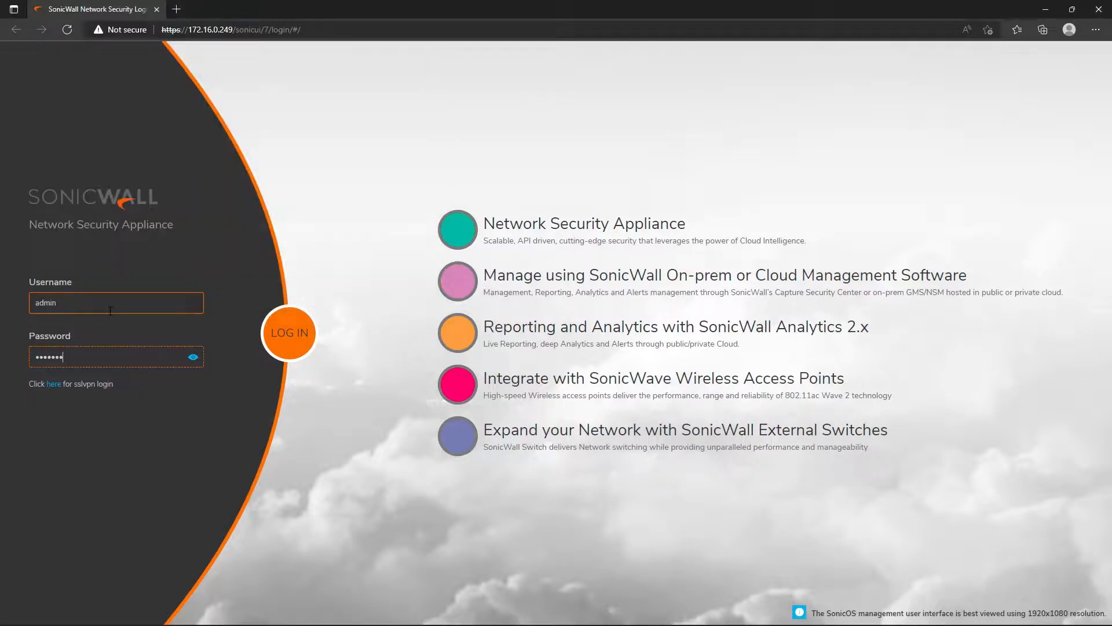
# - Submit the admin login to the SonicWall web management interface at 172.16.0.249
pyautogui.press('Return')
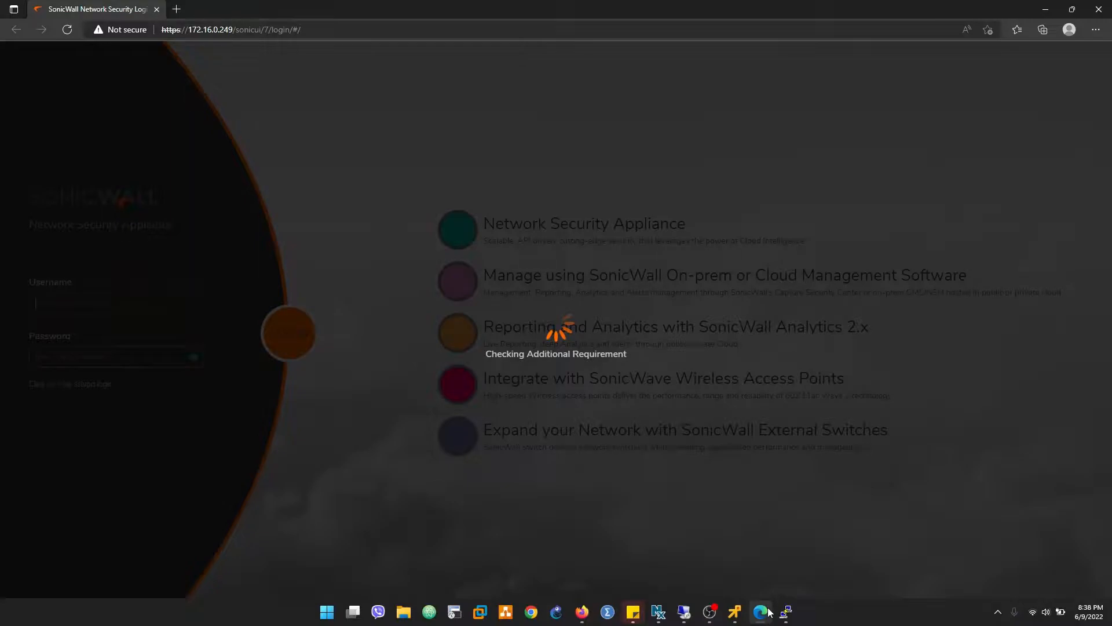
# - Switch to the SonicWall's PuTTY session, ping 172.16.0.250 with the interface given as X2X3, and highlight the reply
pyautogui.click(786, 612)
pyautogui.write('pi')
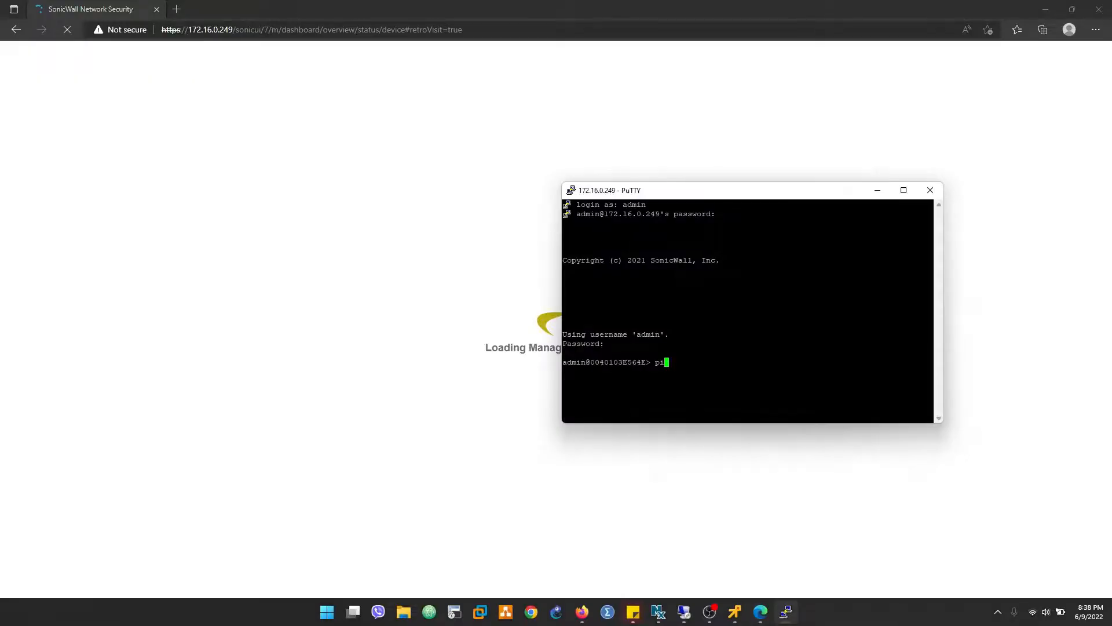
pyautogui.write('ng 172.16.0.250 inte')
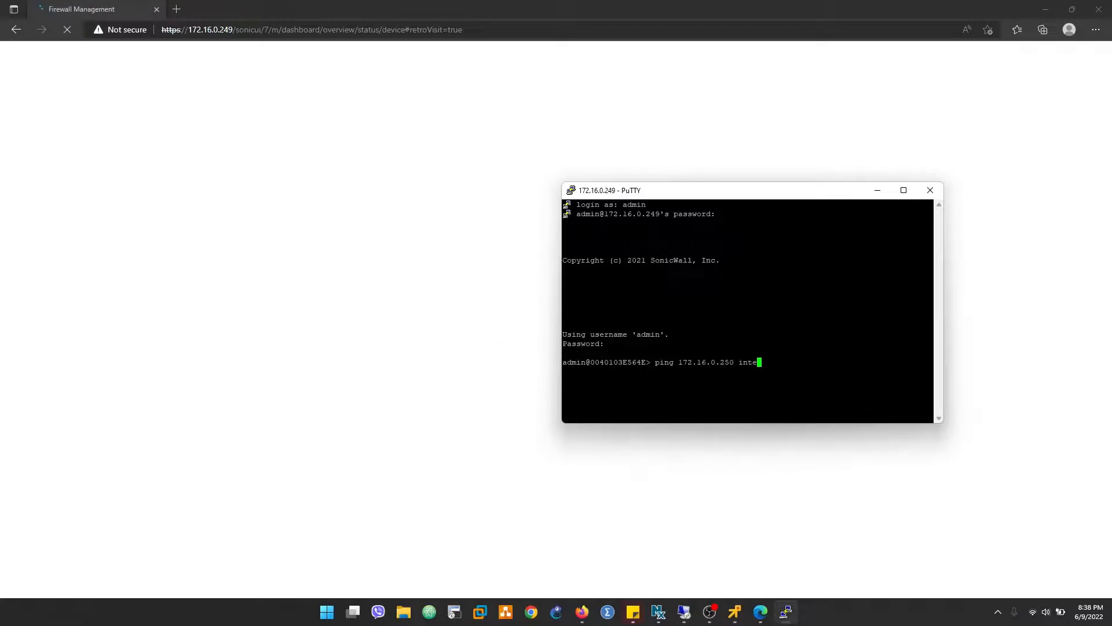
pyautogui.write('r')
pyautogui.press('Tab')
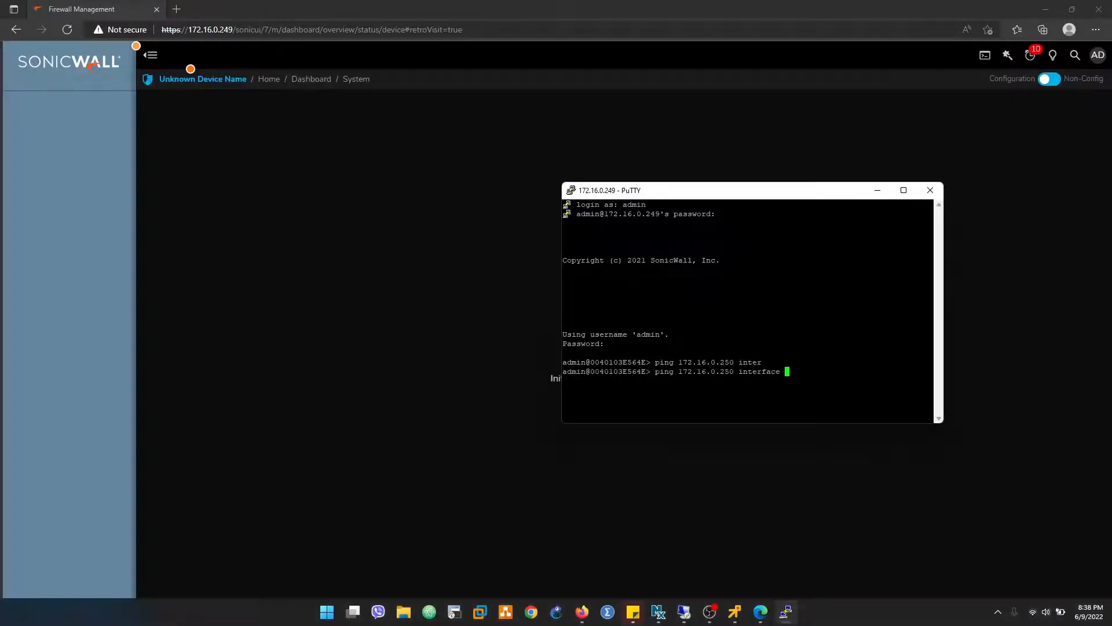
pyautogui.write('X')
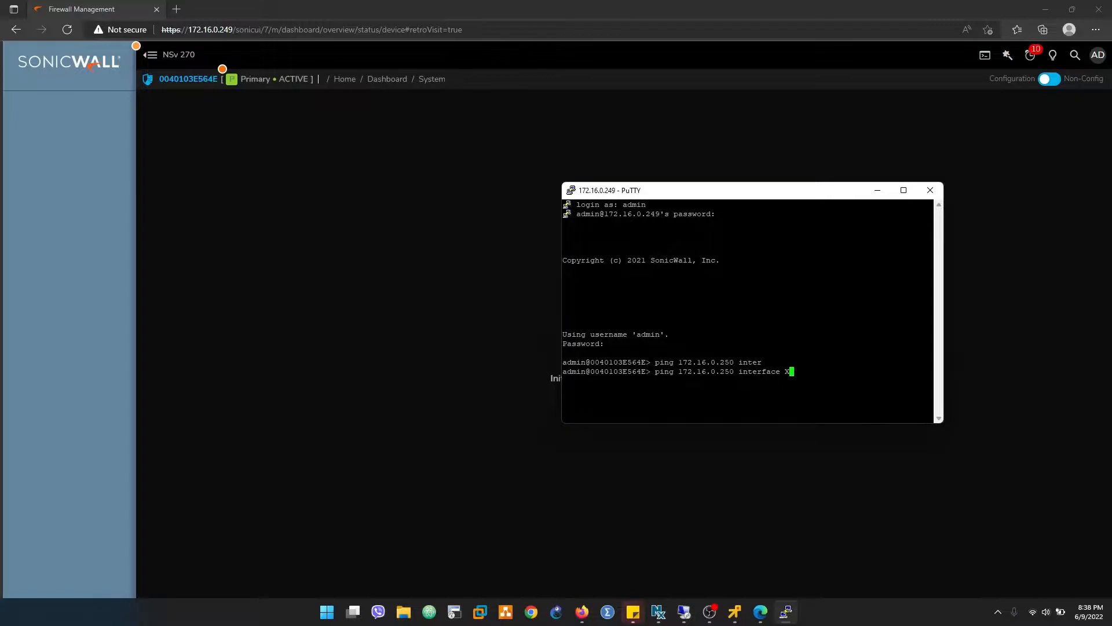
pyautogui.write('2X3')
pyautogui.press('Return')
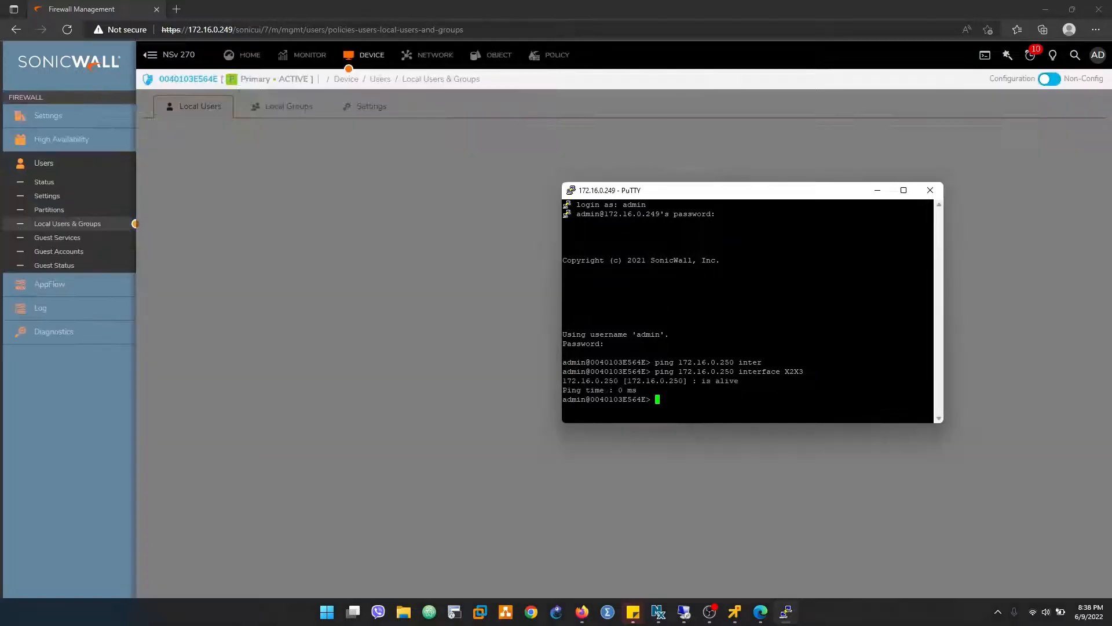
pyautogui.moveTo(642, 391); pyautogui.dragTo(559, 384)
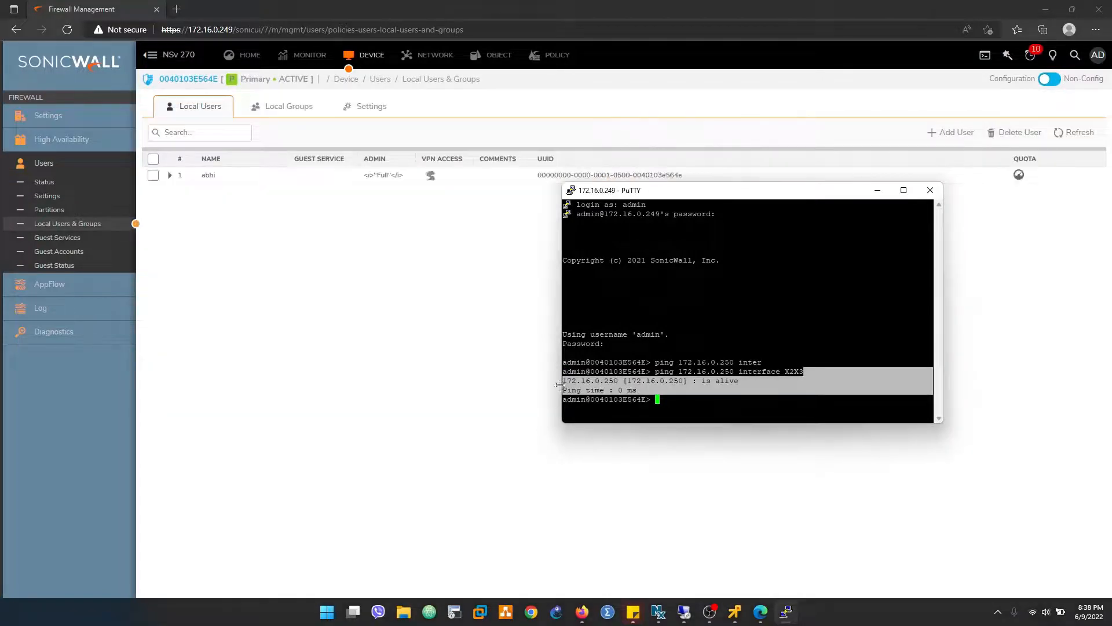
# - Return to the SonicWall web interface and view the IPv4 network interface list to identify the WAN interface
pyautogui.click(235, 240)
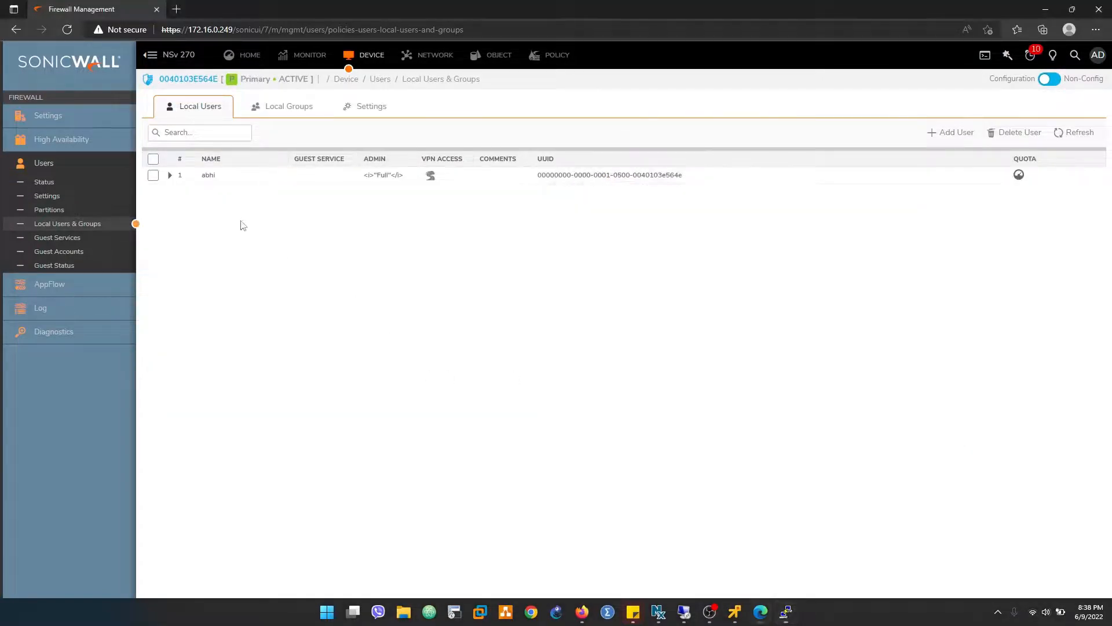
pyautogui.click(445, 53)
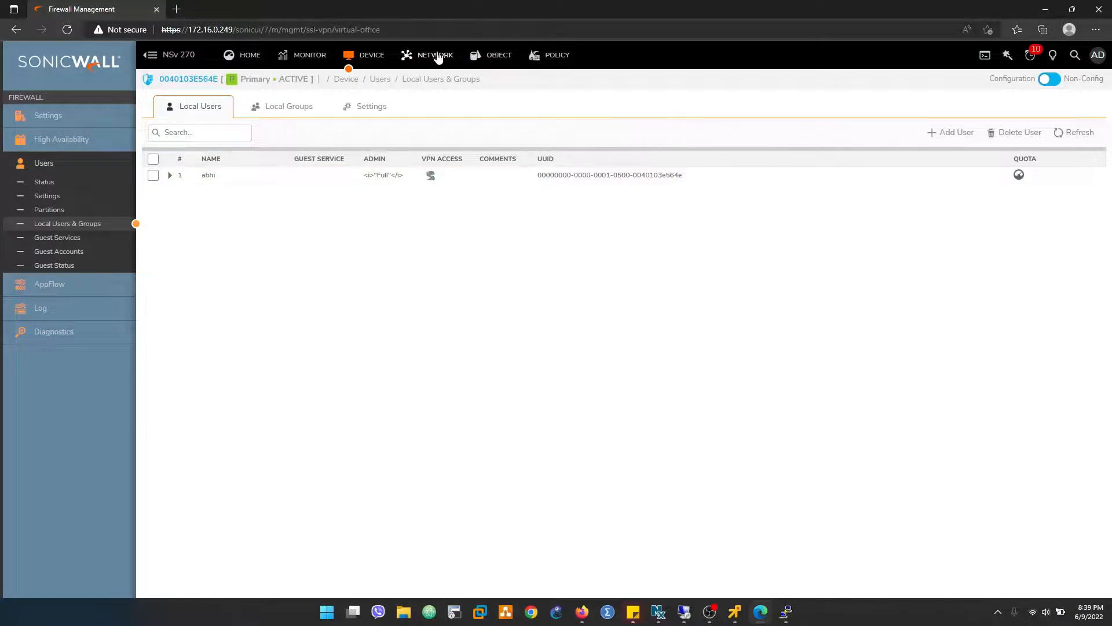
pyautogui.click(69, 110)
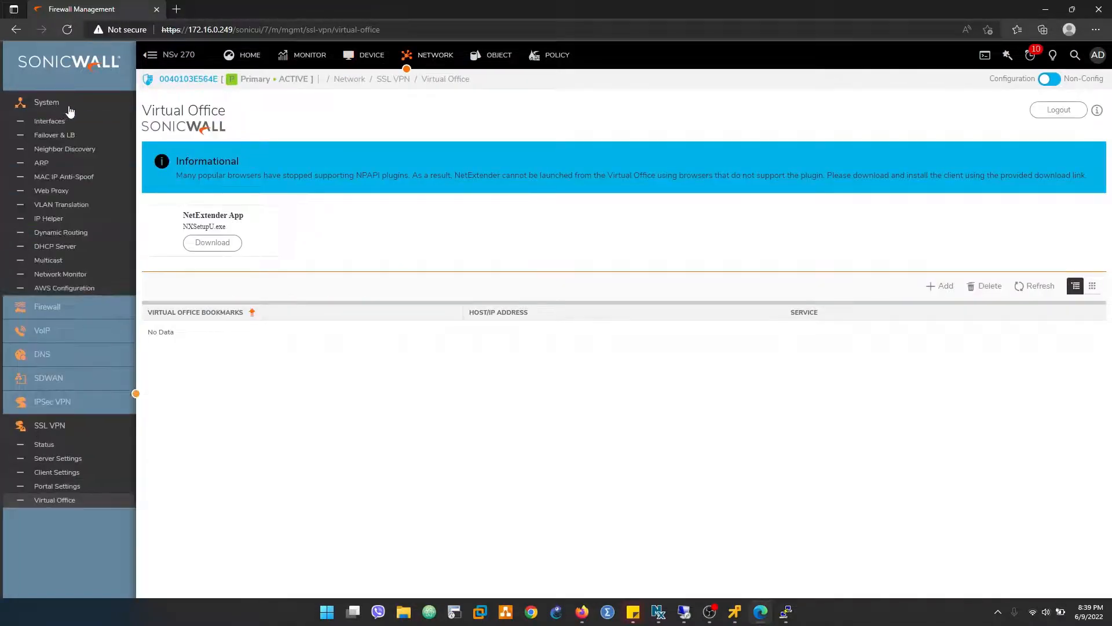
pyautogui.click(63, 121)
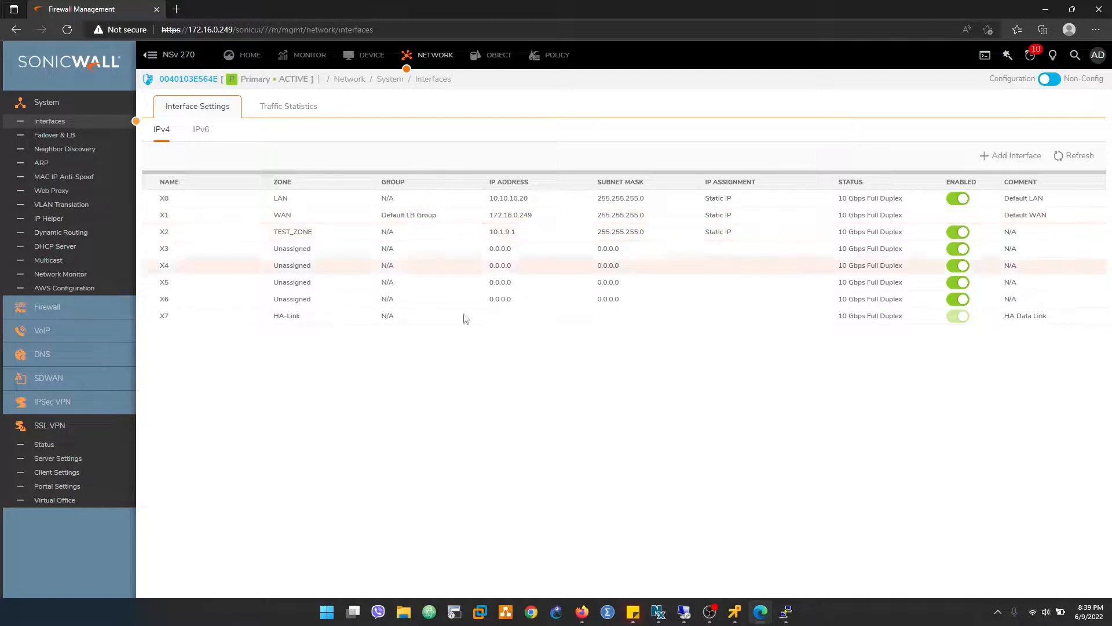
# - Ping 172.16.0.250 again from the SonicWall command line through interface X1 and highlight the reply
pyautogui.click(785, 612)
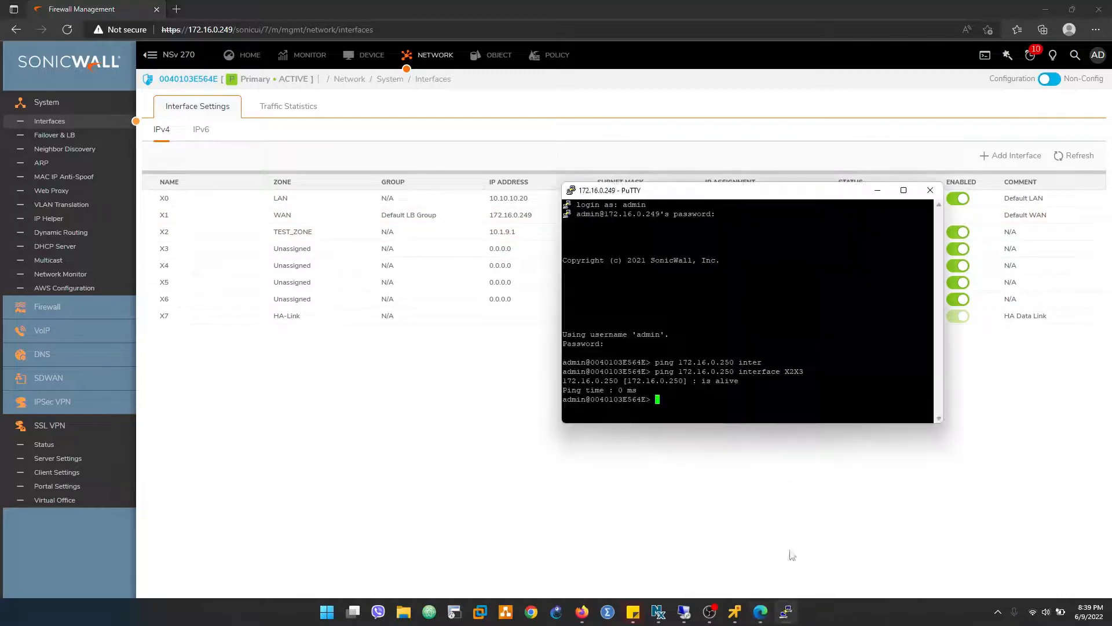
pyautogui.press('Up')
pyautogui.press('BackSpace')
pyautogui.press('BackSpace')
pyautogui.press('BackSpace')
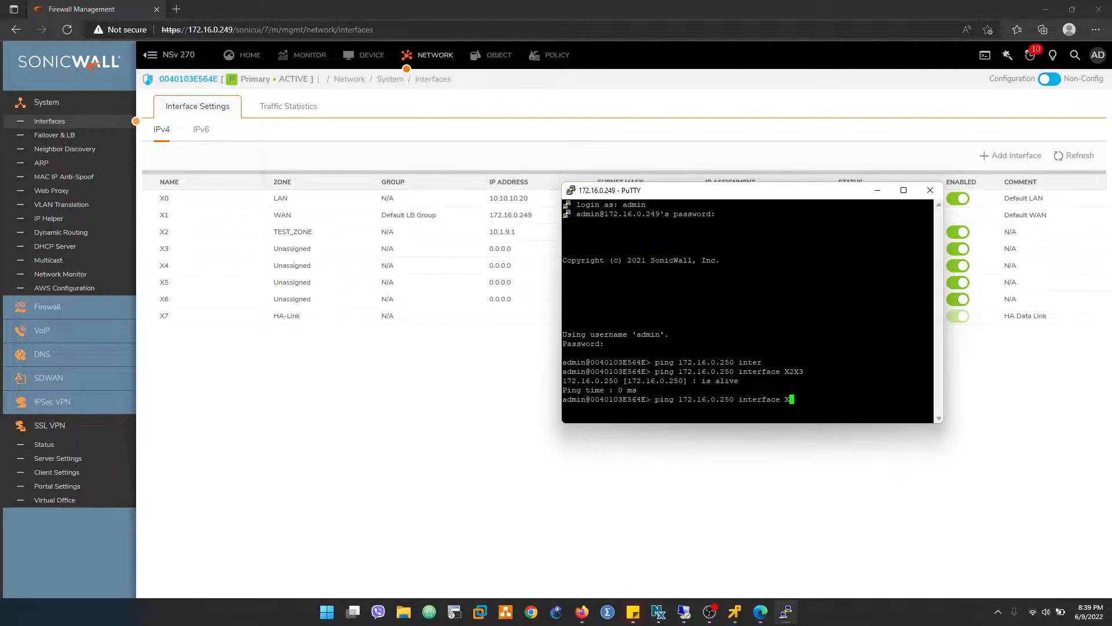
pyautogui.write('1')
pyautogui.press('Return')
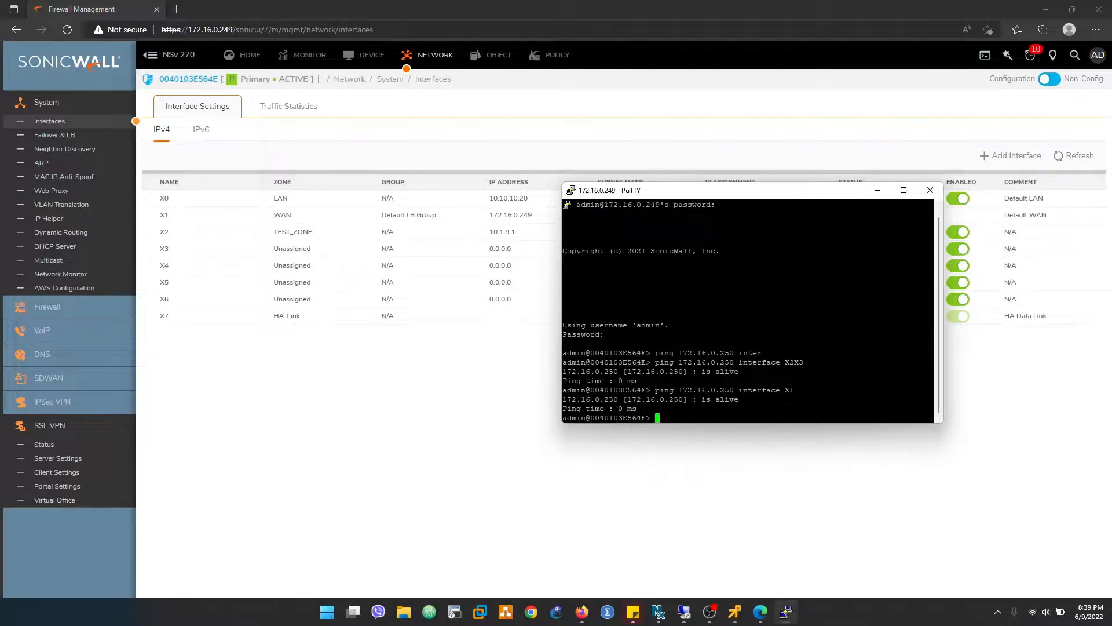
pyautogui.moveTo(565, 415)
pyautogui.mouseDown()
pyautogui.moveTo(576, 399)
pyautogui.moveTo(559, 400)
pyautogui.mouseUp()
pyautogui.click(251, 427)
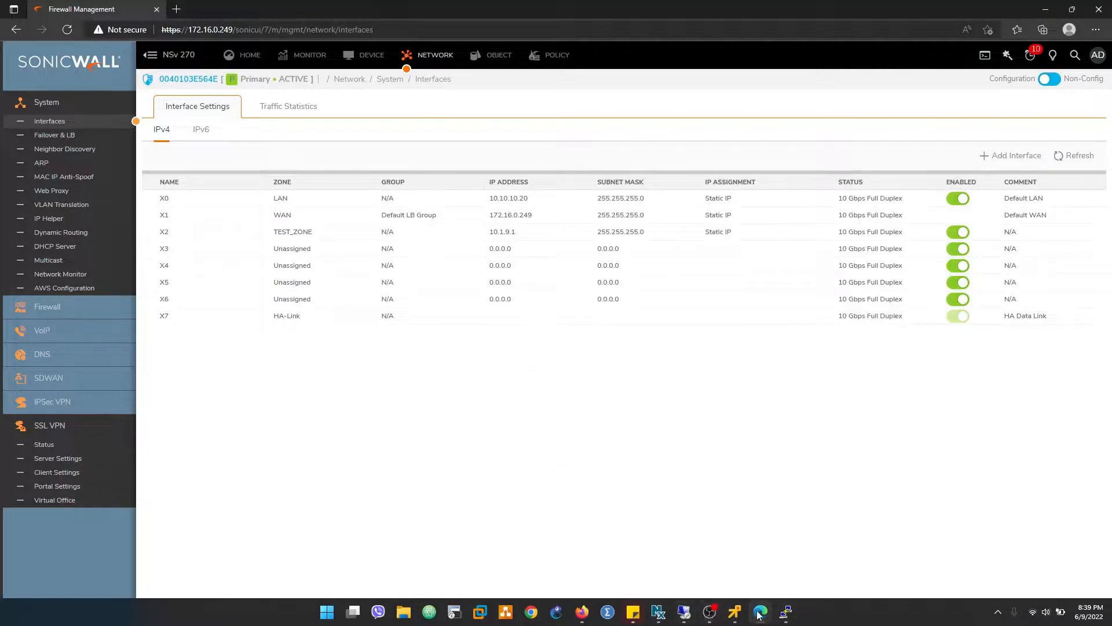
# - Go back to the 172.16.0.250 Remote Desktop session and open the site-to-site VPN page in Firepower Management Center
pyautogui.click(735, 612)
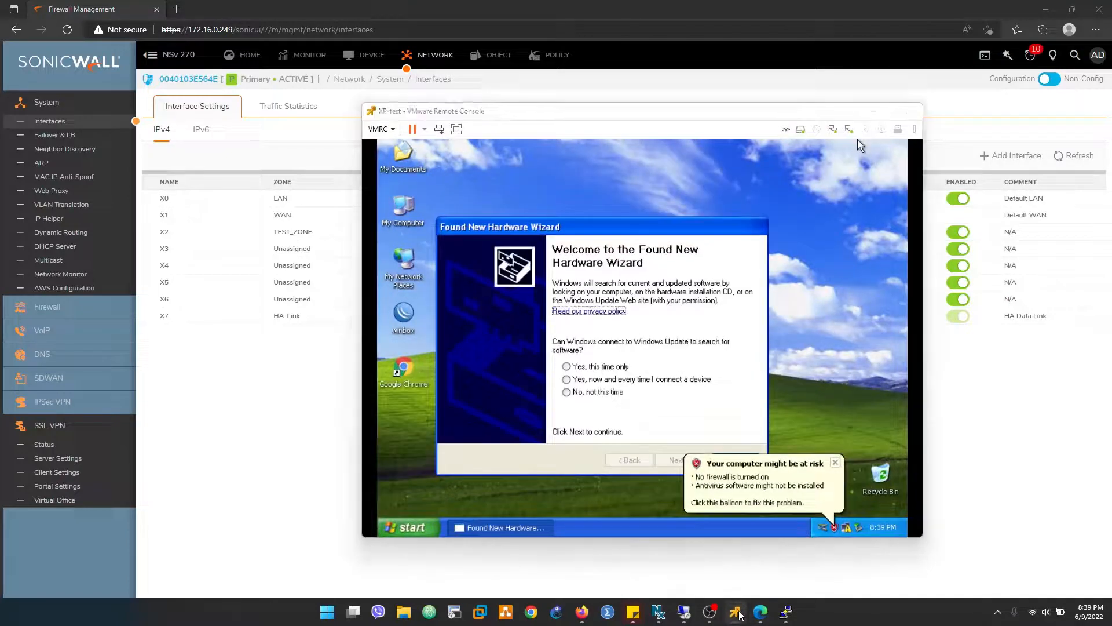
pyautogui.click(761, 613)
pyautogui.click(765, 617)
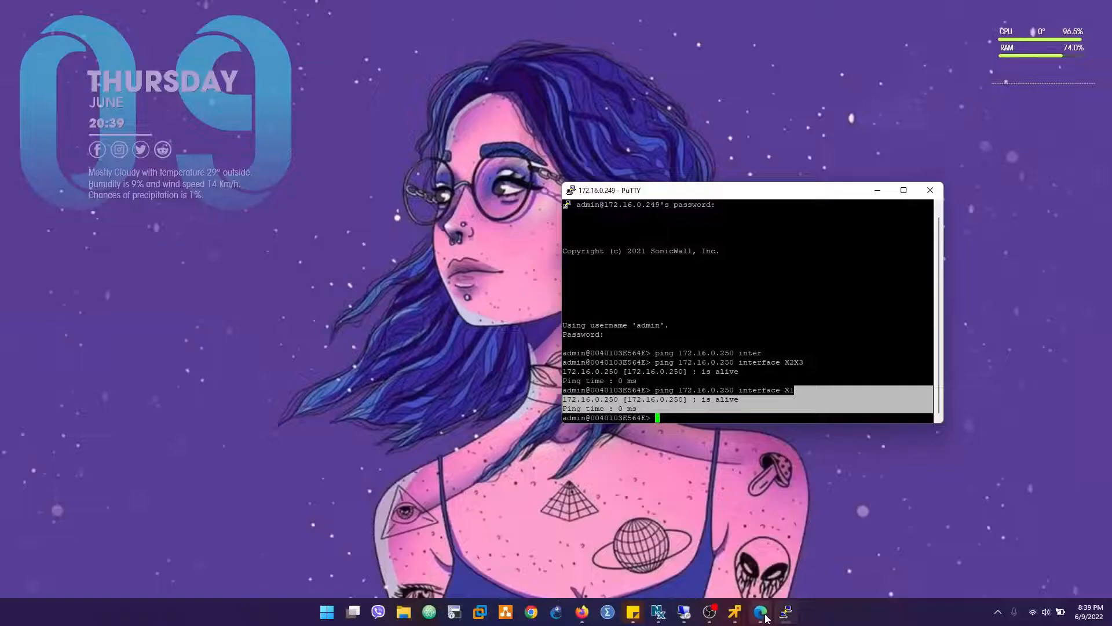
pyautogui.click(765, 617)
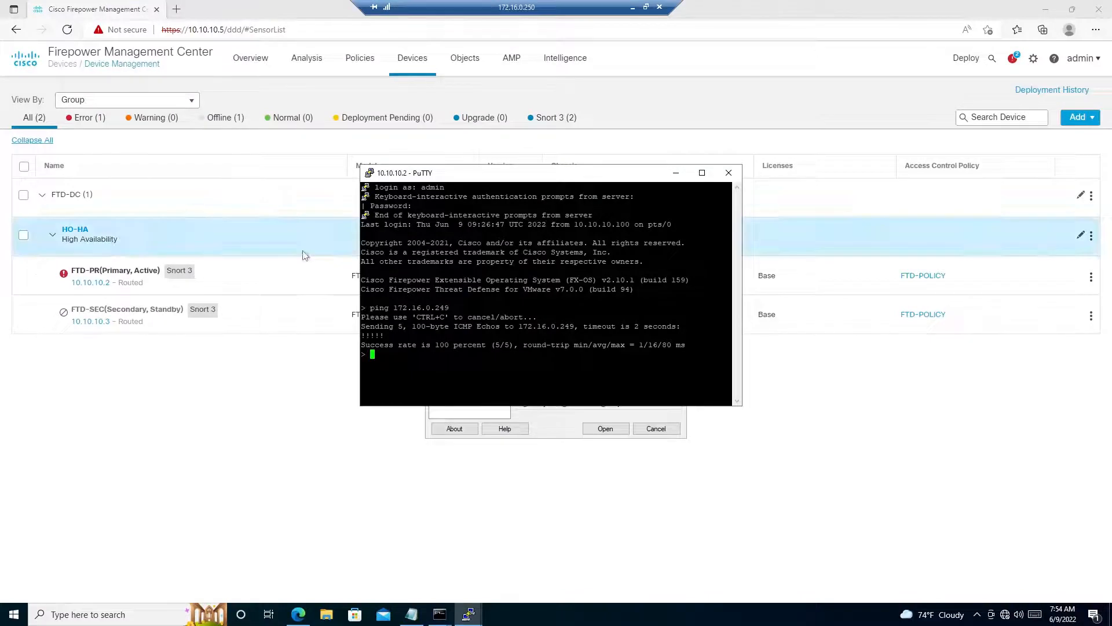
pyautogui.press('Return')
pyautogui.press('Return')
pyautogui.press('Return')
pyautogui.press('Return')
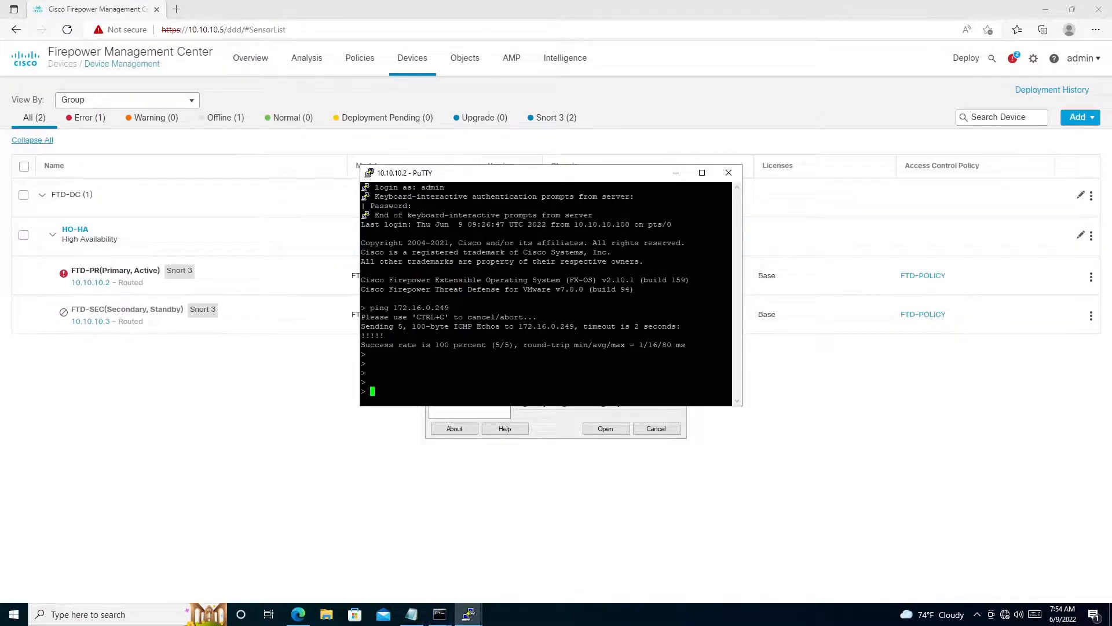
pyautogui.click(196, 404)
pyautogui.moveTo(405, 60)
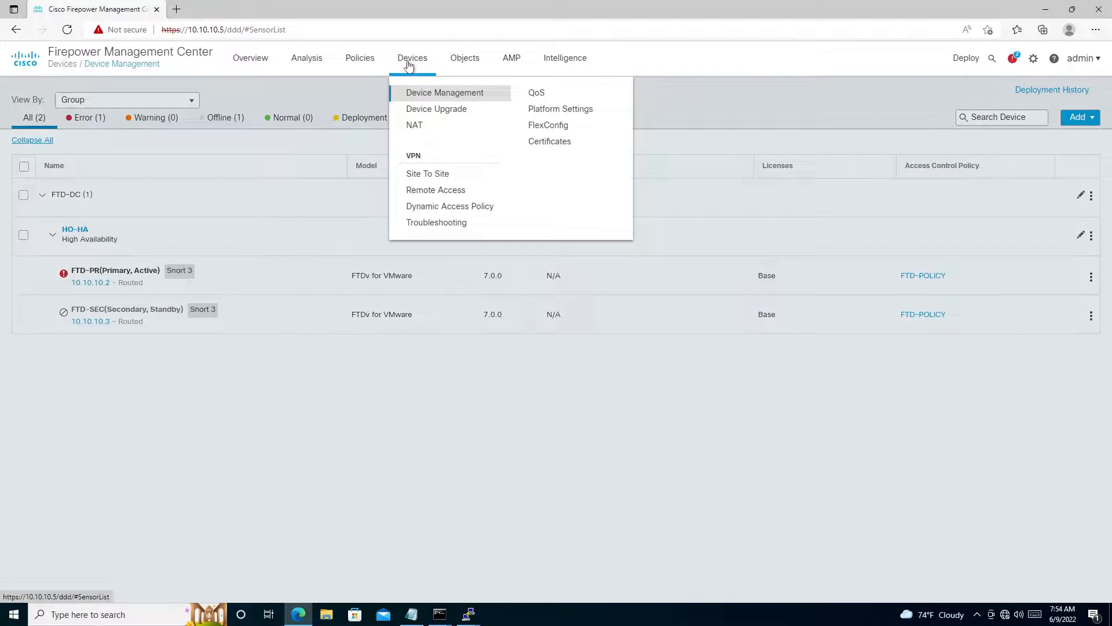
pyautogui.click(430, 173)
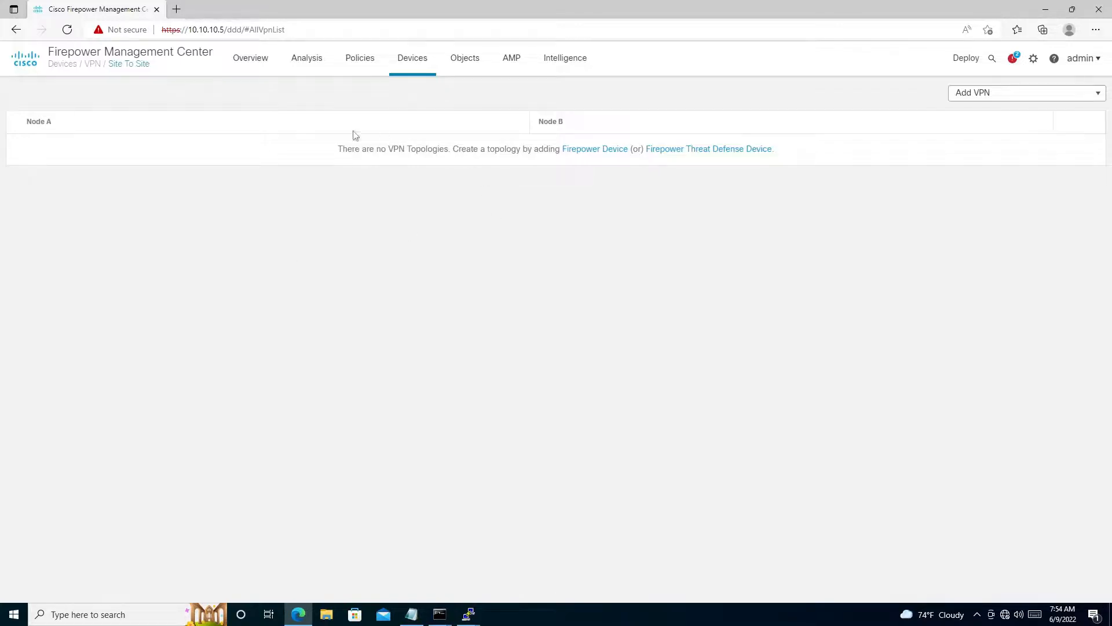
# - Open Firepower Management Center's Object Management page in a new browser tab and return to the site-to-site VPN page
pyautogui.click(463, 65)
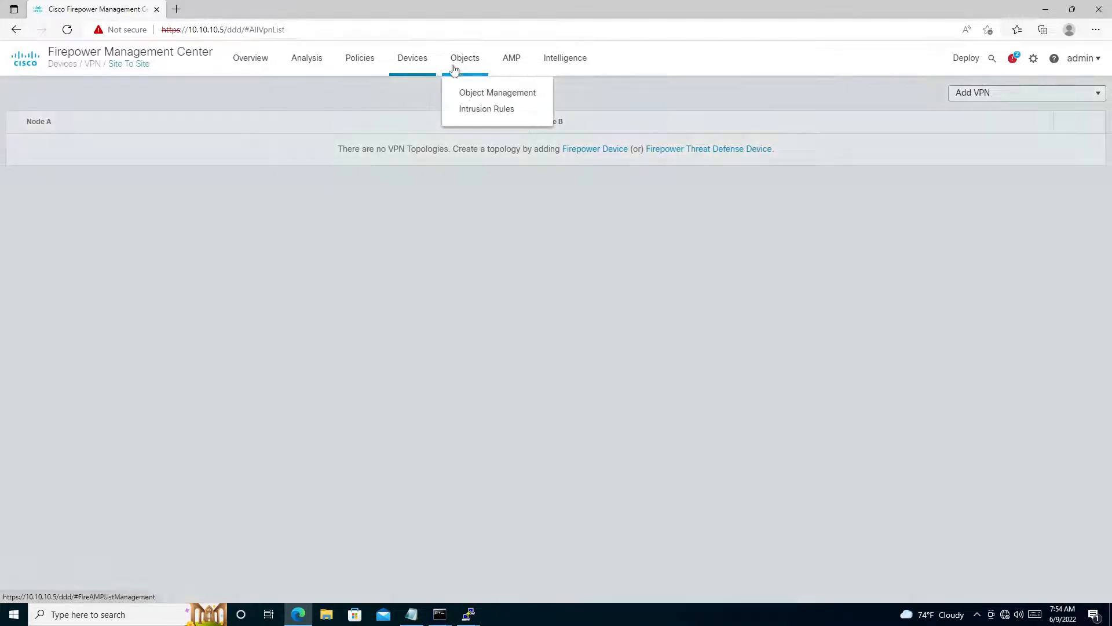
pyautogui.rightClick(476, 95)
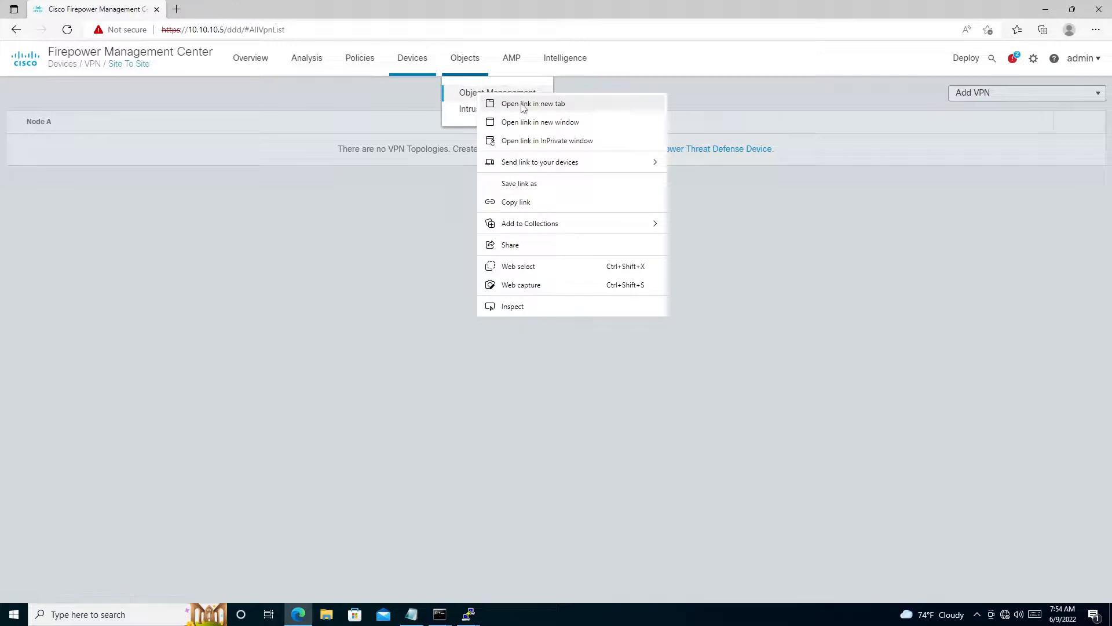
pyautogui.press('Escape')
pyautogui.click(206, 10)
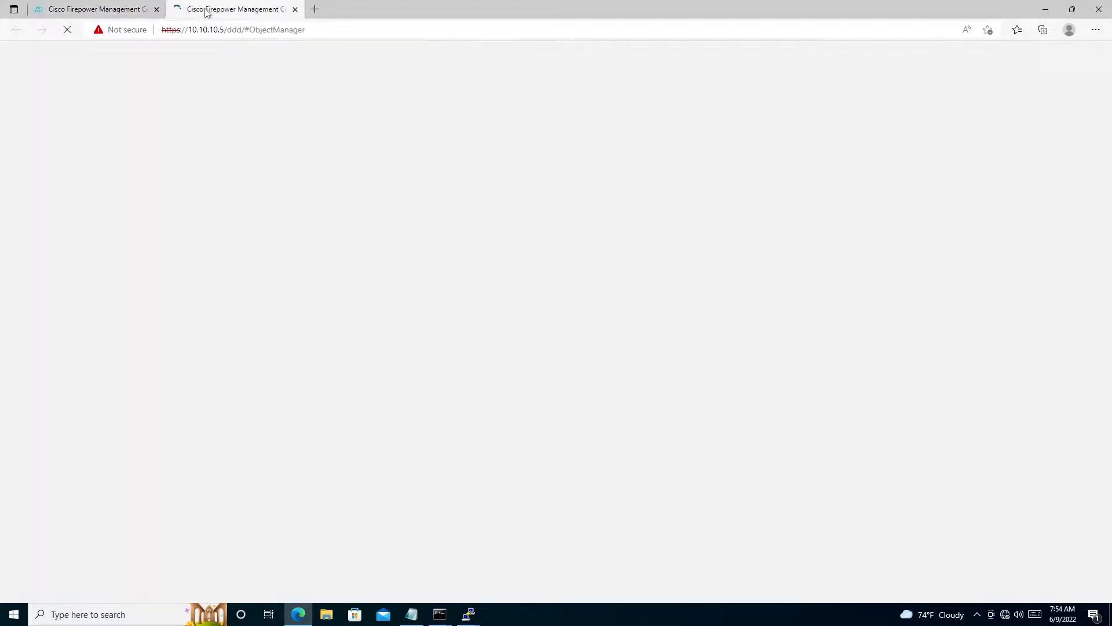
pyautogui.click(100, 8)
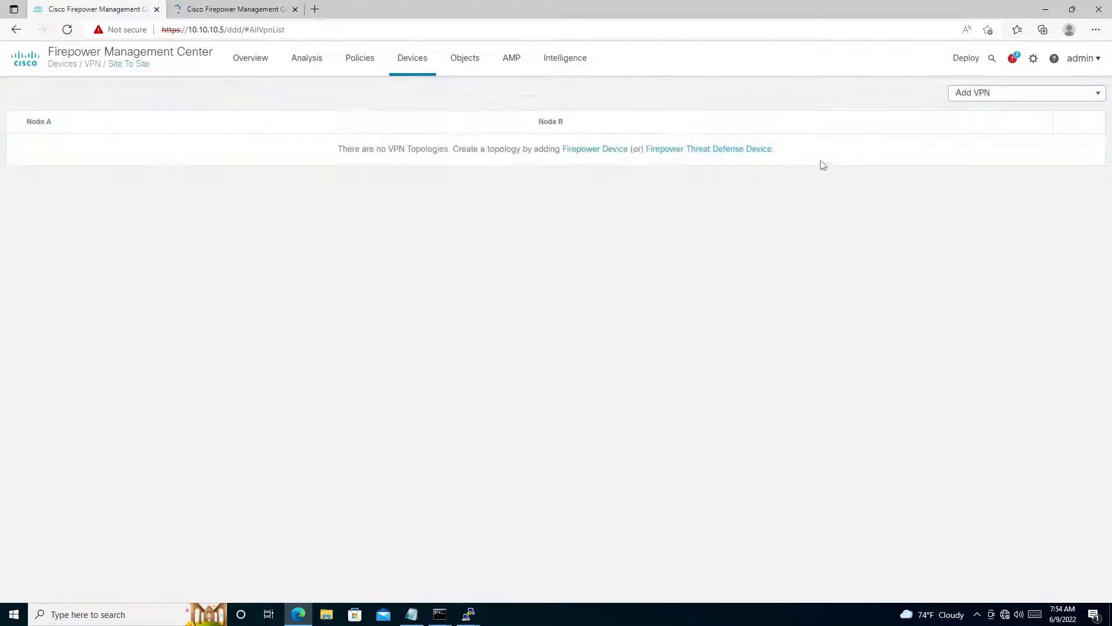
# - Start adding a site-to-site VPN topology and check the Object Management page while the VPN configuration dialog loads
pyautogui.click(1099, 103)
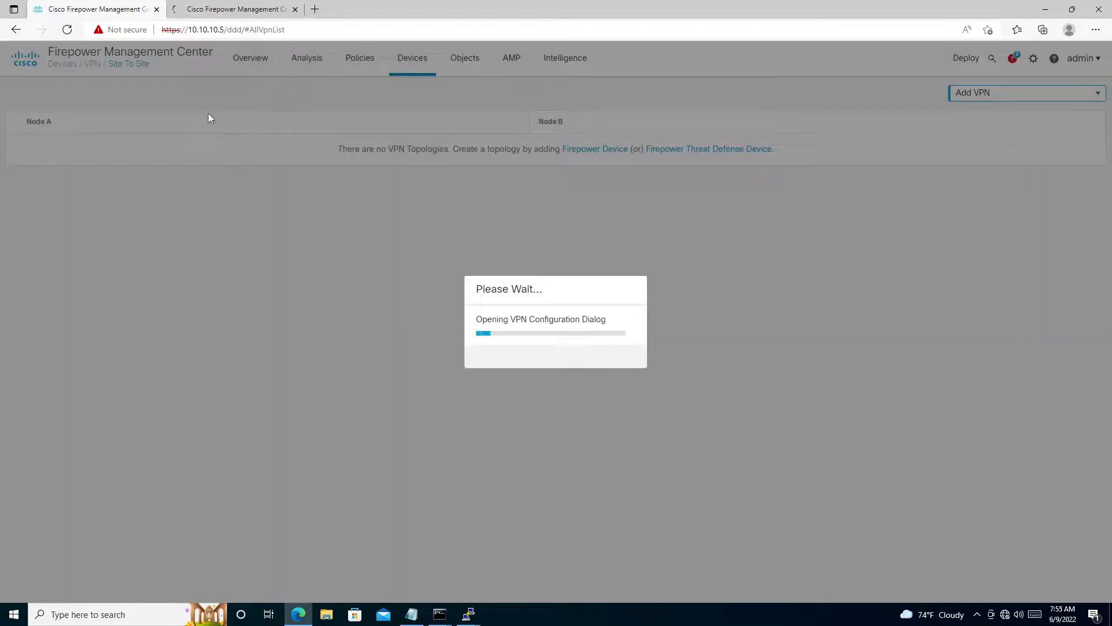
pyautogui.click(234, 9)
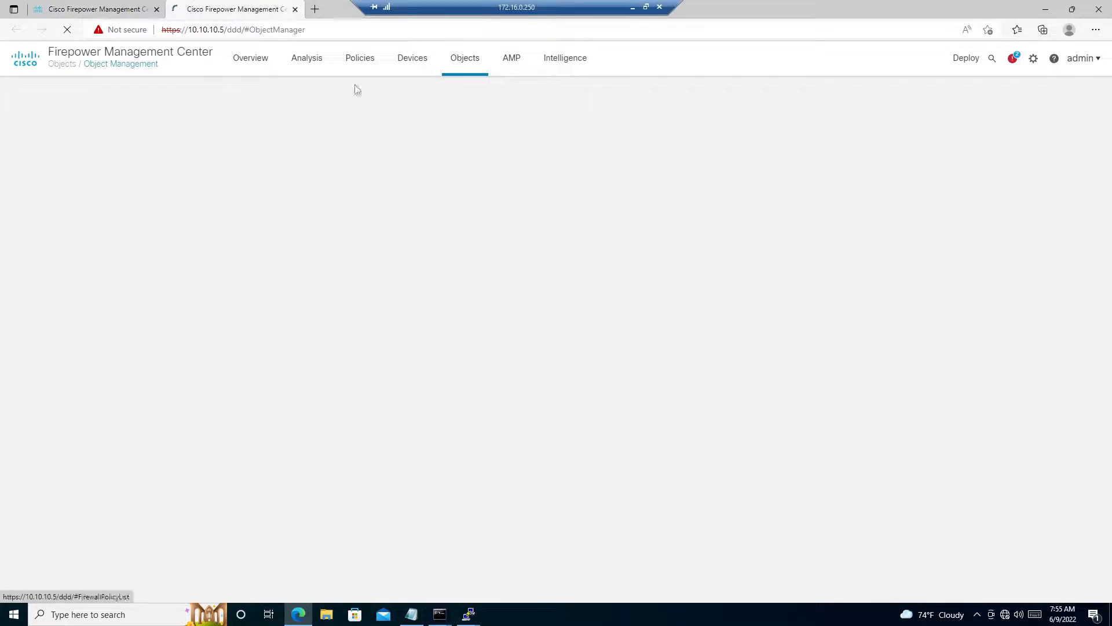
pyautogui.click(109, 6)
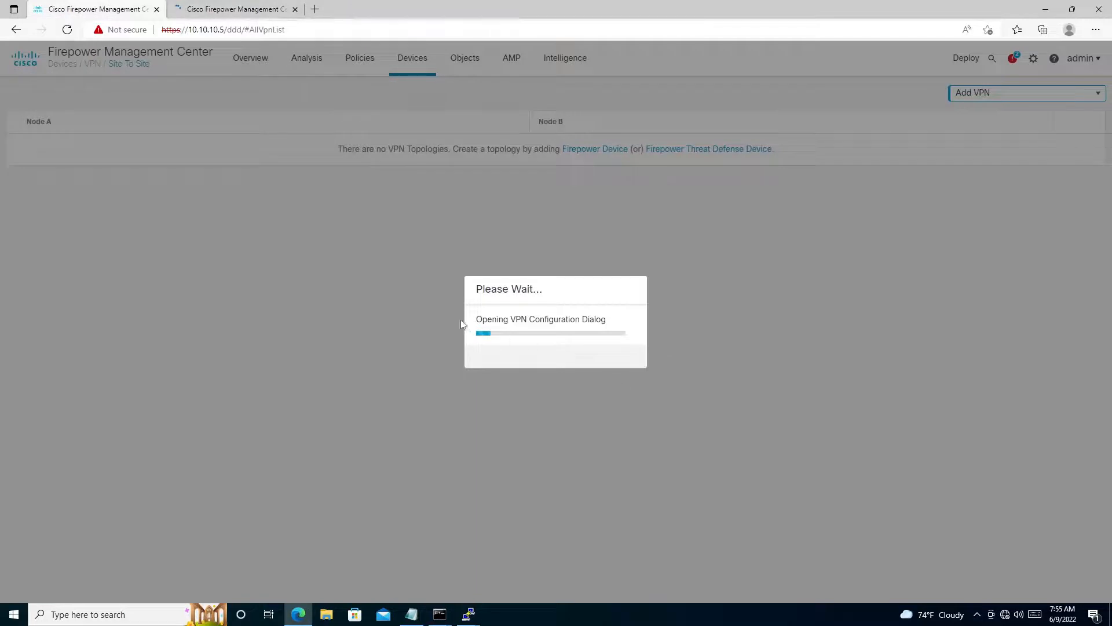
pyautogui.click(207, 9)
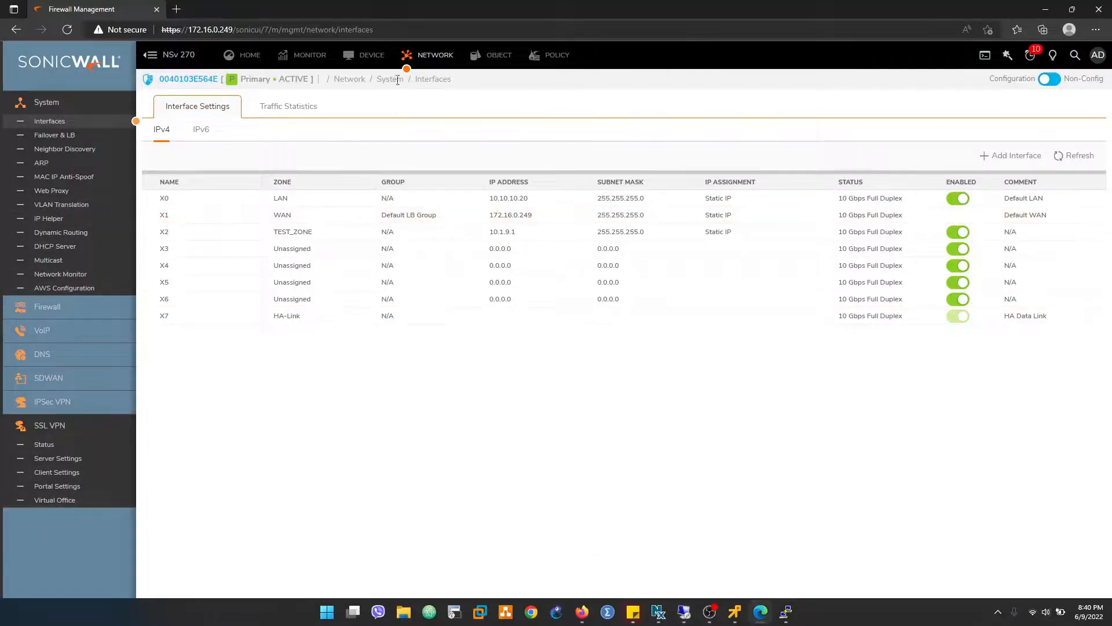
# - Switch to the SonicWall web interface and search its address objects for 10.100
pyautogui.click(494, 55)
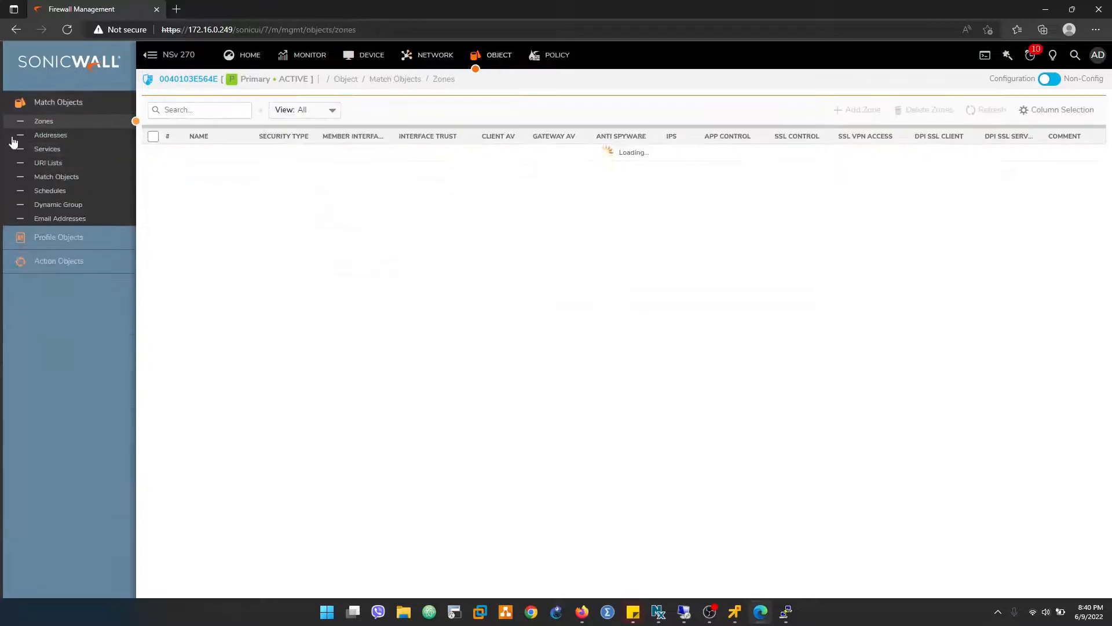
pyautogui.click(203, 110)
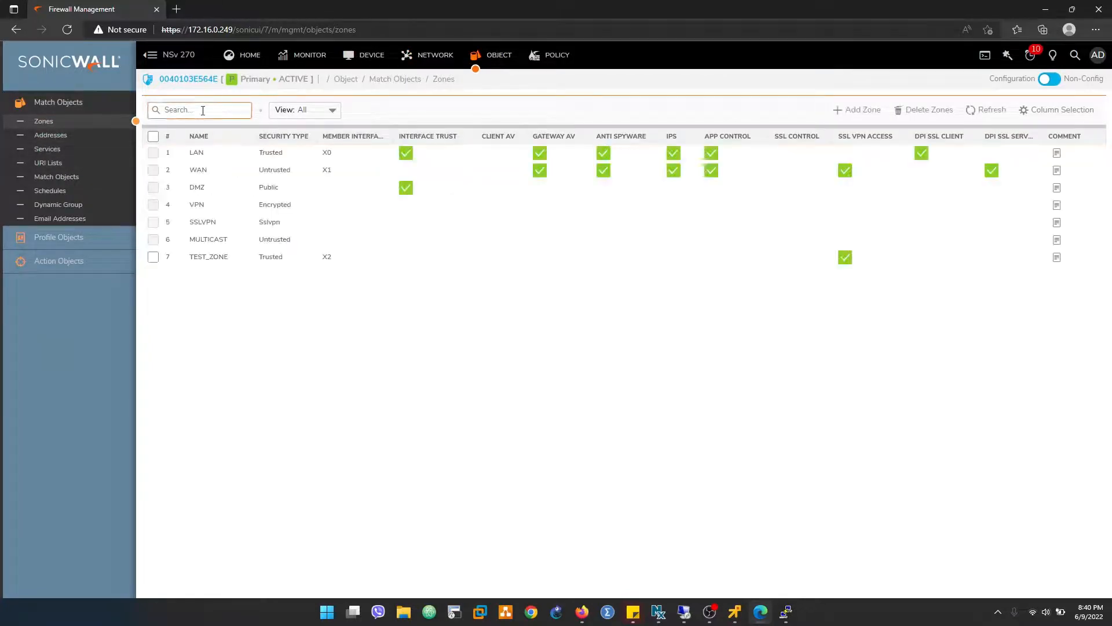
pyautogui.write('10.10')
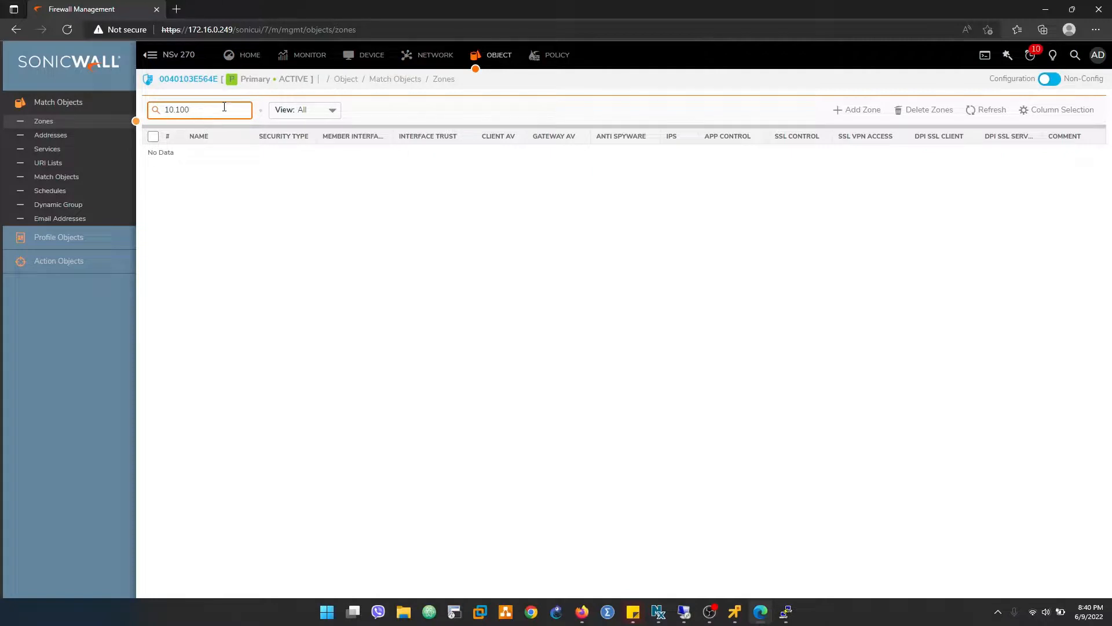
pyautogui.click(70, 139)
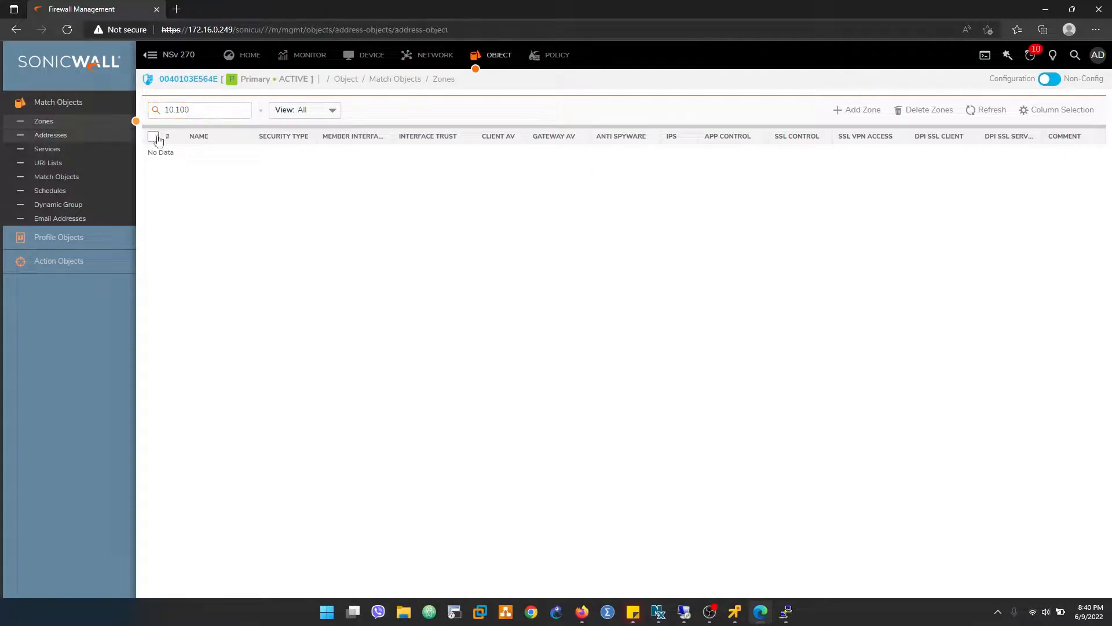
pyautogui.click(202, 136)
pyautogui.write('1')
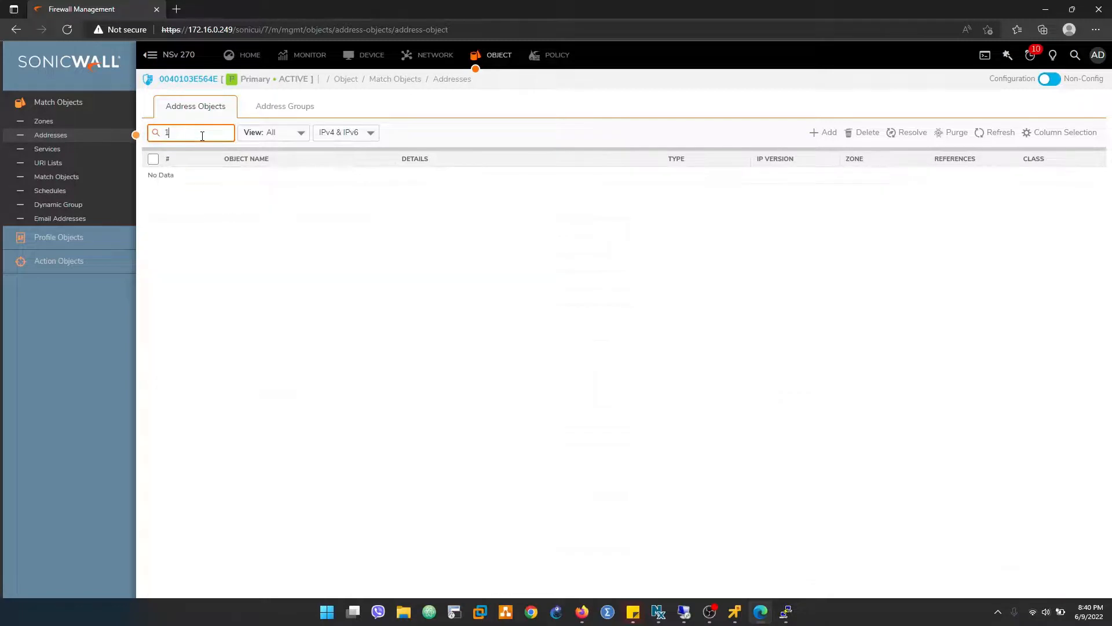
pyautogui.write('0.100')
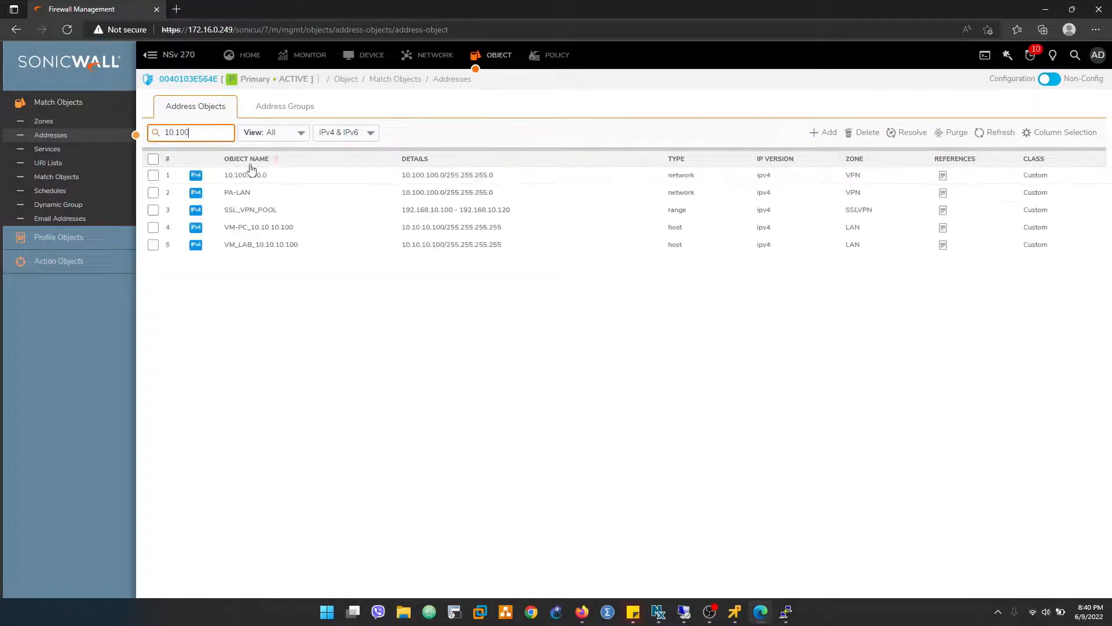
# - Open the 10.100.100.0 address object for editing and prefix its name with PA_
pyautogui.click(277, 173)
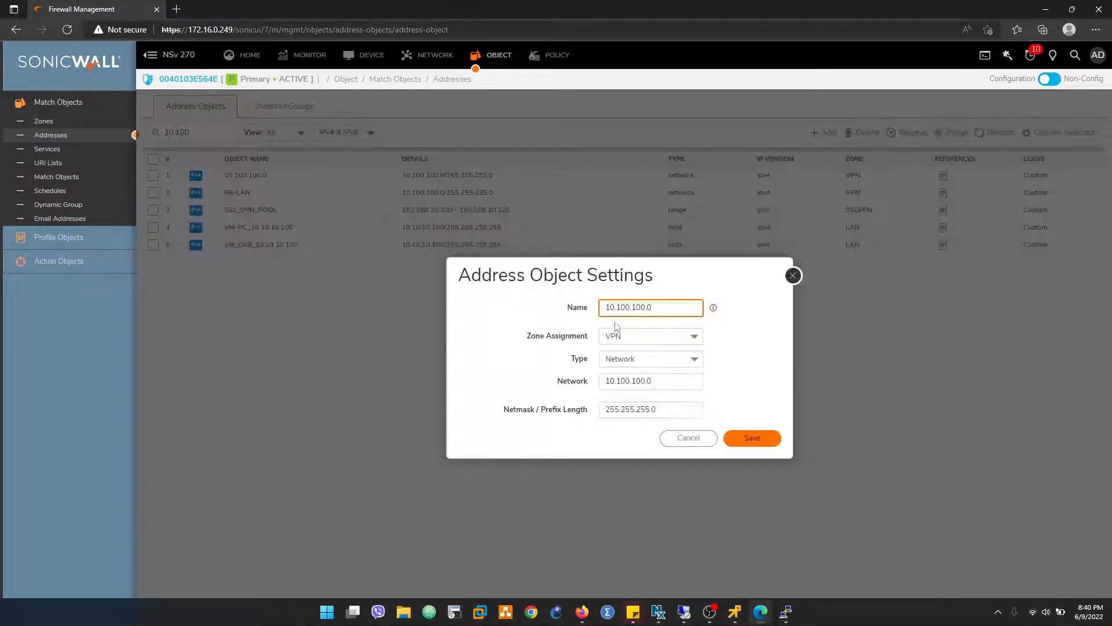
pyautogui.write('PA_')
# - Switch to the Remote Desktop session and review the FTD local and remote LAN subnets in the Notepad notes
pyautogui.click(692, 617)
pyautogui.click(412, 614)
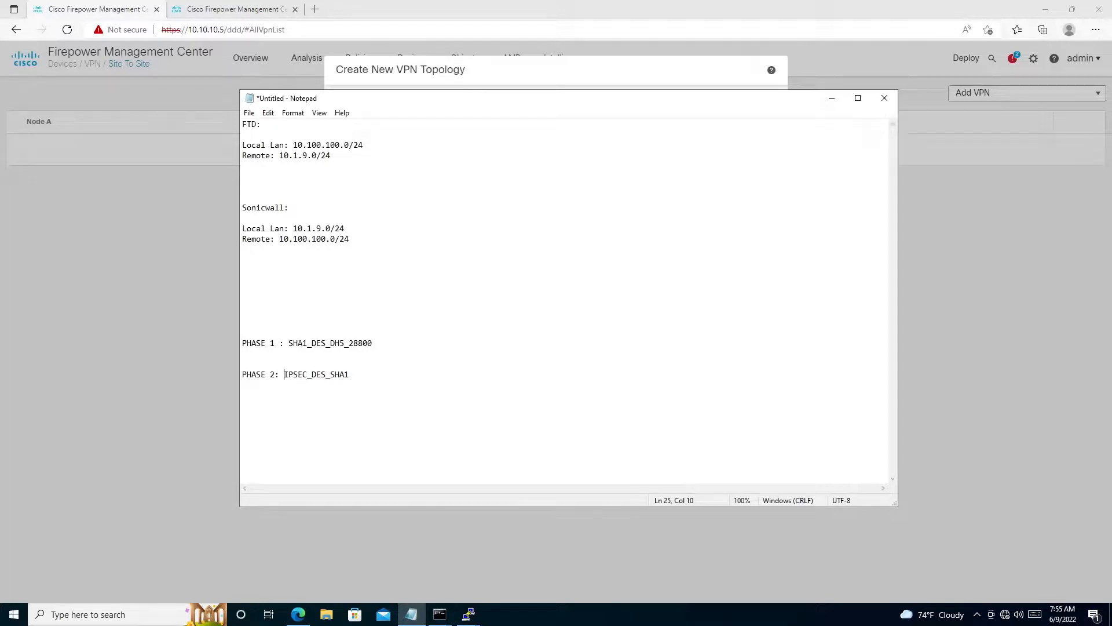
pyautogui.moveTo(293, 145)
pyautogui.mouseDown()
pyautogui.moveTo(317, 145)
pyautogui.moveTo(293, 145)
pyautogui.mouseUp()
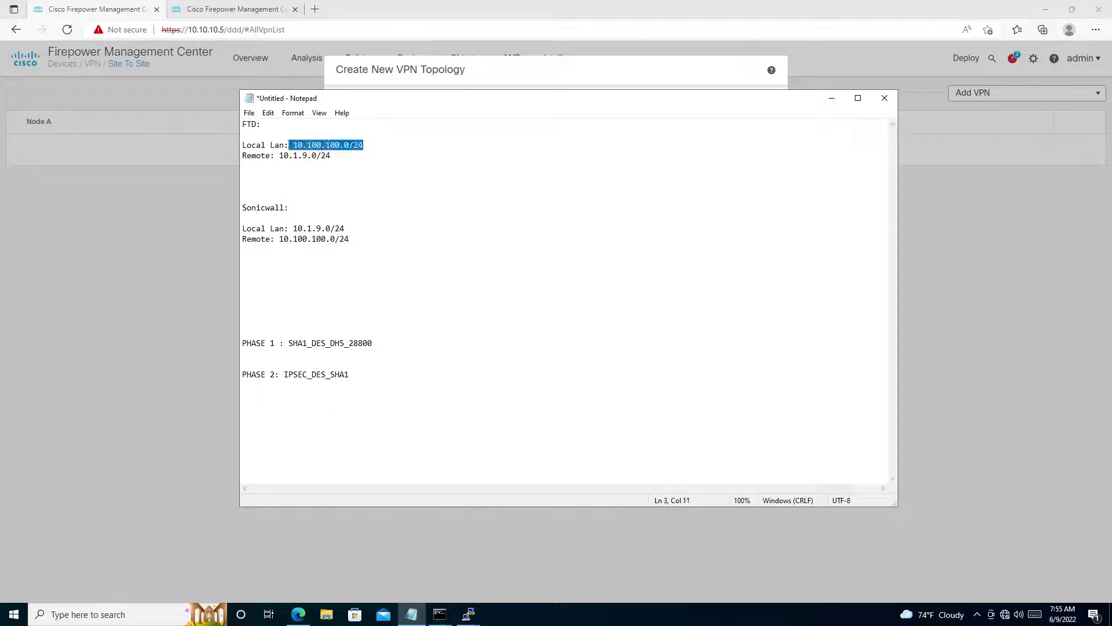
pyautogui.click(275, 155)
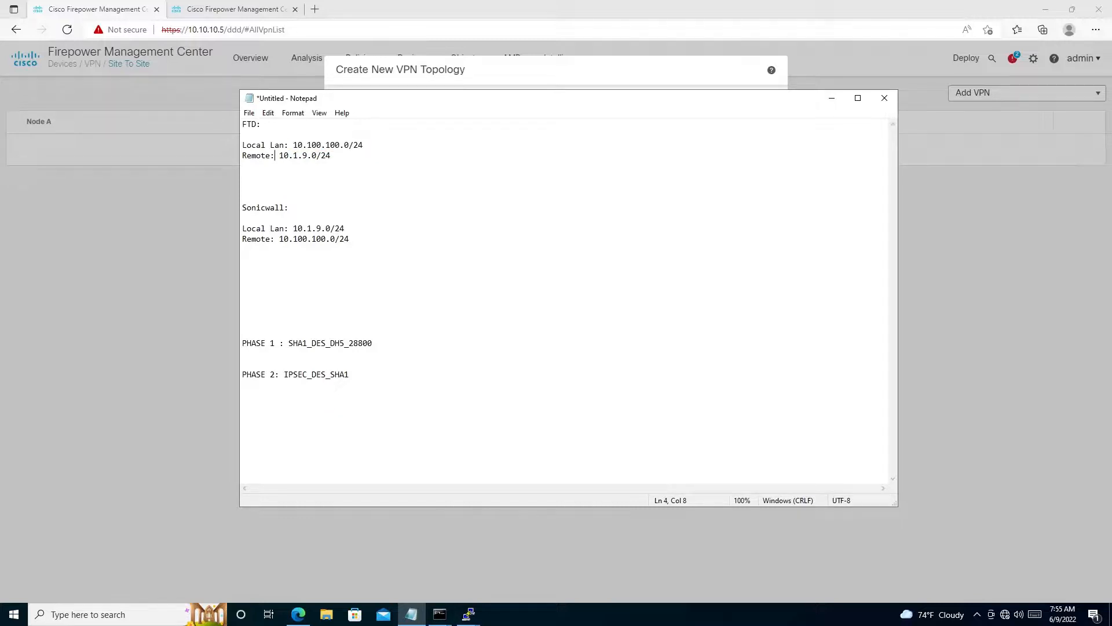
pyautogui.moveTo(288, 156); pyautogui.dragTo(321, 155)
pyautogui.moveTo(297, 145); pyautogui.dragTo(364, 145)
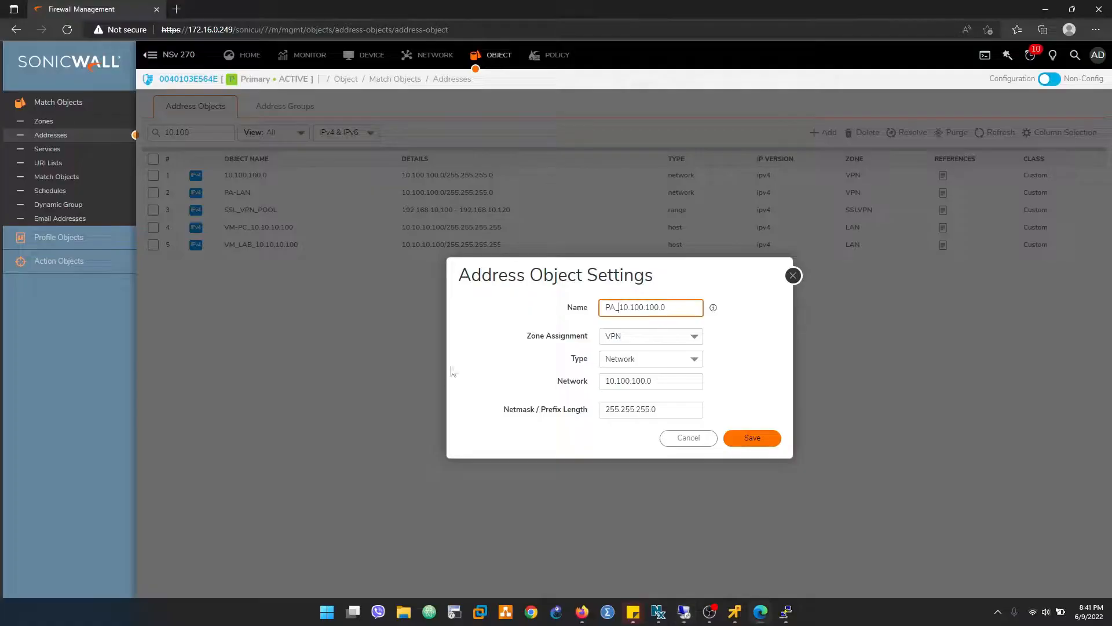
# - Back in the SonicWall interface, rename the address object as FTD_10.100.100.0 and save it
pyautogui.moveTo(618, 309); pyautogui.dragTo(599, 308)
pyautogui.write('FTD')
pyautogui.click(649, 382)
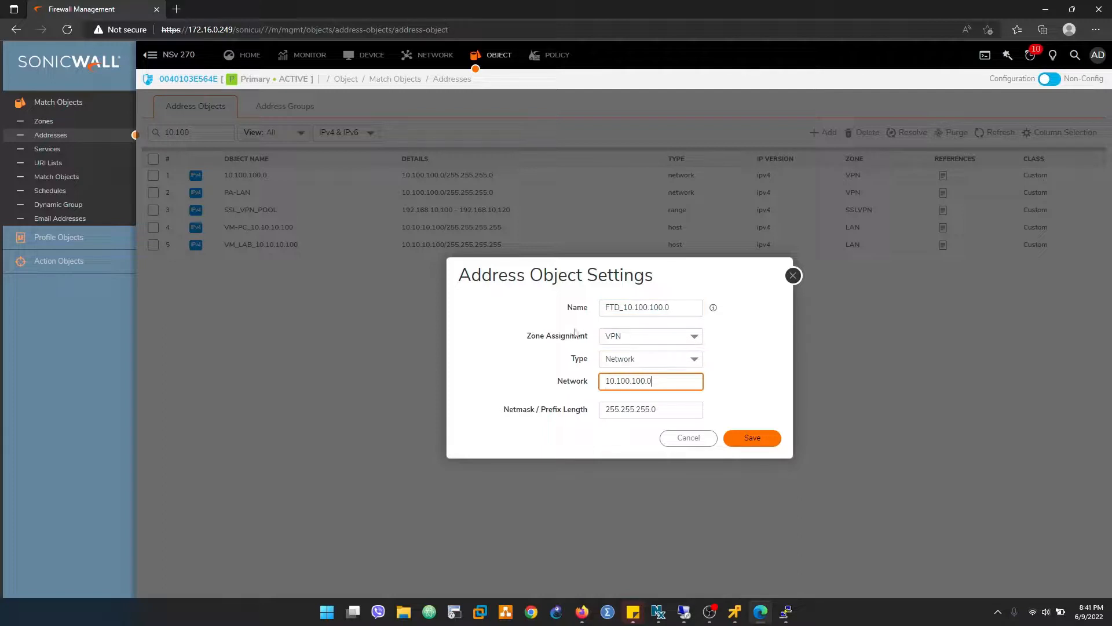
pyautogui.click(753, 438)
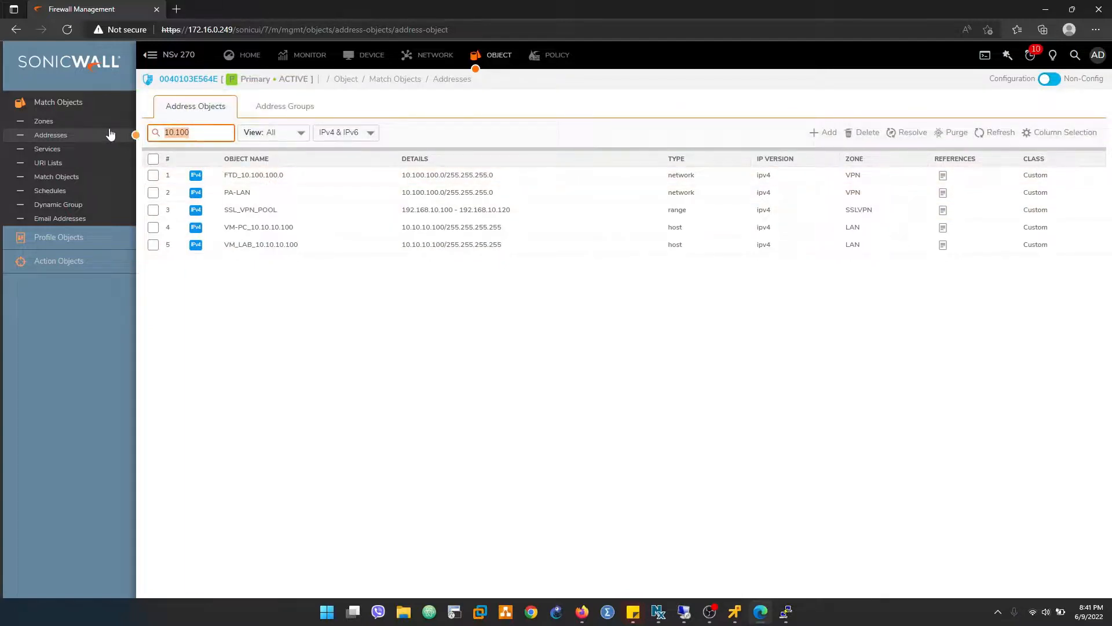
# - Search the address objects for 10.1.9, rename the 10.1.9.0 network object as SONIC_10.1.9.0, and save it
pyautogui.write('10.1.9')
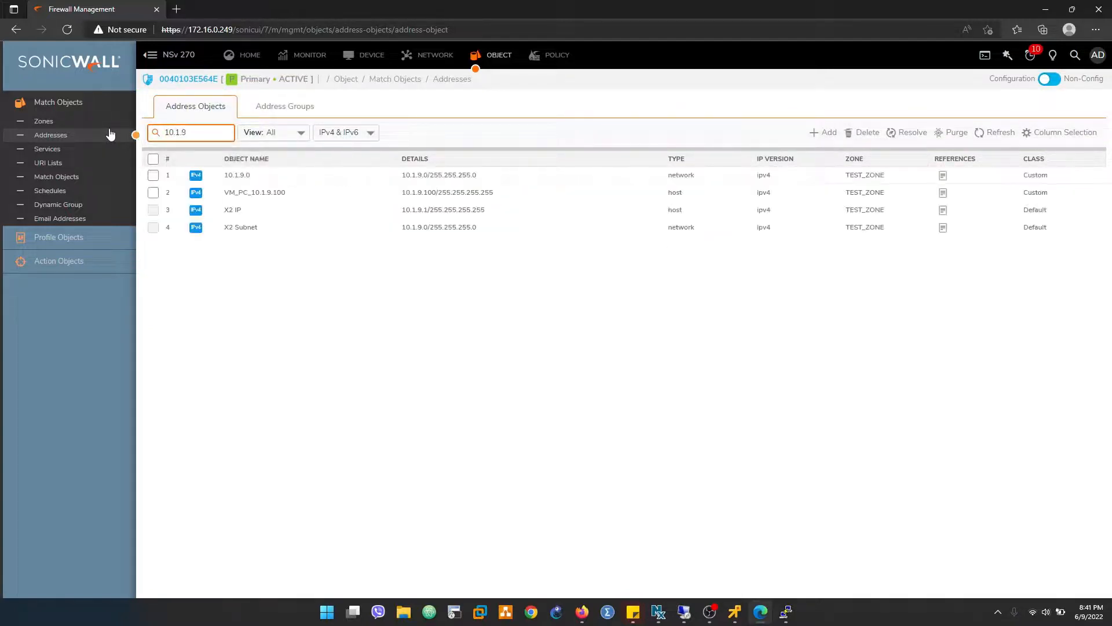
pyautogui.click(249, 175)
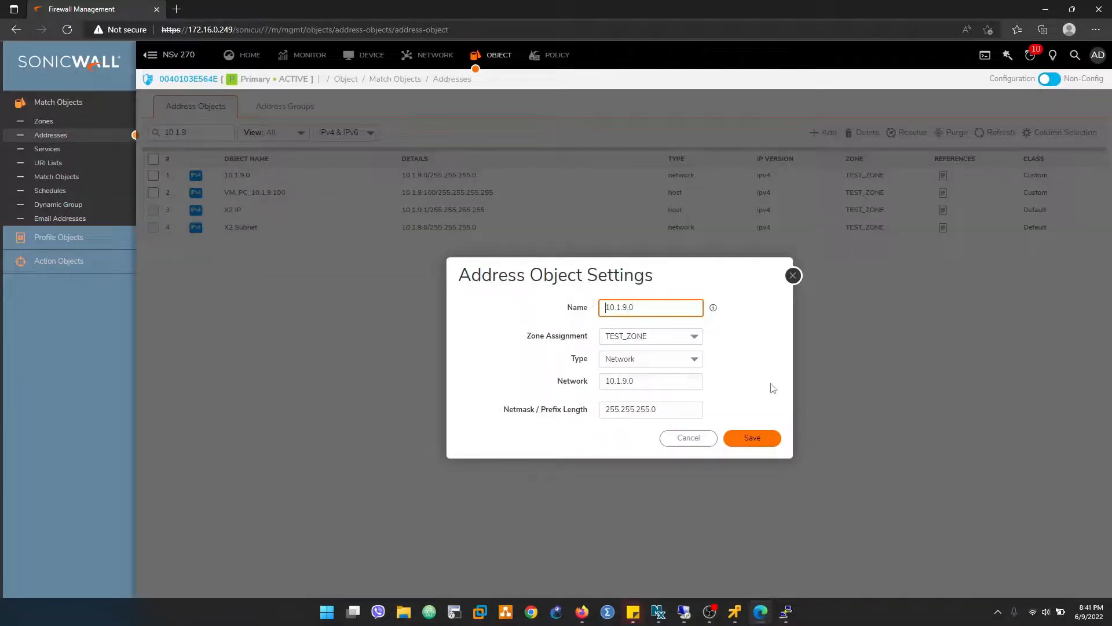
pyautogui.write('SONIC_')
pyautogui.click(754, 440)
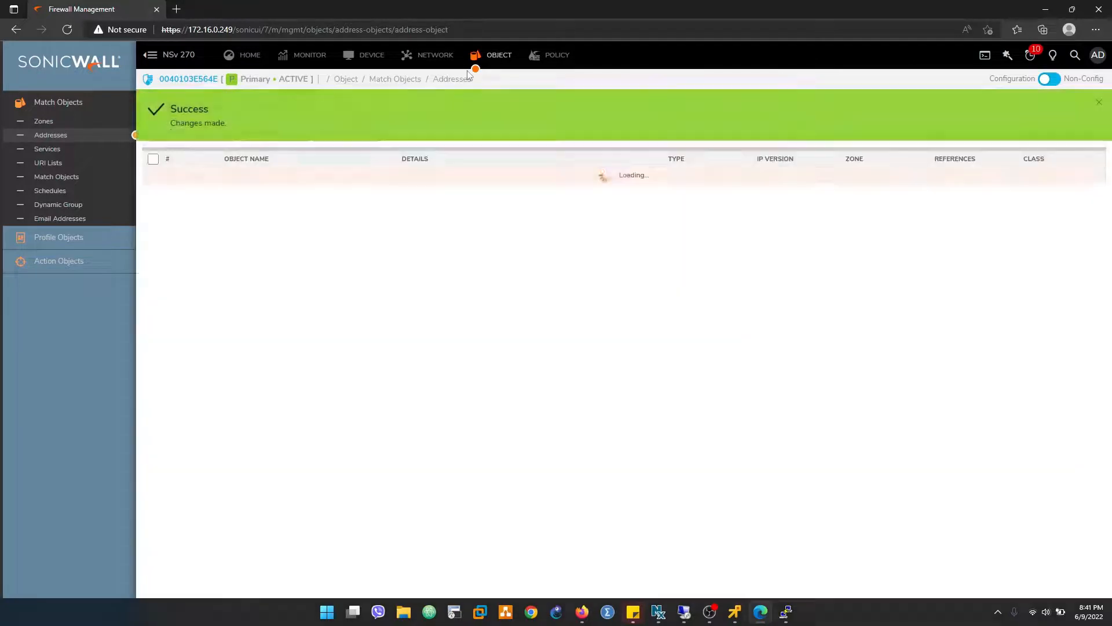
# - Open the SonicWall network interface settings and check the X2 interface's IP address
pyautogui.click(427, 55)
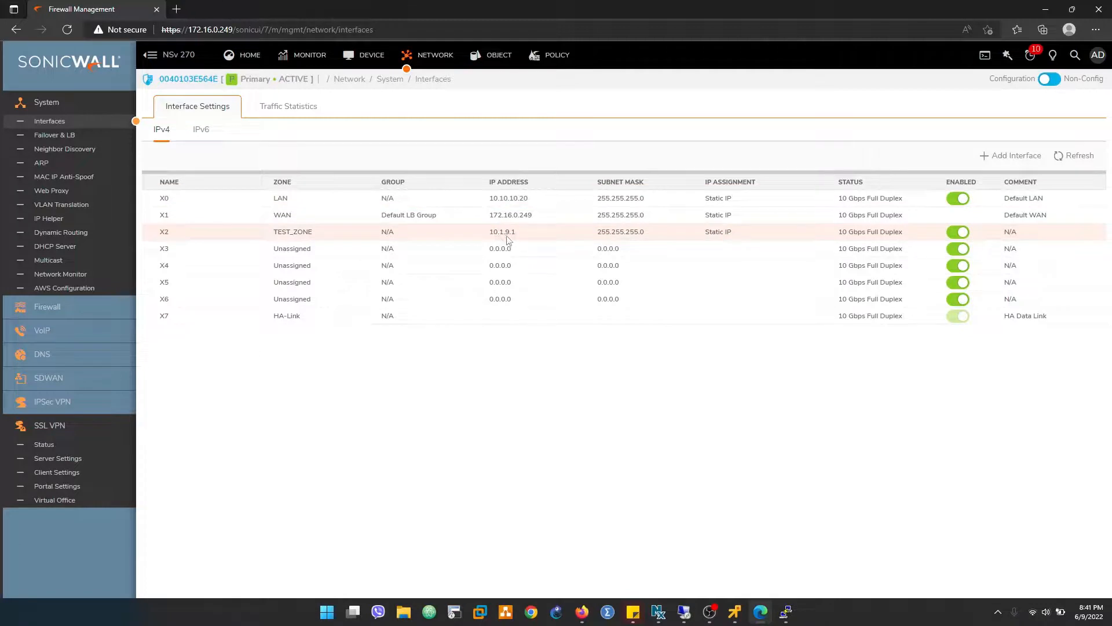
pyautogui.moveTo(506, 239)
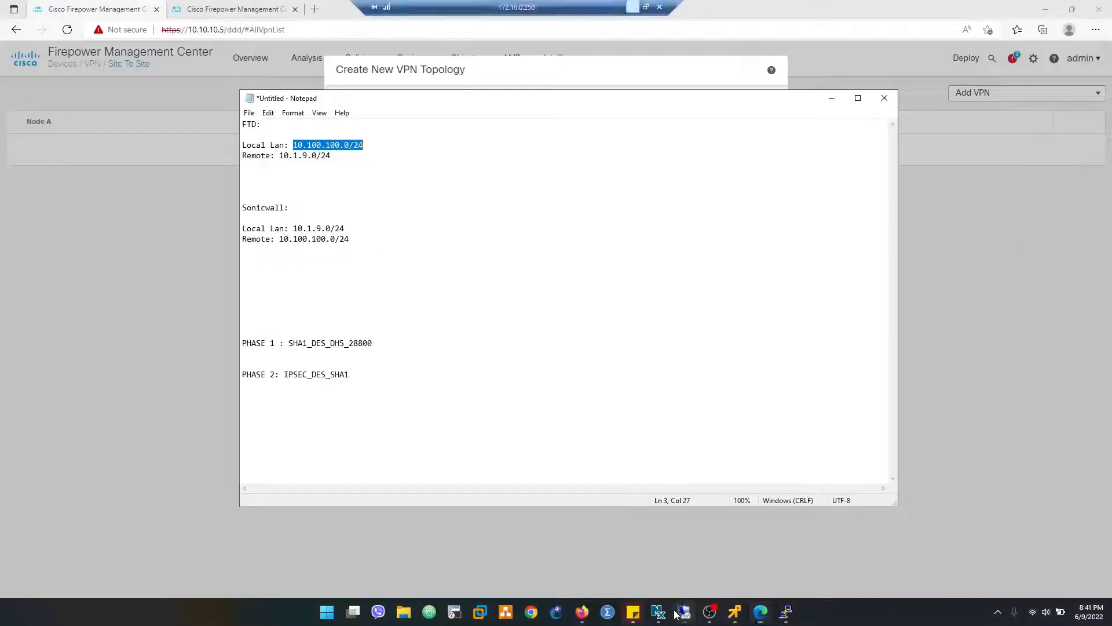
# - Return to the Remote Desktop session and review the FTD and SonicWall LAN network objects in Firepower's Object Management
pyautogui.click(176, 273)
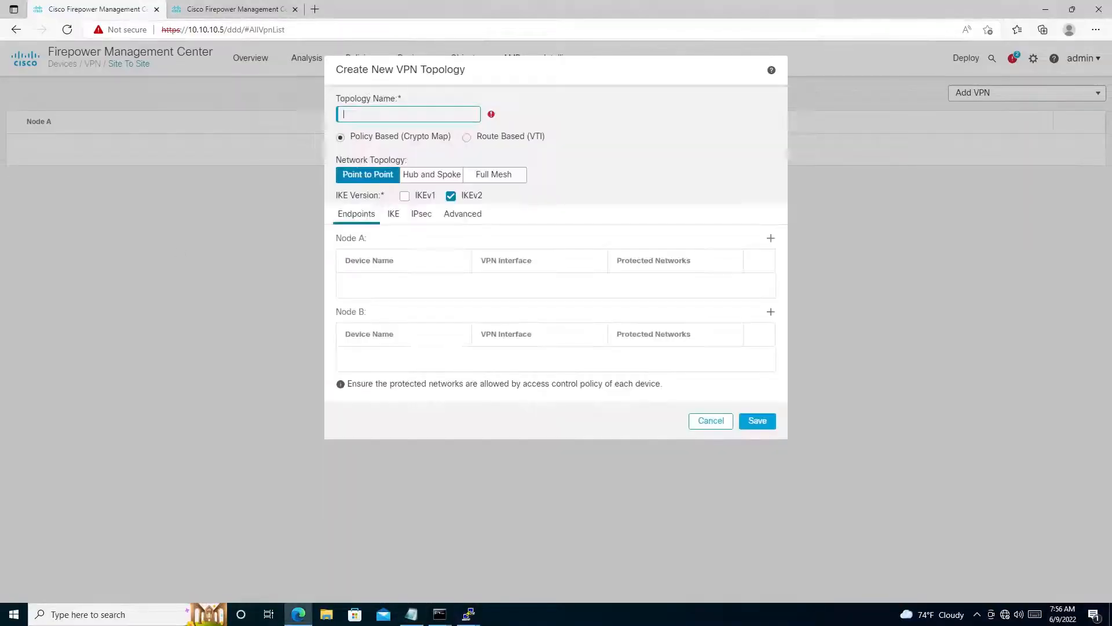
pyautogui.click(232, 9)
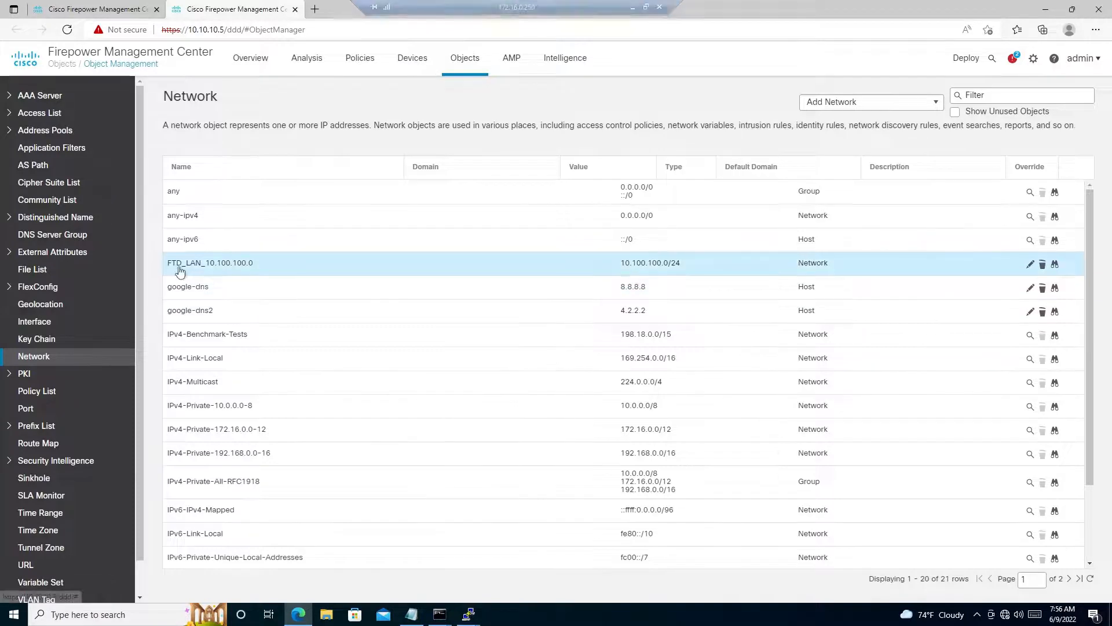
pyautogui.click(233, 264)
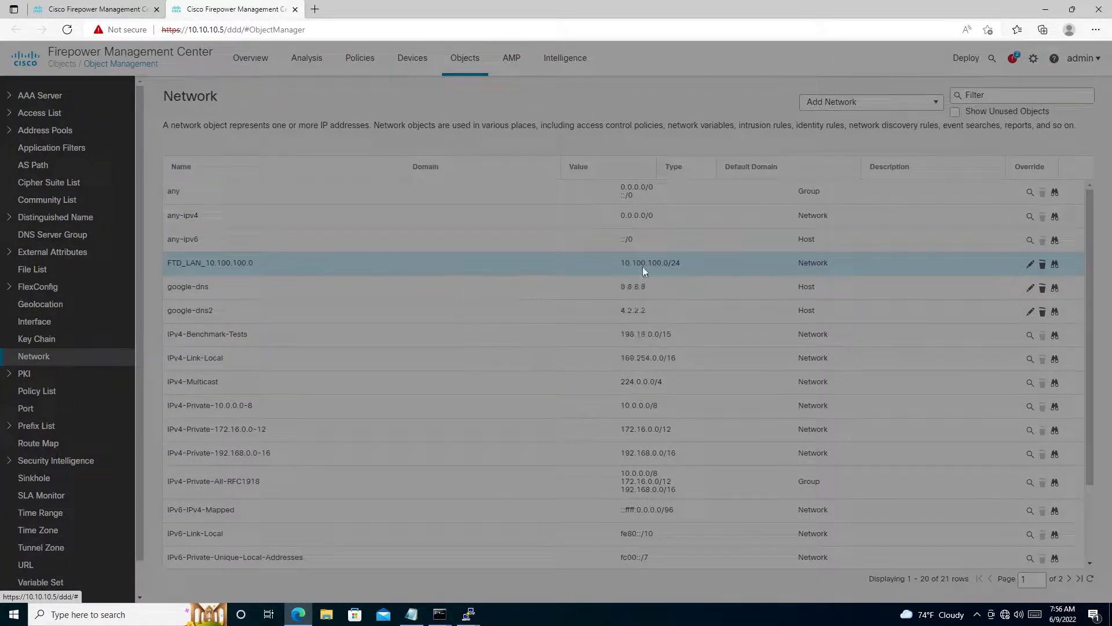
pyautogui.click(637, 397)
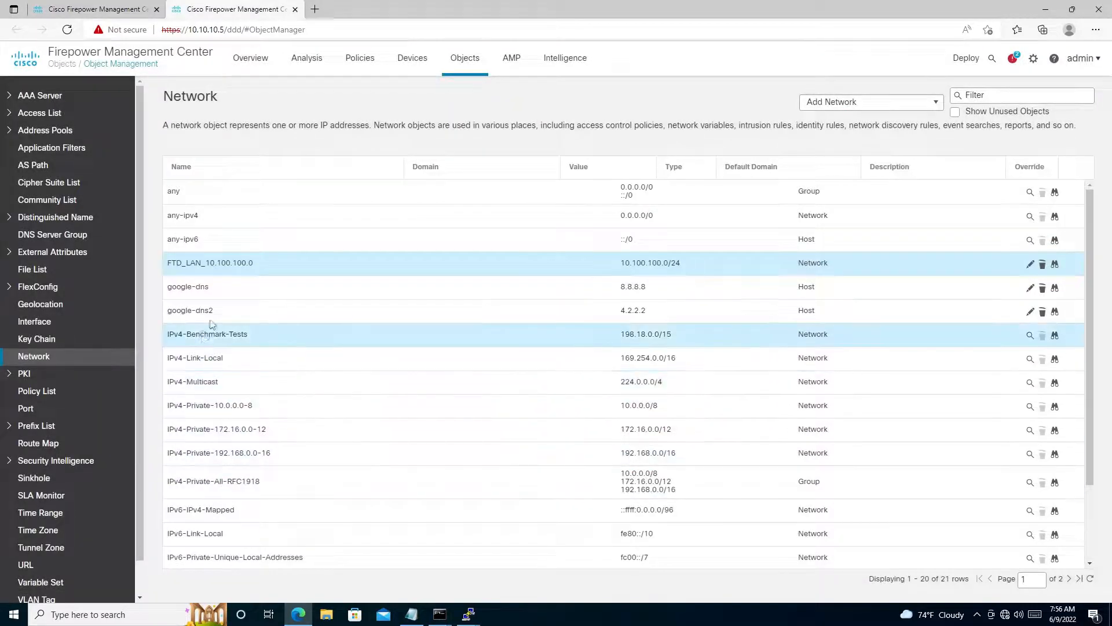
pyautogui.scroll(-2, 227, 304)
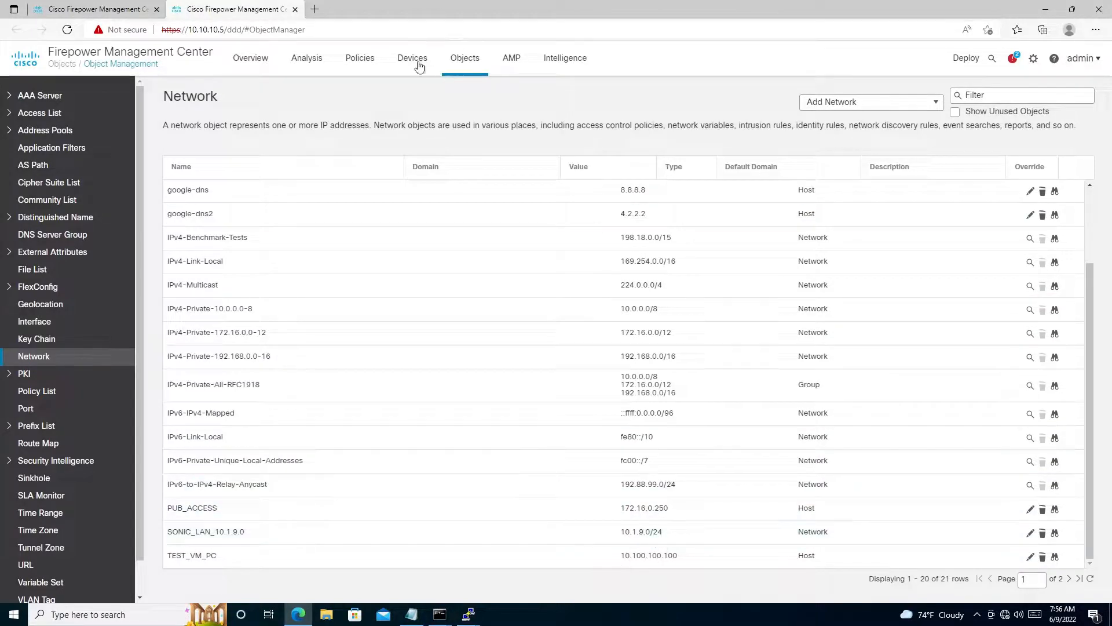
# - Open Device Management and view the interfaces of the primary firewall, FTD-PR
pyautogui.moveTo(412, 61)
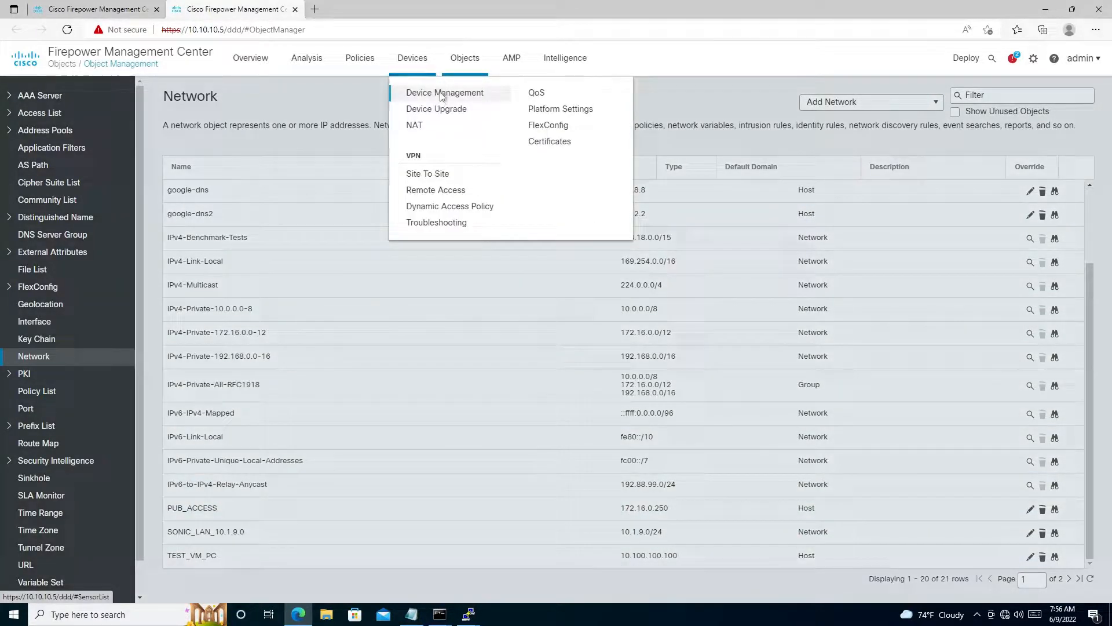
pyautogui.click(442, 94)
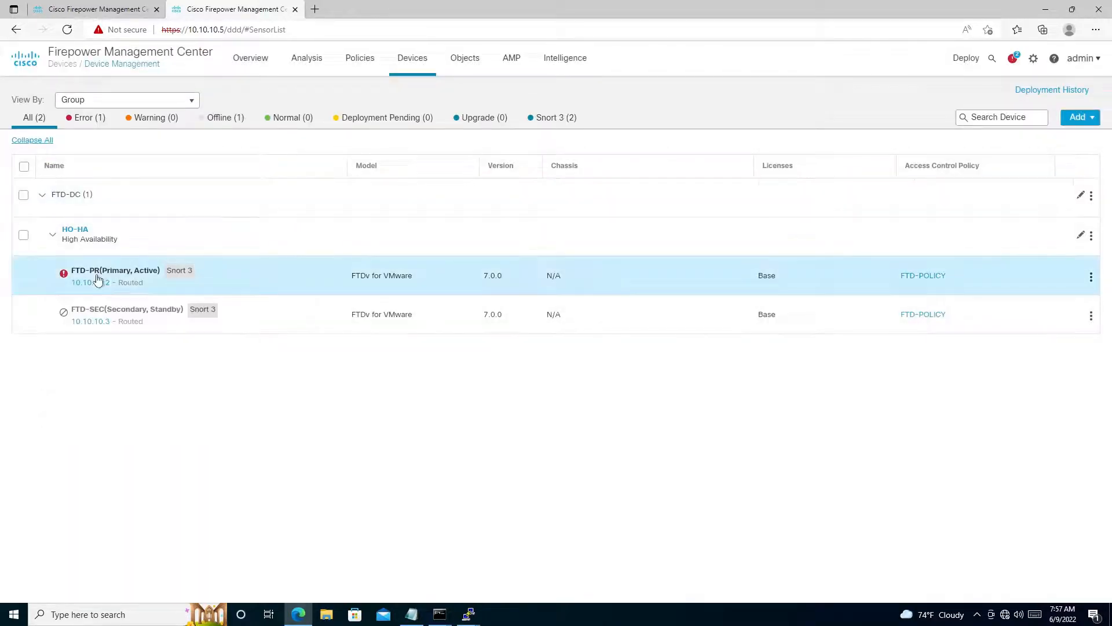
pyautogui.click(97, 280)
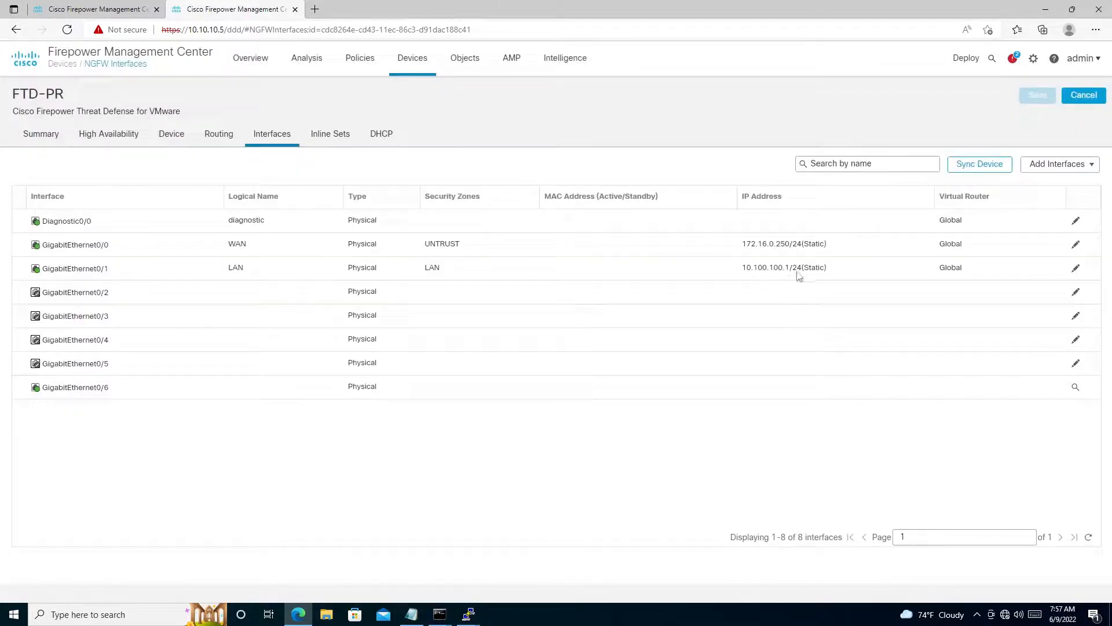
# - Return to the new VPN topology, name it SONIC_VPN, and select IKEv1 instead of IKEv2
pyautogui.click(65, 8)
pyautogui.click(374, 114)
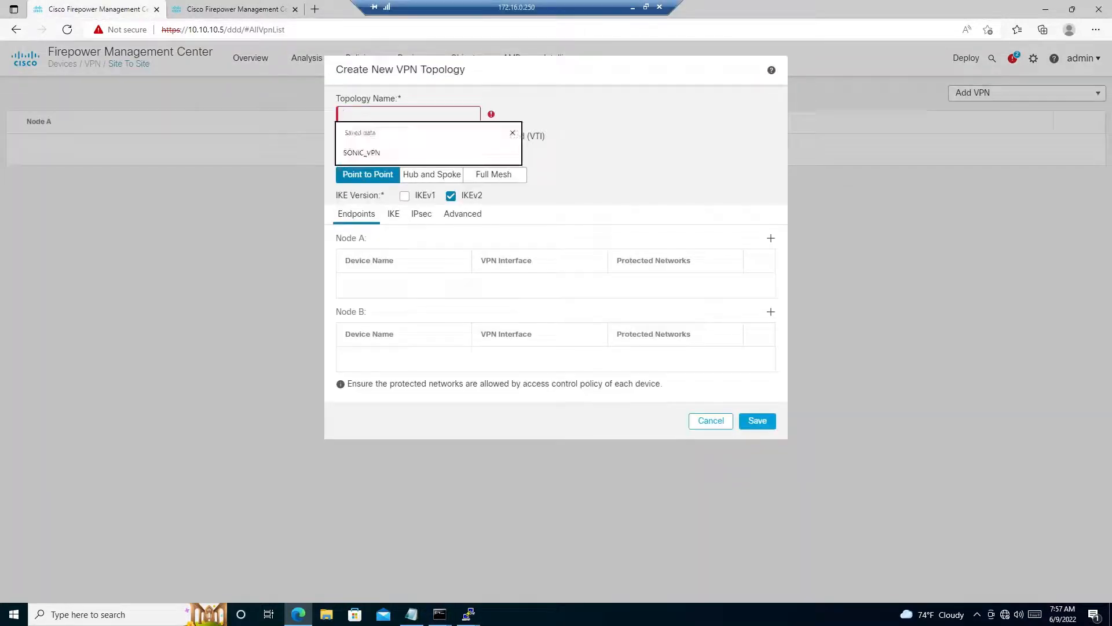
pyautogui.write('SON')
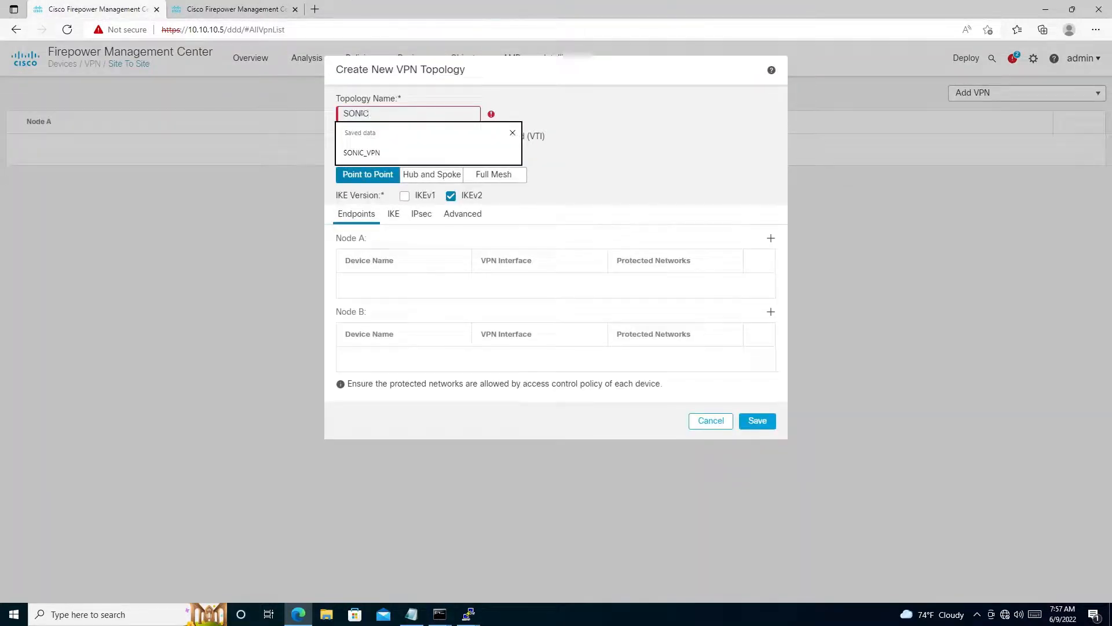
pyautogui.write('IC_VPN')
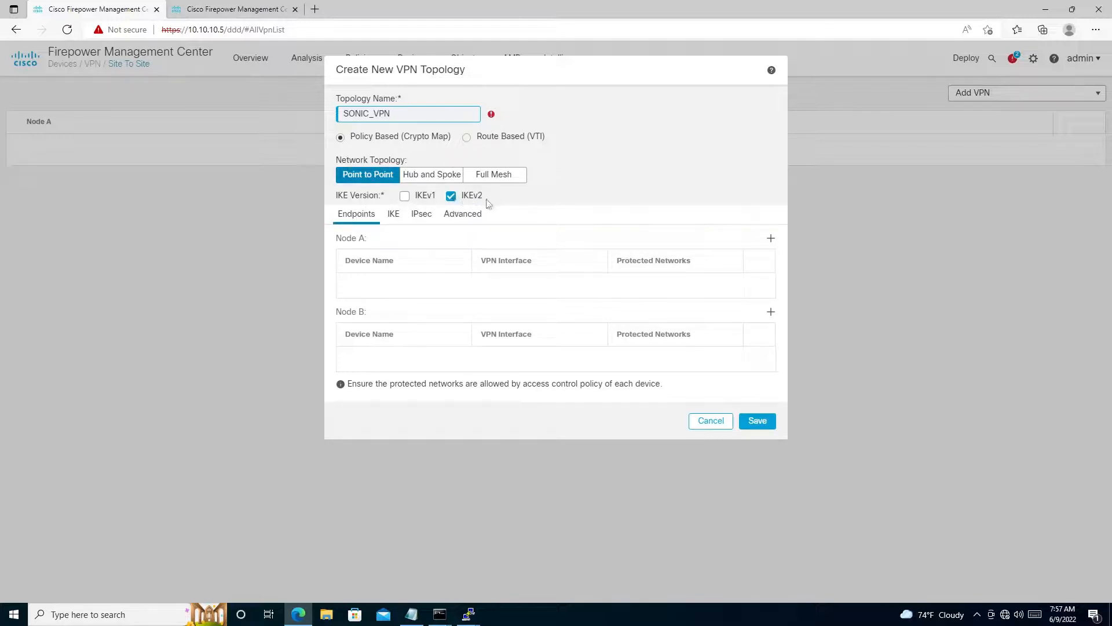
pyautogui.click(453, 199)
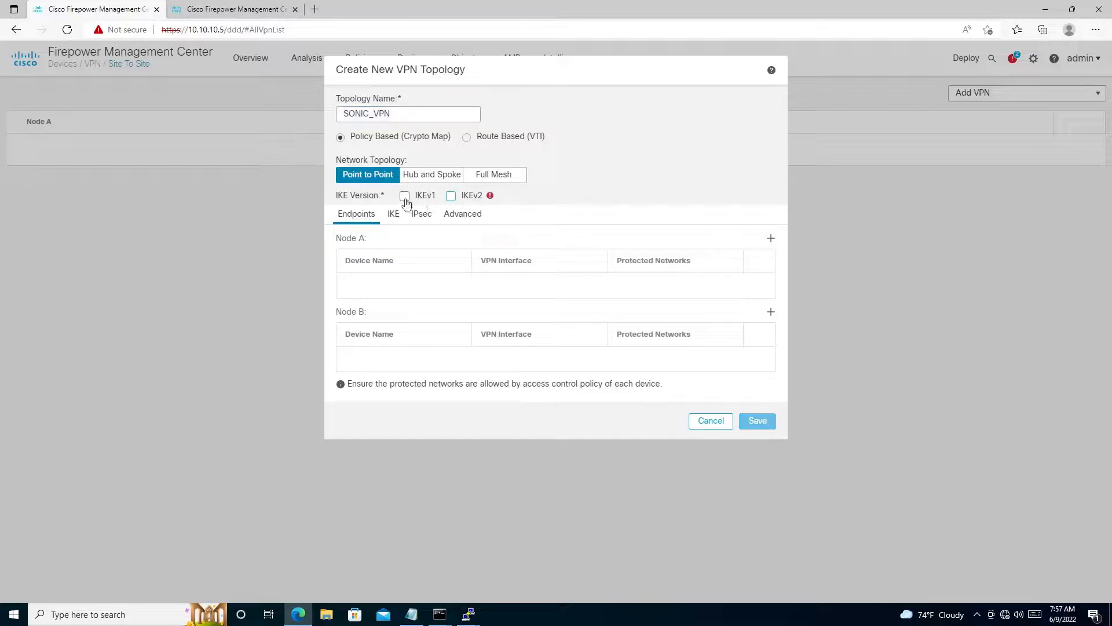
pyautogui.click(417, 200)
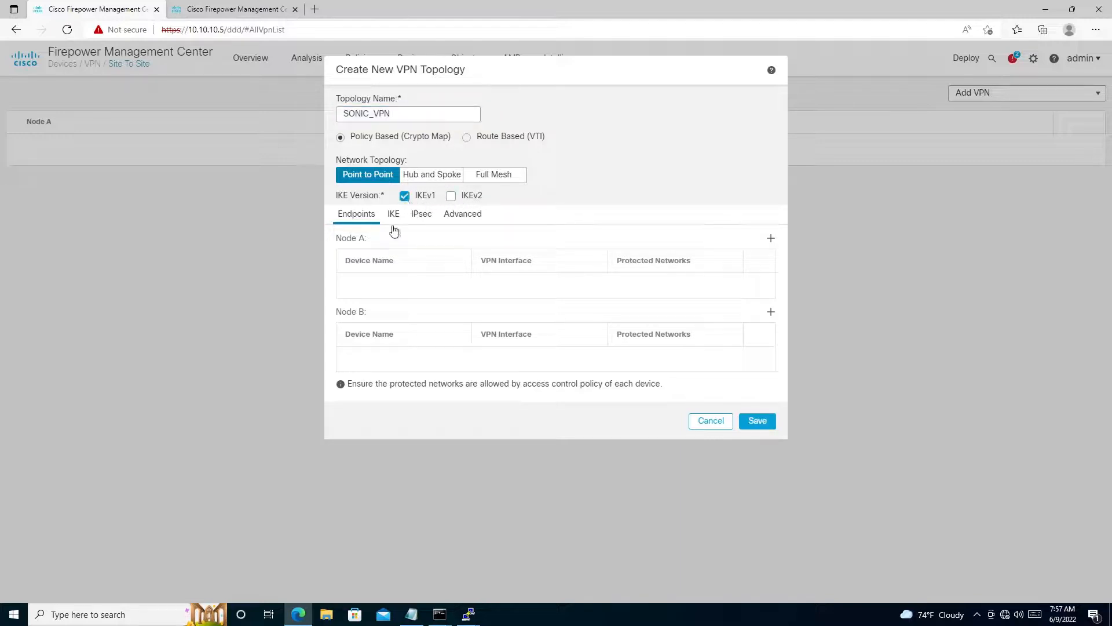
# - Add a Node A endpoint with device HO-HA, interface WAN, IP address 172.16.0.250, and the Bidirectional connection type
pyautogui.click(771, 238)
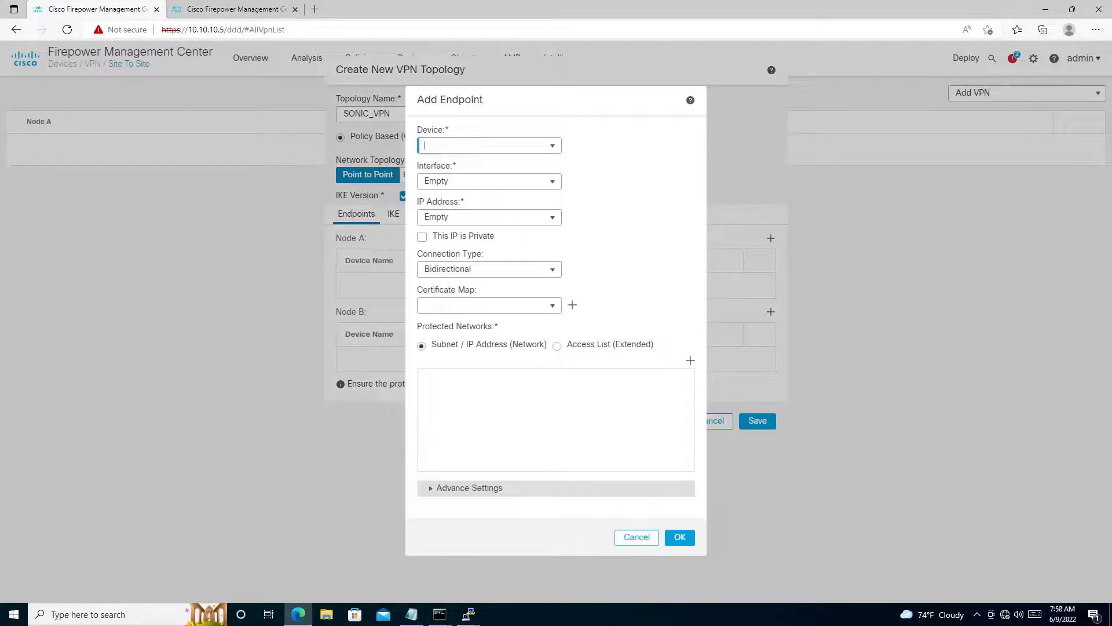
pyautogui.click(551, 146)
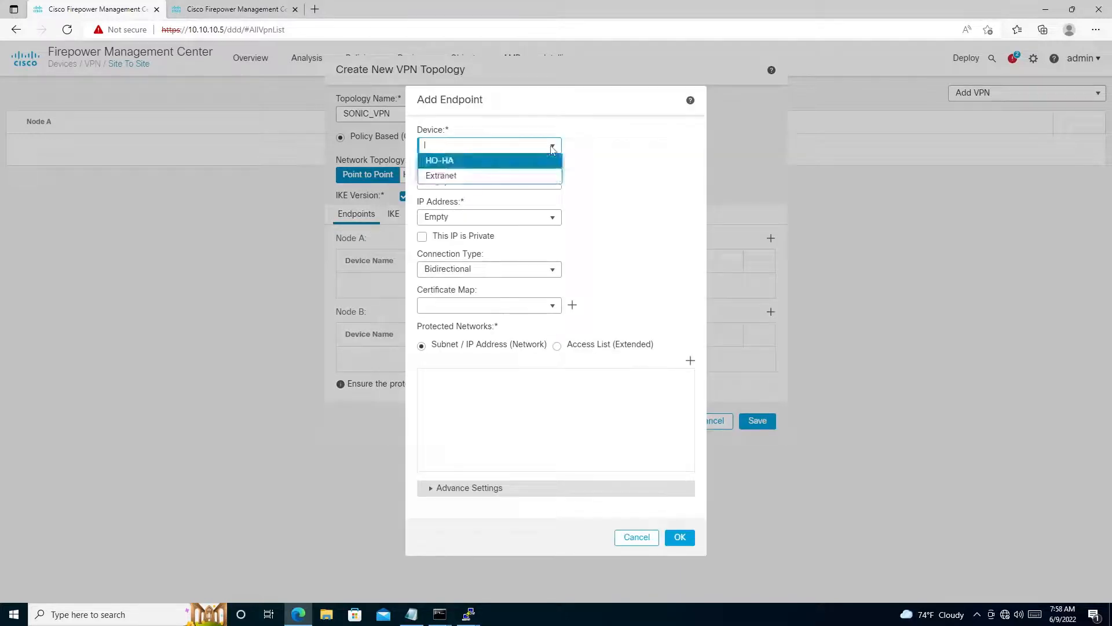
pyautogui.click(477, 163)
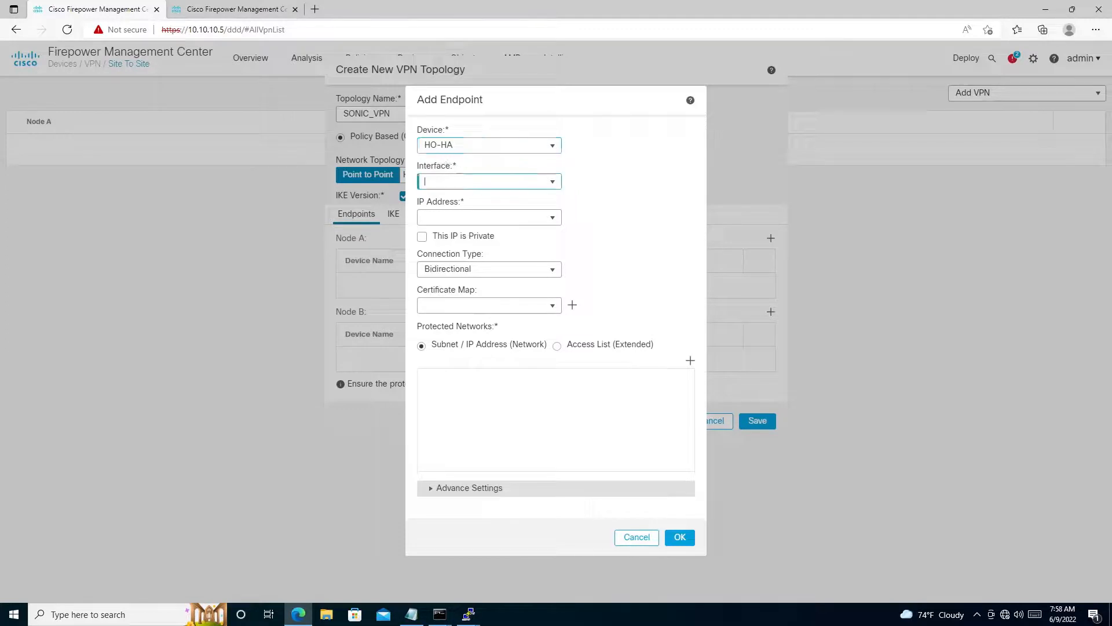
pyautogui.click(551, 184)
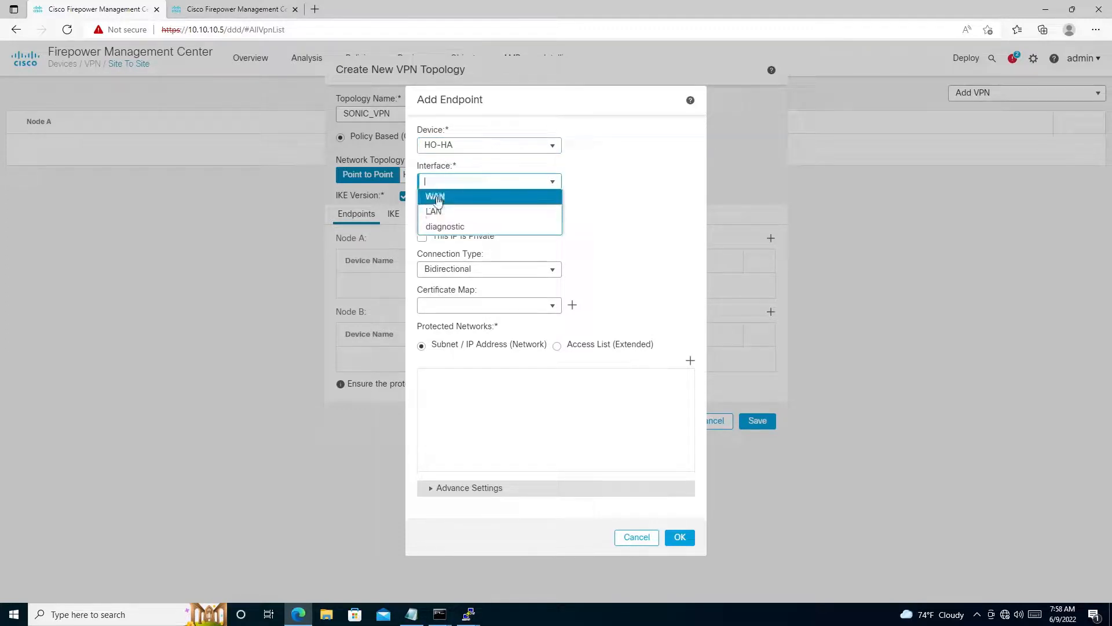
pyautogui.click(479, 195)
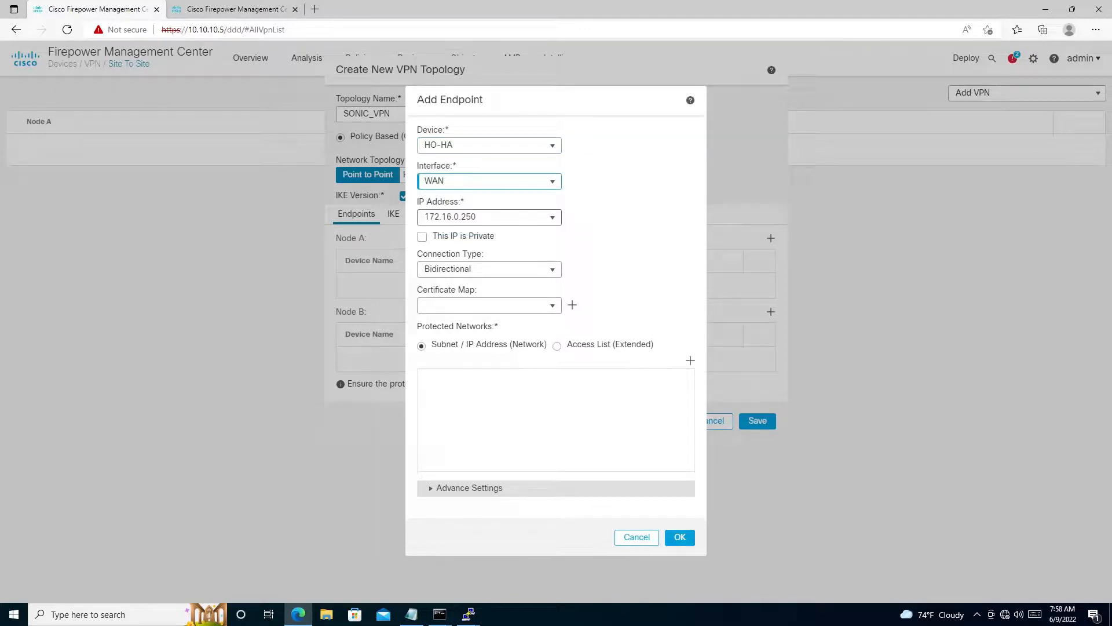
pyautogui.press('Tab')
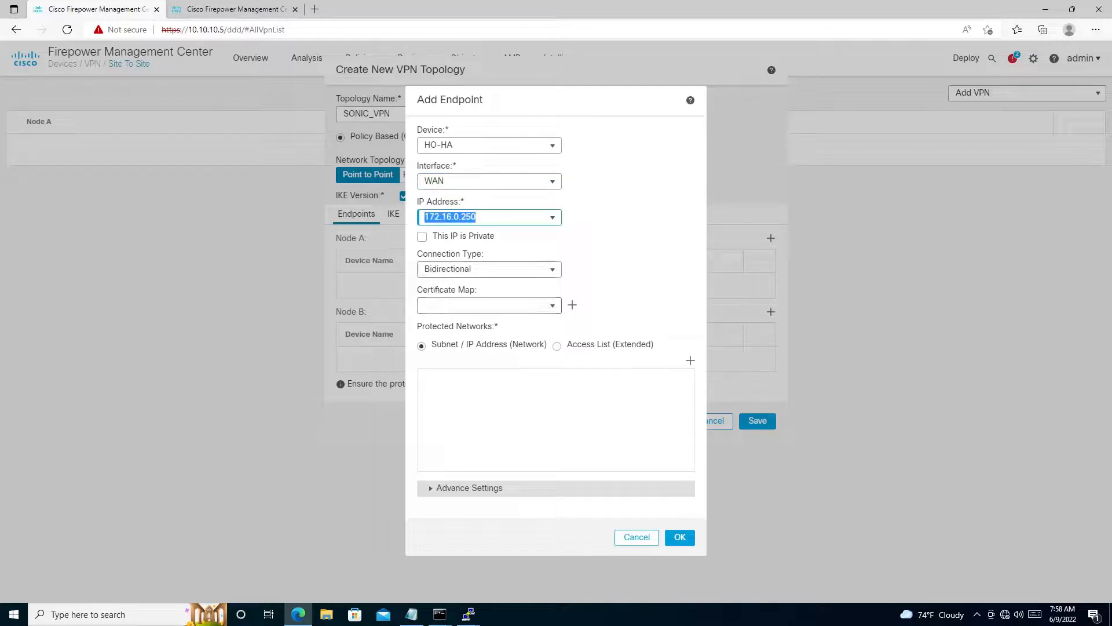
pyautogui.press('Tab')
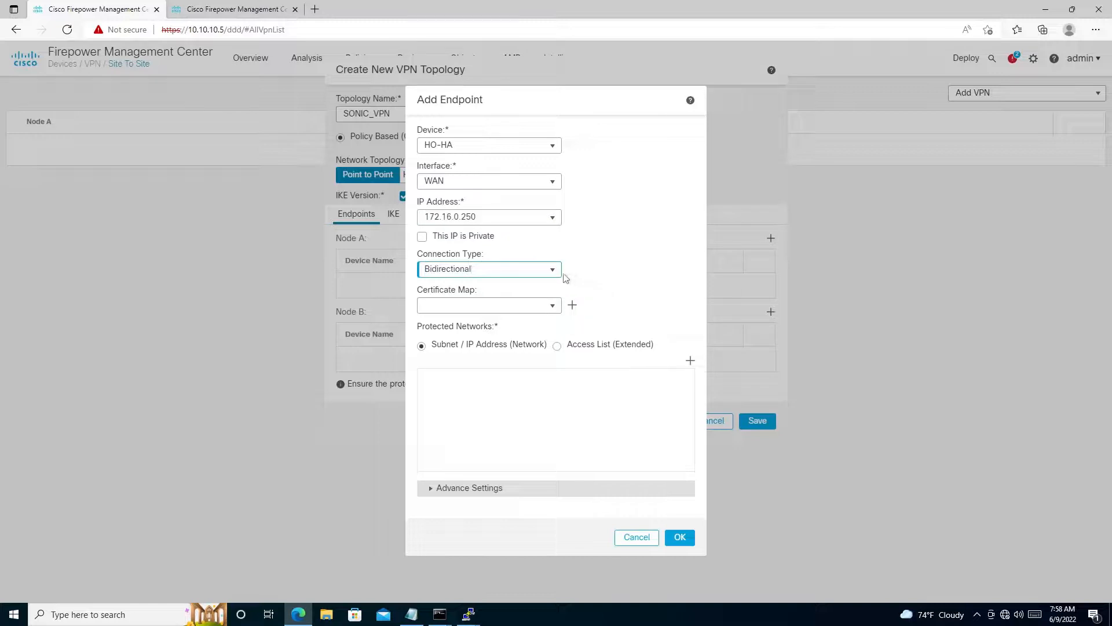
pyautogui.click(555, 273)
pyautogui.click(652, 258)
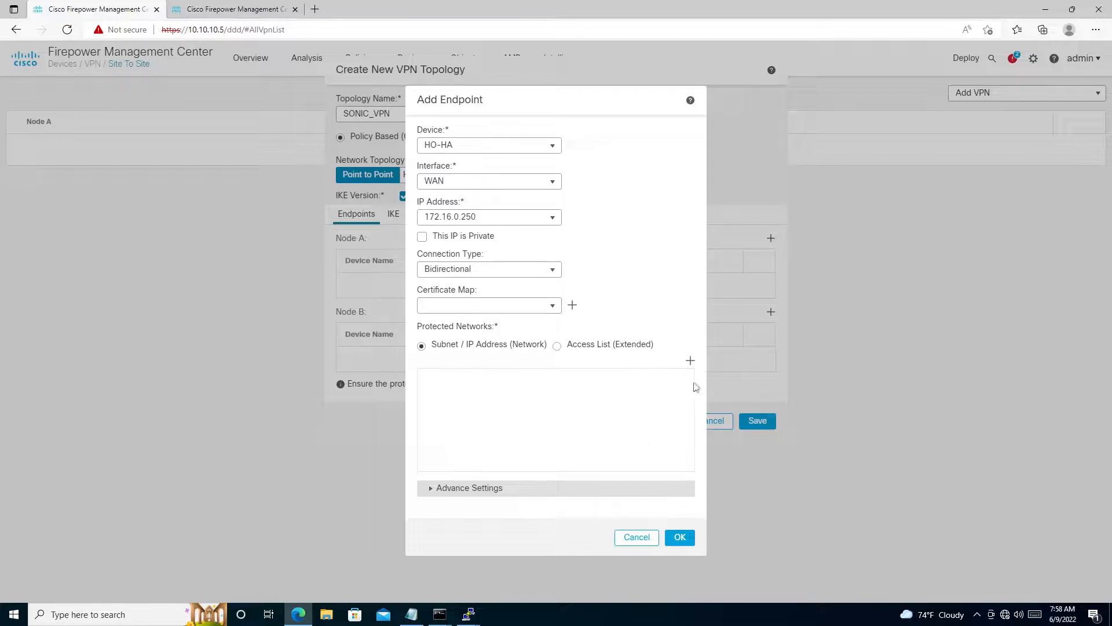
# - Add FTD_LAN_10.100.100.0 as the protected network of the Node A endpoint and save the endpoint
pyautogui.click(691, 363)
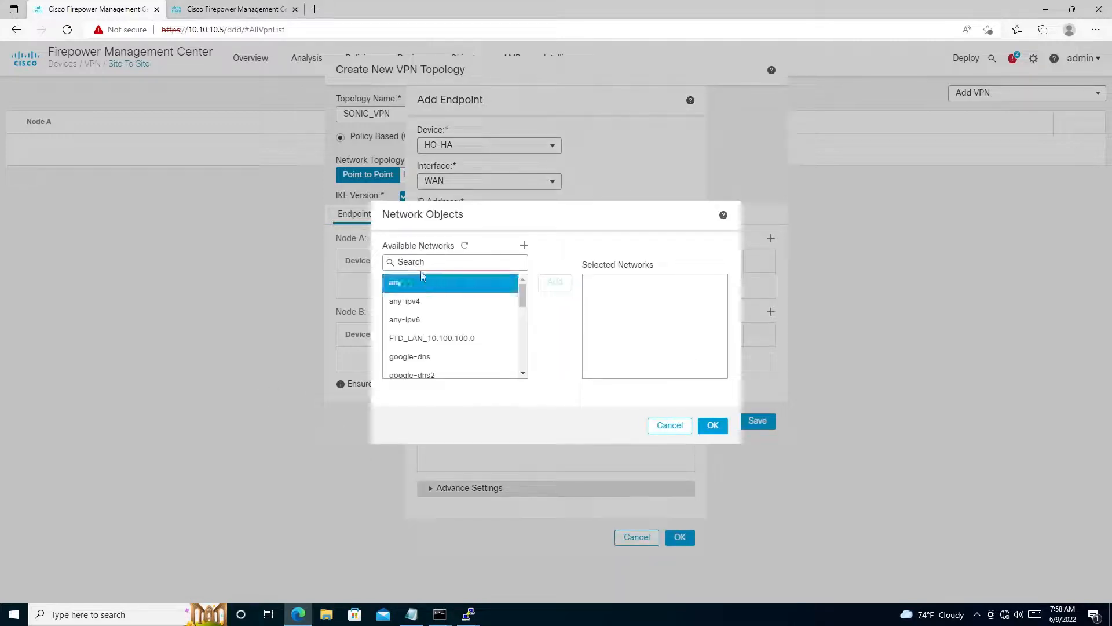
pyautogui.click(474, 339)
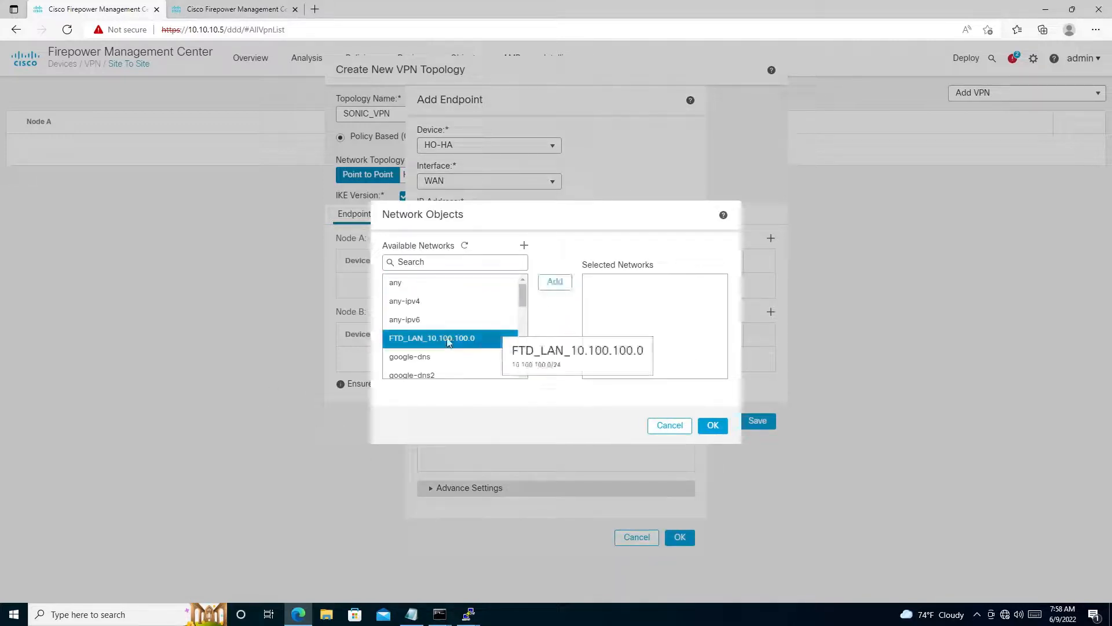
pyautogui.click(554, 282)
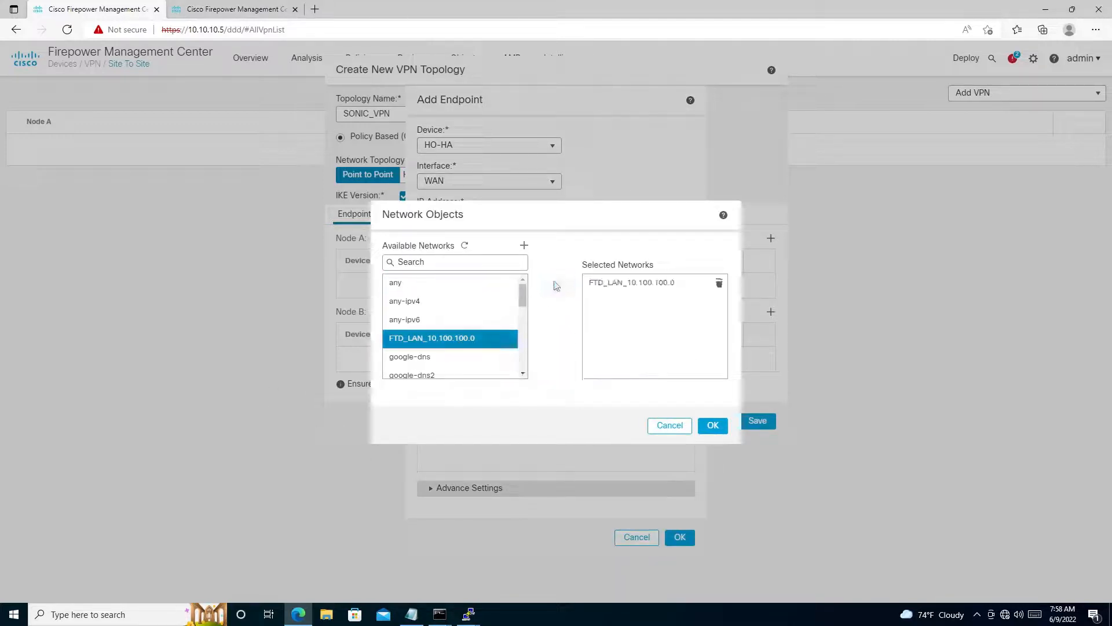
pyautogui.click(713, 425)
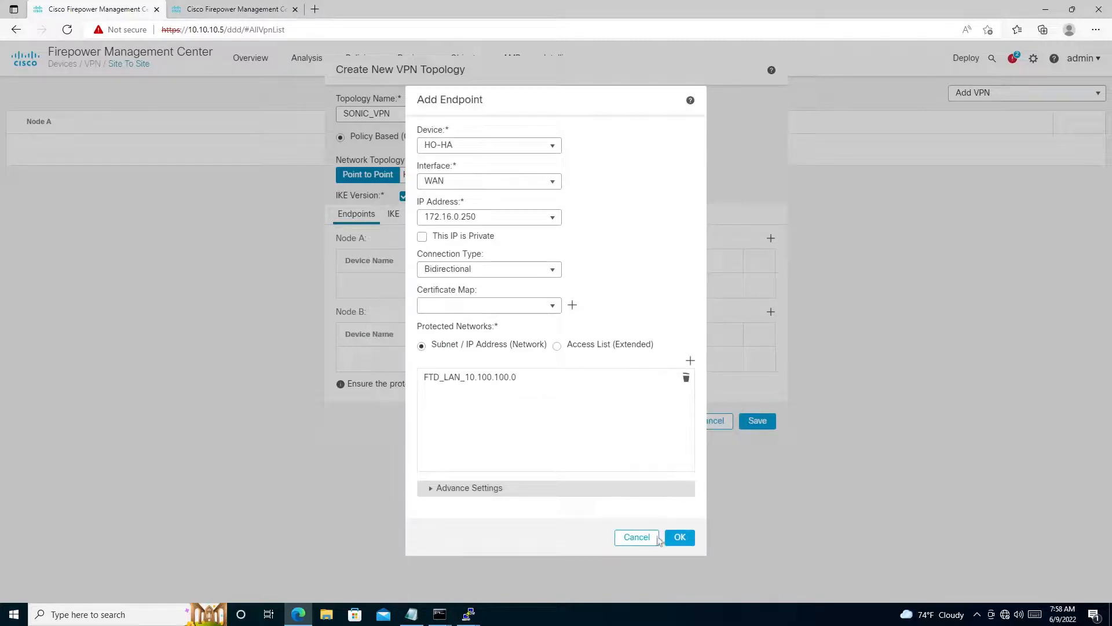
pyautogui.click(680, 539)
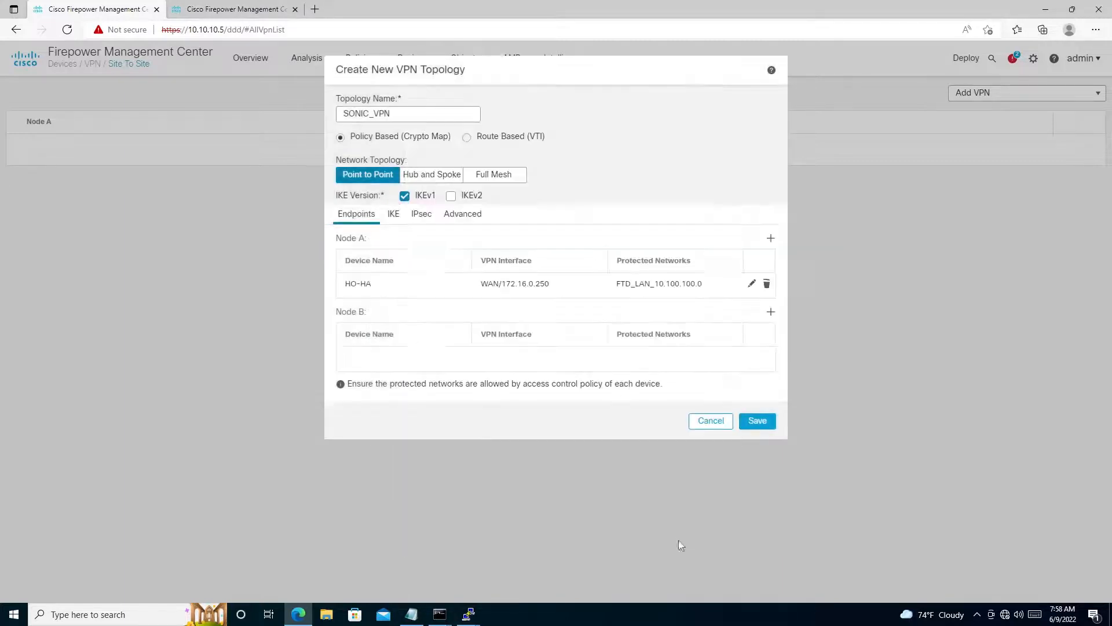
# - Start a Node B endpoint as an Extranet device named SONICWALL_NSv with the static IP address 172.16.0.249
pyautogui.click(769, 313)
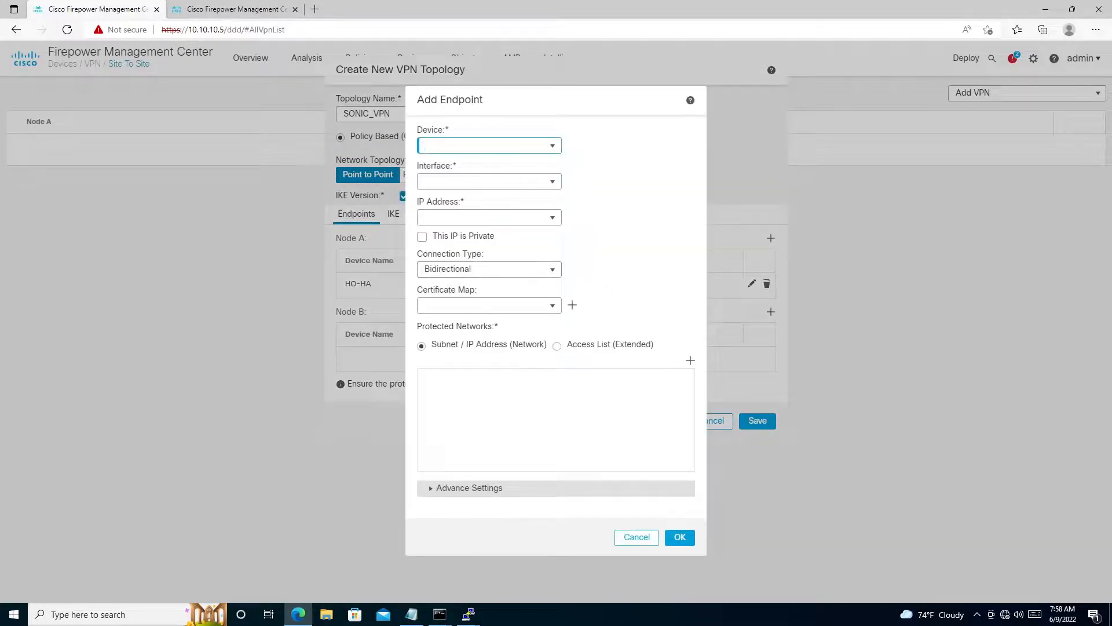
pyautogui.click(553, 147)
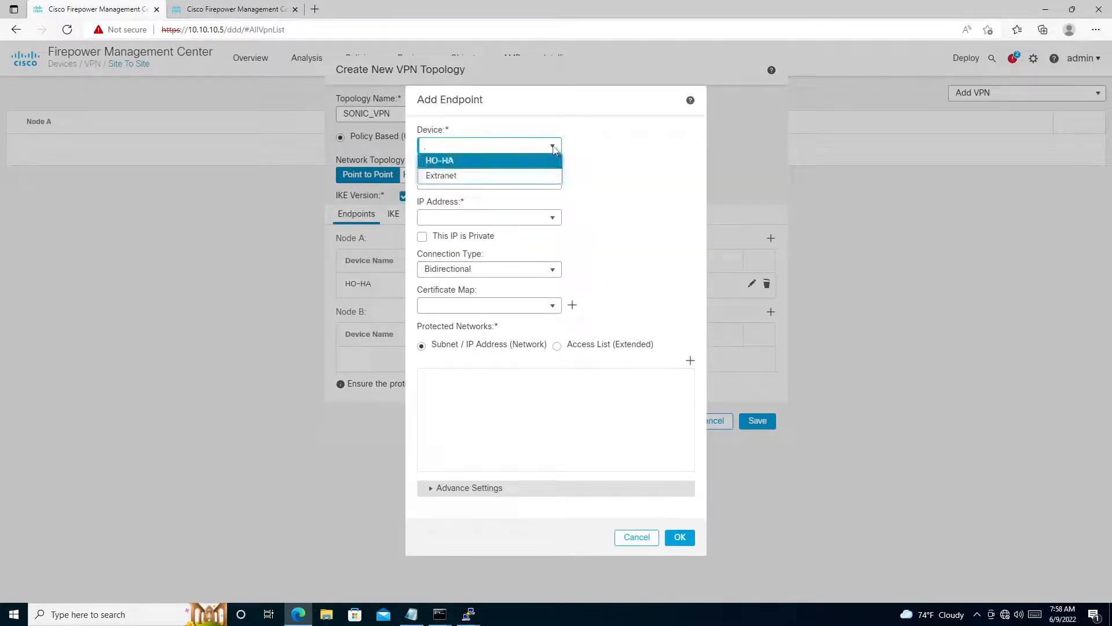
pyautogui.click(453, 181)
pyautogui.click(452, 181)
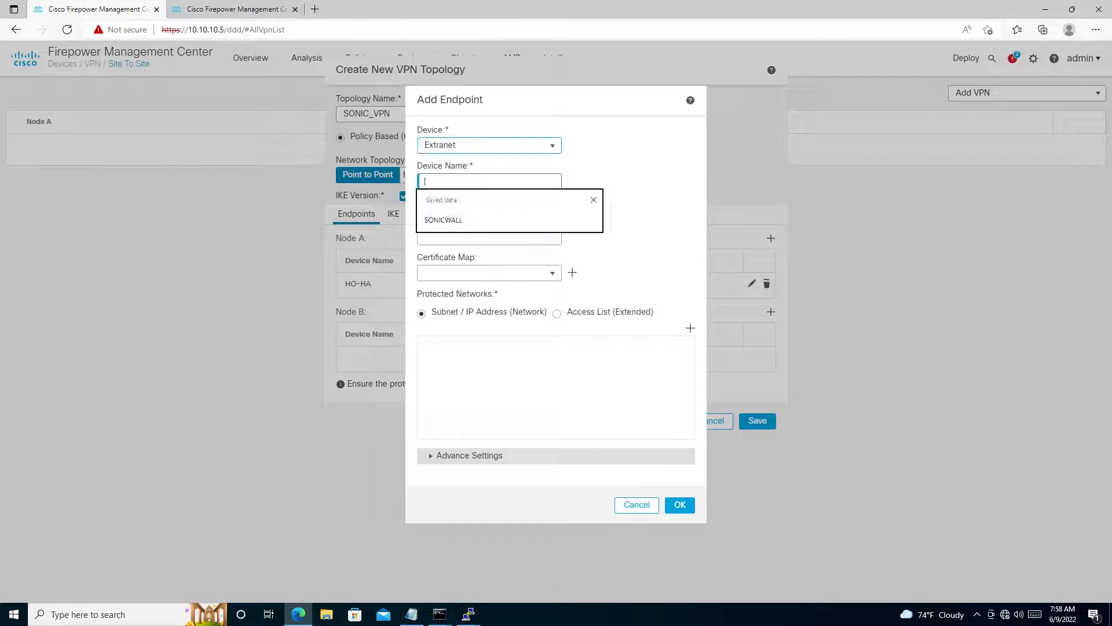
pyautogui.click(628, 165)
pyautogui.click(500, 181)
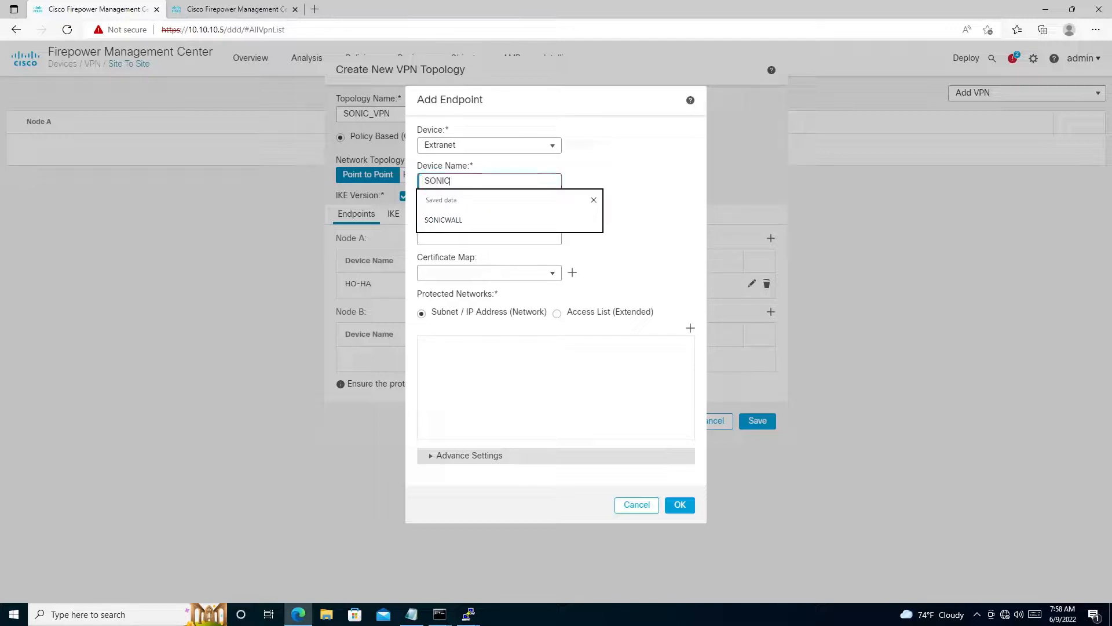
pyautogui.write('LL')
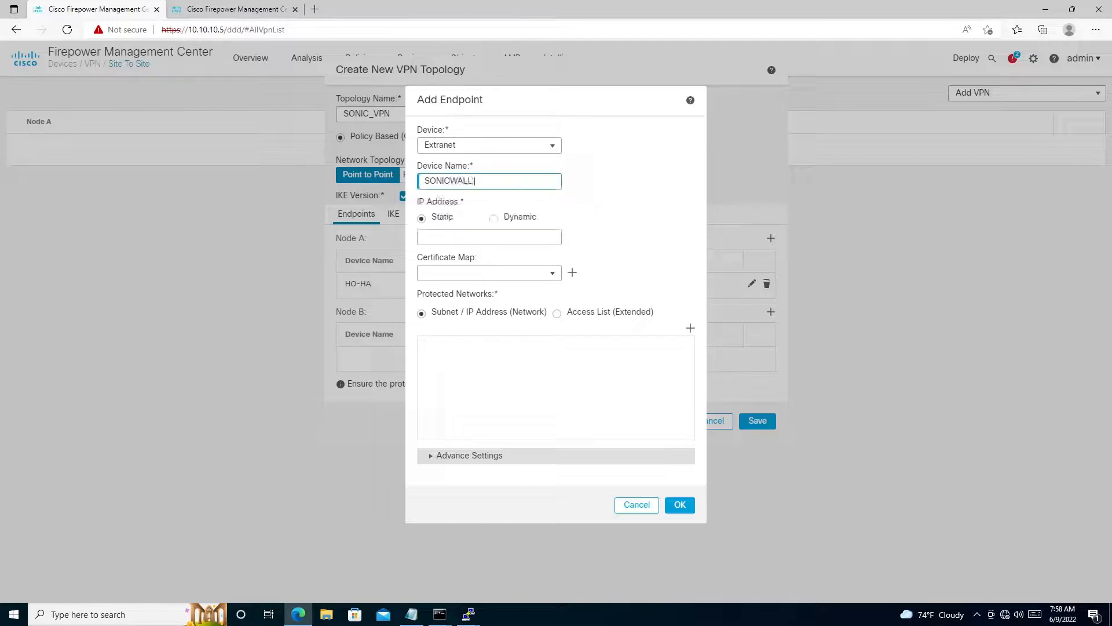
pyautogui.write(' NSv')
pyautogui.click(485, 236)
pyautogui.write('172.16')
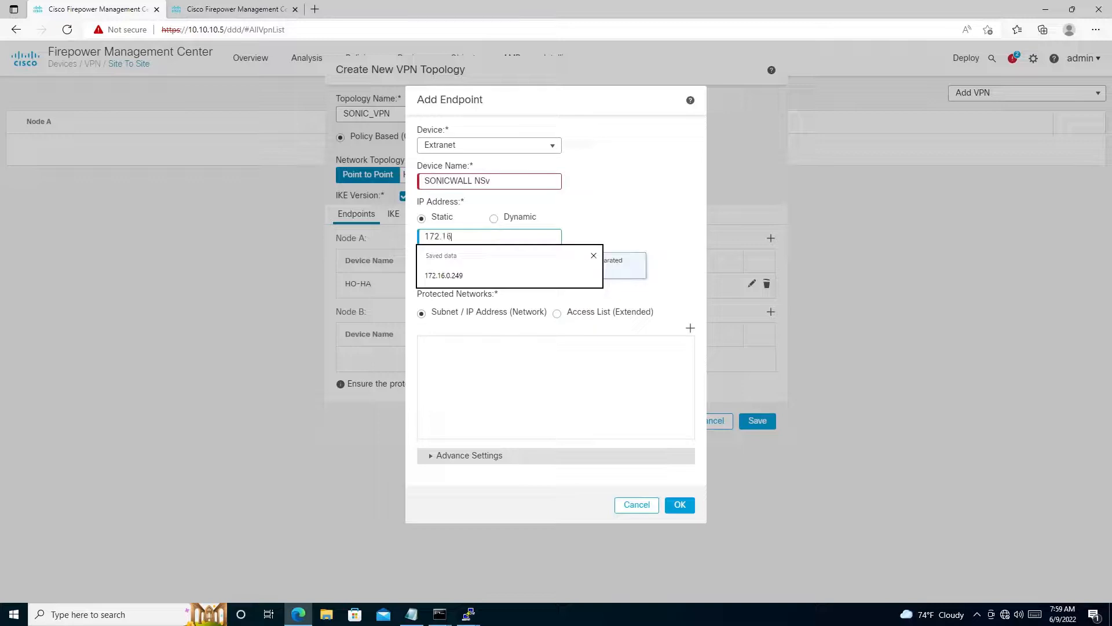
pyautogui.write('.0.249')
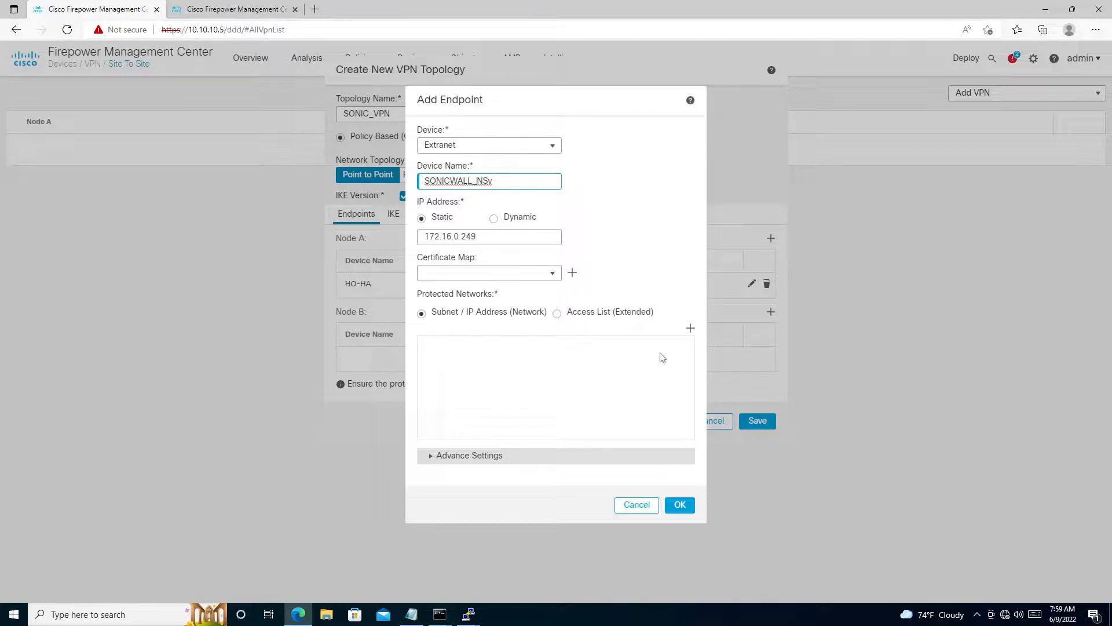
# - Find SONIC_LAN_10.1.9.0, add it as Node B's protected network, and save the endpoint
pyautogui.click(690, 329)
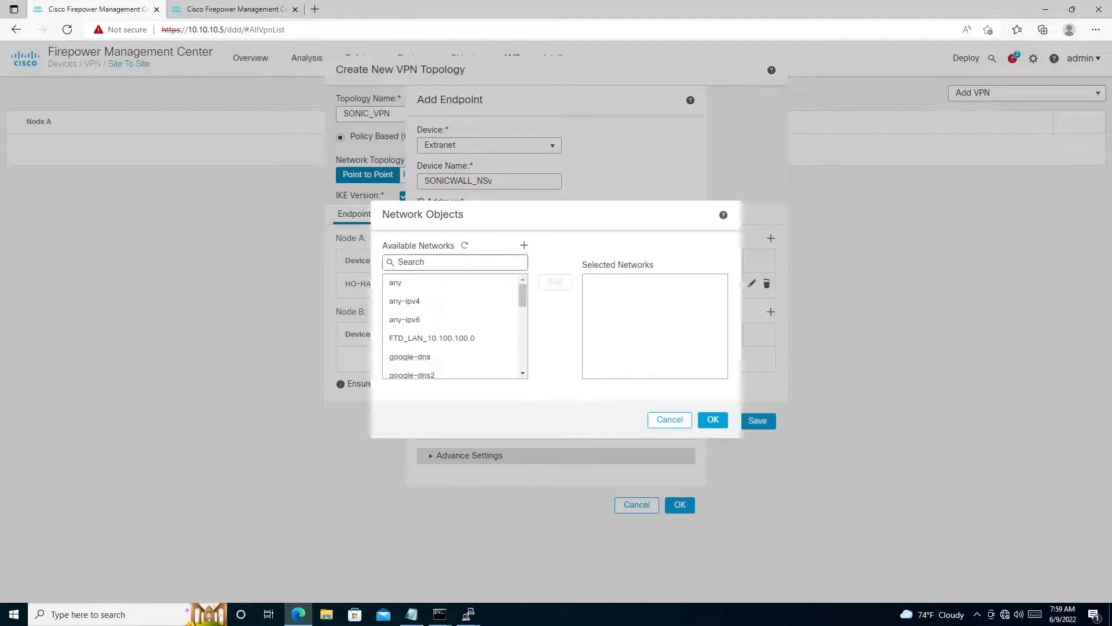
pyautogui.click(427, 262)
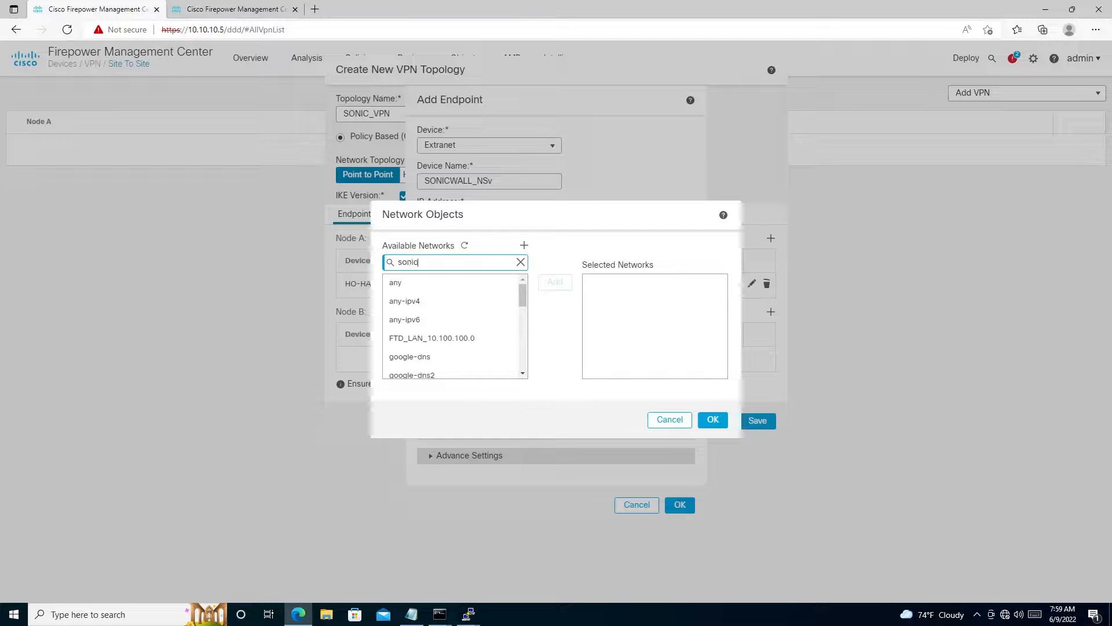
pyautogui.write('sonic')
pyautogui.click(455, 288)
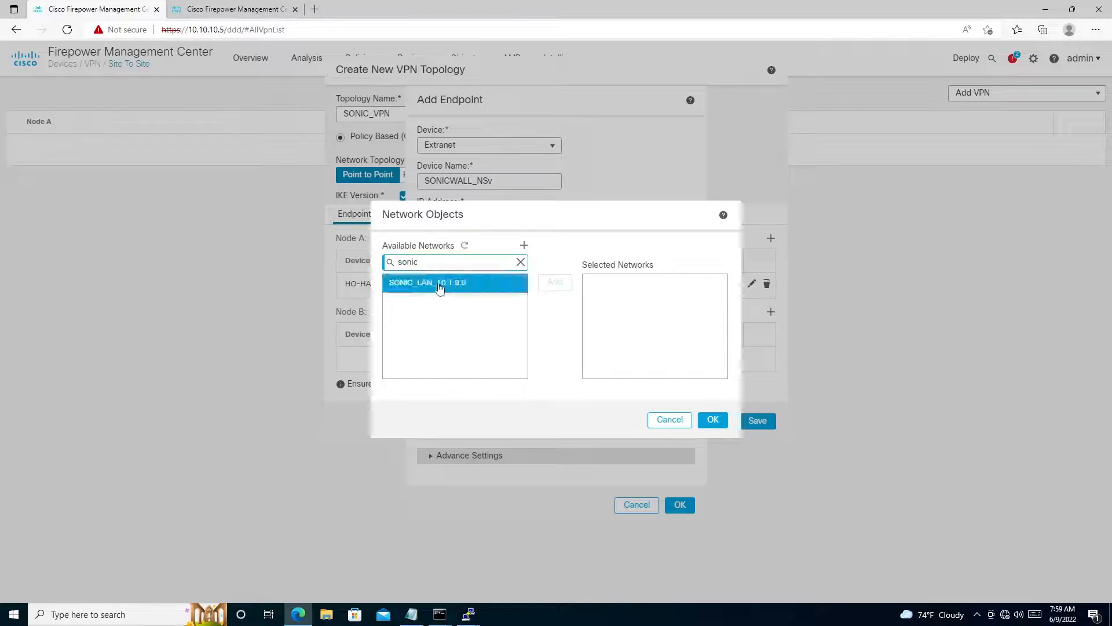
pyautogui.click(546, 284)
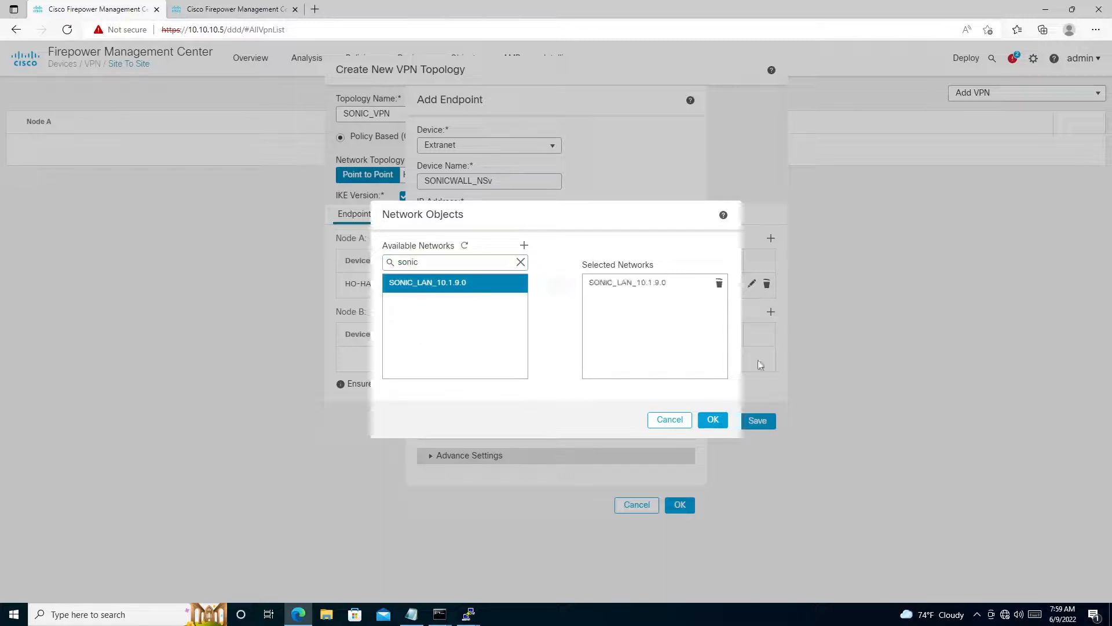
pyautogui.click(714, 419)
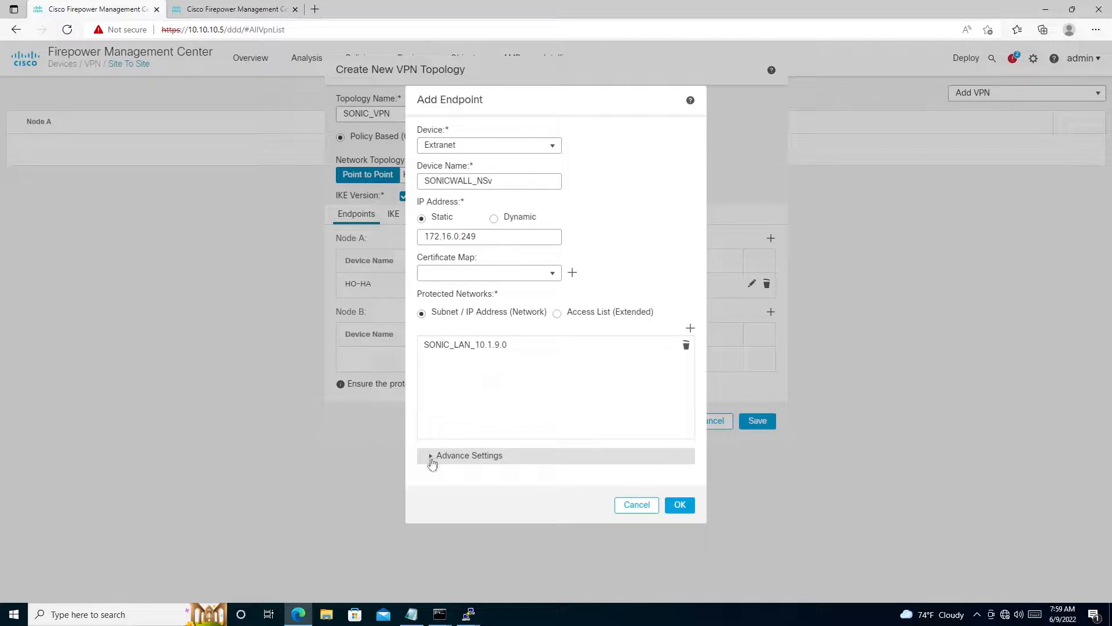
pyautogui.click(431, 457)
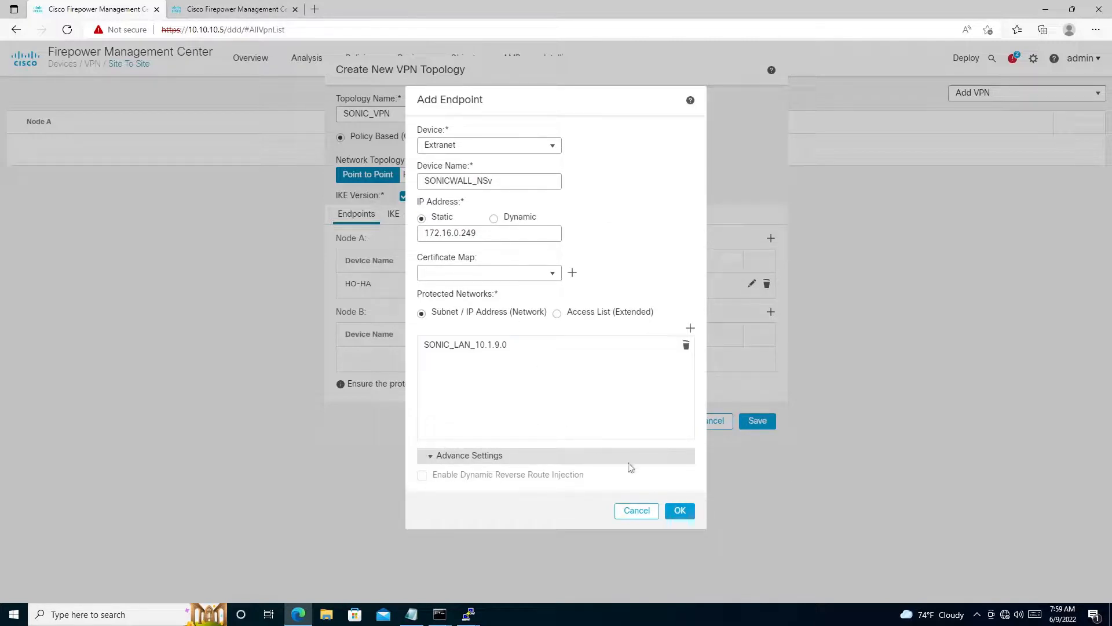
pyautogui.click(680, 511)
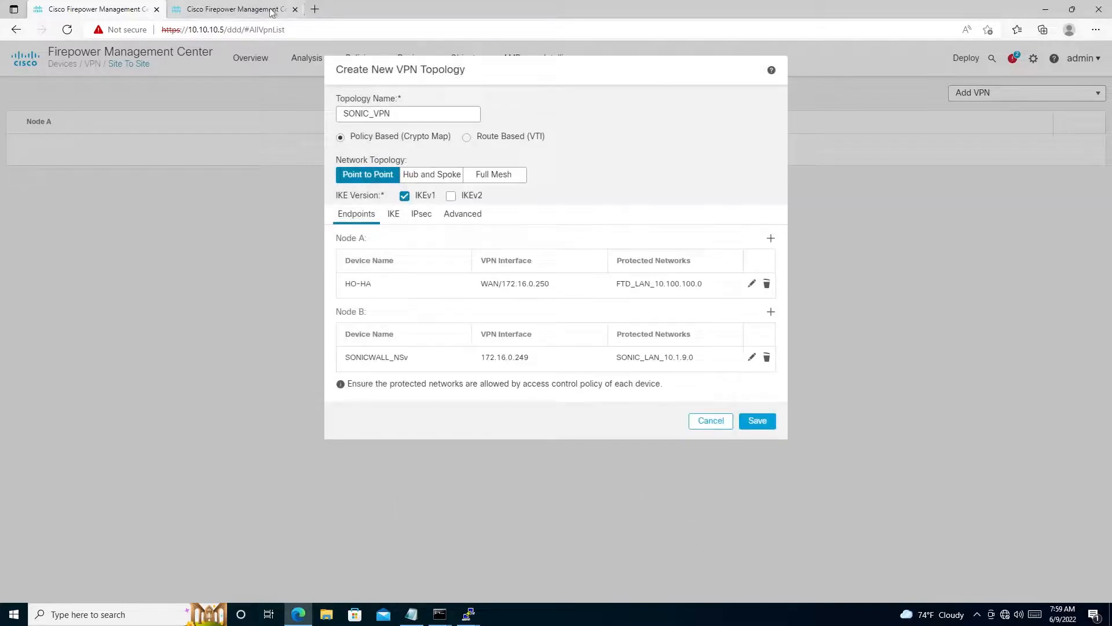
# - Set the topology's IKEv1 policy to SAH-DES_DH5_28800 in the IKE settings
pyautogui.click(393, 215)
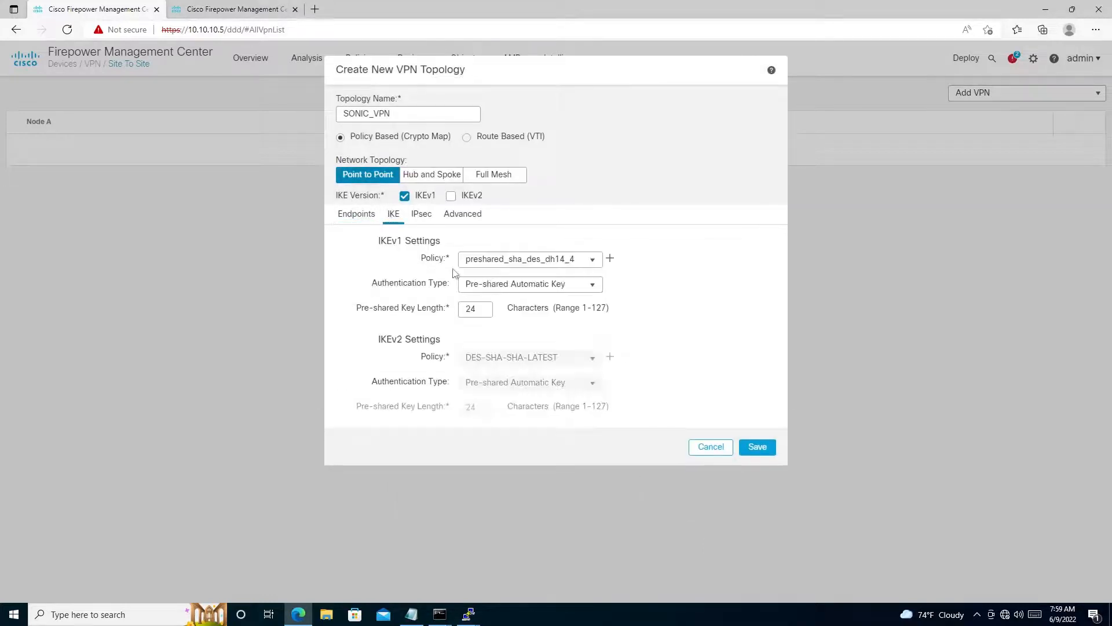
pyautogui.click(593, 260)
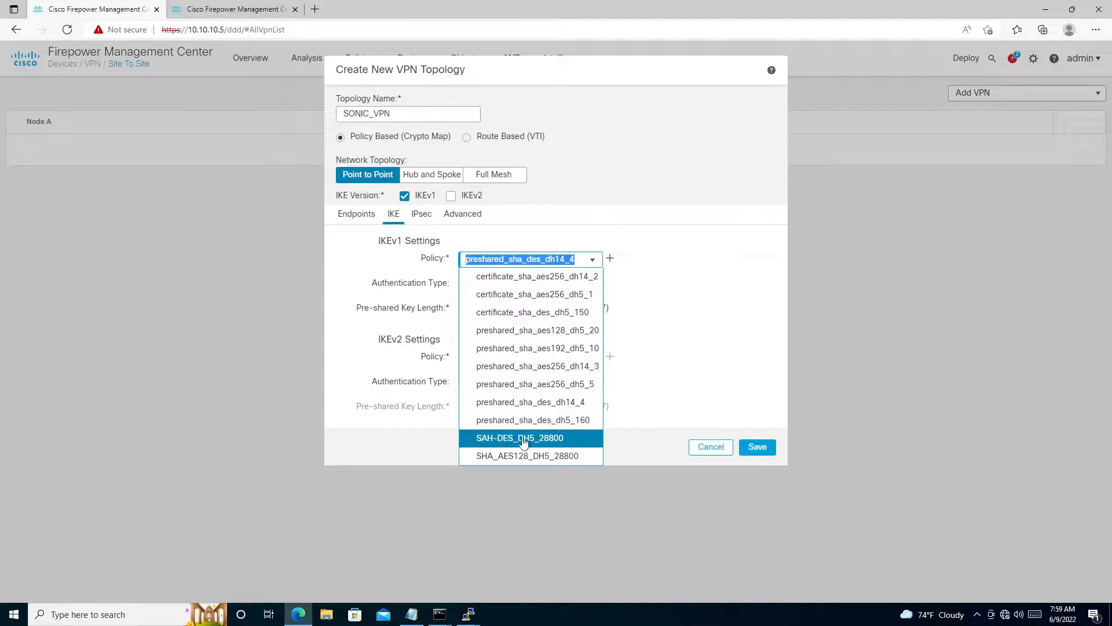
pyautogui.click(542, 443)
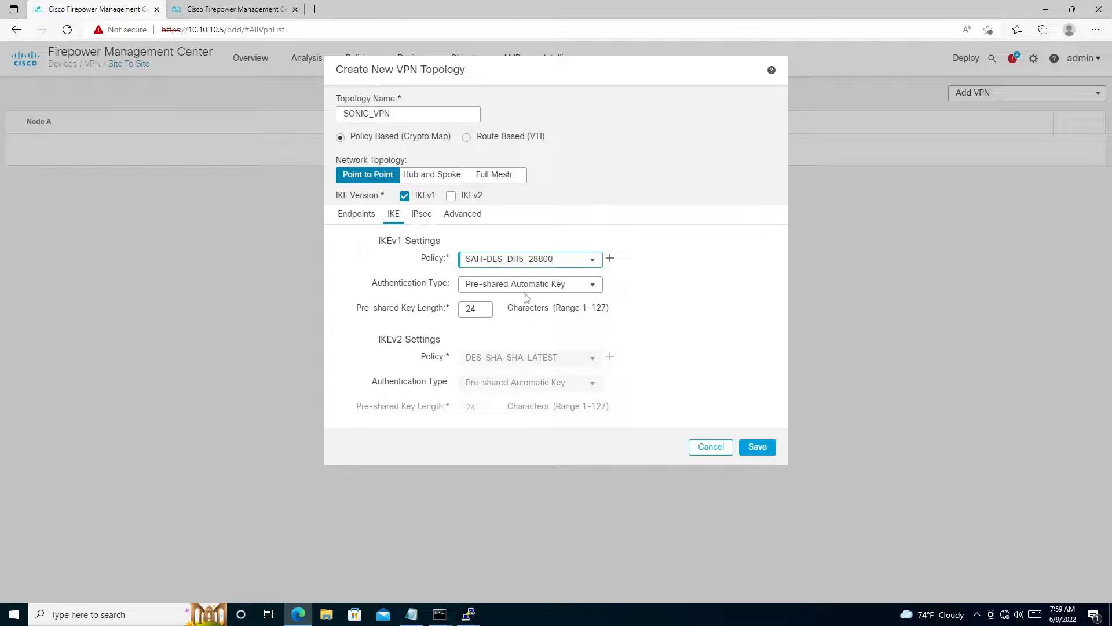
# - Set the IKEv1 authentication type to Pre-shared Manual Key, then enter and confirm the pre-shared key
pyautogui.click(593, 284)
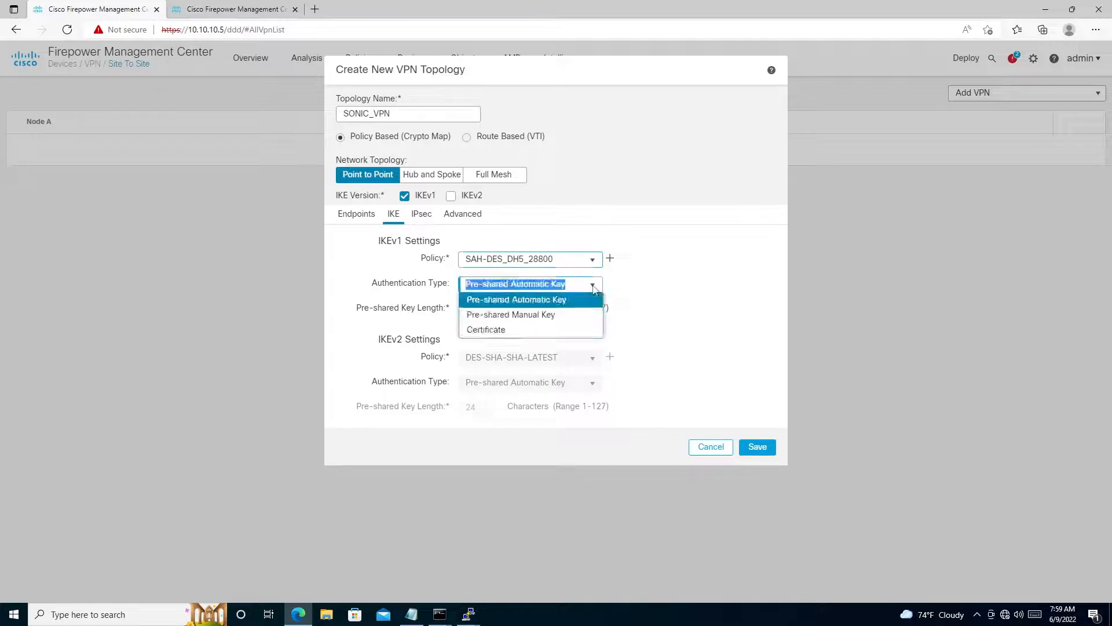
pyautogui.click(480, 318)
pyautogui.click(480, 310)
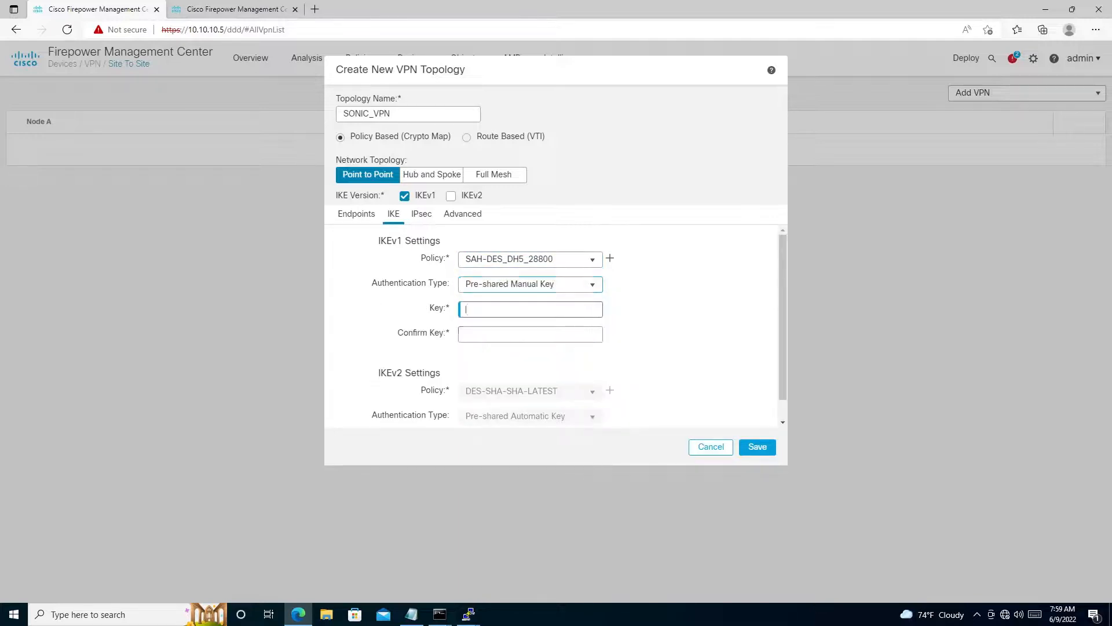
pyautogui.write('•••')
pyautogui.click(588, 311)
pyautogui.press('Tab')
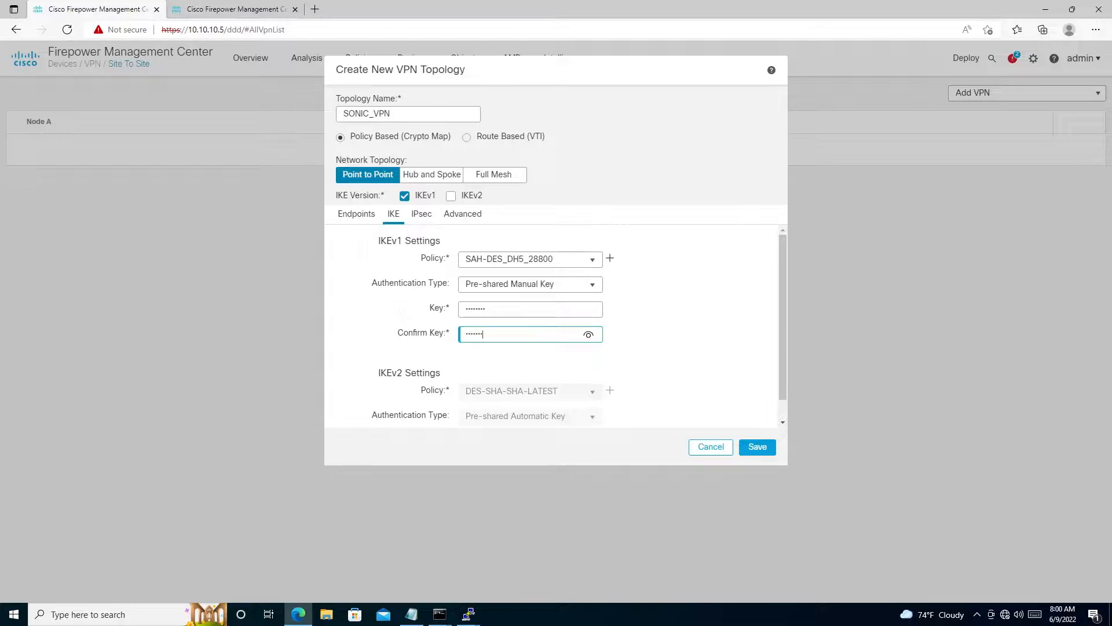
pyautogui.write('test@123')
pyautogui.click(589, 336)
pyautogui.click(589, 336)
pyautogui.scroll(-1, 460, 359)
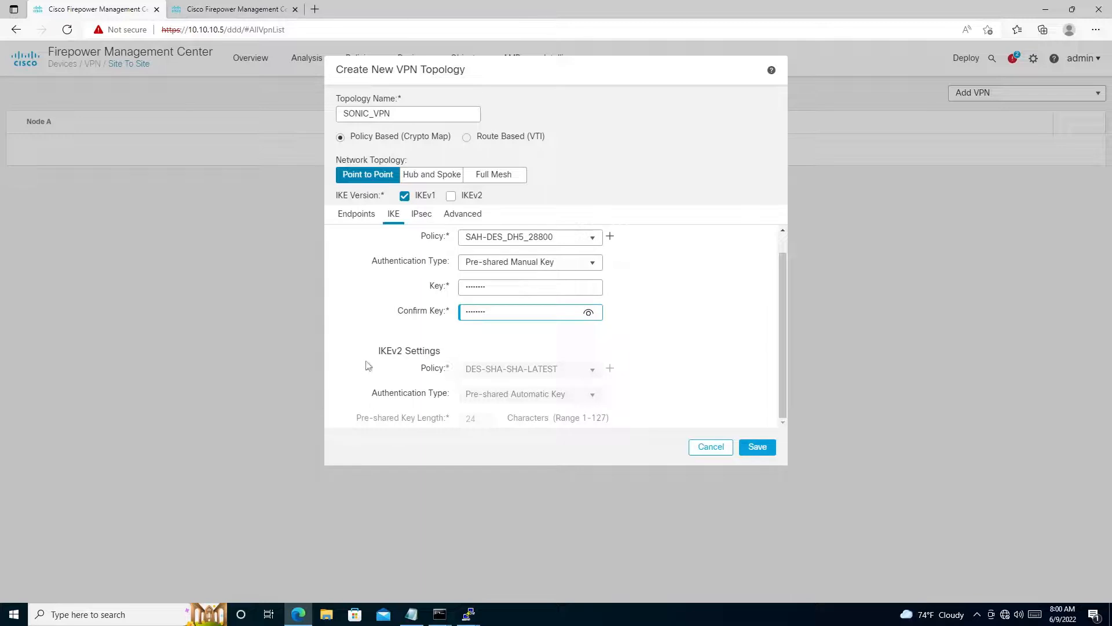
pyautogui.scroll(1, 463, 361)
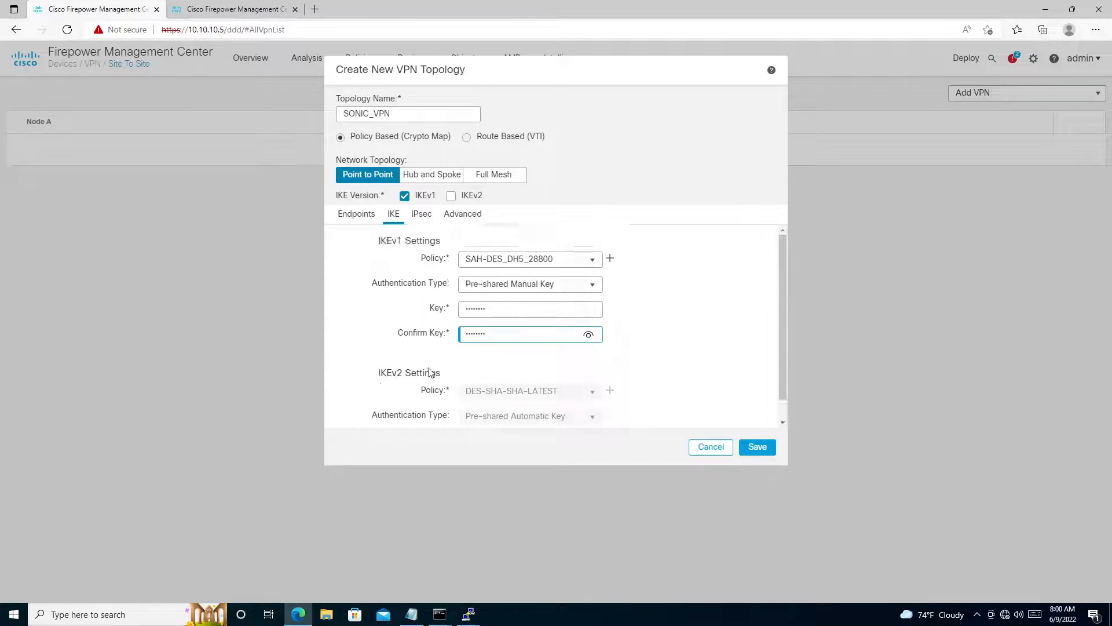
pyautogui.scroll(-1, 437, 378)
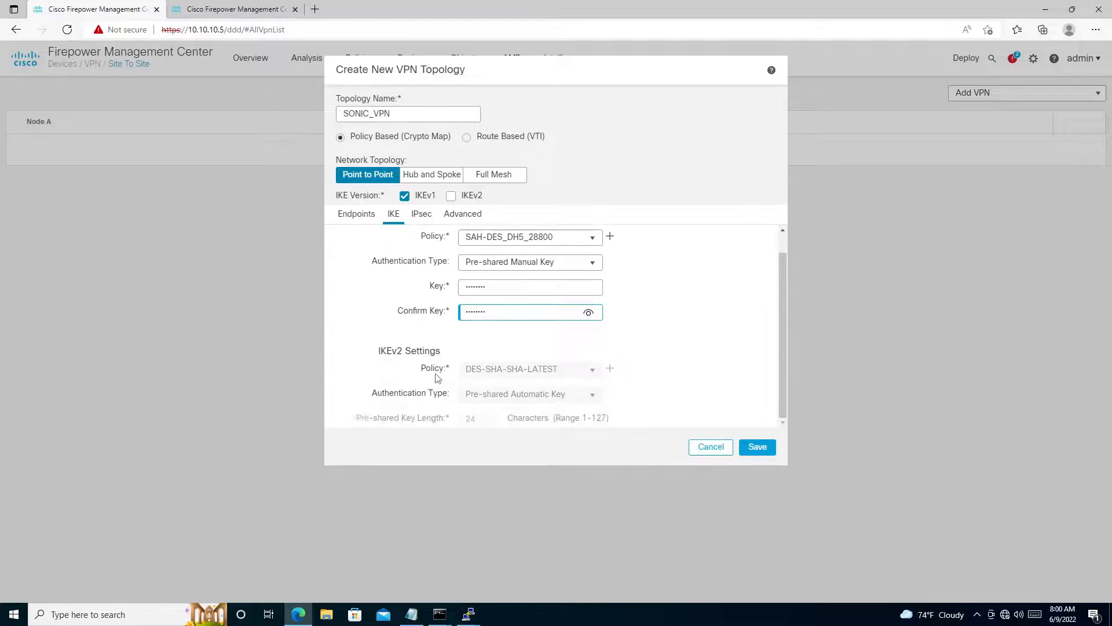
# - View the IKEv1 IPsec proposals and compare them with the Phase 1 and Phase 2 notes in Notepad
pyautogui.click(418, 221)
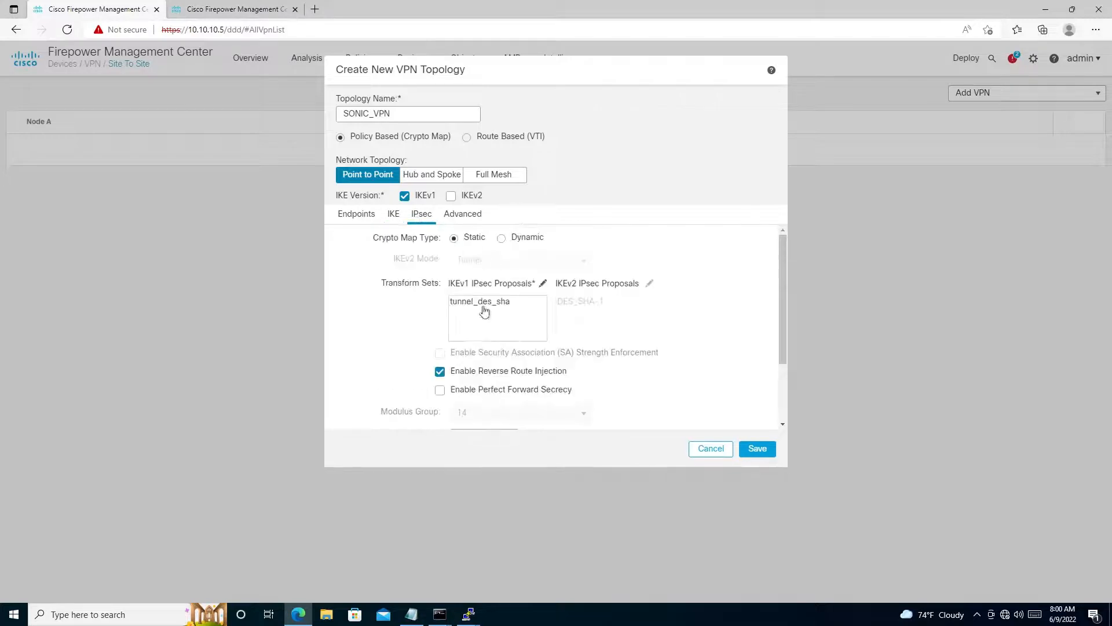
pyautogui.click(494, 308)
pyautogui.click(410, 615)
pyautogui.moveTo(350, 374); pyautogui.dragTo(242, 343)
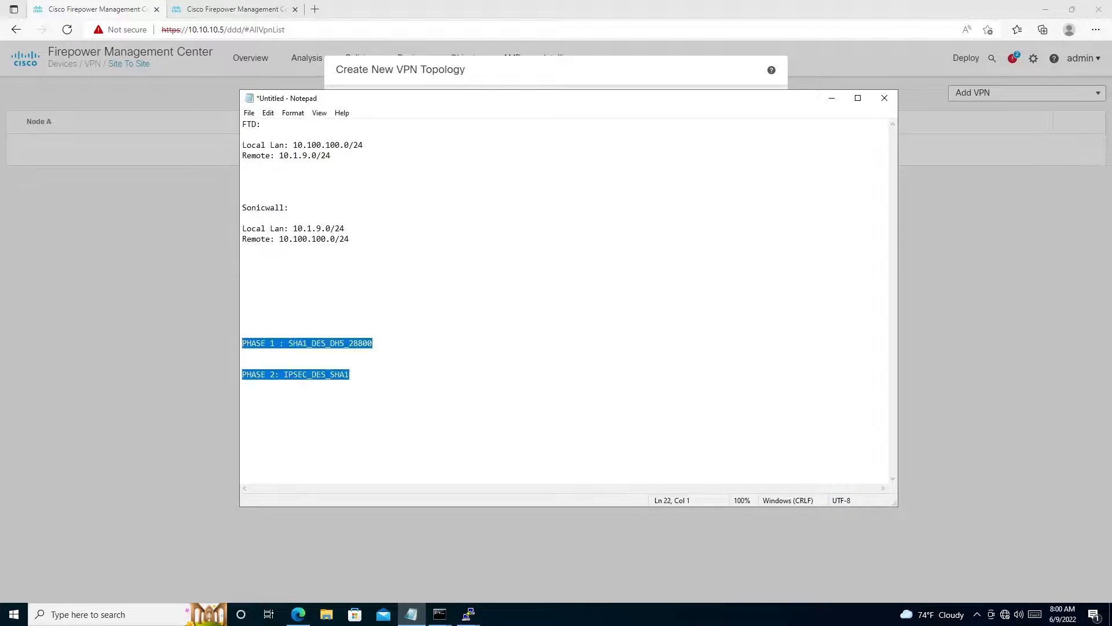
pyautogui.click(832, 101)
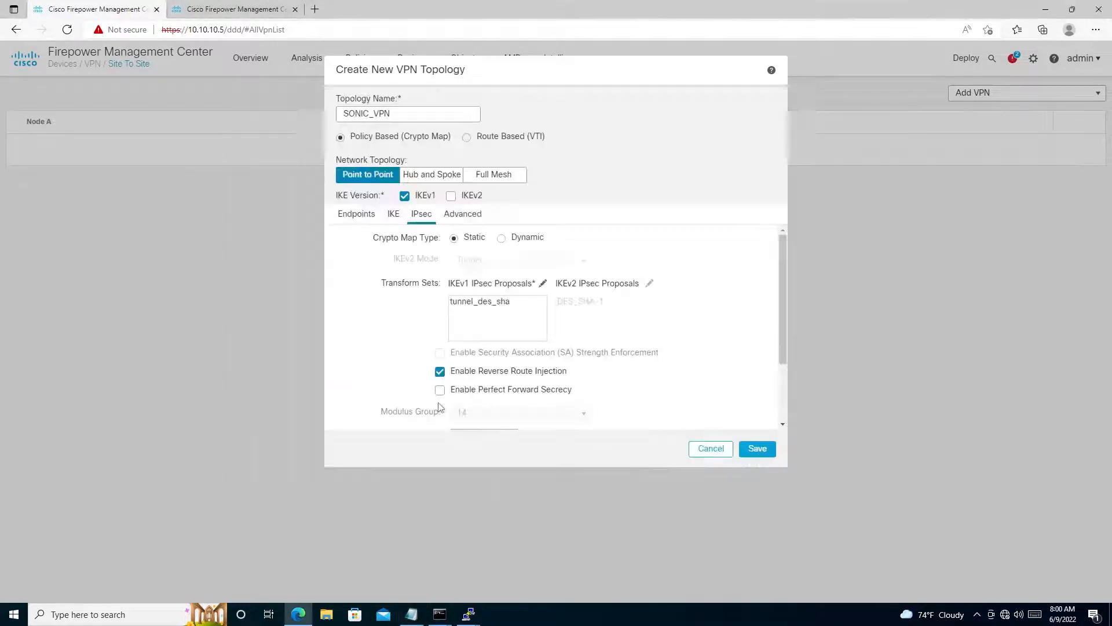
# - Enable Perfect Forward Secrecy with modulus group 5 and set the IPsec lifetime duration to 3600 seconds
pyautogui.scroll(-2, 469, 377)
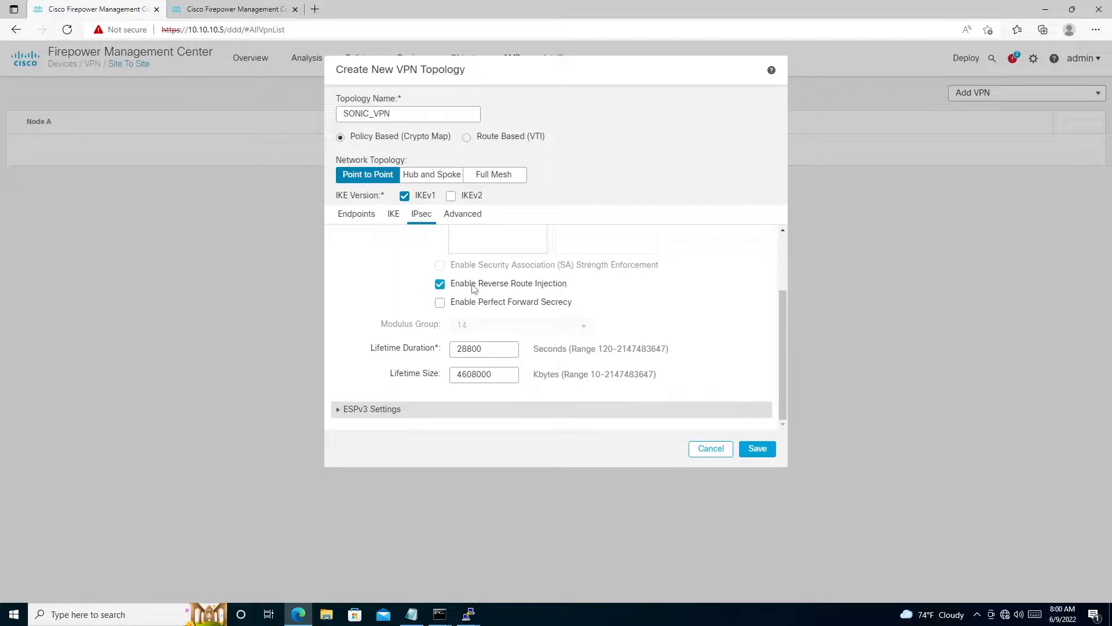
pyautogui.click(440, 305)
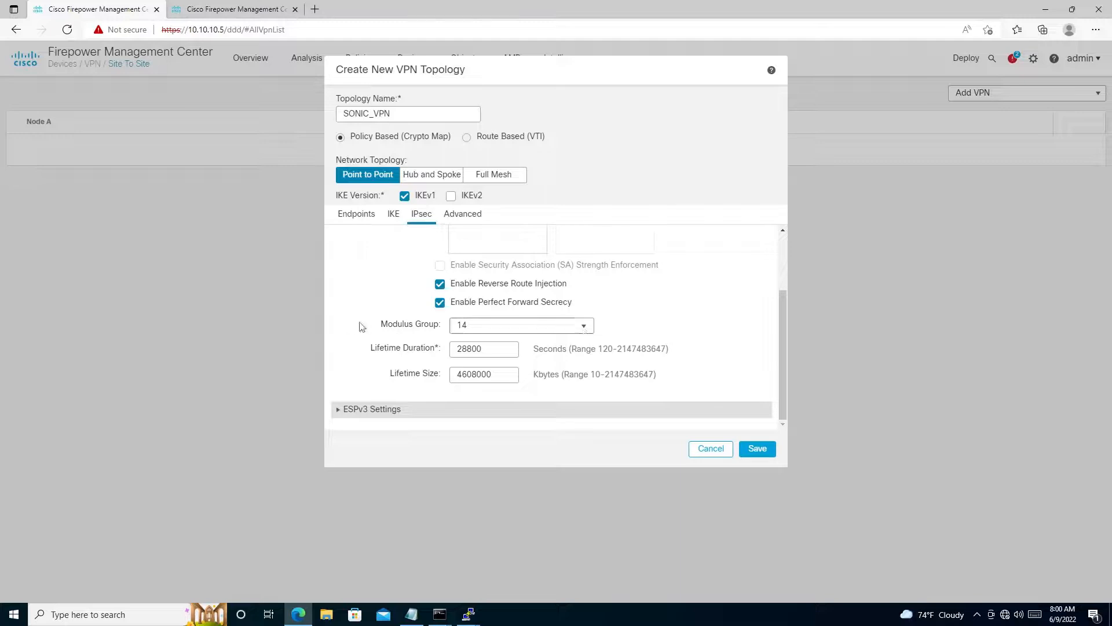
pyautogui.click(583, 327)
pyautogui.click(487, 357)
pyautogui.hotkey('ctrl', 'a')
pyautogui.write('3')
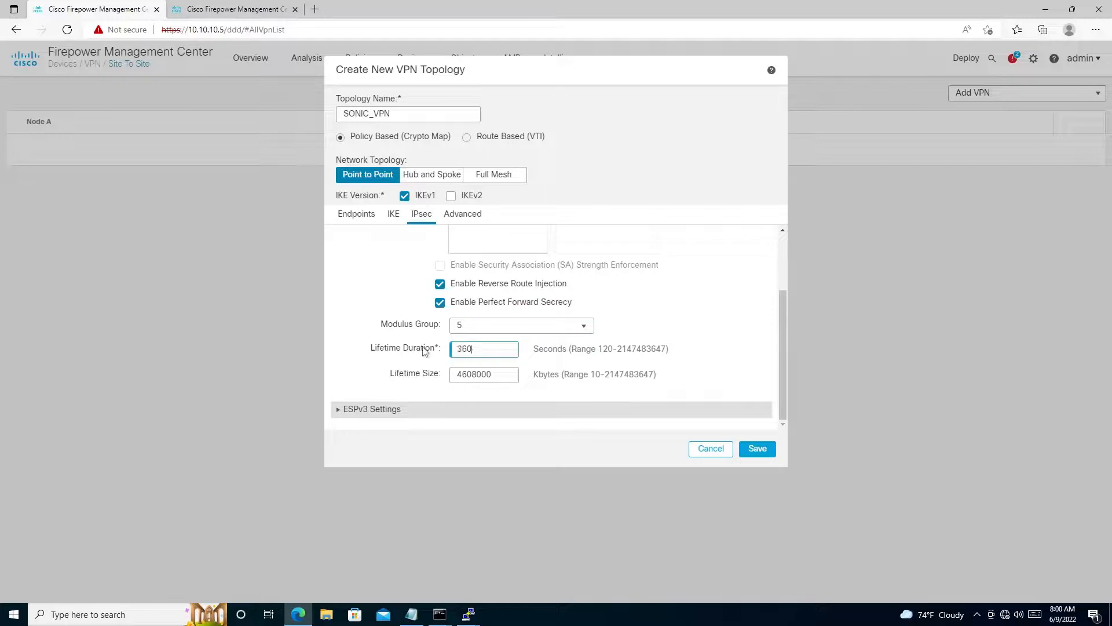
pyautogui.write('600')
# - Review the topology's IPsec and ESPv3 settings and its advanced IKE, IPsec and Tunnel settings
pyautogui.scroll(2, 385, 325)
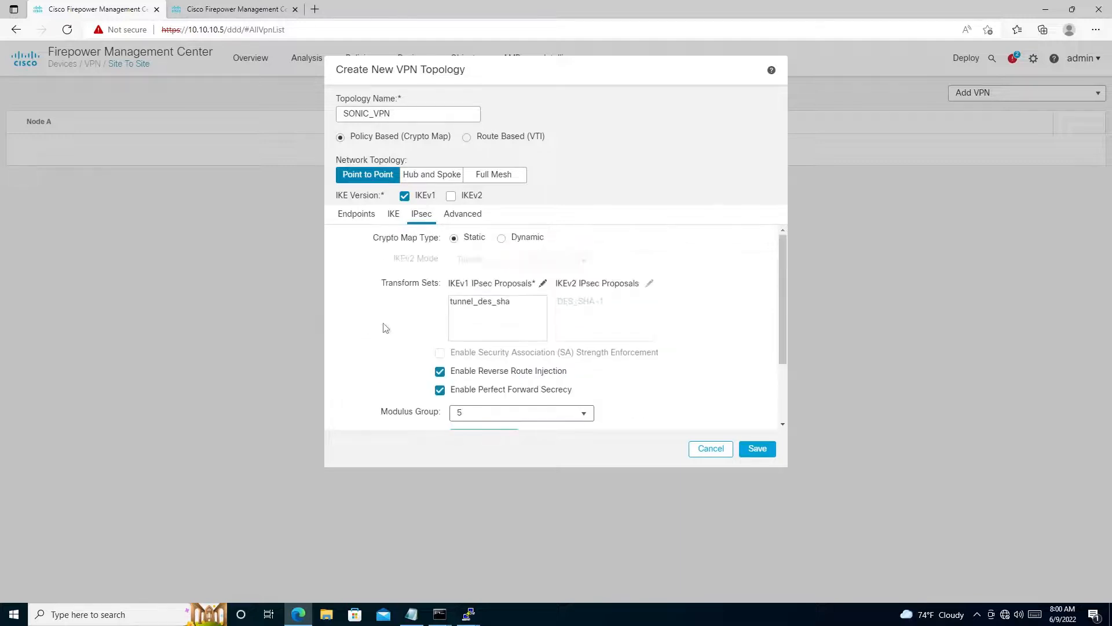
pyautogui.scroll(-2, 423, 322)
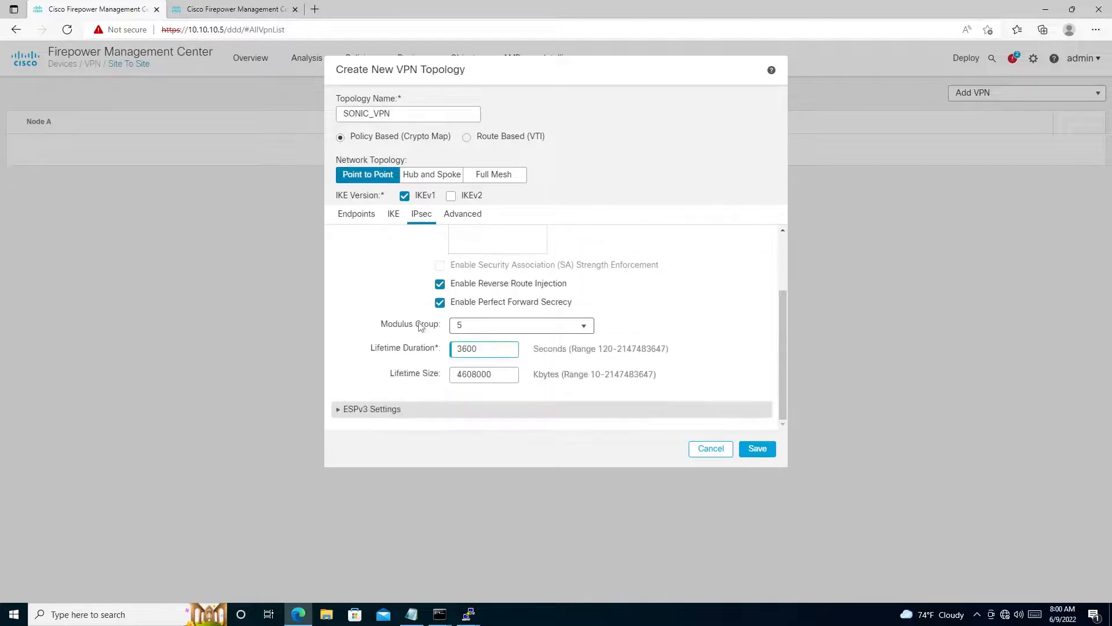
pyautogui.click(342, 409)
pyautogui.scroll(-2, 400, 379)
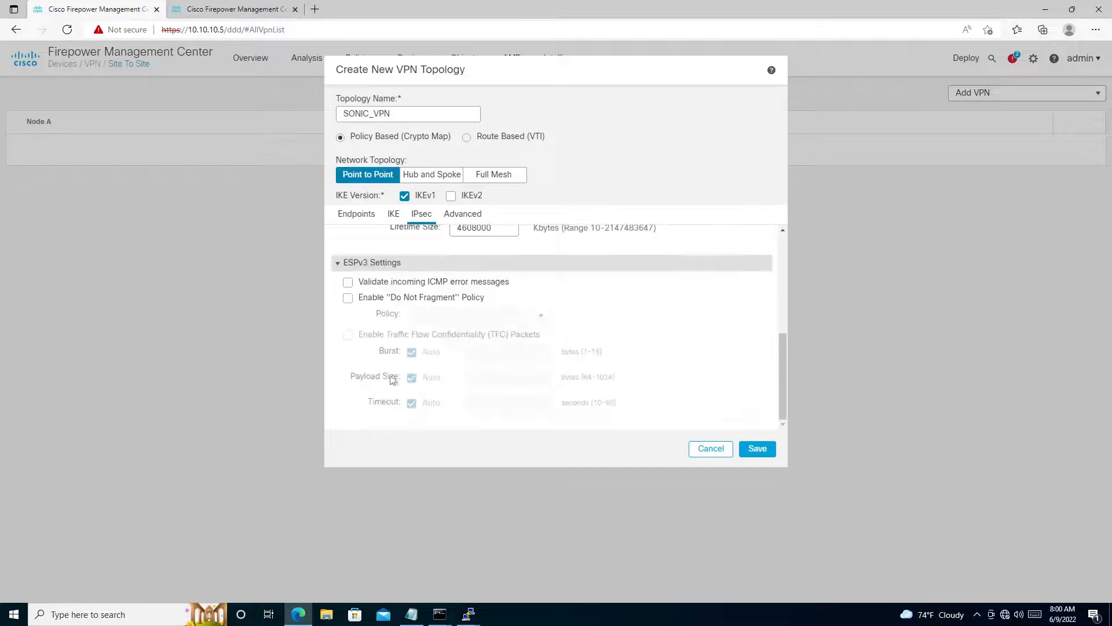
pyautogui.scroll(3, 473, 381)
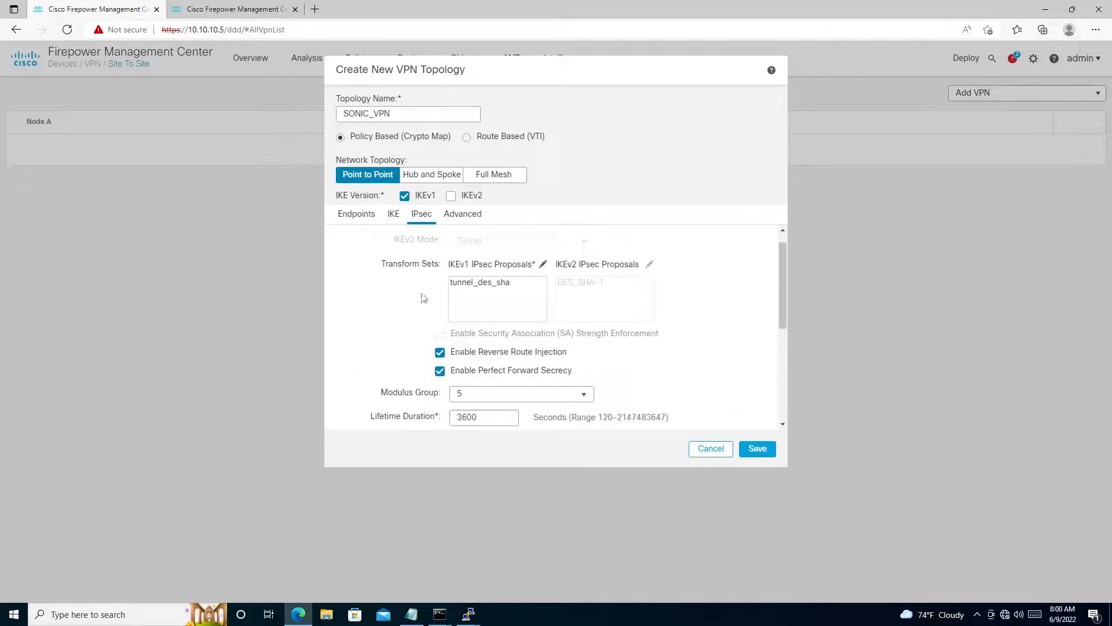
pyautogui.scroll(-1, 425, 301)
pyautogui.scroll(2, 431, 318)
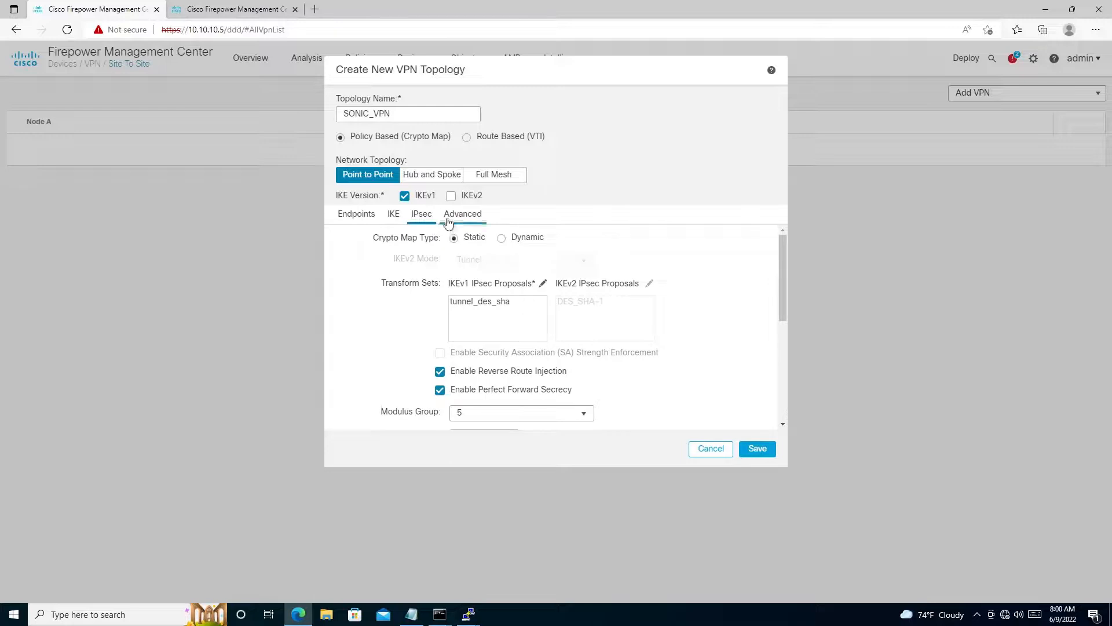
pyautogui.click(461, 216)
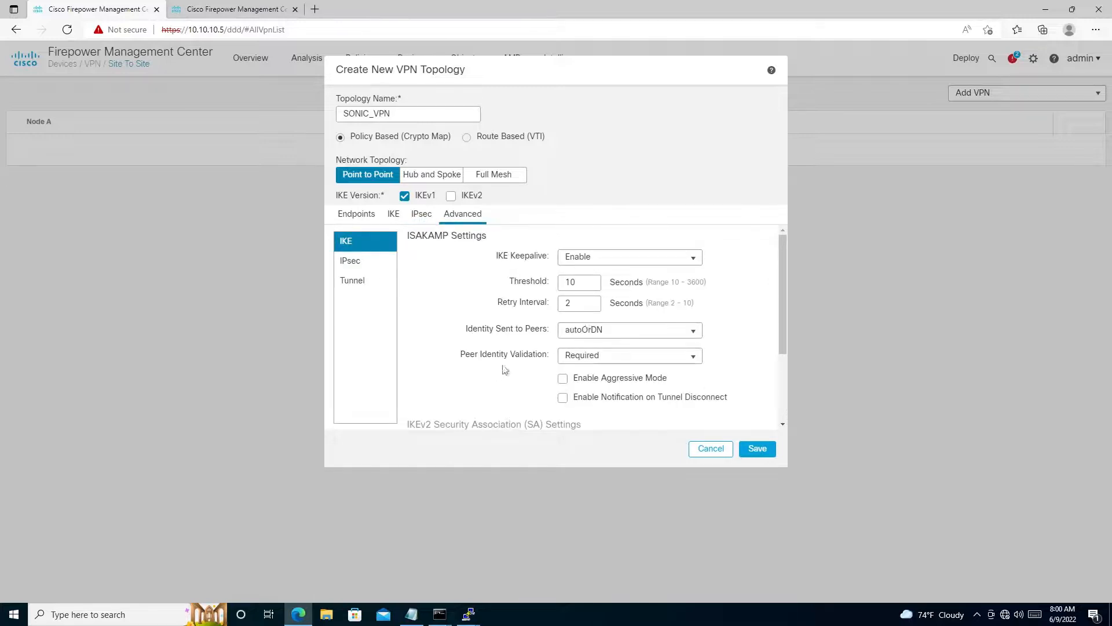
pyautogui.scroll(-3, 502, 369)
pyautogui.scroll(3, 434, 364)
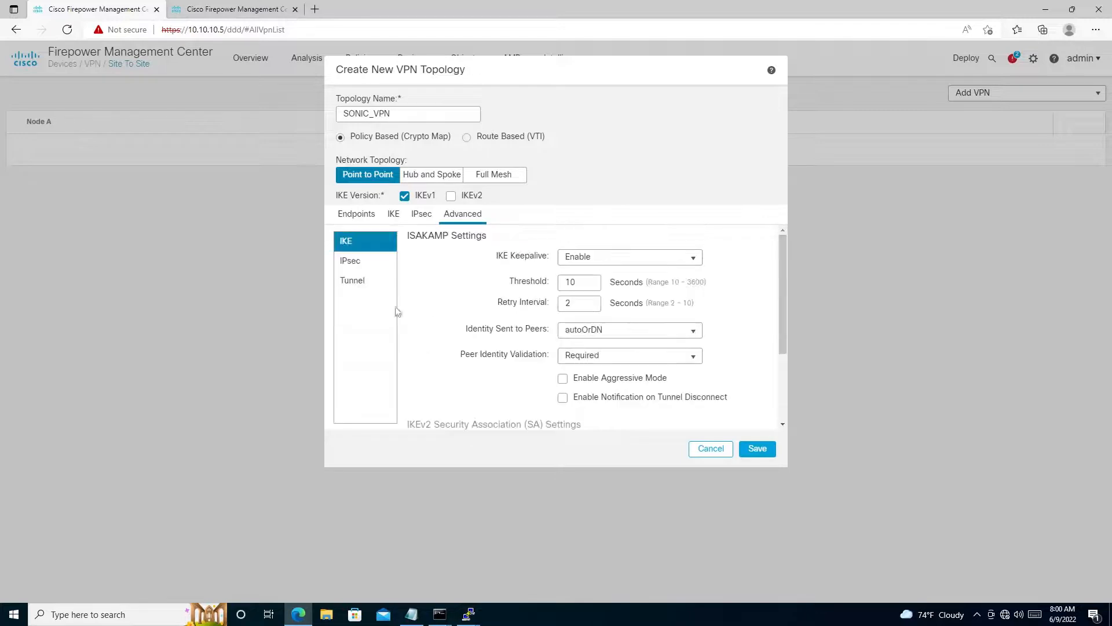
pyautogui.click(357, 267)
pyautogui.click(354, 281)
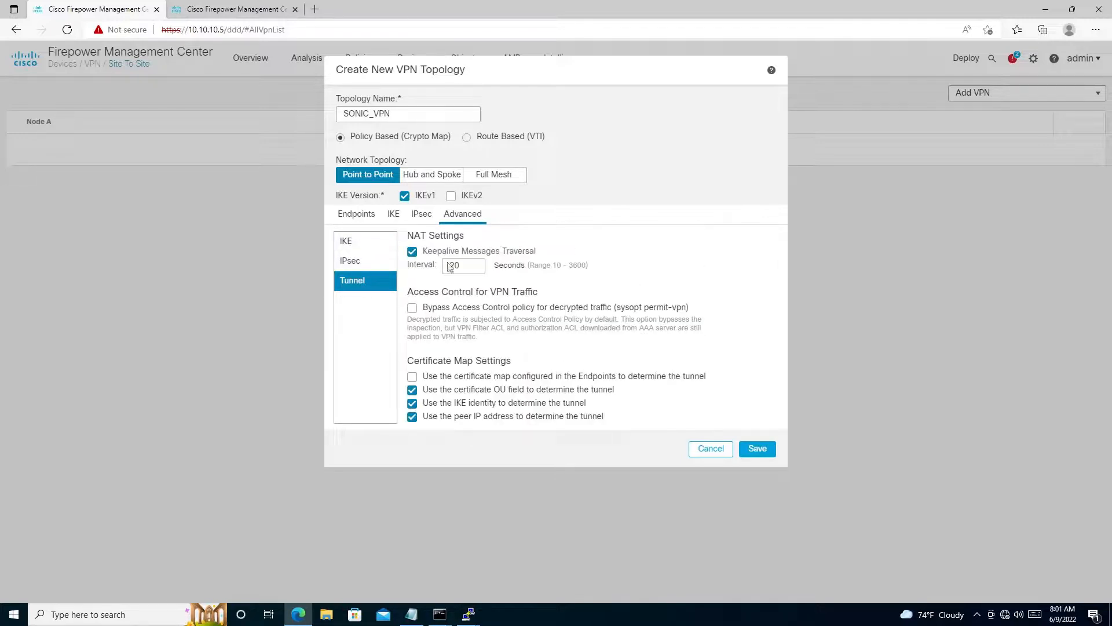
# - Recheck the IPsec, IKE and endpoint settings, and save the SONIC_VPN topology
pyautogui.click(421, 214)
pyautogui.click(394, 215)
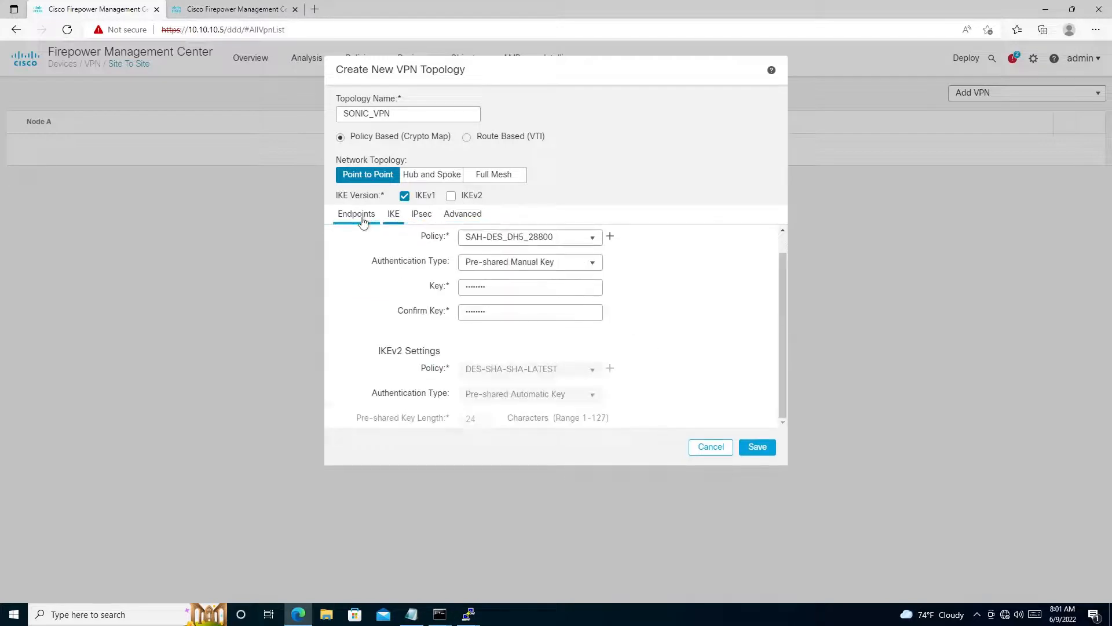
pyautogui.click(359, 215)
pyautogui.click(758, 422)
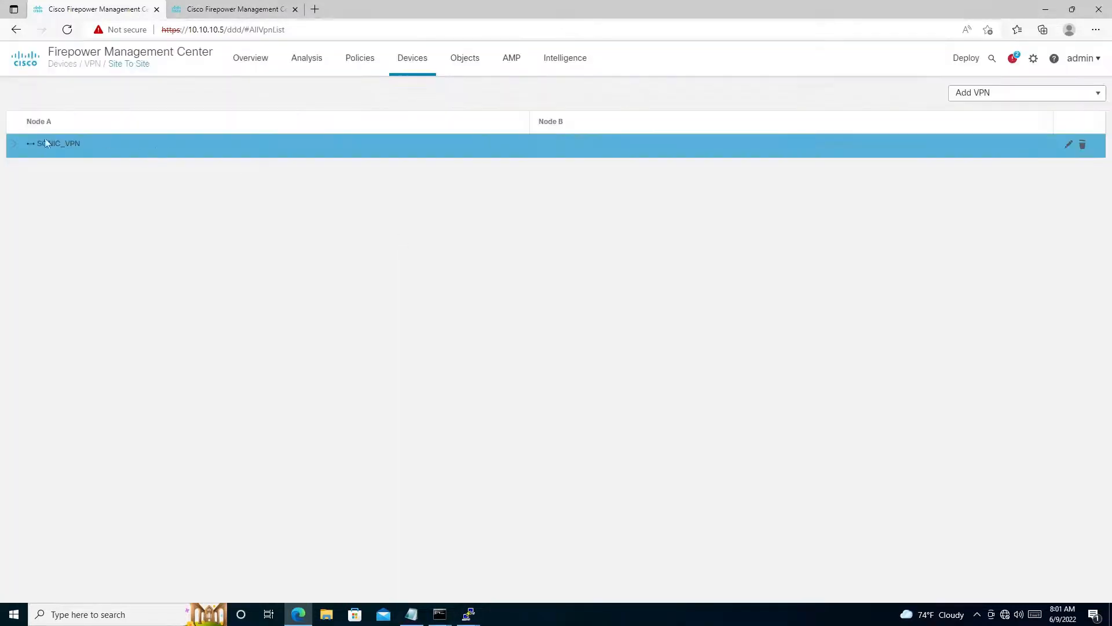
# - Expand SONIC_VPN and check the tunnel status between HO-HA and SONICWALL_NSv
pyautogui.click(17, 149)
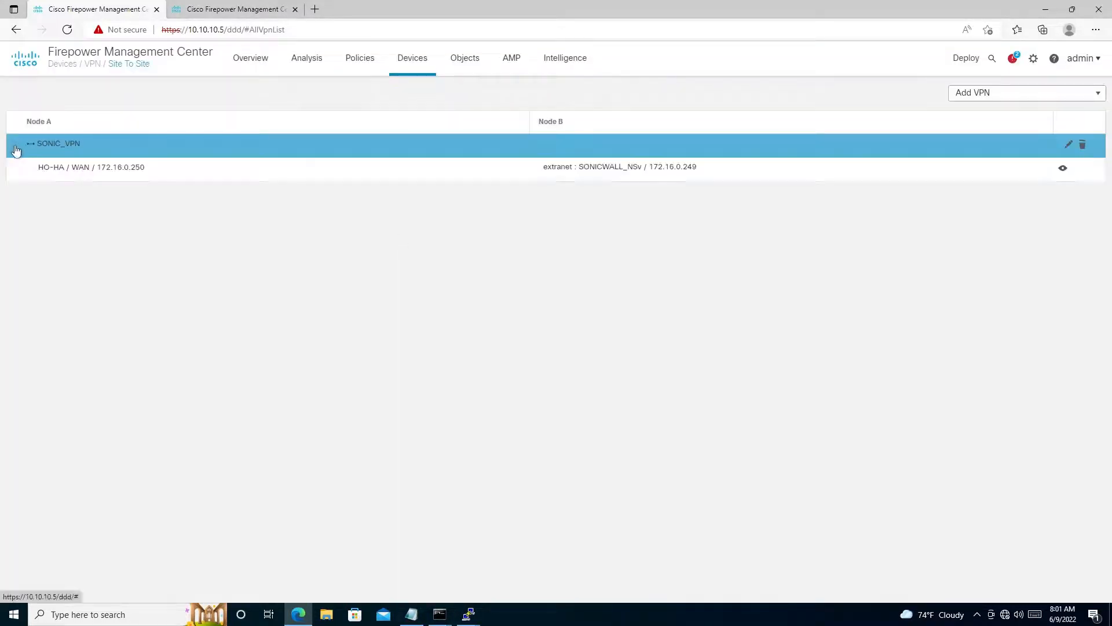
pyautogui.click(1063, 168)
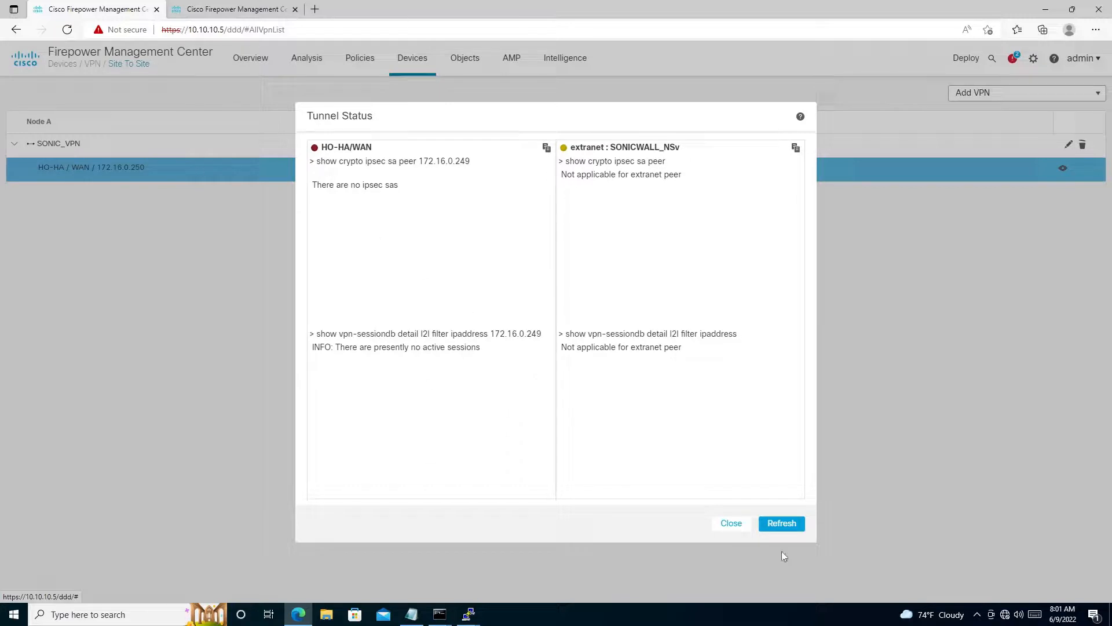
pyautogui.click(730, 529)
# - Deploy the pending changes to HO-HA, reading the details of both validation warnings before proceeding
pyautogui.moveTo(971, 63)
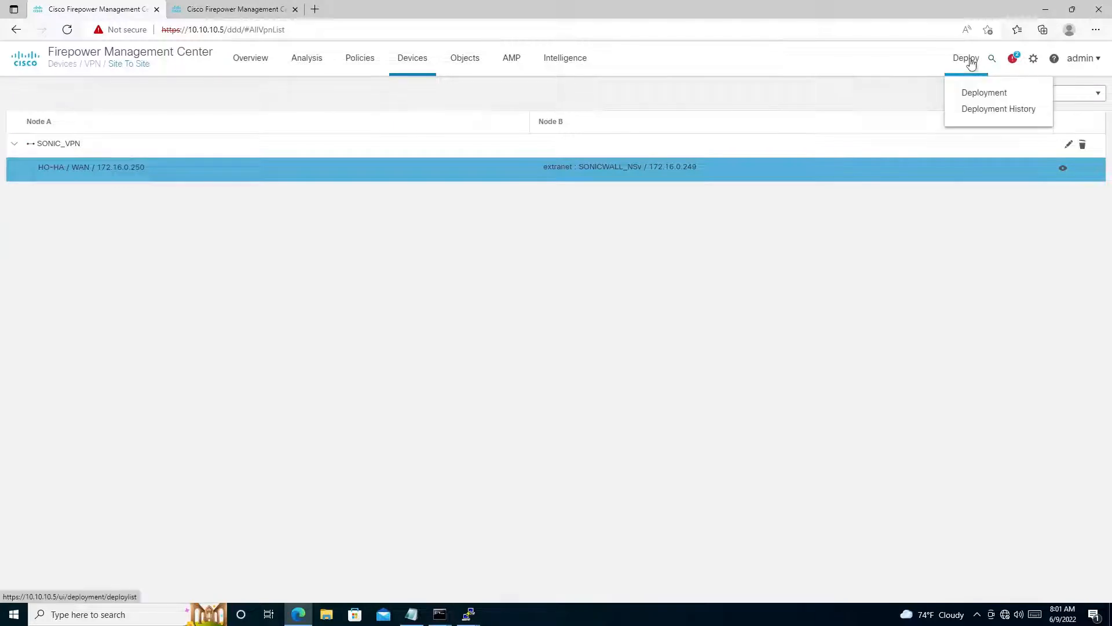
pyautogui.click(979, 93)
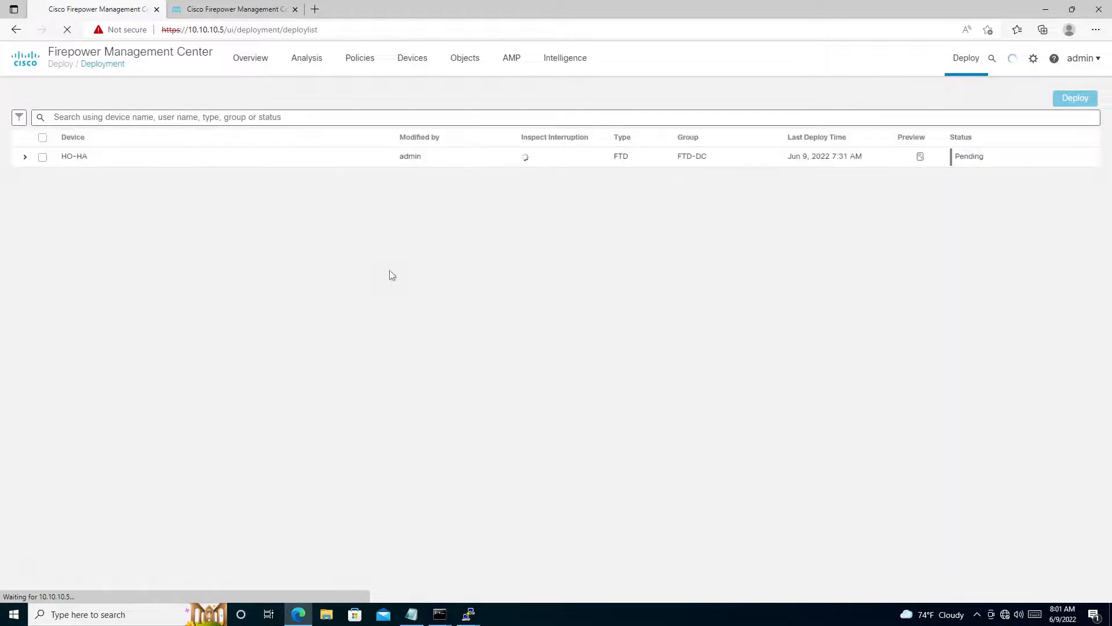
pyautogui.click(42, 139)
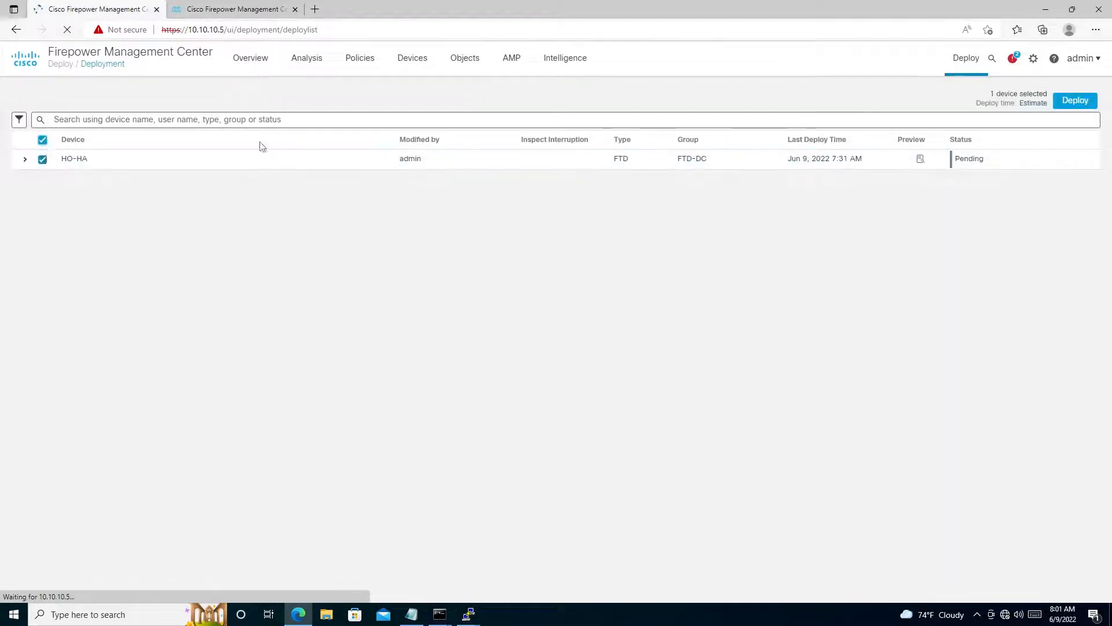
pyautogui.click(1077, 102)
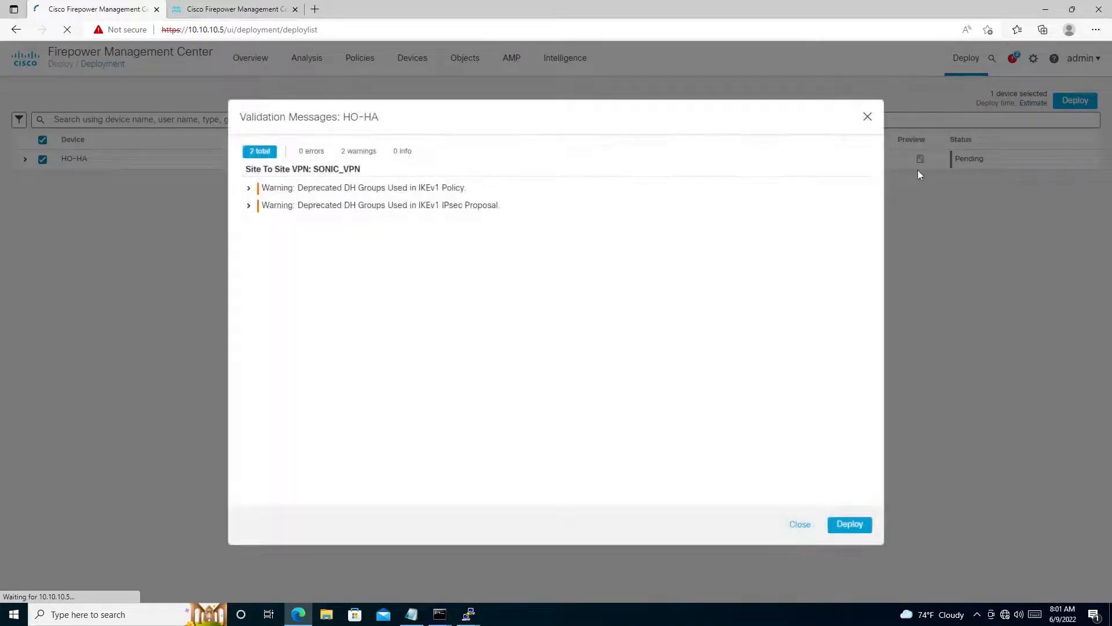
pyautogui.click(248, 190)
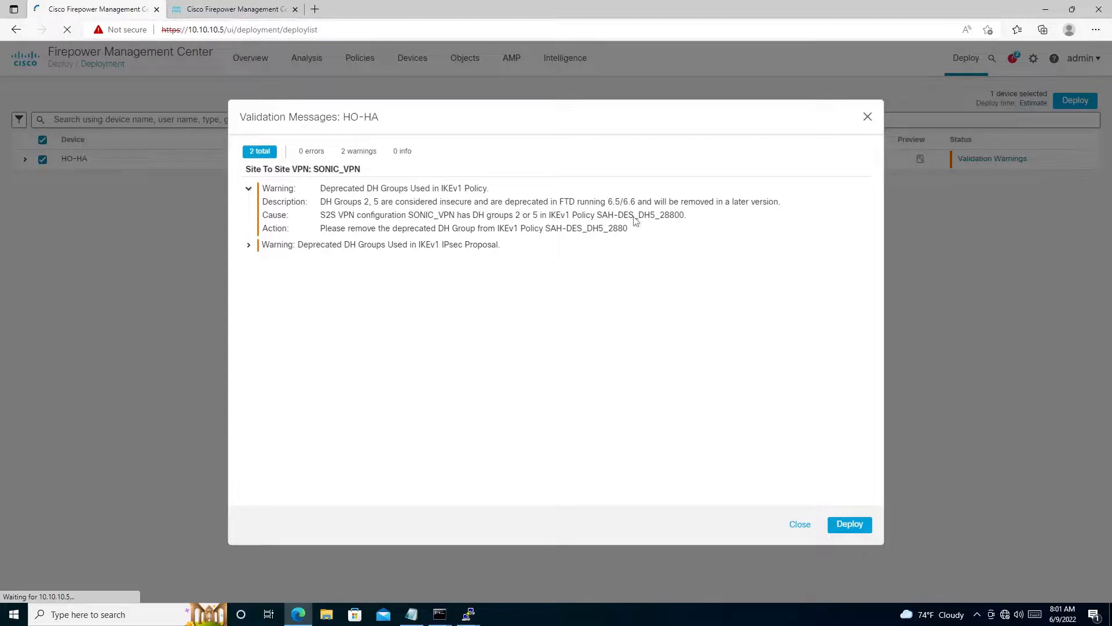
pyautogui.click(248, 245)
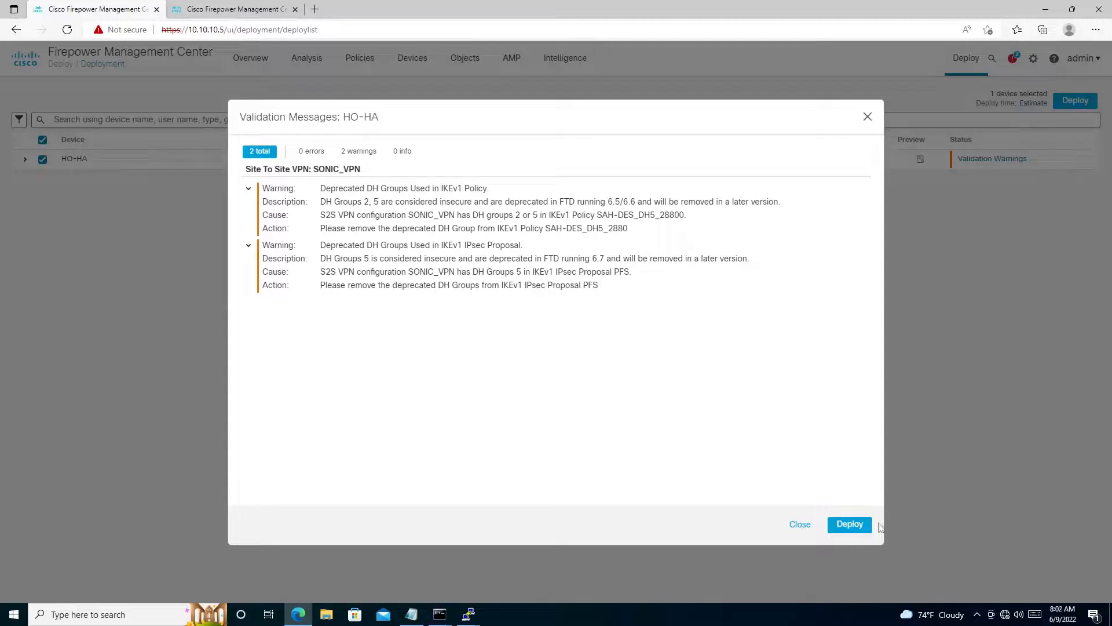
pyautogui.click(849, 524)
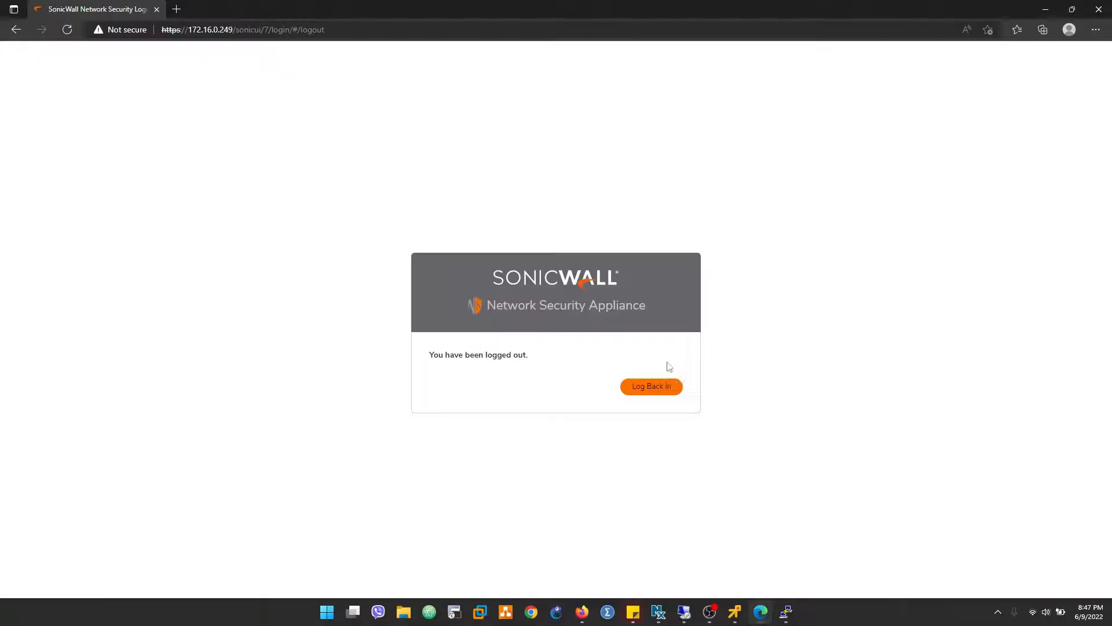
# - Switch to the SonicWall web interface and log back in with the administrator username and password
pyautogui.click(675, 378)
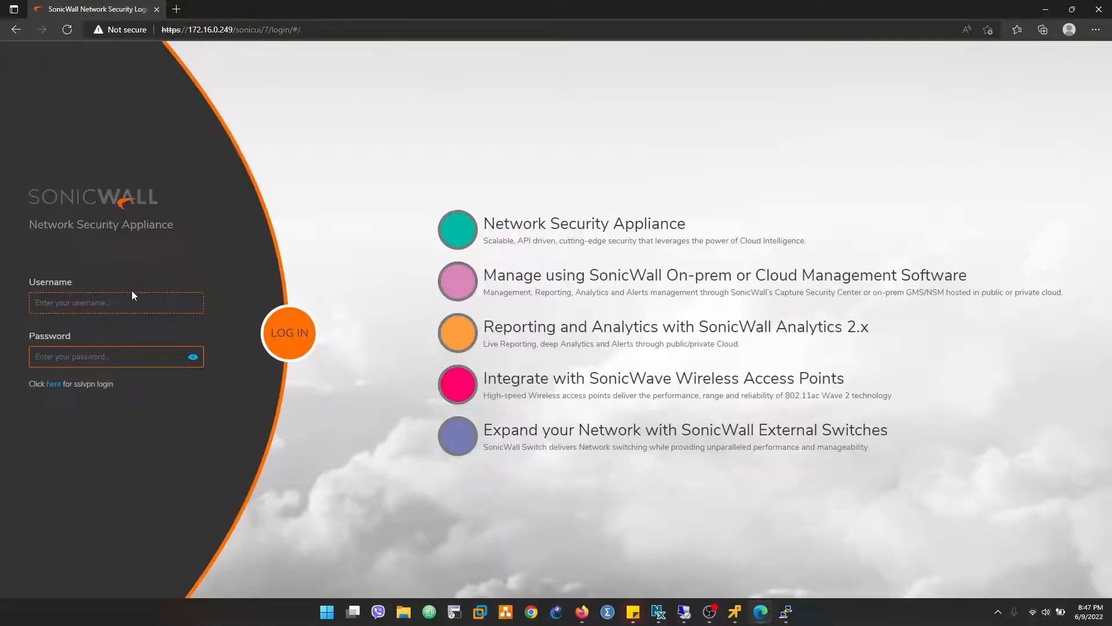
pyautogui.write('admin')
pyautogui.press('Tab')
pyautogui.write('pa')
pyautogui.press('Return')
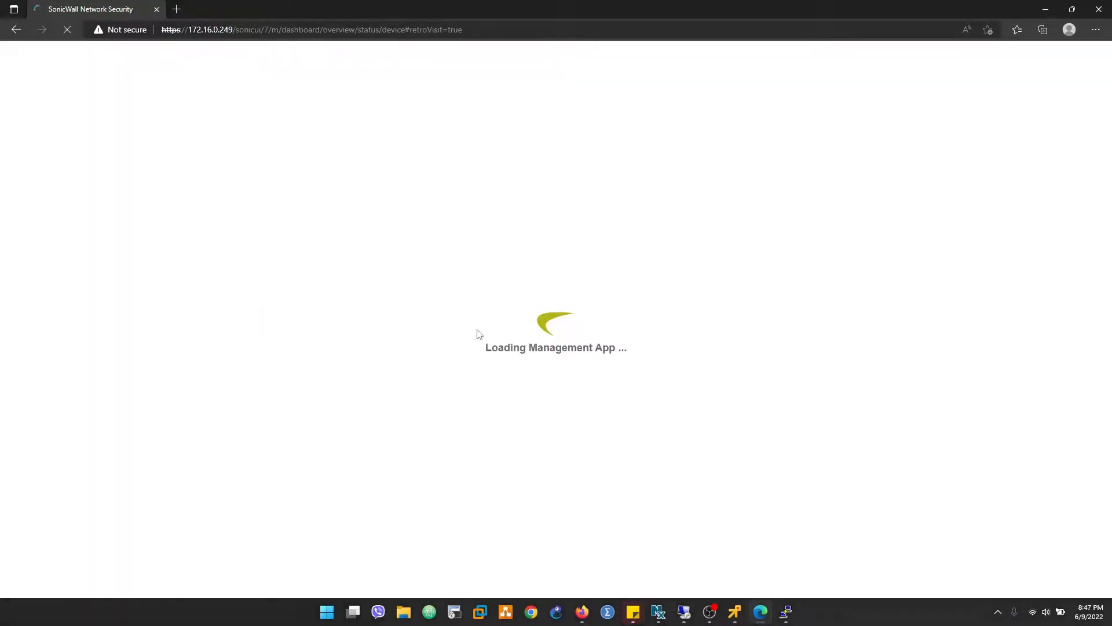
pyautogui.click(710, 613)
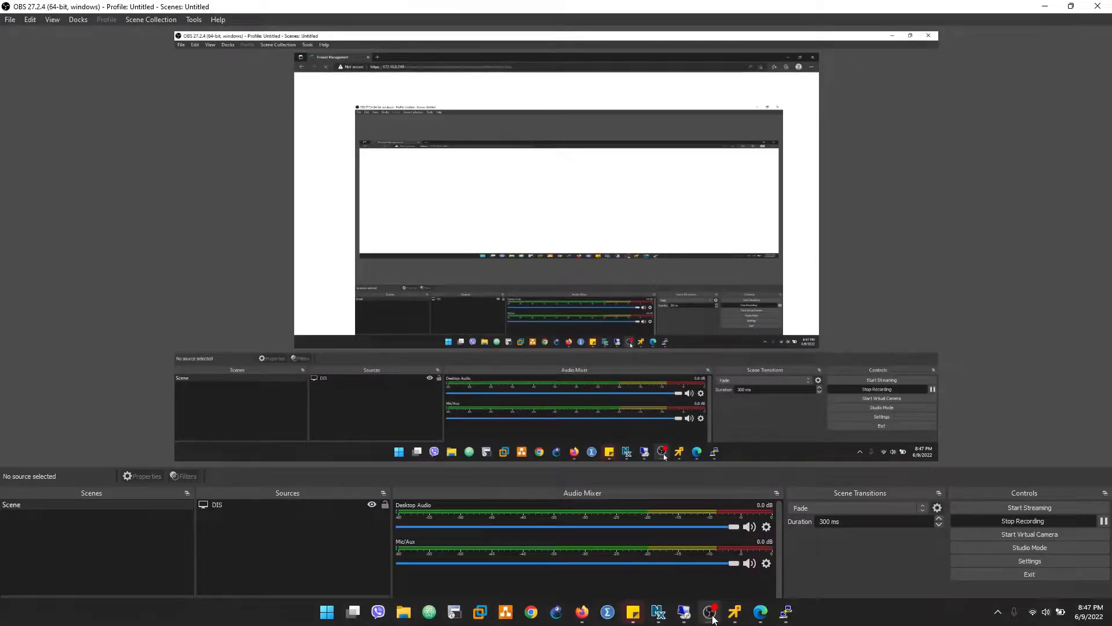
pyautogui.click(710, 613)
pyautogui.click(711, 616)
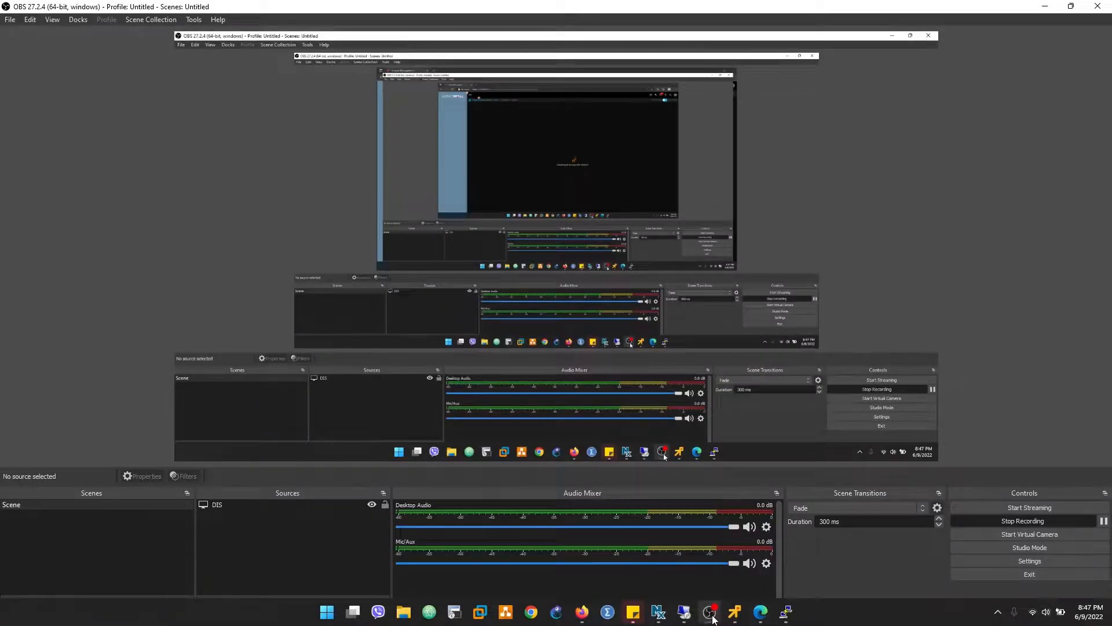
pyautogui.click(712, 615)
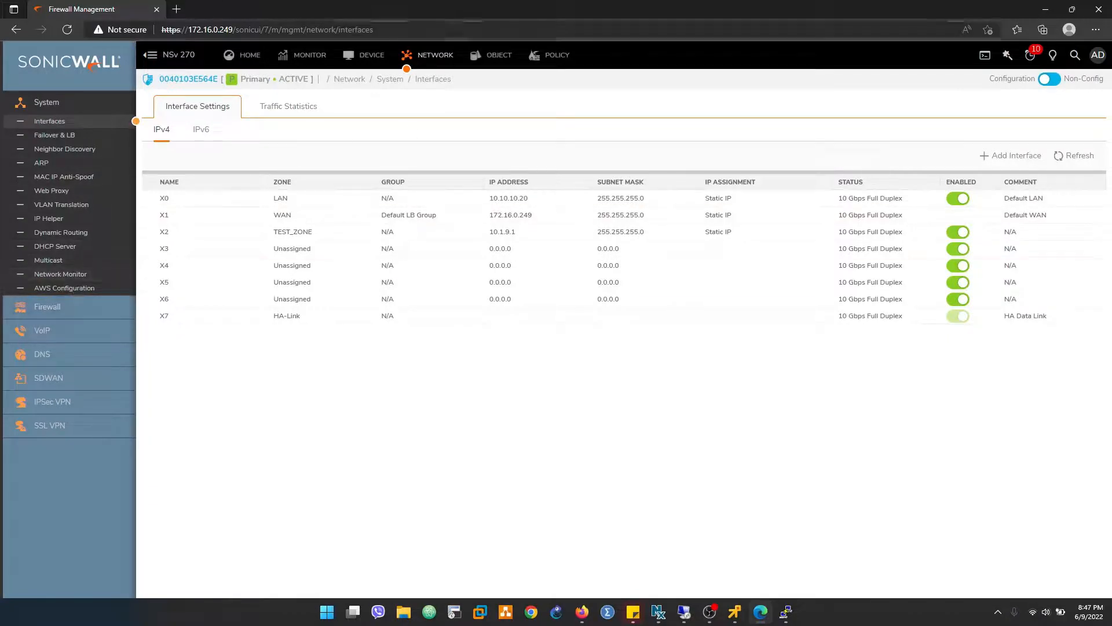
# - Add a site-to-site VPN policy named FTD_VPN in SonicWall's IPSec VPN rules and settings
pyautogui.click(49, 405)
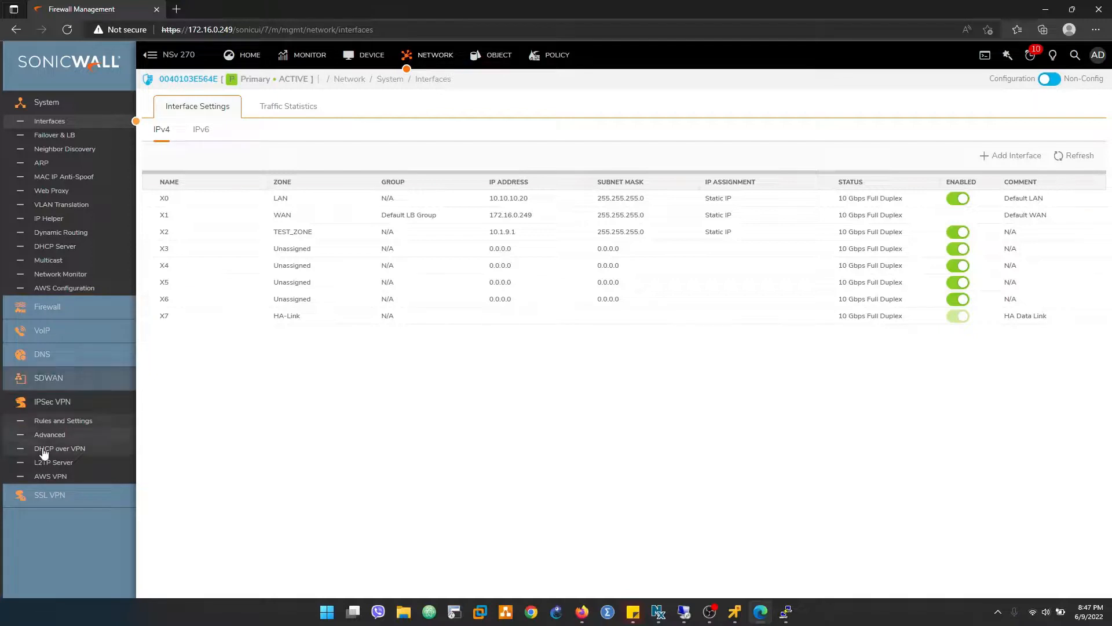
pyautogui.click(72, 423)
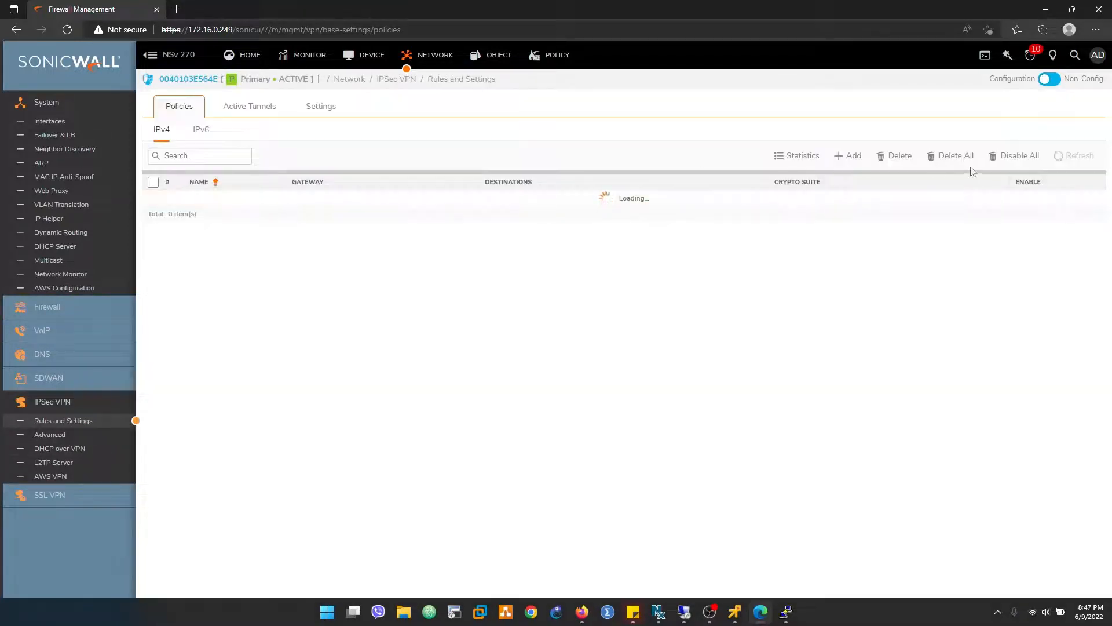
pyautogui.click(858, 161)
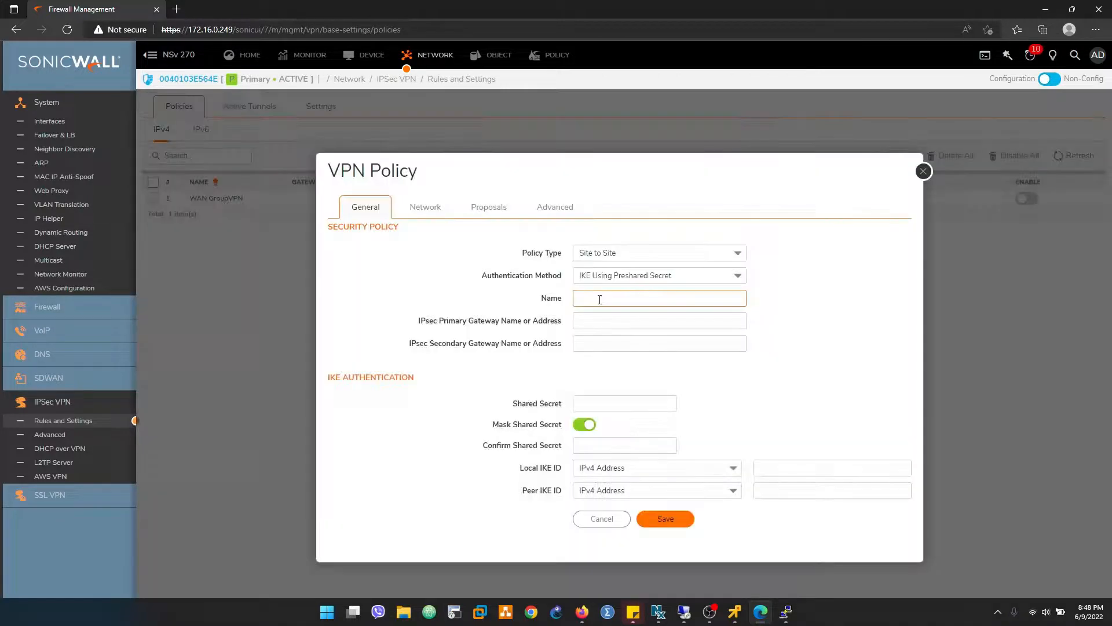
pyautogui.click(600, 301)
pyautogui.write('FTD_VPN')
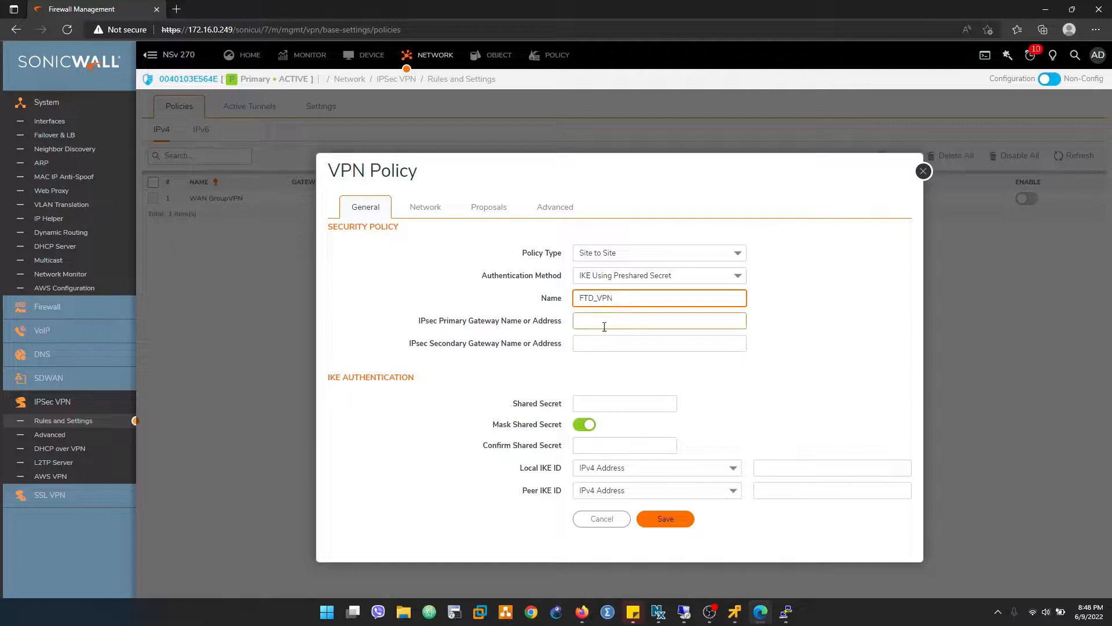
# - Set FTD_VPN's IPsec primary gateway address to 172.16.0.250
pyautogui.moveTo(416, 322); pyautogui.dragTo(543, 322)
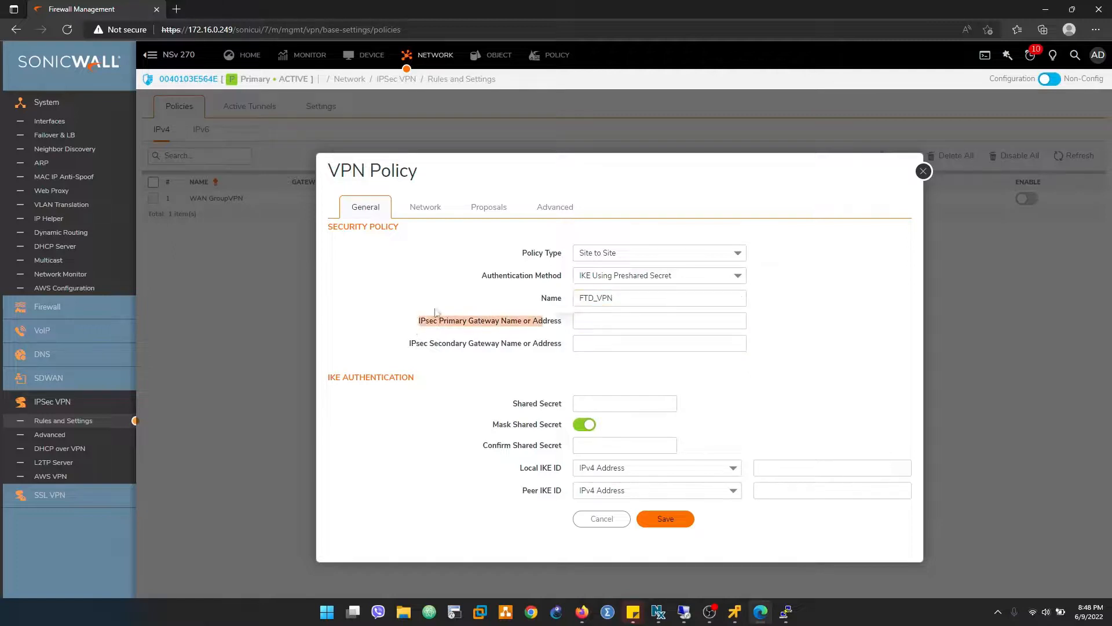
pyautogui.click(403, 302)
pyautogui.click(595, 325)
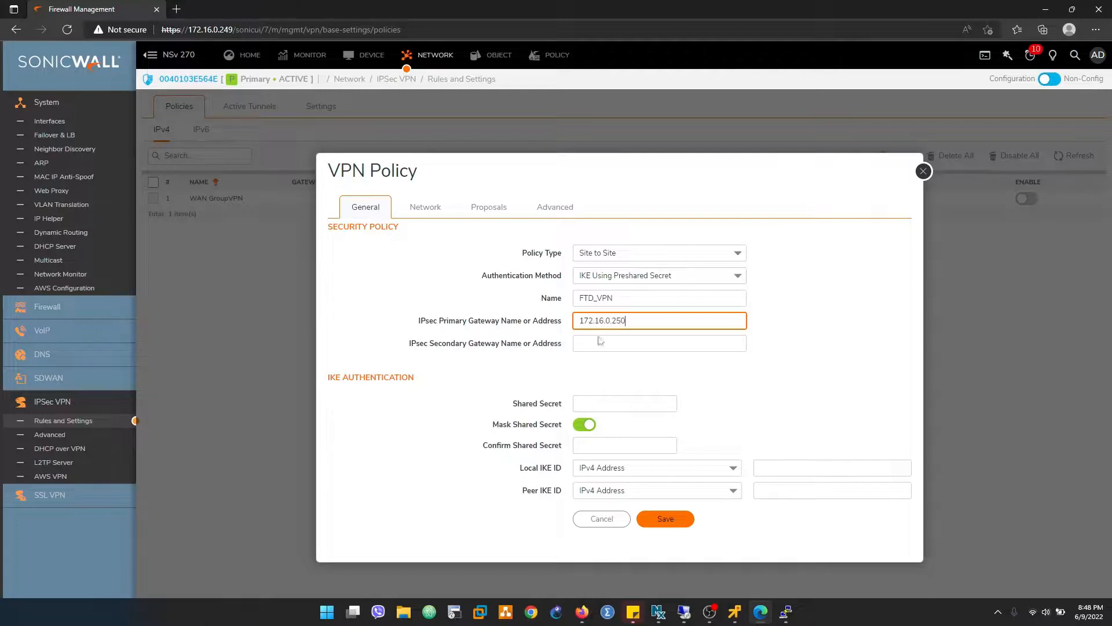
pyautogui.write('172.16.0.250')
# - Enter and confirm the IKE shared secret, unmask it briefly to check it, and leave it masked
pyautogui.click(611, 399)
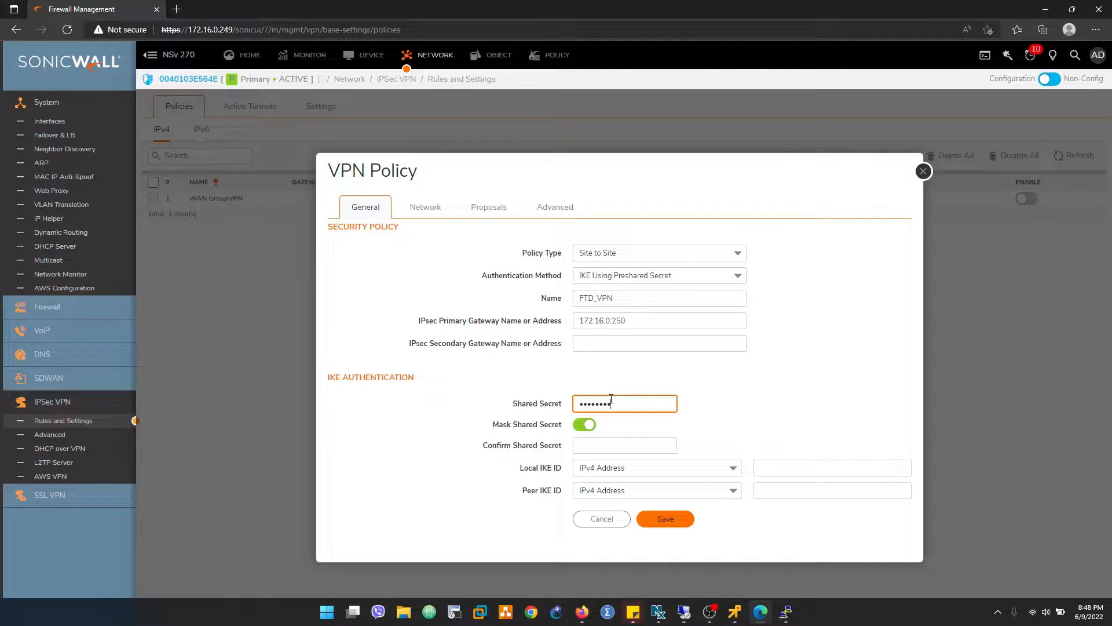
pyautogui.press('Tab')
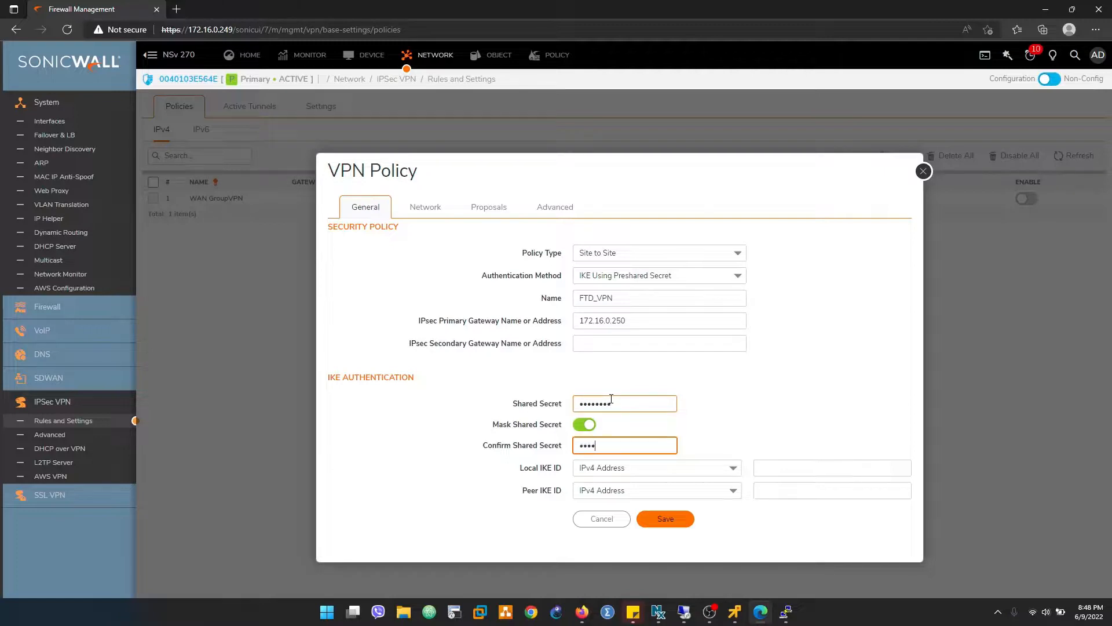
pyautogui.click(588, 426)
pyautogui.click(584, 408)
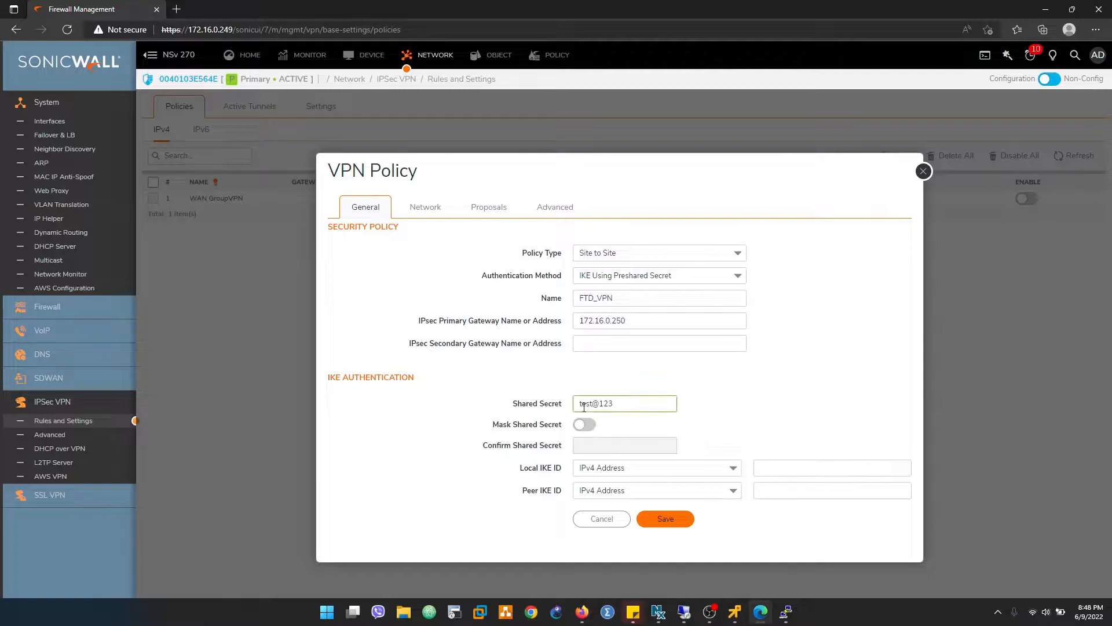
pyautogui.moveTo(628, 406); pyautogui.dragTo(580, 406)
pyautogui.click(585, 424)
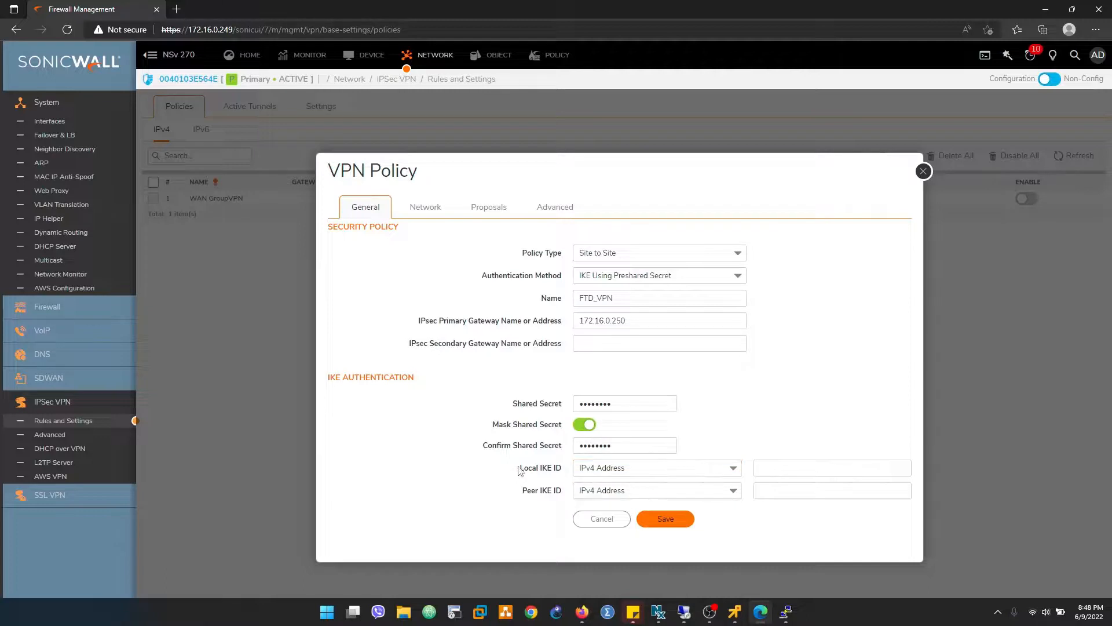
pyautogui.moveTo(520, 470); pyautogui.dragTo(568, 472)
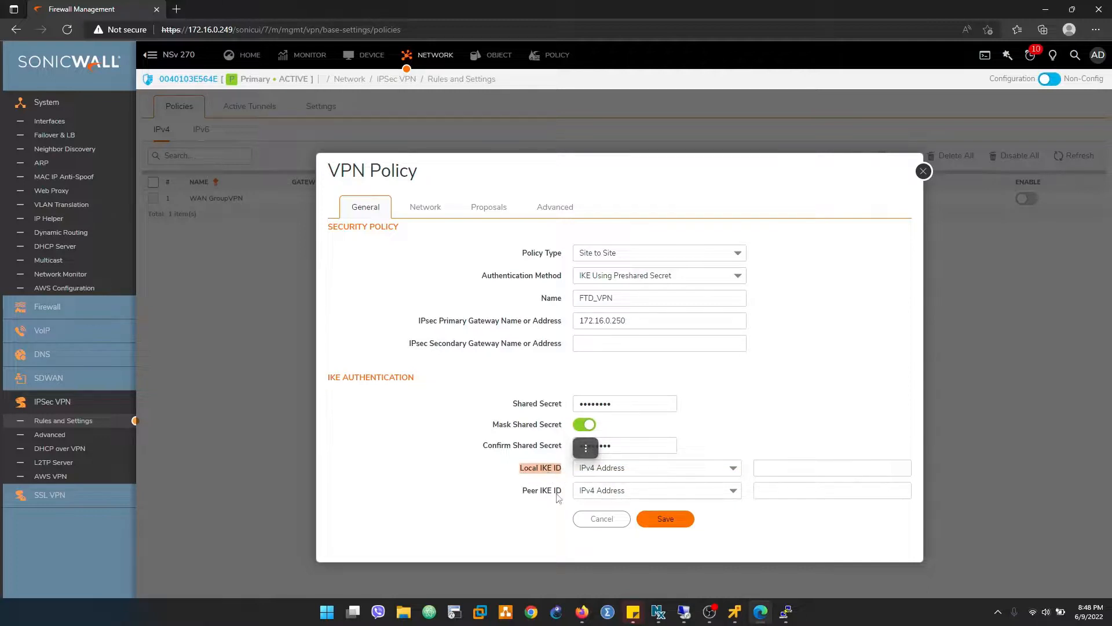
pyautogui.click(440, 265)
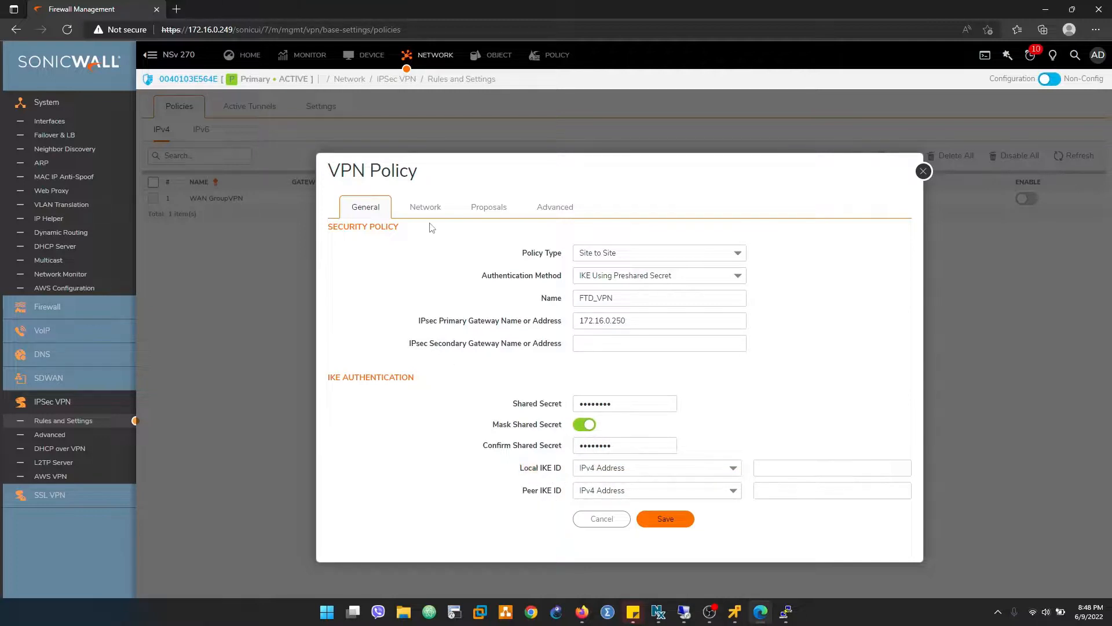
# - Choose SONIC_10.1.9.0 as the policy's local network and FTD_10.100.100.0 as its destination network
pyautogui.click(425, 210)
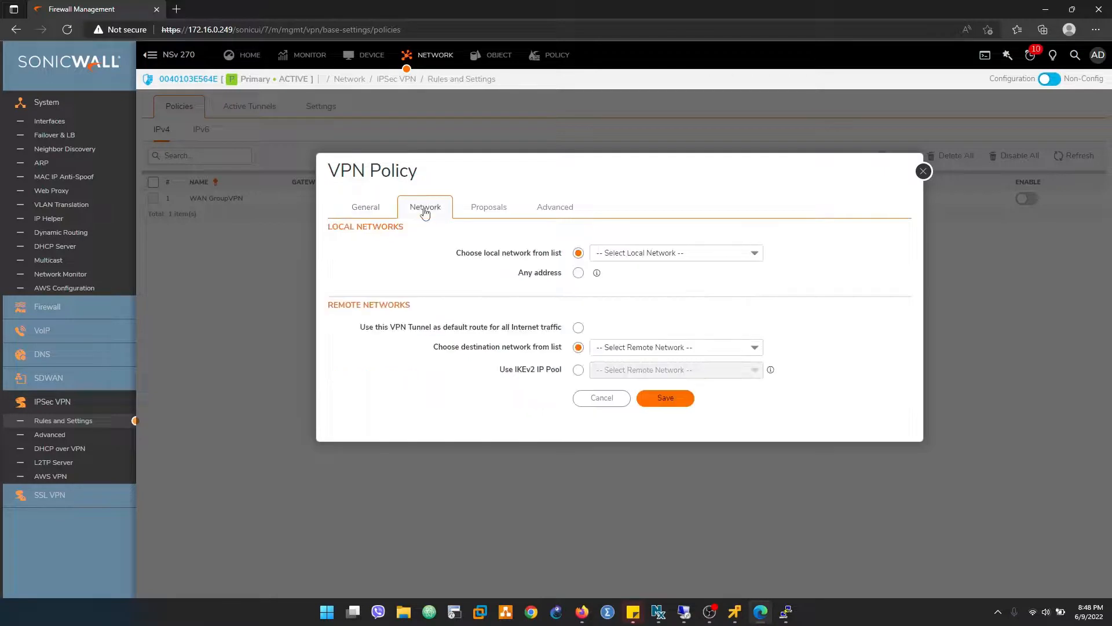
pyautogui.click(759, 254)
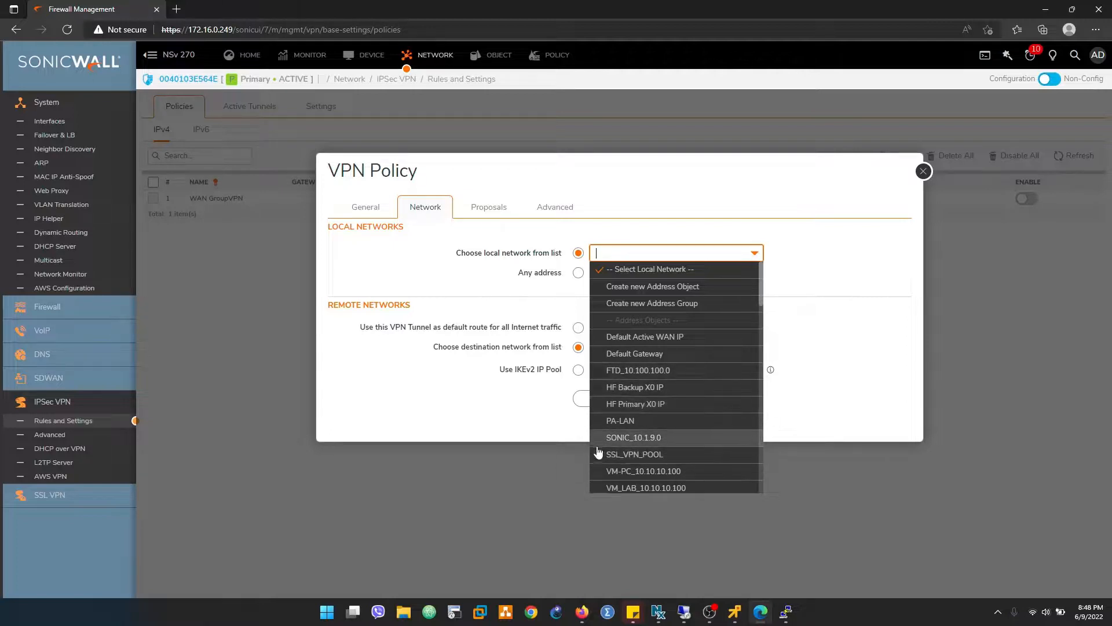
pyautogui.click(643, 439)
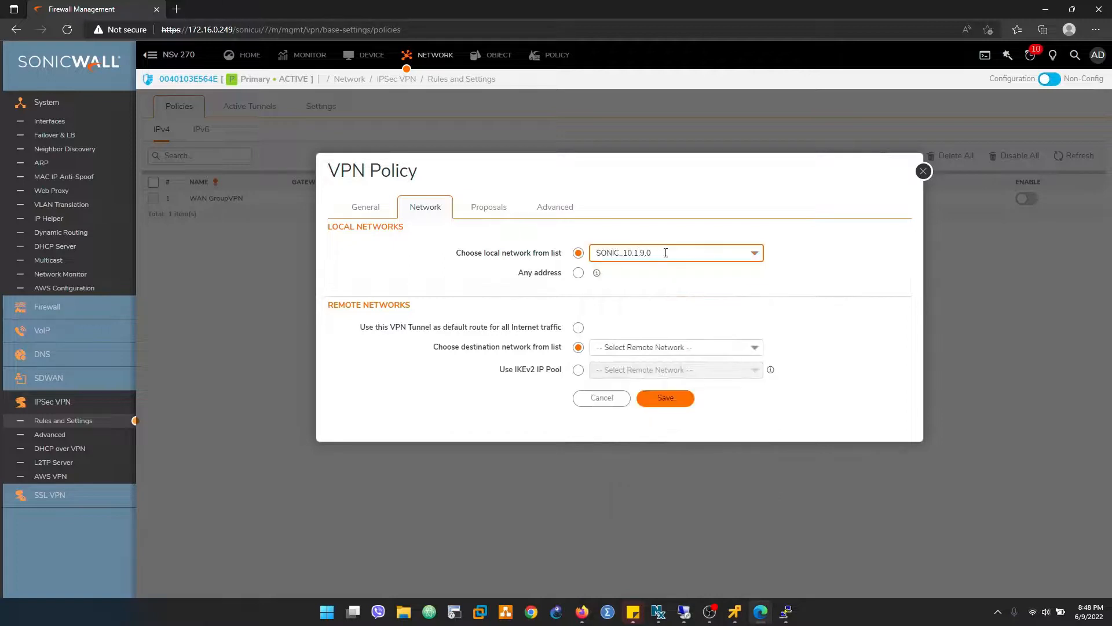
pyautogui.click(739, 351)
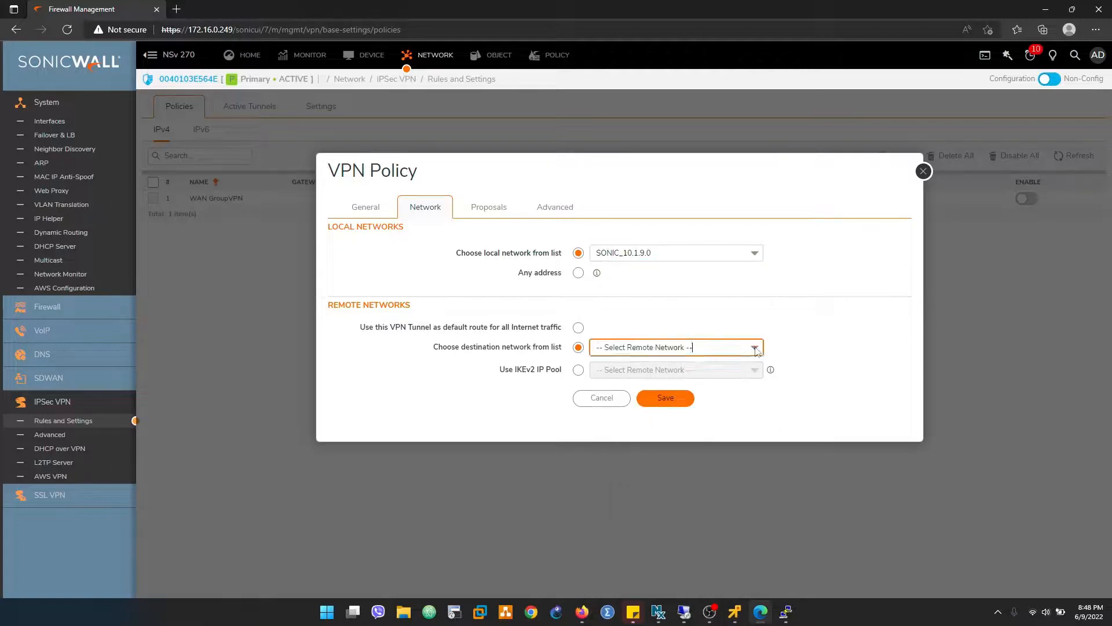
pyautogui.click(637, 432)
# - Configure the IKE Phase 1 proposal with Main Mode exchange, DH Group 5 and DES encryption
pyautogui.click(485, 212)
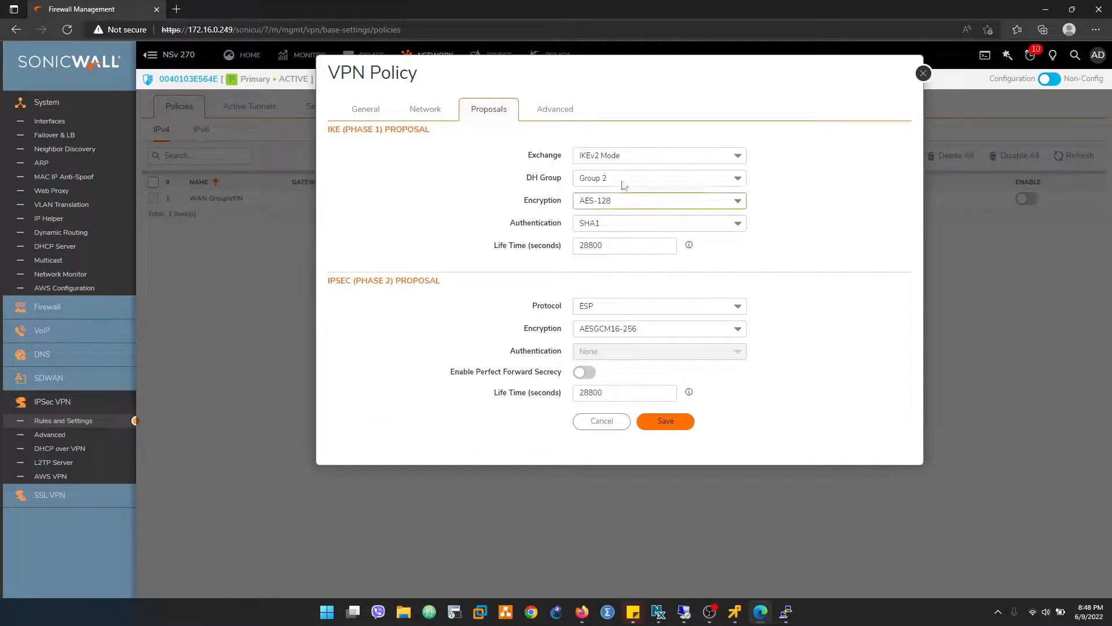
pyautogui.click(737, 156)
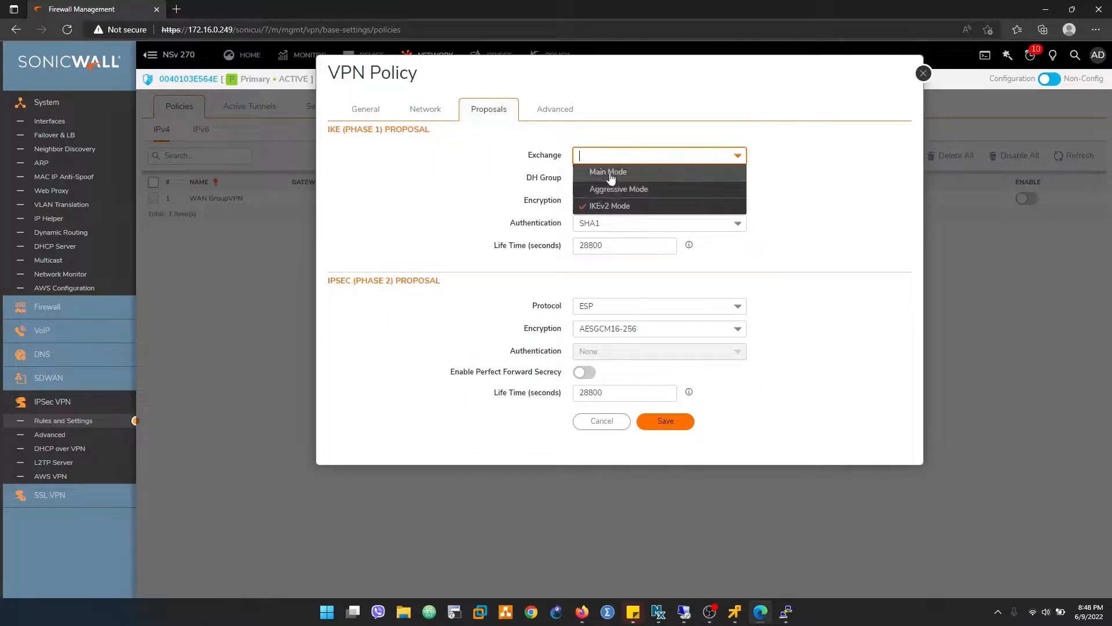
pyautogui.click(612, 174)
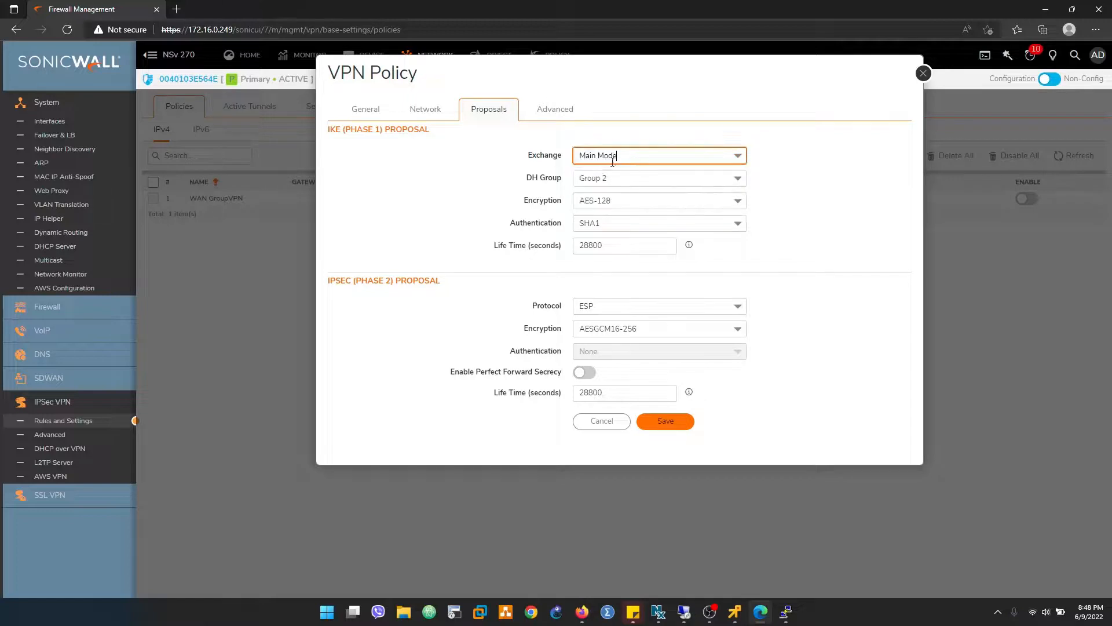
pyautogui.click(739, 179)
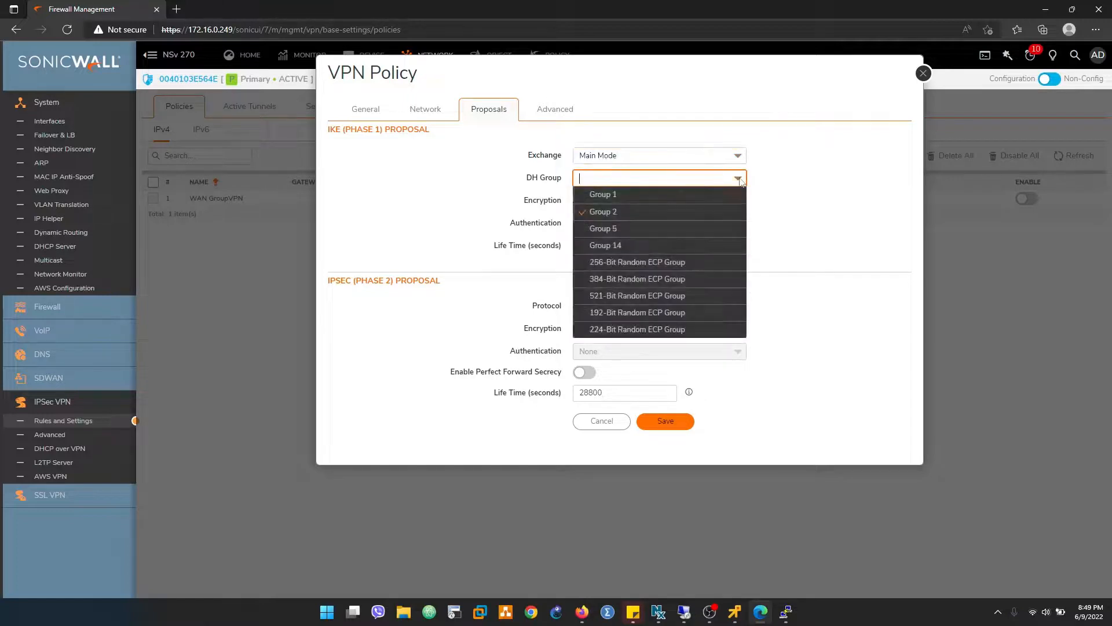
pyautogui.click(608, 227)
pyautogui.click(738, 202)
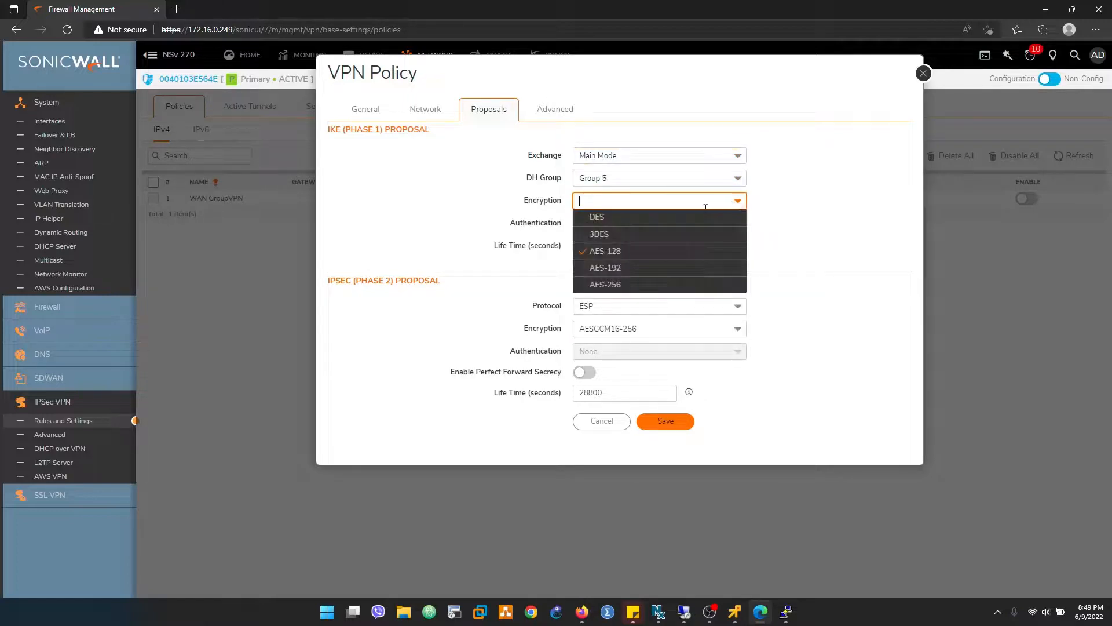
pyautogui.click(603, 220)
pyautogui.click(618, 244)
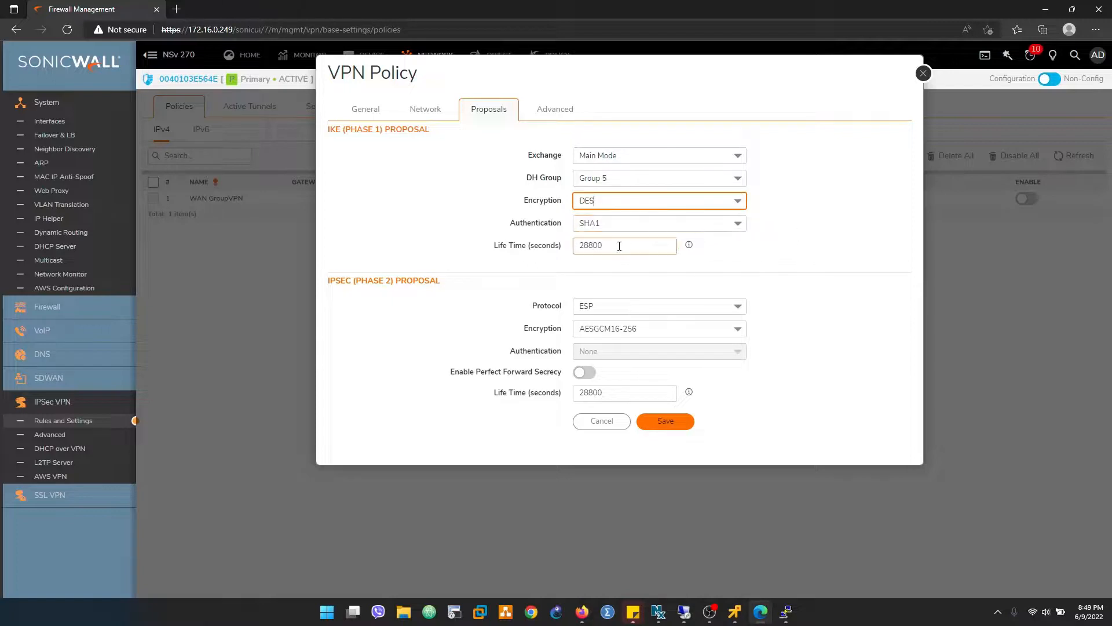
pyautogui.moveTo(633, 244); pyautogui.dragTo(551, 244)
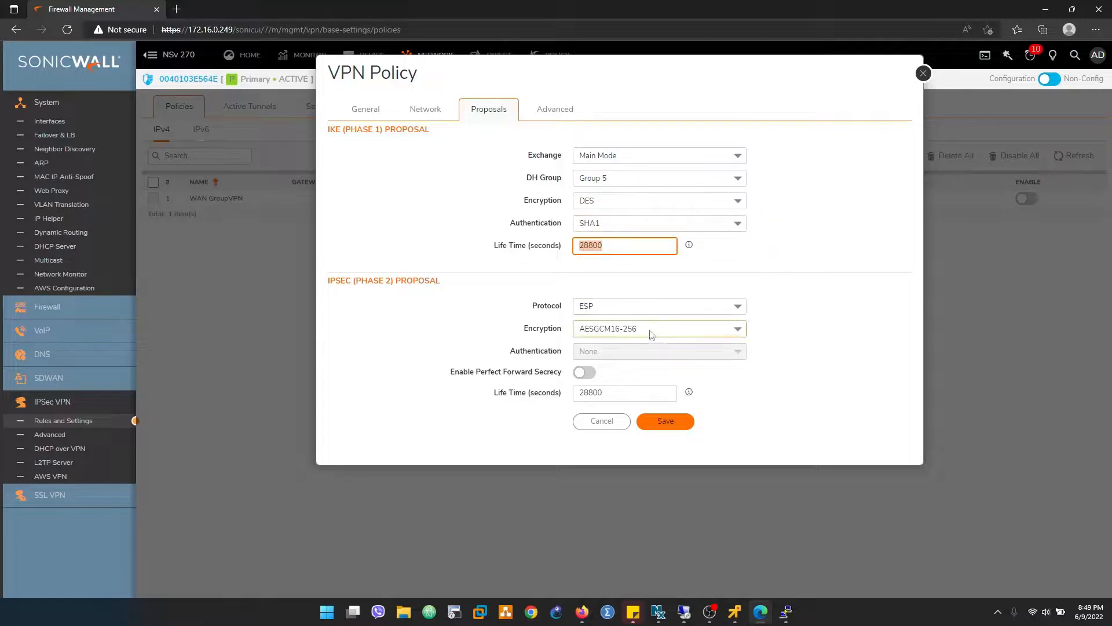
# - Configure the IPsec Phase 2 proposal with DES encryption, SHA1 authentication, Perfect Forward Secrecy using DH Group 5, and a 3600-second lifetime
pyautogui.click(731, 330)
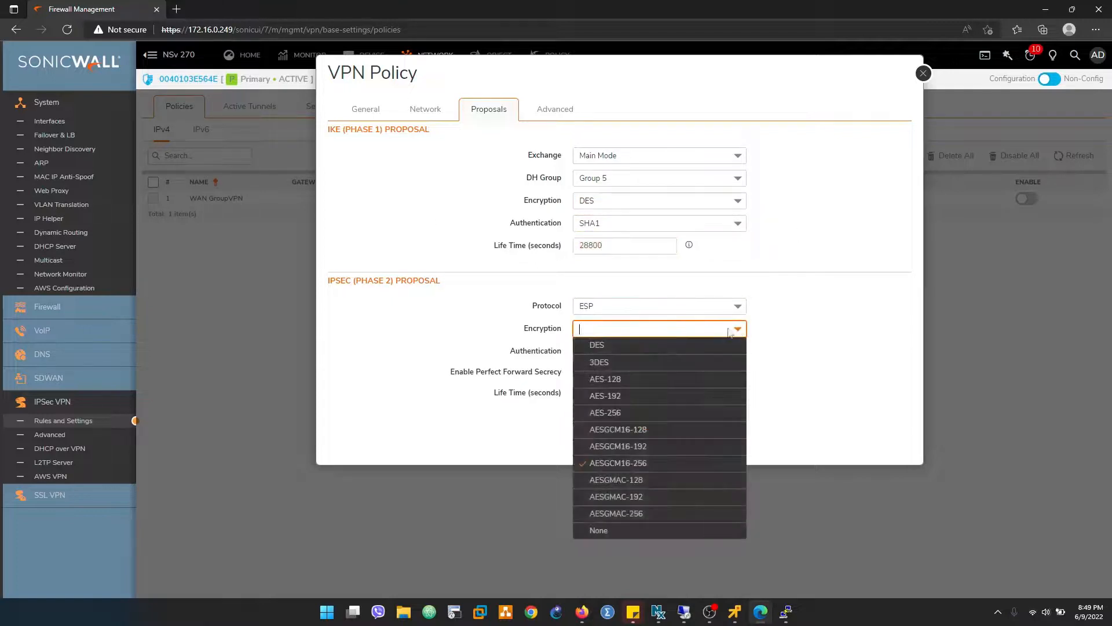
pyautogui.click(596, 347)
pyautogui.click(744, 355)
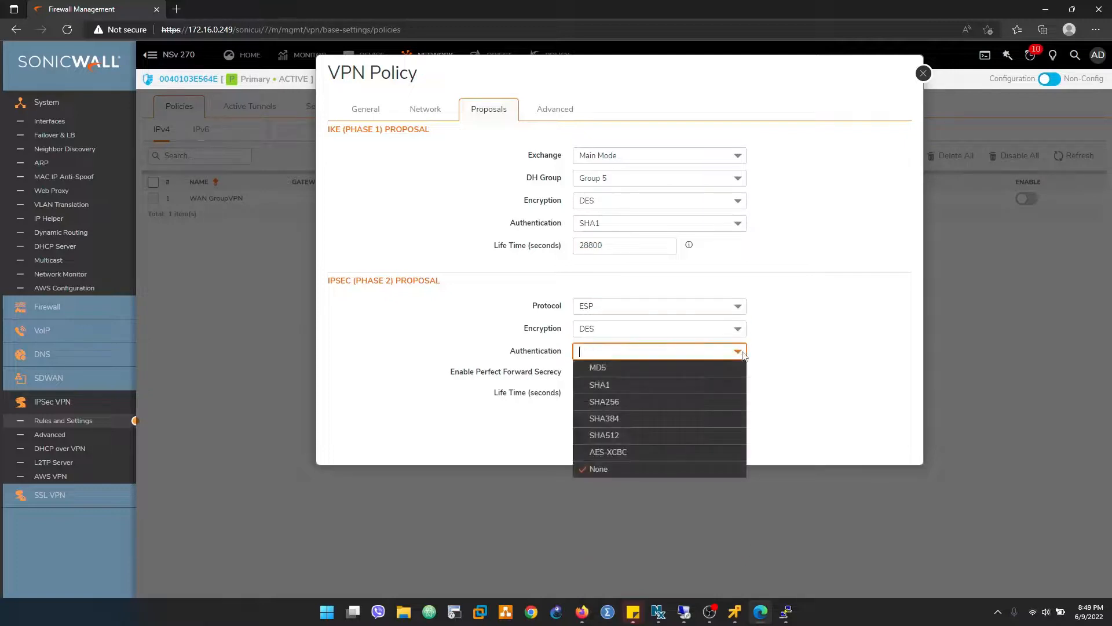
pyautogui.click(599, 388)
pyautogui.click(604, 392)
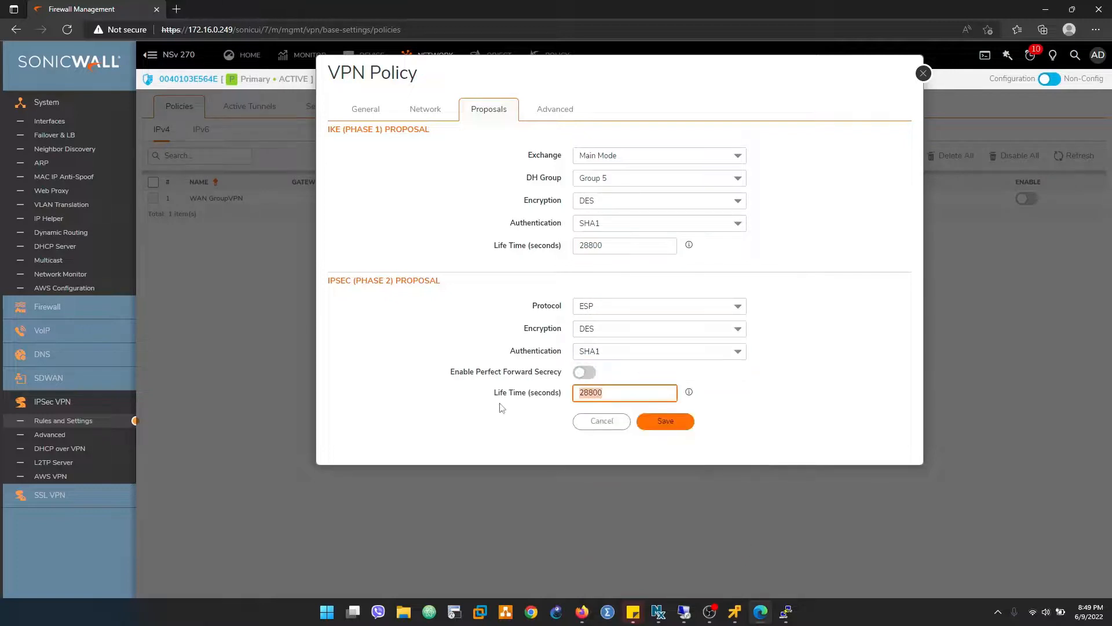
pyautogui.click(585, 372)
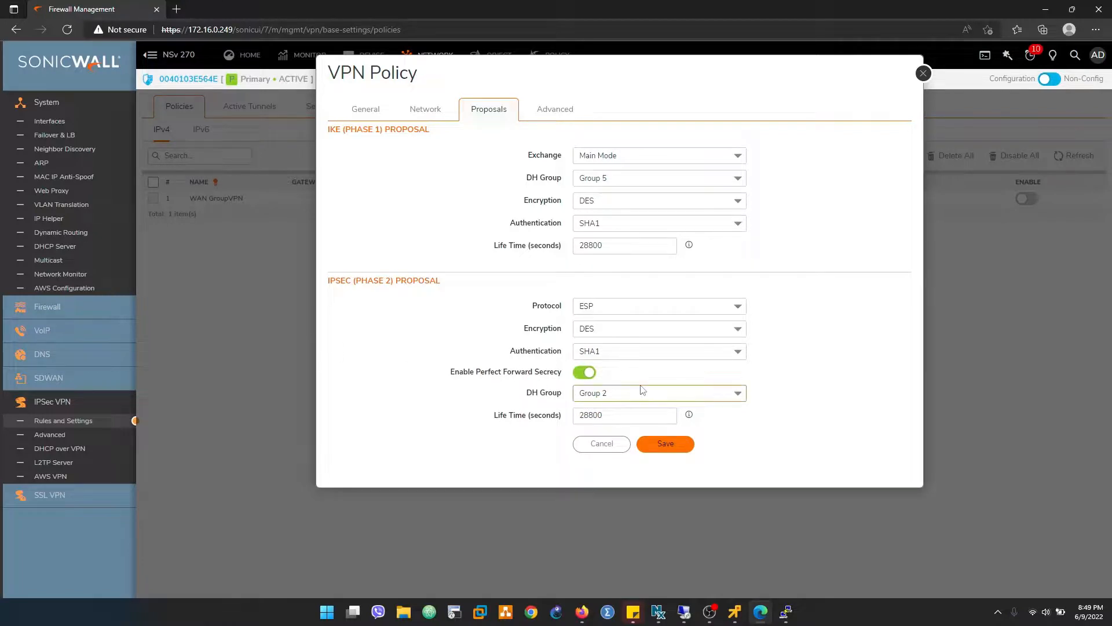
pyautogui.click(739, 394)
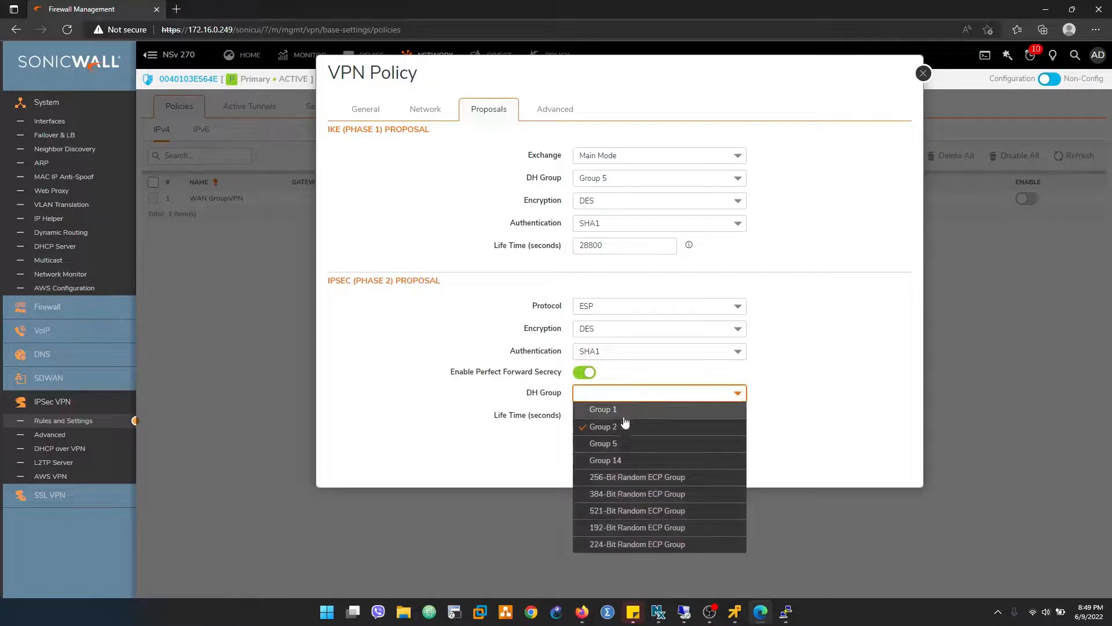
pyautogui.click(608, 444)
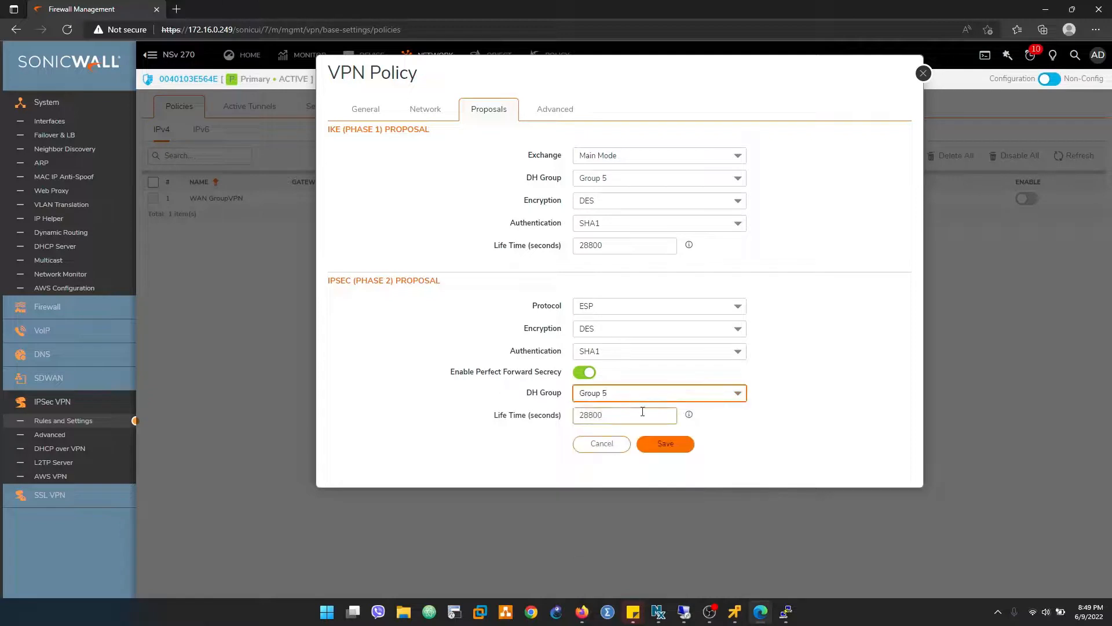
pyautogui.press('Tab')
pyautogui.write('3')
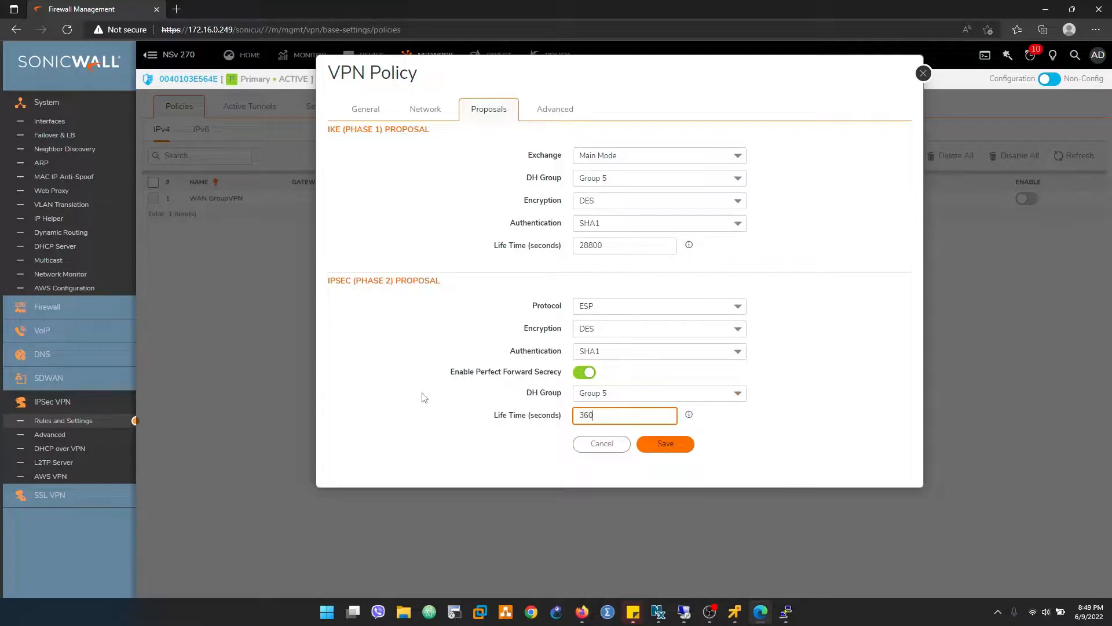
# - Enable Keep Alive for FTD_VPN, review its proposal, network and general settings, and save the policy
pyautogui.click(553, 108)
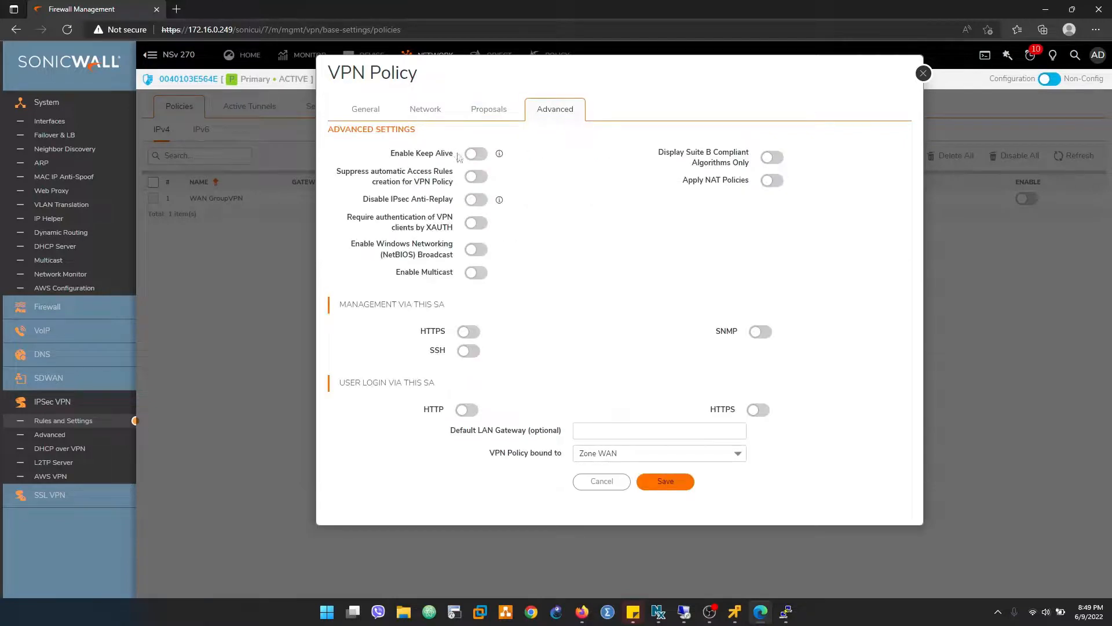
pyautogui.click(475, 155)
pyautogui.click(497, 113)
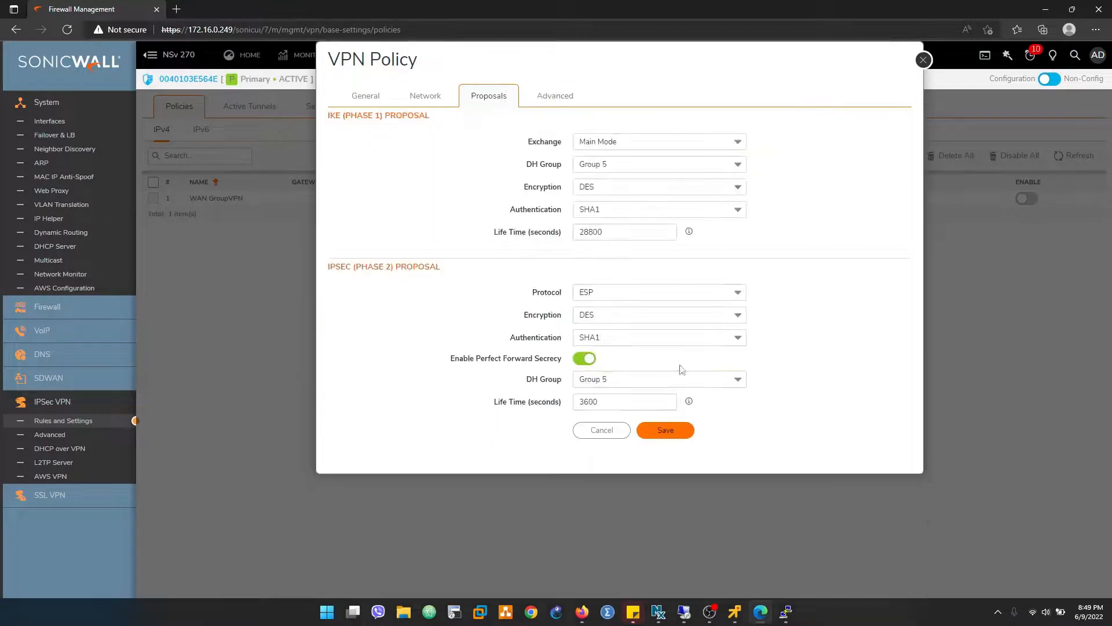
pyautogui.click(443, 99)
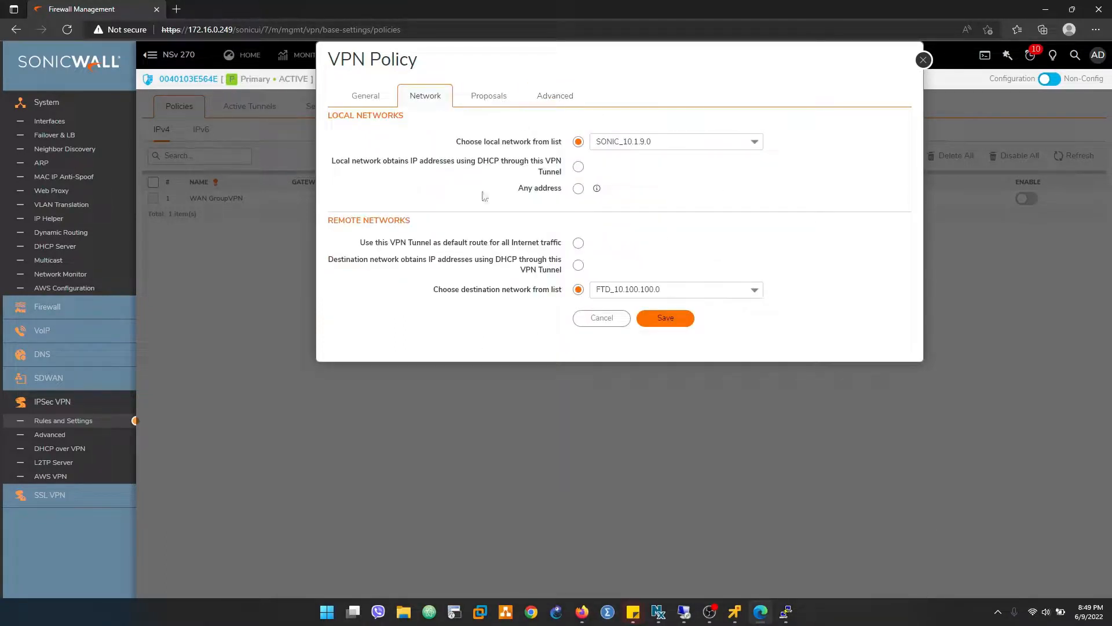
pyautogui.click(370, 97)
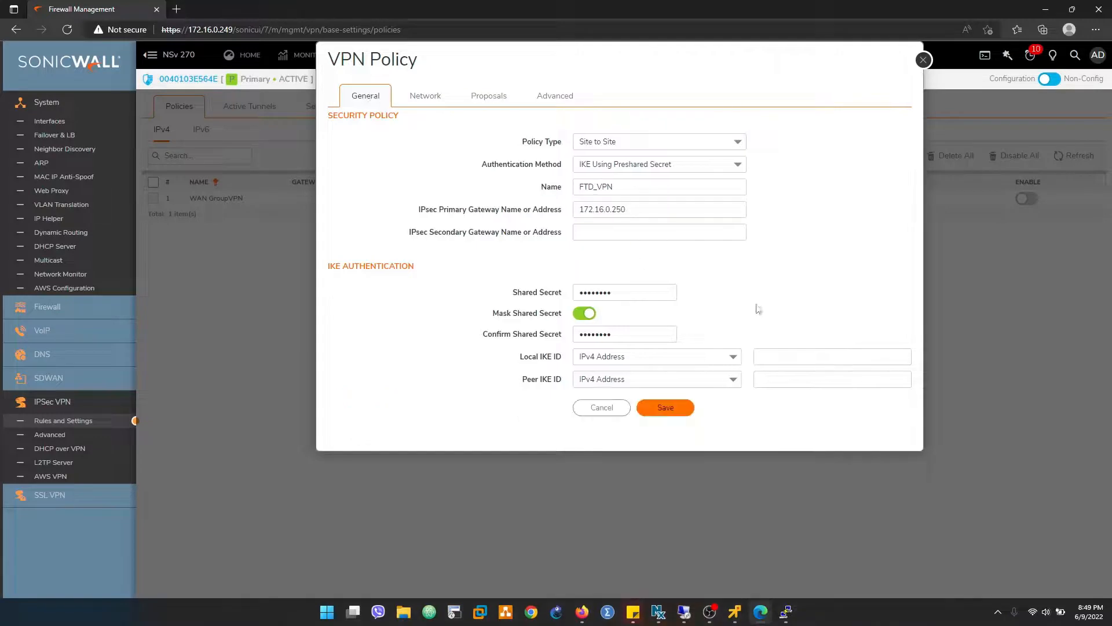
pyautogui.click(660, 407)
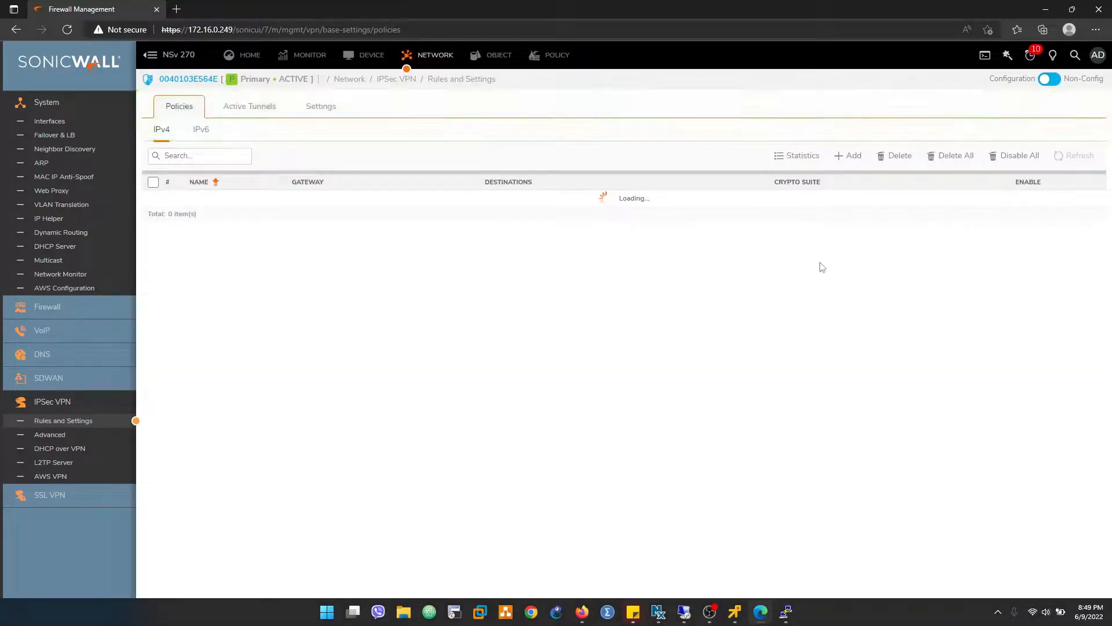
pyautogui.click(1066, 154)
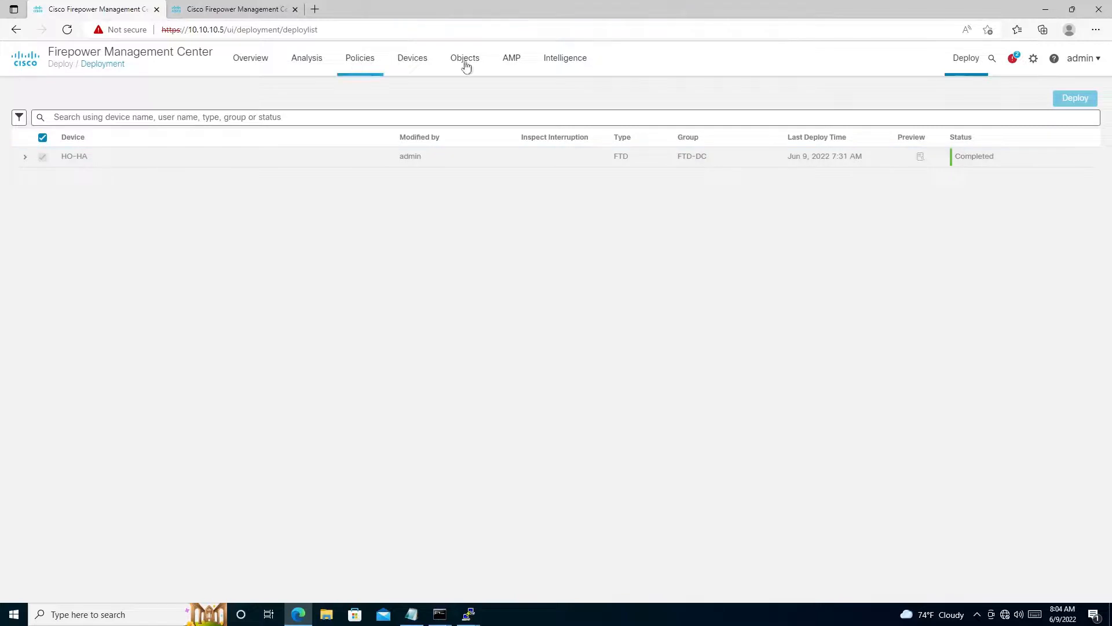
# - Open the site-to-site VPN list in Firepower Management Center, and refresh the IPsec policy list back in SonicWall
pyautogui.click(426, 62)
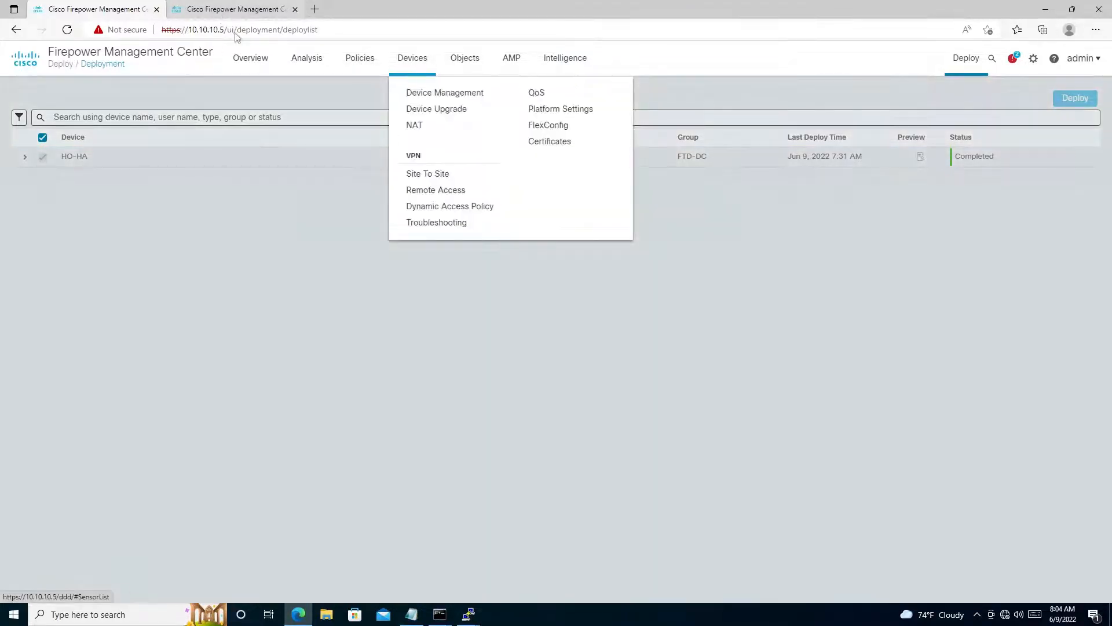
pyautogui.click(420, 173)
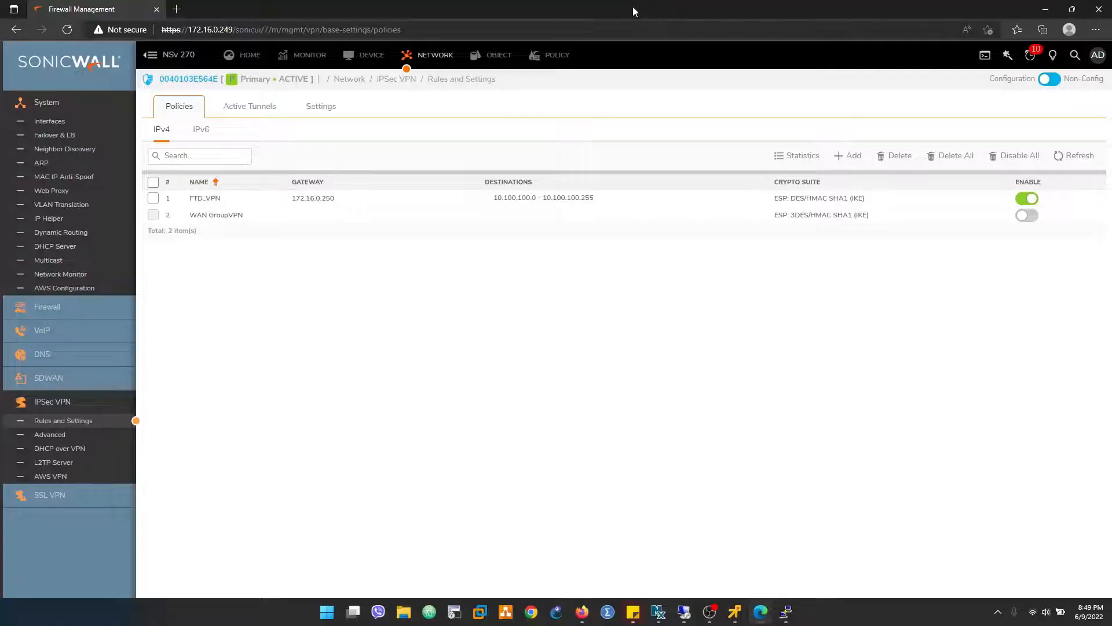
pyautogui.click(1066, 156)
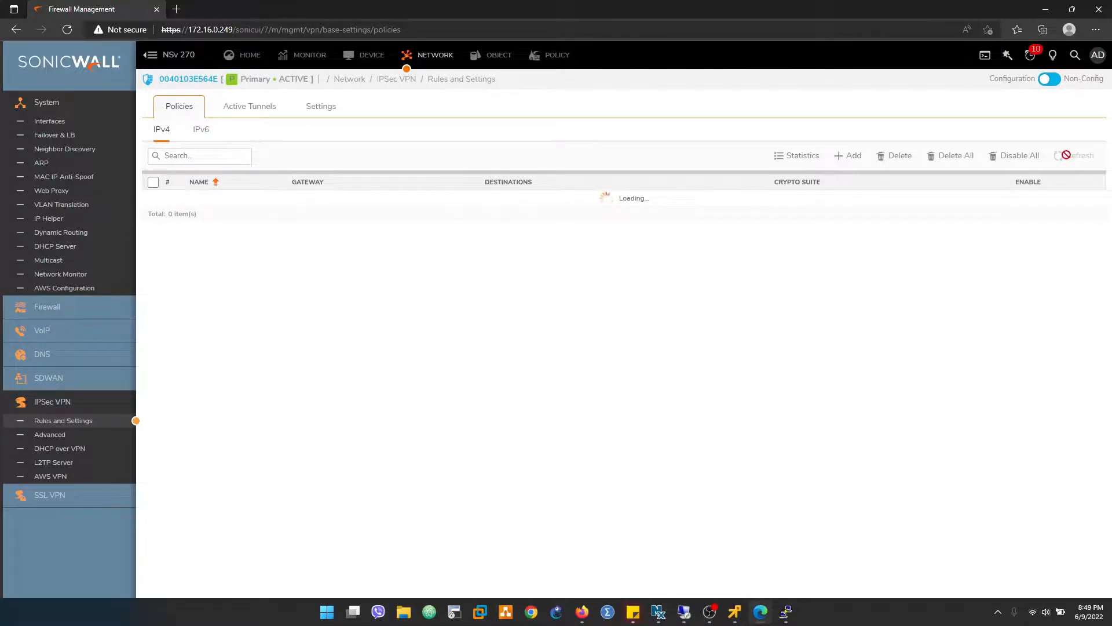
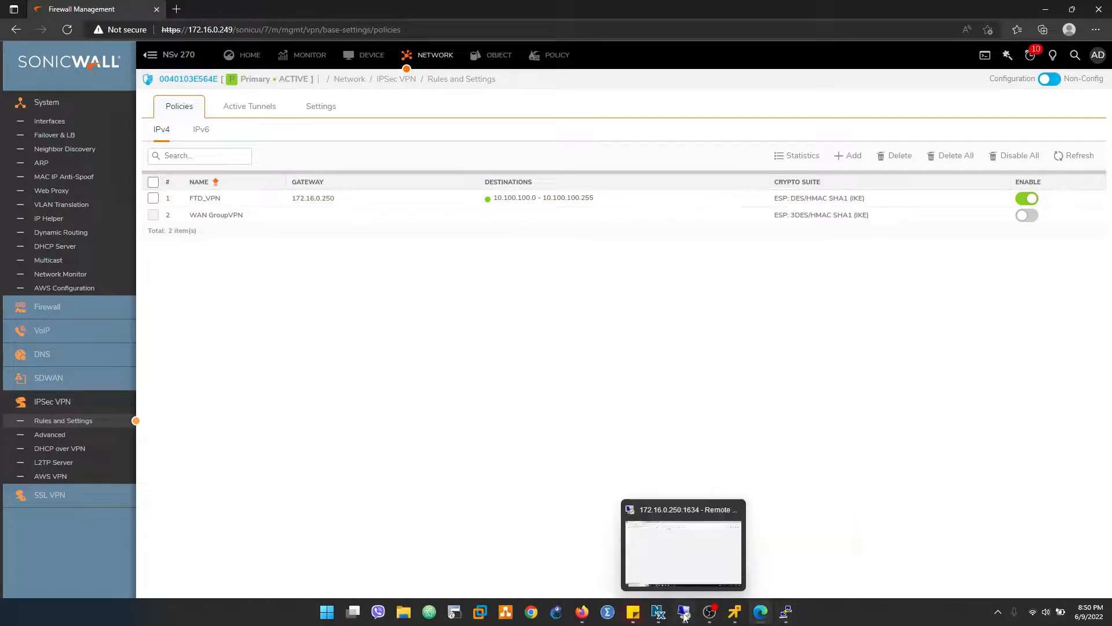
# - Switch to Firepower Management Center, expand SONIC_VPN, and examine the IPsec security association in its tunnel status
pyautogui.click(684, 573)
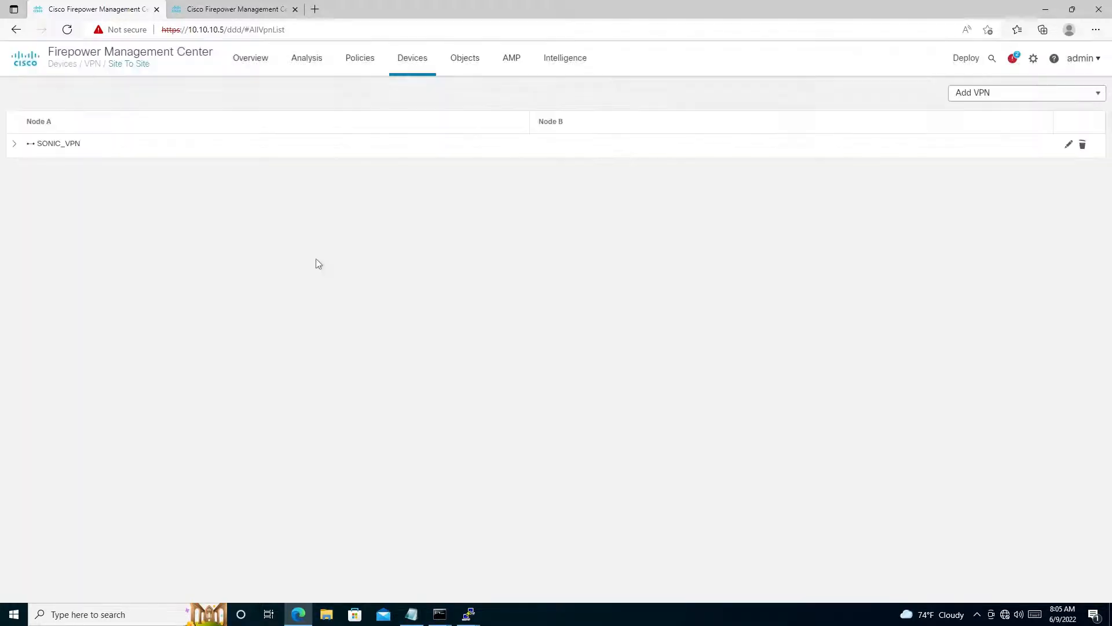
pyautogui.click(14, 144)
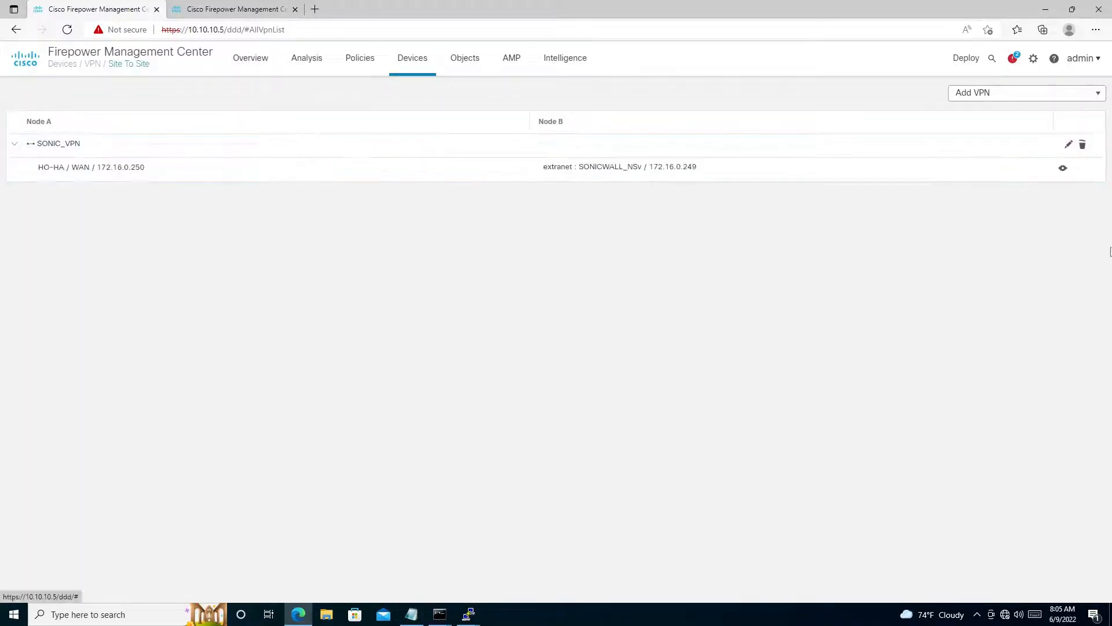
pyautogui.click(1064, 168)
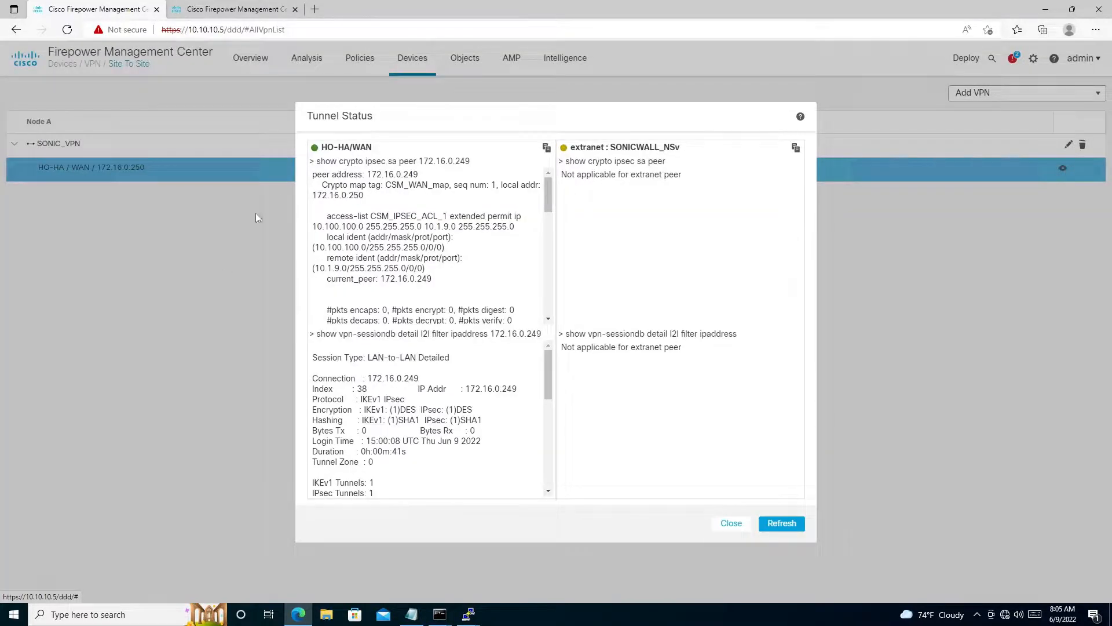
pyautogui.moveTo(317, 161); pyautogui.dragTo(476, 286)
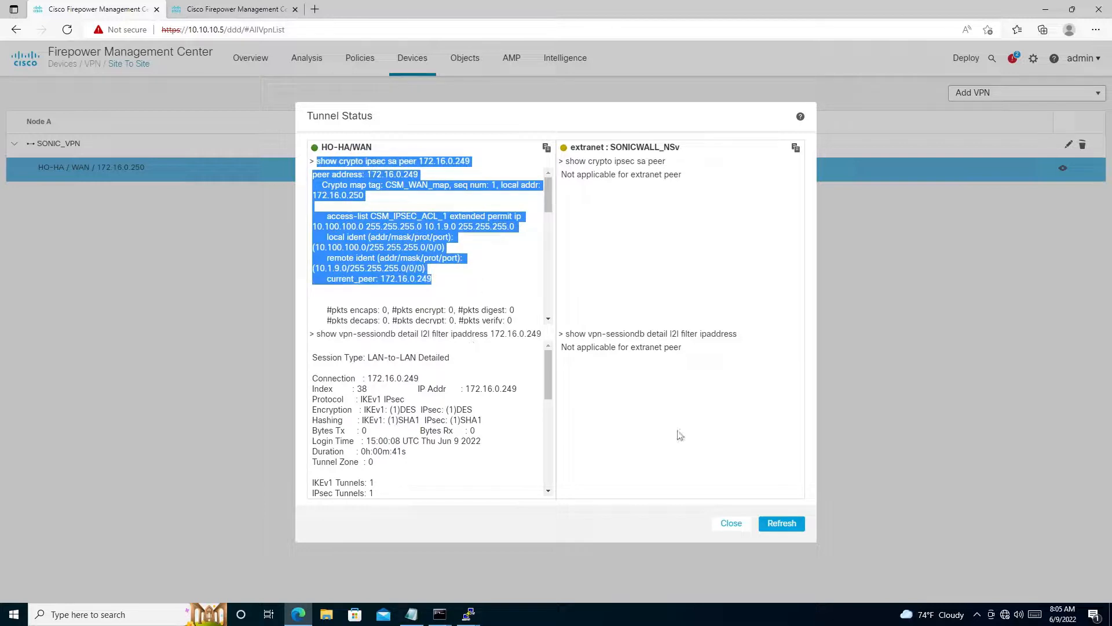
pyautogui.click(377, 199)
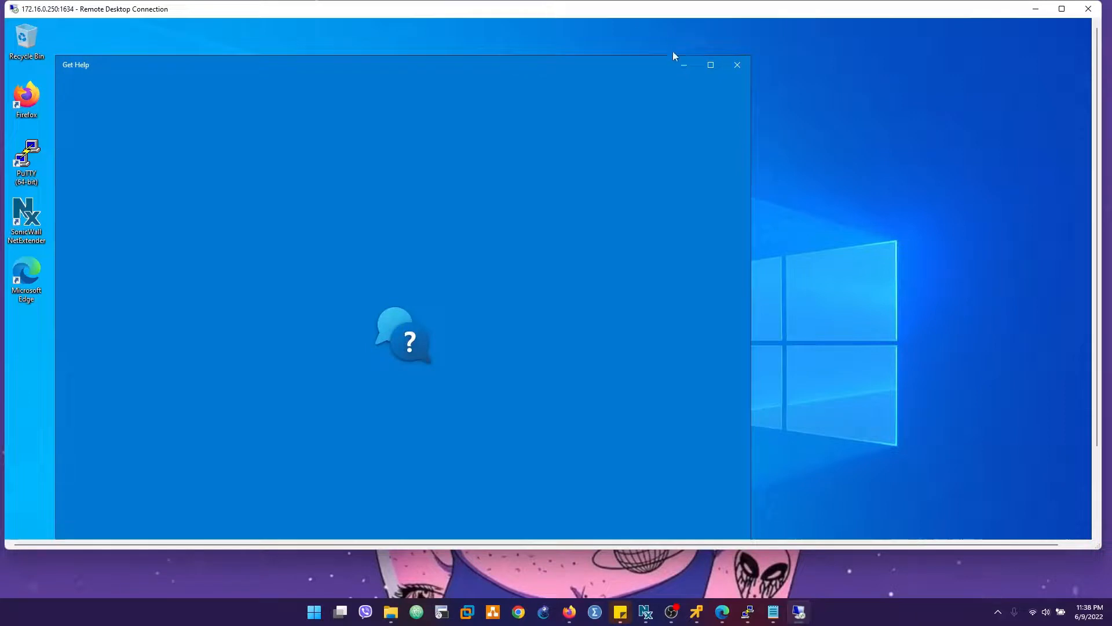
# - Close the Get Help window and bring the 172.16.0.250 remote desktop session to full screen
pyautogui.click(737, 64)
pyautogui.doubleClick(582, 8)
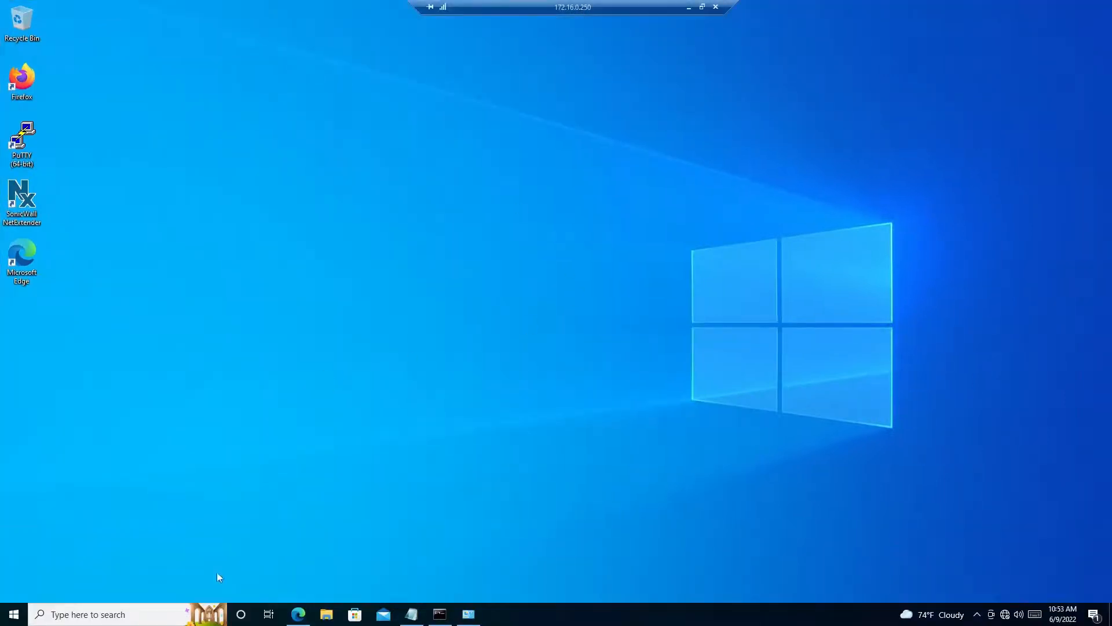
pyautogui.moveTo(451, 621)
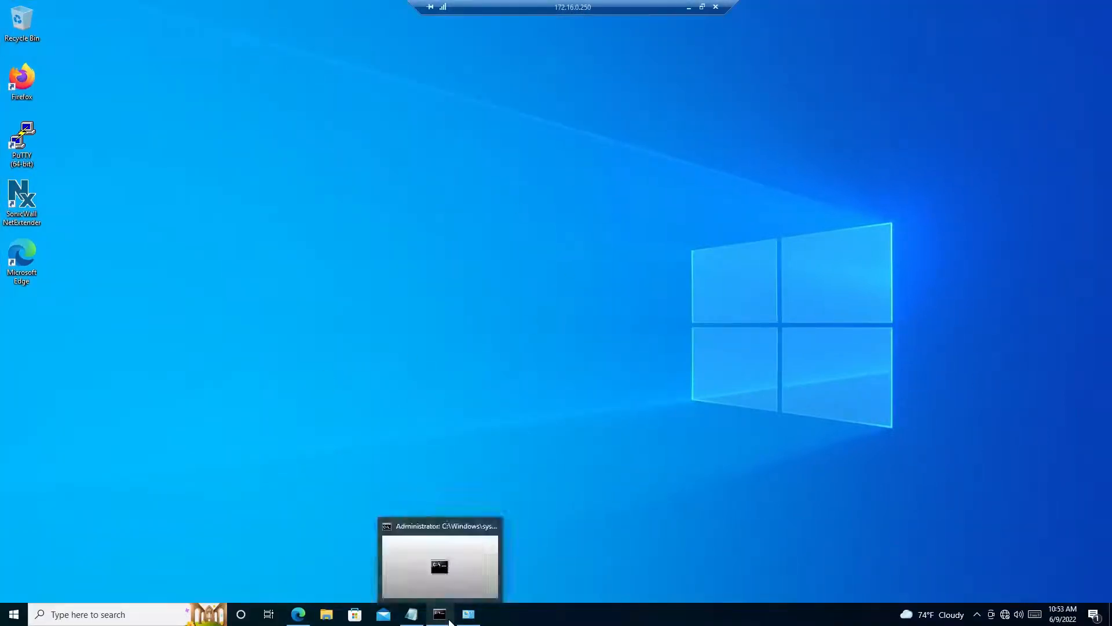
pyautogui.doubleClick(594, 6)
pyautogui.click(672, 612)
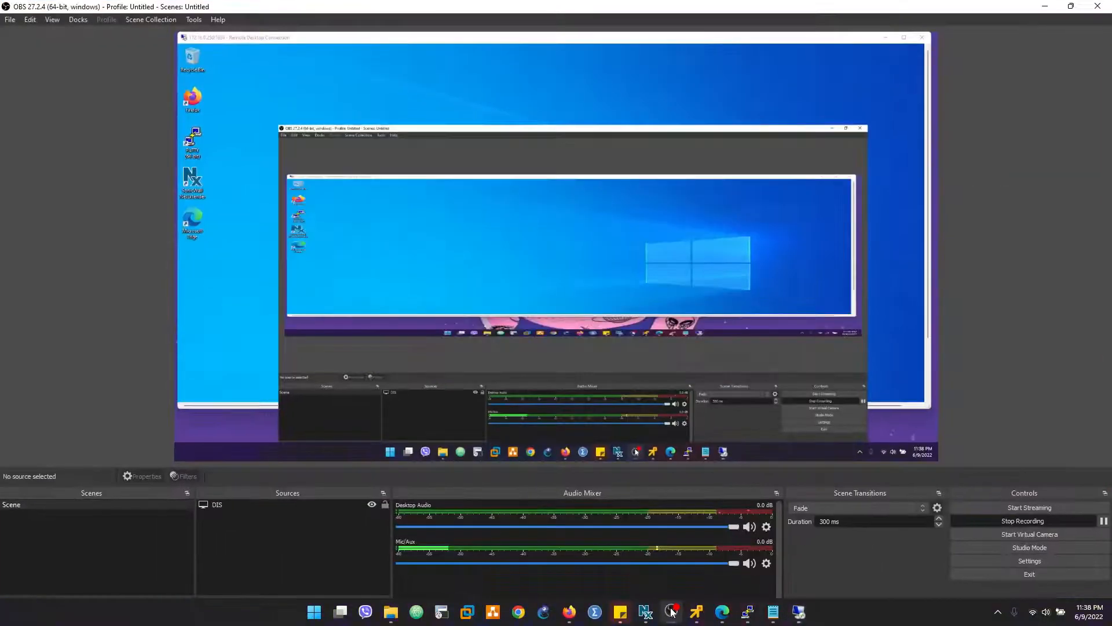
pyautogui.click(672, 612)
pyautogui.click(672, 612)
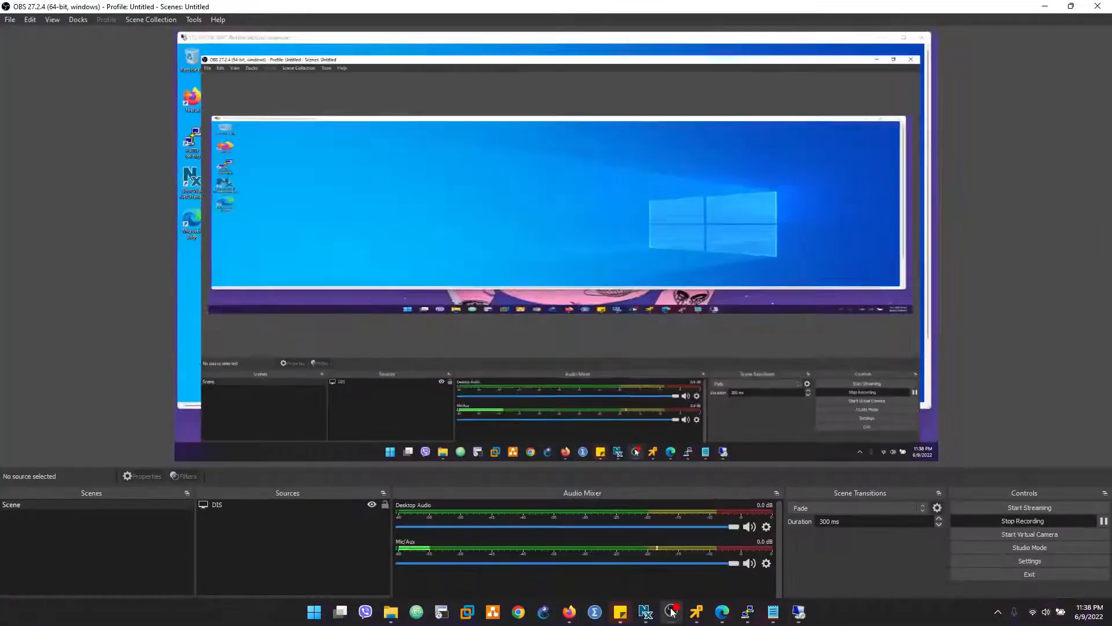
pyautogui.click(1038, 8)
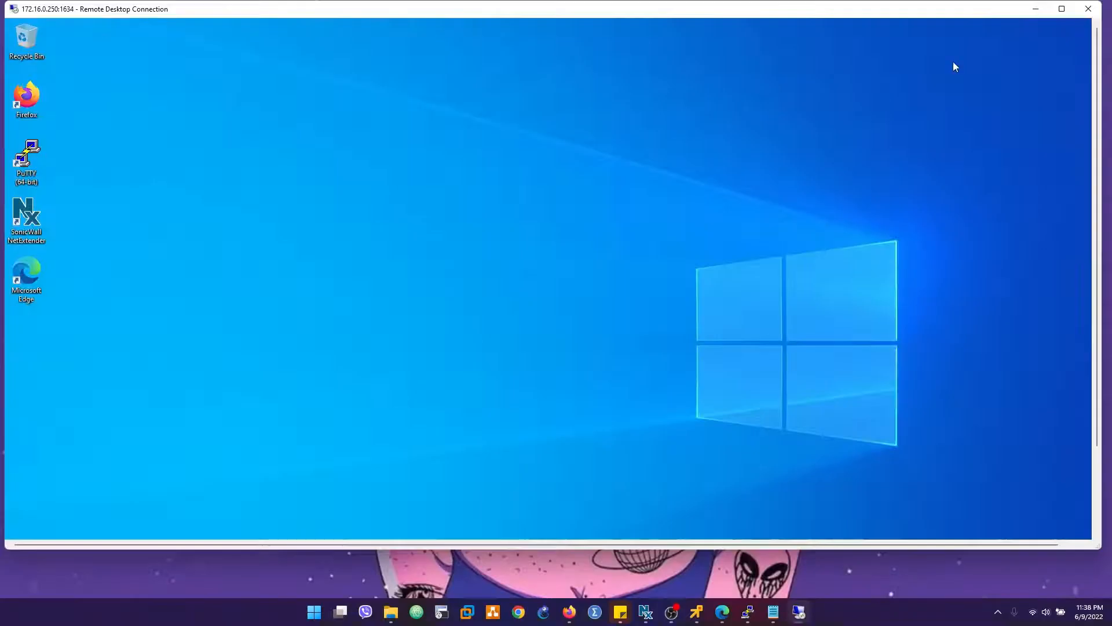
pyautogui.doubleClick(605, 9)
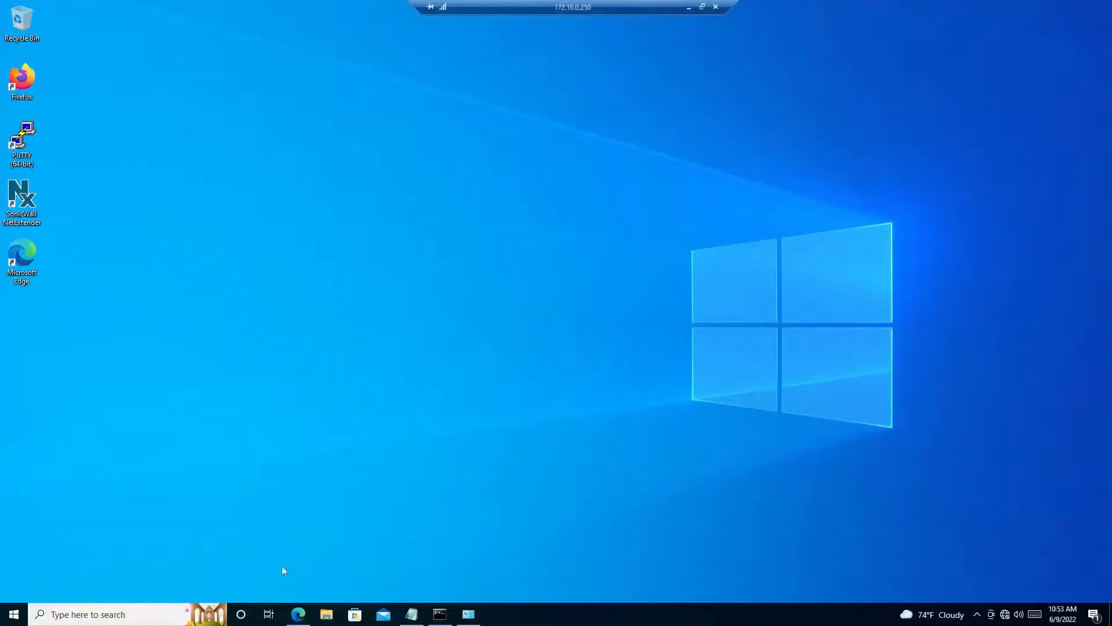
# - Check the Ethernet1 adapter's connection details in Network Connections, then close them
pyautogui.click(470, 614)
pyautogui.click(470, 615)
pyautogui.click(445, 616)
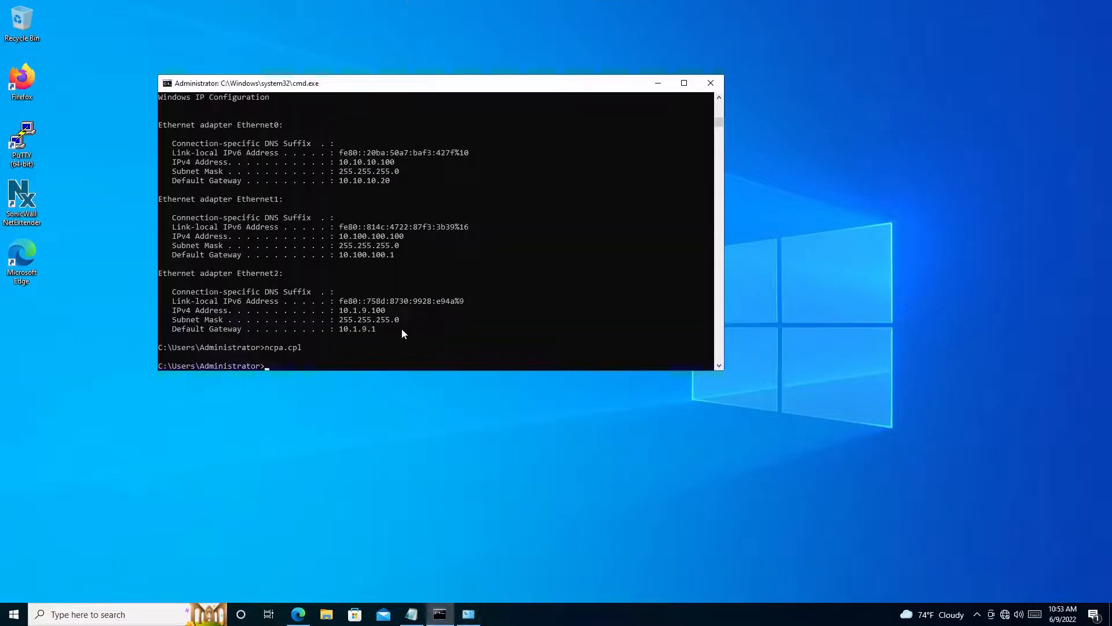
pyautogui.click(440, 614)
pyautogui.click(464, 616)
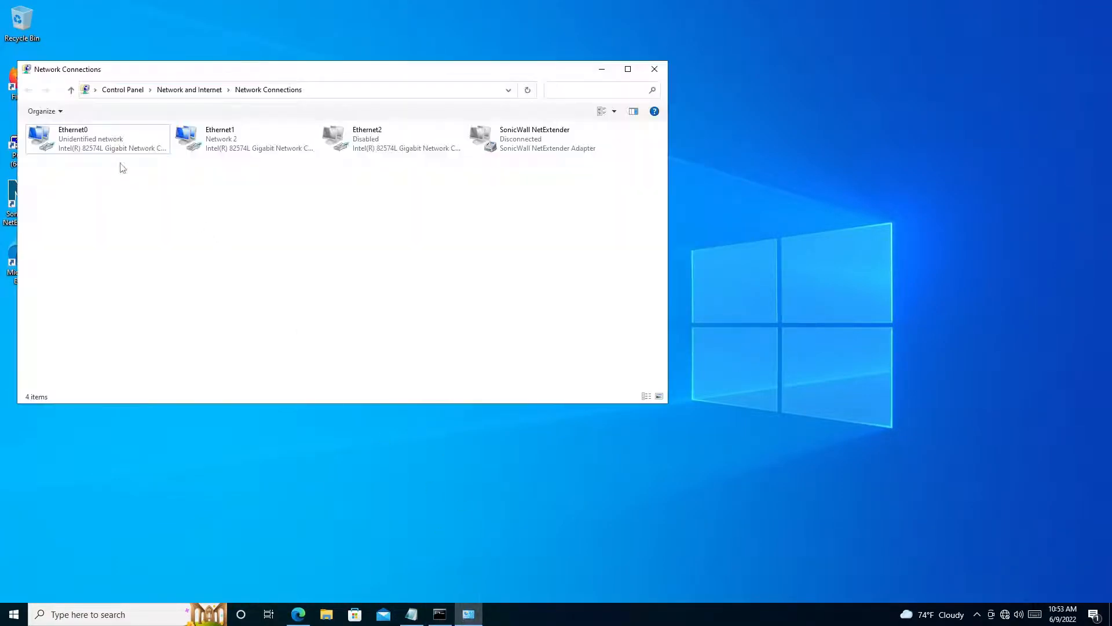
pyautogui.doubleClick(234, 147)
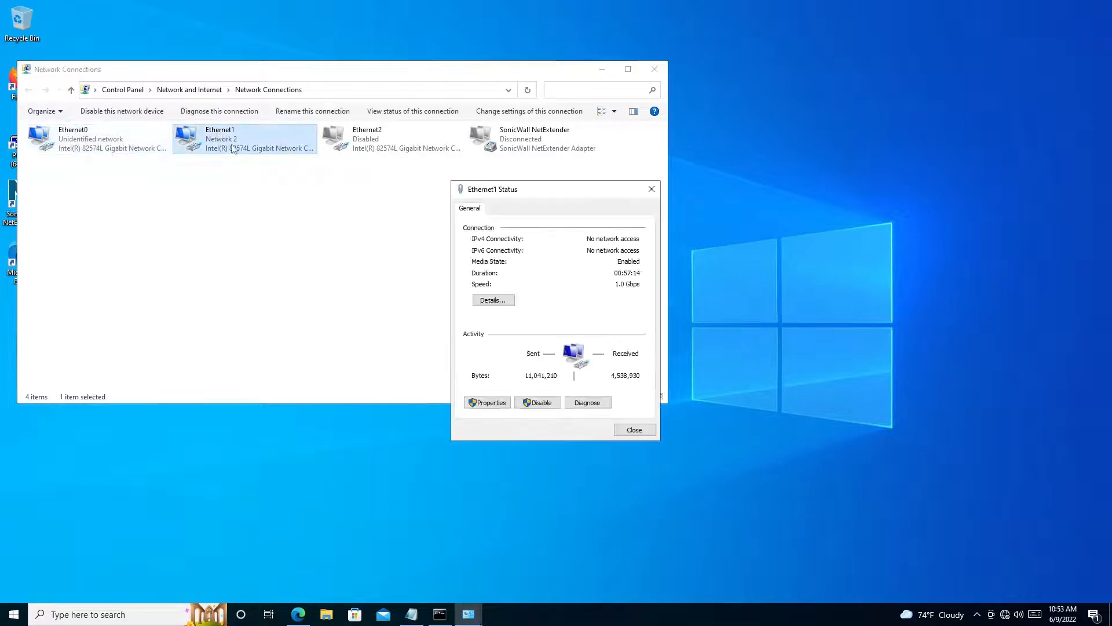
pyautogui.click(493, 299)
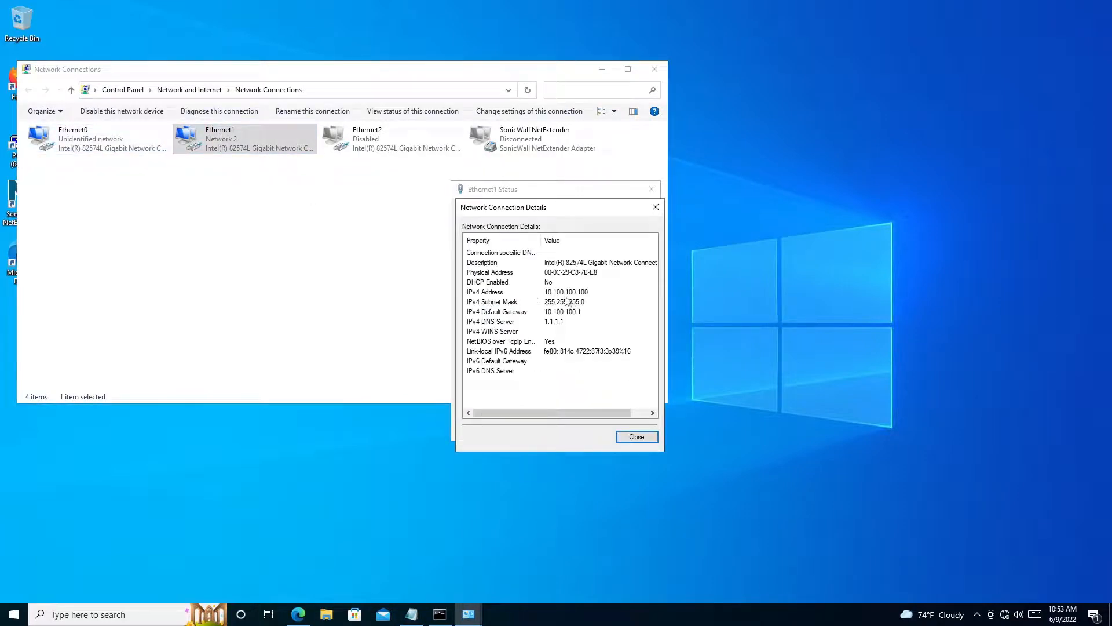
pyautogui.click(636, 436)
pyautogui.click(626, 432)
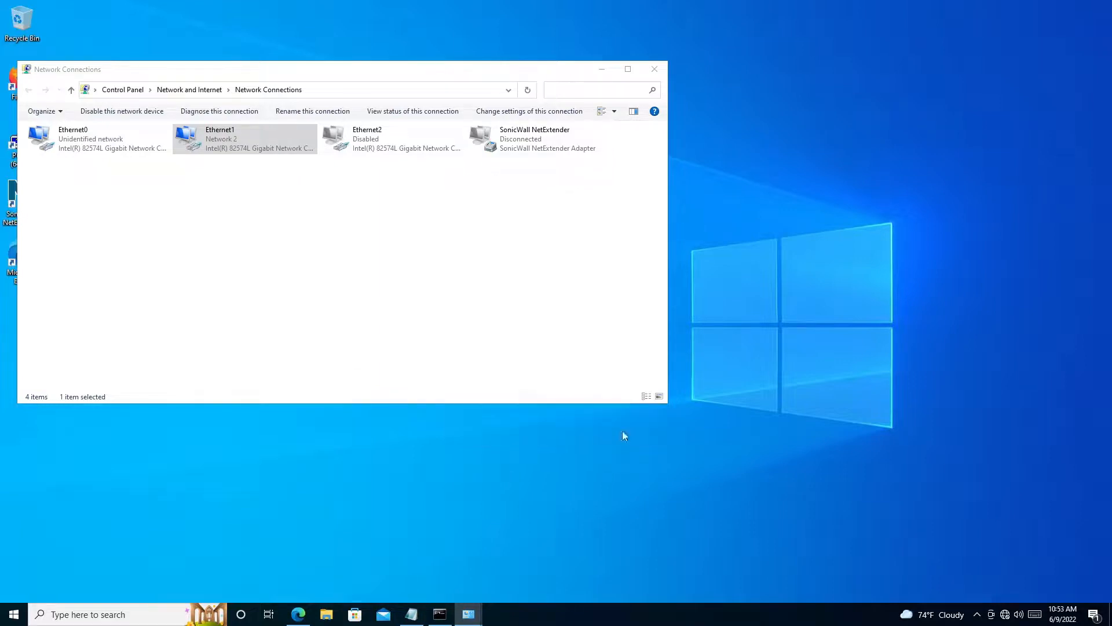
# - Ping the Ethernet1 gateway 10.100.100.1 from the Administrator command prompt
pyautogui.click(443, 614)
pyautogui.click(360, 313)
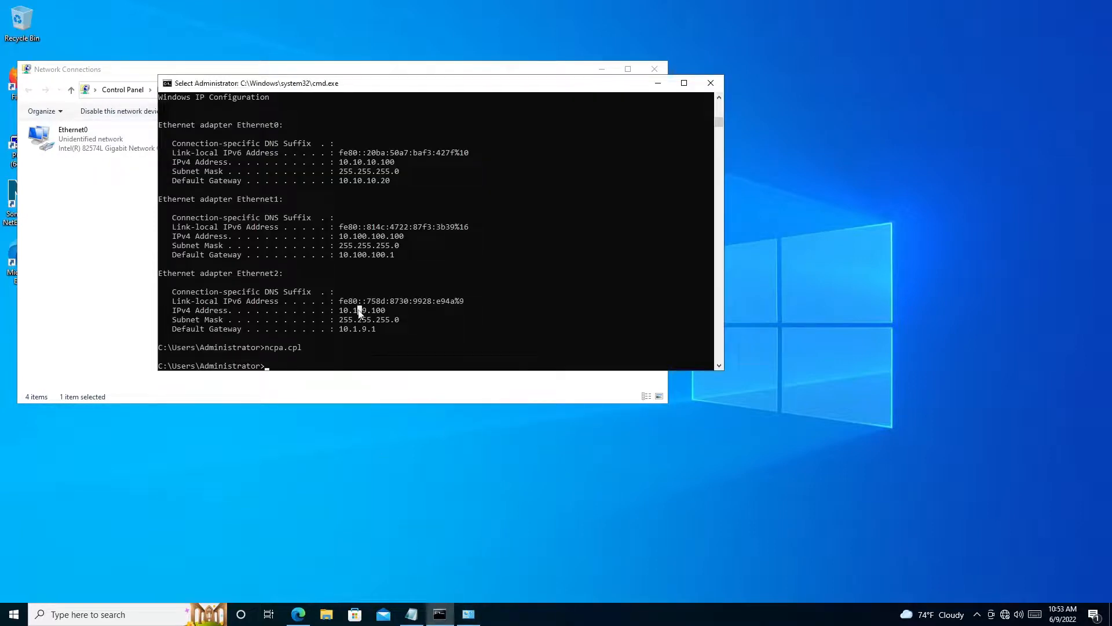
pyautogui.press('Escape')
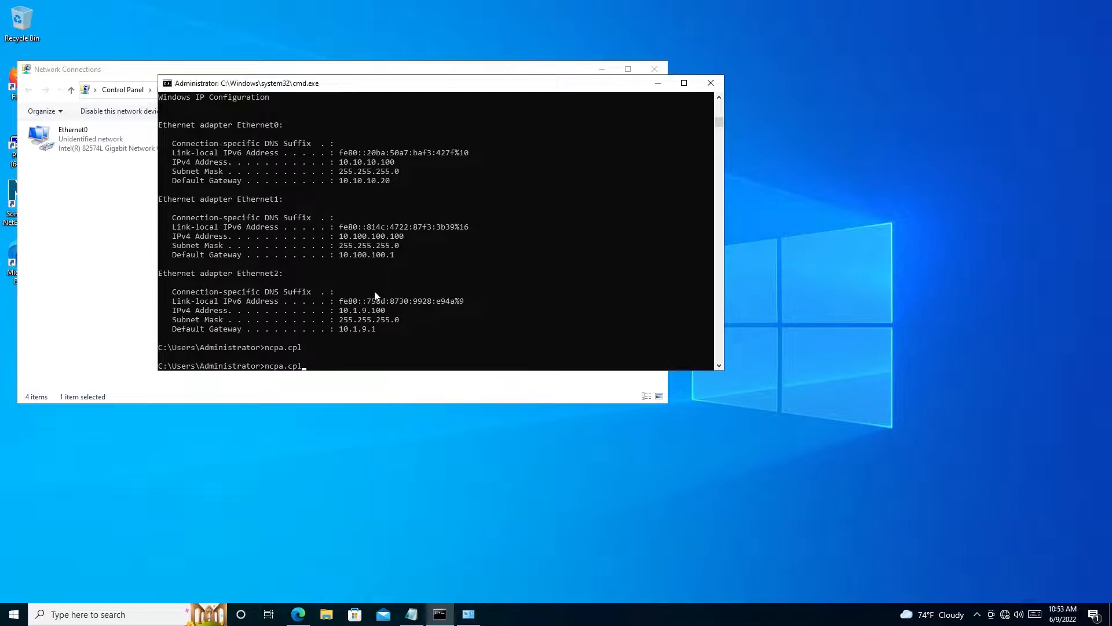
pyautogui.press('Up')
pyautogui.press('BackSpace')
pyautogui.press('BackSpace')
pyautogui.press('BackSpace')
pyautogui.press('BackSpace')
pyautogui.press('BackSpace')
pyautogui.press('BackSpace')
pyautogui.press('BackSpace')
pyautogui.press('BackSpace')
pyautogui.write('ping 10.100.100.')
pyautogui.press('Return')
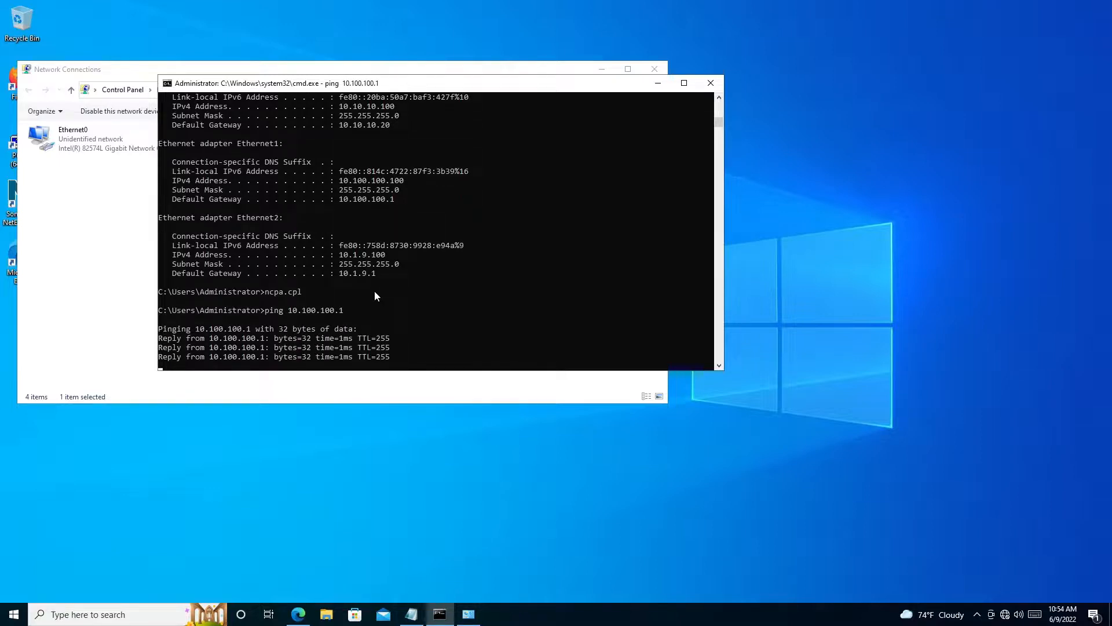
pyautogui.press('Return')
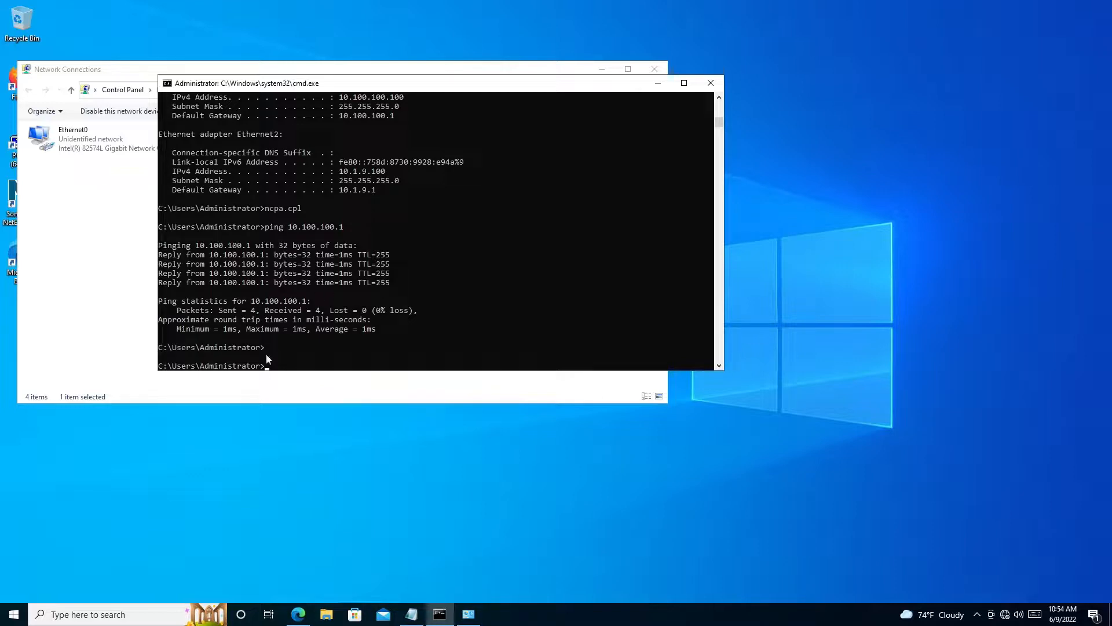
# - Start a continuous ping to 10.1.9.100 using the -t option
pyautogui.click(277, 330)
pyautogui.press('Escape')
pyautogui.write('ping 10.1.9.100')
pyautogui.press('Return')
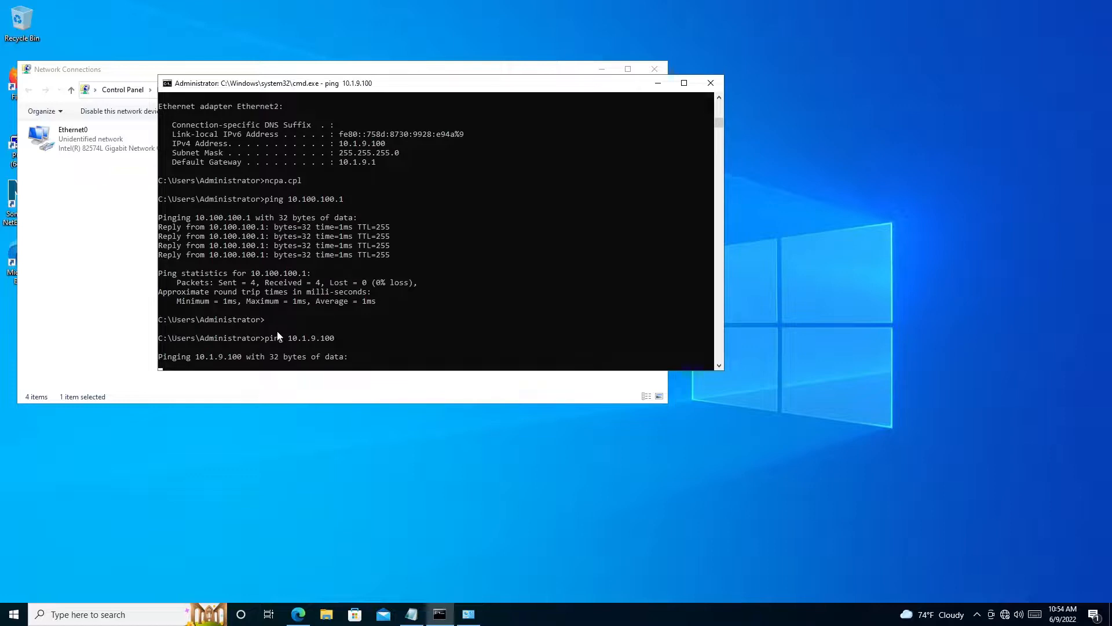
pyautogui.hotkey('ctrl', 'c')
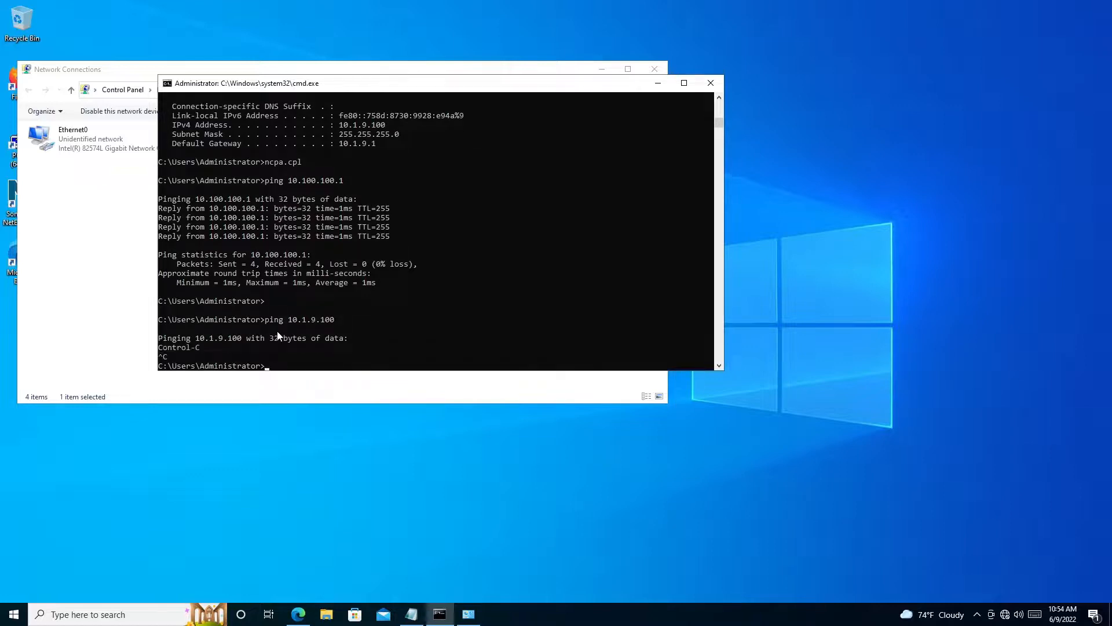
pyautogui.press('Up')
pyautogui.write('-t')
pyautogui.press('Return')
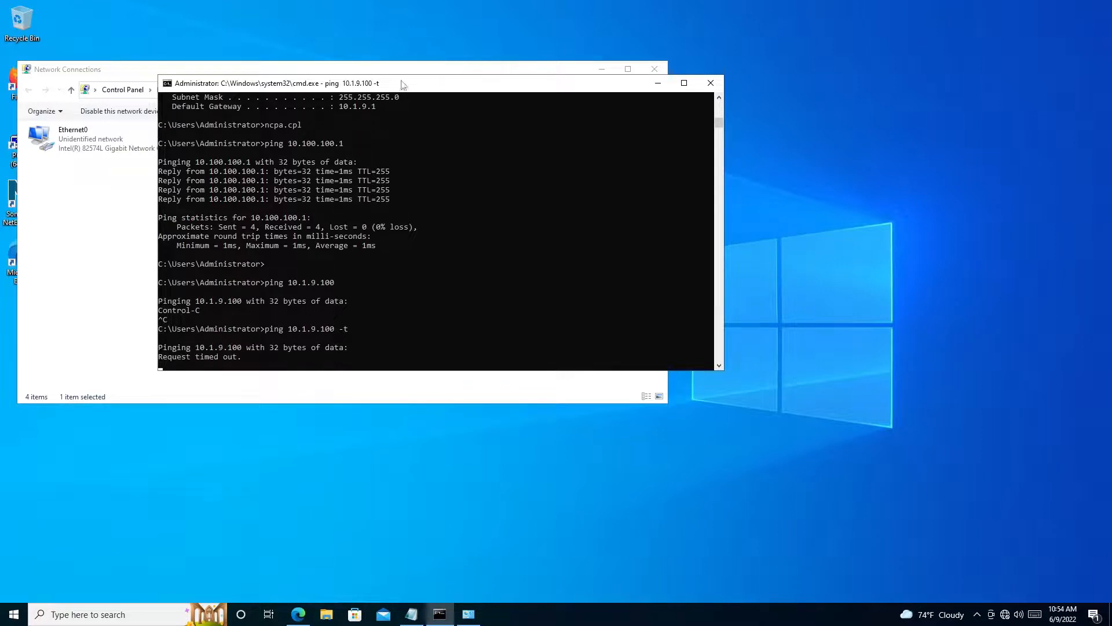
# - Switch to the XP-test virtual machine in VMware Remote Console and start a continuous ping to 10.100.100.100 with the -t option
pyautogui.click(686, 5)
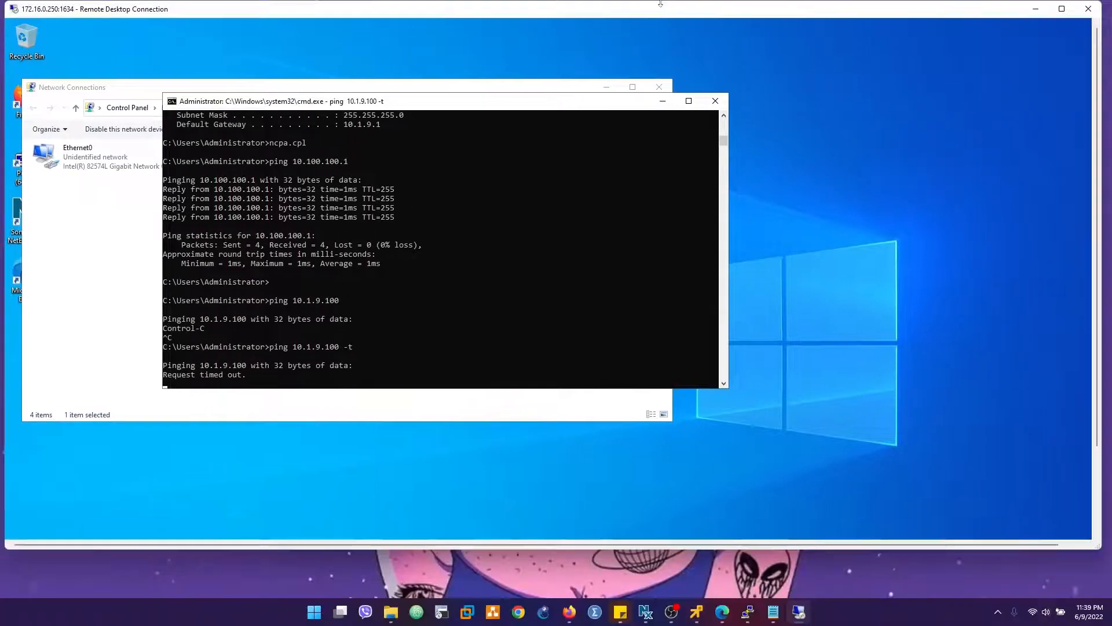
pyautogui.moveTo(697, 612)
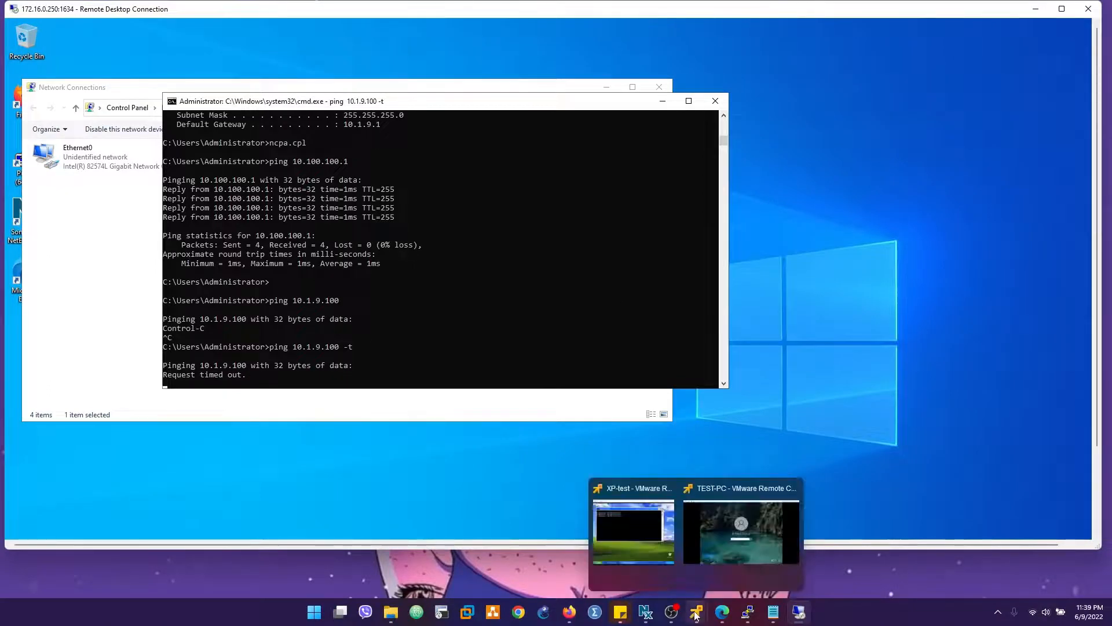
pyautogui.click(655, 528)
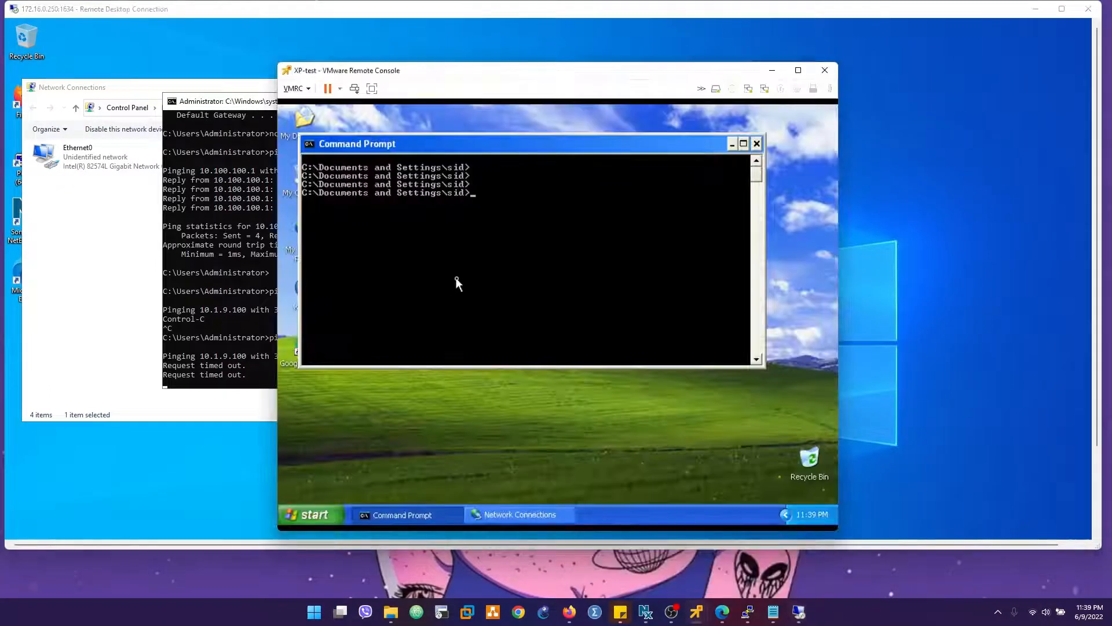
pyautogui.write('ping 10.100.')
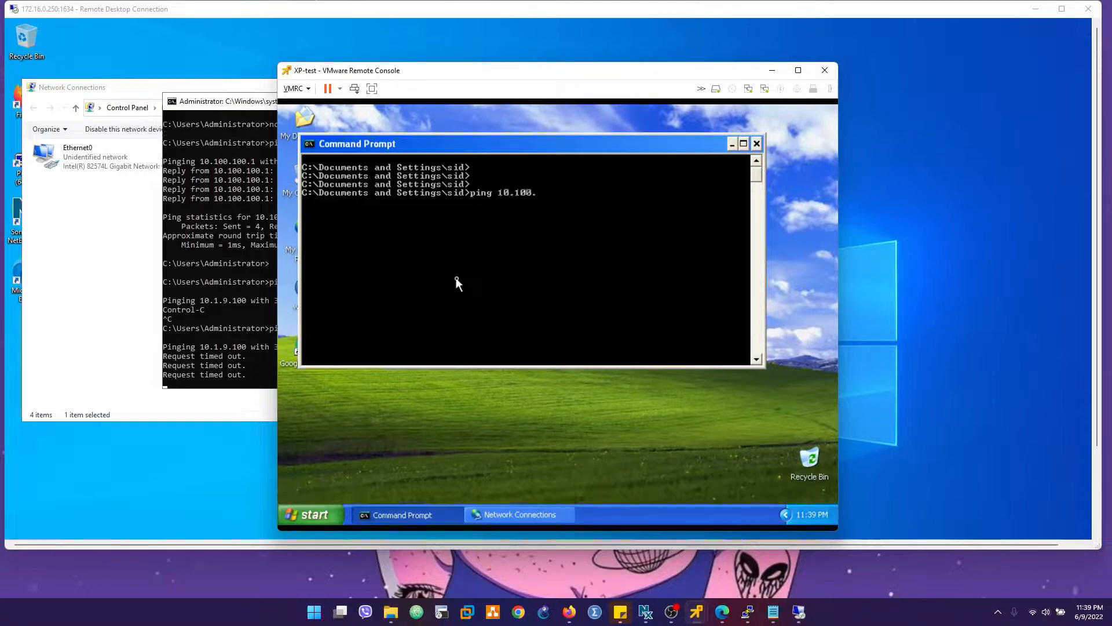
pyautogui.write('100.100')
pyautogui.write(' -t')
pyautogui.press('Return')
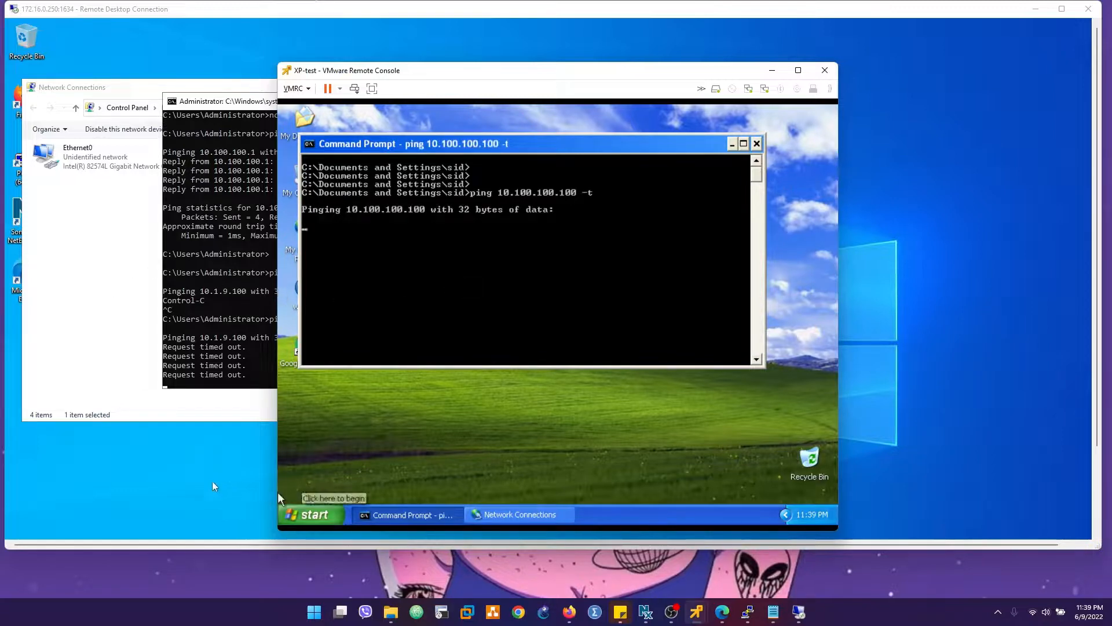
# - Return to Firepower Management Center in the full-screen remote session and refresh the SONIC_VPN tunnel status twice
pyautogui.click(200, 16)
pyautogui.doubleClick(200, 13)
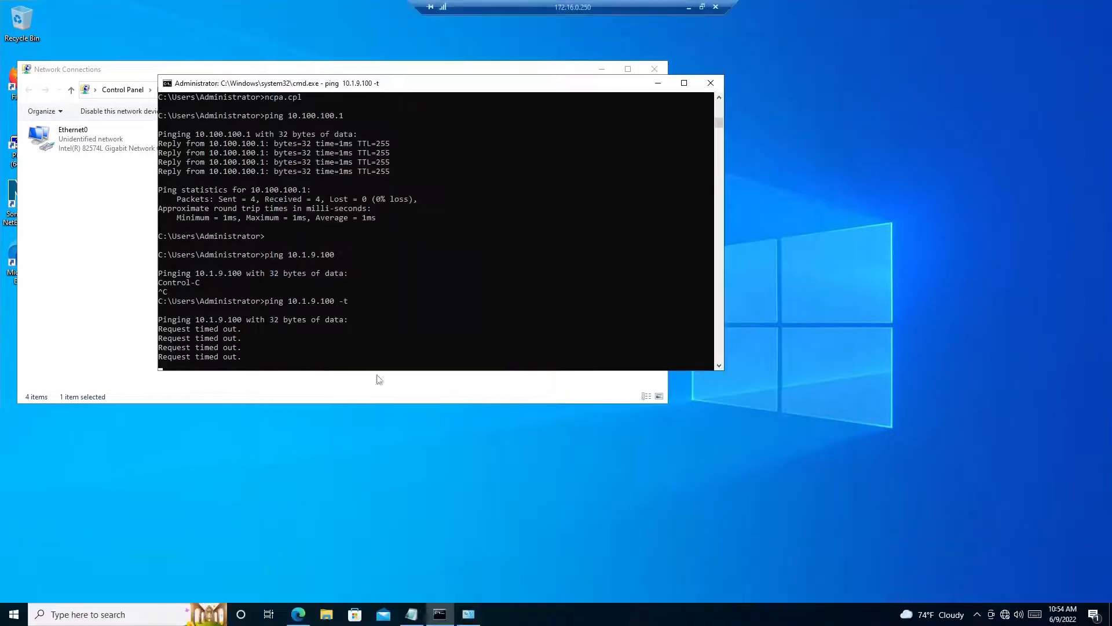
pyautogui.click(297, 616)
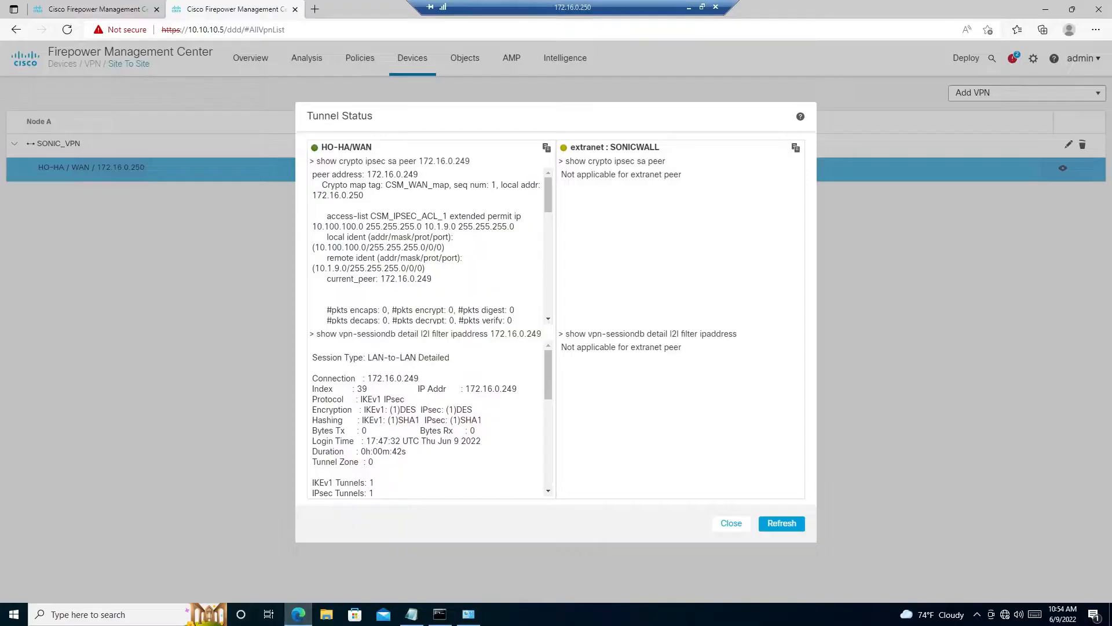
pyautogui.click(780, 529)
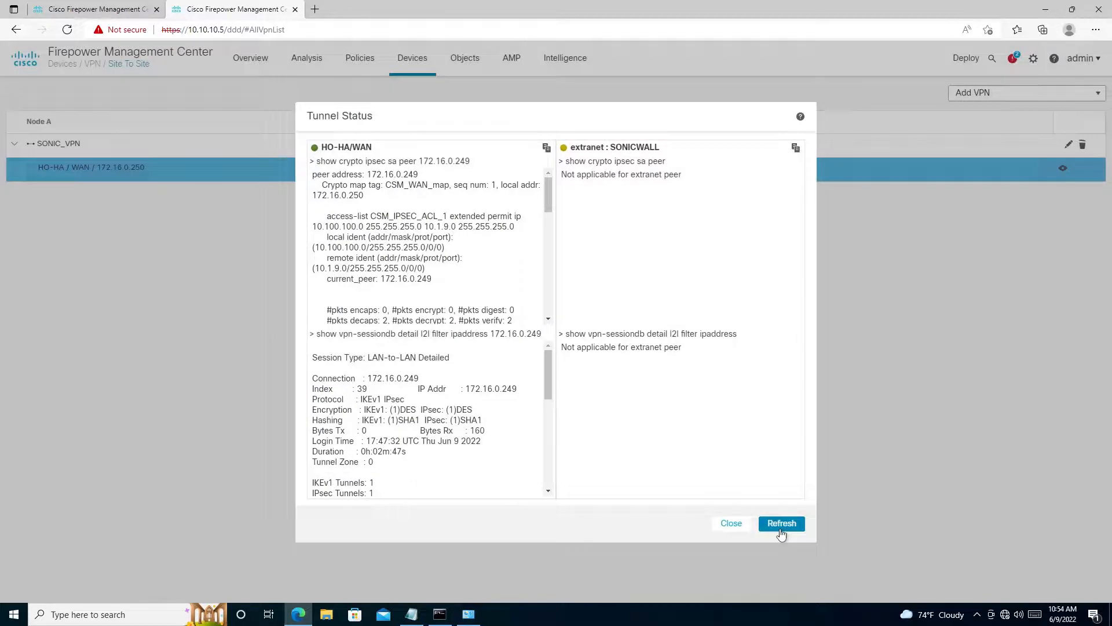
pyautogui.click(779, 529)
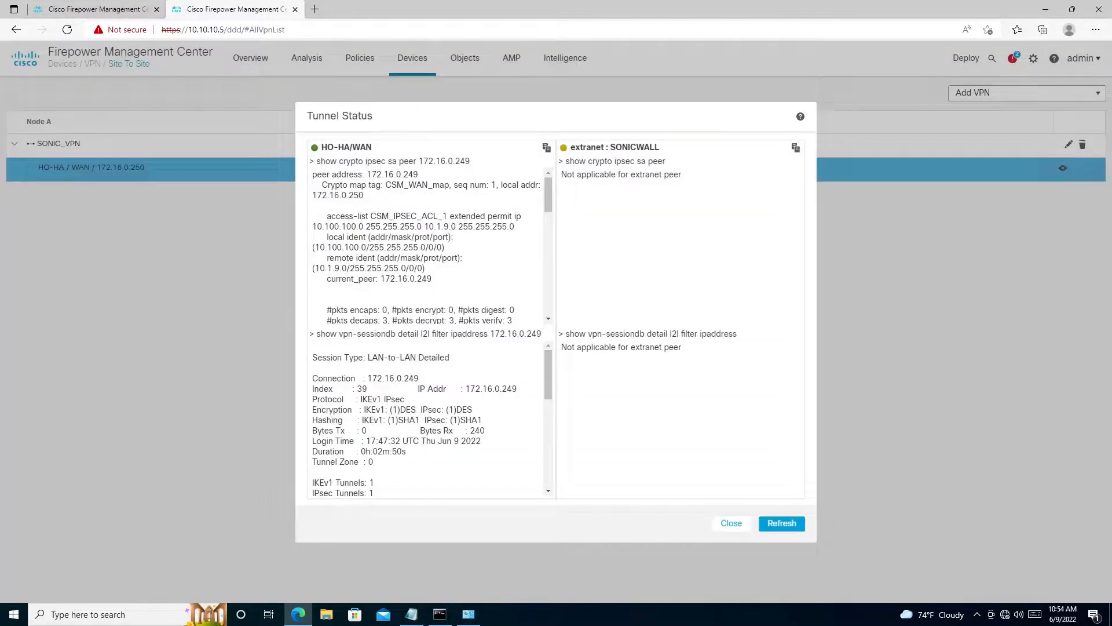
# - Examine the encaps and decaps packet counters in the tunnel's IPsec security association output
pyautogui.scroll(-1, 429, 243)
pyautogui.moveTo(327, 286); pyautogui.dragTo(399, 287)
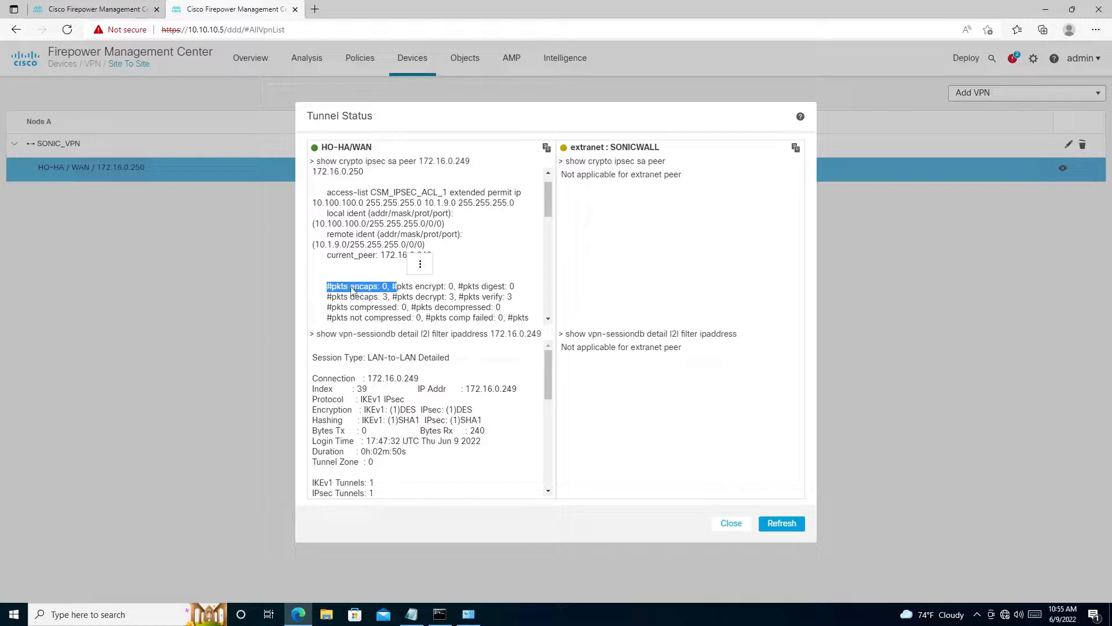
pyautogui.hotkey('ctrl', 'c')
pyautogui.click(351, 298)
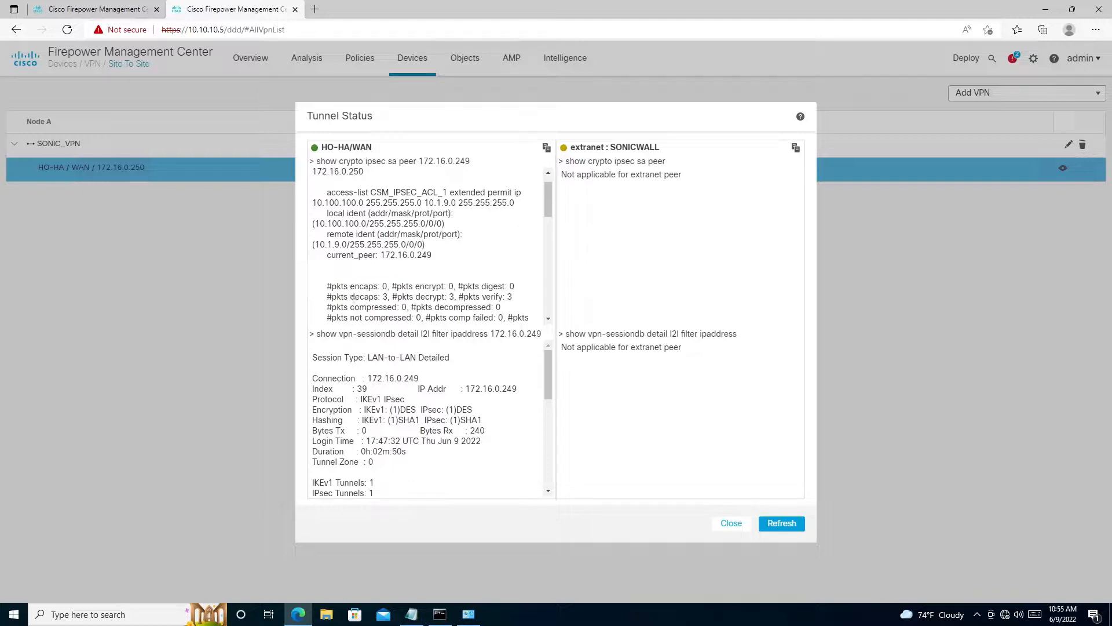
pyautogui.moveTo(326, 297); pyautogui.dragTo(388, 297)
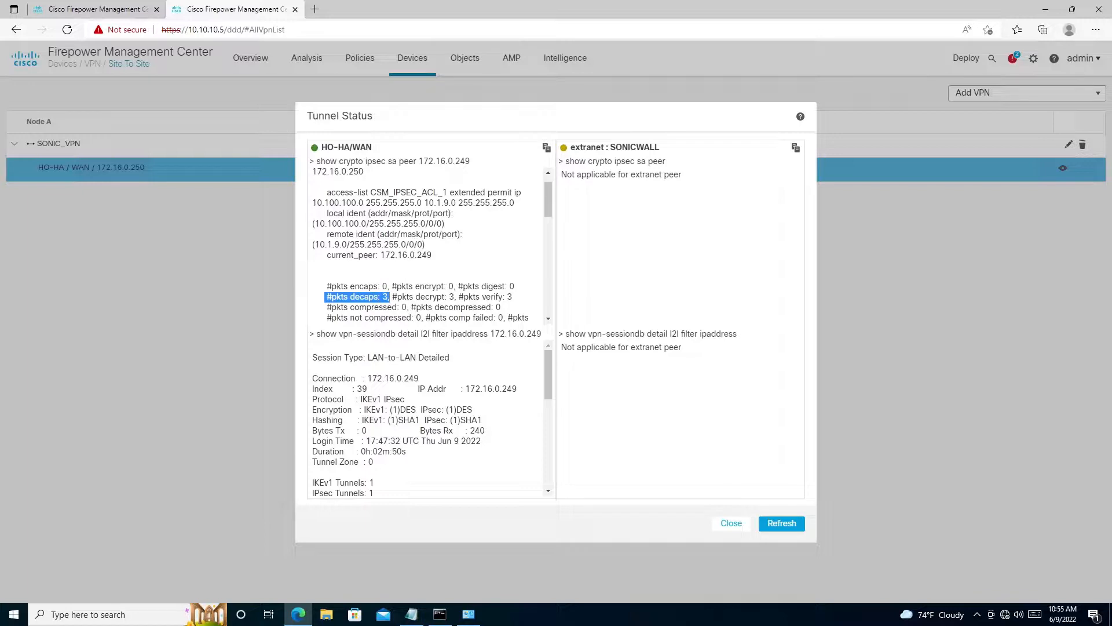
pyautogui.click(396, 299)
# - Compare the decaps and encaps packet counter lines for peer 172.16.0.249 and refresh the tunnel status
pyautogui.moveTo(514, 298); pyautogui.dragTo(325, 297)
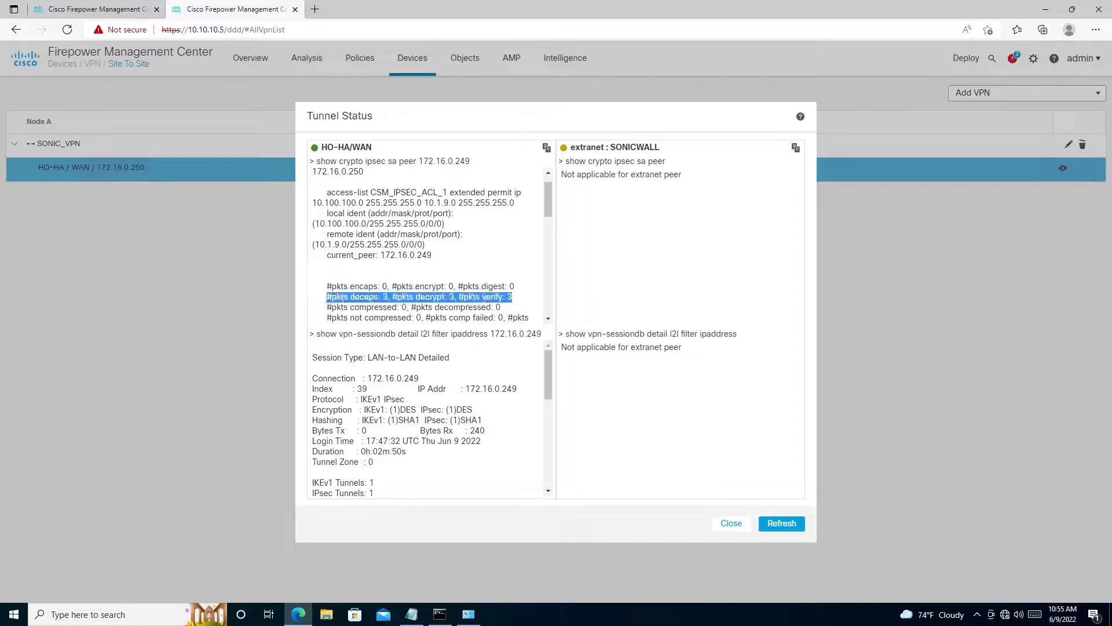
pyautogui.click(329, 295)
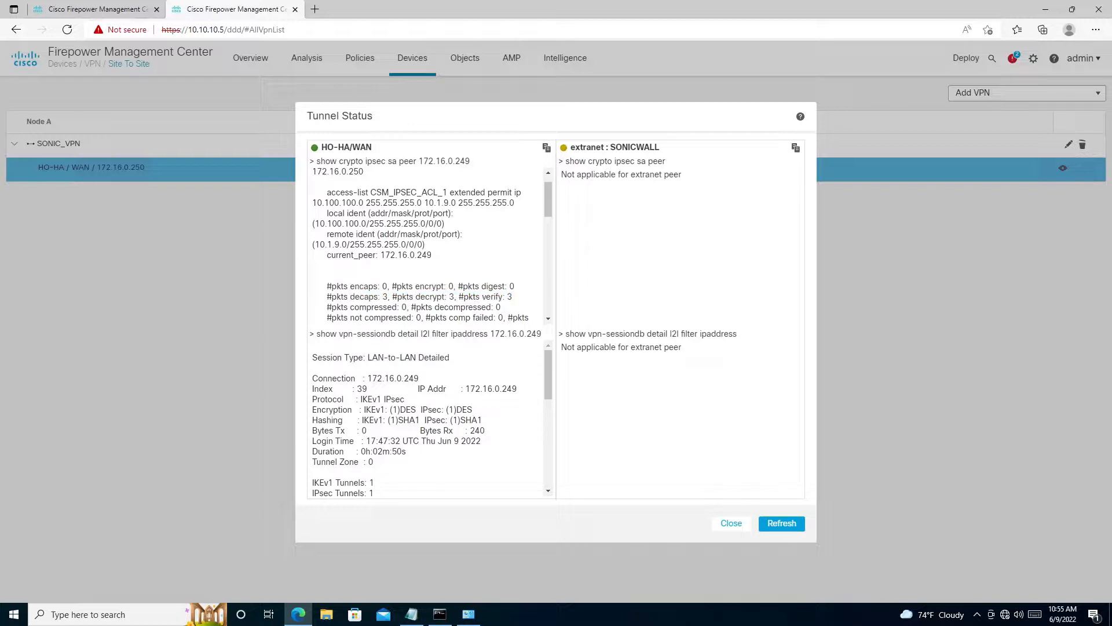
pyautogui.moveTo(328, 287); pyautogui.dragTo(514, 286)
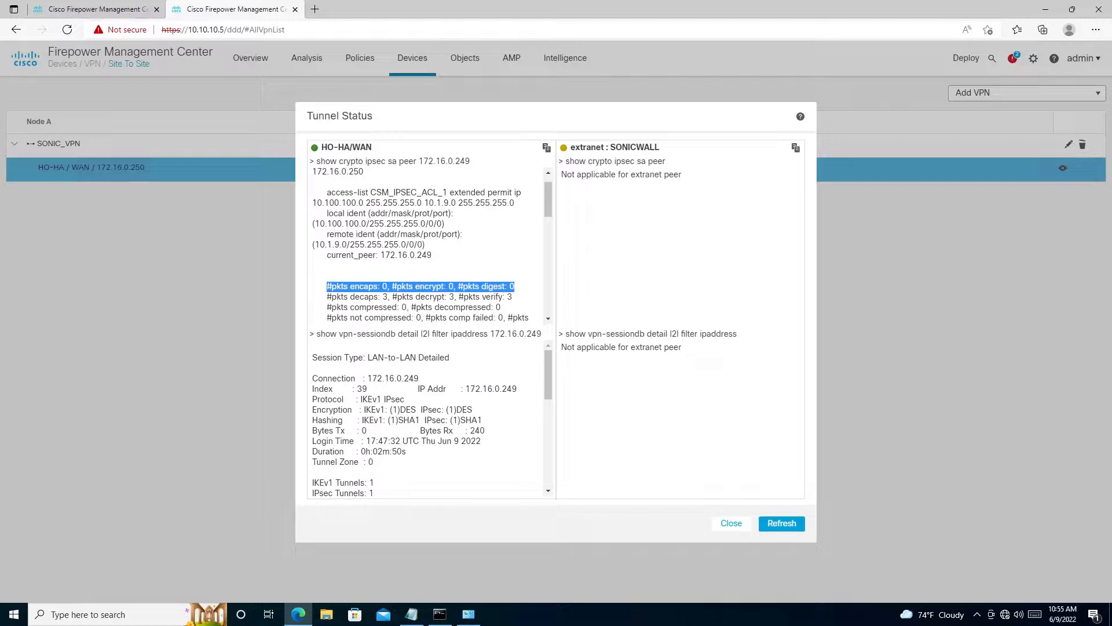
pyautogui.click(379, 299)
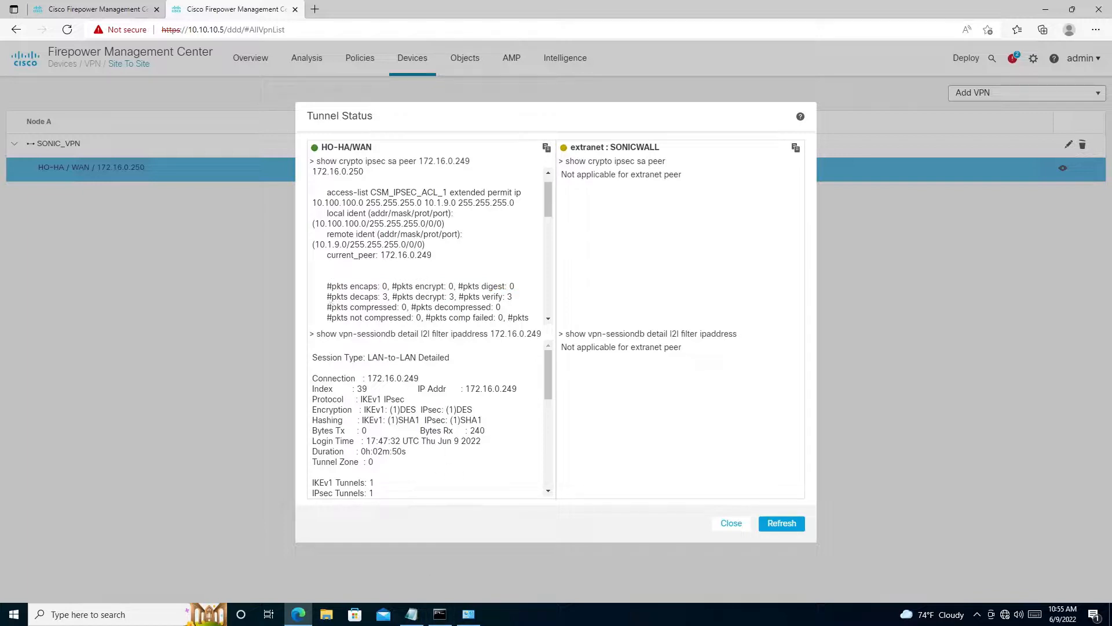
pyautogui.moveTo(325, 297); pyautogui.dragTo(513, 298)
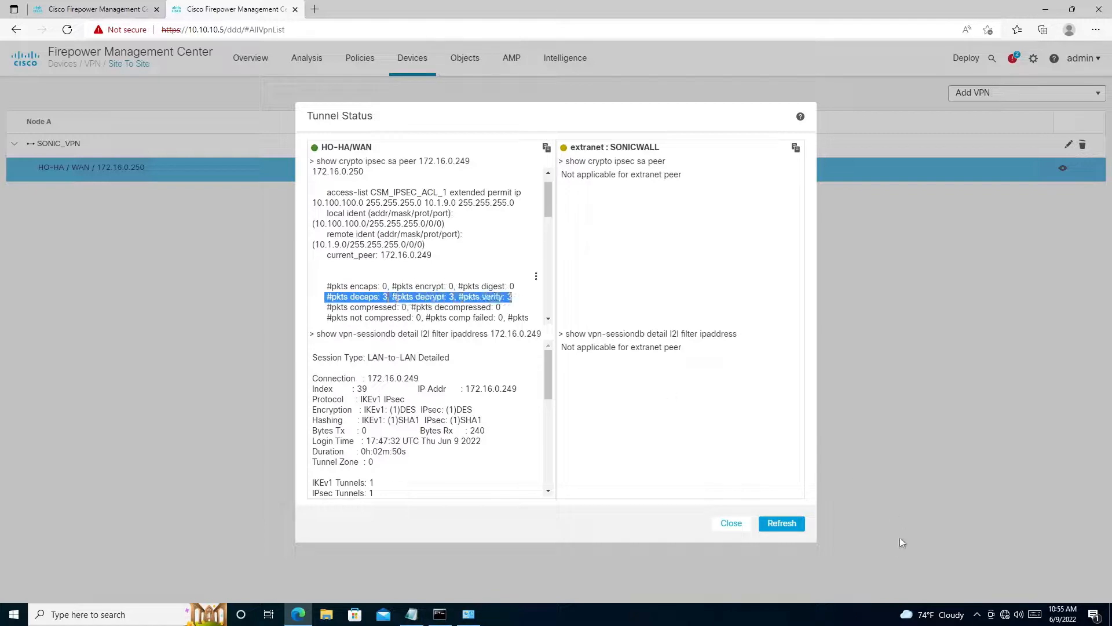
pyautogui.click(784, 526)
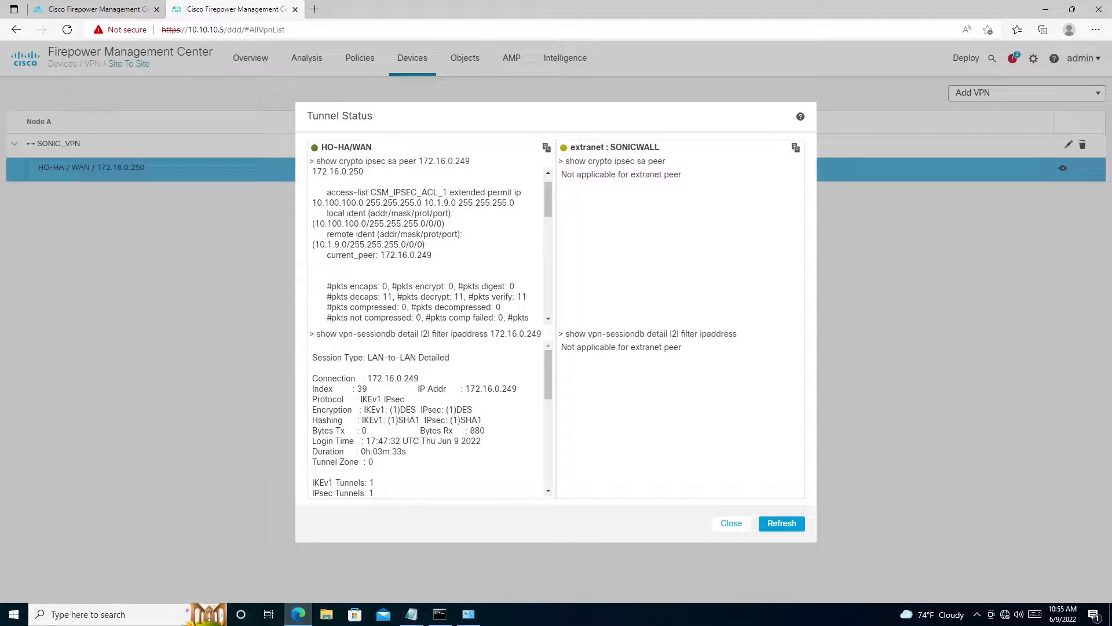
# - Launch PuTTY and open an SSH session to 10.10.10.2
pyautogui.click(163, 616)
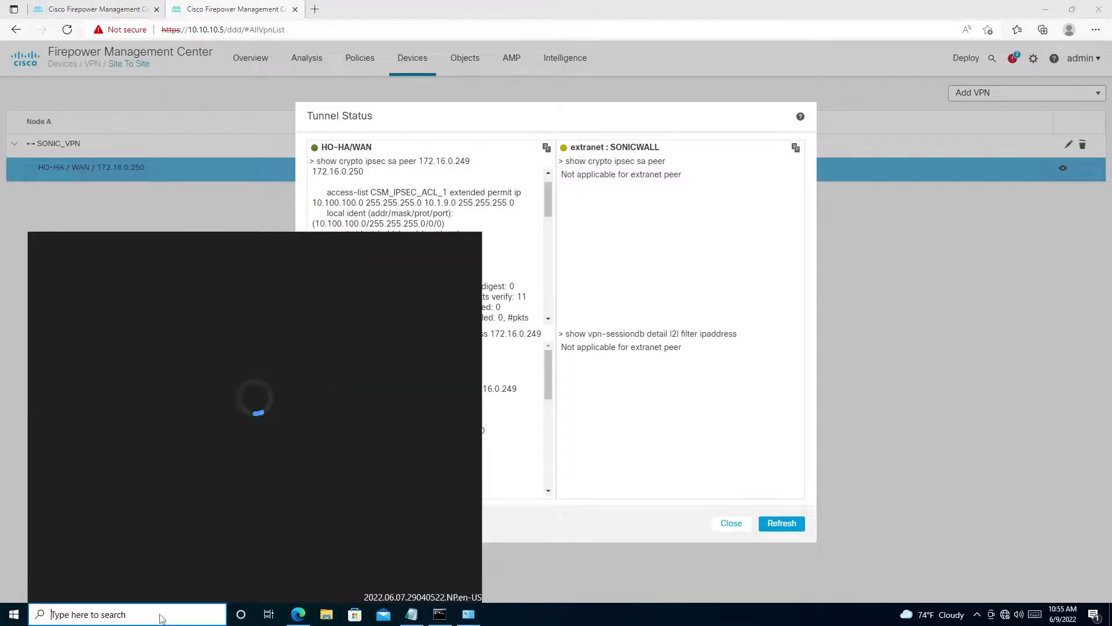
pyautogui.write('putty')
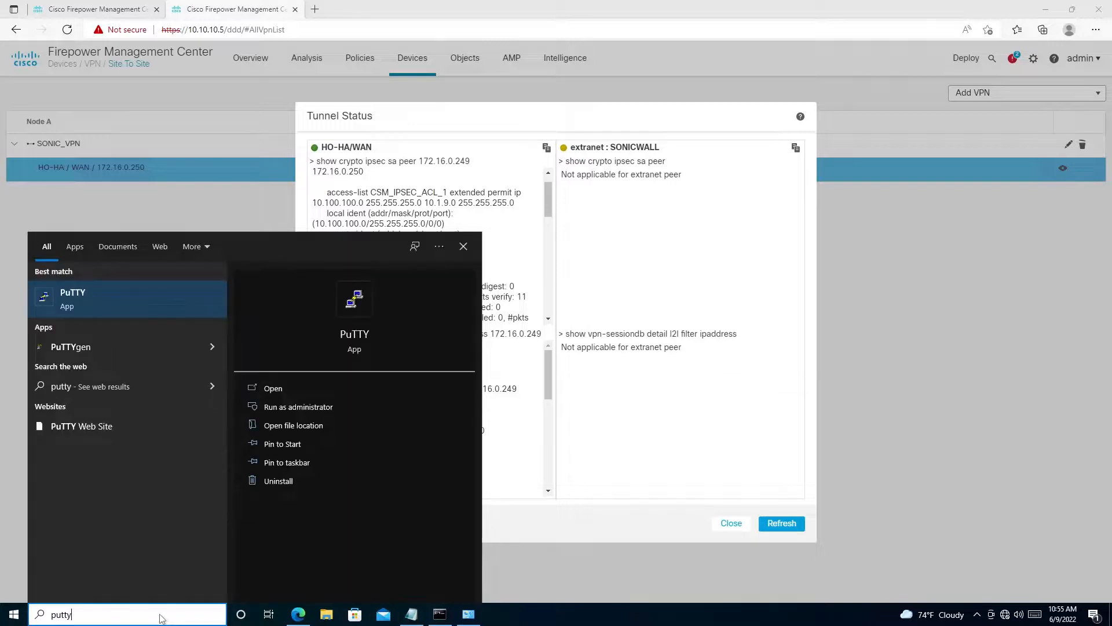
pyautogui.press('Return')
pyautogui.write('1')
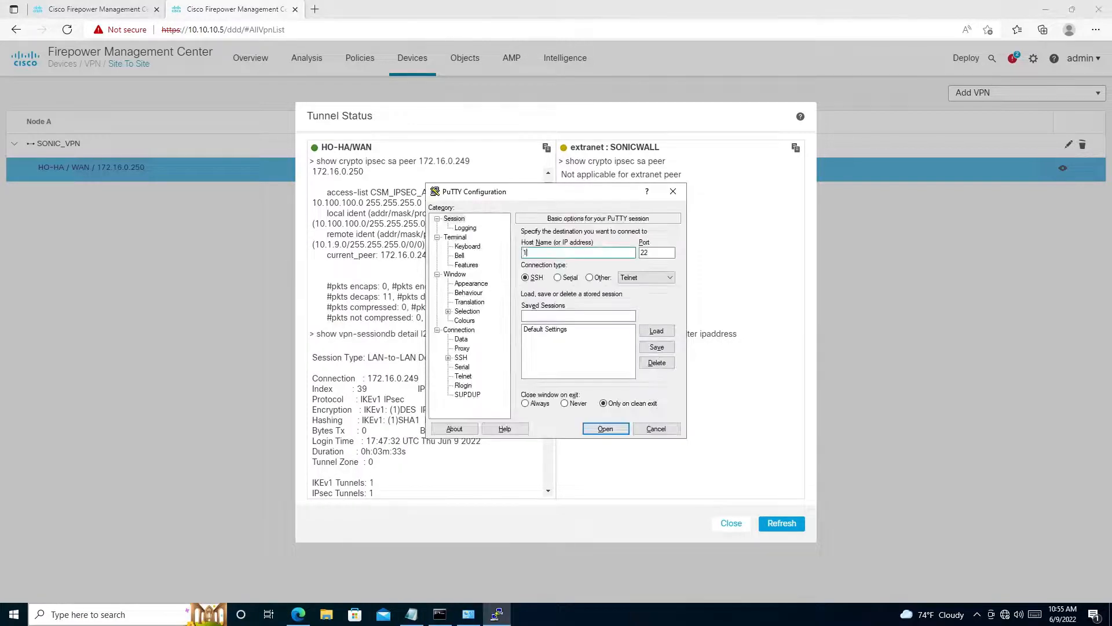
pyautogui.write('0.10.10.2')
pyautogui.press('Return')
# - Log in to the FTD as admin with the account password and maximize the terminal window
pyautogui.write('admin')
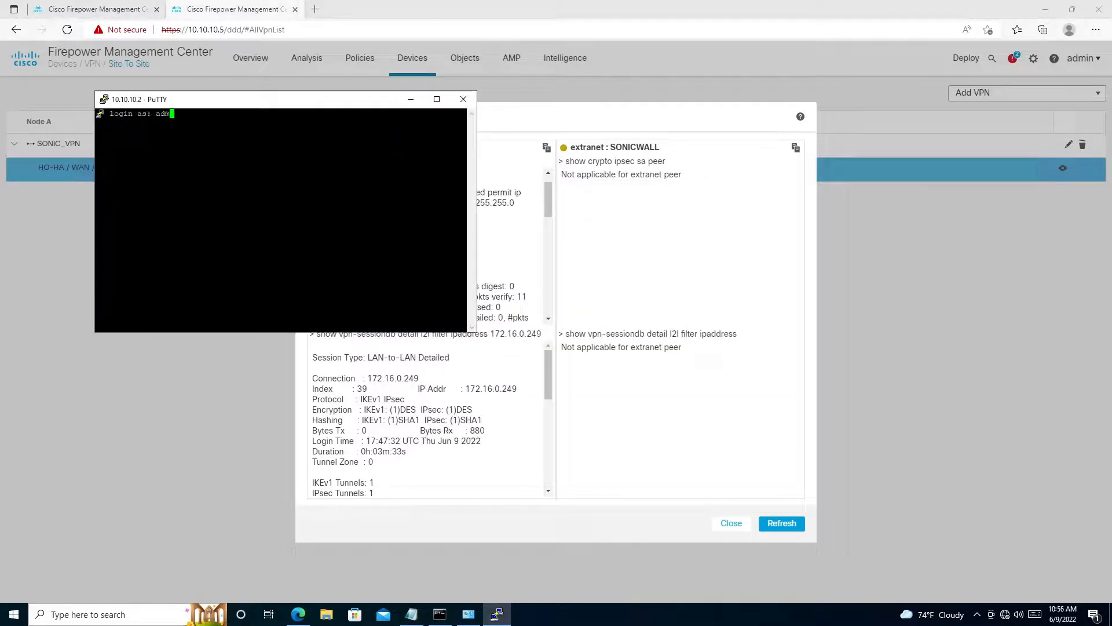
pyautogui.press('Return')
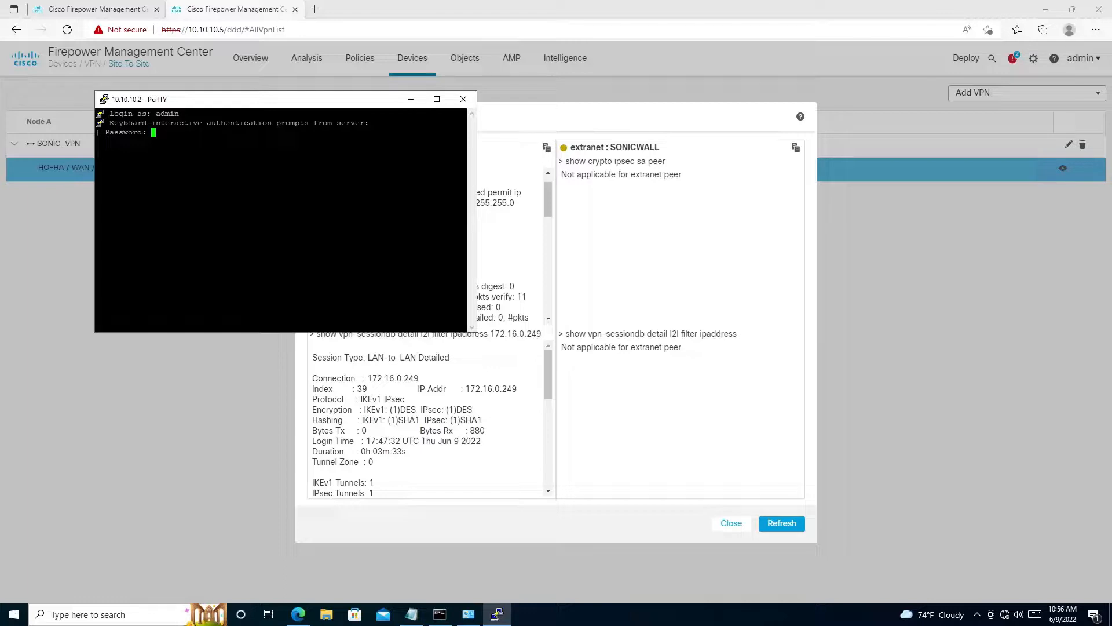
pyautogui.press('Return')
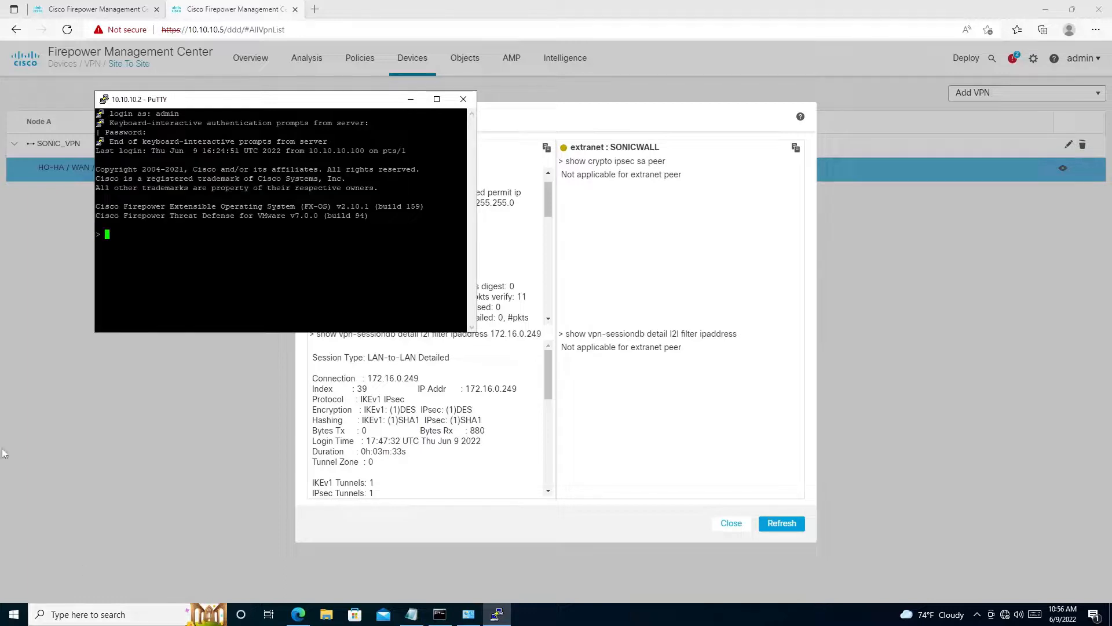
pyautogui.doubleClick(282, 103)
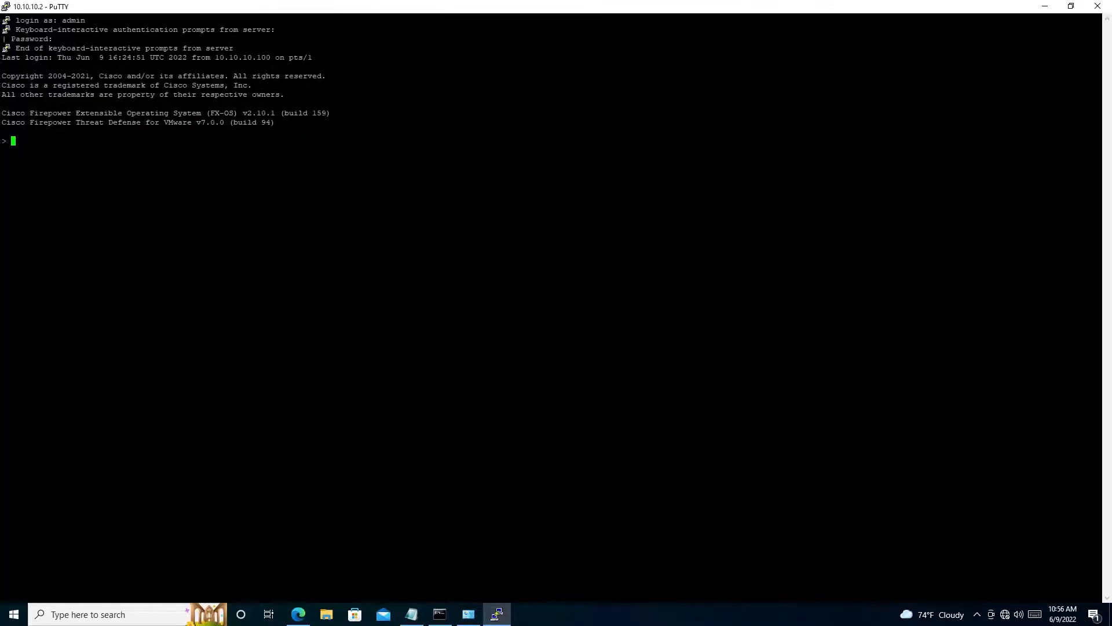
# - Attach to the FTD diagnostic CLI with the command system support diagnostic-cli
pyautogui.press('Return')
pyautogui.write('system support diagnostic-cli')
pyautogui.press('Return')
pyautogui.press('Return')
pyautogui.press('Return')
pyautogui.press('Return')
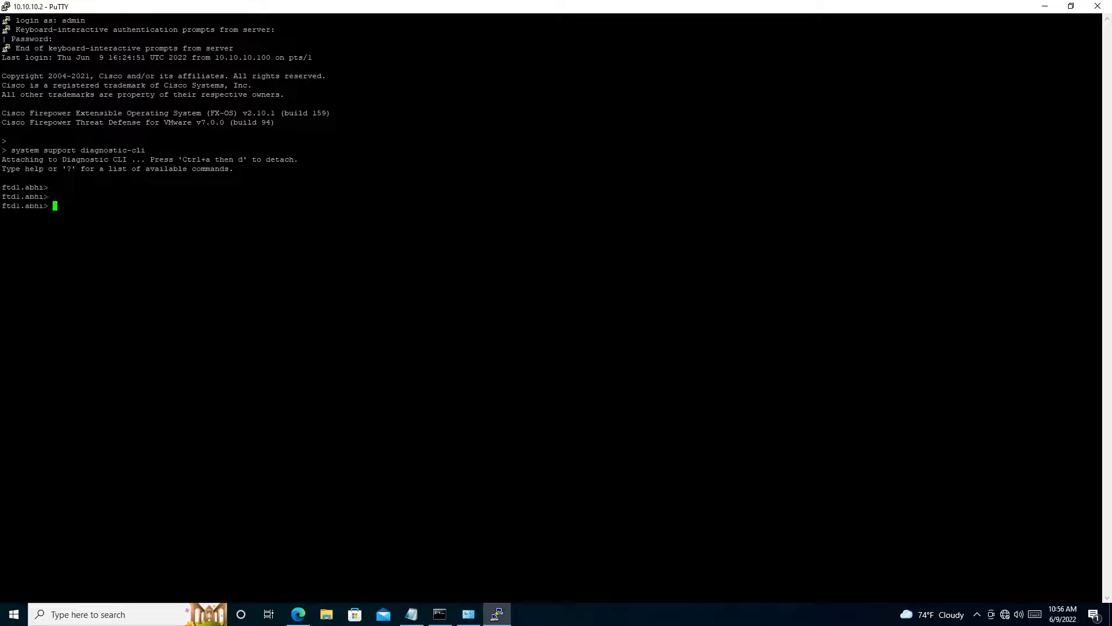
pyautogui.write('sho')
pyautogui.press('Tab')
pyautogui.write('rou')
pyautogui.press('Tab')
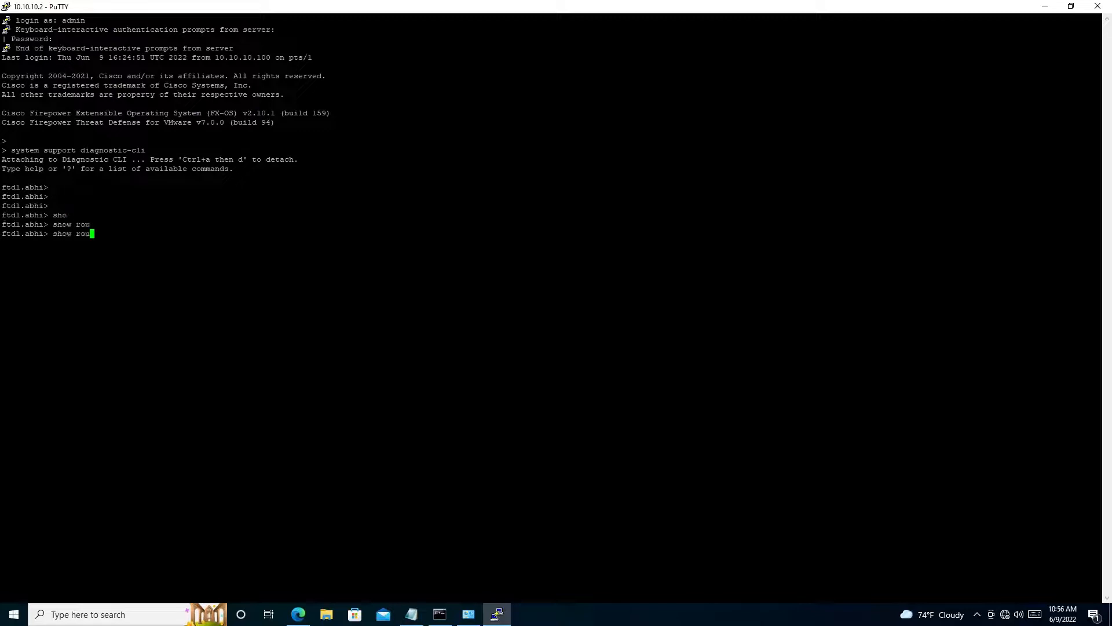
pyautogui.press('Tab')
pyautogui.press('BackSpace')
pyautogui.press('BackSpace')
pyautogui.press('BackSpace')
pyautogui.press('BackSpace')
pyautogui.press('BackSpace')
pyautogui.press('BackSpace')
pyautogui.press('BackSpace')
pyautogui.press('BackSpace')
# - Enter privileged mode with the en command and submit the enable password prompt
pyautogui.write('en')
pyautogui.press('Return')
pyautogui.press('Return')
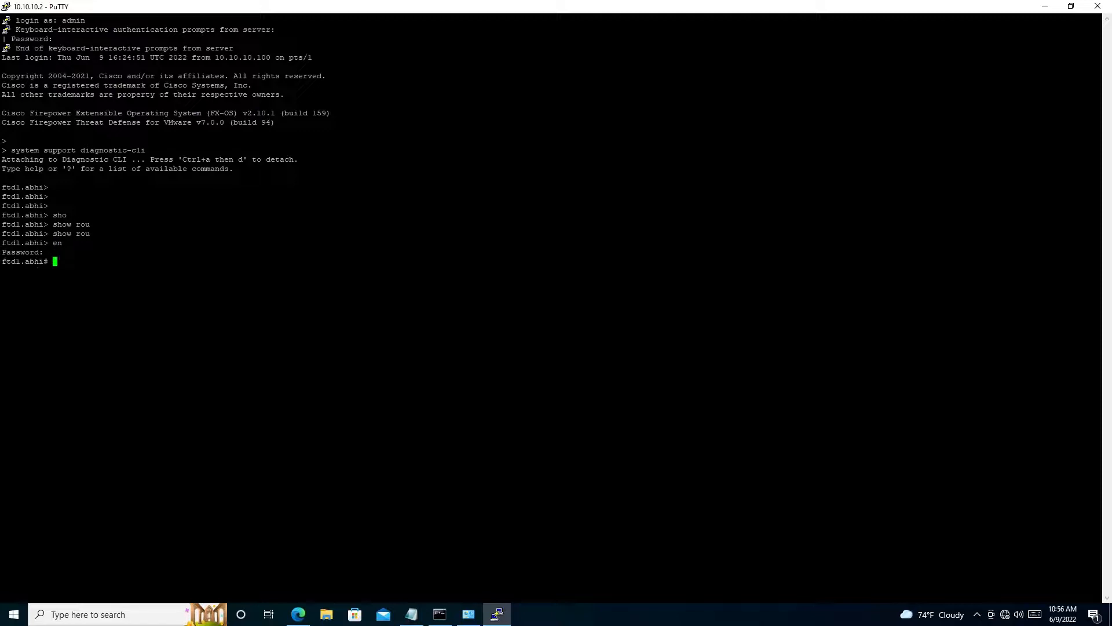
# - Display the routing table with show route and examine the VPN route for 10.1.9.0 255.255.255.0
pyautogui.write('sho')
pyautogui.press('Tab')
pyautogui.write('ro')
pyautogui.press('Tab')
pyautogui.write('ut')
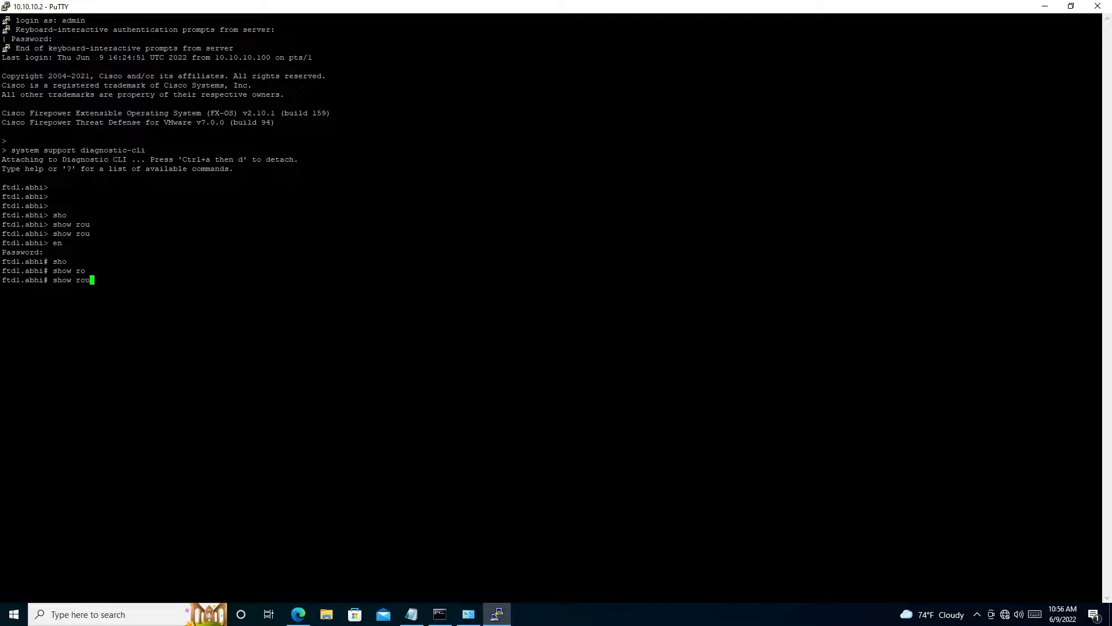
pyautogui.press('Tab')
pyautogui.press('Return')
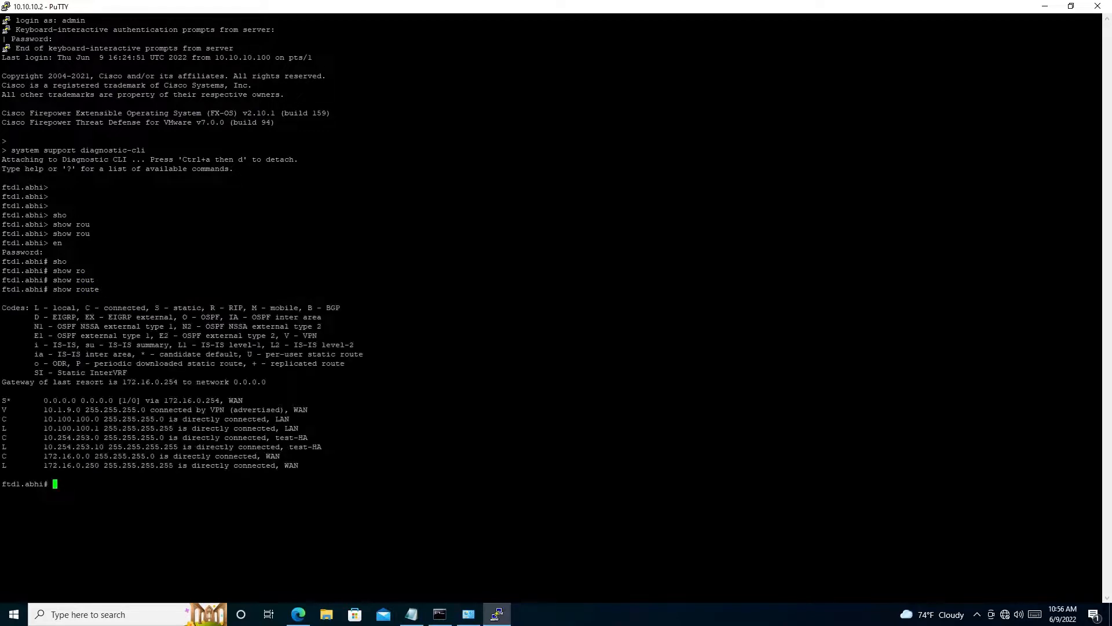
pyautogui.moveTo(2, 409); pyautogui.dragTo(312, 410)
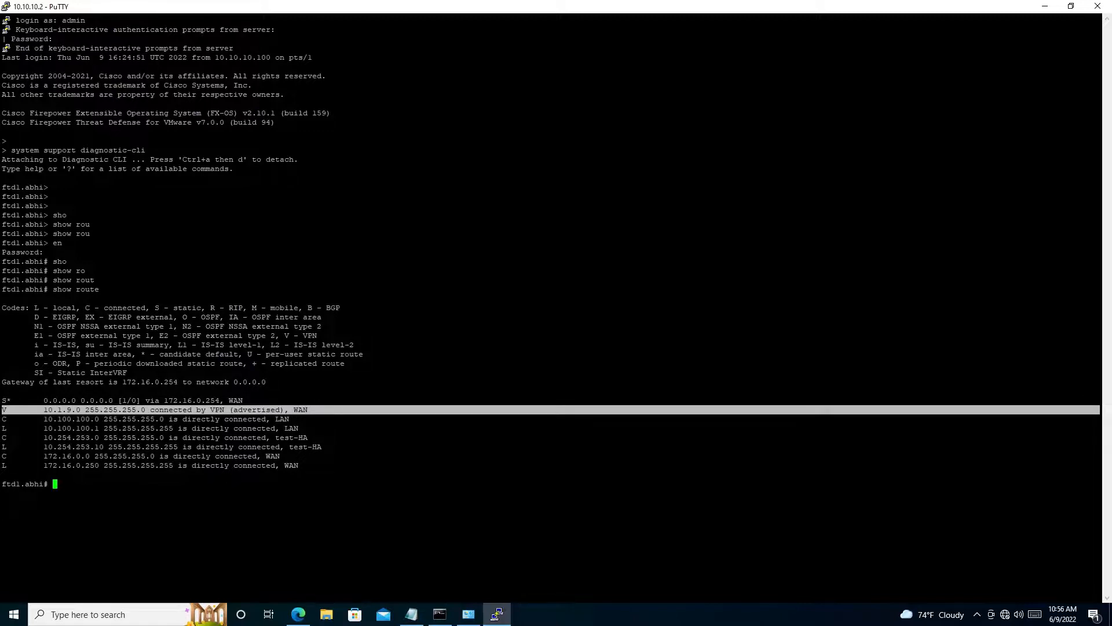
pyautogui.moveTo(308, 409); pyautogui.dragTo(348, 409)
pyautogui.click(348, 409)
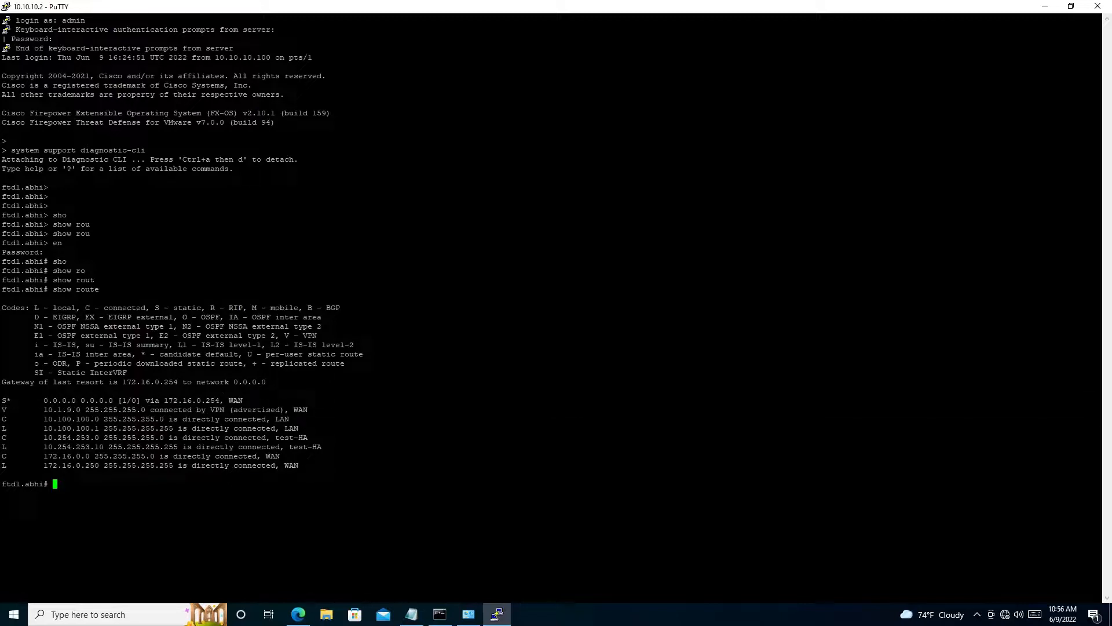
pyautogui.press('Up')
pyautogui.press('Up')
pyautogui.press('BackSpace')
pyautogui.press('BackSpace')
pyautogui.press('Down')
pyautogui.press('Down')
pyautogui.press('Up')
pyautogui.press('Up')
# - Begin a packet-tracer command with LAN as the input interface and list the protocol keywords and the tcp source options
pyautogui.write('pack')
pyautogui.press('Tab')
pyautogui.write('im')
pyautogui.press('Tab')
pyautogui.press('BackSpace')
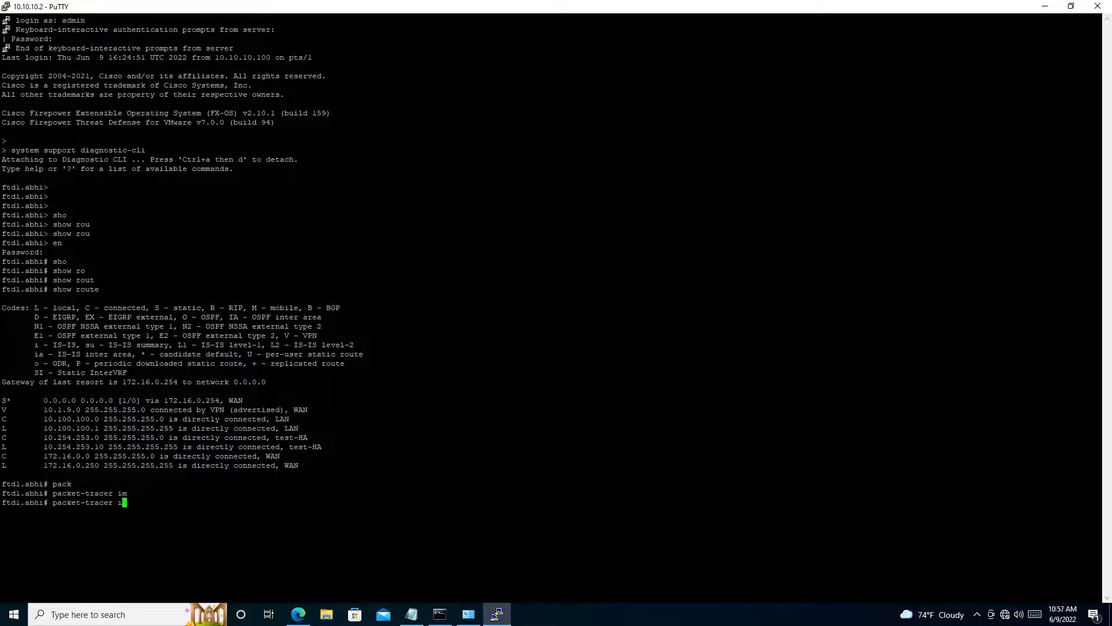
pyautogui.write('n')
pyautogui.press('Tab')
pyautogui.write('LA')
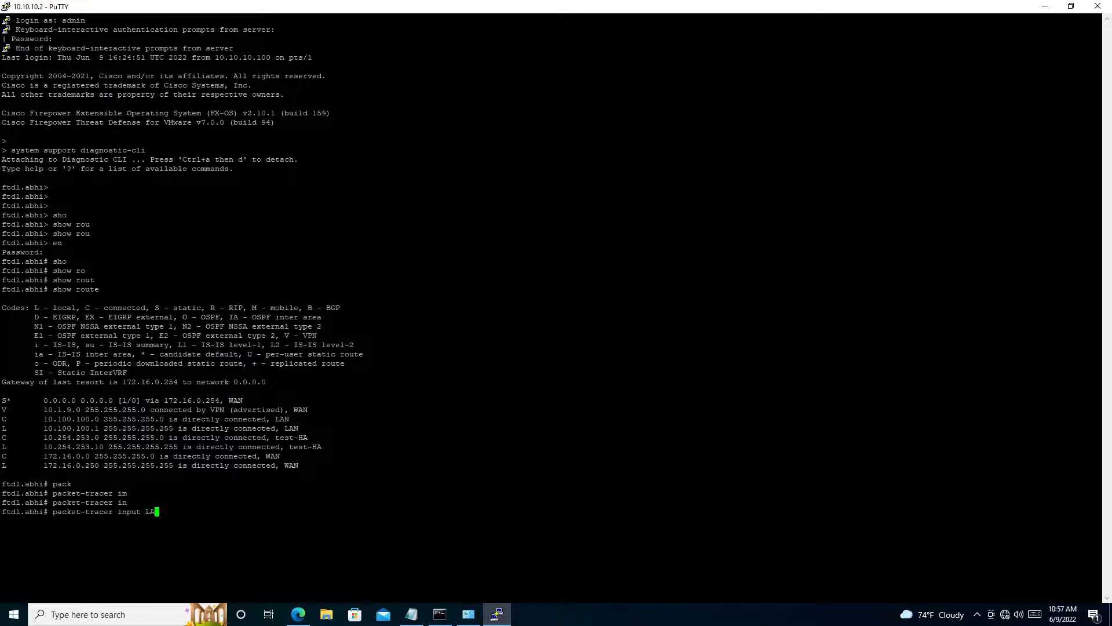
pyautogui.press('Tab')
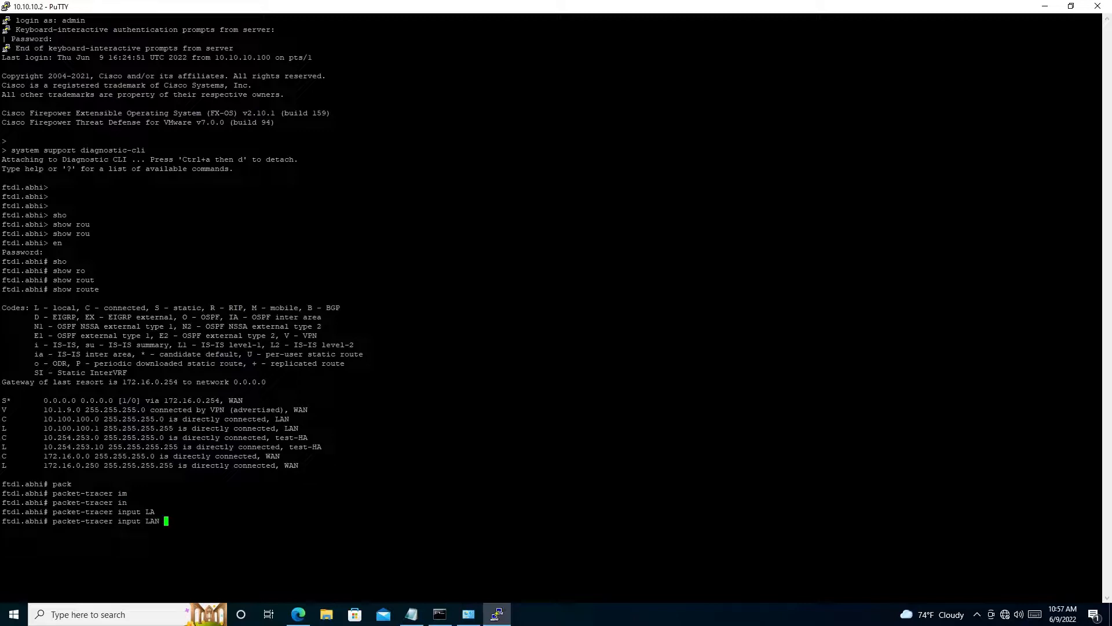
pyautogui.write('?')
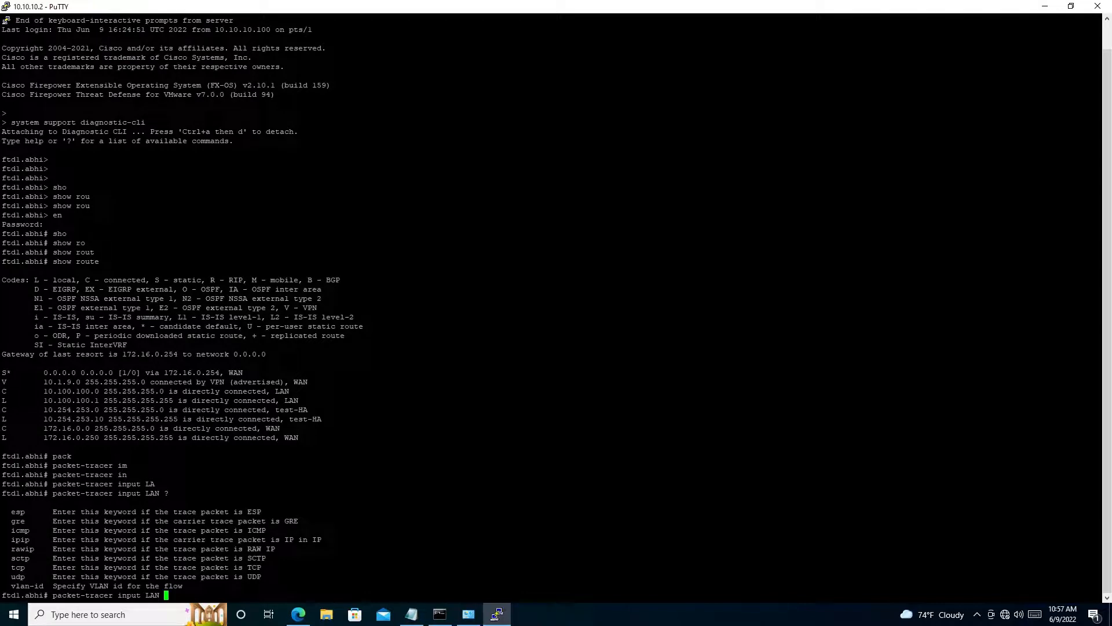
pyautogui.write('tc')
pyautogui.press('Tab')
pyautogui.write('?')
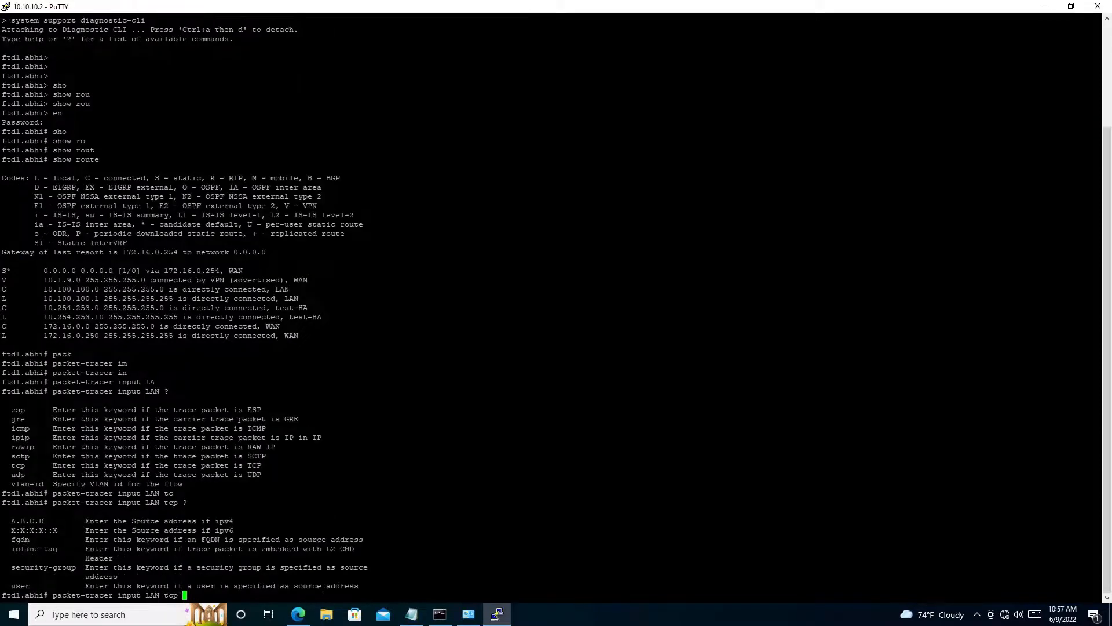
# - Try to run the LAN packet trace with http as the protocol and 10.100.100.100 as the source address
pyautogui.press('BackSpace')
pyautogui.press('BackSpace')
pyautogui.press('BackSpace')
pyautogui.press('BackSpace')
pyautogui.write('http 10.100.100.100 ?')
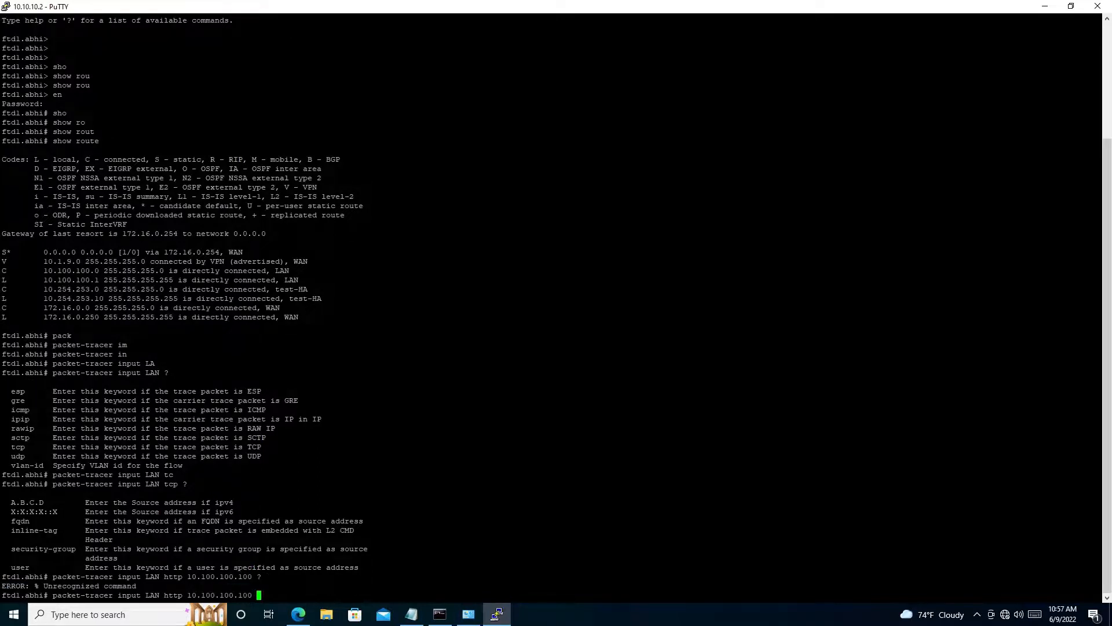
pyautogui.press('Return')
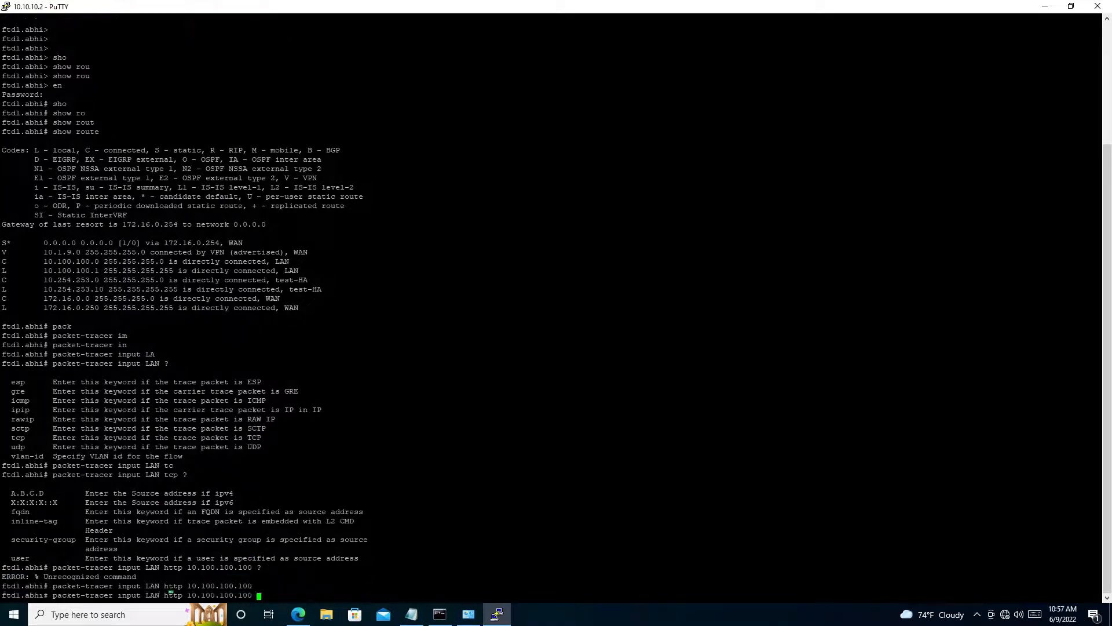
# - Change the protocol in the recalled packet-tracer command to tcp and list the source port options after 10.100.100.100
pyautogui.press('Up')
pyautogui.press('BackSpace')
pyautogui.press('Left')
pyautogui.press('Left')
pyautogui.press('Left')
pyautogui.press('Left')
pyautogui.press('Left')
pyautogui.press('Left')
pyautogui.press('Left')
pyautogui.press('Left')
pyautogui.press('Left')
pyautogui.press('Left')
pyautogui.press('Left')
pyautogui.press('Left')
pyautogui.press('Left')
pyautogui.press('Left')
pyautogui.press('Left')
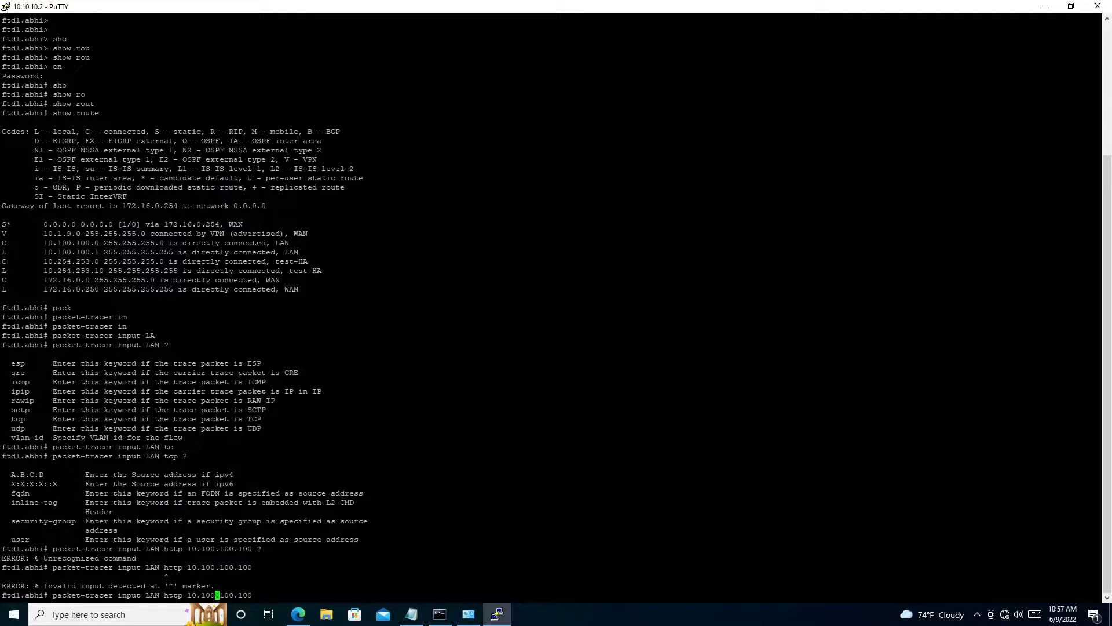
pyautogui.press('BackSpace')
pyautogui.press('BackSpace')
pyautogui.press('BackSpace')
pyautogui.press('BackSpace')
pyautogui.write('tc')
pyautogui.press('Tab')
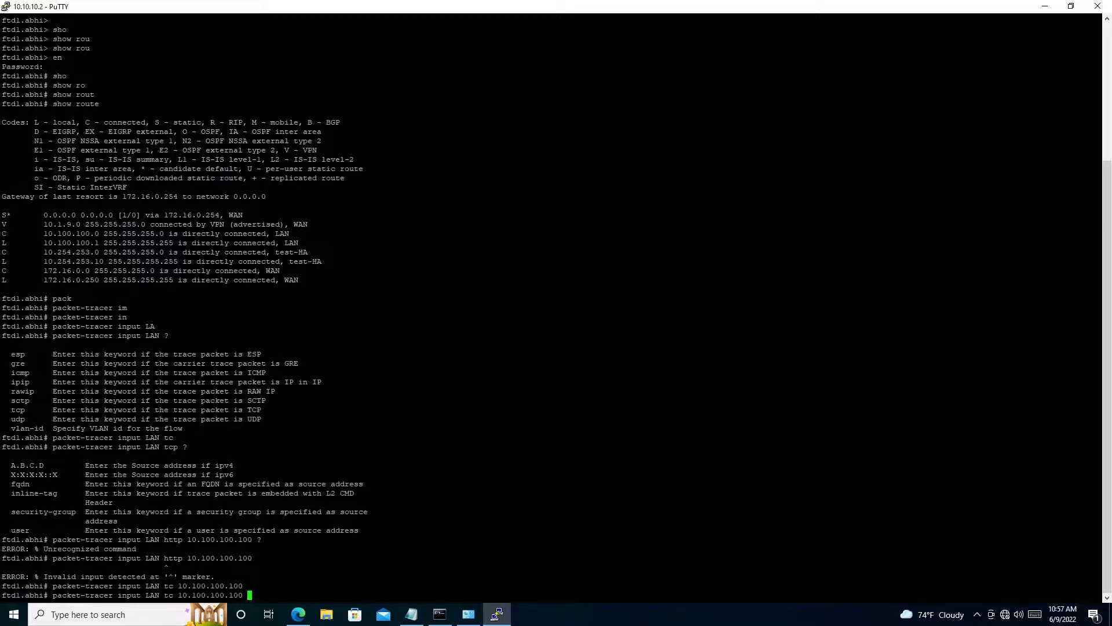
pyautogui.press('Left')
pyautogui.press('Left')
pyautogui.press('Left')
pyautogui.press('Left')
pyautogui.press('Left')
pyautogui.press('Left')
pyautogui.press('Left')
pyautogui.press('Left')
pyautogui.press('Left')
pyautogui.press('Left')
pyautogui.press('Left')
pyautogui.press('Left')
pyautogui.press('Left')
pyautogui.press('Left')
pyautogui.press('Left')
pyautogui.write('p')
pyautogui.press('Right')
pyautogui.press('Right')
pyautogui.press('Right')
pyautogui.press('Right')
pyautogui.press('Right')
pyautogui.press('Right')
pyautogui.press('Right')
pyautogui.press('Right')
pyautogui.press('Right')
pyautogui.press('Right')
pyautogui.press('Right')
pyautogui.press('Right')
pyautogui.press('Right')
pyautogui.press('Right')
pyautogui.press('Right')
pyautogui.write('?')
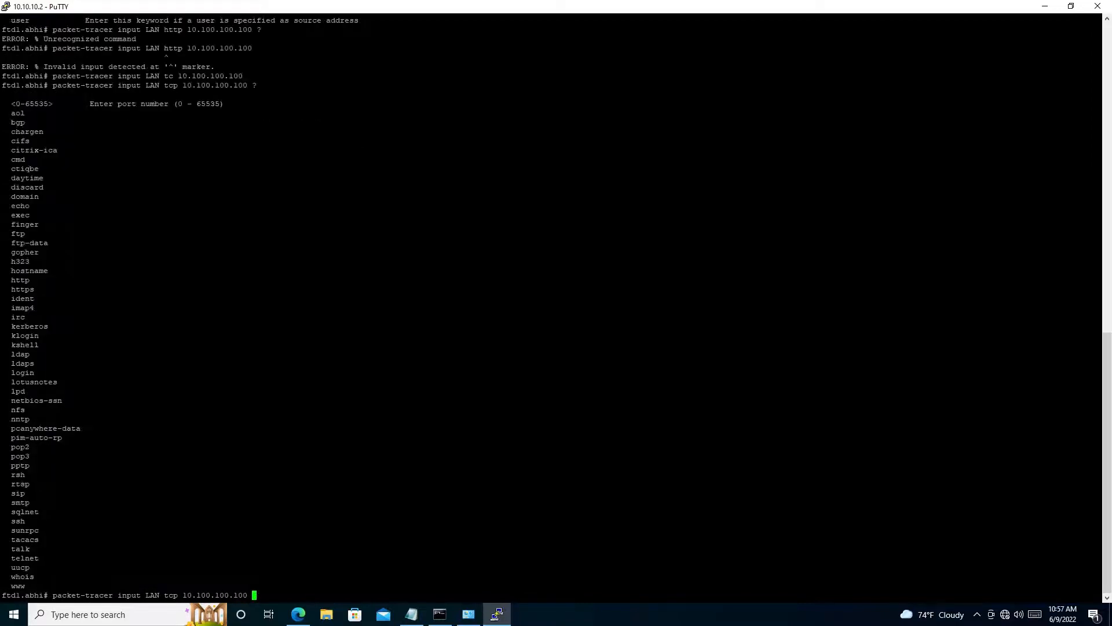
pyautogui.write('htt')
# - Complete and run the trace with source port http, destination address 10.1.9.100 and destination port http
pyautogui.press('Tab')
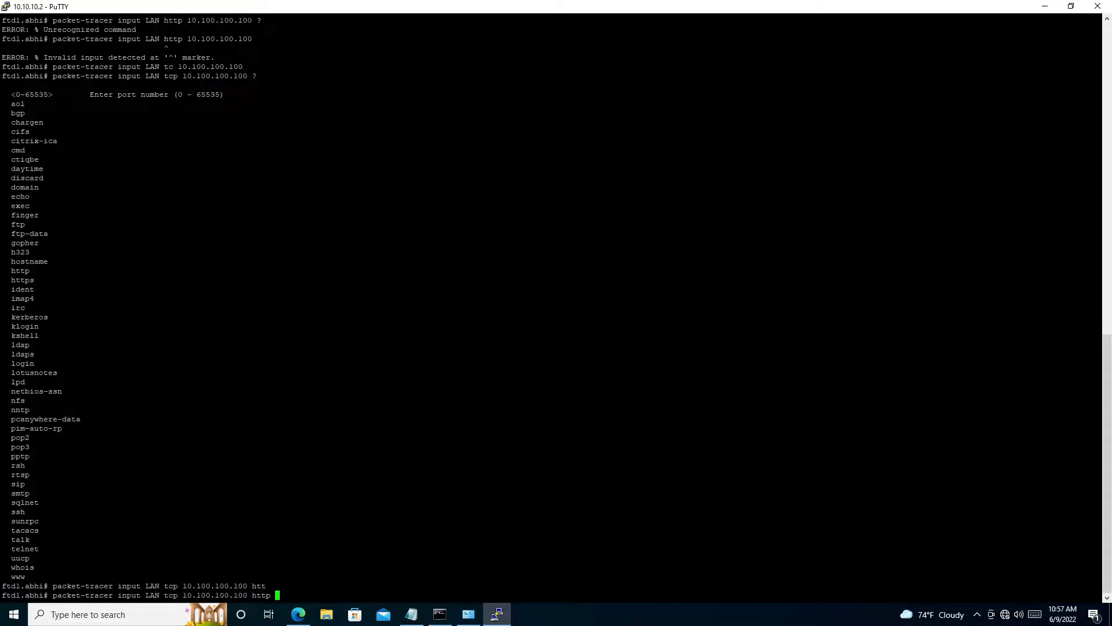
pyautogui.write('?')
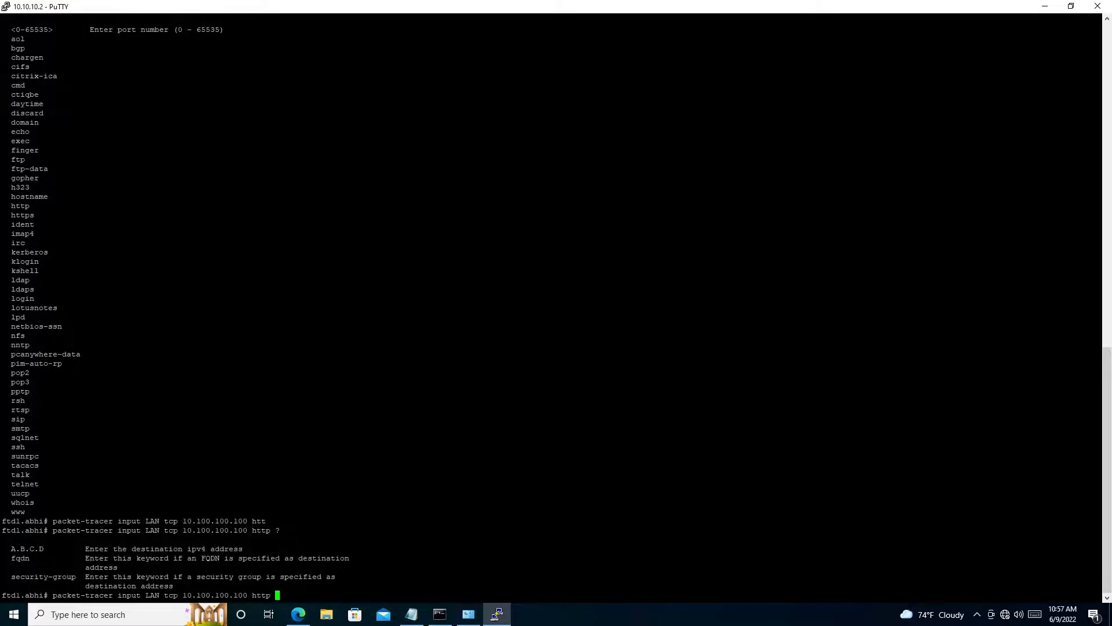
pyautogui.write('10.1.9.100 http')
pyautogui.press('Return')
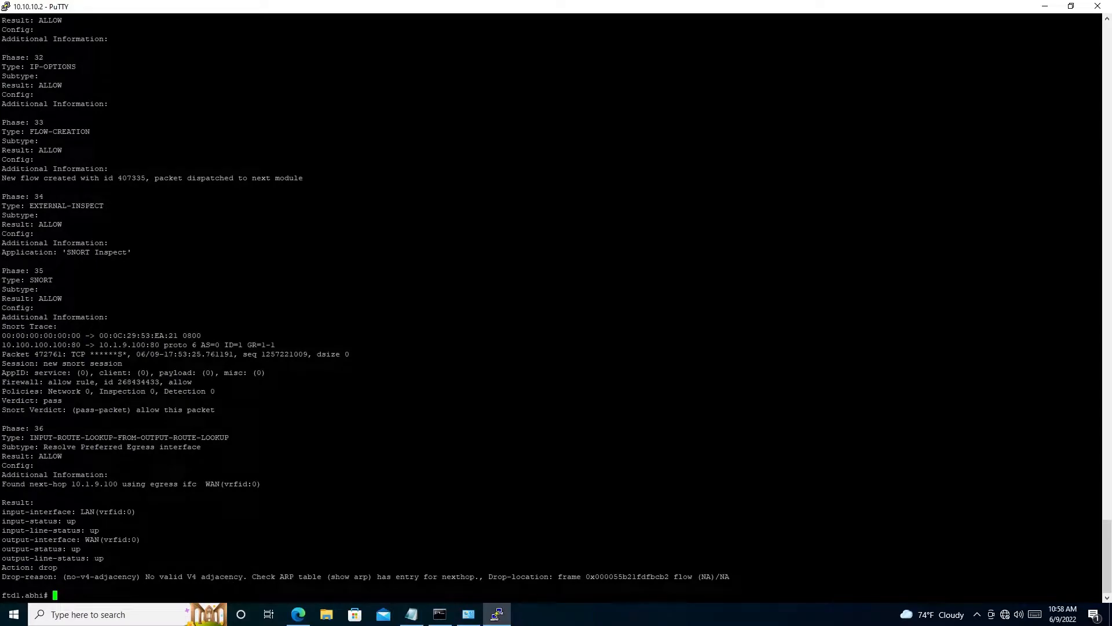
# - Review the access-list, NAT and connection-settings phases in the packet-tracer output
pyautogui.hotkey('shift', 'pageup')
pyautogui.hotkey('shift', 'pageup')
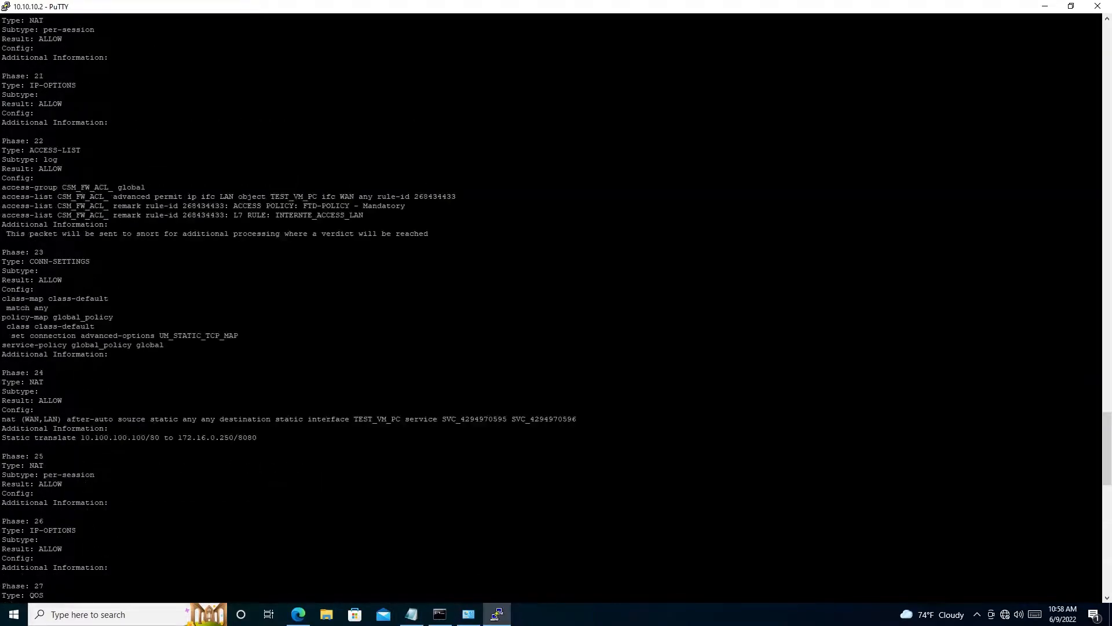
pyautogui.hotkey('shift', 'pageup')
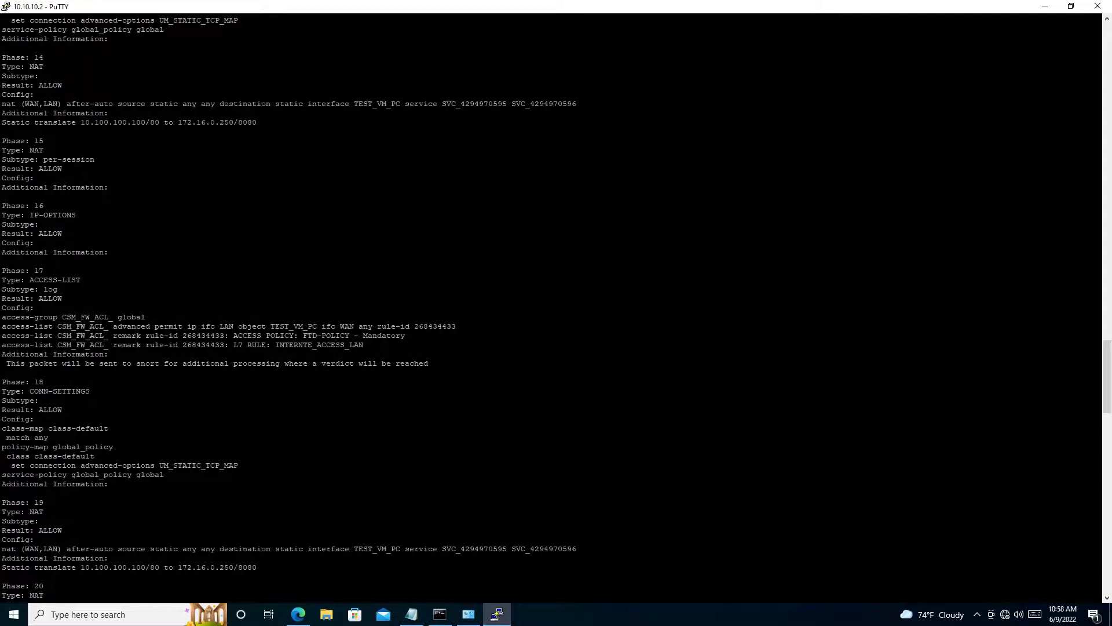
pyautogui.moveTo(1, 326); pyautogui.dragTo(210, 336)
pyautogui.click(211, 335)
pyautogui.scroll(10, 550, 307)
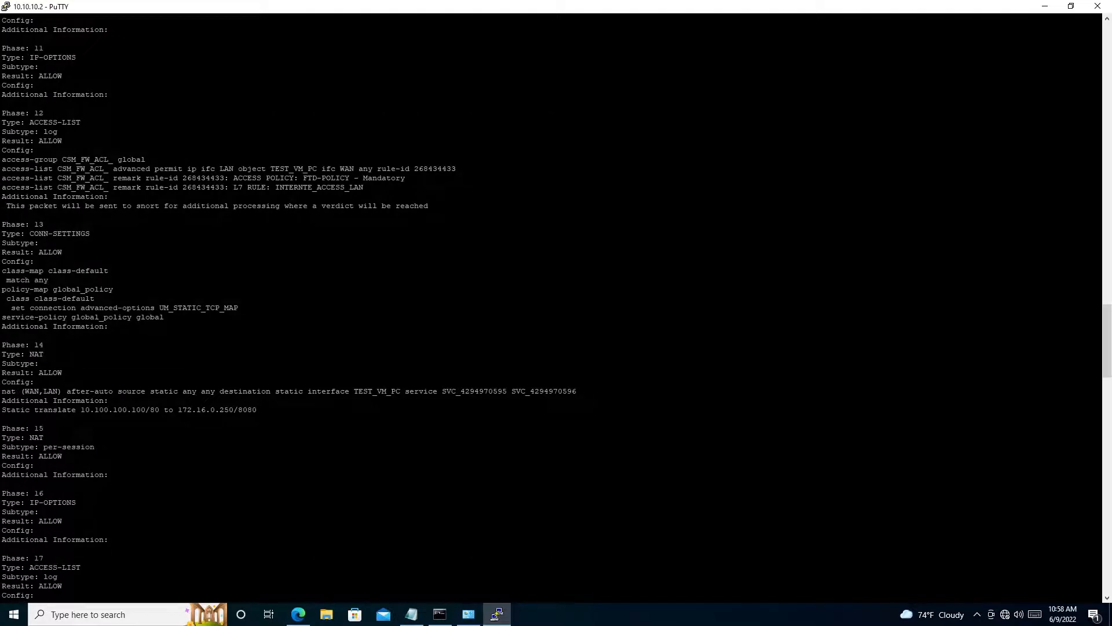
pyautogui.scroll(-20, 551, 307)
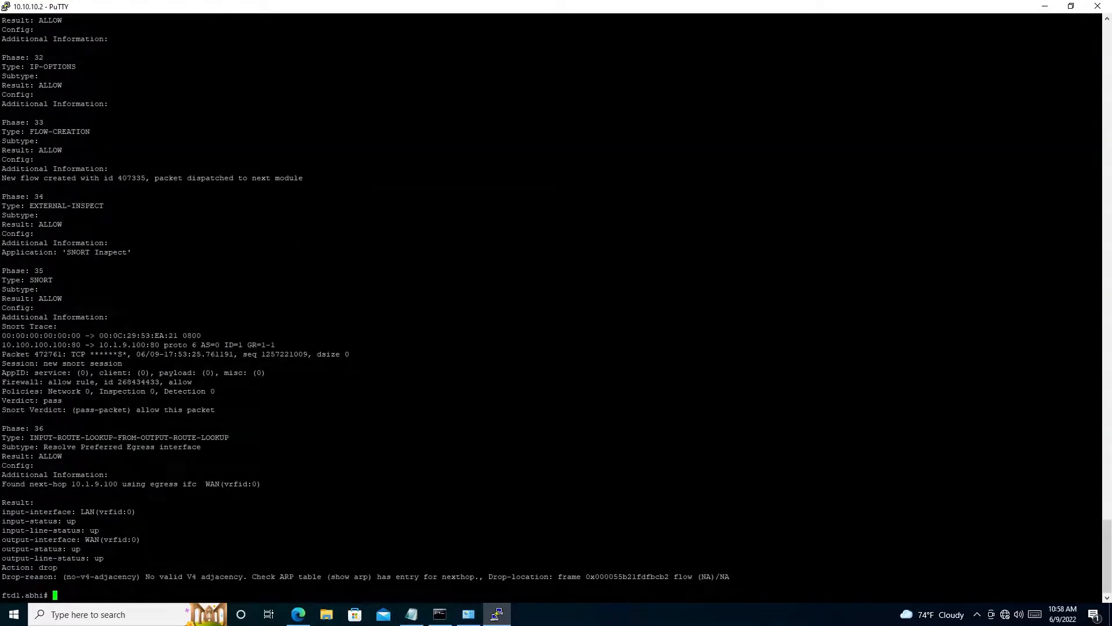
# - Examine the final packet-tracer result, including the input and output interface status, the action and the drop reason
pyautogui.moveTo(3, 511); pyautogui.dragTo(75, 558)
pyautogui.click(75, 557)
pyautogui.moveTo(2, 567); pyautogui.dragTo(754, 577)
pyautogui.click(52, 577)
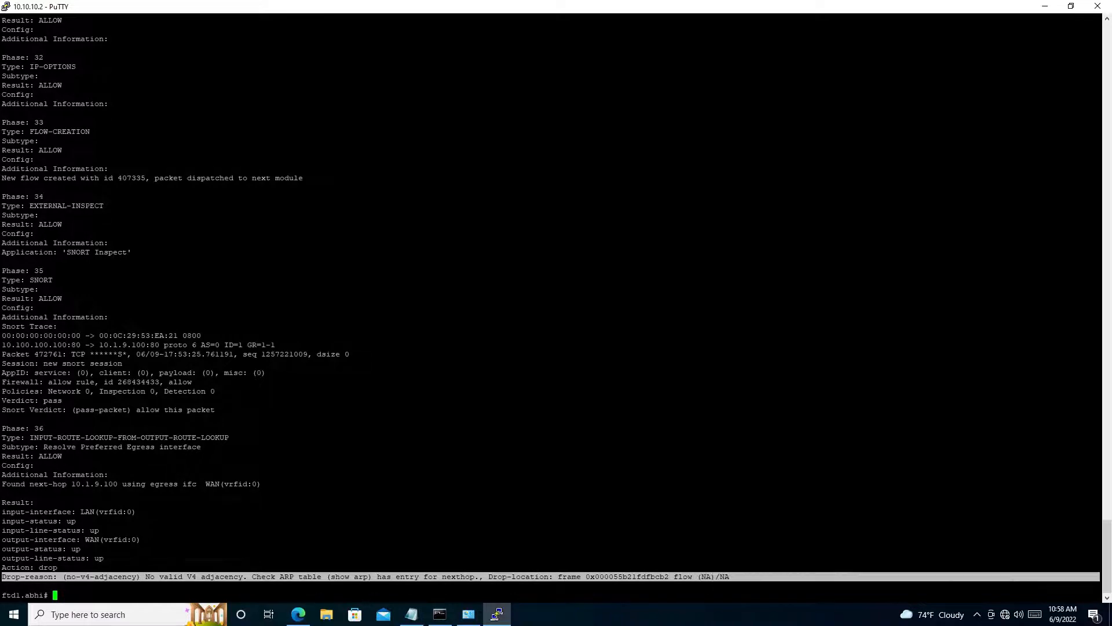
pyautogui.click(753, 576)
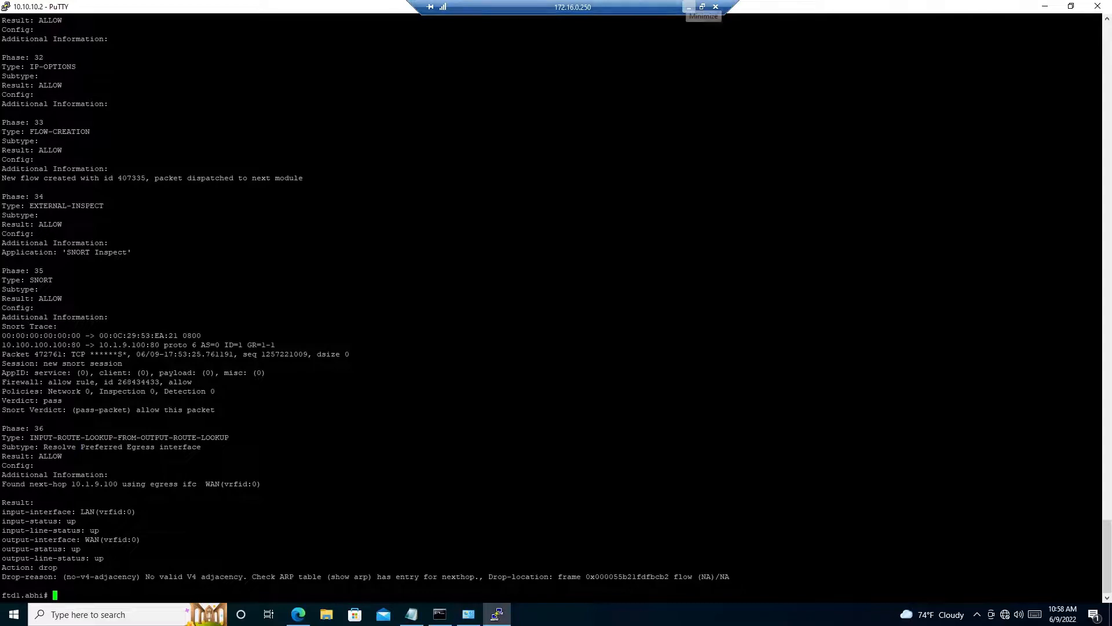
# - Switch to Firepower Management Center in the browser and open the list of access control policies
pyautogui.moveTo(305, 619)
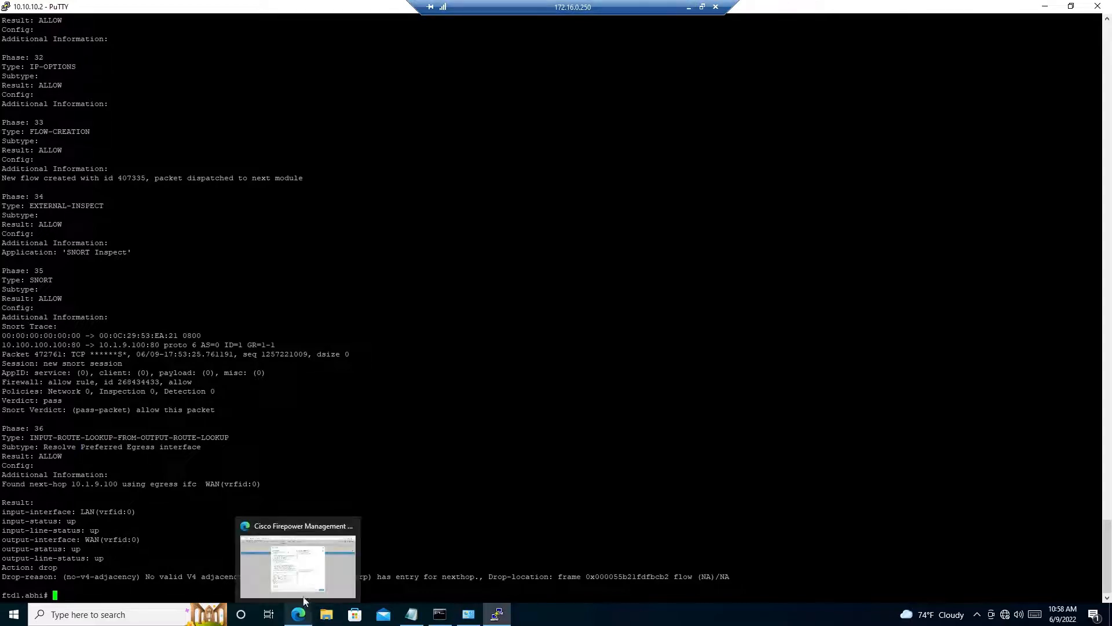
pyautogui.click(297, 560)
pyautogui.click(117, 8)
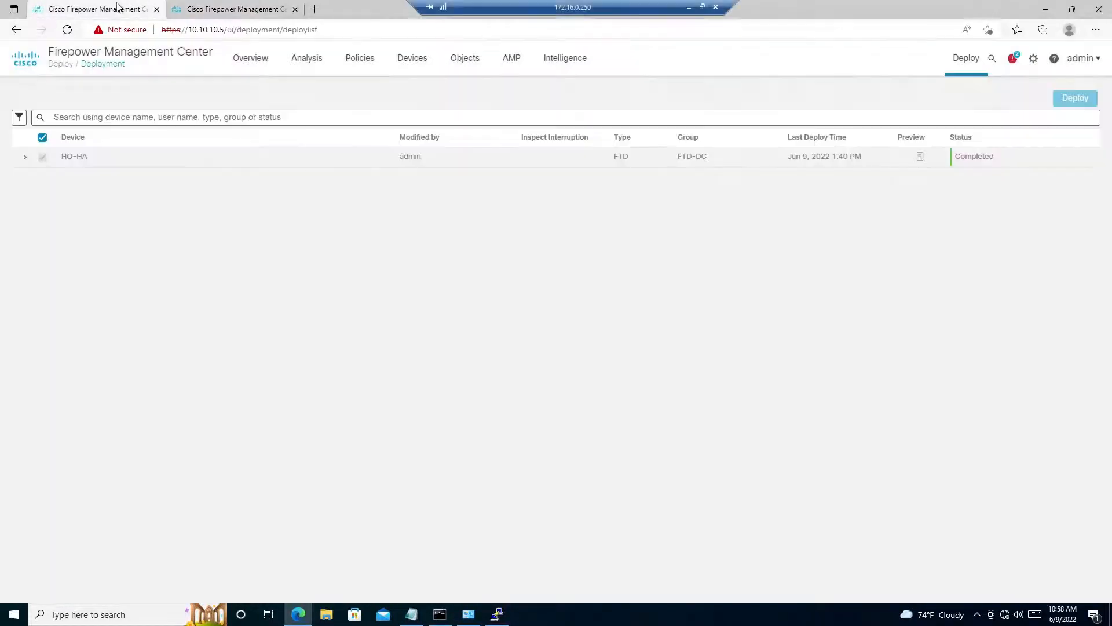
pyautogui.moveTo(359, 61)
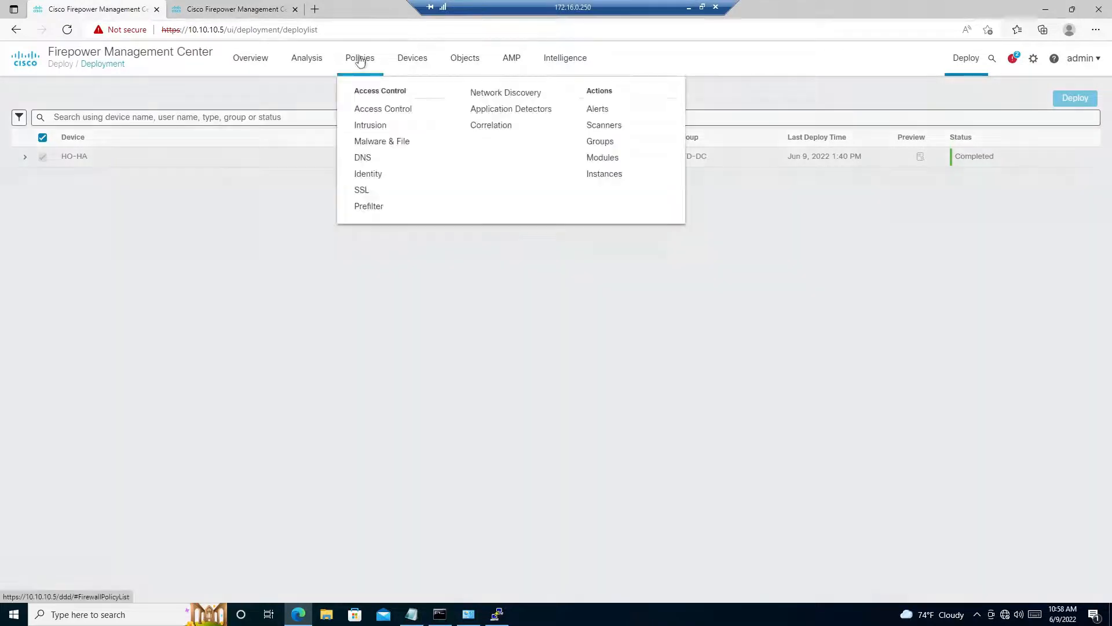
pyautogui.click(378, 109)
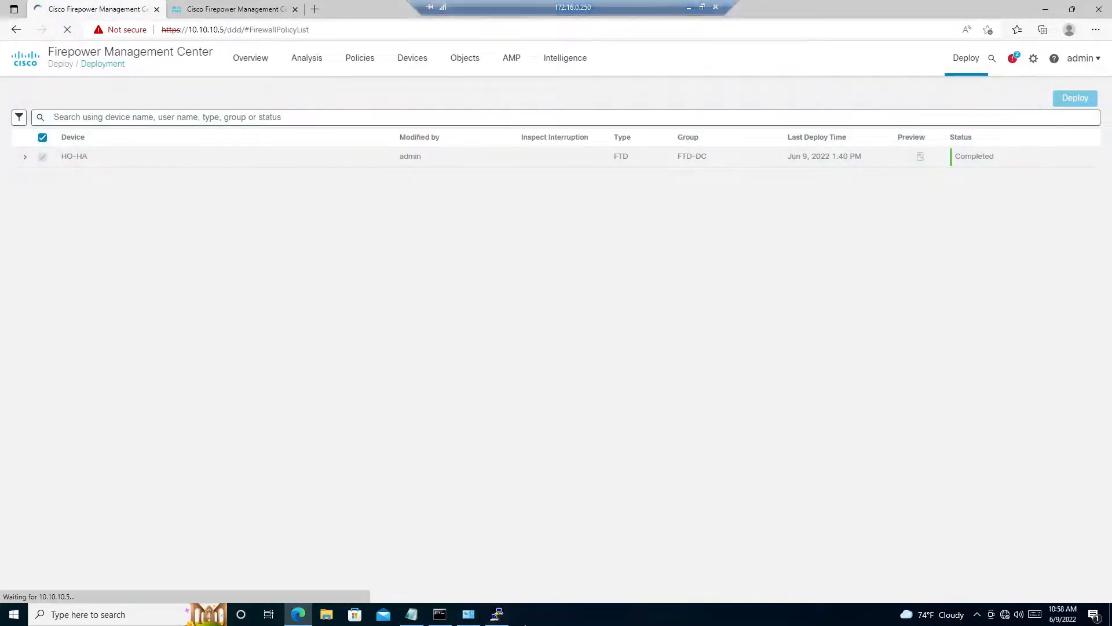
# - Switch back to the PuTTY session to recheck the trace's final action, and return to Firepower Management Center
pyautogui.click(497, 614)
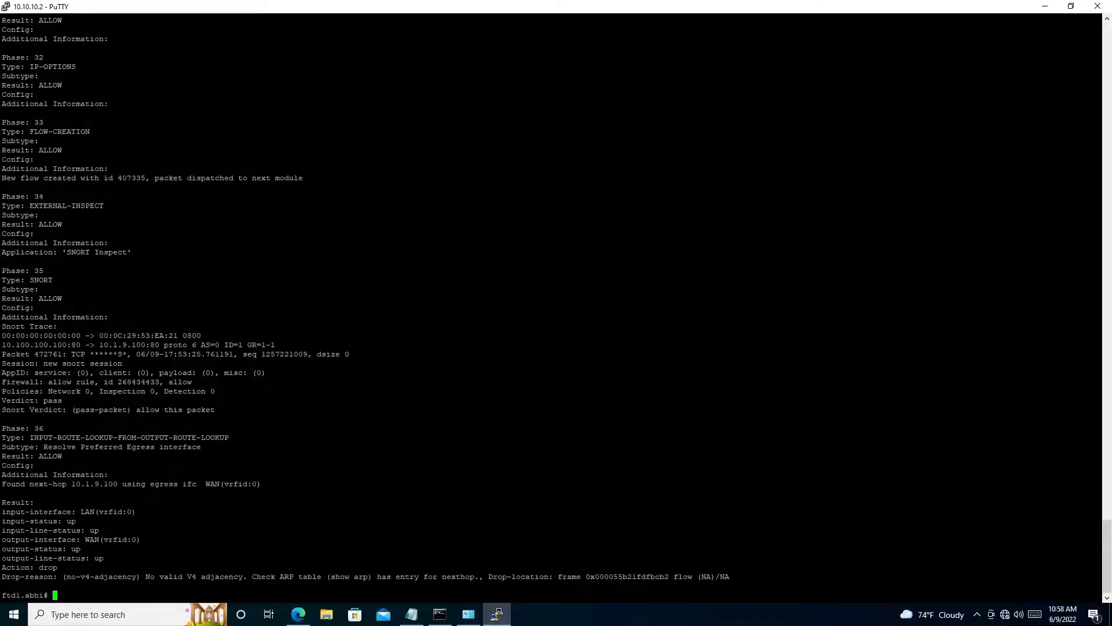
pyautogui.moveTo(34, 567); pyautogui.dragTo(58, 568)
pyautogui.click(58, 568)
pyautogui.click(1045, 7)
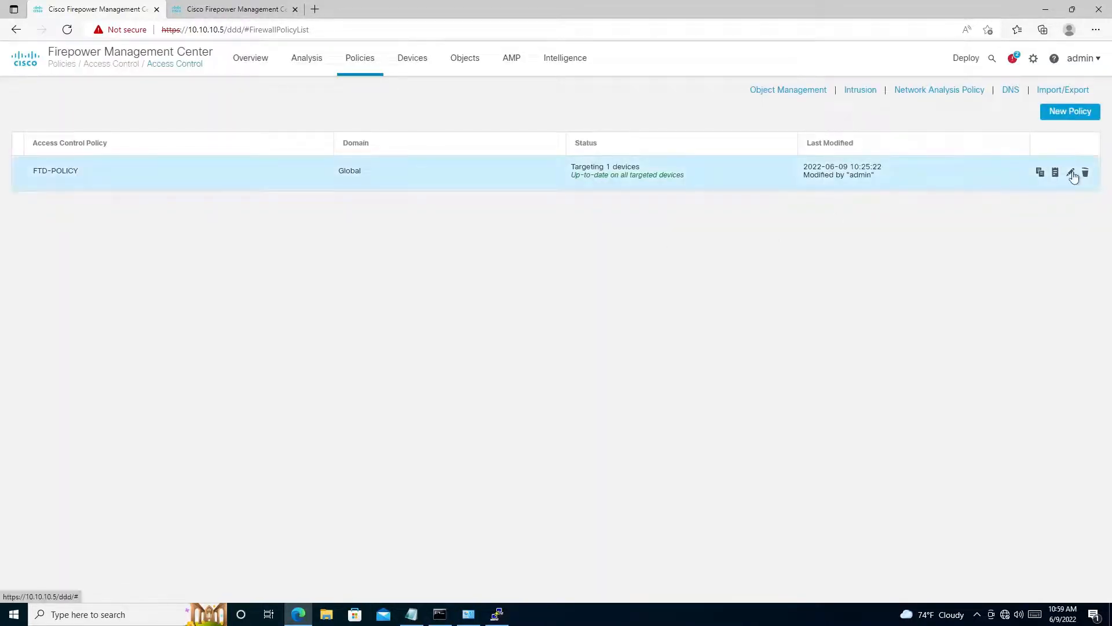
# - Open the FTD-POLICY access control policy for editing
pyautogui.click(1071, 173)
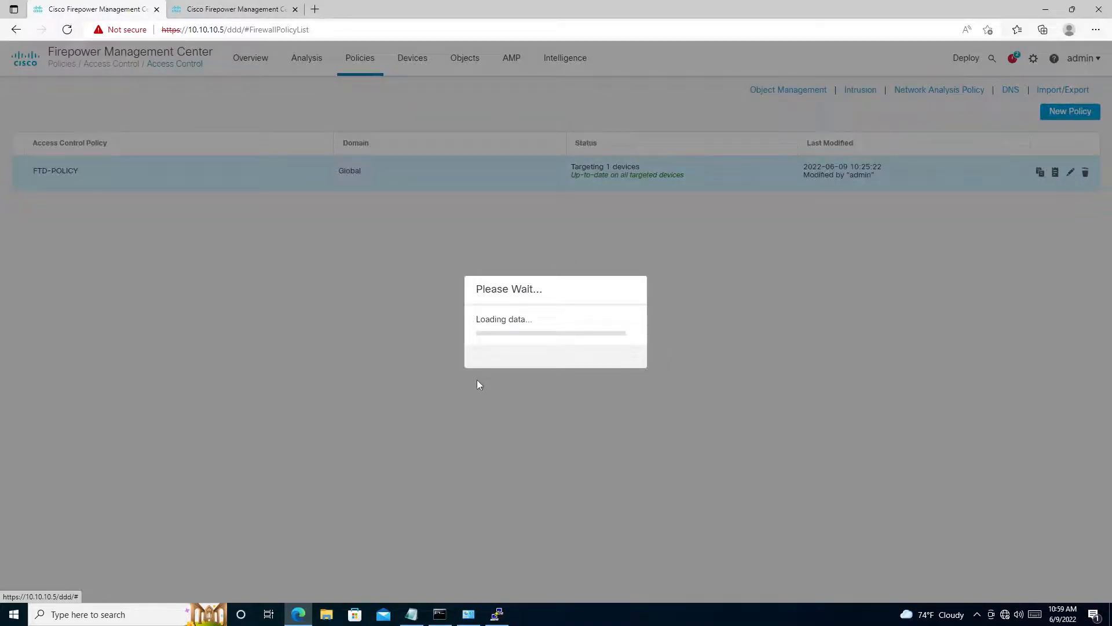
pyautogui.moveTo(694, 4)
pyautogui.doubleClick(648, 3)
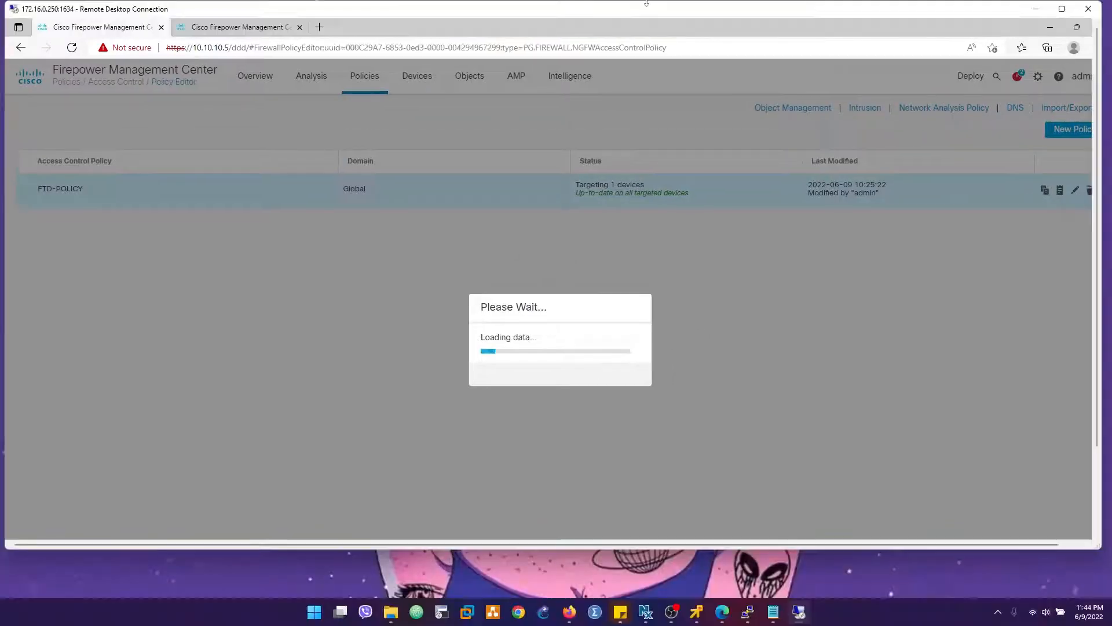
pyautogui.doubleClick(643, 6)
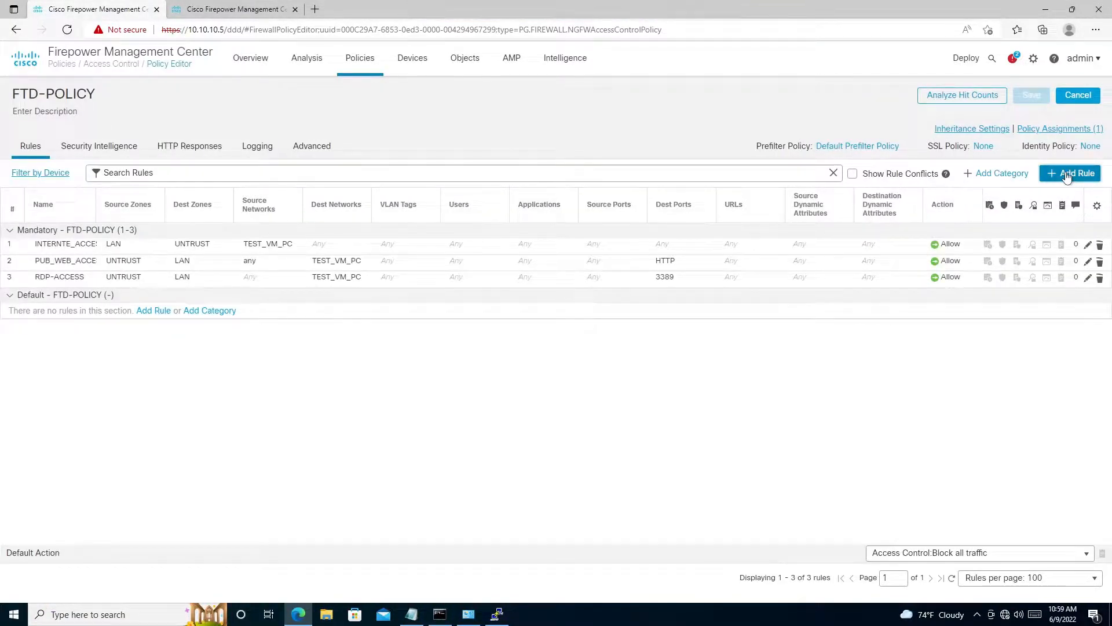
# - Start a new access rule named BOTHWAY_POLICY with the Allow action
pyautogui.click(1068, 176)
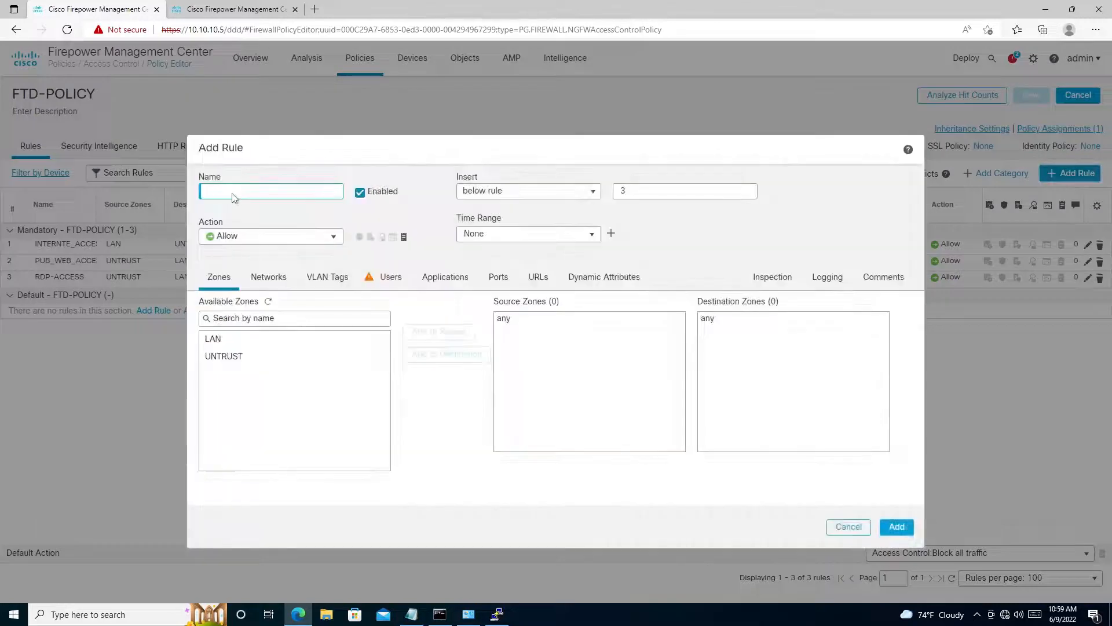
pyautogui.click(234, 198)
pyautogui.click(248, 237)
# - Add both the LAN and UNTRUST zones to the rule as source zones and as destination zones
pyautogui.click(381, 344)
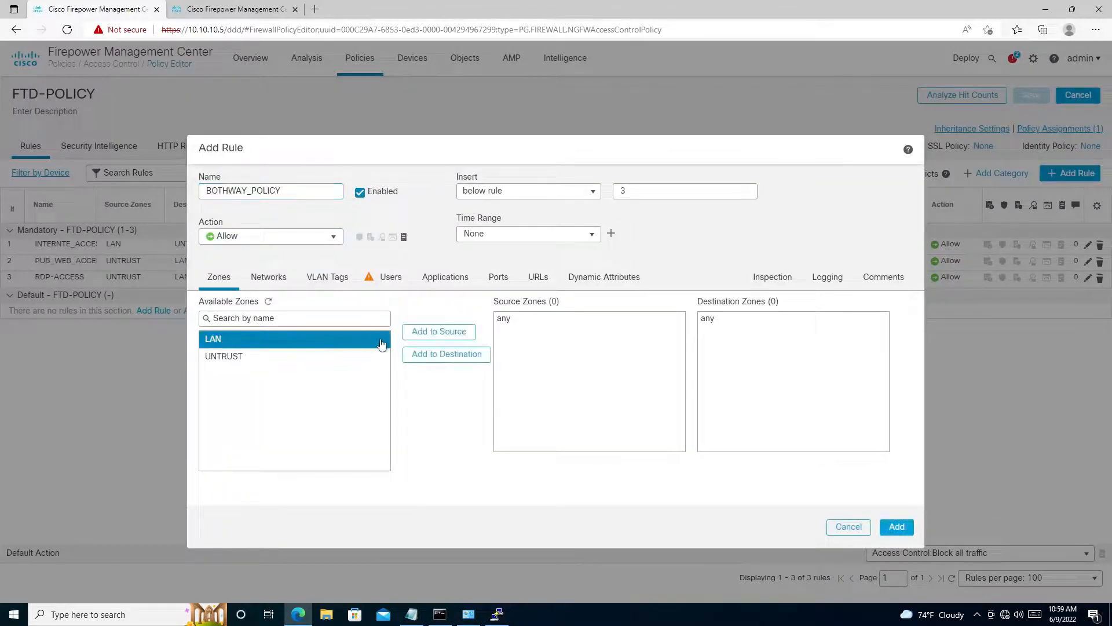
pyautogui.click(439, 331)
pyautogui.click(261, 356)
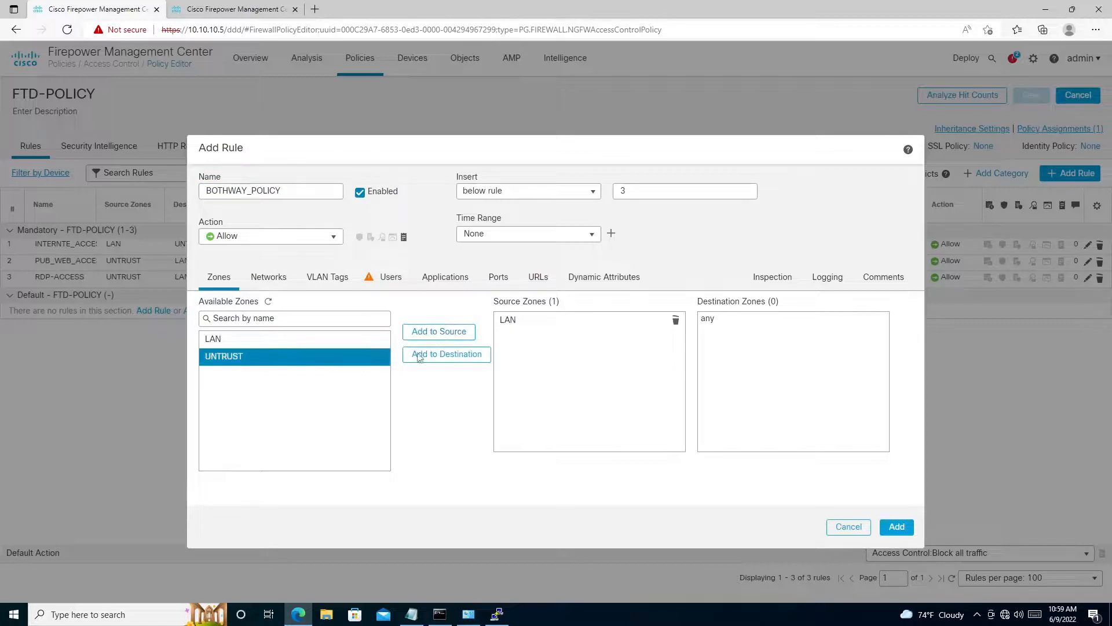
pyautogui.click(420, 355)
pyautogui.click(227, 346)
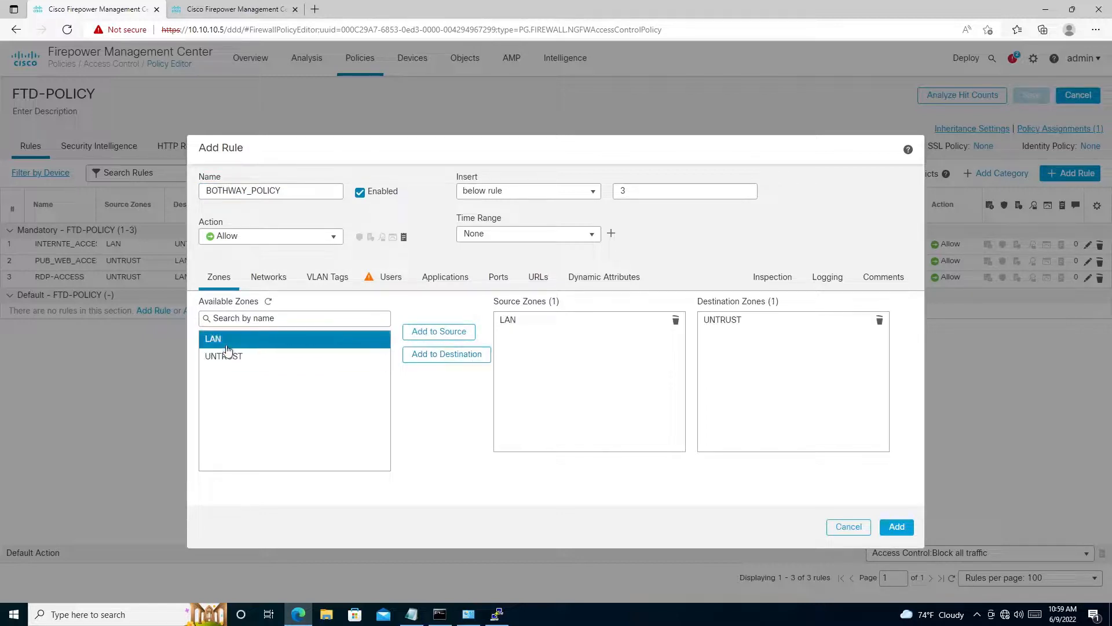
pyautogui.click(300, 355)
pyautogui.click(435, 335)
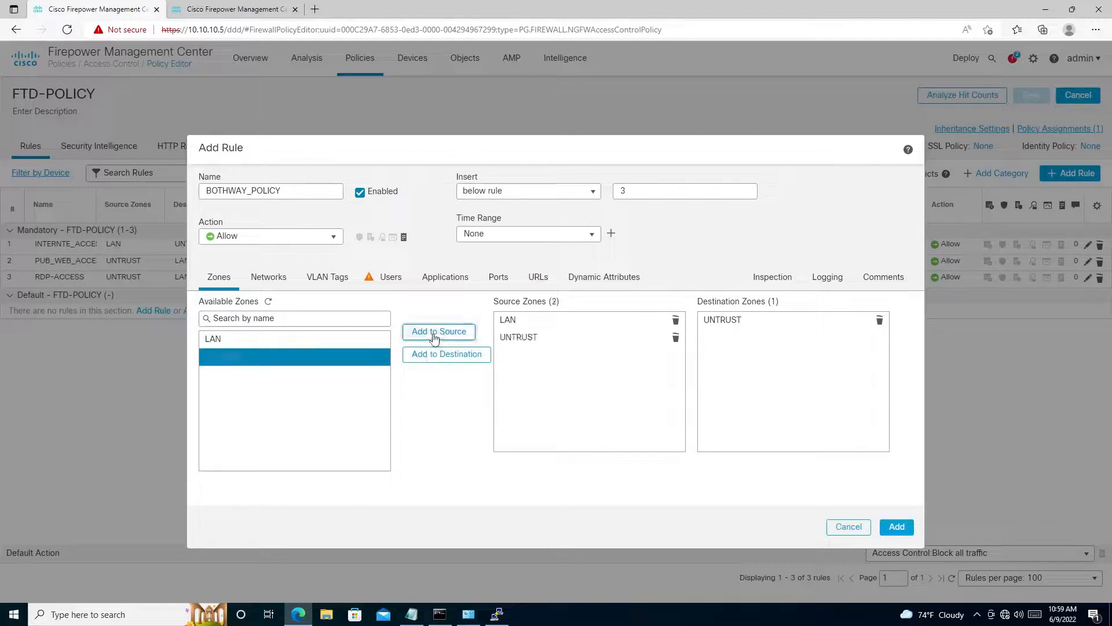
pyautogui.click(244, 339)
pyautogui.click(474, 354)
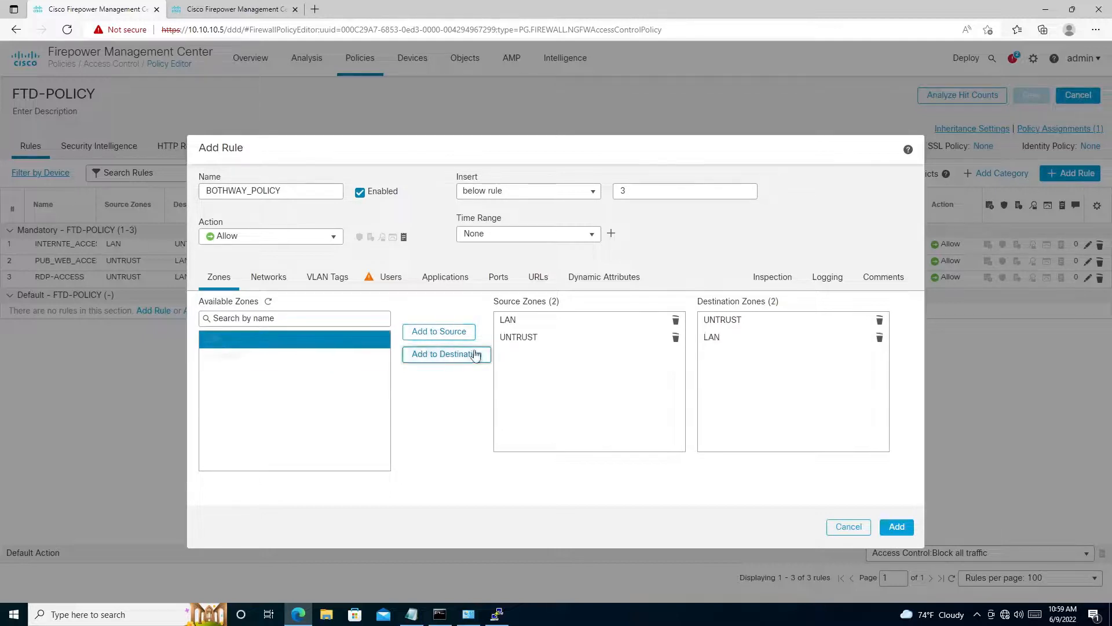
# - Add FTD_LAN_10.100.100.0 as a source network of the rule and SONIC_LAN_10.1.9.0 as a destination network
pyautogui.click(266, 283)
pyautogui.click(237, 414)
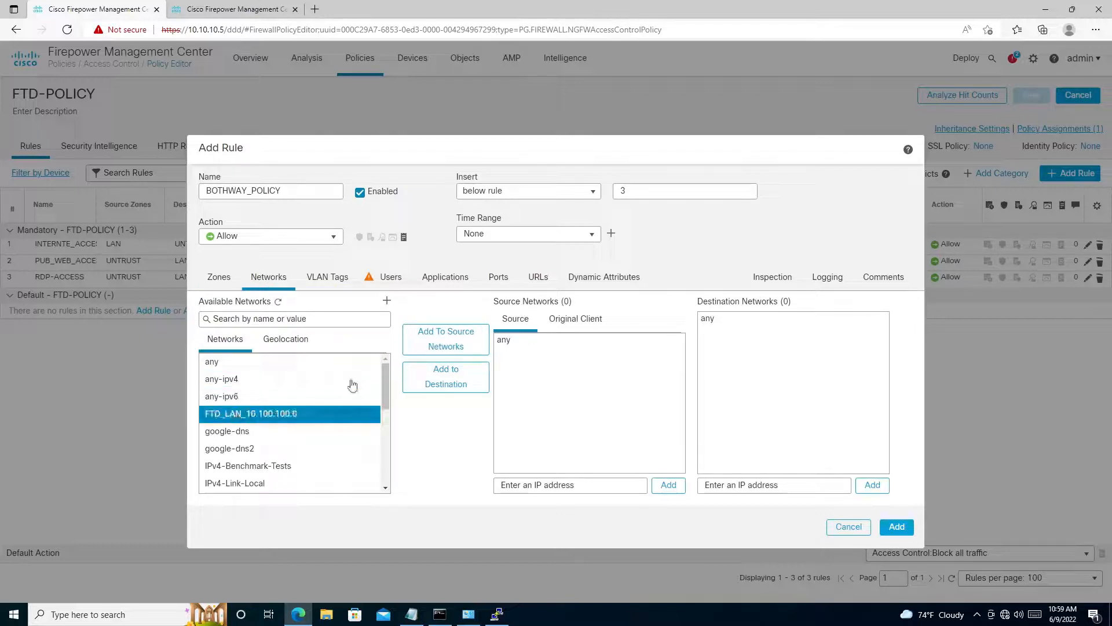
pyautogui.click(419, 347)
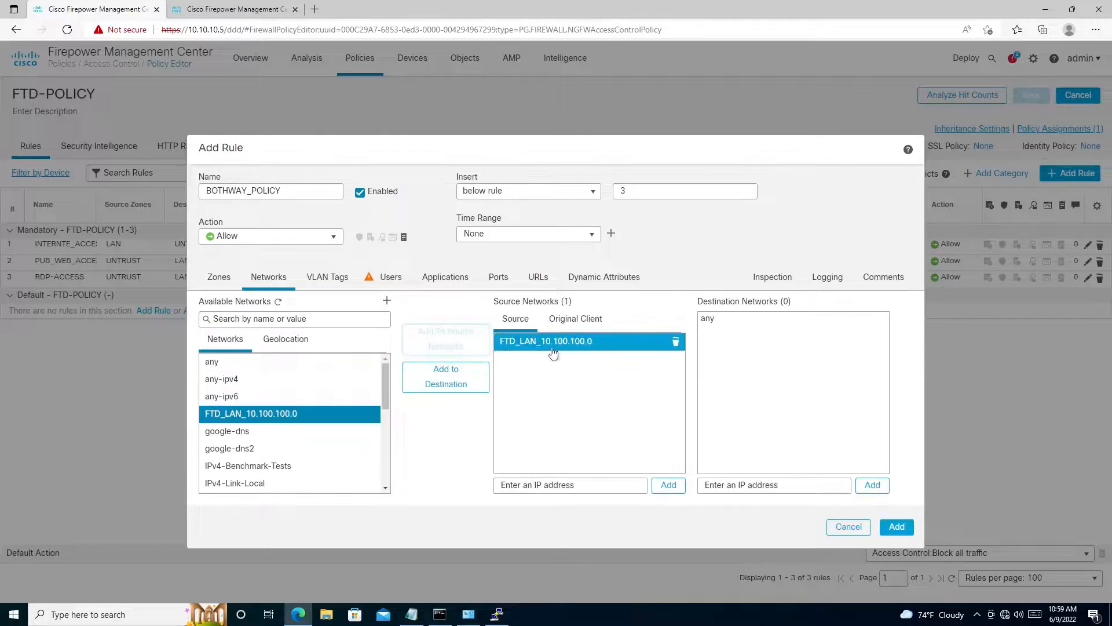
pyautogui.click(230, 318)
pyautogui.write('sonic')
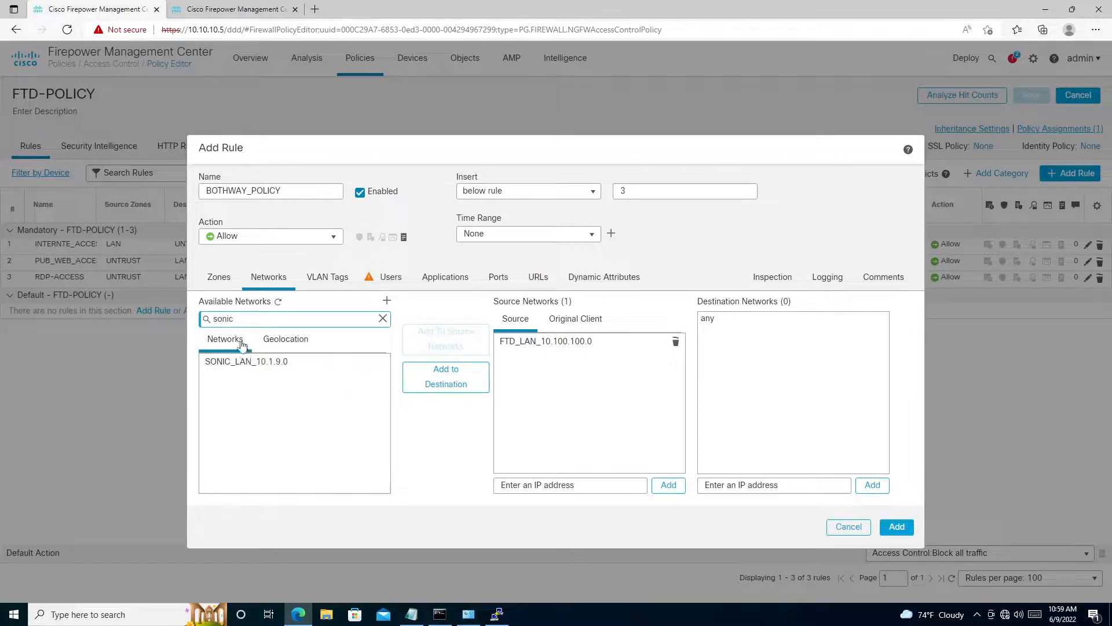
pyautogui.click(246, 362)
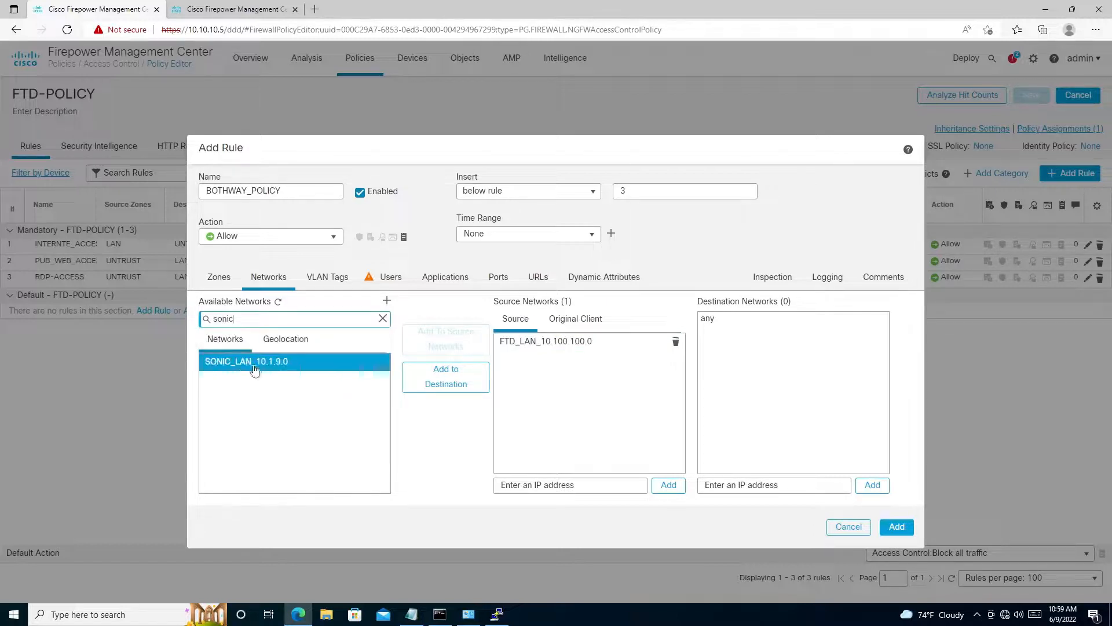
pyautogui.click(446, 376)
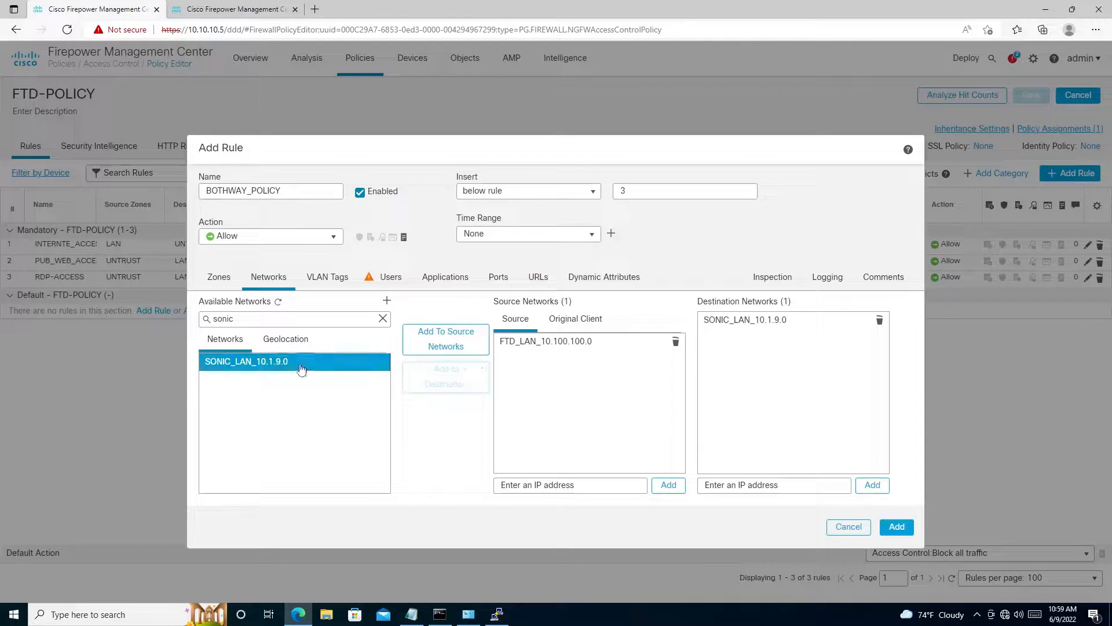
# - Add the reverse direction with SONIC_LAN_10.1.9.0 as a source network and FTD_LAN_10.100.100.0 as a destination network
pyautogui.click(440, 341)
pyautogui.click(555, 371)
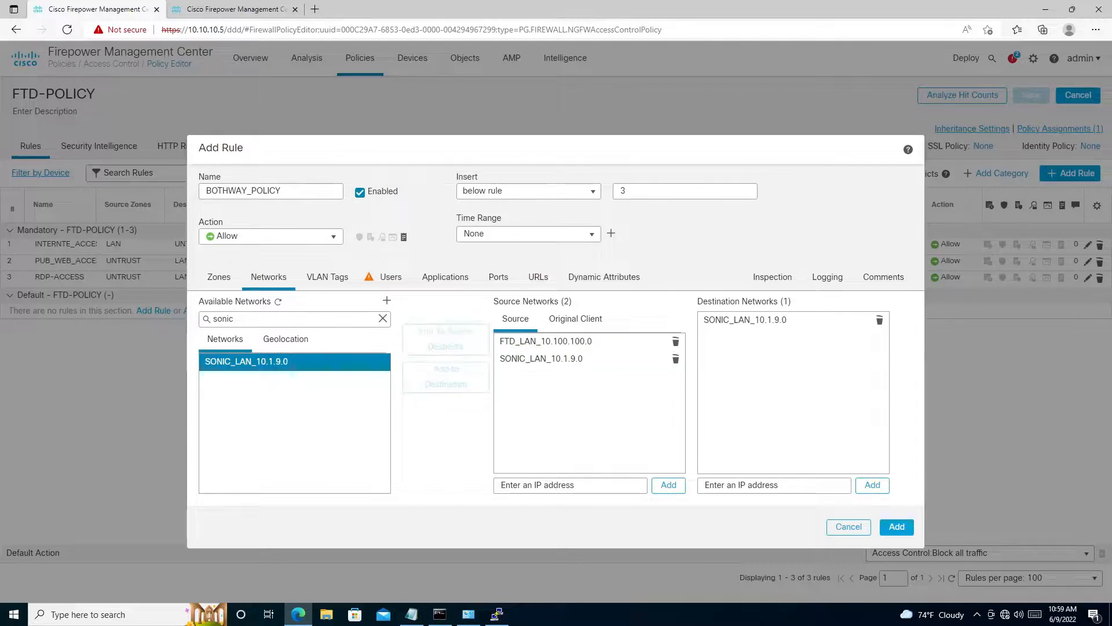
pyautogui.moveTo(238, 318); pyautogui.dragTo(158, 316)
pyautogui.write('FTD')
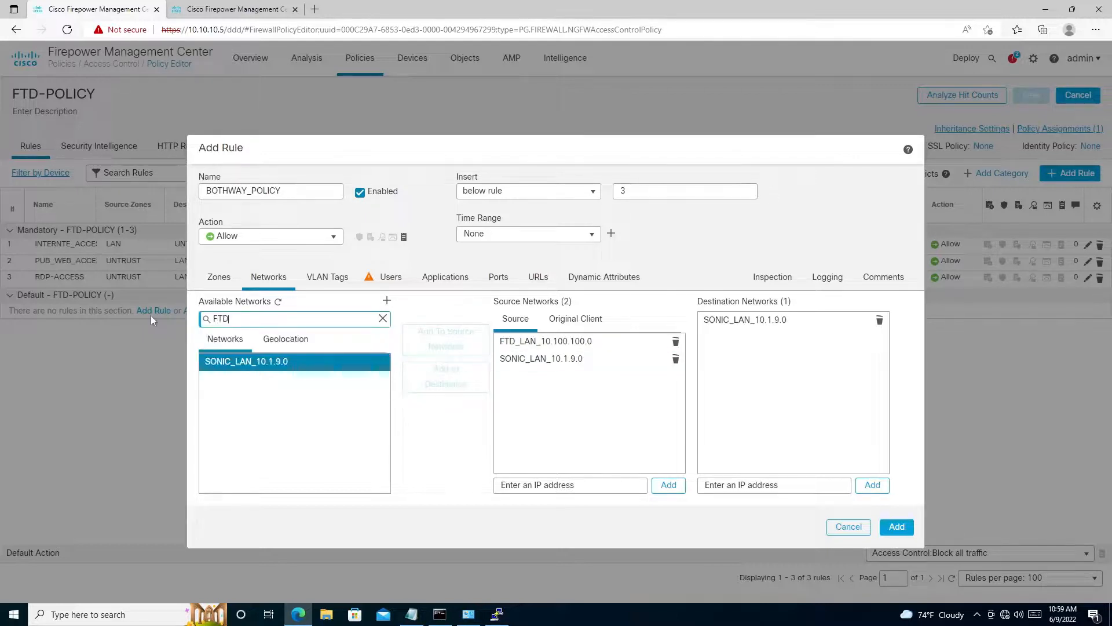
pyautogui.click(241, 367)
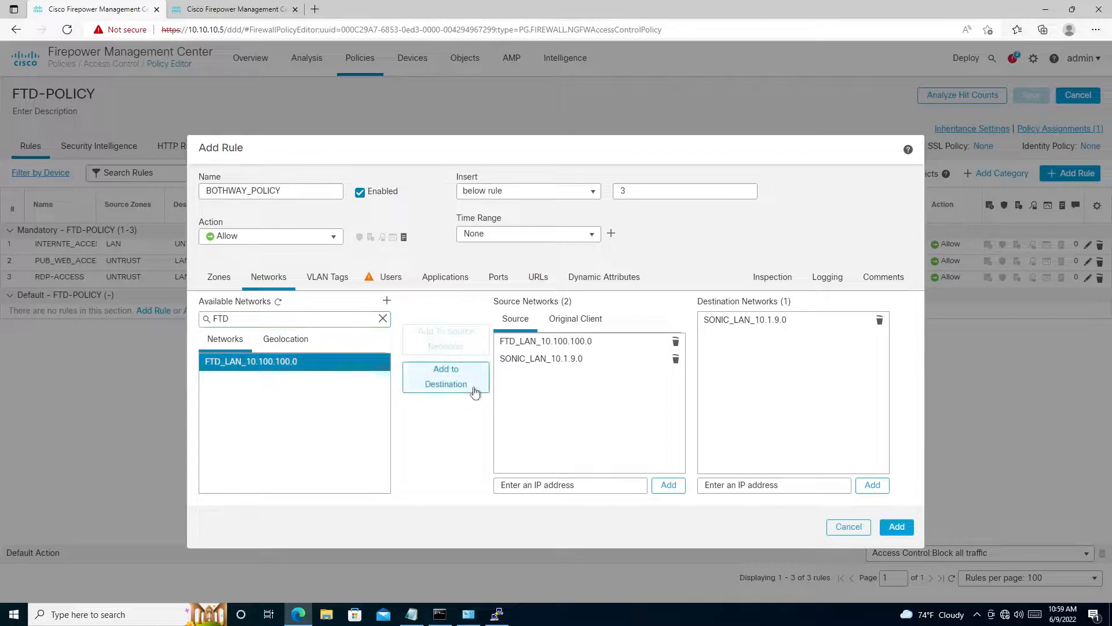
pyautogui.click(470, 386)
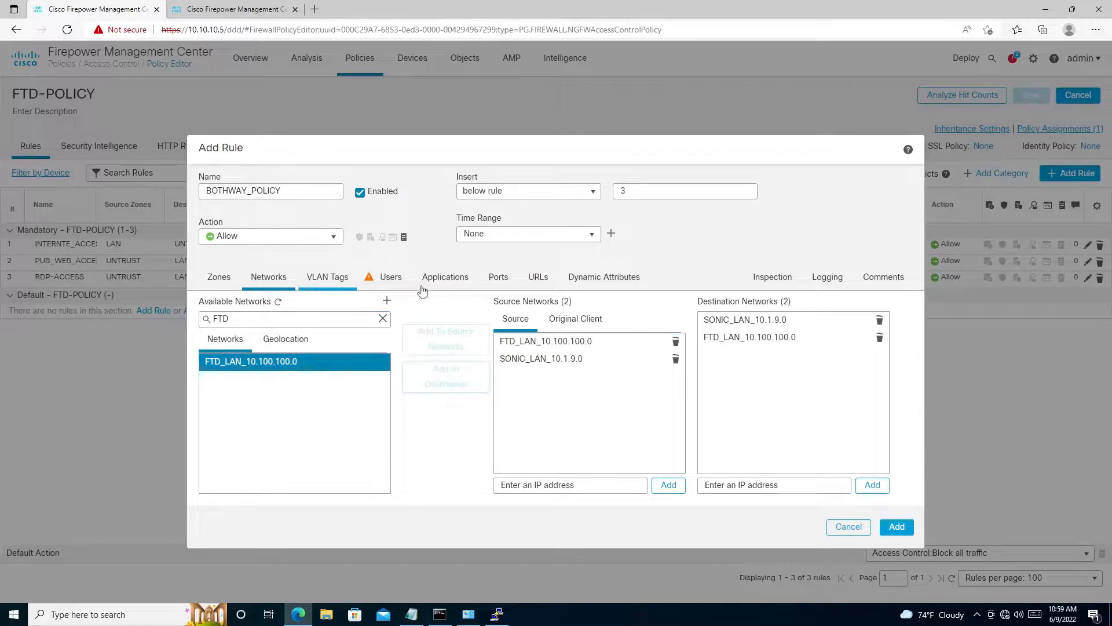
# - Check the rule's application and port conditions, leave them at any, and add the rule to the policy
pyautogui.click(444, 278)
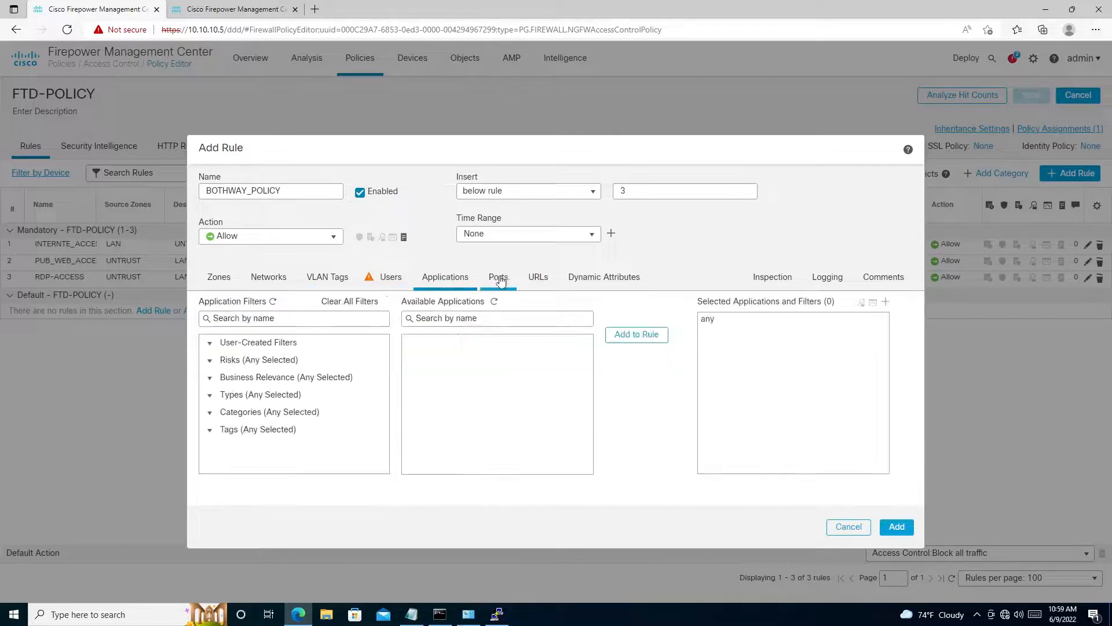
pyautogui.click(498, 278)
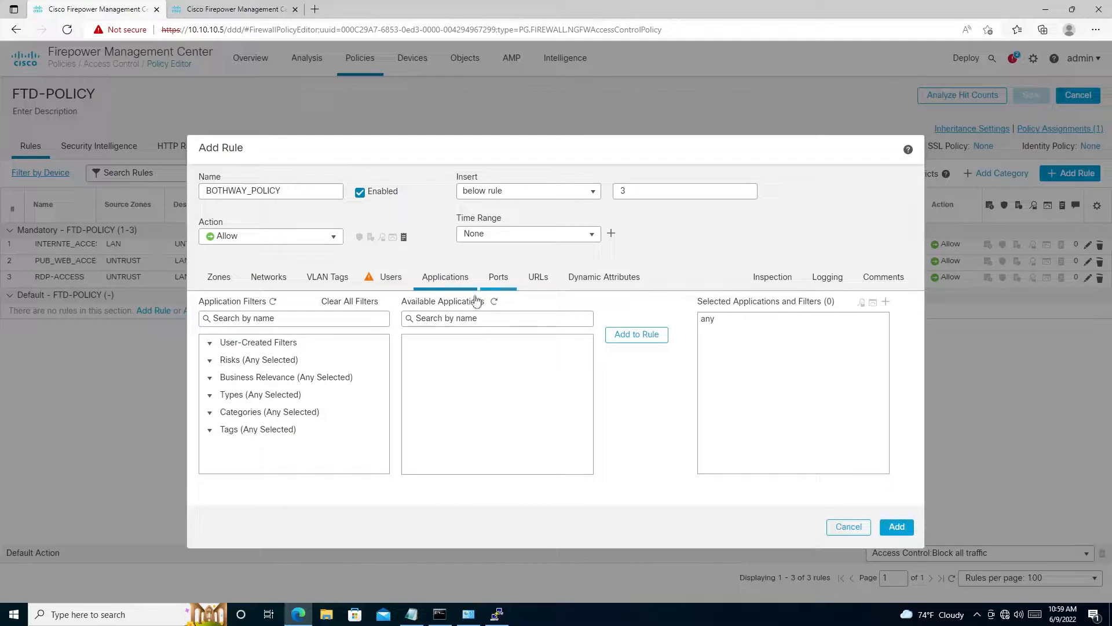
pyautogui.click(905, 529)
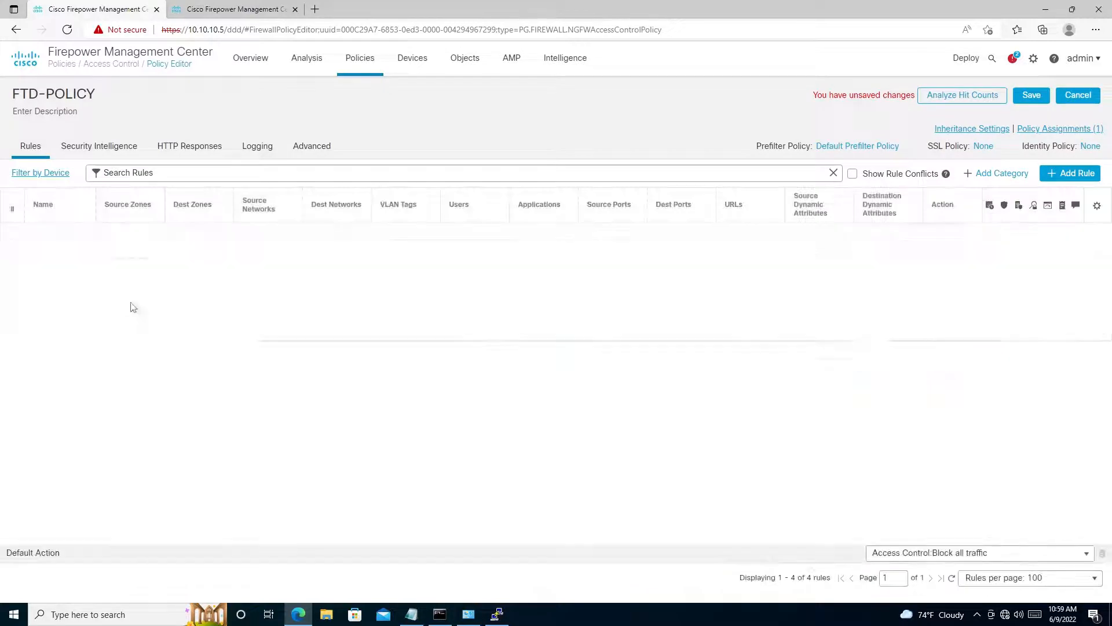
# - Save FTD-POLICY and deploy the pending changes to the HO-HA device, proceeding despite the validation warnings
pyautogui.click(1034, 98)
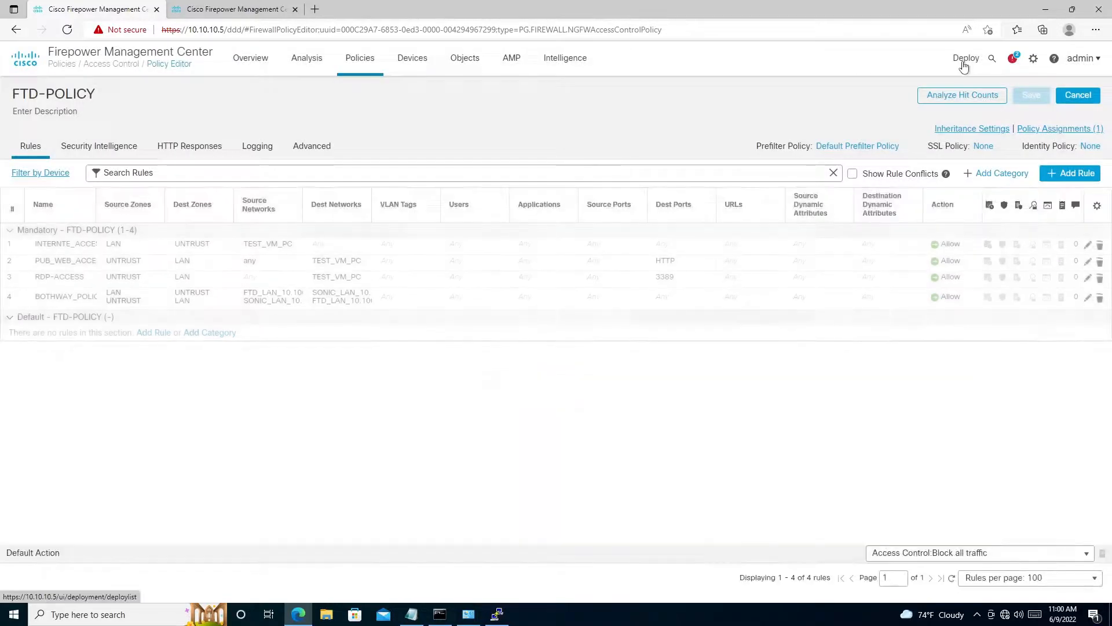
pyautogui.click(964, 65)
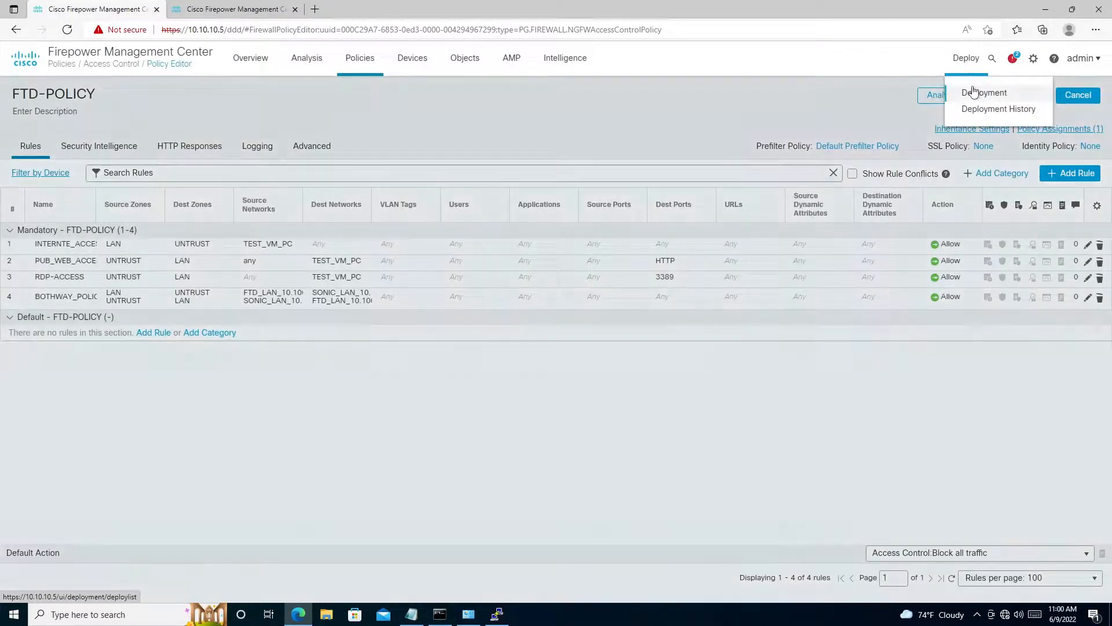
pyautogui.click(973, 91)
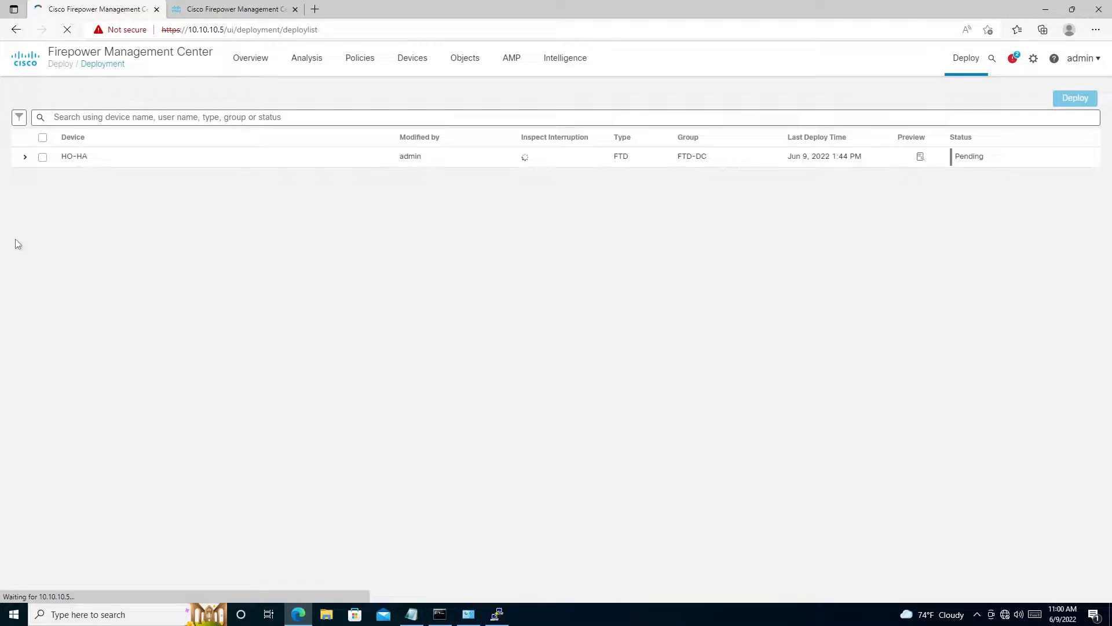
pyautogui.click(44, 142)
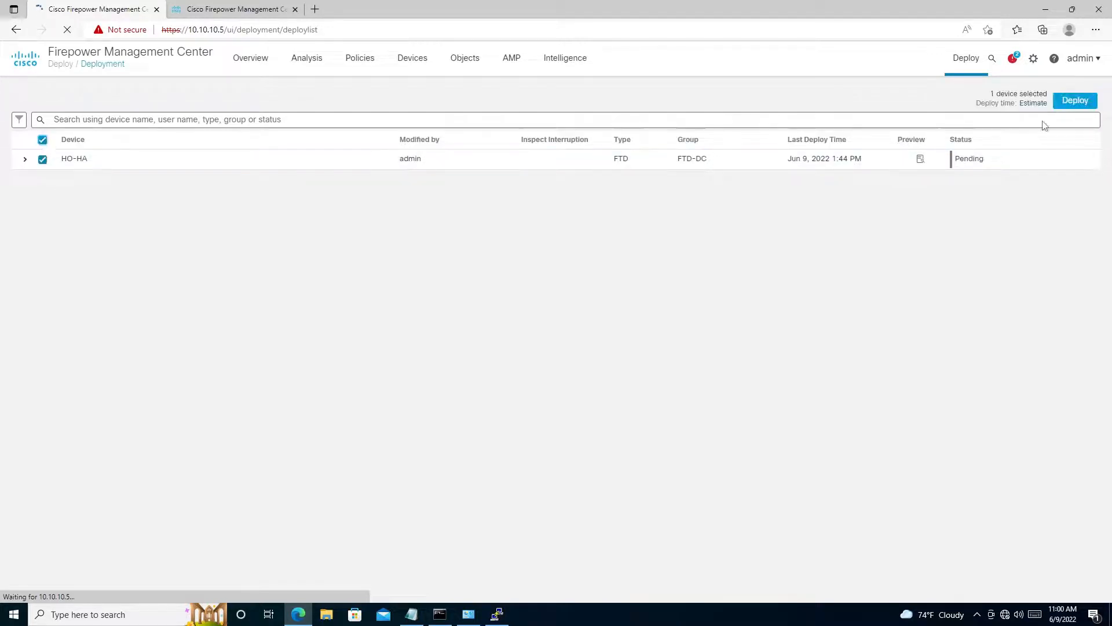
pyautogui.click(1071, 102)
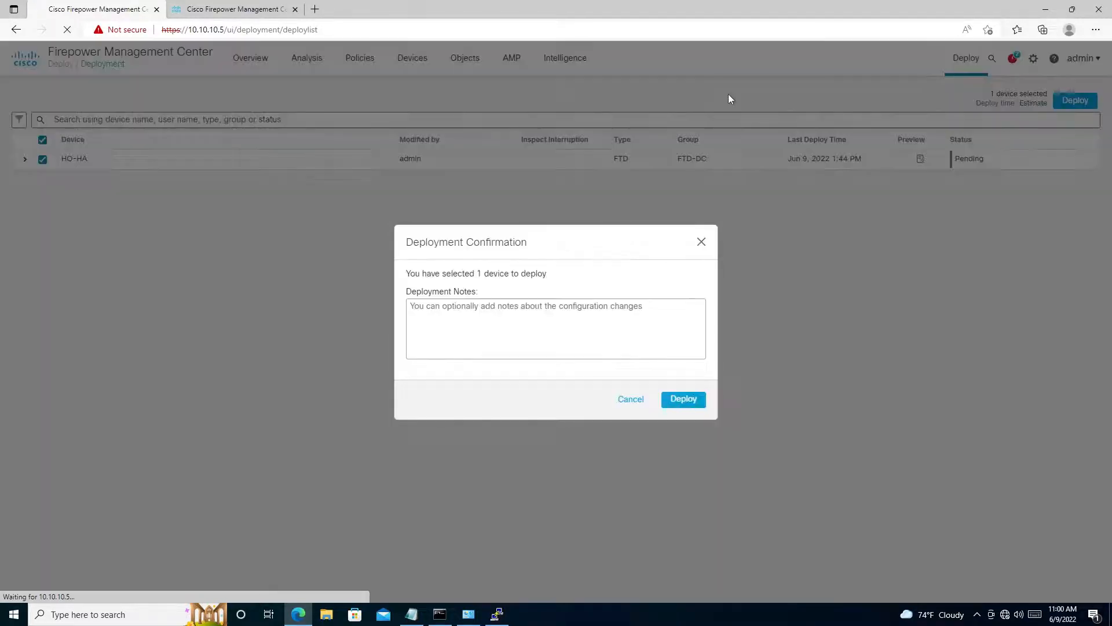
pyautogui.click(679, 399)
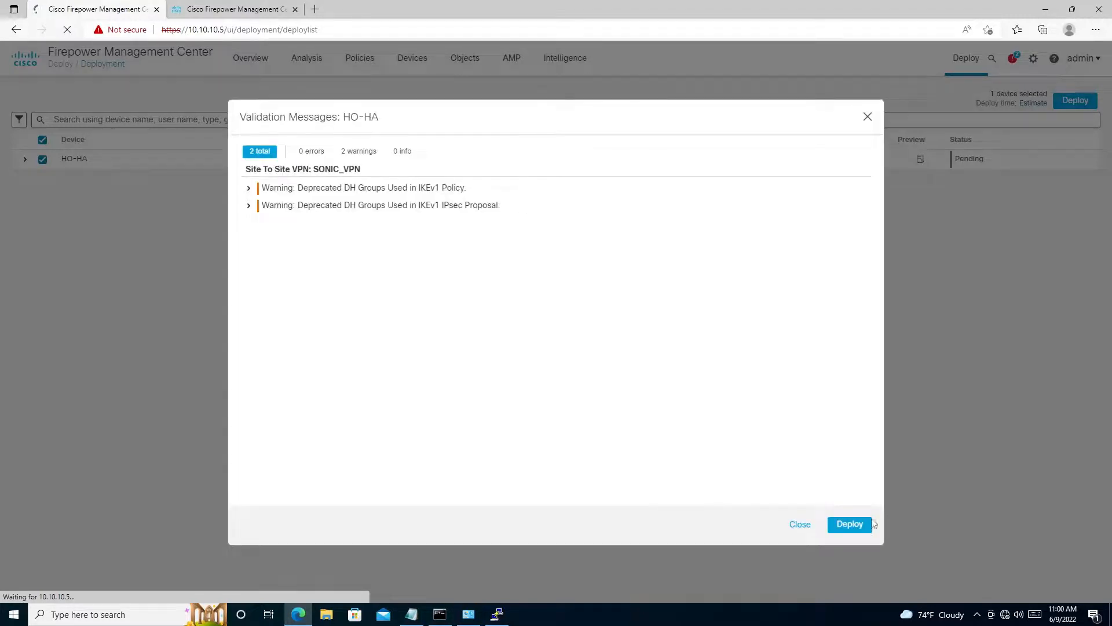
pyautogui.click(849, 524)
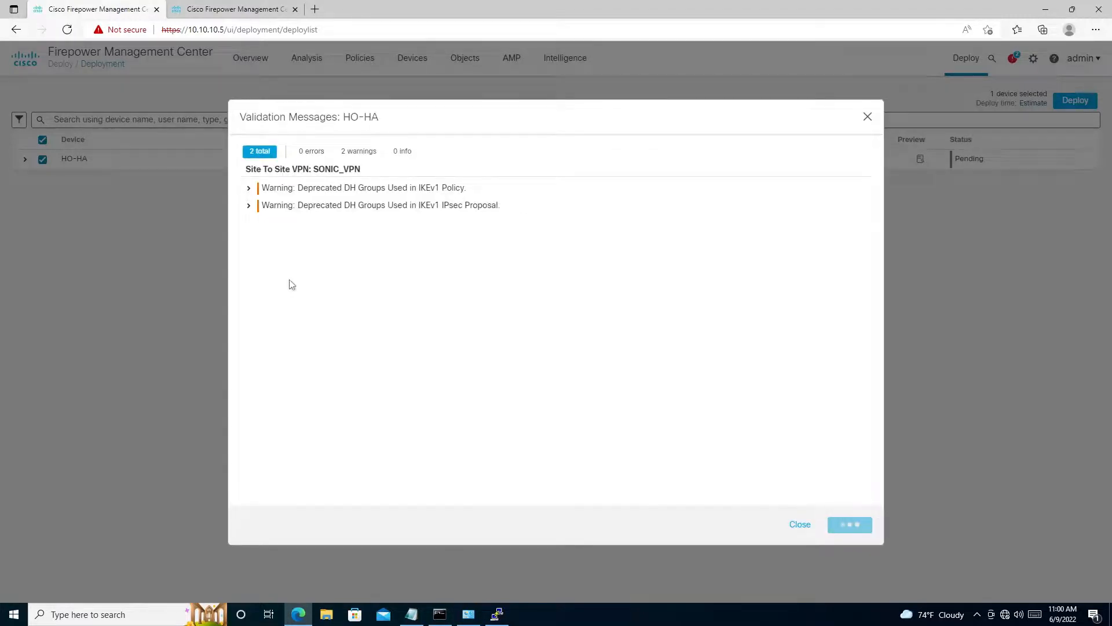
# - Return to the site-to-site VPN page and refresh the tunnel status of SONIC_VPN
pyautogui.click(235, 10)
pyautogui.click(783, 525)
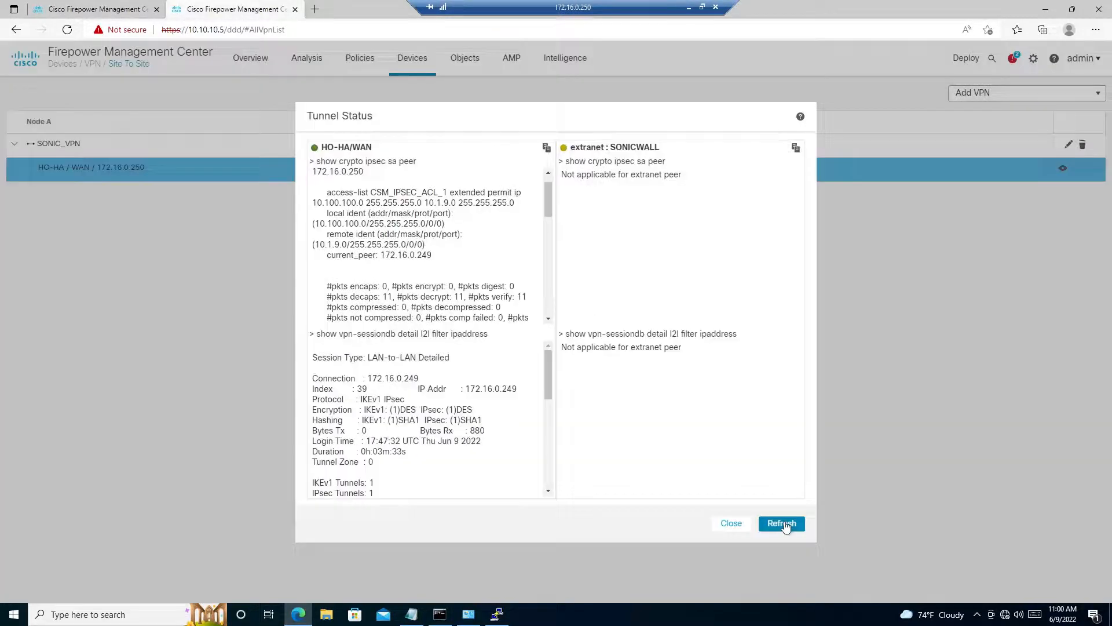
pyautogui.click(783, 524)
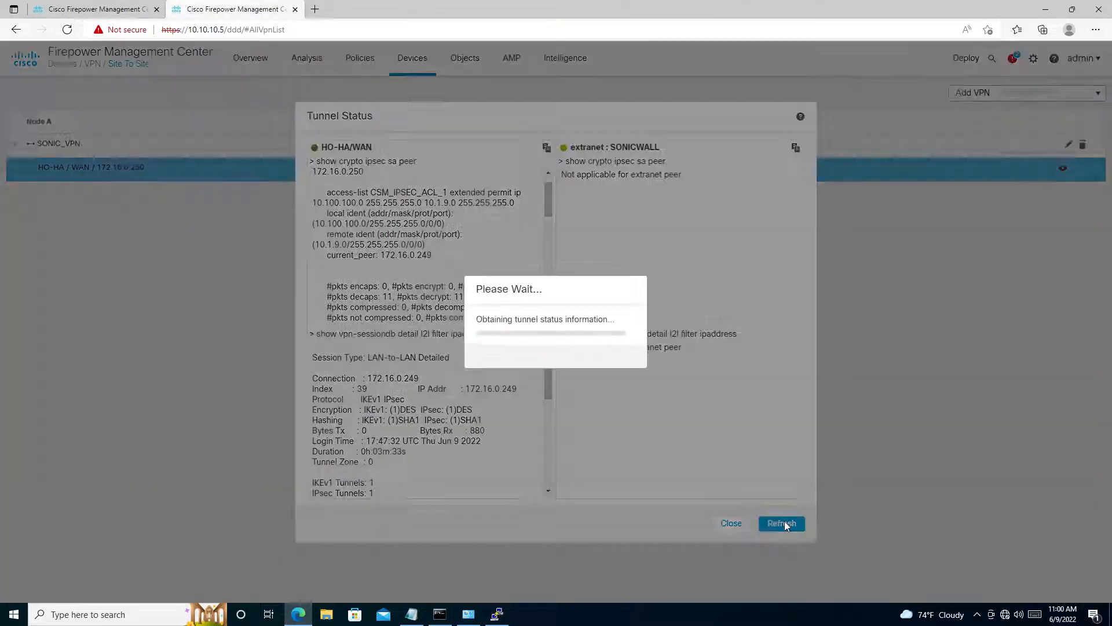
pyautogui.click(783, 524)
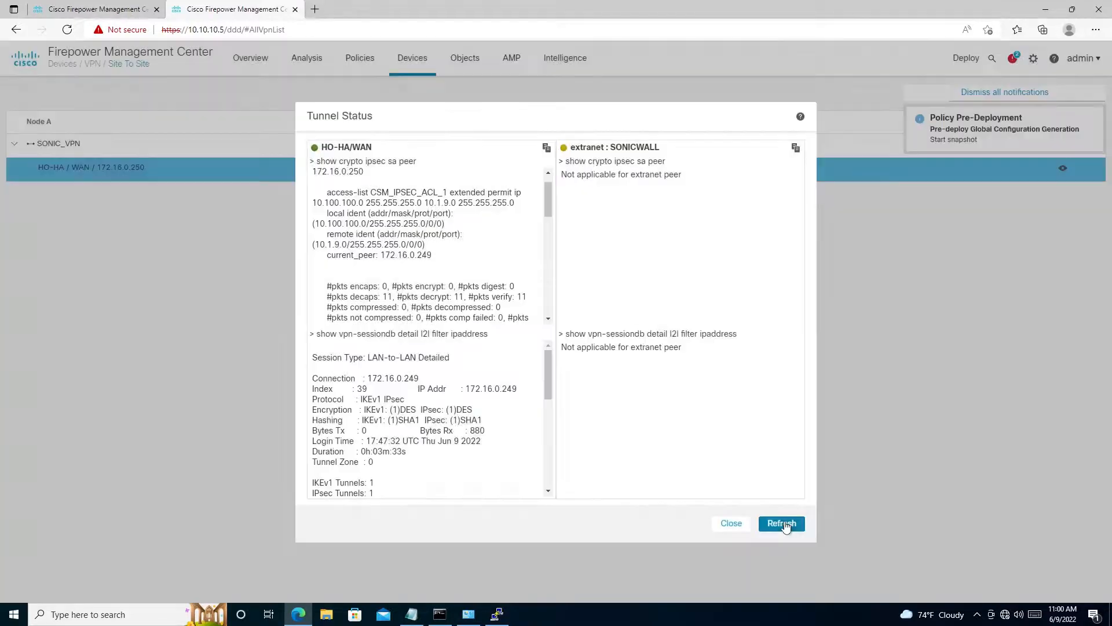
pyautogui.click(783, 525)
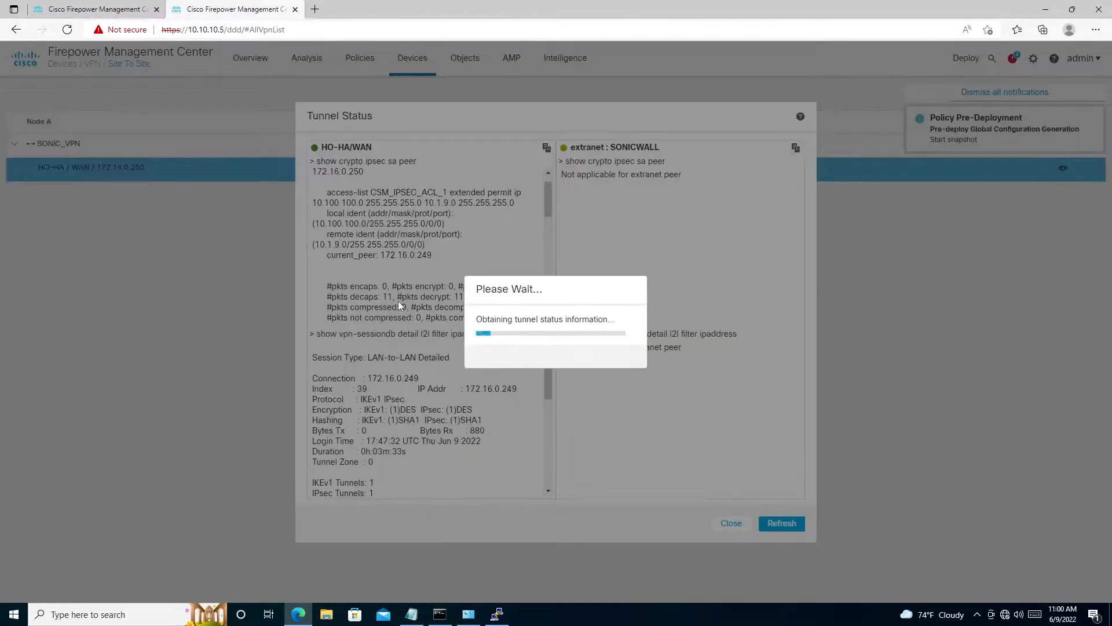
# - Switch to the XP-test virtual machine and restart the continuous ping to 10.100.100.100
pyautogui.moveTo(728, 2)
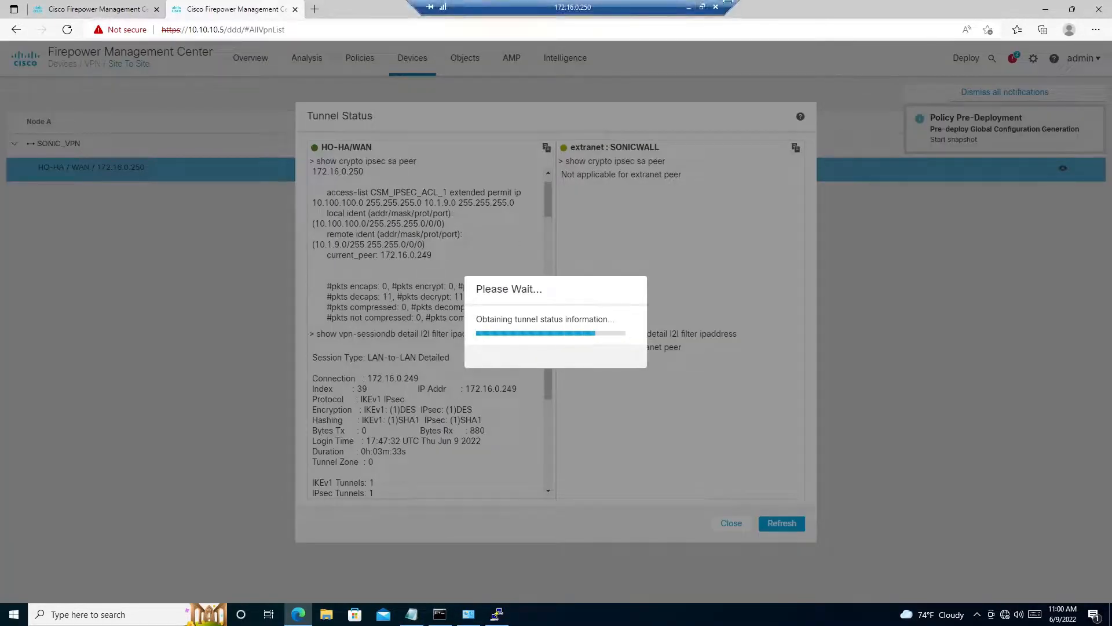
pyautogui.click(689, 8)
pyautogui.hotkey('ctrl', 'c')
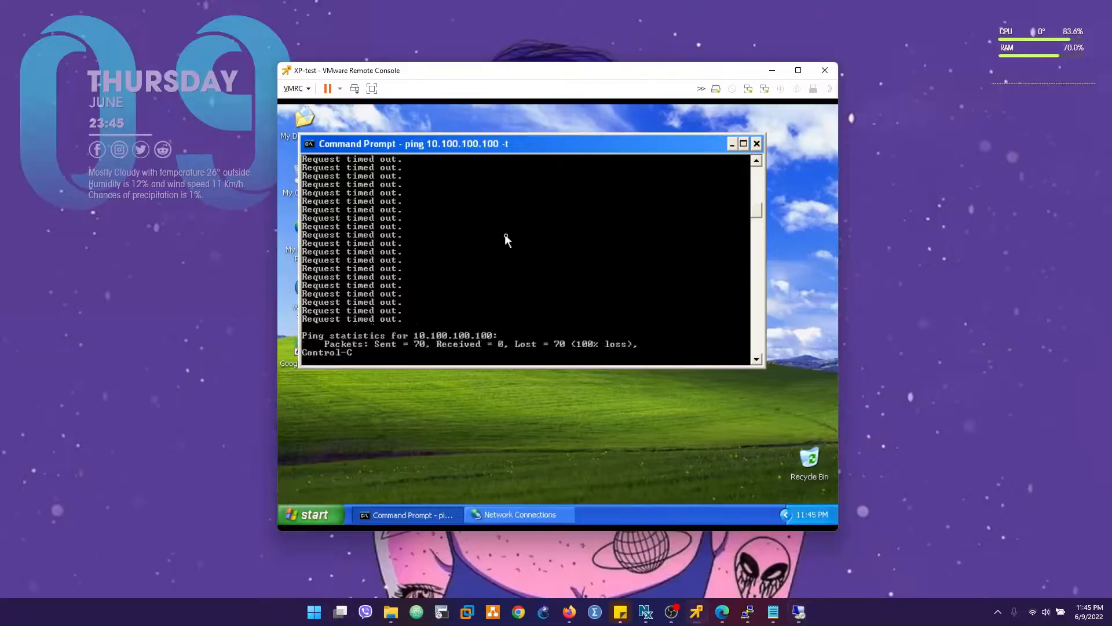
pyautogui.press('Up')
pyautogui.press('Return')
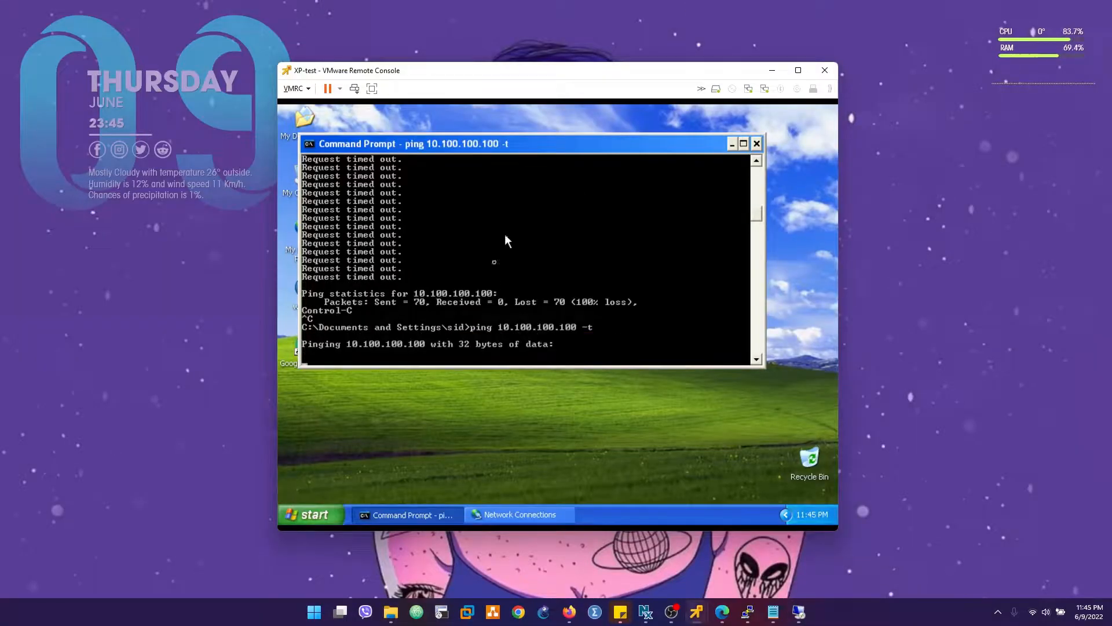
# - Go back to the remote session, expand SONIC_VPN, open the HO-HA tunnel's status and refresh it
pyautogui.click(798, 612)
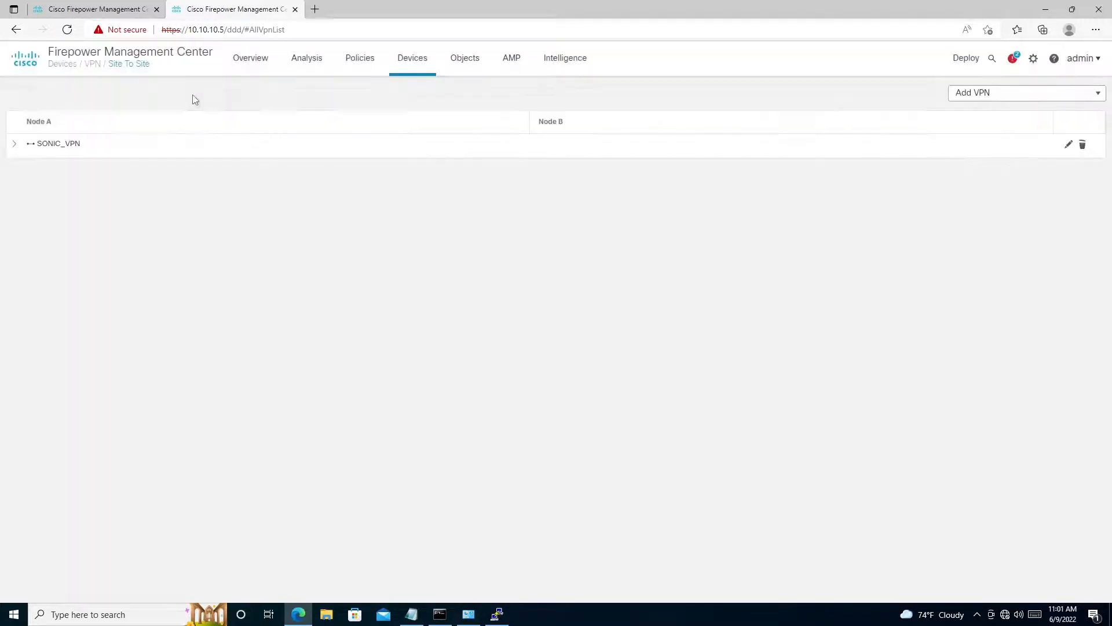
pyautogui.click(15, 144)
pyautogui.click(1062, 167)
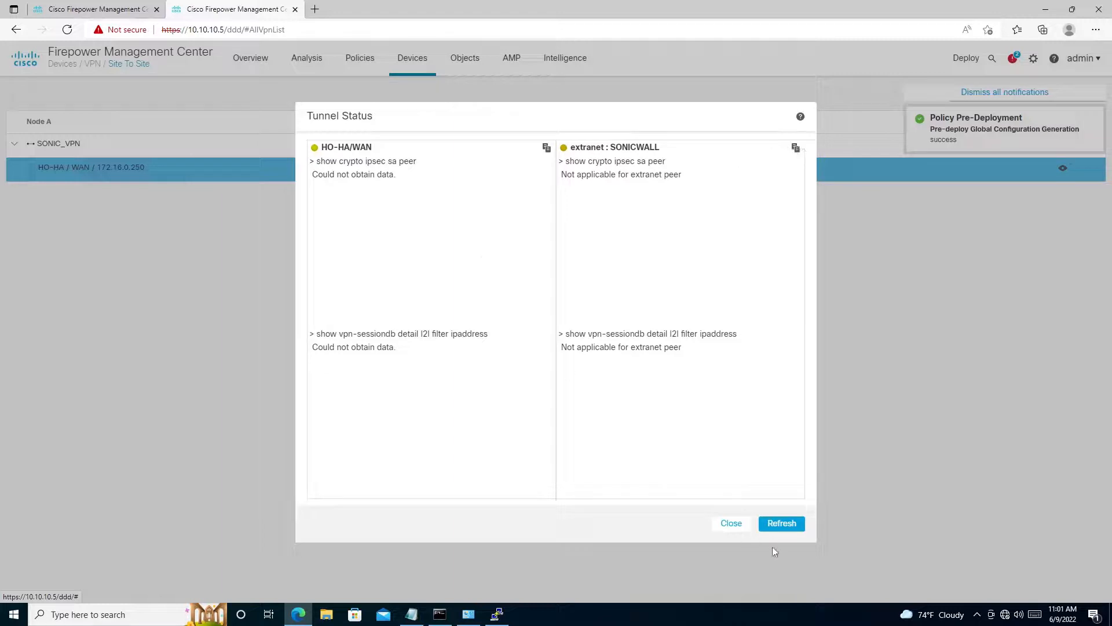
pyautogui.click(779, 521)
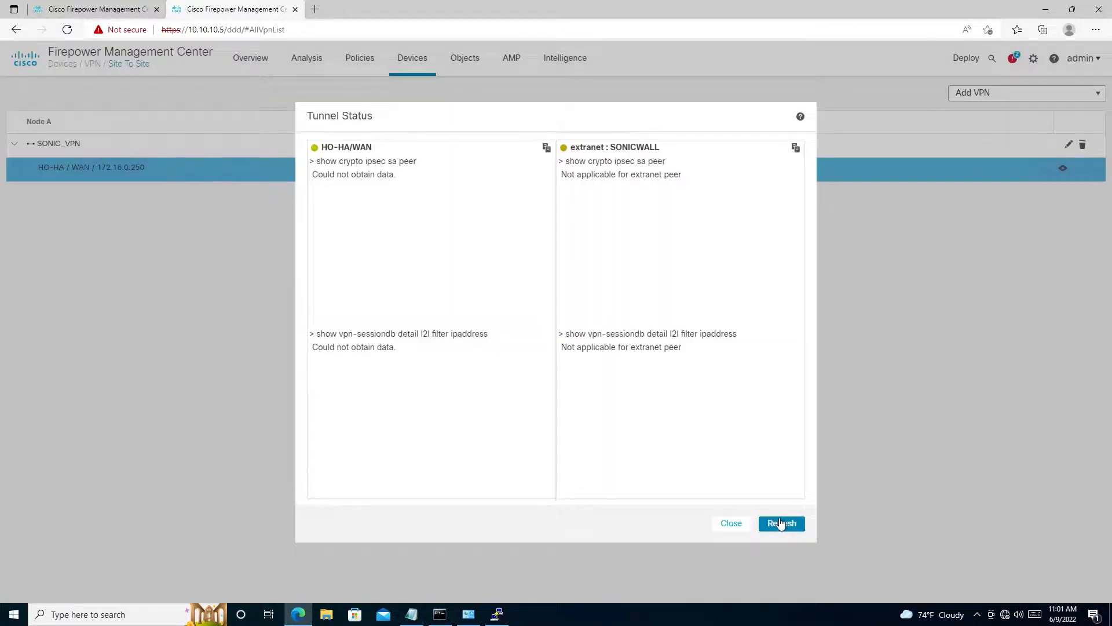
pyautogui.click(779, 524)
pyautogui.click(778, 523)
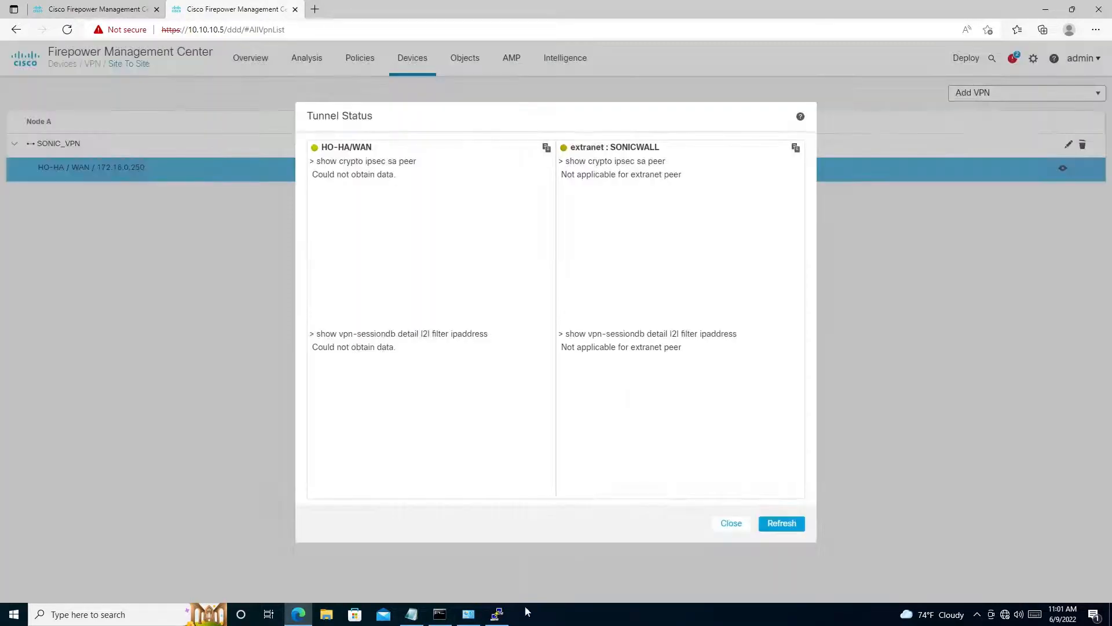
# - Switch to the FTD's PuTTY session and begin a show ipsec command at the prompt
pyautogui.click(497, 614)
pyautogui.write('sho')
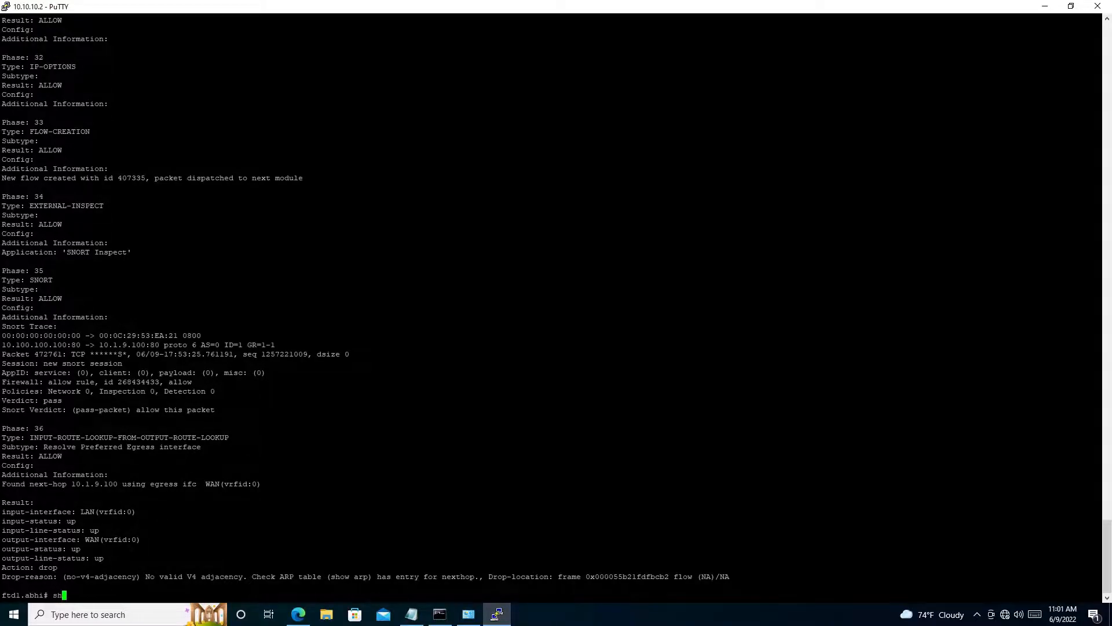
pyautogui.press('Tab')
pyautogui.write('c')
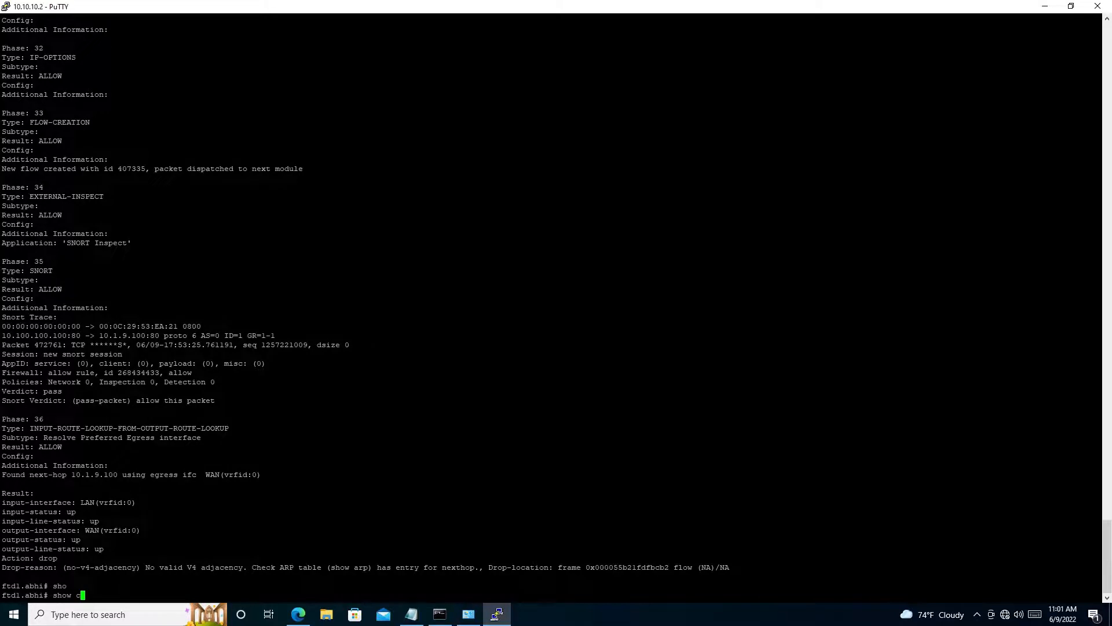
pyautogui.write('y')
pyautogui.press('Tab')
pyautogui.press('BackSpace')
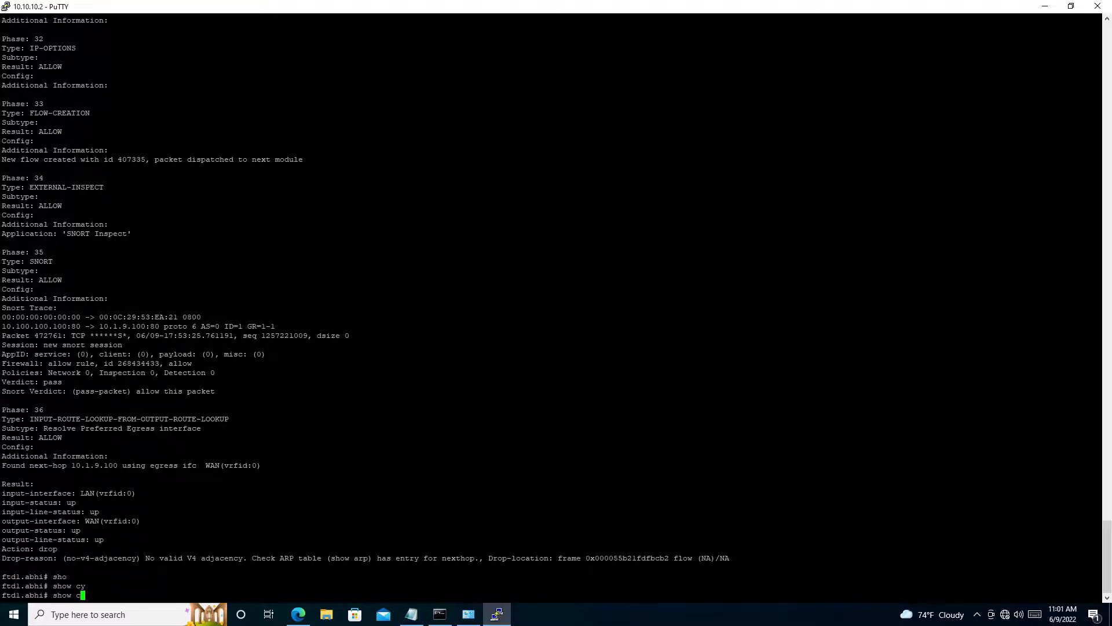
pyautogui.write('r')
pyautogui.press('Tab')
pyautogui.press('BackSpace')
pyautogui.press('BackSpace')
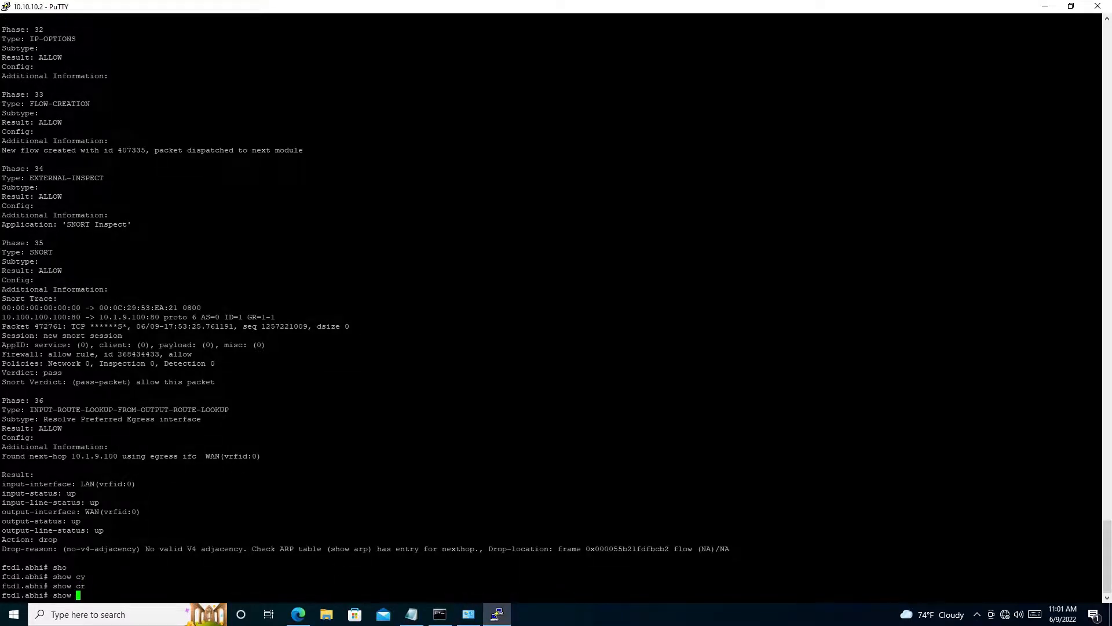
pyautogui.write('ips')
pyautogui.press('Tab')
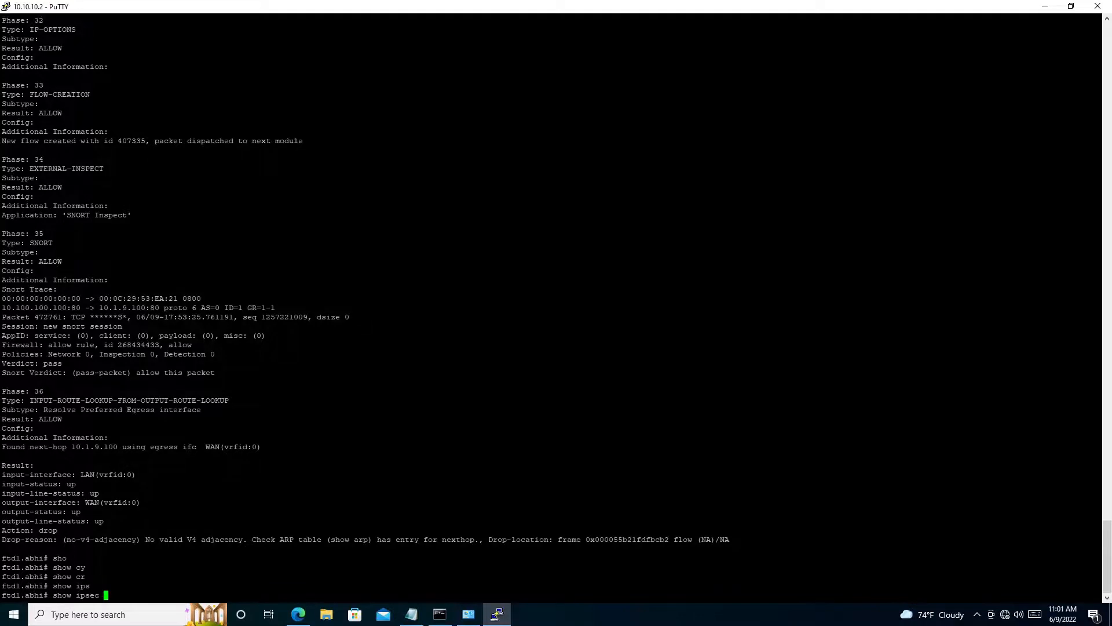
# - List the available options of the show ipsec and show ipsec sa commands
pyautogui.write('cry')
pyautogui.press('Tab')
pyautogui.press('BackSpace')
pyautogui.press('BackSpace')
pyautogui.press('BackSpace')
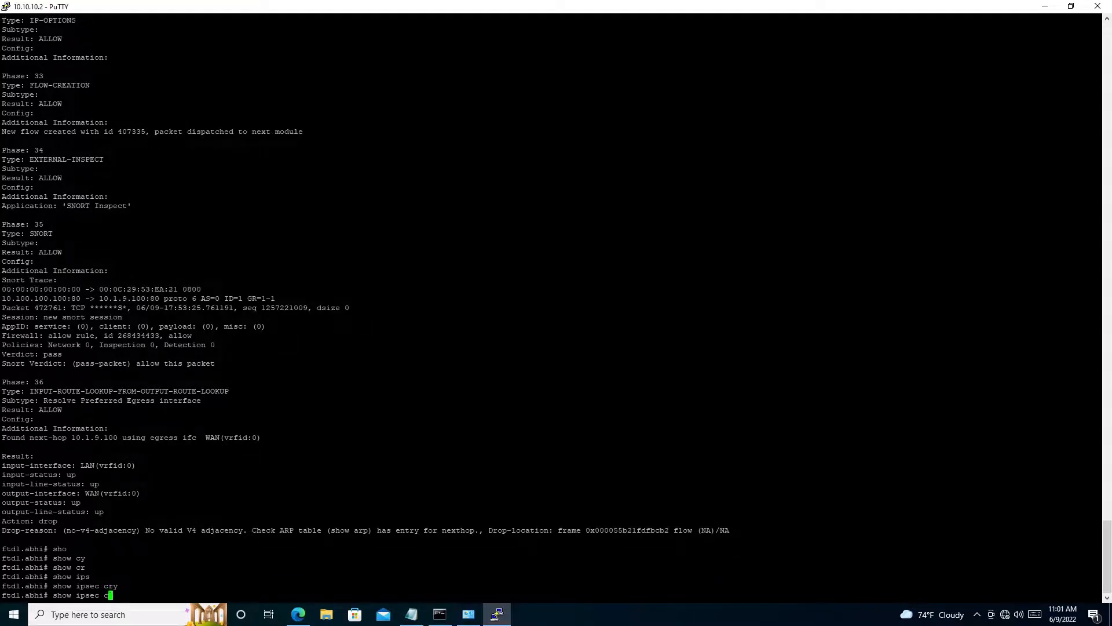
pyautogui.write('?s')
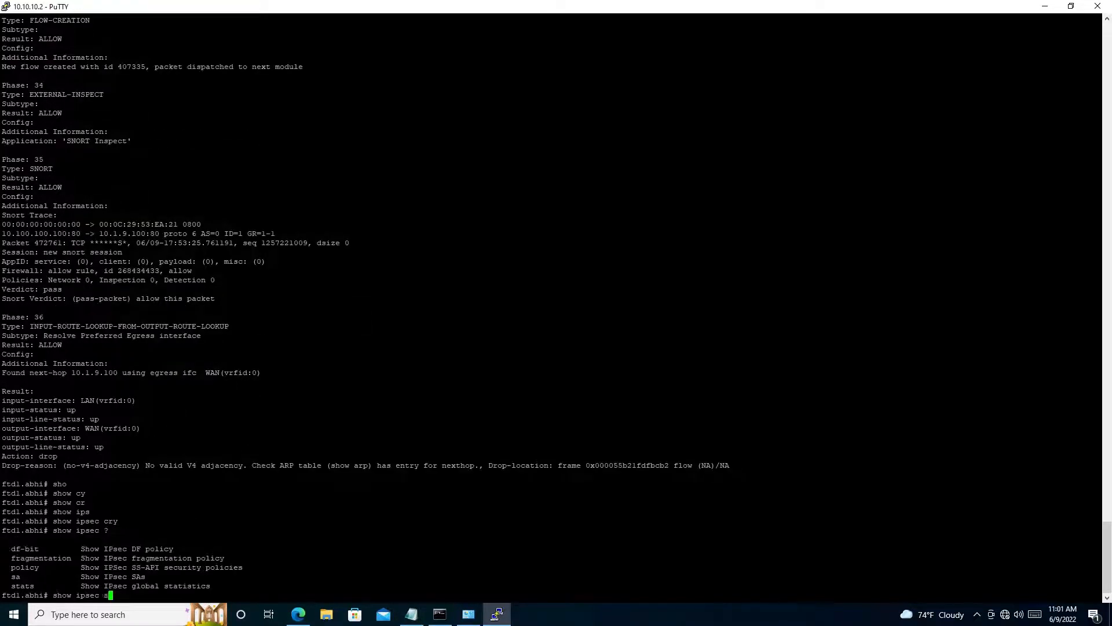
pyautogui.write('acr')
pyautogui.press('Tab')
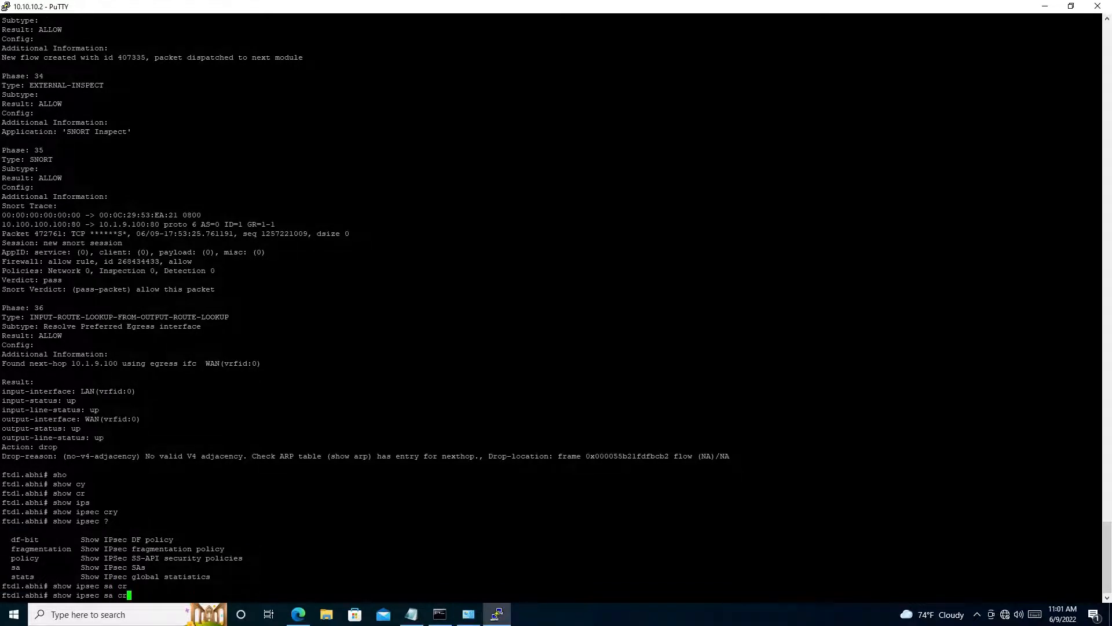
# - Run show ipsec sa peer 172.16.0.249 to display the security associations for the SonicWall peer
pyautogui.write('?')
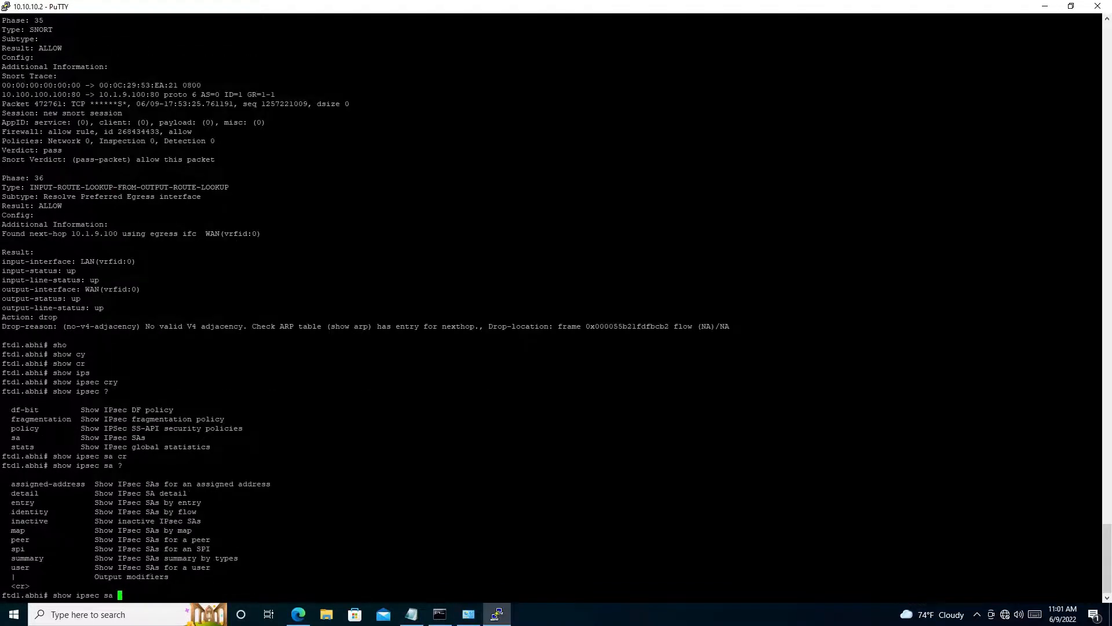
pyautogui.write('peer')
pyautogui.press('Tab')
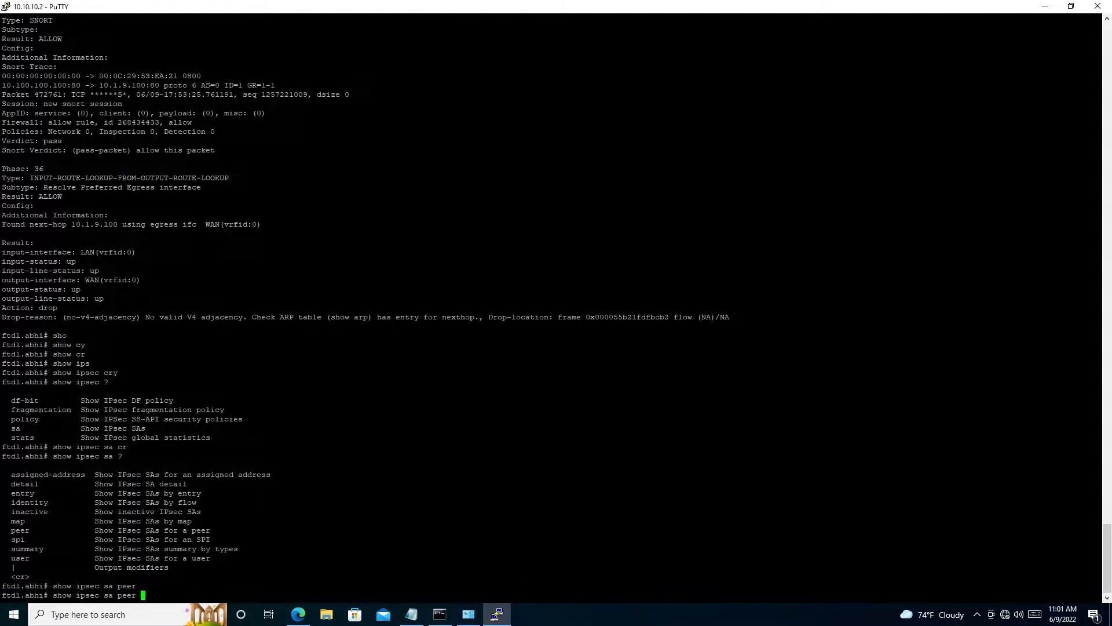
pyautogui.write('172.16.0.249')
pyautogui.press('Return')
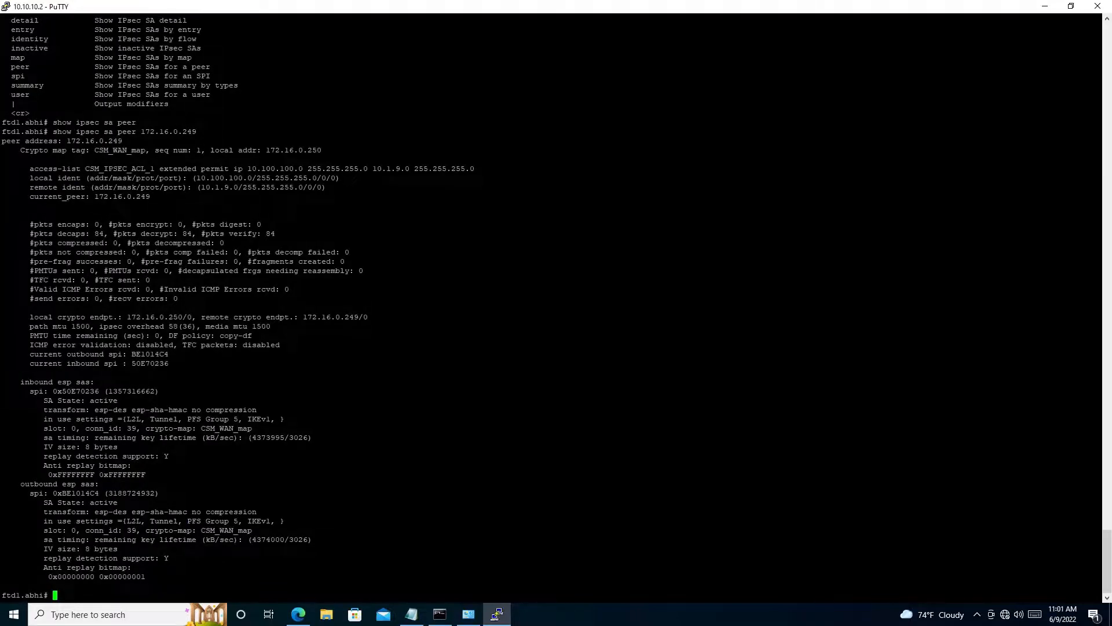
# - Rerun the IPsec SA query for the same peer and compare its decapsulated and encapsulated packet counters
pyautogui.press('Up')
pyautogui.press('Return')
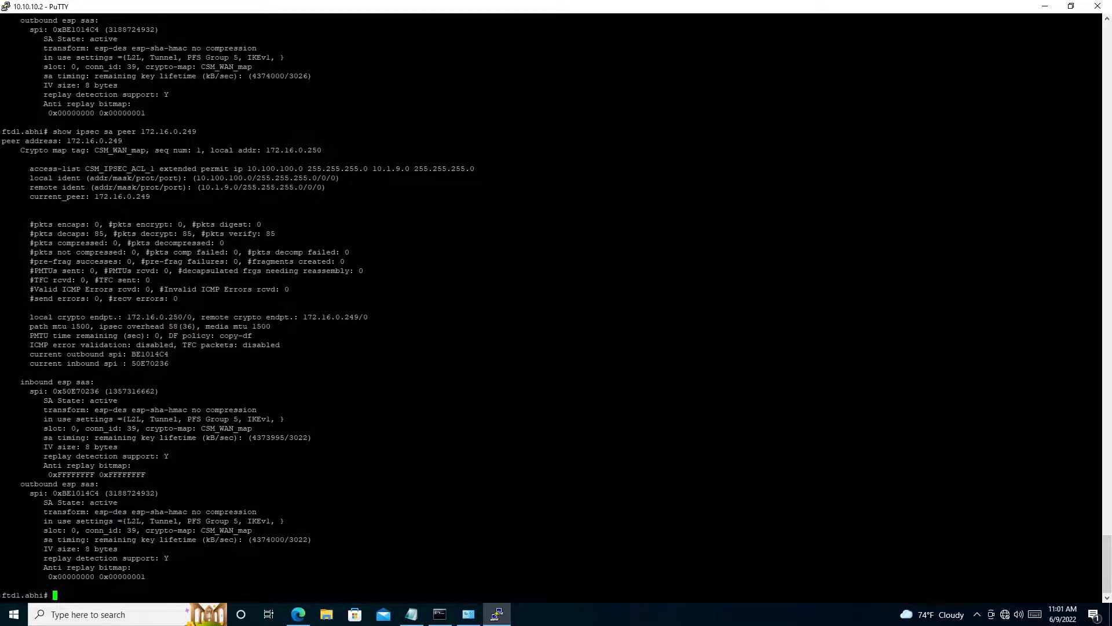
pyautogui.moveTo(28, 234); pyautogui.dragTo(279, 233)
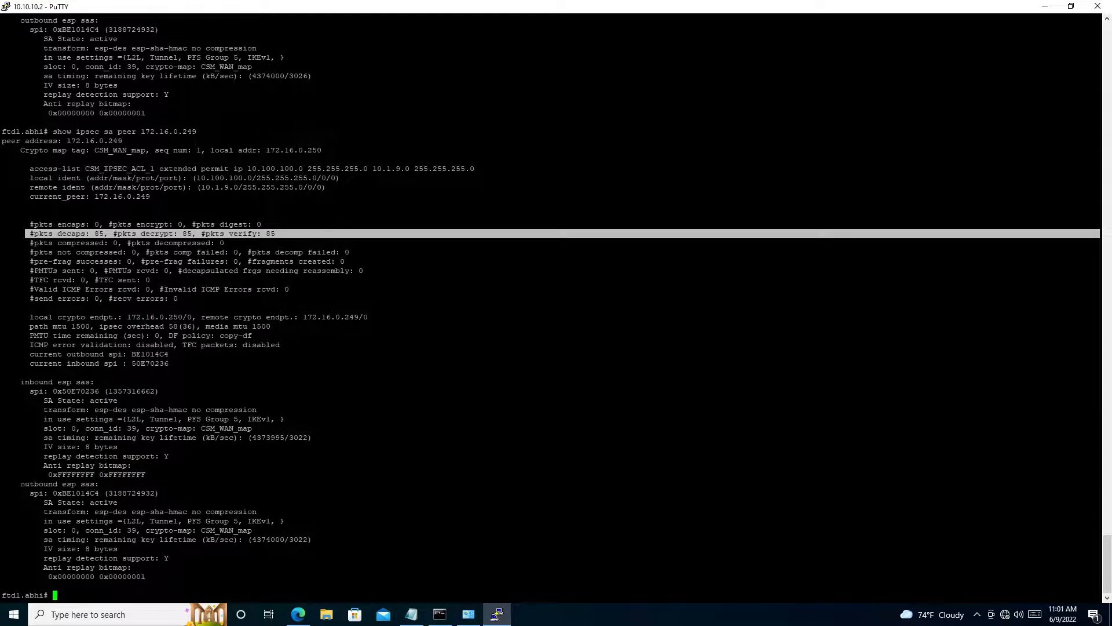
pyautogui.moveTo(27, 224); pyautogui.dragTo(556, 225)
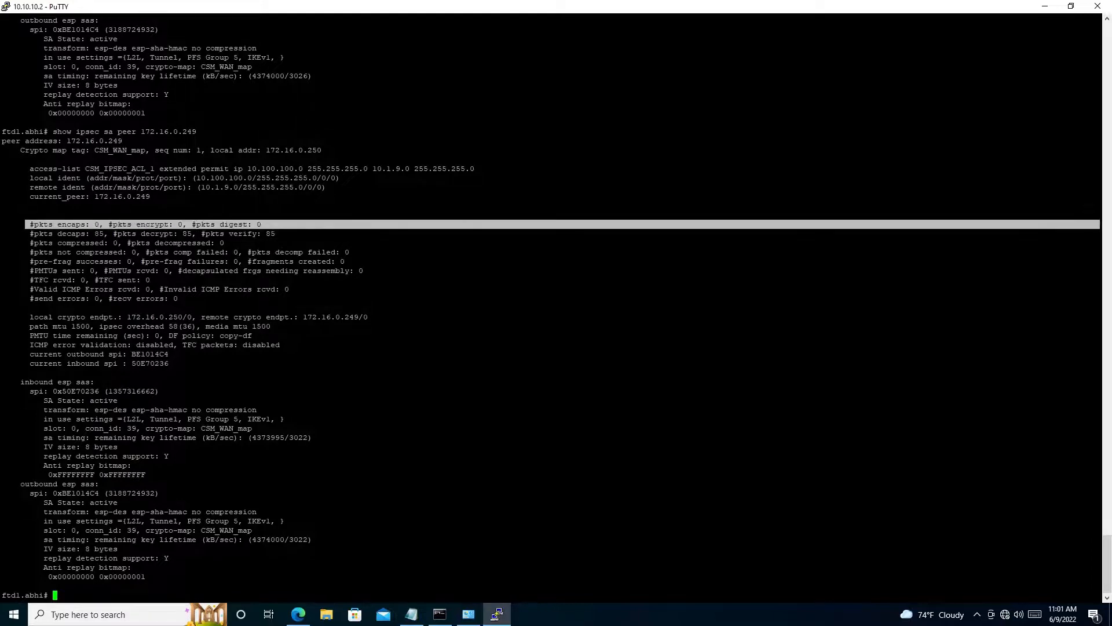
pyautogui.click(278, 225)
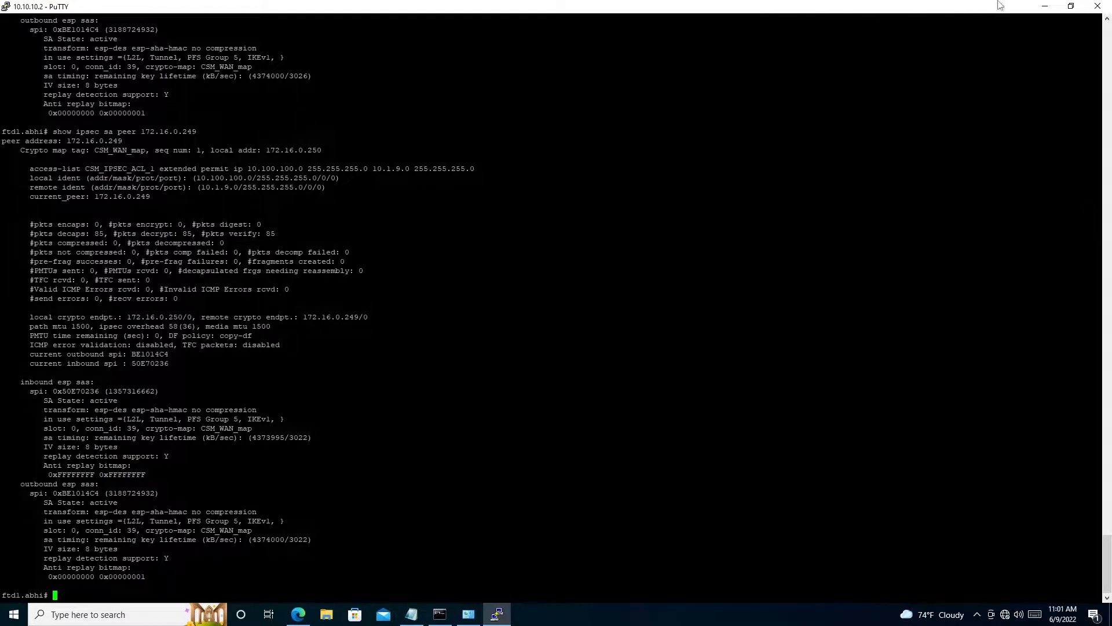
# - Return to the Firepower Management Center deployment page and check the progress of the HO-HA deployment
pyautogui.click(1044, 8)
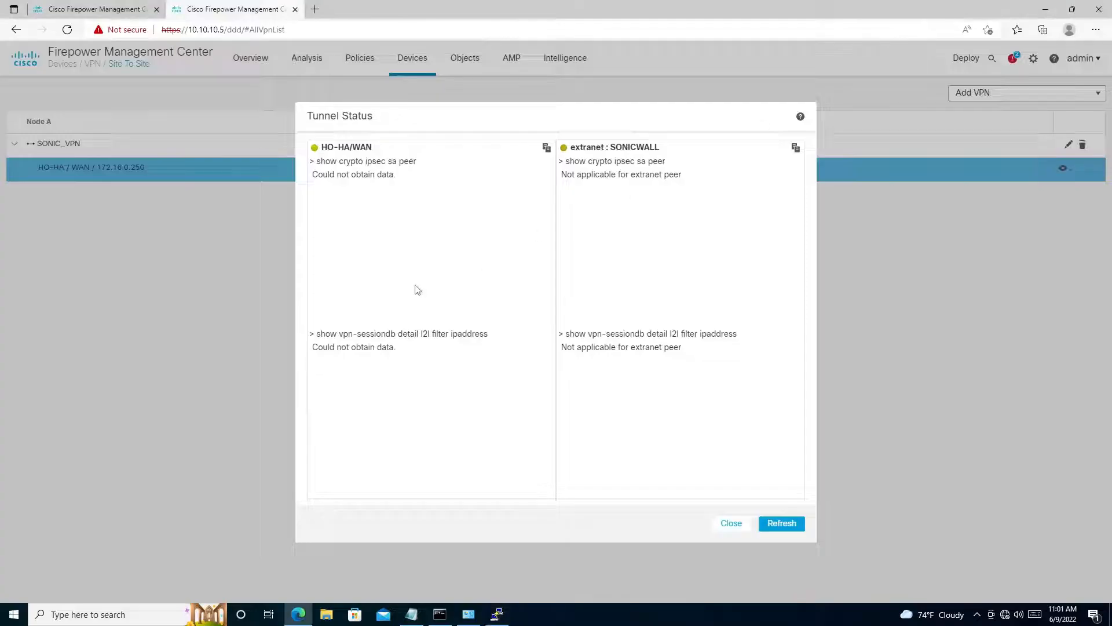
pyautogui.click(48, 6)
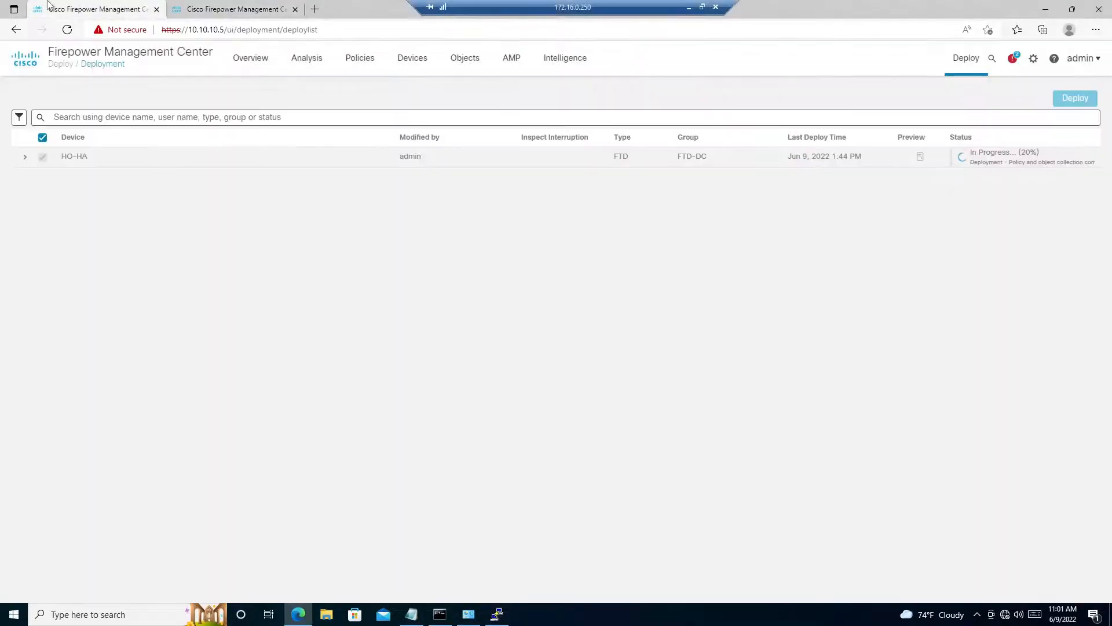
# - Refresh the tunnel status of the HO-HA and SONICWALL endpoints, then close it and reload the site-to-site VPN page
pyautogui.click(192, 8)
pyautogui.click(780, 524)
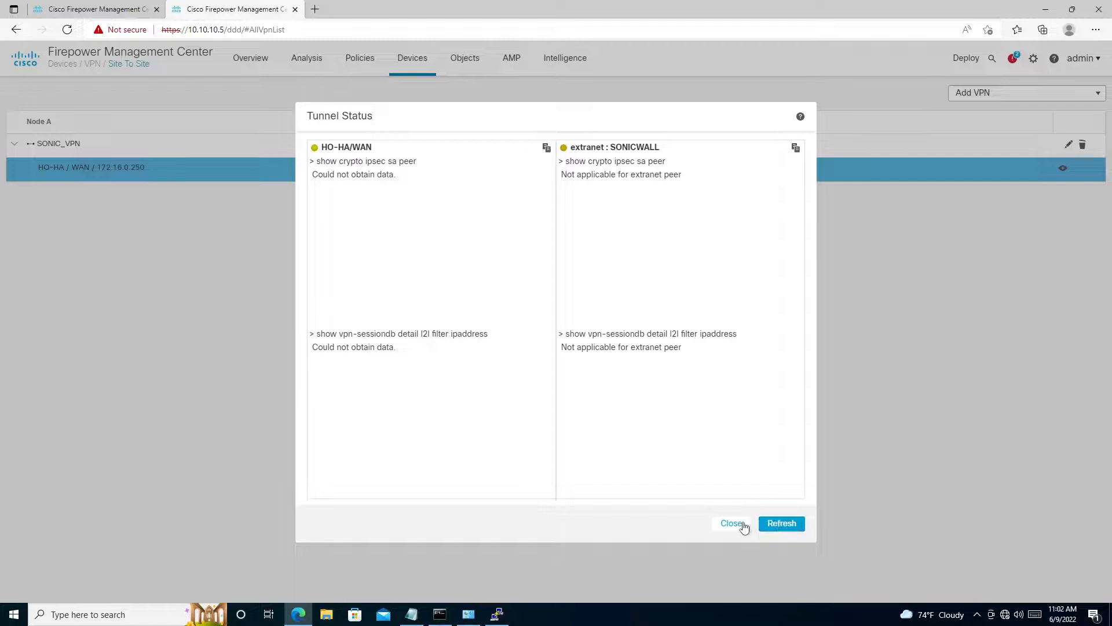
pyautogui.click(744, 526)
pyautogui.click(68, 29)
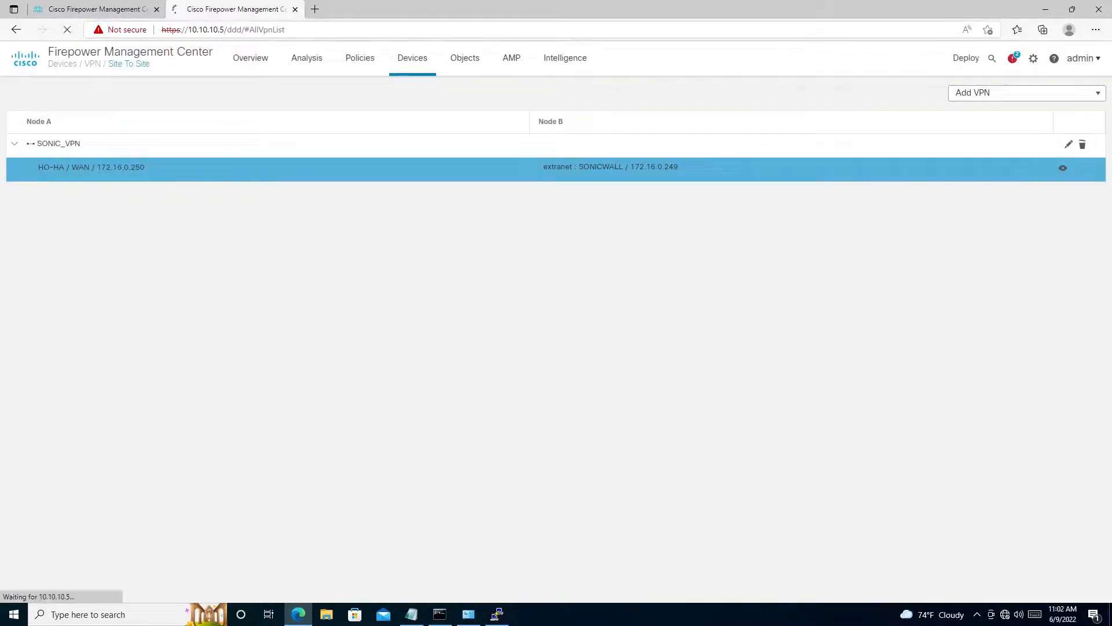
# - Switch to PuTTY, rerun packet-tracer input LAN tcp 10.100.100.100 http 10.1.9.100 http several times, and examine the final action and drop reason
pyautogui.click(497, 614)
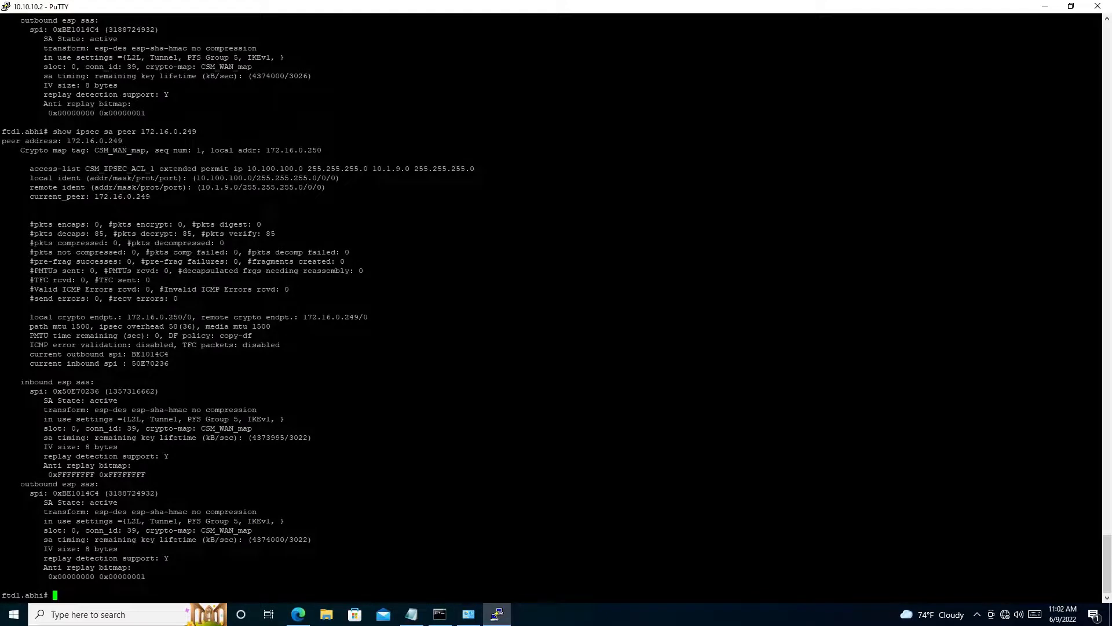
pyautogui.press('Up')
pyautogui.press('Up')
pyautogui.press('Return')
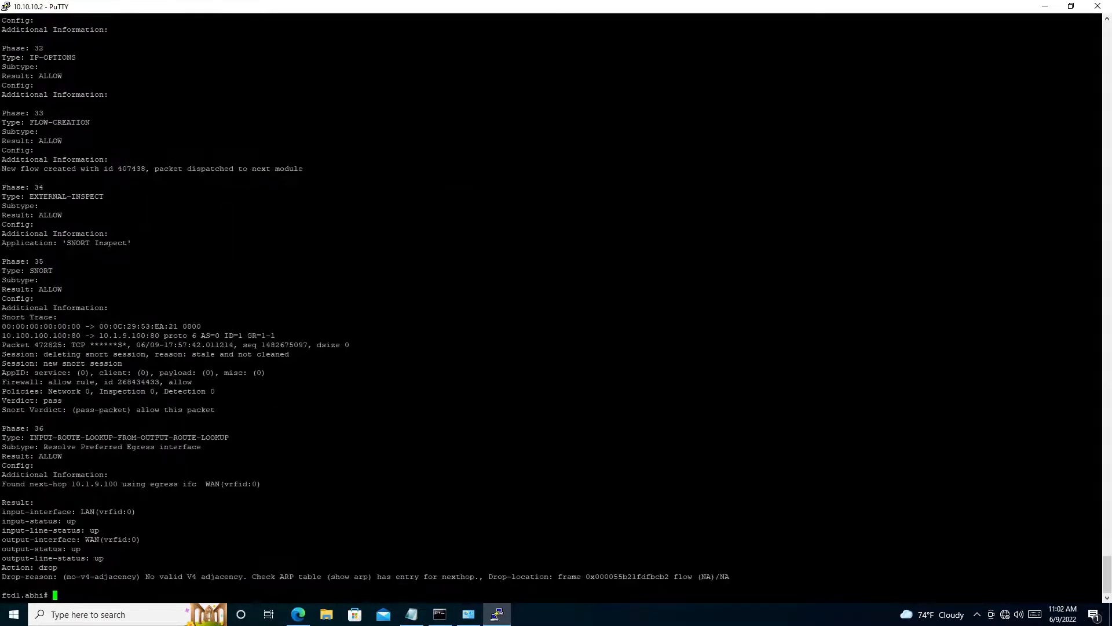
pyautogui.moveTo(2, 568); pyautogui.dragTo(869, 577)
pyautogui.press('Up')
pyautogui.press('Return')
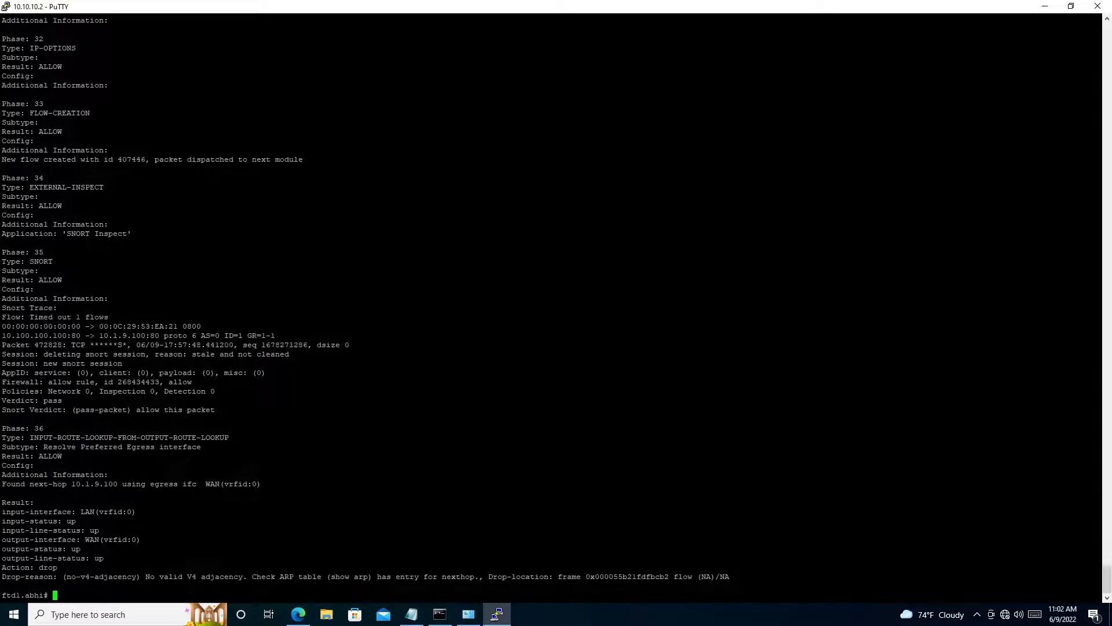
pyautogui.press('Up')
pyautogui.press('Return')
pyautogui.press('Up')
pyautogui.press('Return')
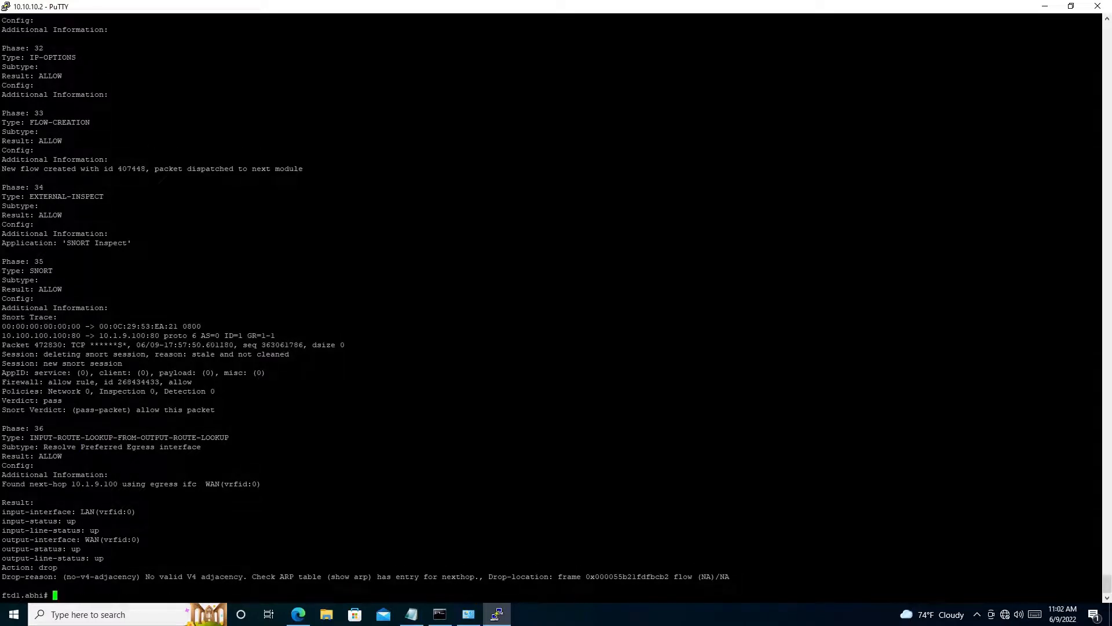
# - Return to the Firepower Management Center deployment page, check the HO-HA deployment progress and dismiss the pre-deployment notification
pyautogui.moveTo(697, 5)
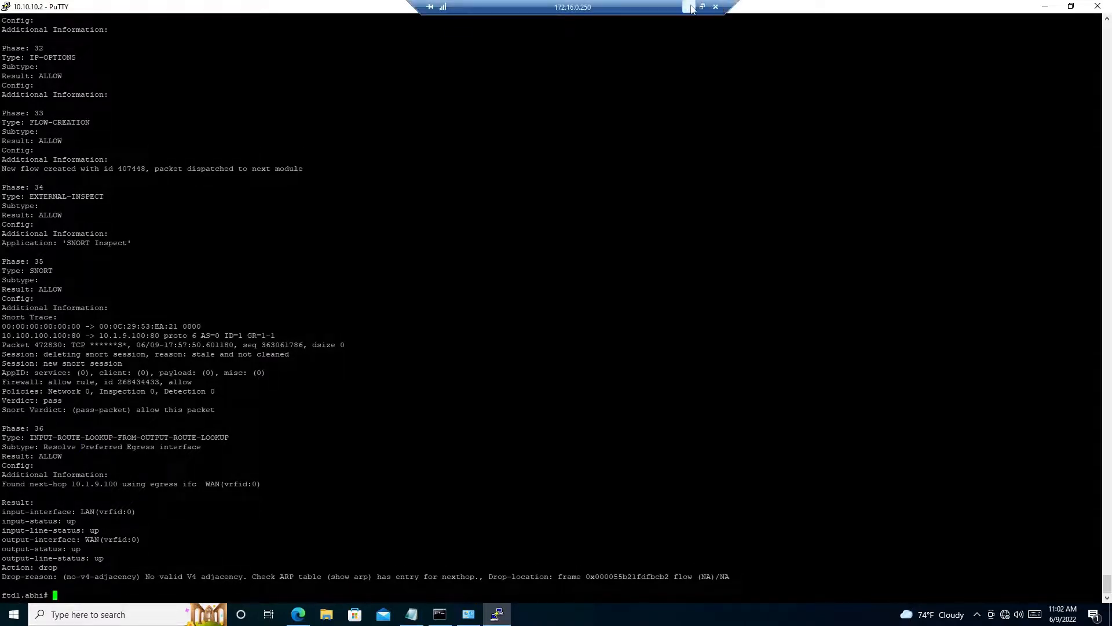
pyautogui.click(298, 615)
pyautogui.click(119, 9)
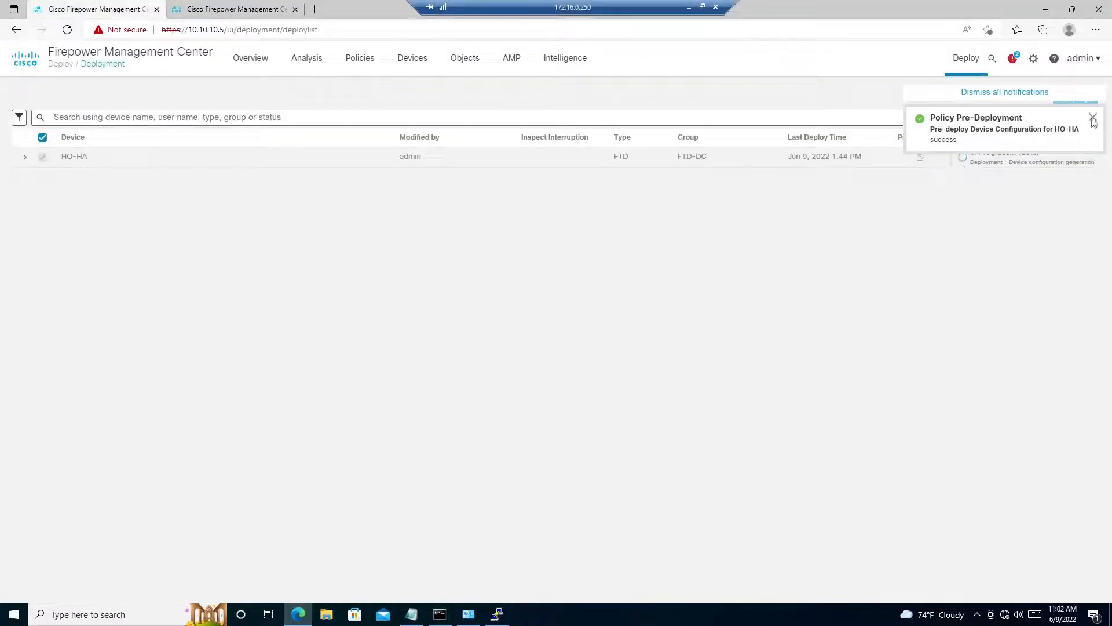
pyautogui.click(1093, 121)
# - Show the tunnel status of the HO-HA to SONICWALL connection under SONIC_VPN and refresh it
pyautogui.click(191, 9)
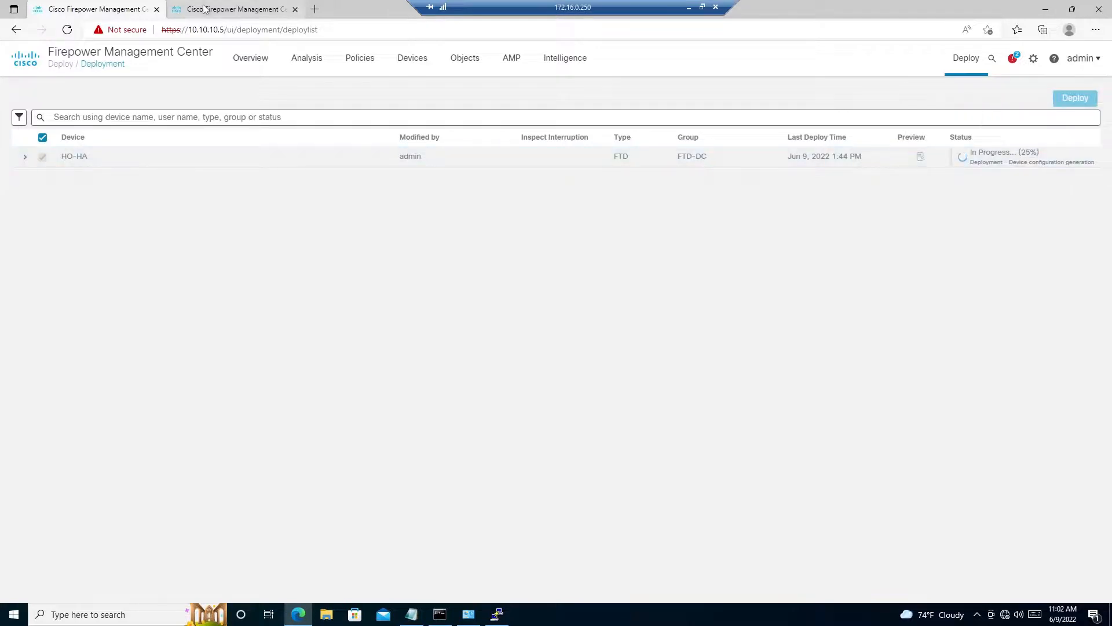
pyautogui.click(36, 150)
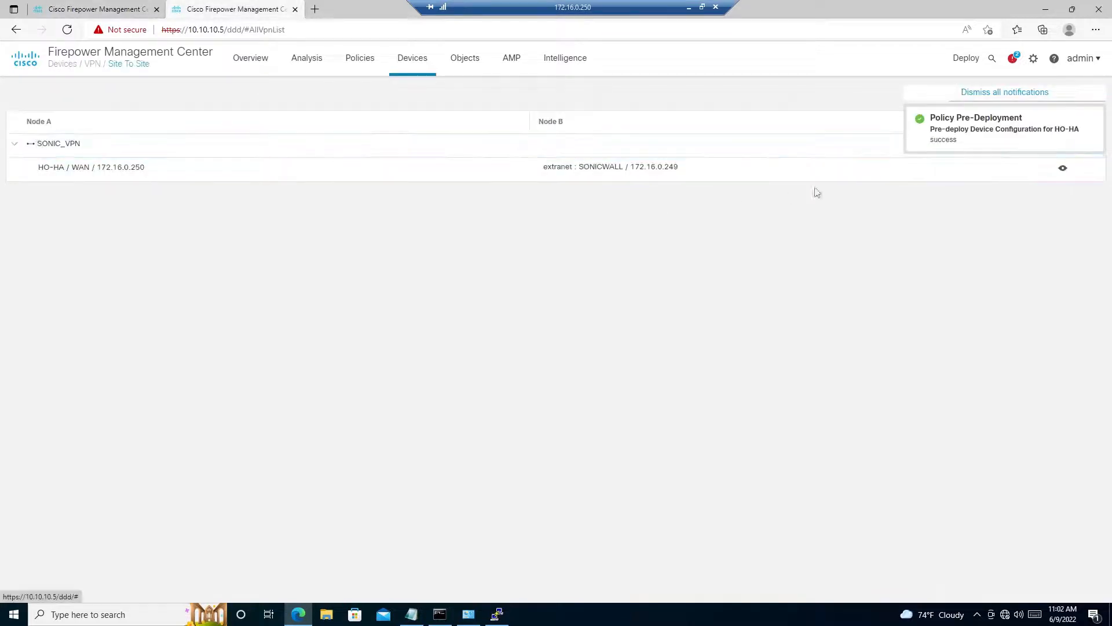
pyautogui.click(1062, 168)
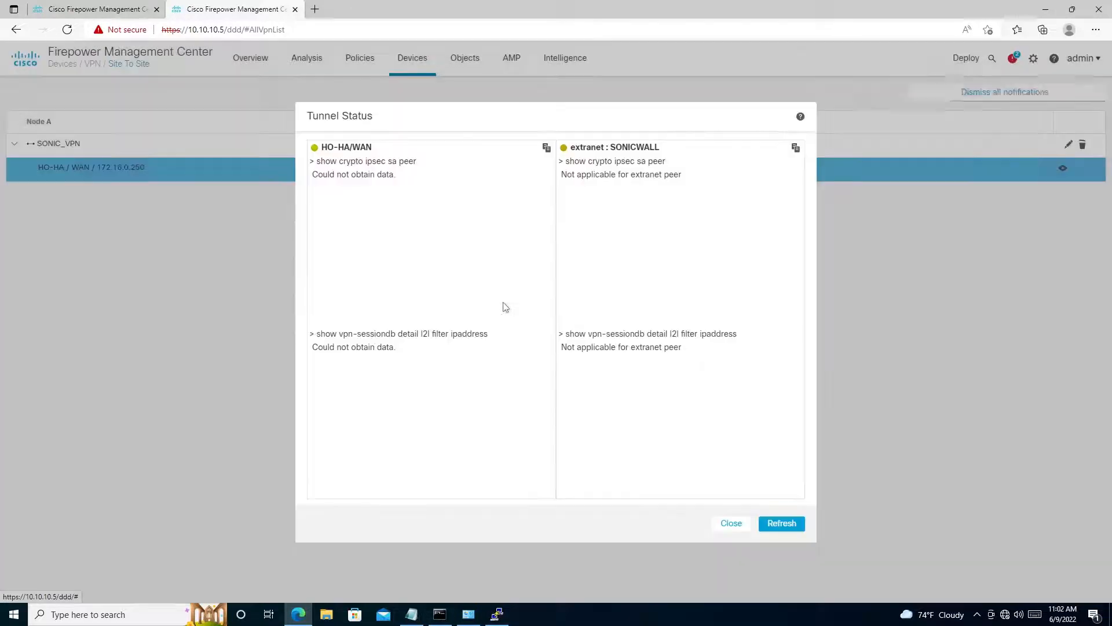
pyautogui.click(772, 523)
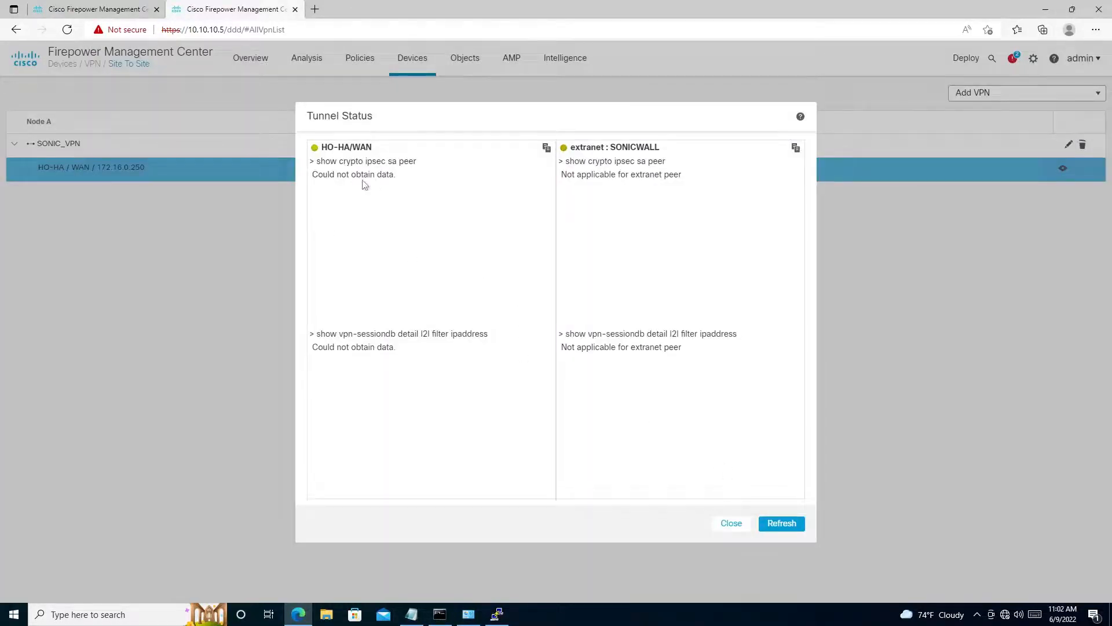
# - Switch to PuTTY and repeat the LAN packet-tracer for HTTP traffic from 10.100.100.100 to 10.1.9.100
pyautogui.click(501, 620)
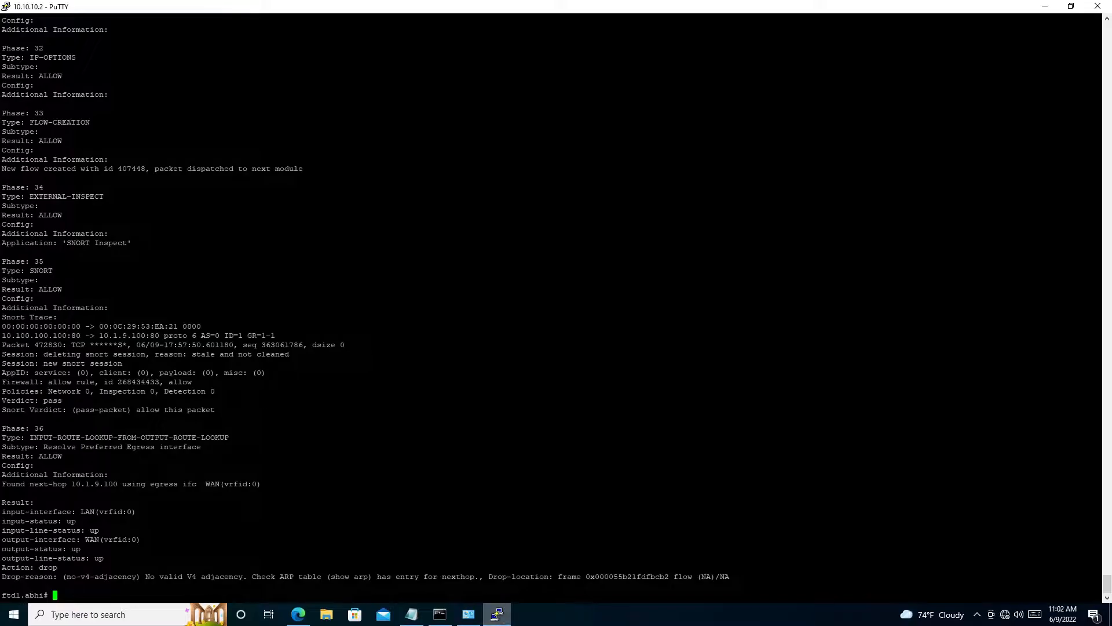
pyautogui.press('Up')
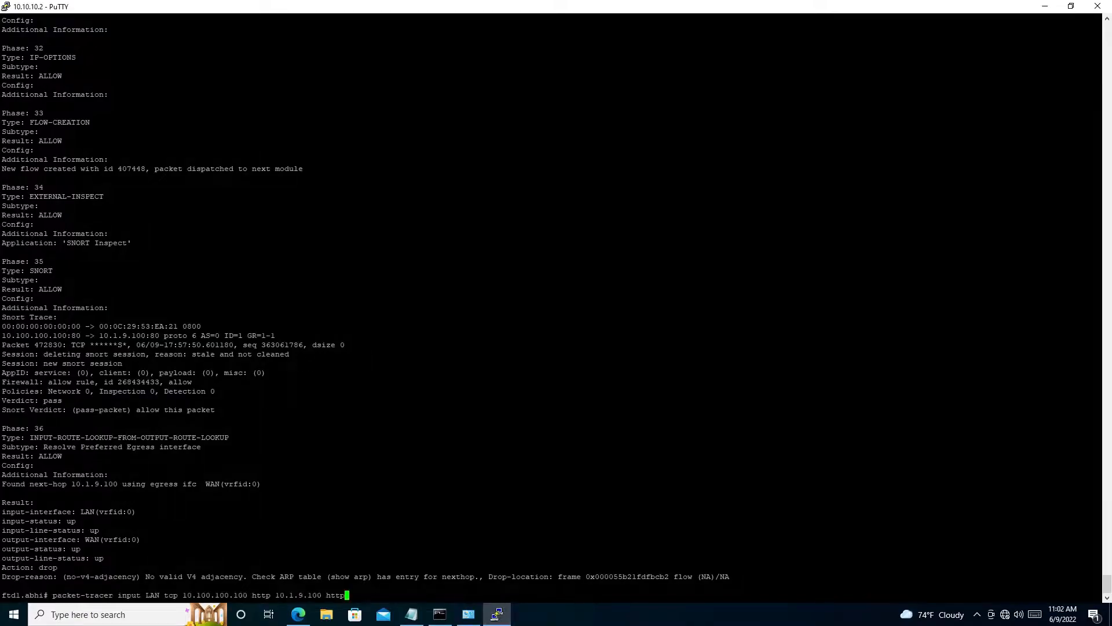
pyautogui.press('Return')
pyautogui.press('Up')
pyautogui.press('Return')
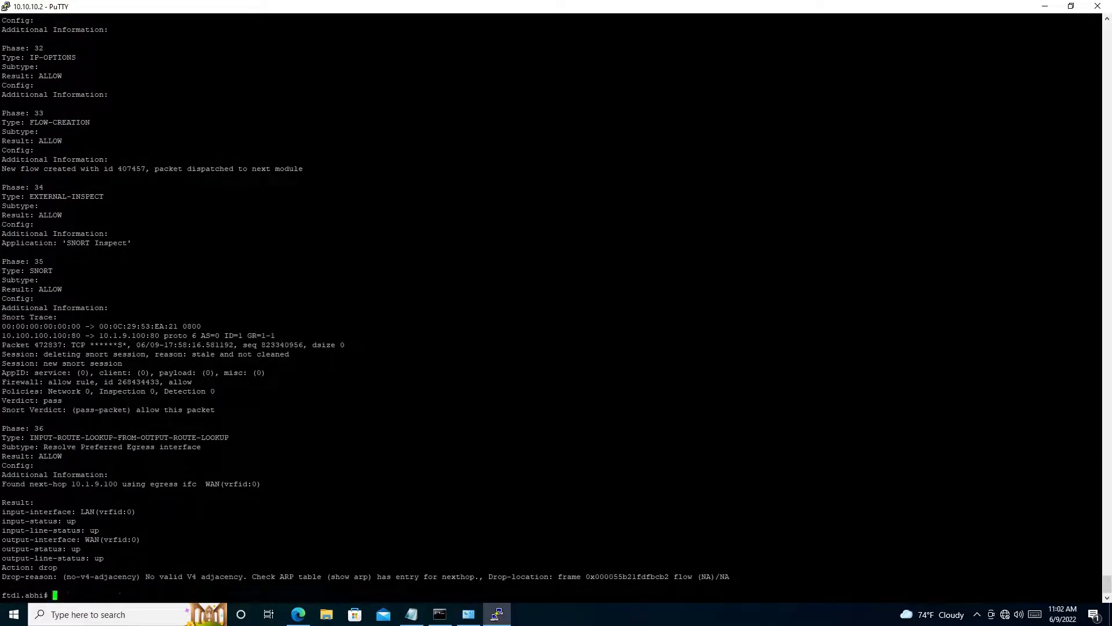
# - Run show ipsec sa peer 172.16.0.249 and examine the decapsulated and encapsulated packet counters
pyautogui.write('show ipsec sa peer 172.16.0.249')
pyautogui.press('Return')
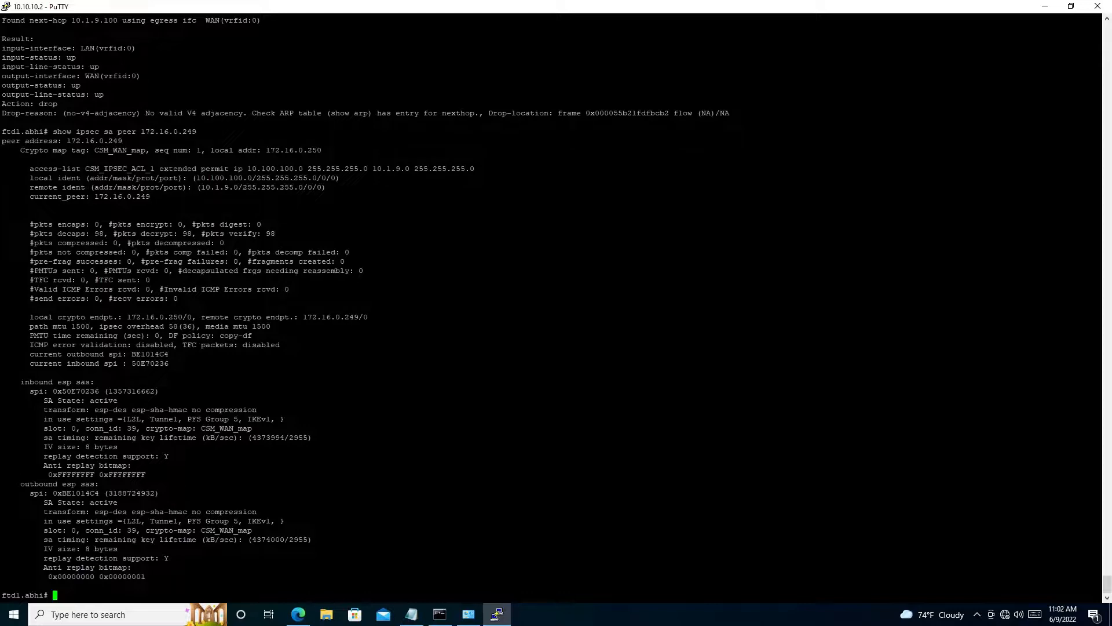
pyautogui.moveTo(25, 233); pyautogui.dragTo(1095, 234)
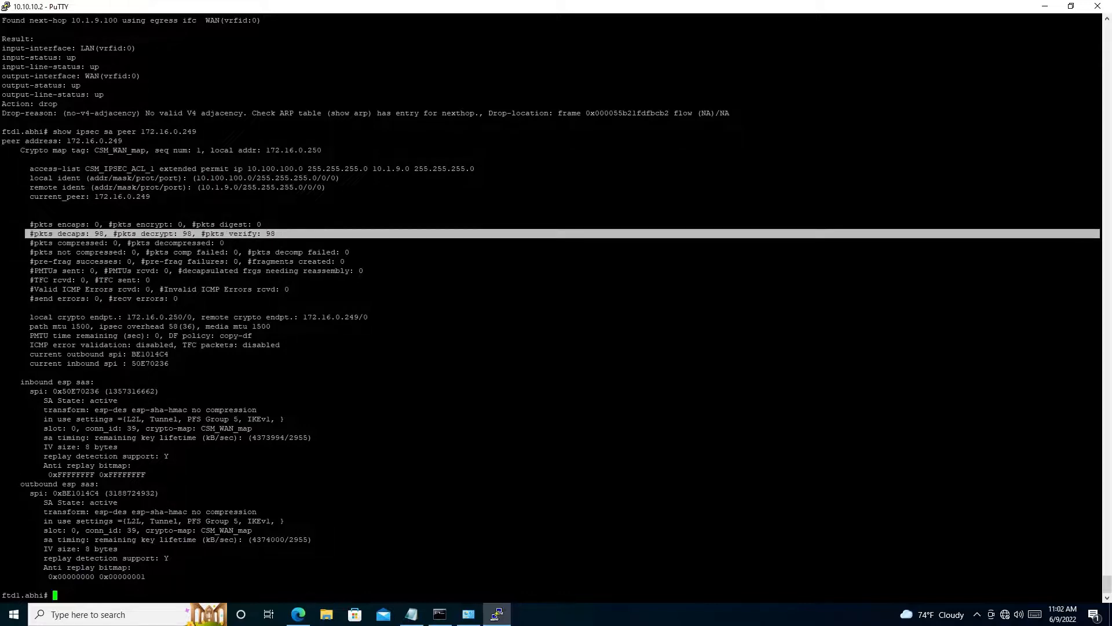
pyautogui.click(290, 234)
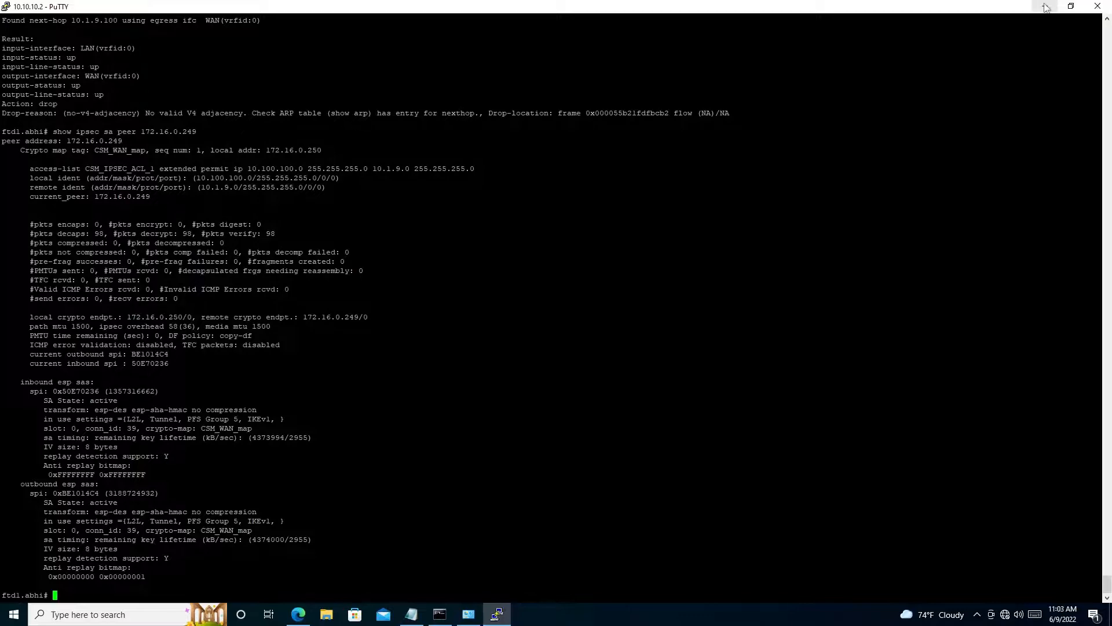
# - Rerun the packet-tracer command from the LAN interface for HTTP from 10.100.100.100 to 10.1.9.100
pyautogui.press('Up')
pyautogui.press('Up')
pyautogui.press('Return')
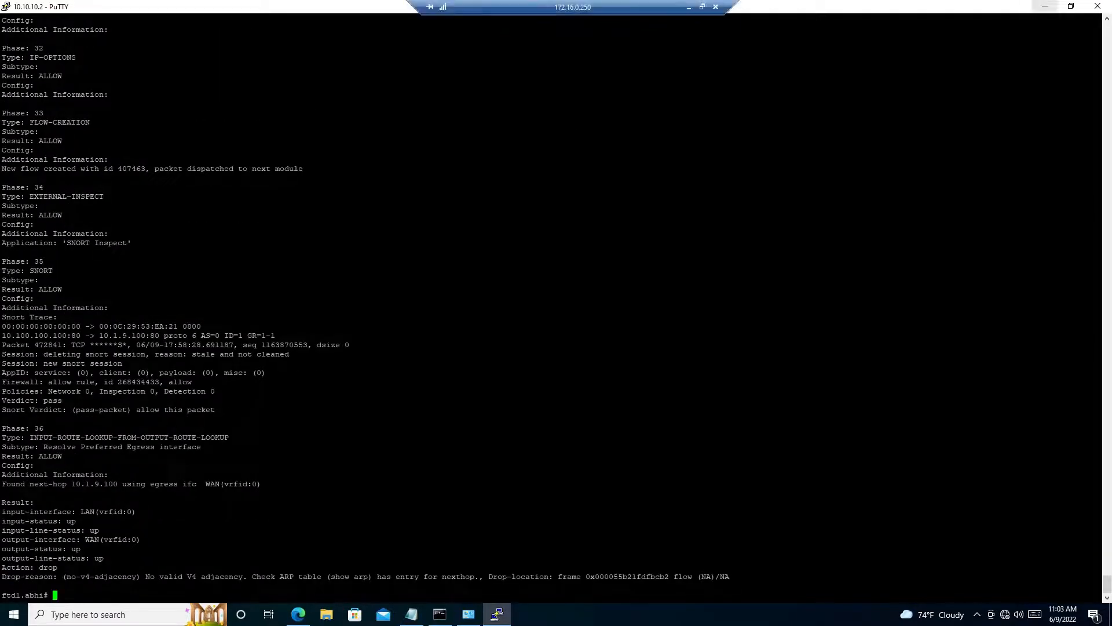
# - Switch to Firepower Management Center, check the HO-HA deployment progress and refresh the SONIC_VPN tunnel status
pyautogui.click(297, 614)
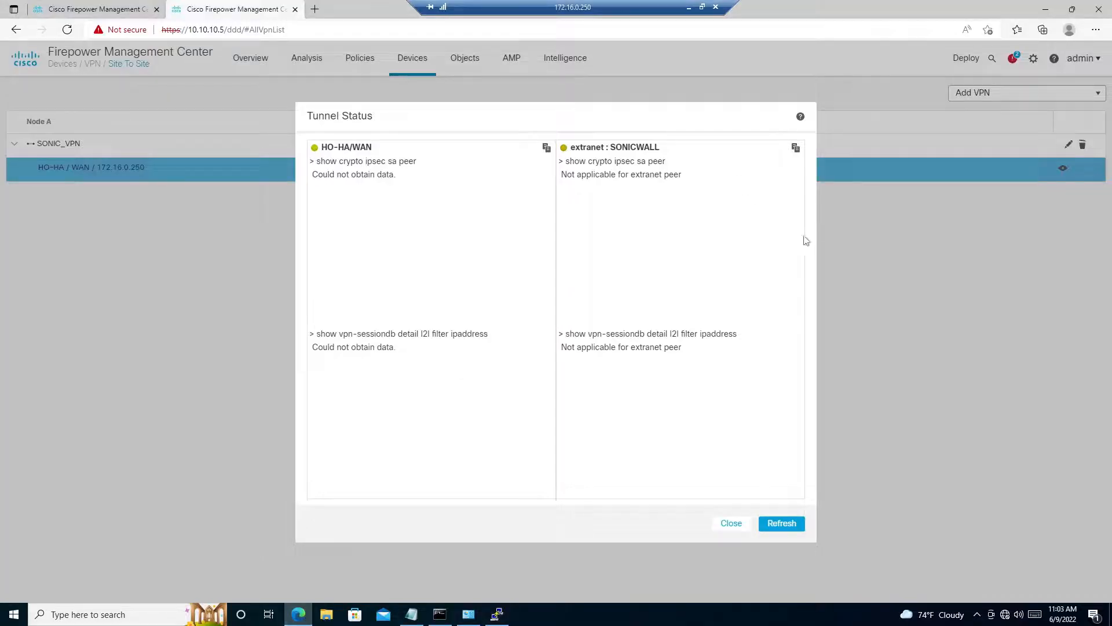
pyautogui.hotkey('ctrl', 'Tab')
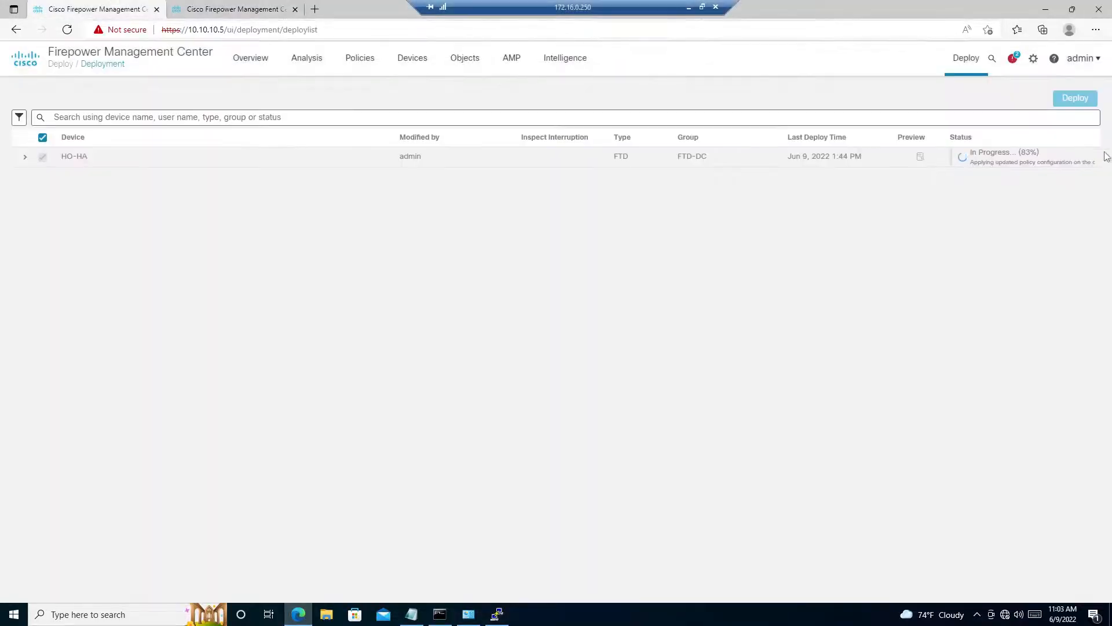
pyautogui.click(214, 8)
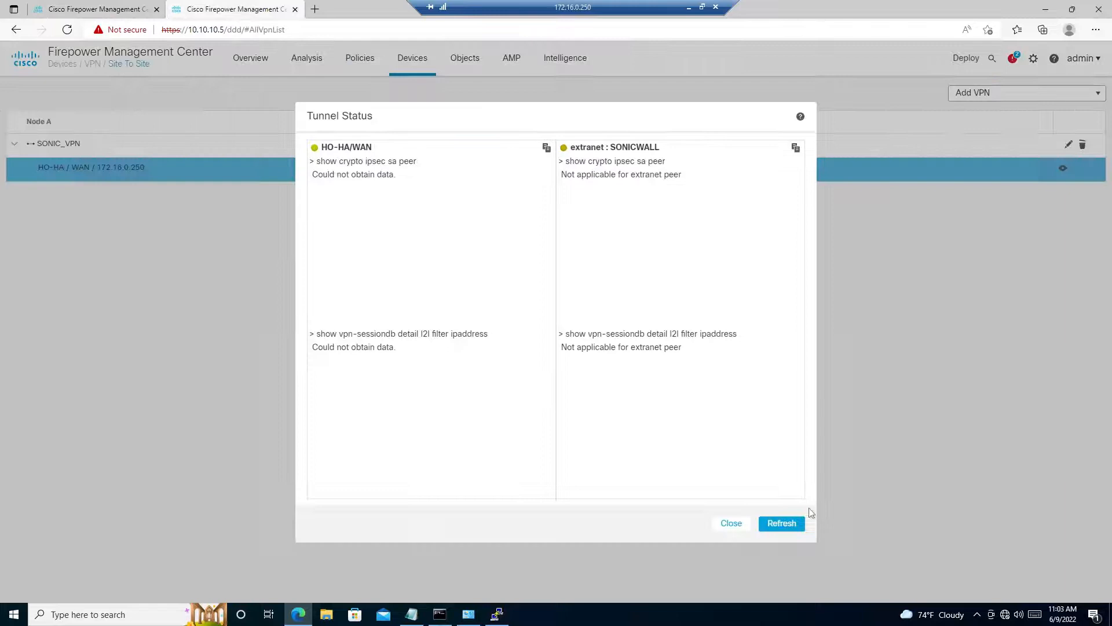
pyautogui.click(782, 528)
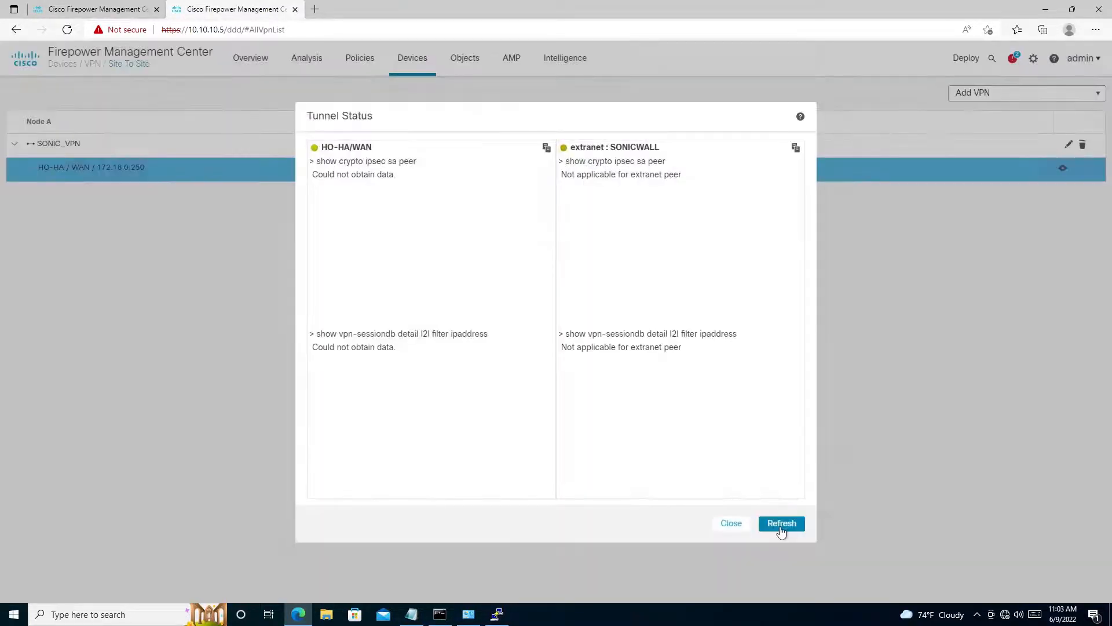
pyautogui.click(780, 527)
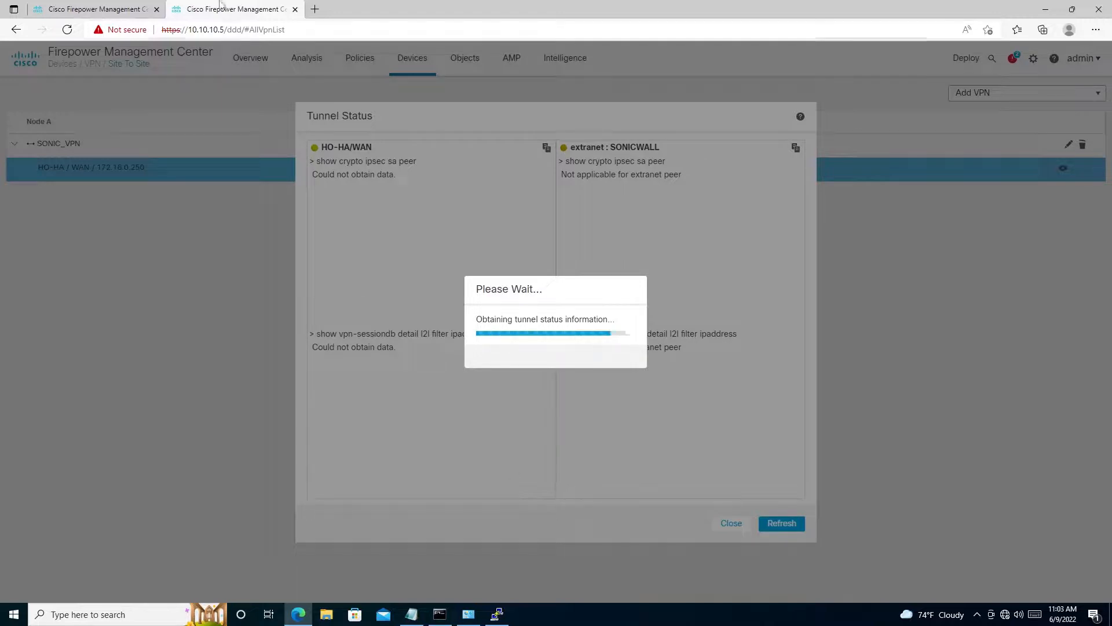
# - Go back to the deployment page and check the HO-HA deployment status, keeping the remote desktop session full screen
pyautogui.click(92, 7)
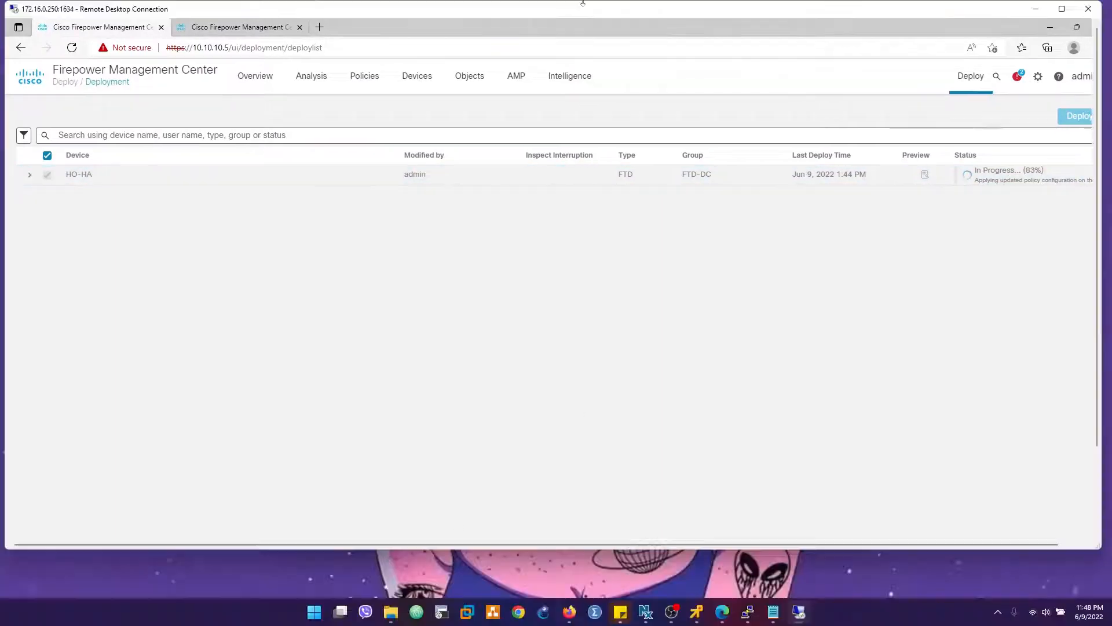
pyautogui.doubleClick(582, 14)
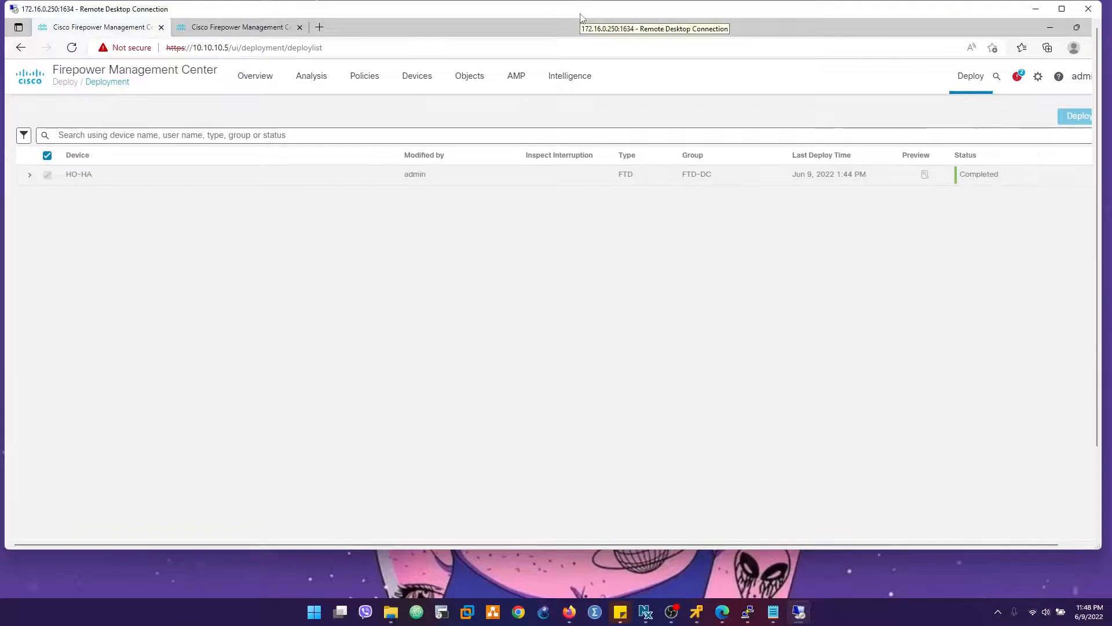
pyautogui.doubleClick(437, 11)
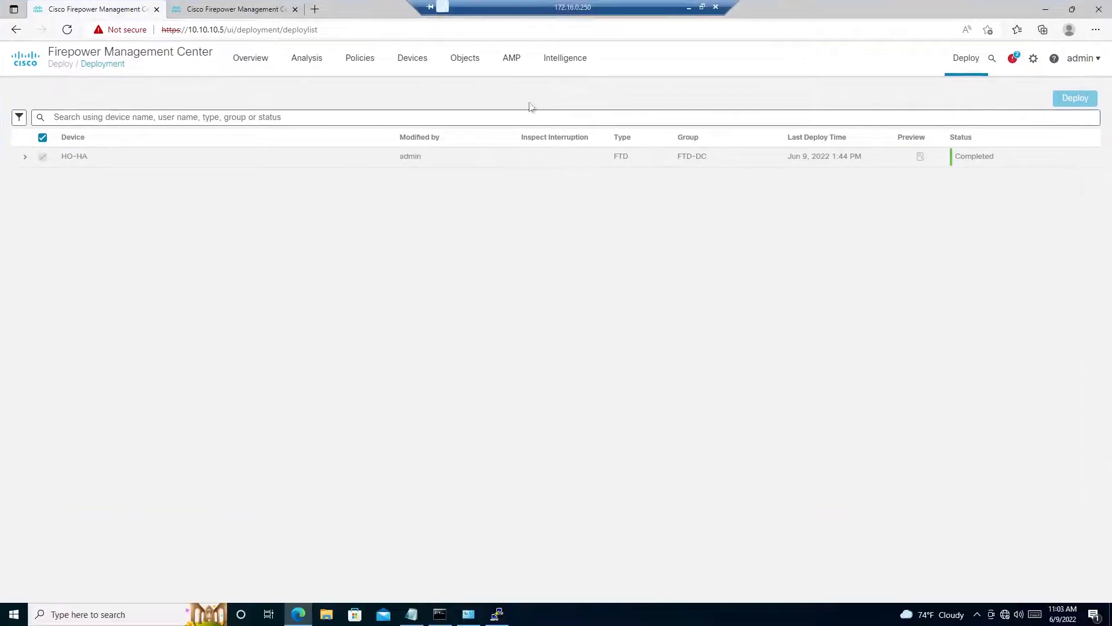
# - Switch to PuTTY and retest HTTP traffic from 10.100.100.100 to 10.1.9.100 with several packet-tracer runs on LAN
pyautogui.click(497, 614)
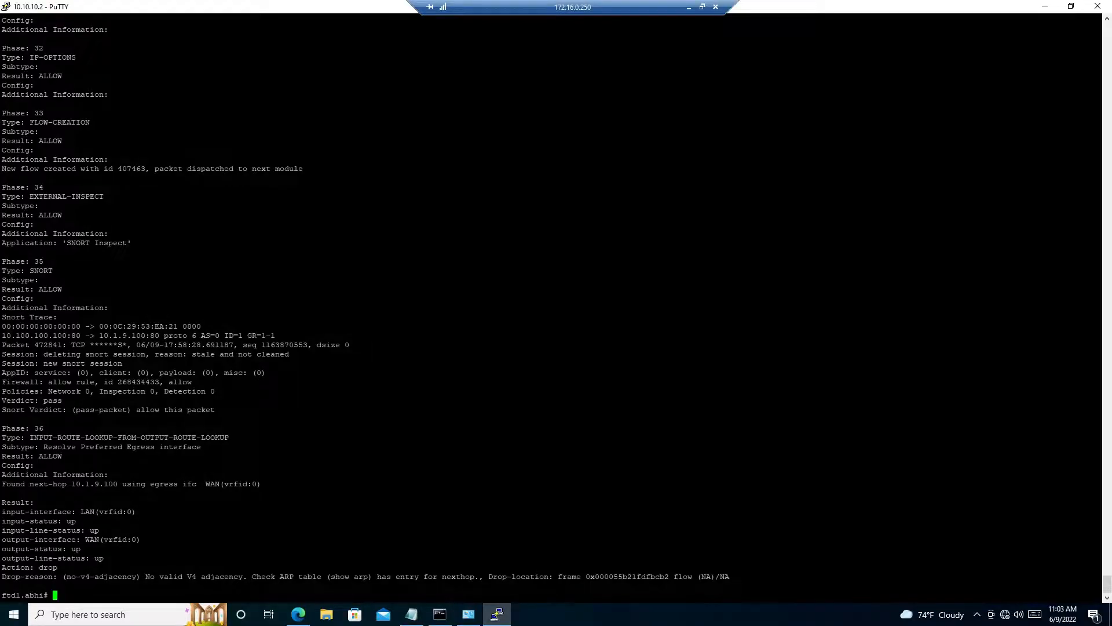
pyautogui.press('Up')
pyautogui.press('Return')
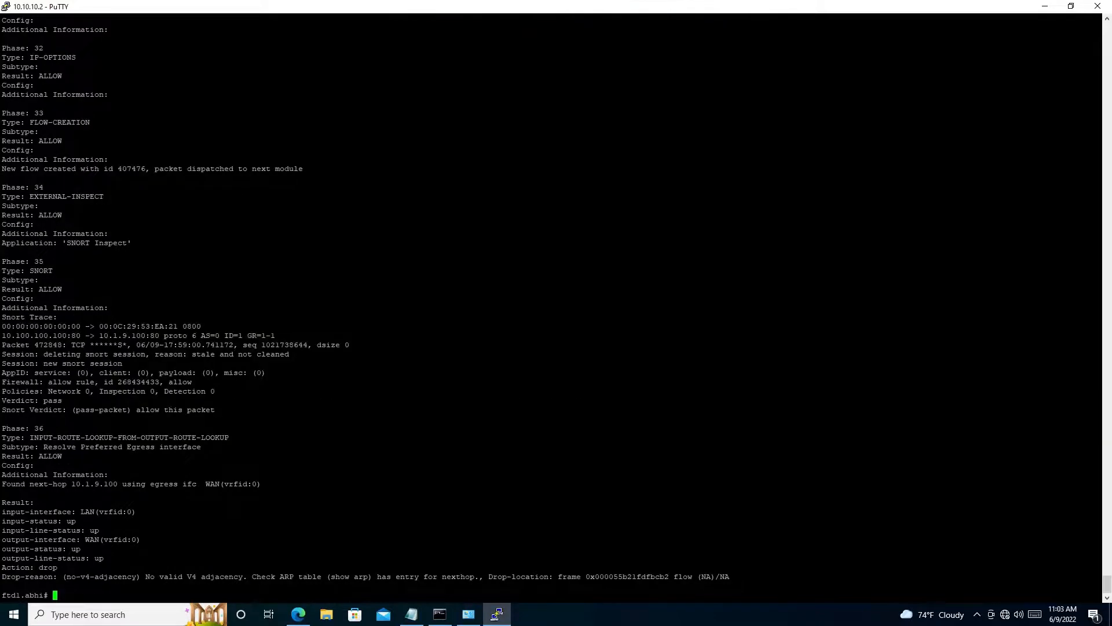
pyautogui.press('Up')
pyautogui.press('Return')
pyautogui.press('Up')
pyautogui.press('Return')
# - Switch to the Command Prompt, stop the running ping and restart the continuous ping to 10.1.9.100
pyautogui.click(440, 614)
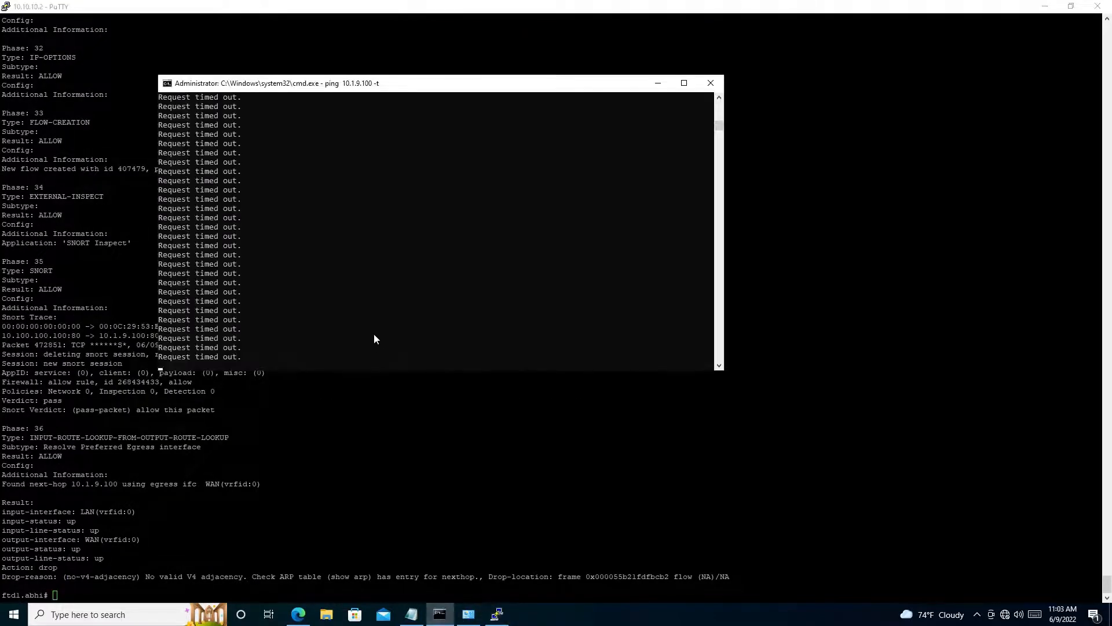
pyautogui.hotkey('ctrl', 'c')
pyautogui.press('Up')
pyautogui.press('Return')
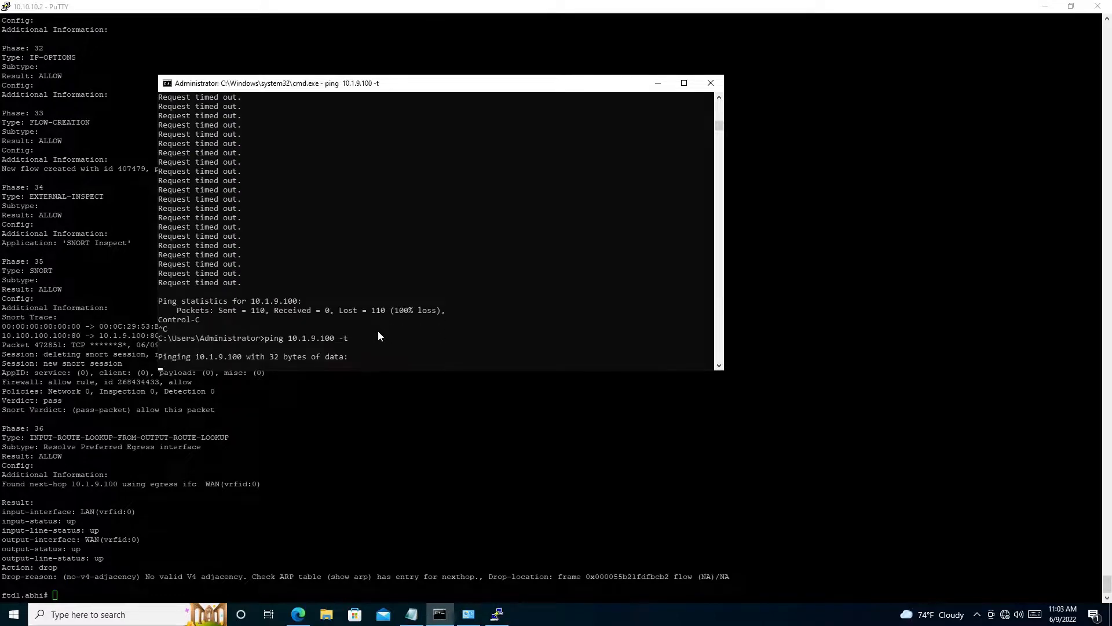
# - Return to PuTTY and repeatedly run packet-tracer input LAN tcp 10.100.100.100 http 10.1.9.100 http, checking the resulting action
pyautogui.hotkey('alt', 'Tab')
pyautogui.press('Up')
pyautogui.press('Return')
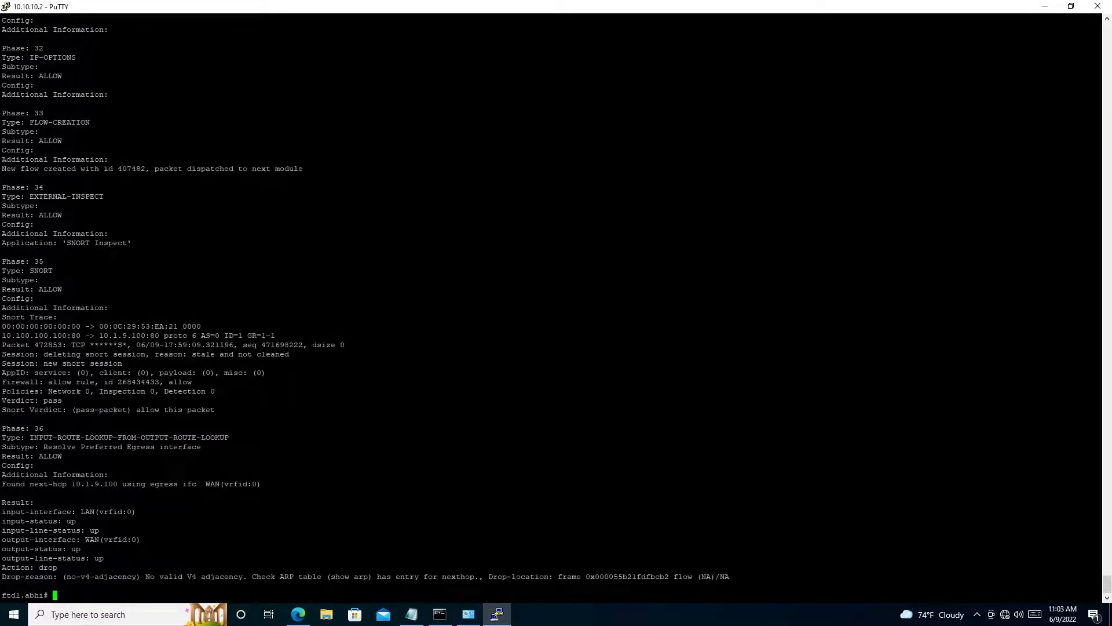
pyautogui.press('Up')
pyautogui.press('Return')
pyautogui.press('Up')
pyautogui.press('Return')
pyautogui.press('Up')
pyautogui.press('Return')
pyautogui.press('Up')
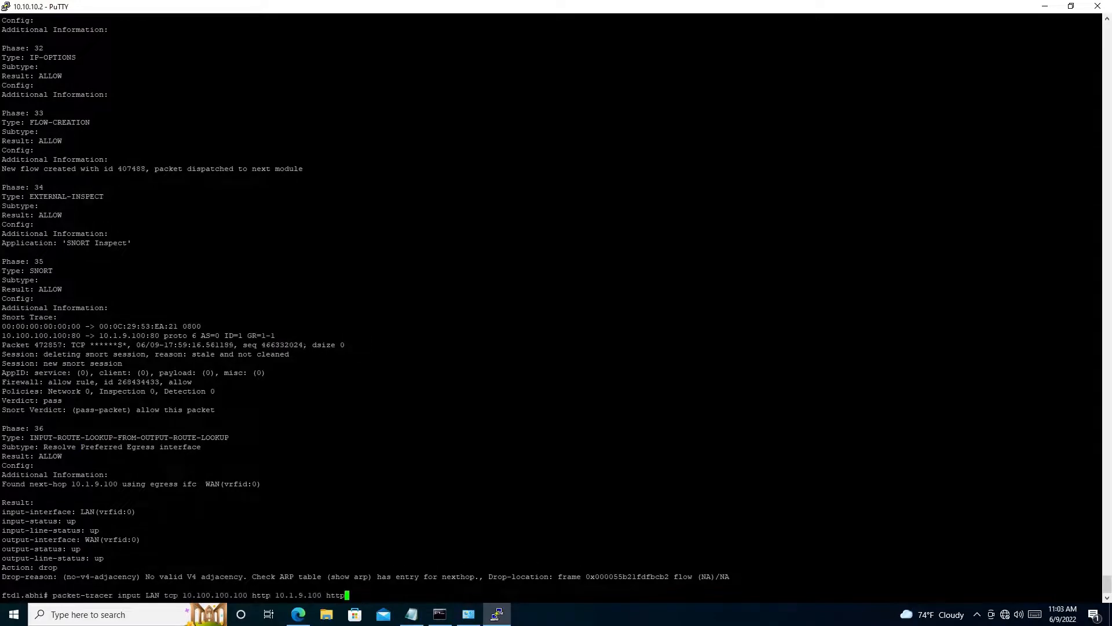
pyautogui.press('Return')
pyautogui.press('Up')
pyautogui.press('Return')
pyautogui.press('Up')
pyautogui.press('Down')
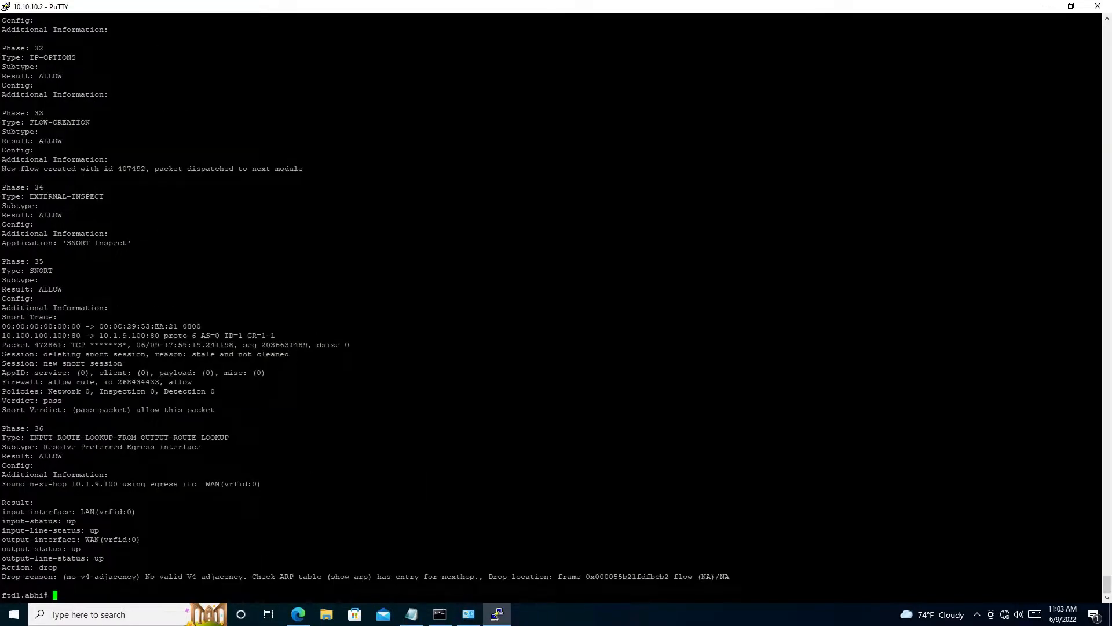
# - Run packet-tracer input LAN tcp 10.100.100.2 http 10.1.9.100 http to test from a different source address
pyautogui.press('Up')
pyautogui.press('Left')
pyautogui.press('Left')
pyautogui.press('Left')
pyautogui.press('Left')
pyautogui.press('Left')
pyautogui.press('Left')
pyautogui.press('Left')
pyautogui.press('Left')
pyautogui.press('Left')
pyautogui.press('Left')
pyautogui.press('Left')
pyautogui.press('Left')
pyautogui.press('Left')
pyautogui.press('Left')
pyautogui.press('Left')
pyautogui.press('Left')
pyautogui.press('Left')
pyautogui.press('Left')
pyautogui.press('Left')
pyautogui.press('Left')
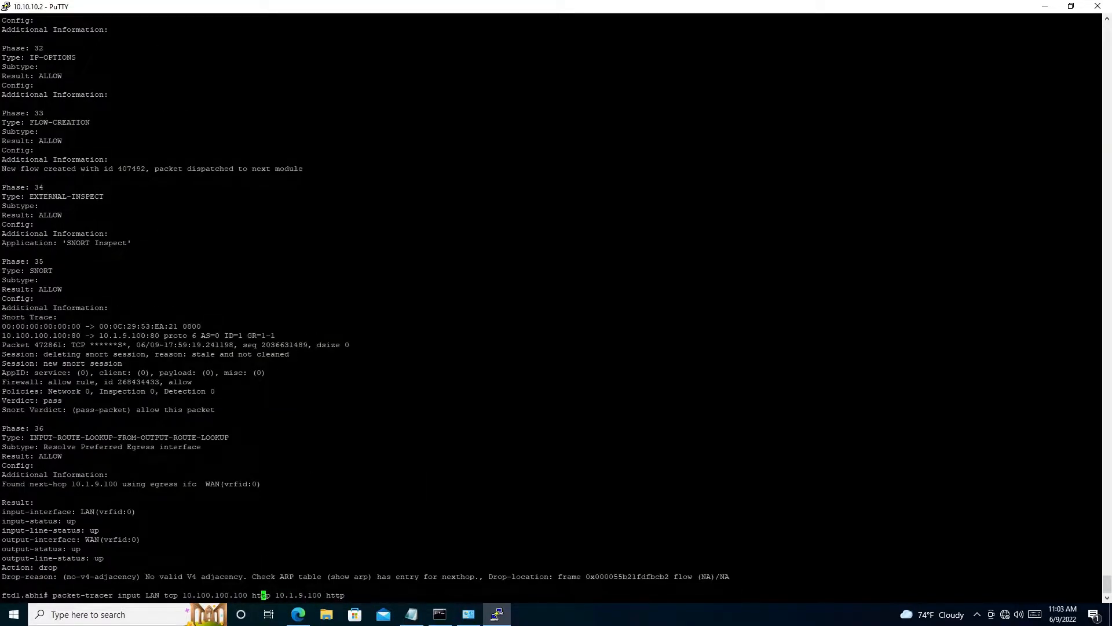
pyautogui.press('Left')
pyautogui.press('BackSpace')
pyautogui.press('BackSpace')
pyautogui.press('BackSpace')
pyautogui.write('2')
pyautogui.press('Return')
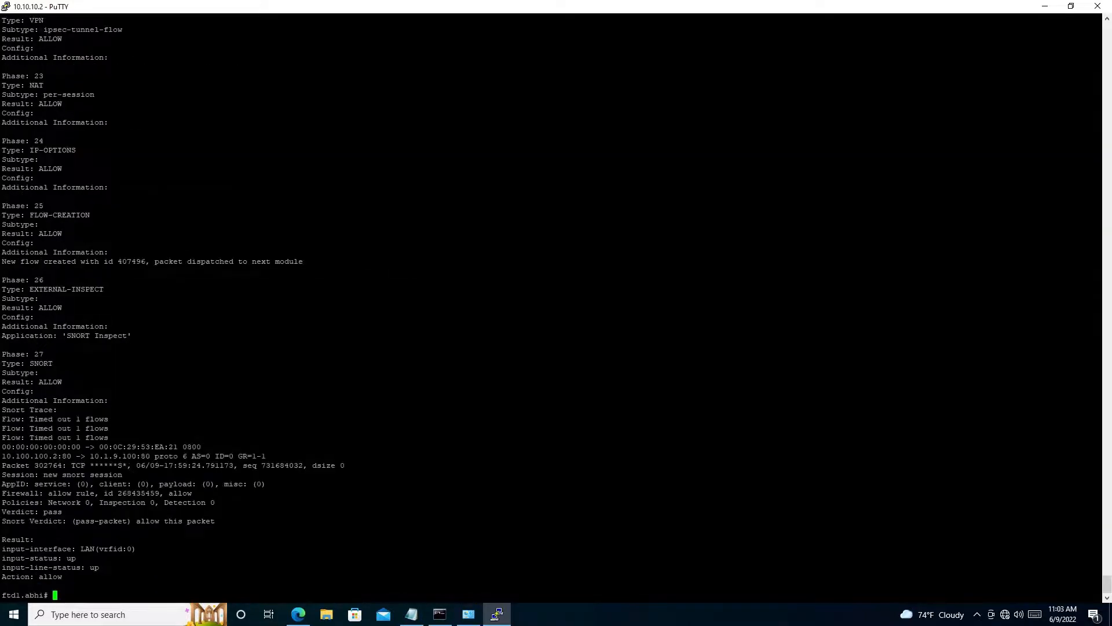
# - Repeat the HTTP packet-tracer from 10.100.100.2 to 10.1.9.100 several times and check the resulting action
pyautogui.press('Up')
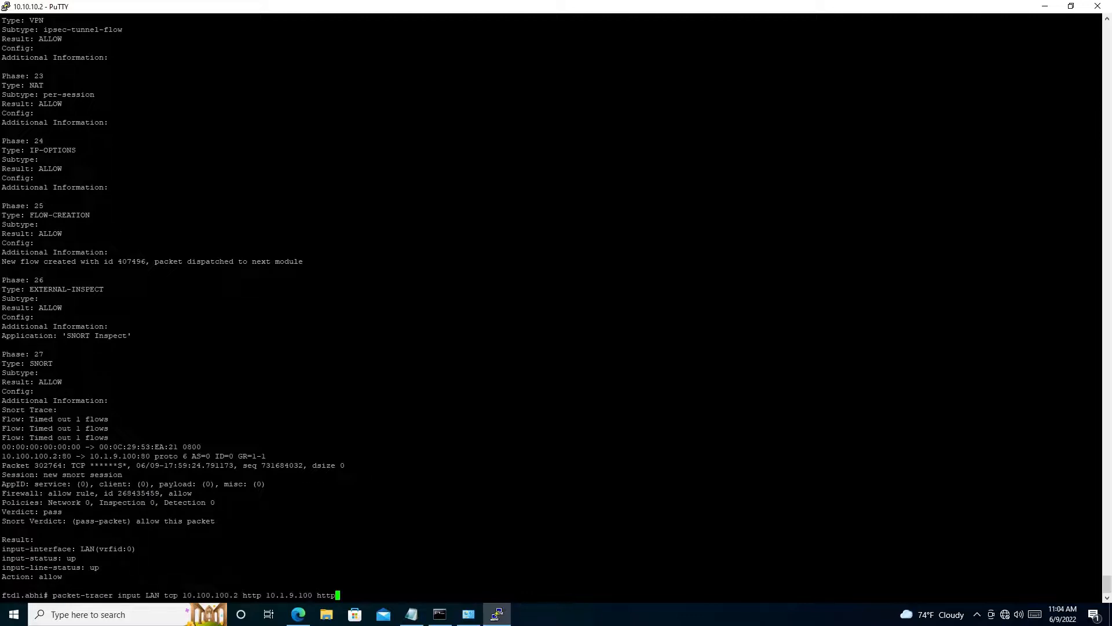
pyautogui.press('Return')
pyautogui.press('Up')
pyautogui.press('Return')
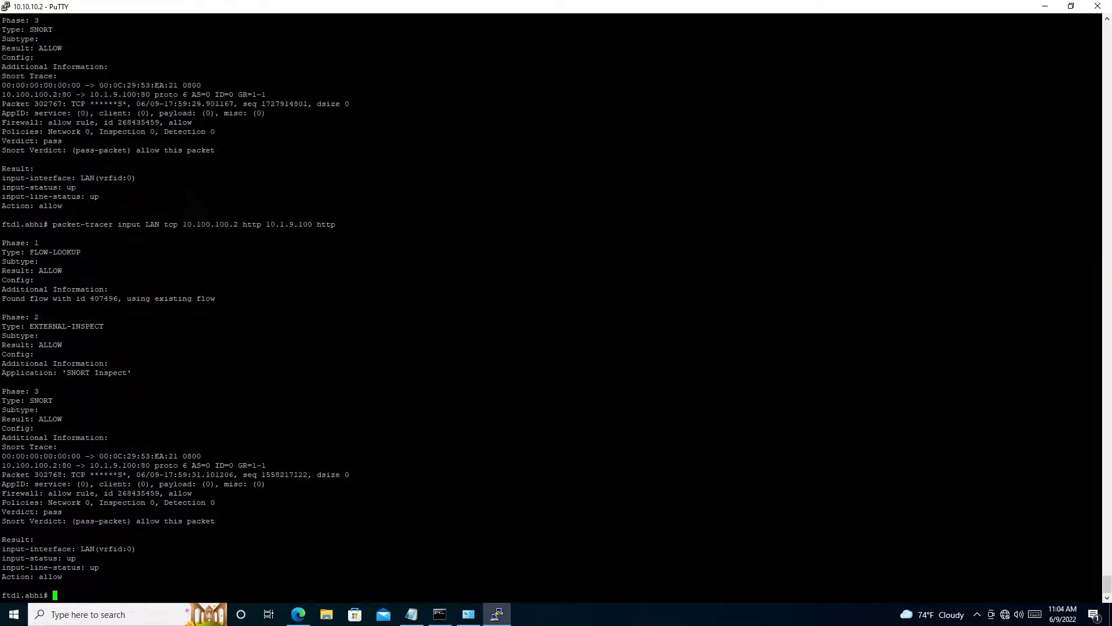
pyautogui.press('Up')
pyautogui.press('Return')
pyautogui.press('Up')
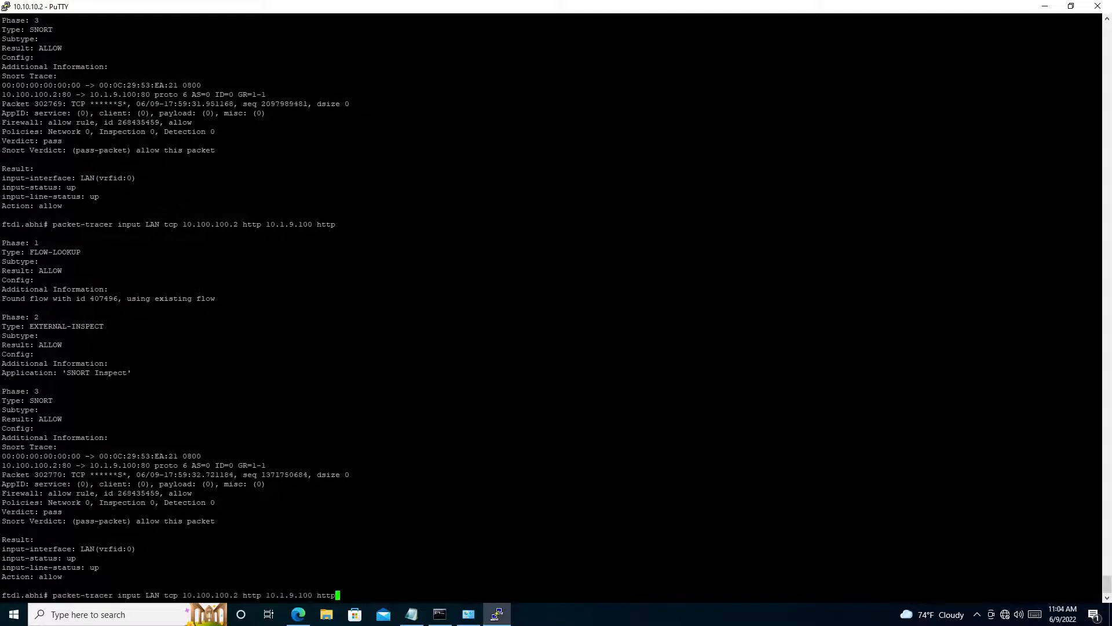
pyautogui.press('Return')
# - Trace HTTP traffic on LAN to 10.1.9.100 from source 10.100.100.100 and again from 10.100.100.2 to compare the results
pyautogui.press('Up')
pyautogui.press('Left')
pyautogui.press('Left')
pyautogui.press('Left')
pyautogui.press('Left')
pyautogui.press('Left')
pyautogui.press('Left')
pyautogui.press('Left')
pyautogui.press('Left')
pyautogui.press('Left')
pyautogui.press('Left')
pyautogui.press('Left')
pyautogui.press('Left')
pyautogui.press('Left')
pyautogui.press('Left')
pyautogui.press('Left')
pyautogui.press('Left')
pyautogui.press('Left')
pyautogui.press('Left')
pyautogui.press('Left')
pyautogui.press('Left')
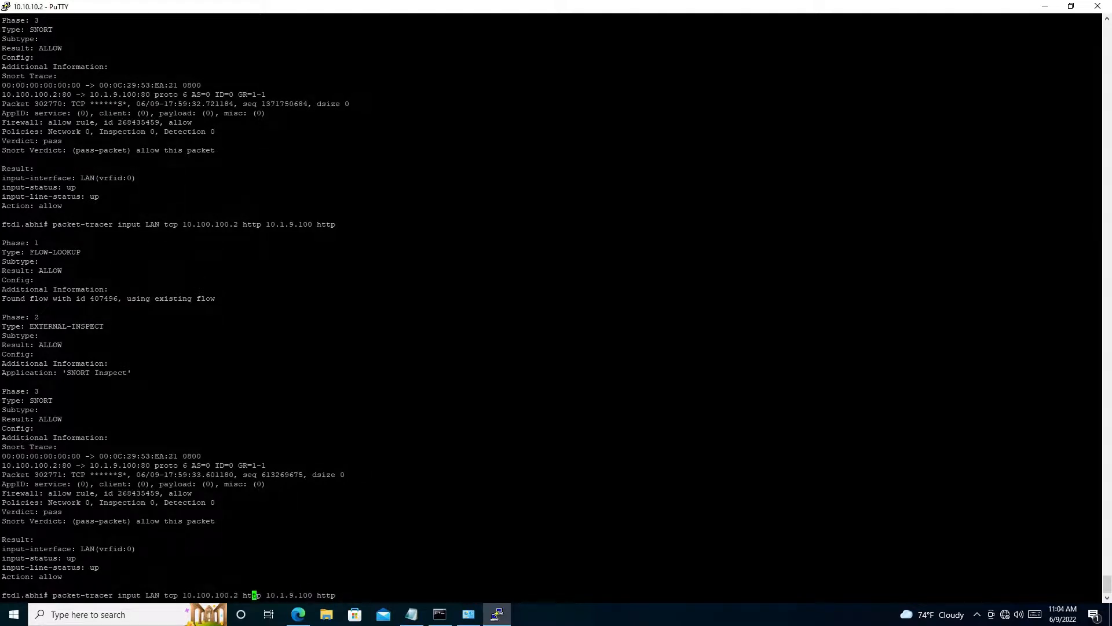
pyautogui.press('BackSpace')
pyautogui.write('100')
pyautogui.press('Return')
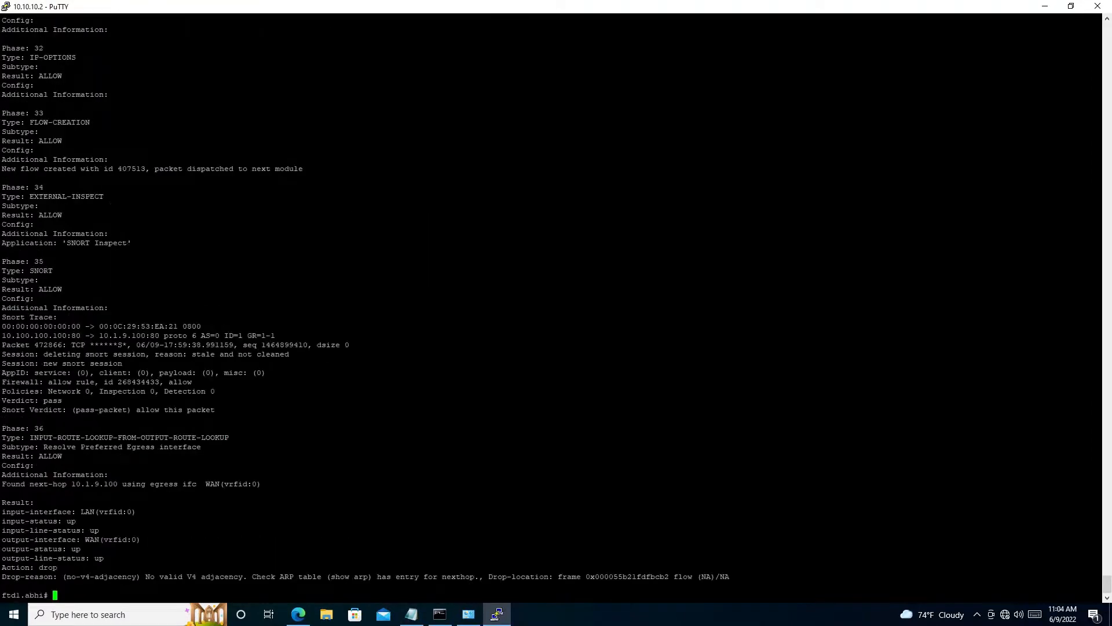
pyautogui.press('Up')
pyautogui.press('Up')
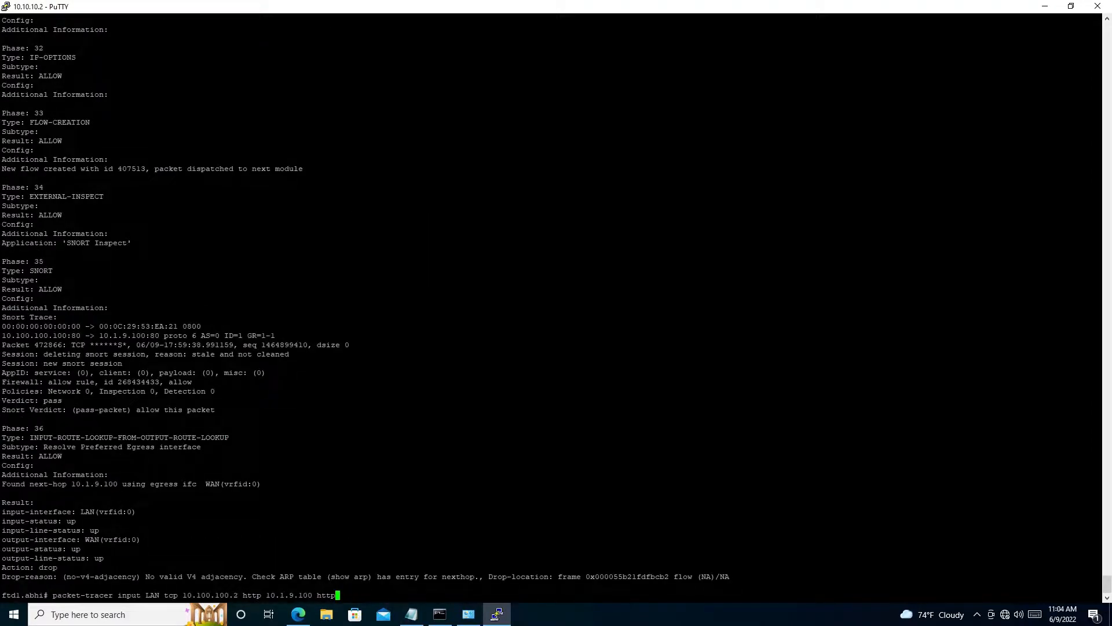
pyautogui.press('Return')
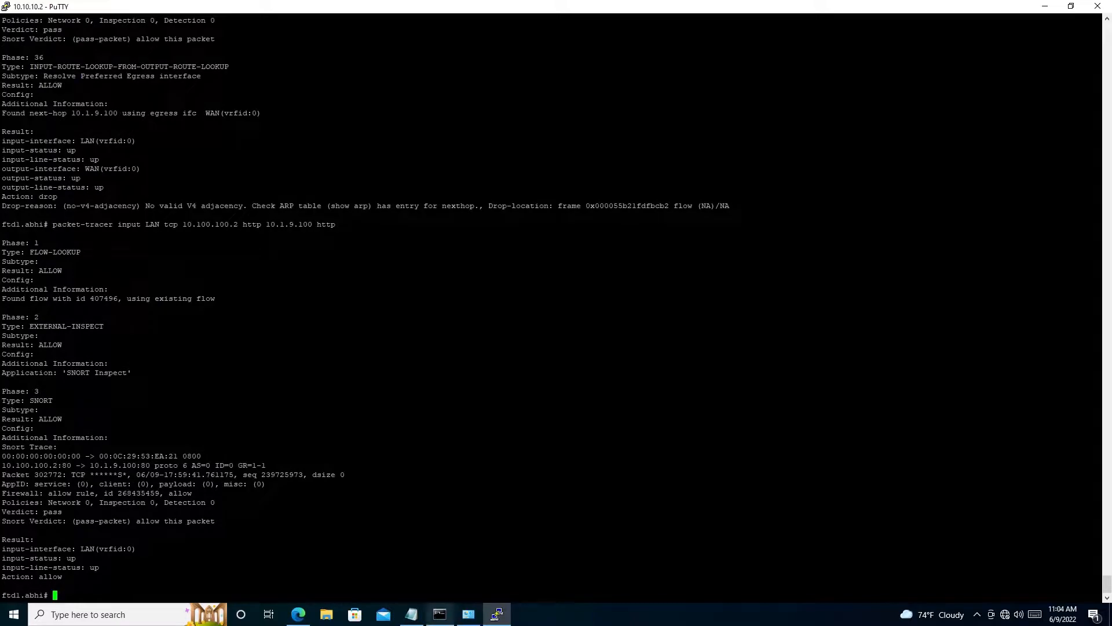
# - Switch to Firepower Management Center in the browser and open the access control policy list
pyautogui.click(1047, 7)
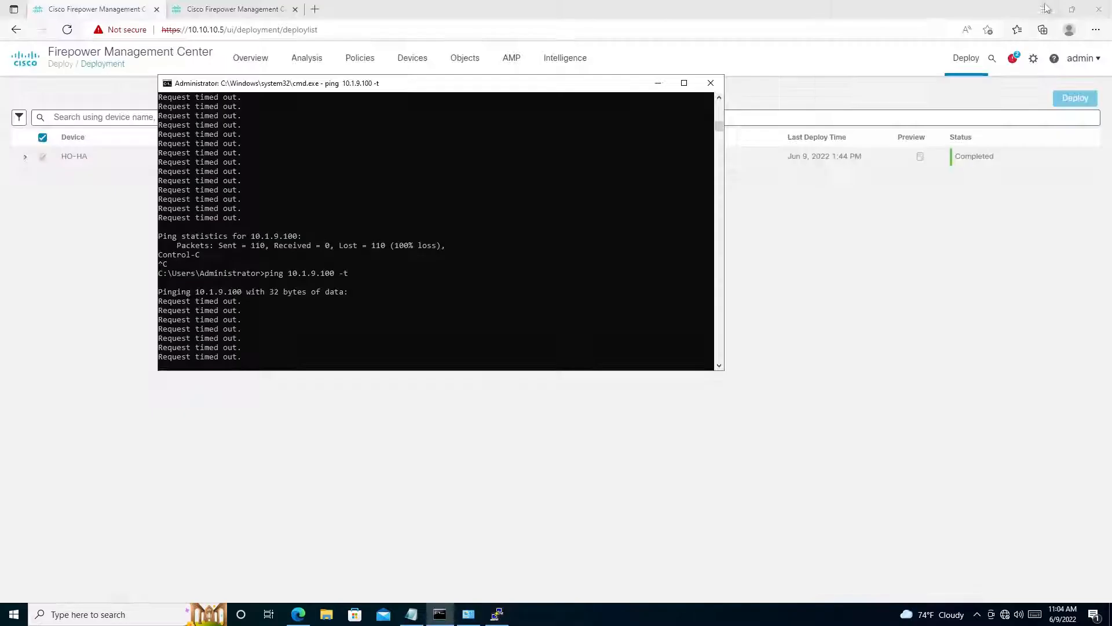
pyautogui.click(75, 207)
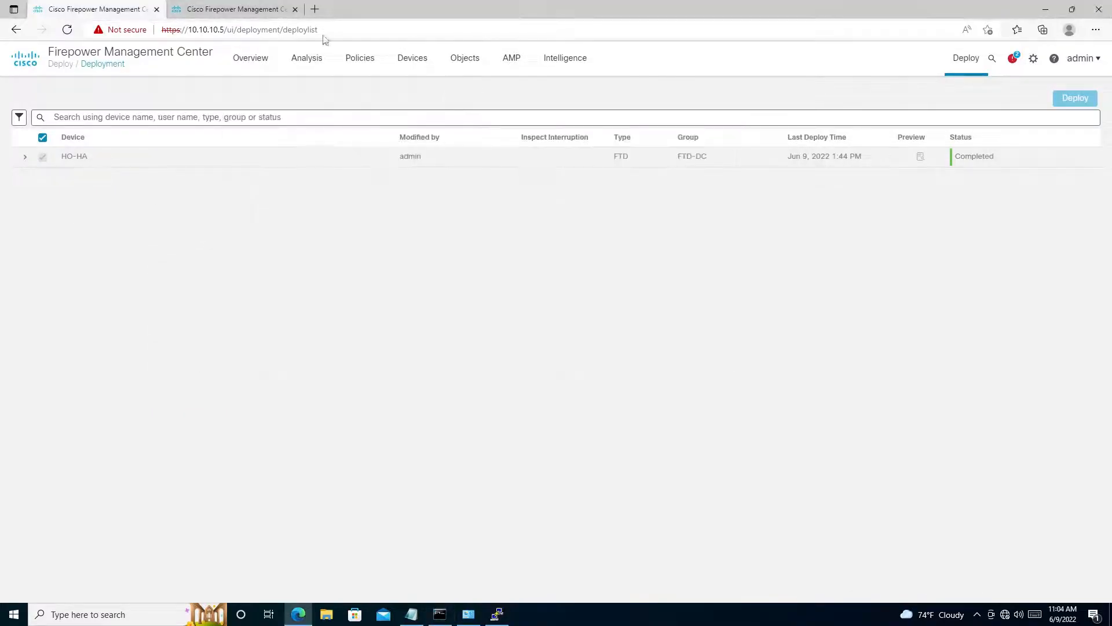
pyautogui.moveTo(355, 63)
pyautogui.click(381, 97)
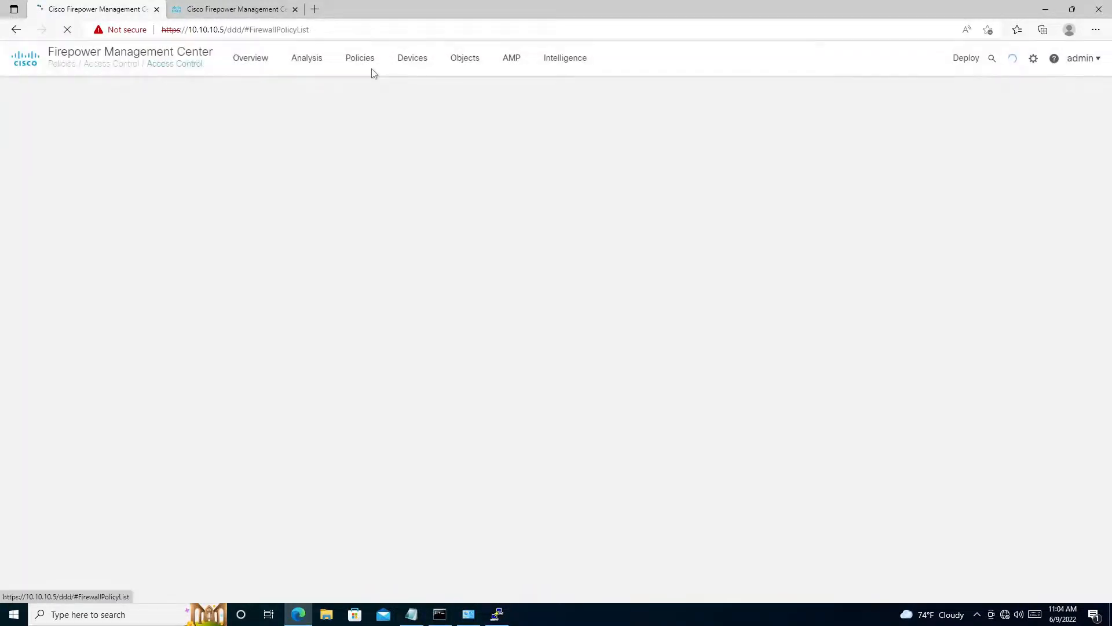
# - Return to PuTTY, rerun the packet-tracer tests for 10.100.100.100 and 10.100.100.2, and examine the Snort trace and final result
pyautogui.click(505, 613)
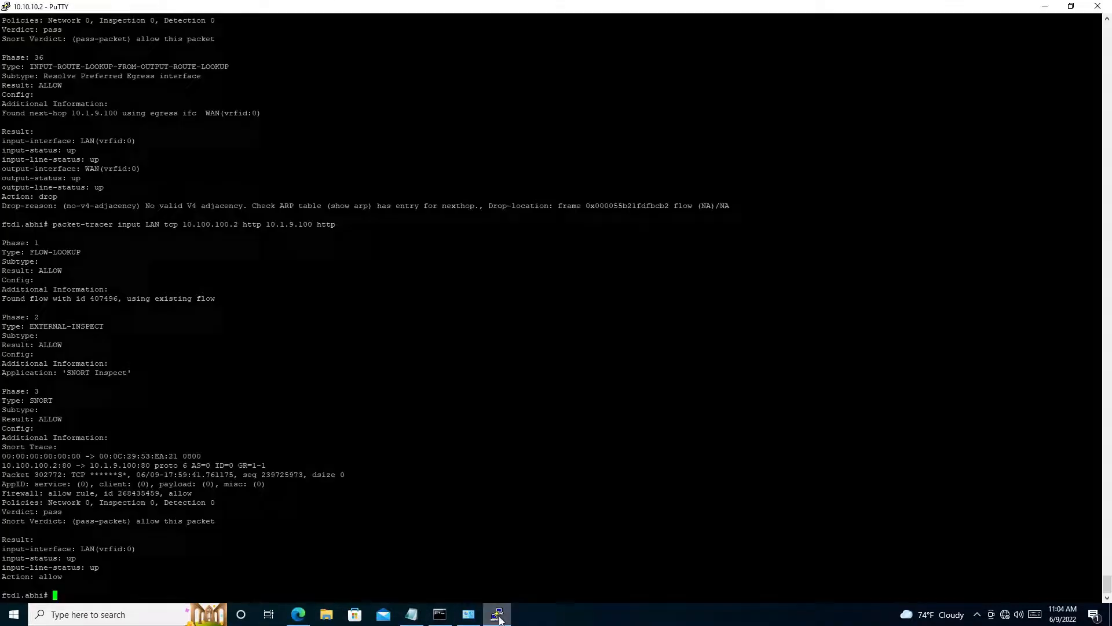
pyautogui.press('Up')
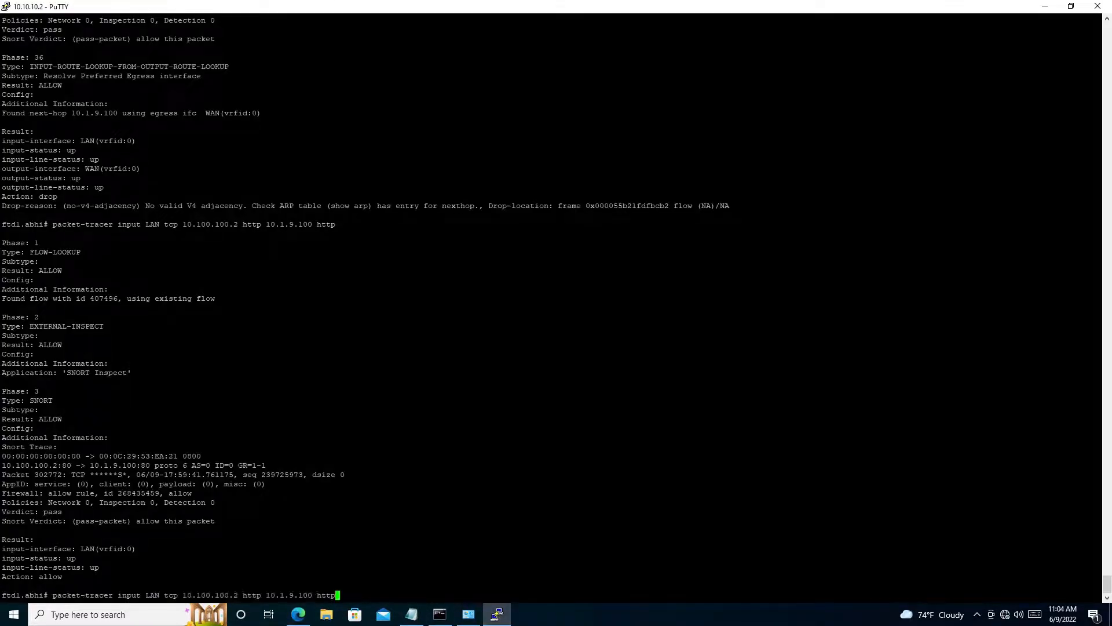
pyautogui.press('Up')
pyautogui.press('Return')
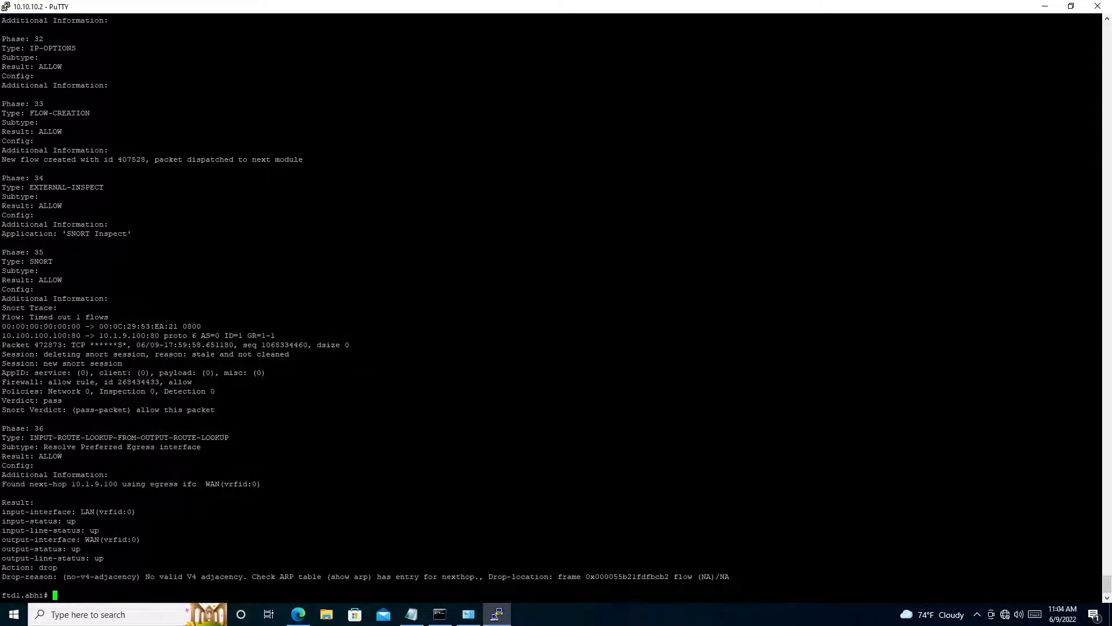
pyautogui.press('Up')
pyautogui.press('Up')
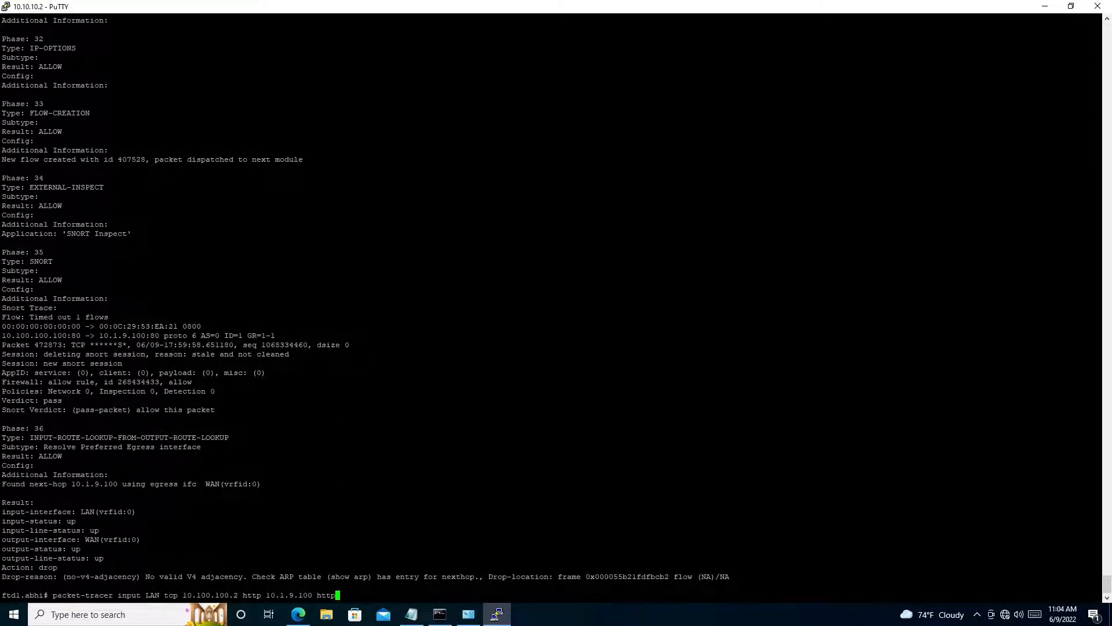
pyautogui.press('Return')
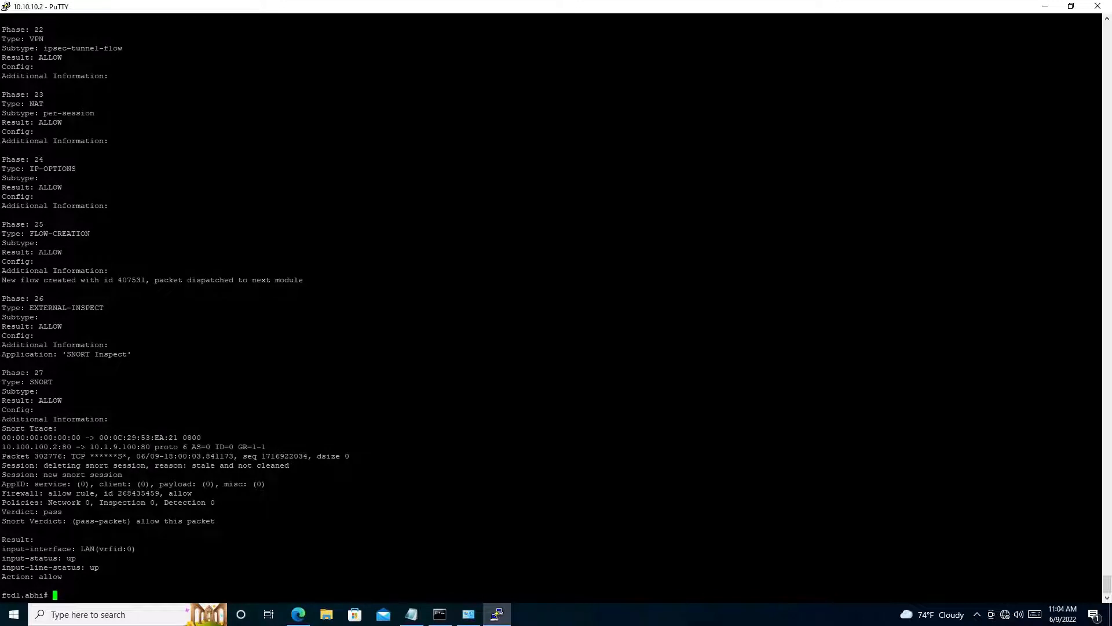
pyautogui.moveTo(1095, 576); pyautogui.dragTo(2, 419)
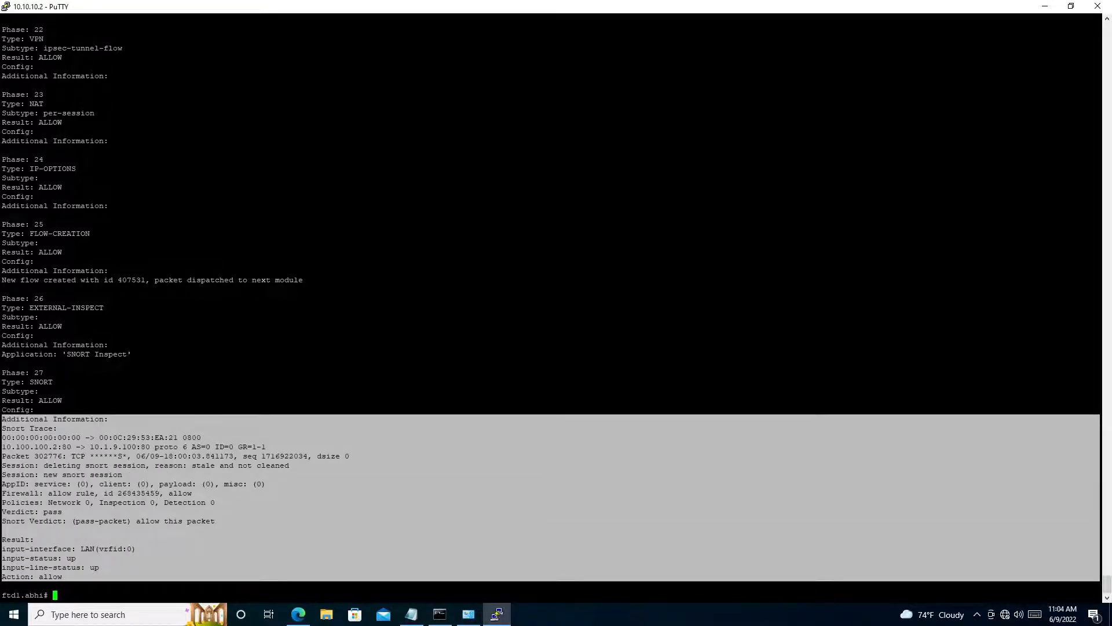
# - Go back to Firepower Management Center and open FTD-POLICY for editing
pyautogui.moveTo(296, 615)
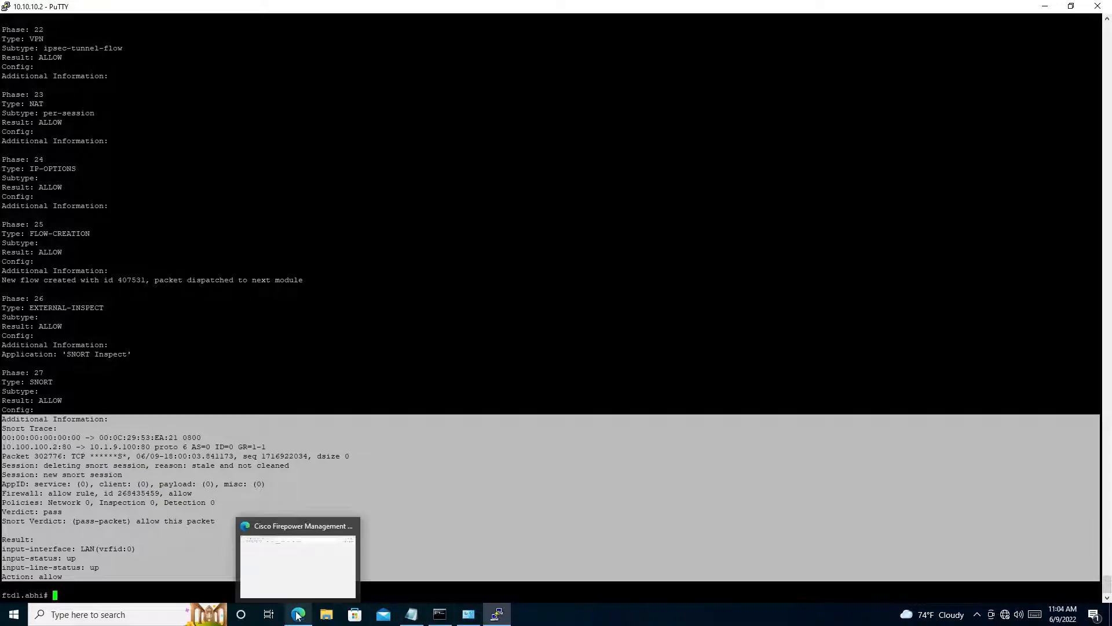
pyautogui.click(1024, 26)
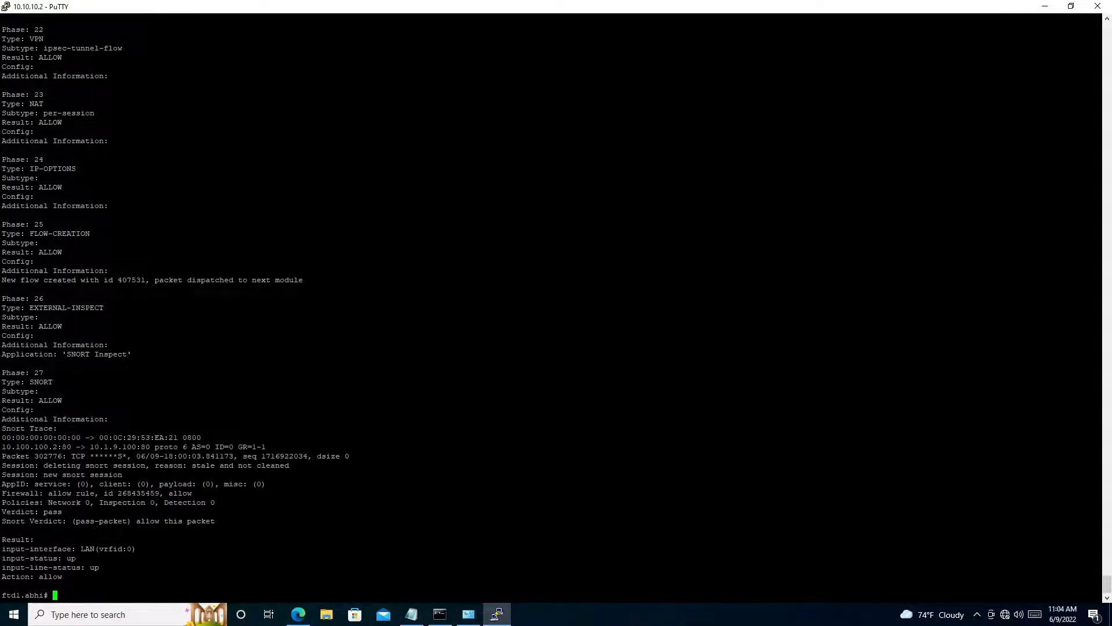
pyautogui.click(1037, 7)
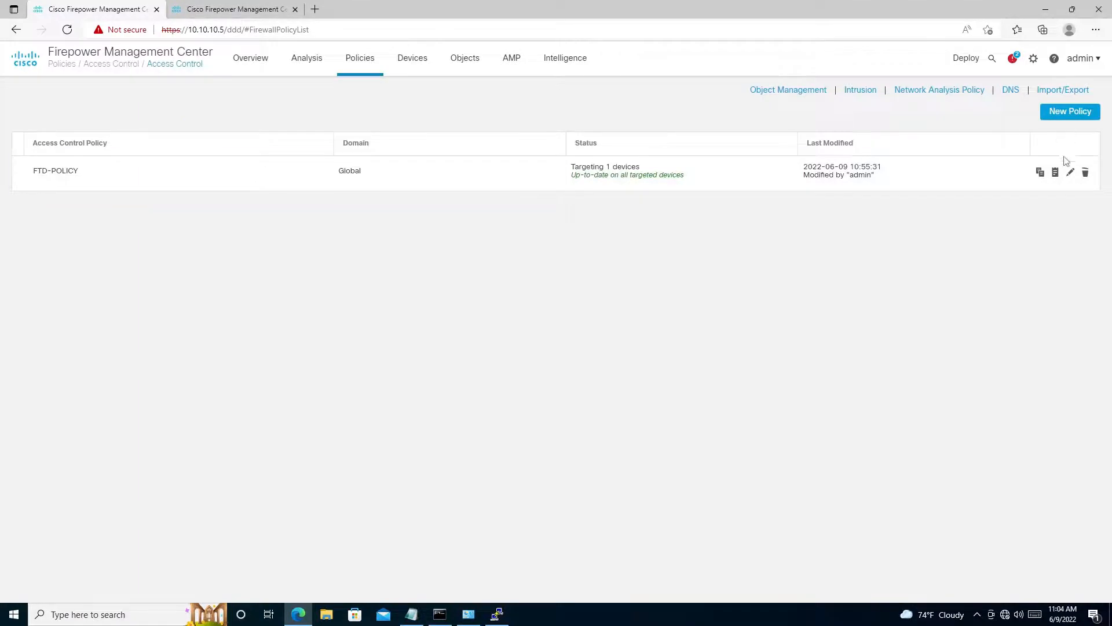
pyautogui.click(1070, 172)
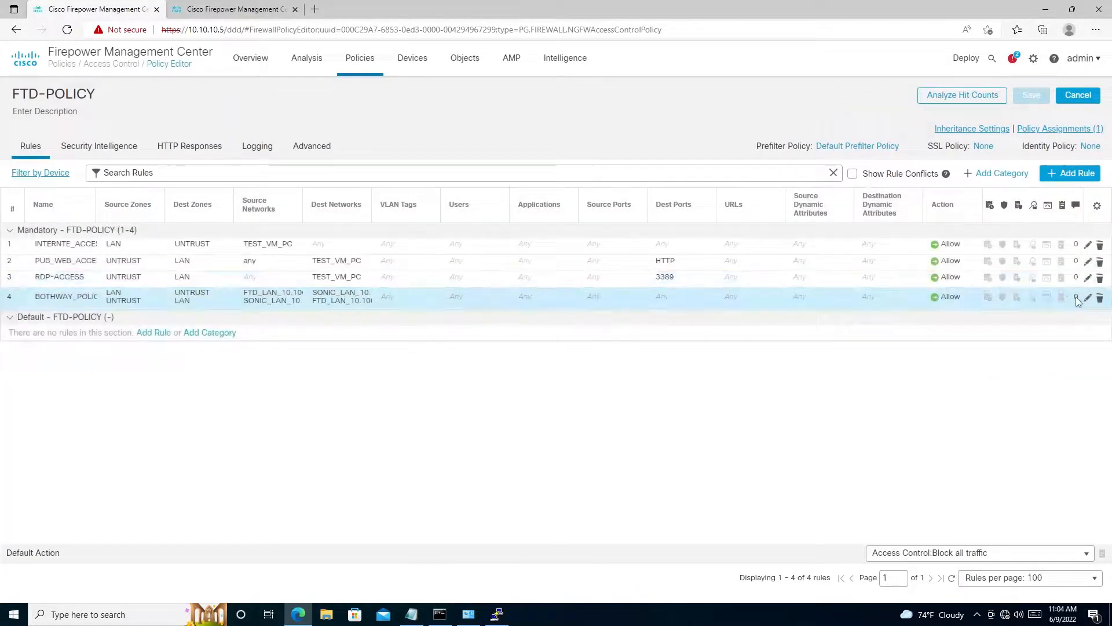
# - Disable the BOTHWAY_POLICY rule and save both the rule and FTD-POLICY
pyautogui.click(1088, 302)
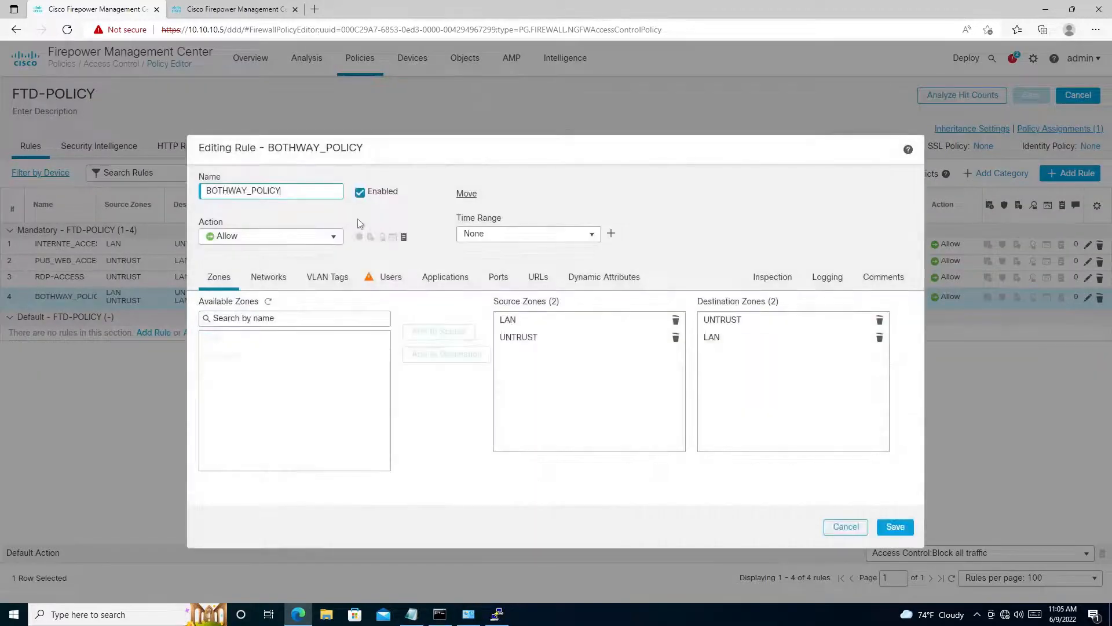
pyautogui.click(360, 192)
pyautogui.click(895, 527)
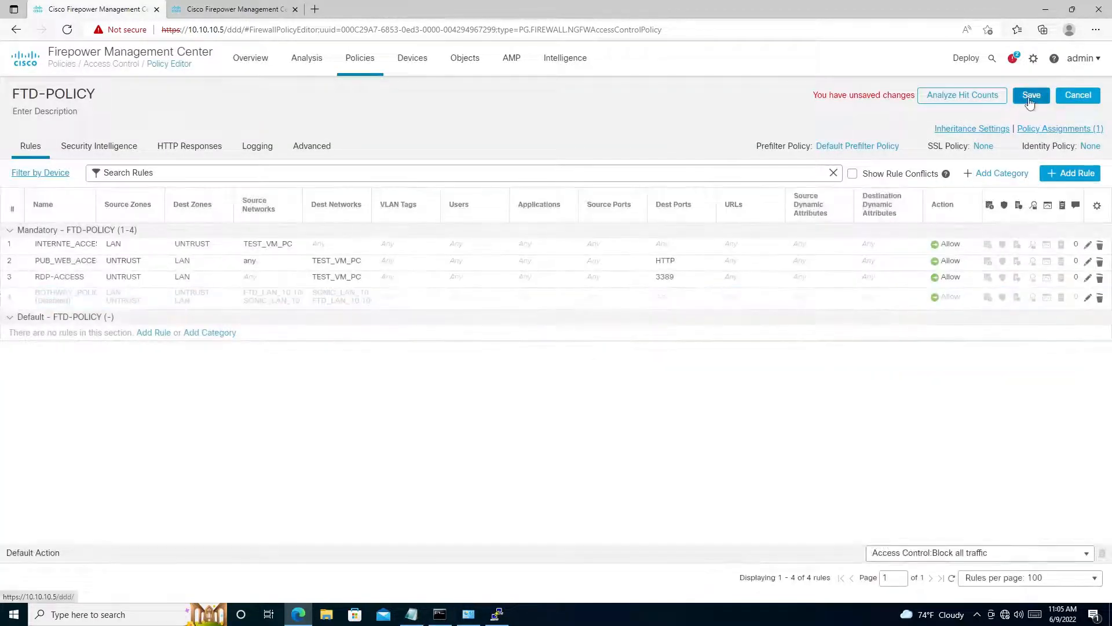
pyautogui.click(1031, 97)
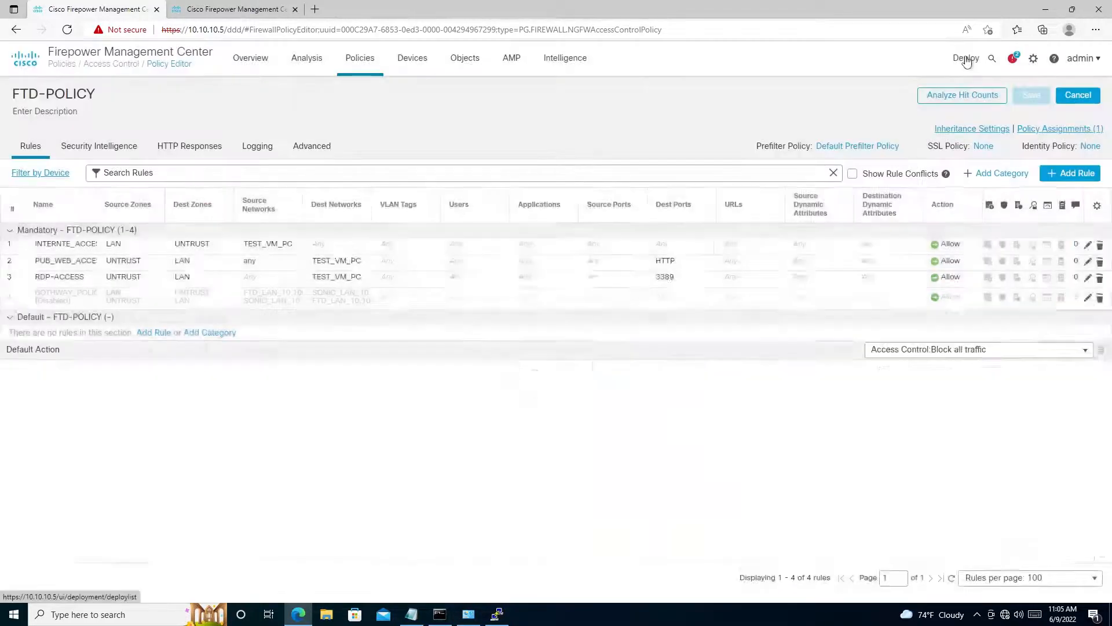
# - Deploy the pending changes to HO-HA without deployment notes and take the remote desktop session out of full screen
pyautogui.moveTo(965, 61)
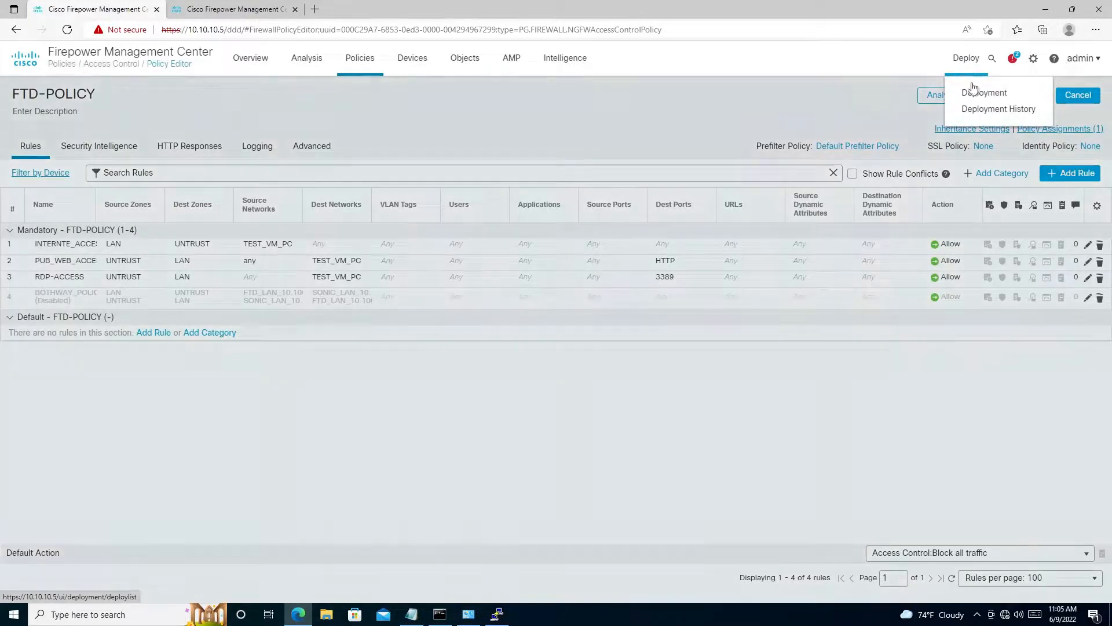
pyautogui.click(971, 92)
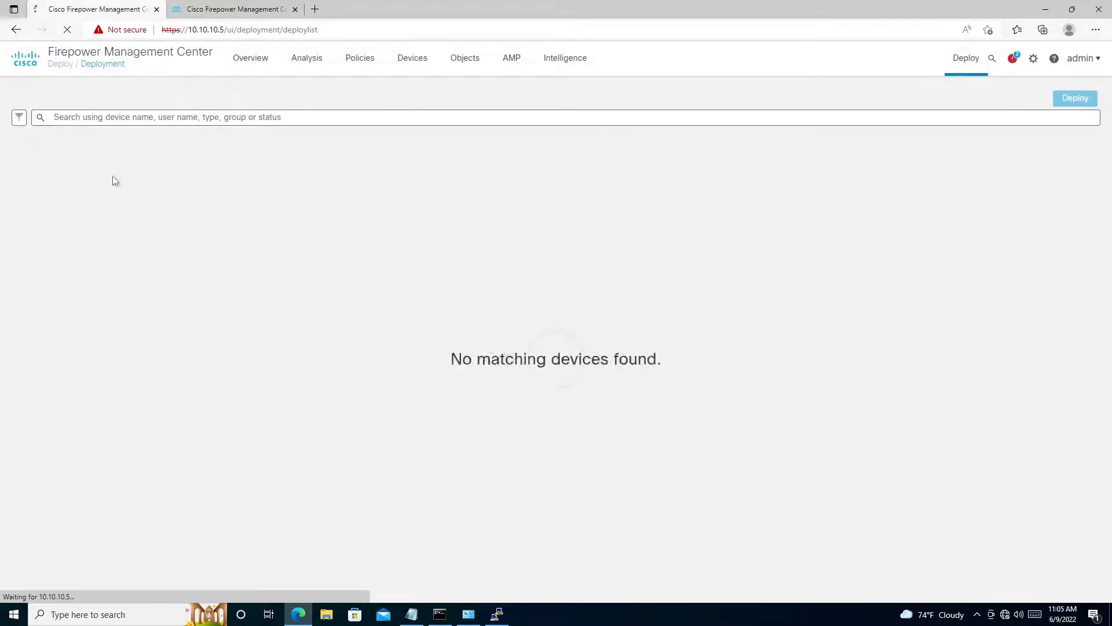
pyautogui.click(42, 156)
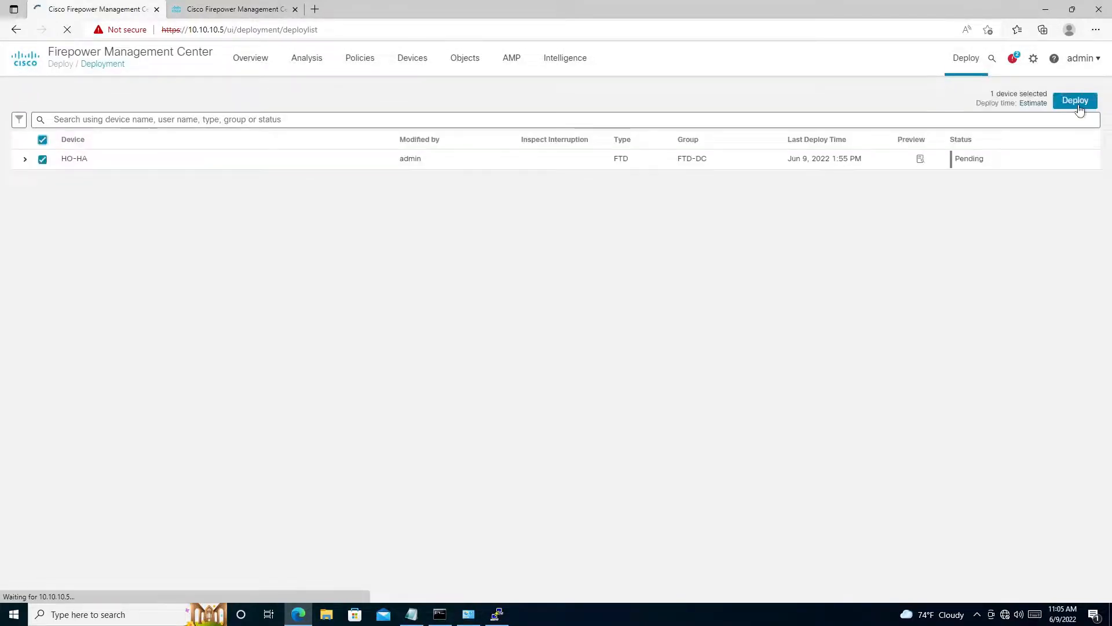
pyautogui.click(1063, 106)
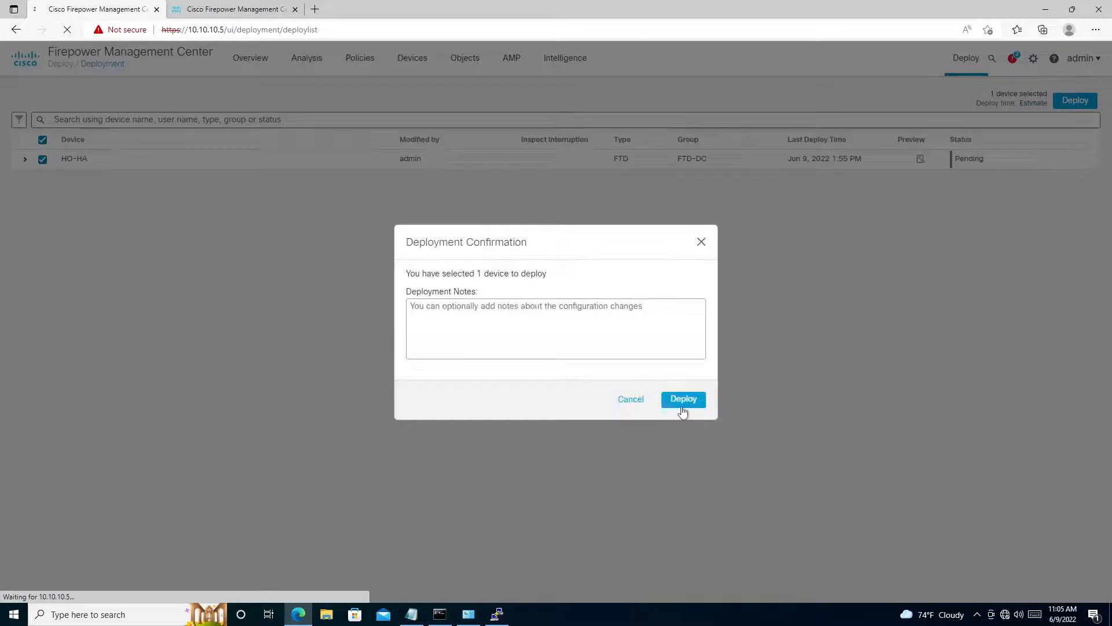
pyautogui.click(682, 400)
pyautogui.moveTo(552, 5)
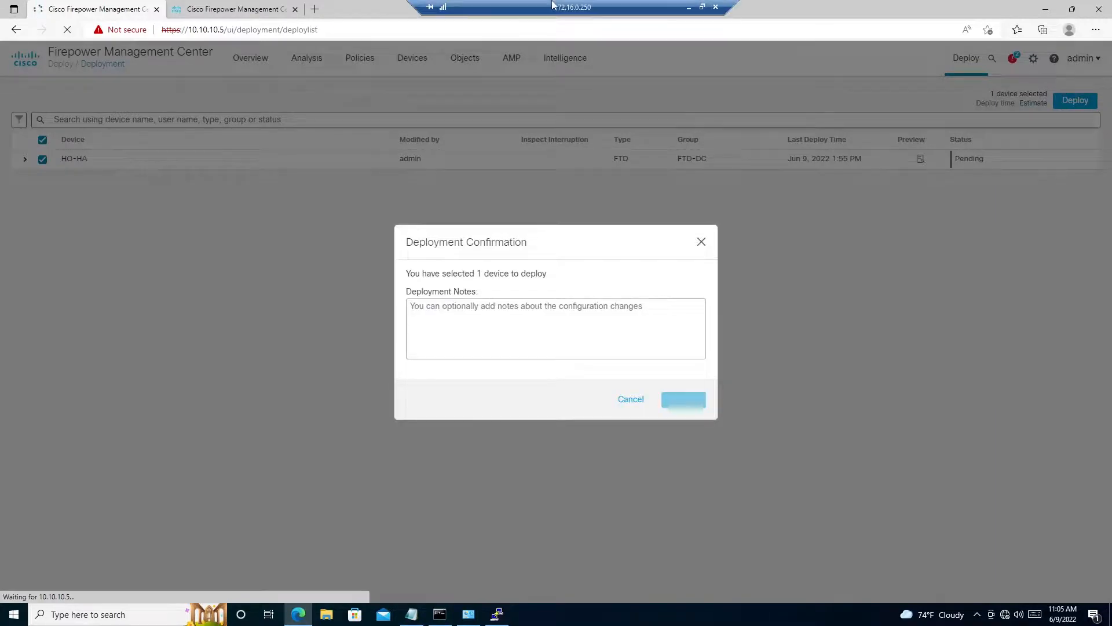
pyautogui.click(702, 7)
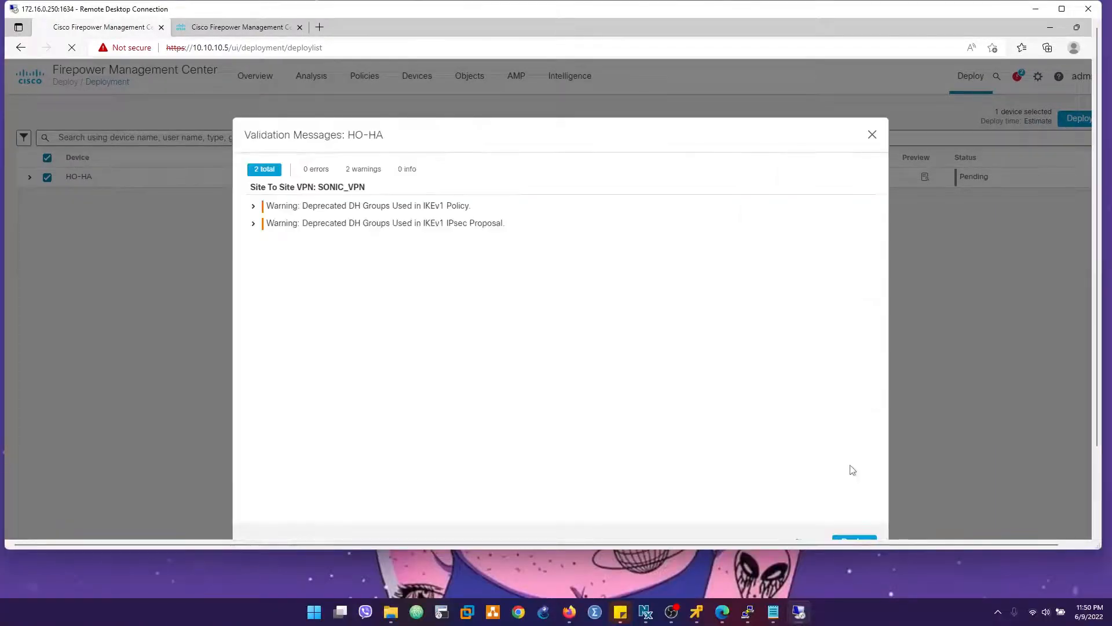
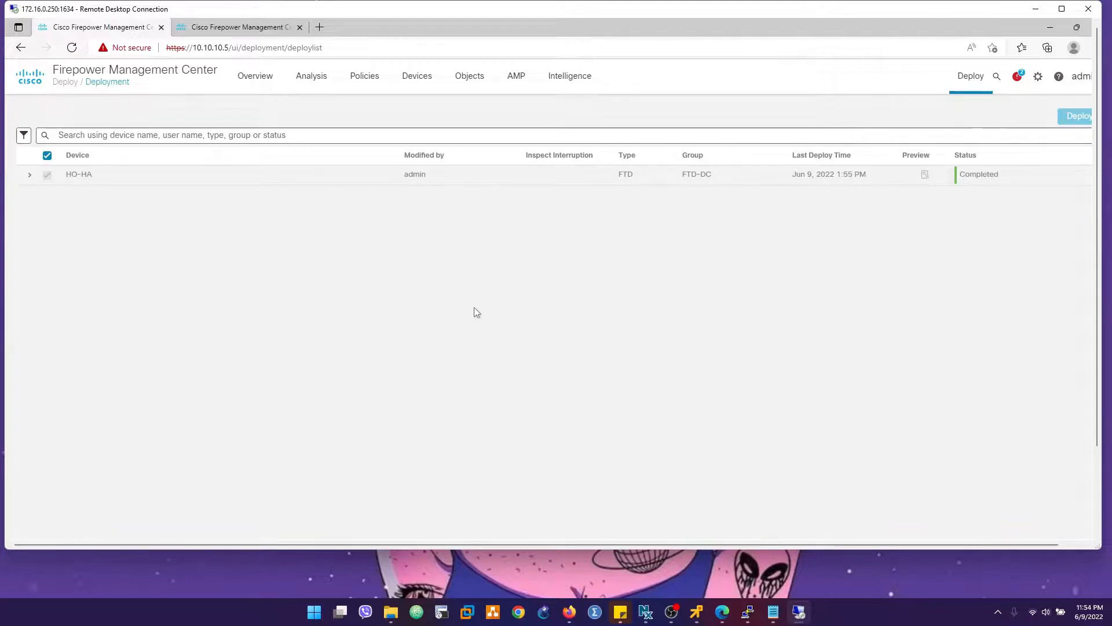
# - Switch to PuTTY and rerun the LAN HTTP packet-tracer tests from 10.100.100.100 and 10.100.100.2 to 10.1.9.100
pyautogui.doubleClick(415, 14)
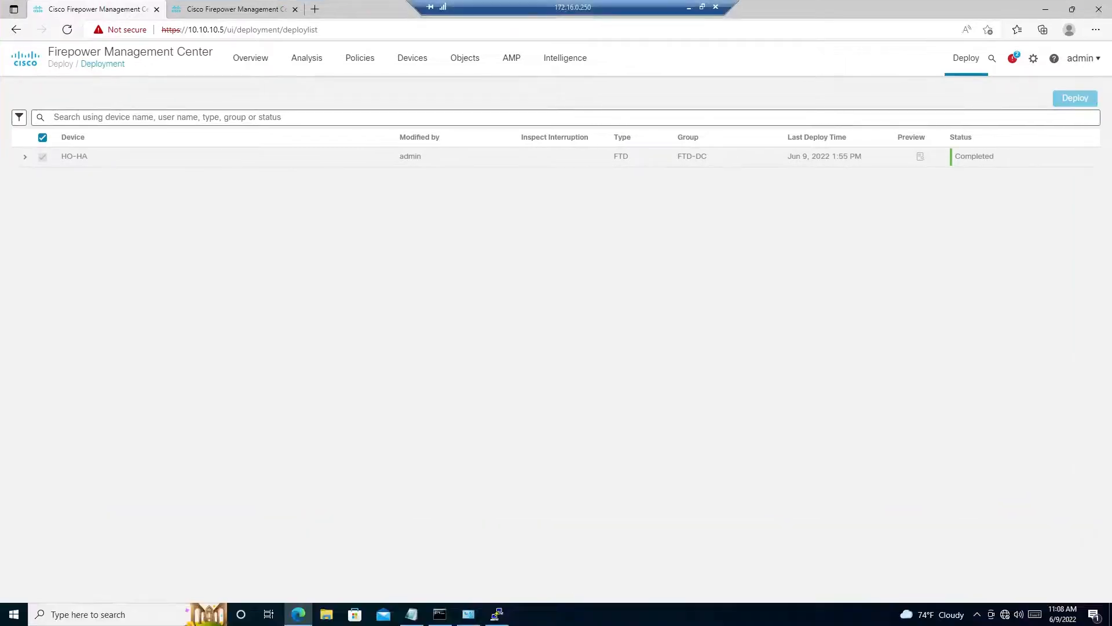
pyautogui.click(496, 614)
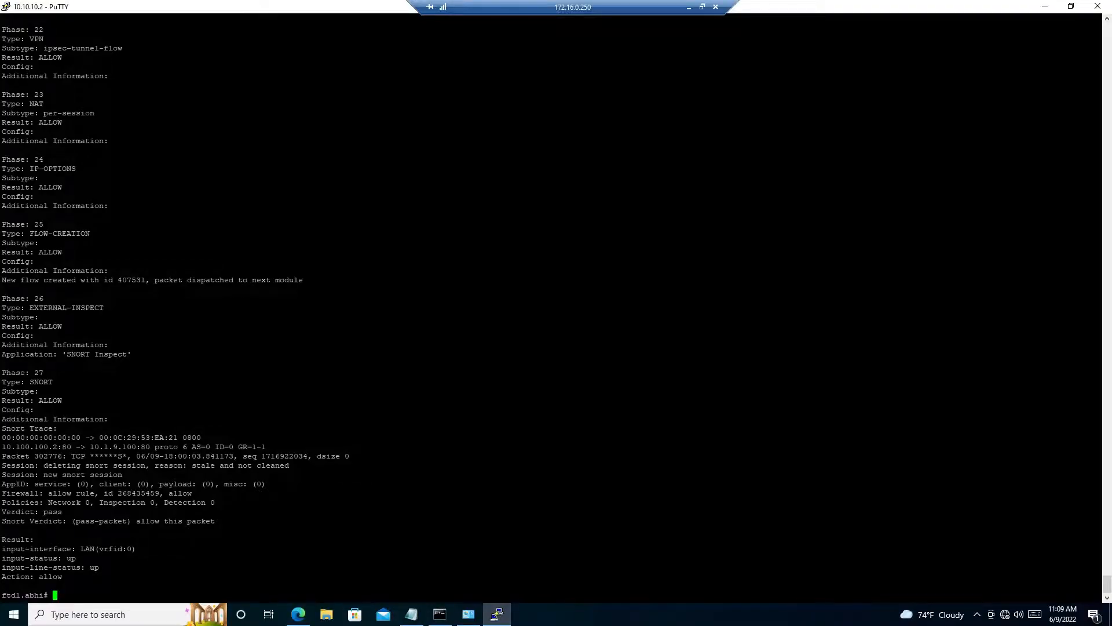
pyautogui.press('Up')
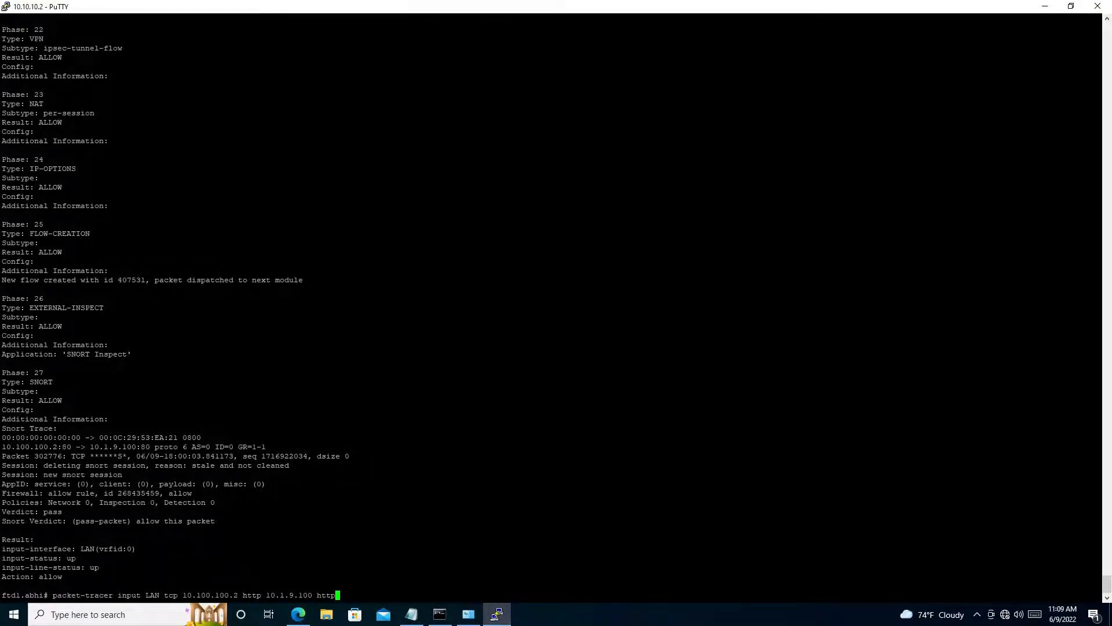
pyautogui.press('Up')
pyautogui.press('Return')
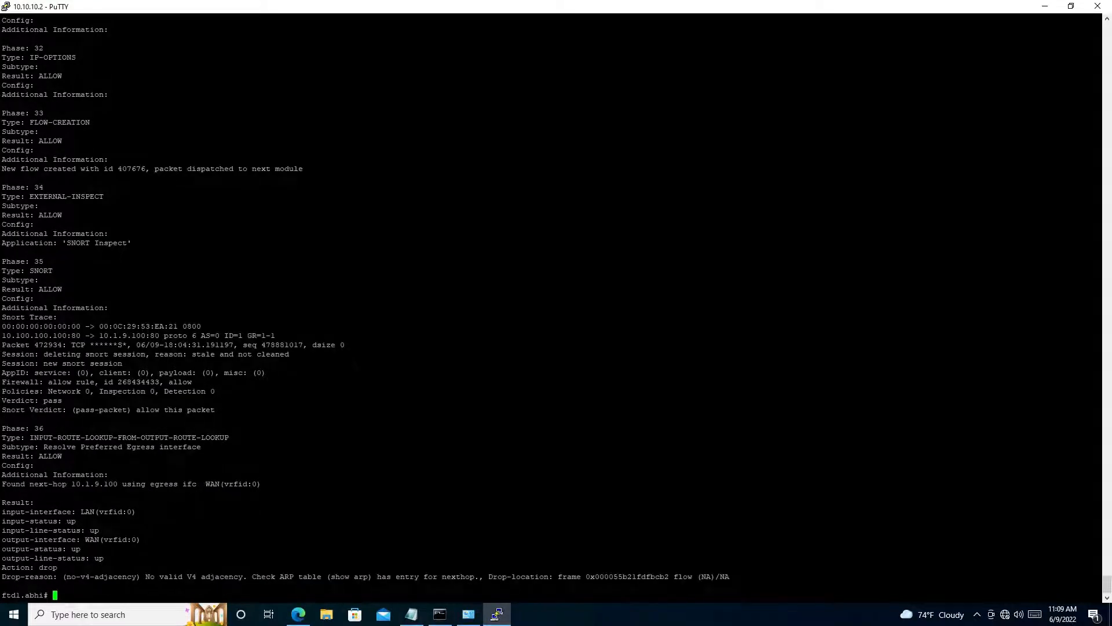
pyautogui.press('Up')
pyautogui.press('Up')
pyautogui.press('Return')
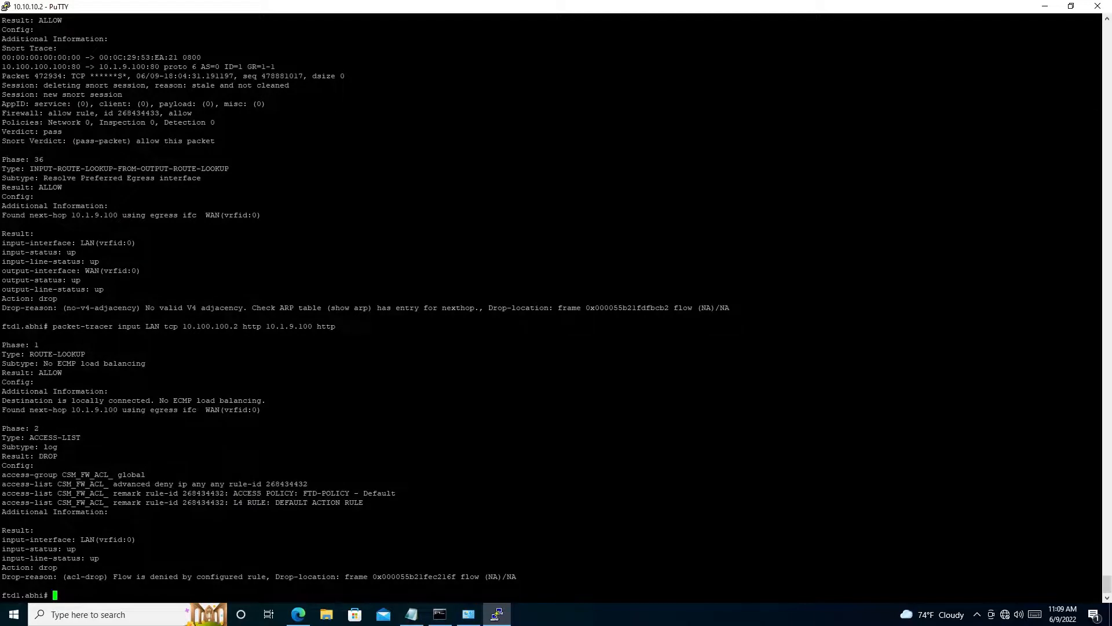
# - Examine the drop reason of the 10.100.100.2 trace and compare it with the preceding trace's result
pyautogui.moveTo(2, 577); pyautogui.dragTo(322, 576)
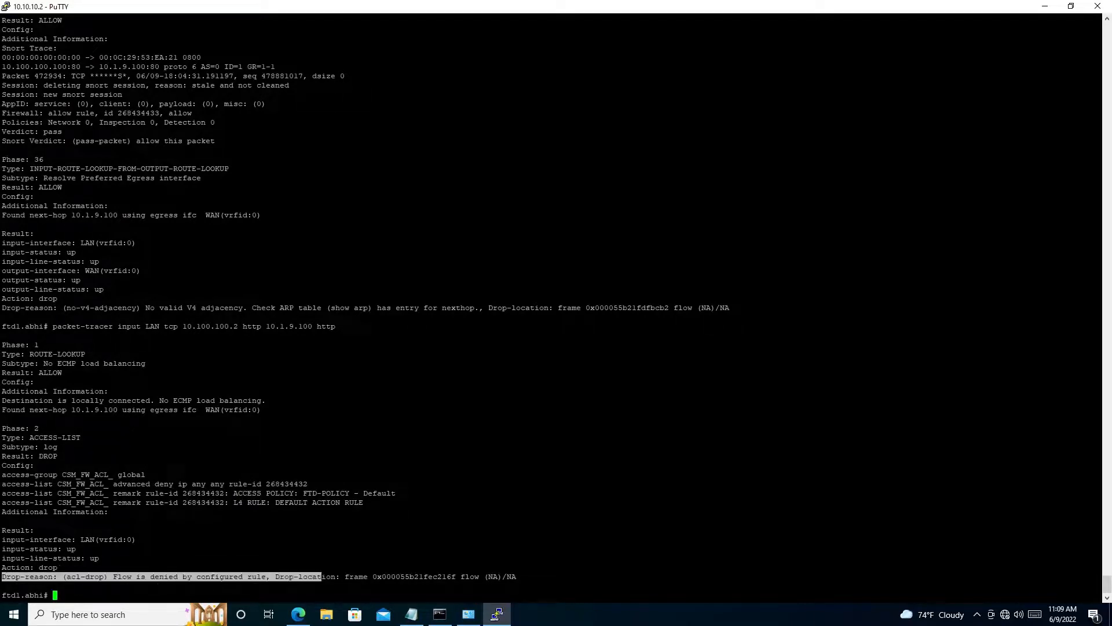
pyautogui.click(324, 577)
pyautogui.moveTo(521, 577); pyautogui.dragTo(512, 568)
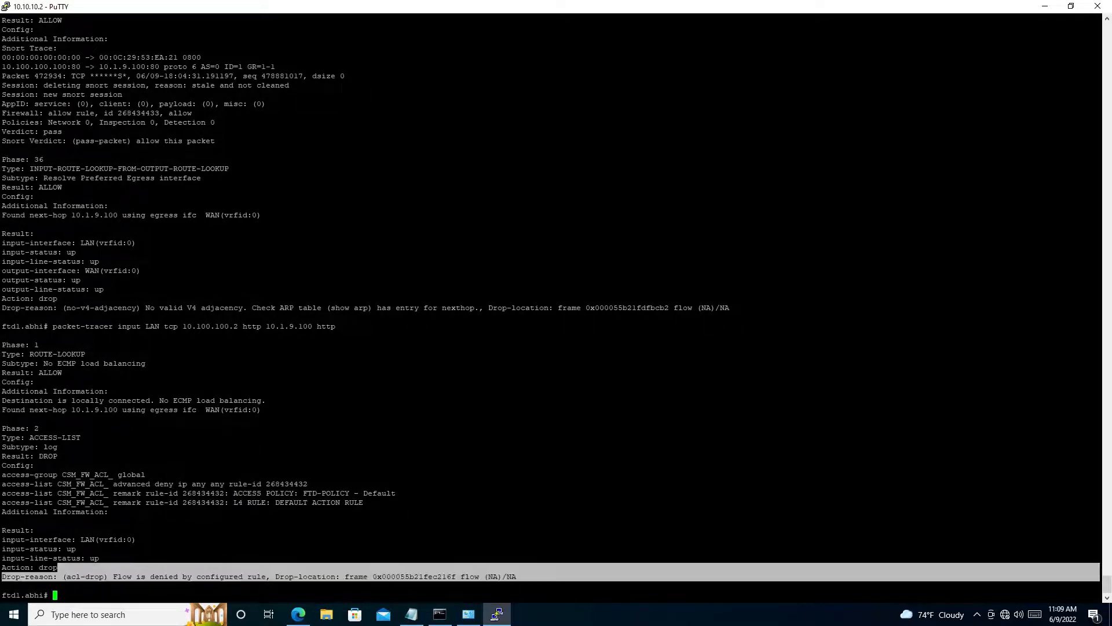
pyautogui.moveTo(58, 567); pyautogui.dragTo(2, 234)
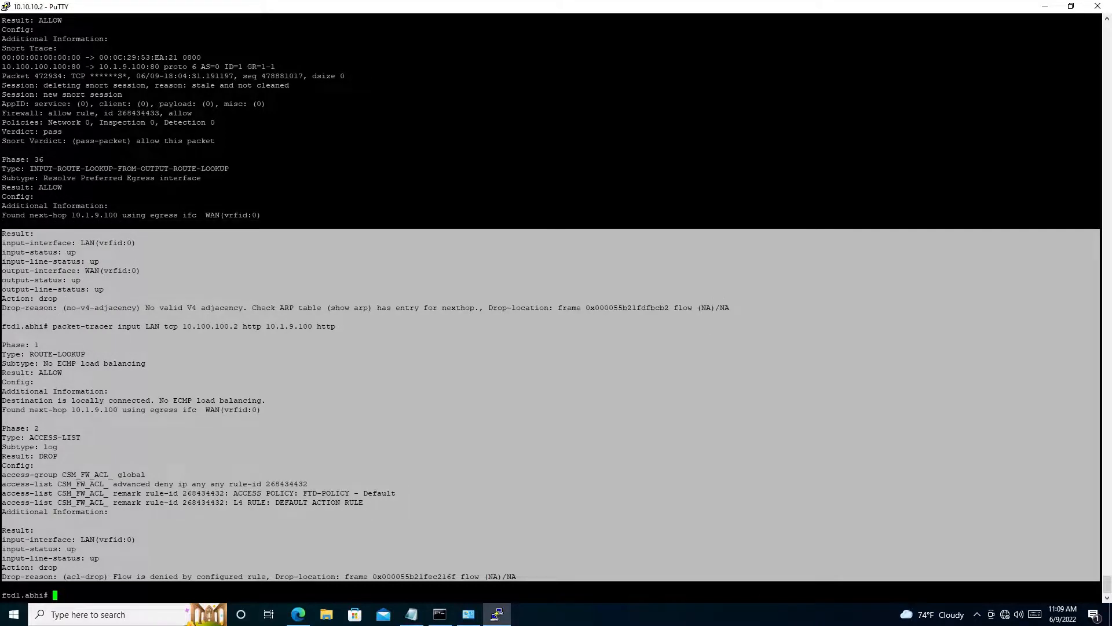
pyautogui.click(410, 506)
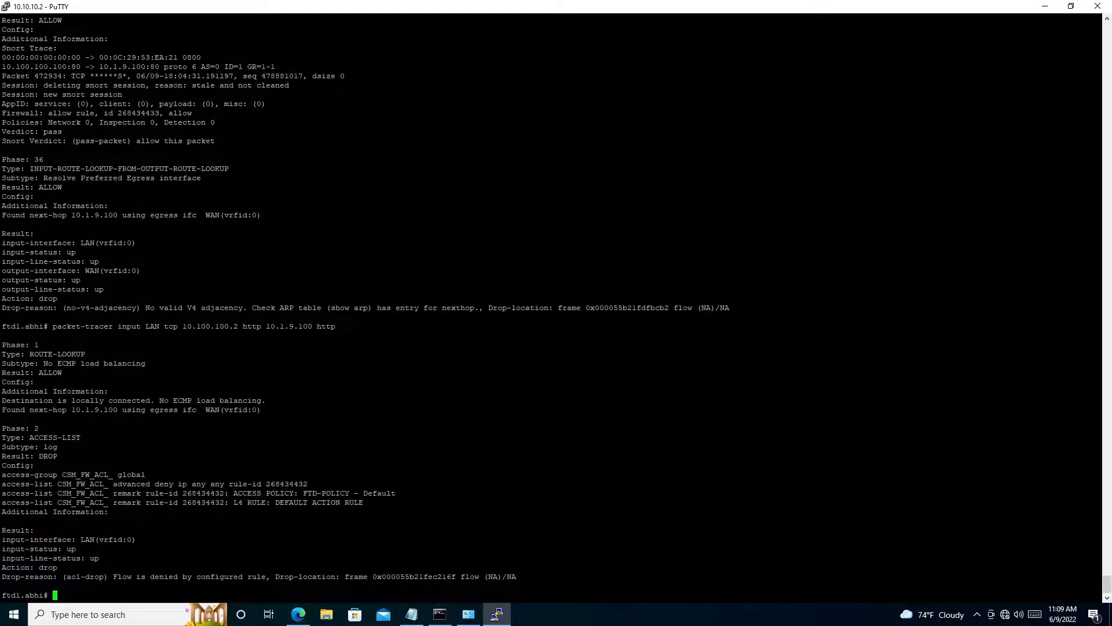
pyautogui.moveTo(2, 576); pyautogui.dragTo(62, 577)
pyautogui.click(81, 579)
# - Go back to Firepower Management Center and open the FTD-POLICY access control policy for editing
pyautogui.moveTo(297, 619)
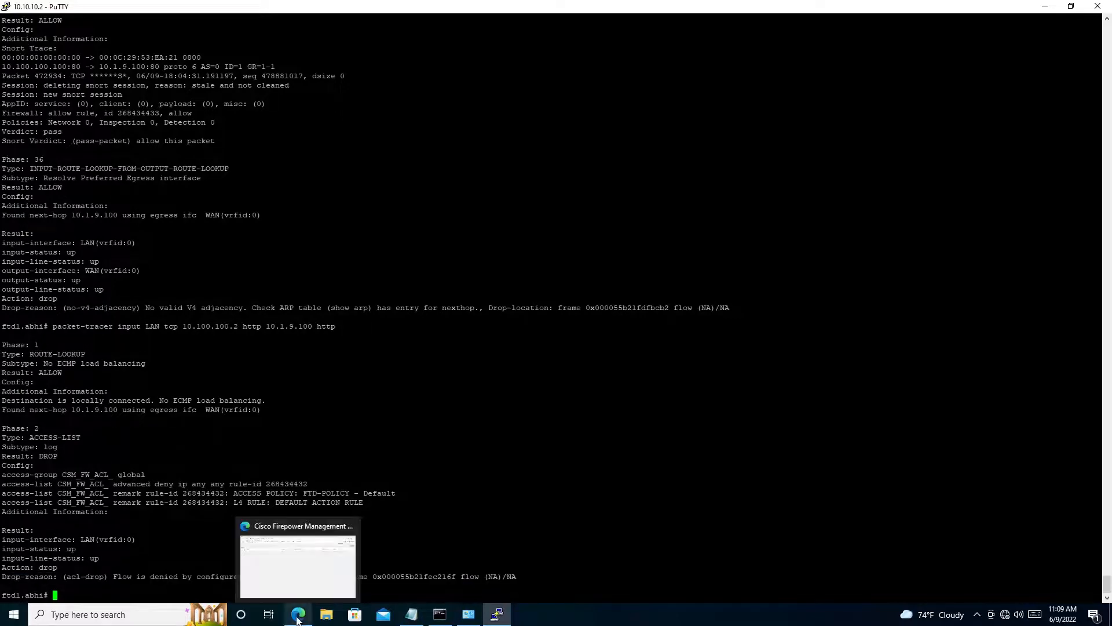
pyautogui.click(298, 551)
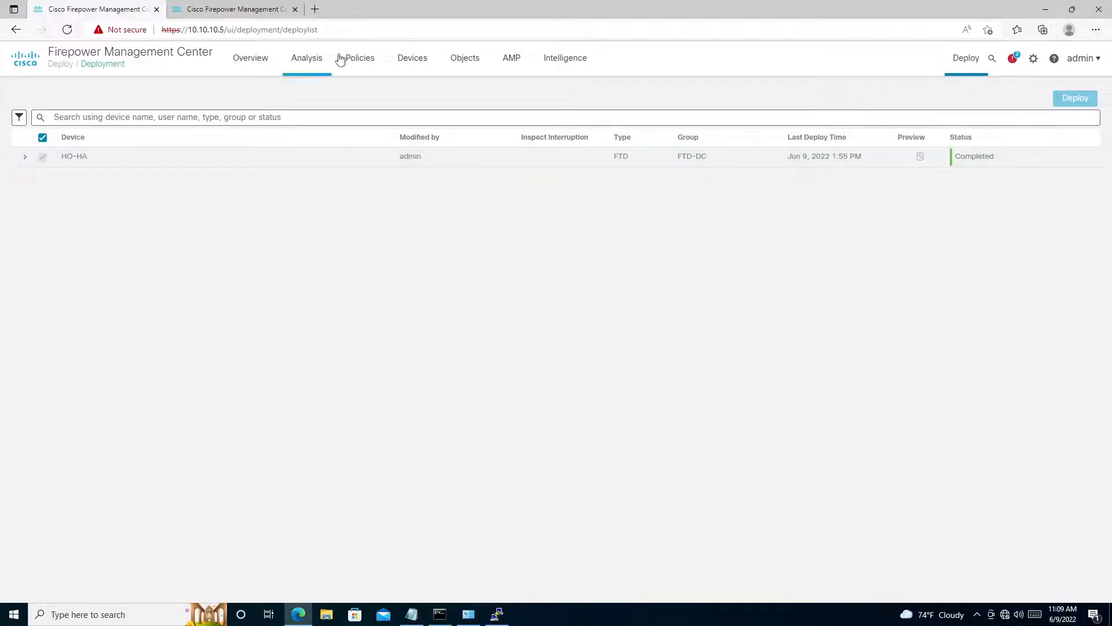
pyautogui.moveTo(351, 61)
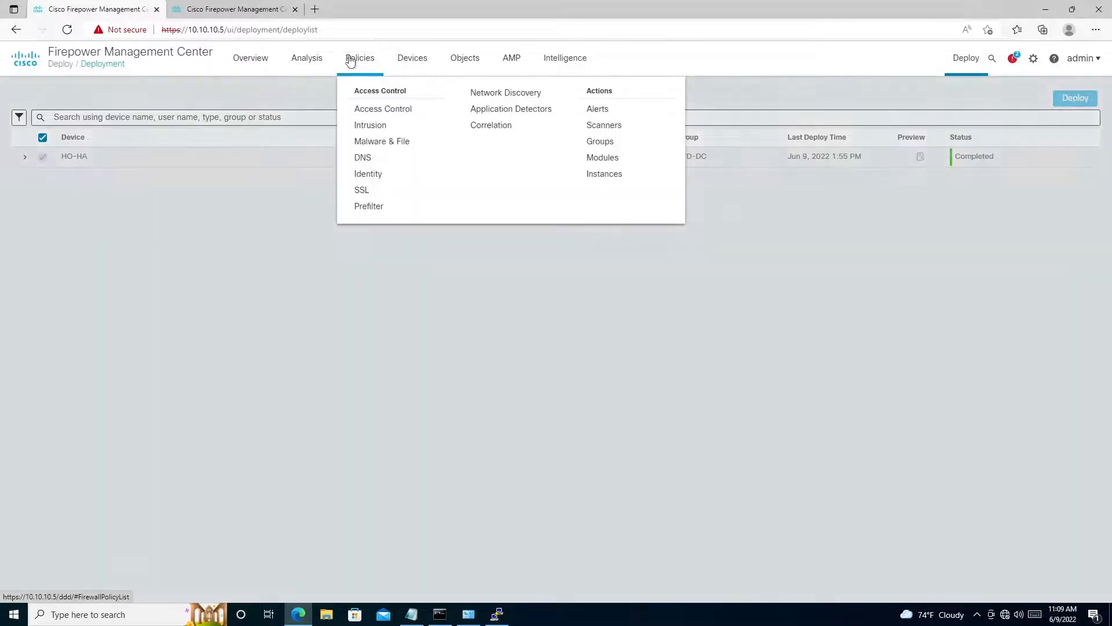
pyautogui.click(367, 110)
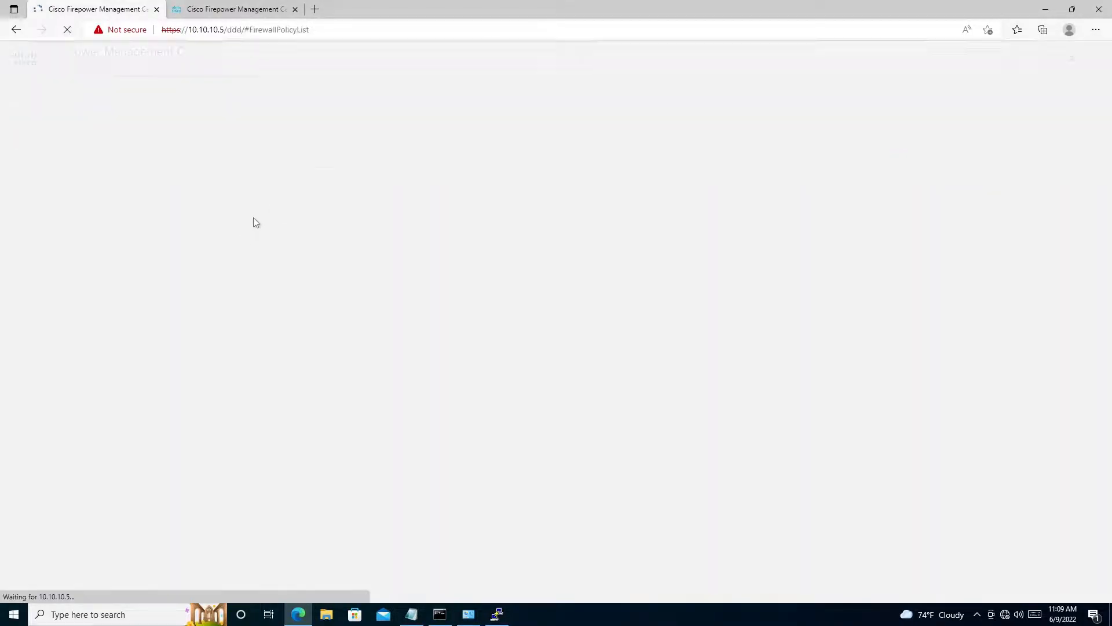
pyautogui.doubleClick(607, 4)
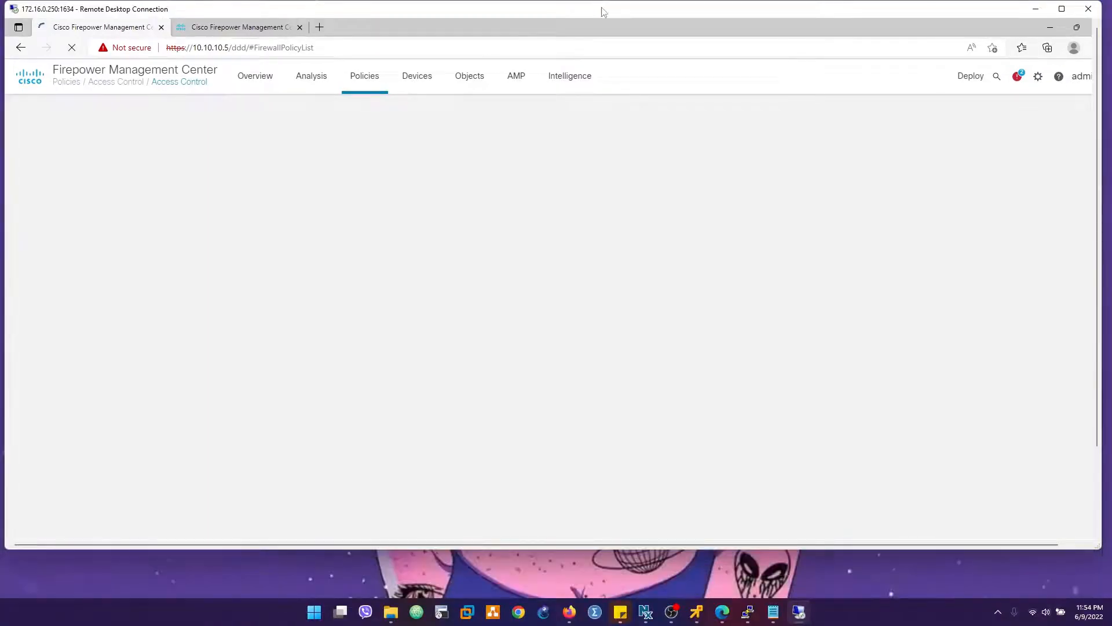
pyautogui.doubleClick(602, 8)
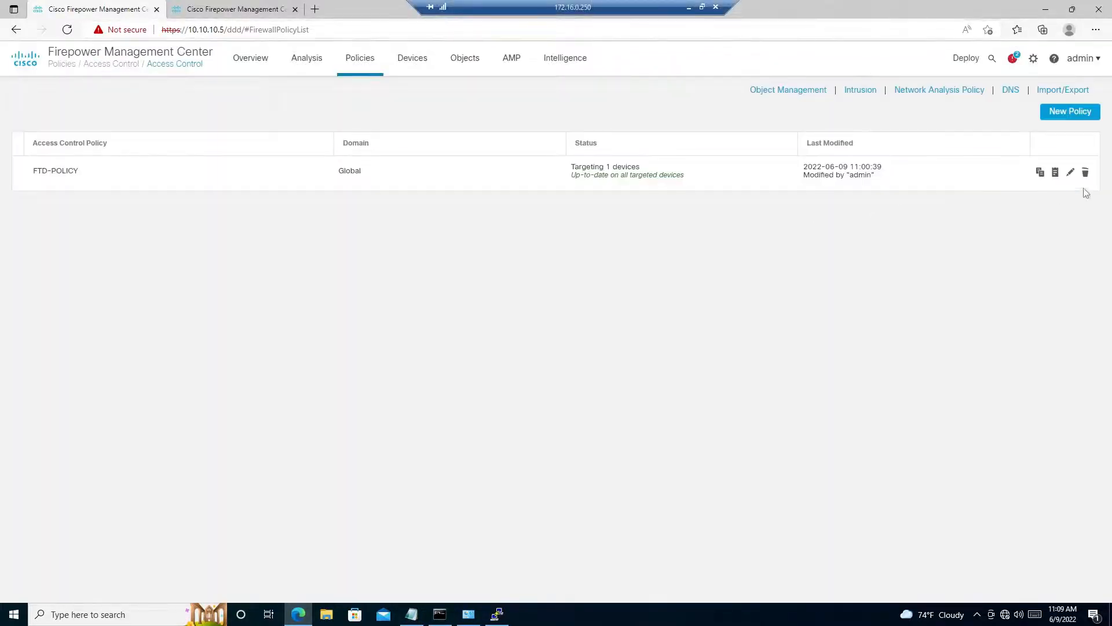
pyautogui.click(1070, 173)
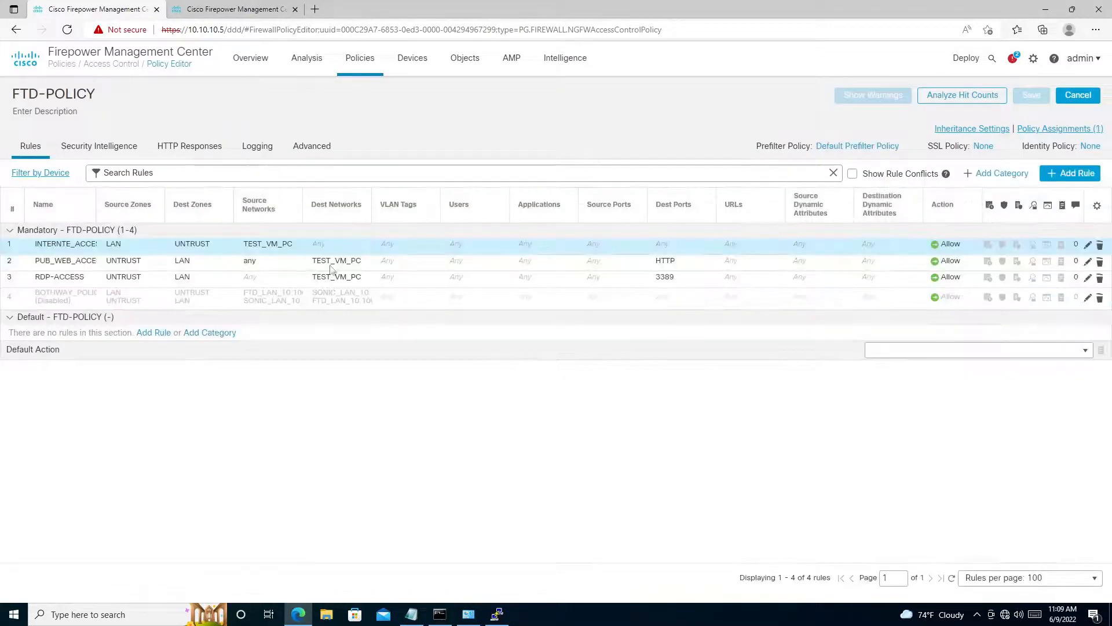
# - Enable the BOTHWAY_POLICY rule and save both the rule and FTD-POLICY
pyautogui.click(1088, 302)
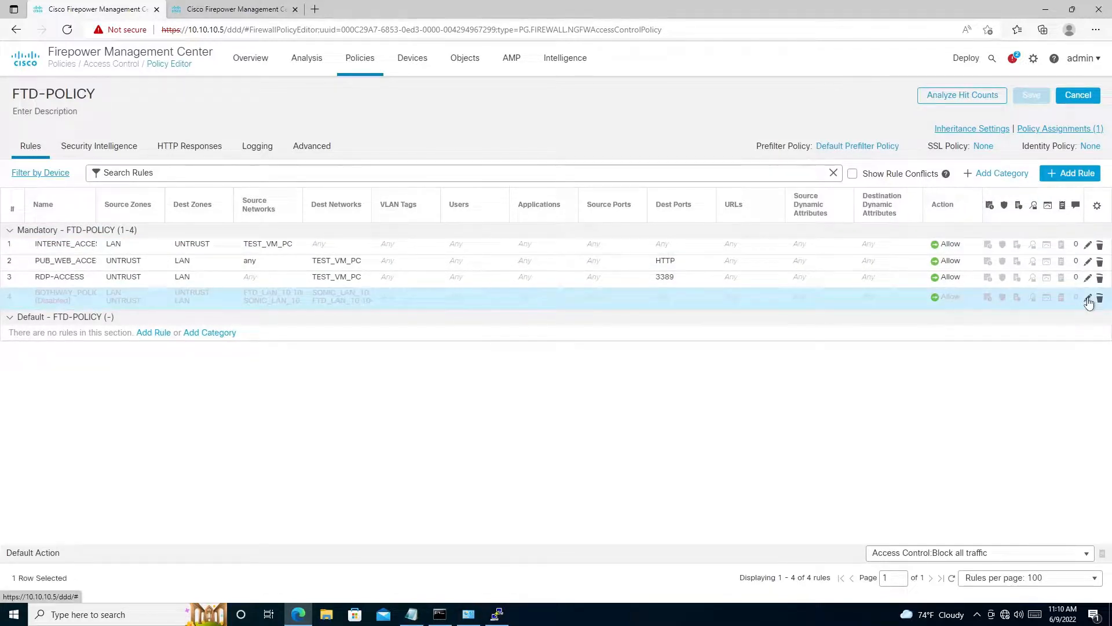
pyautogui.click(1088, 300)
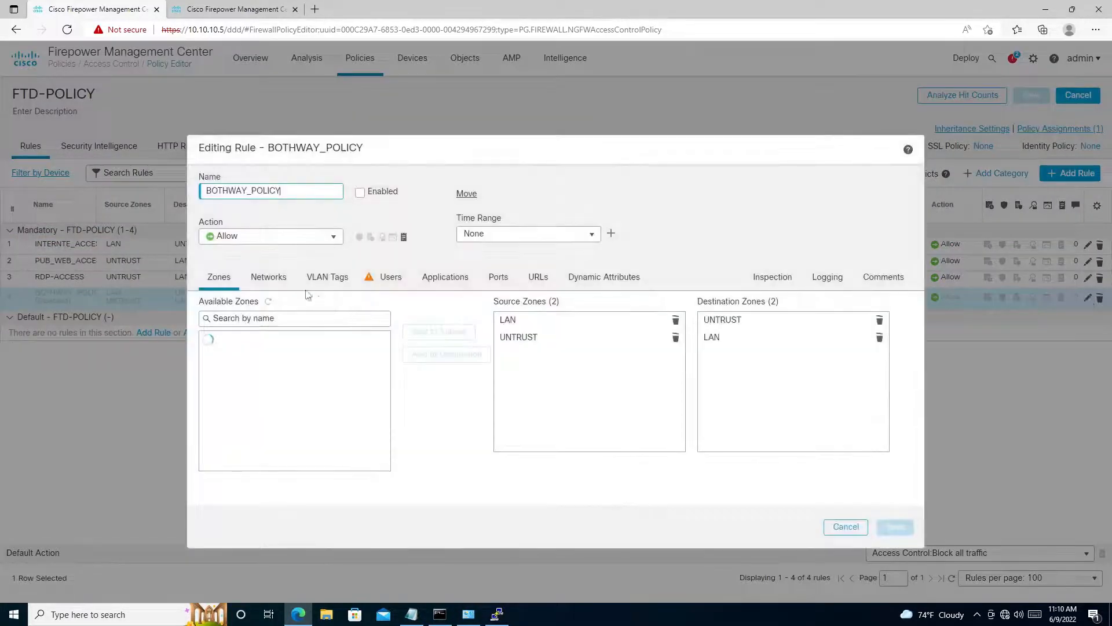
pyautogui.click(360, 193)
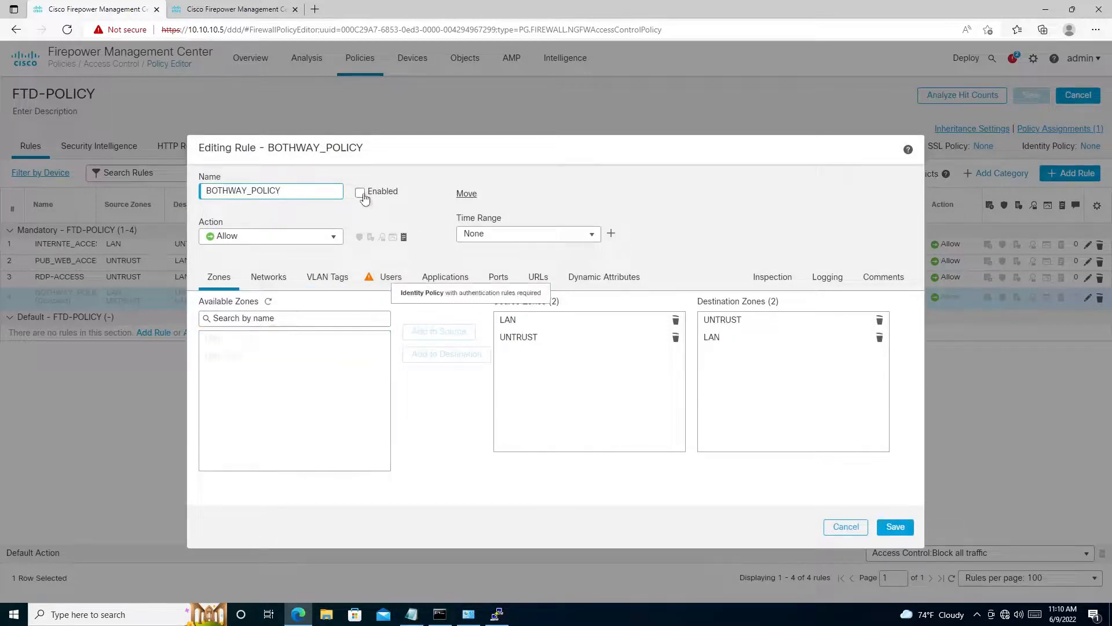
pyautogui.click(892, 527)
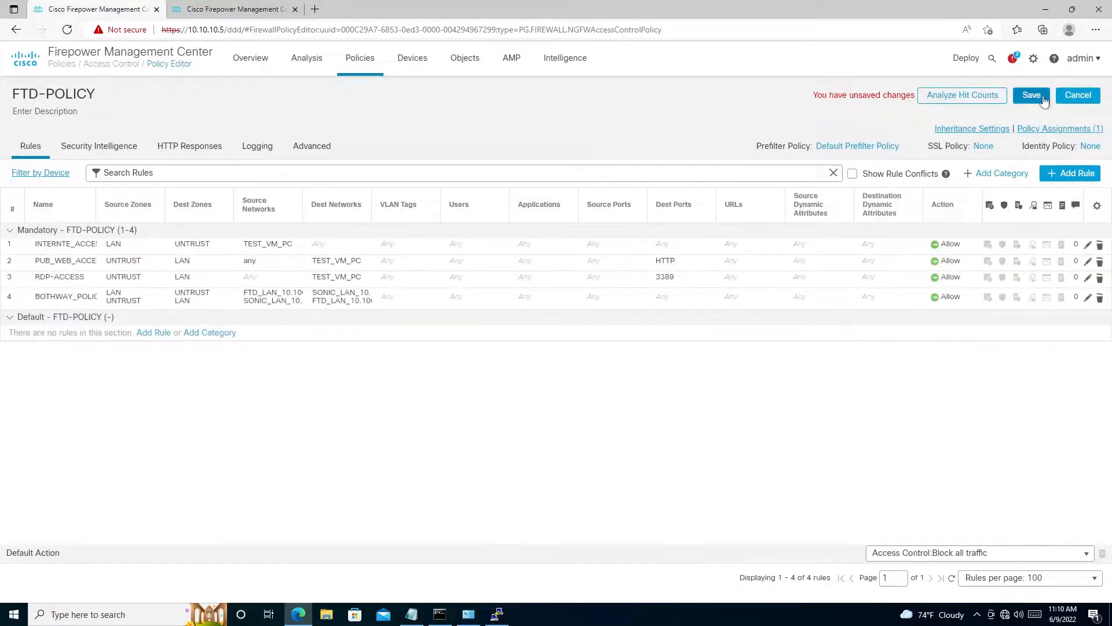
pyautogui.click(1043, 99)
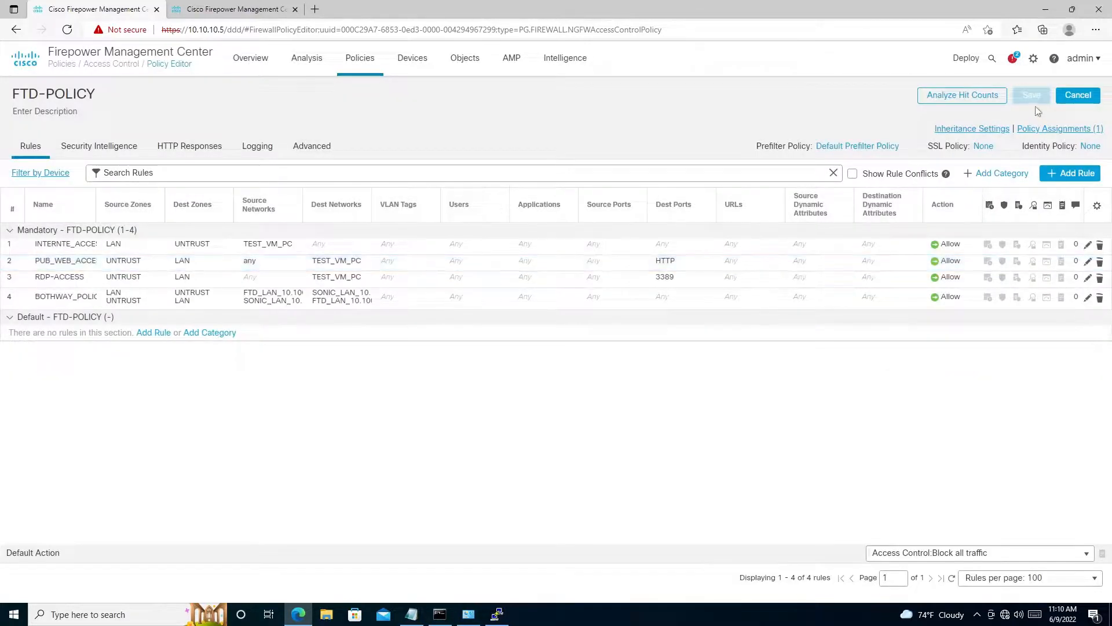
# - Deploy the pending policy changes to HO-HA without deployment notes
pyautogui.moveTo(963, 68)
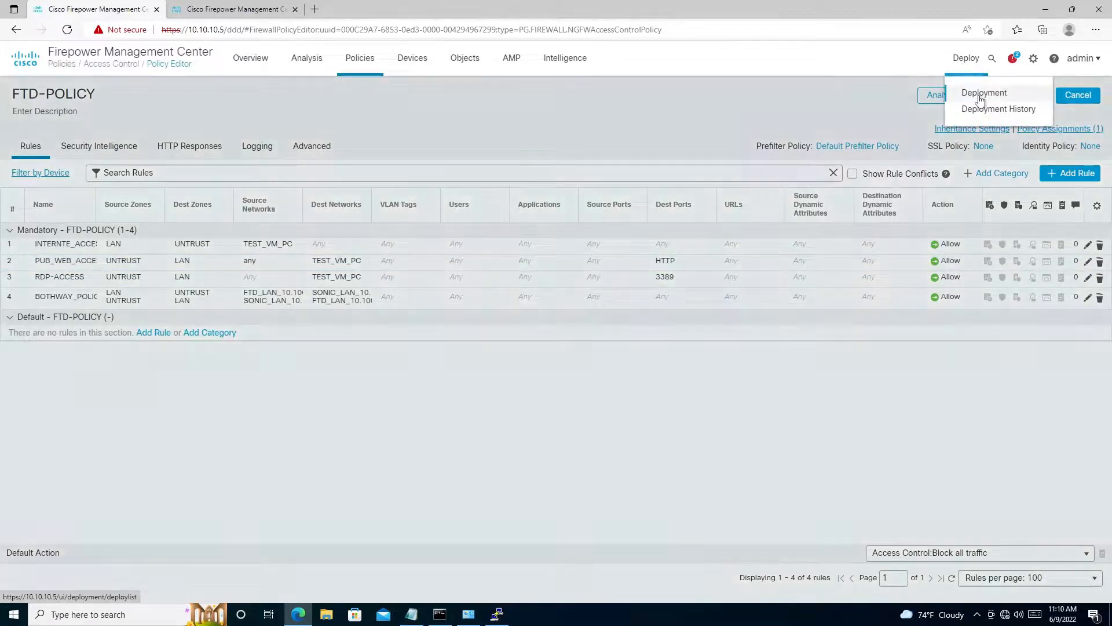
pyautogui.click(976, 93)
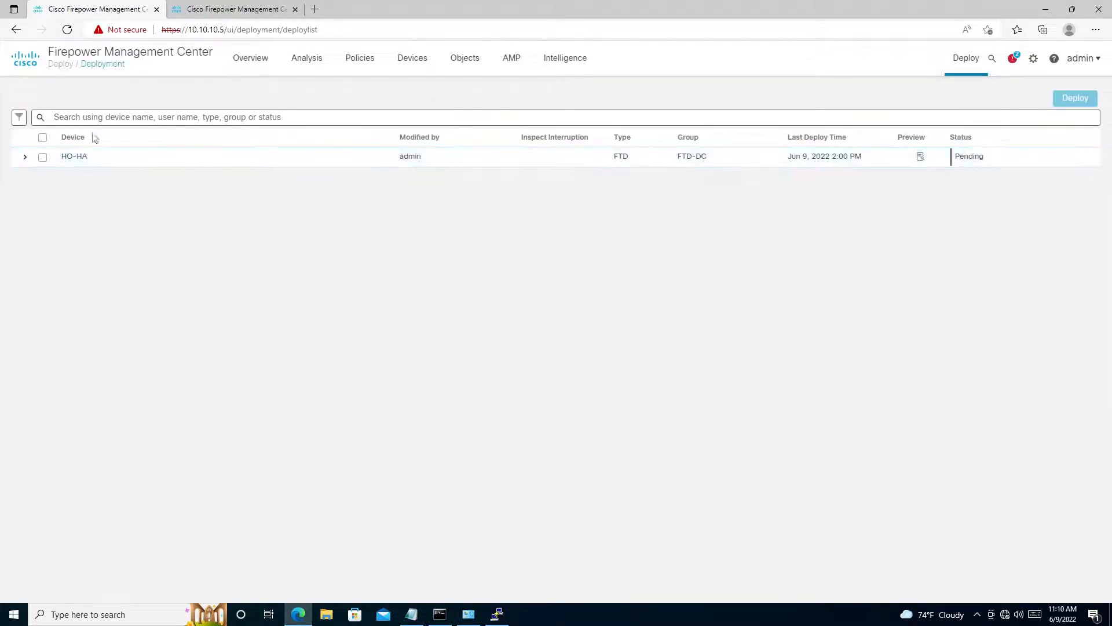
pyautogui.click(43, 138)
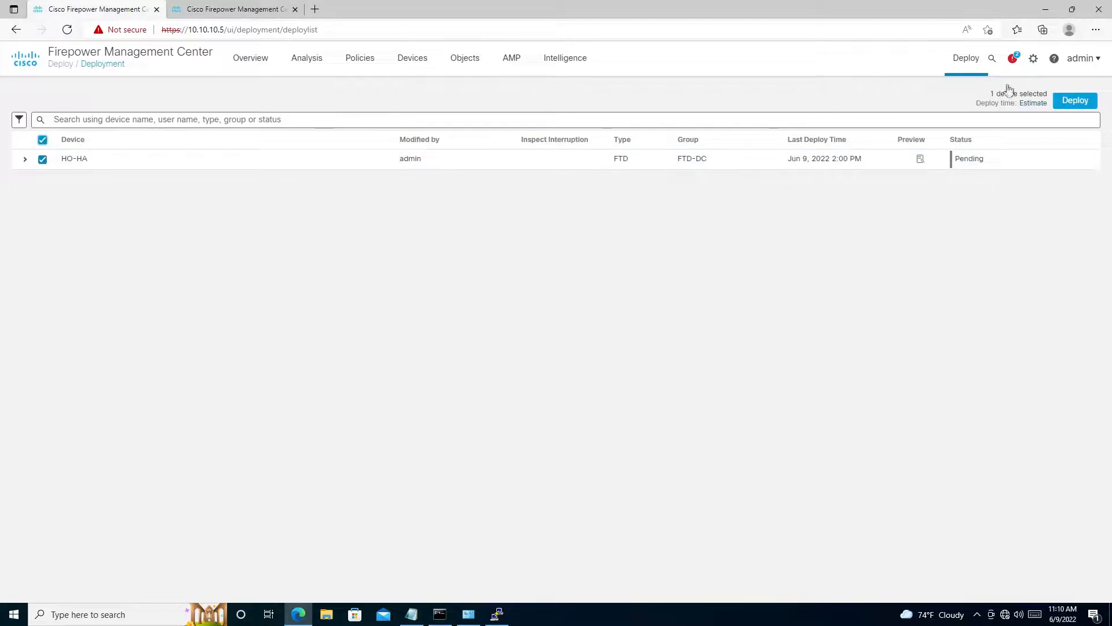
pyautogui.click(1075, 100)
pyautogui.click(682, 401)
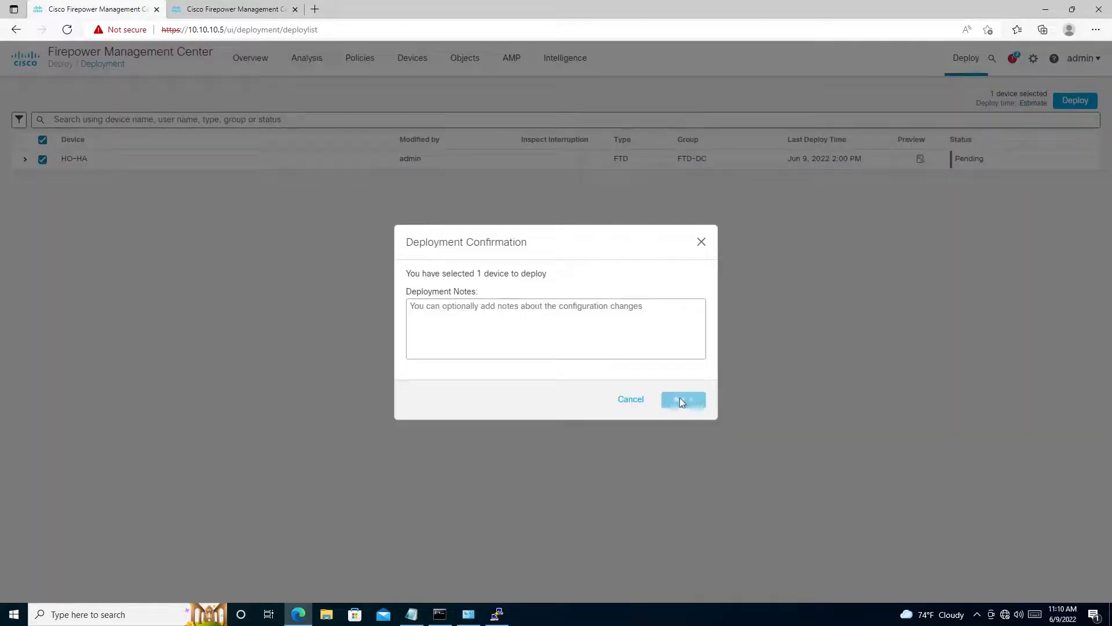
# - Check the progress of the HO-HA deployment in Firepower Management Center
pyautogui.click(497, 614)
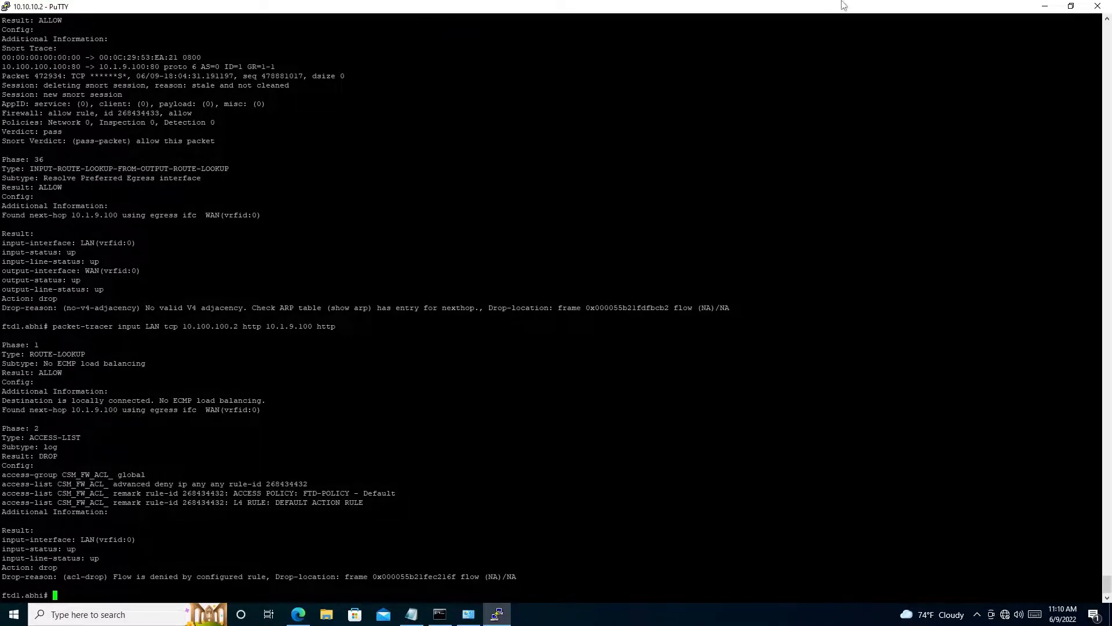
pyautogui.moveTo(840, 4)
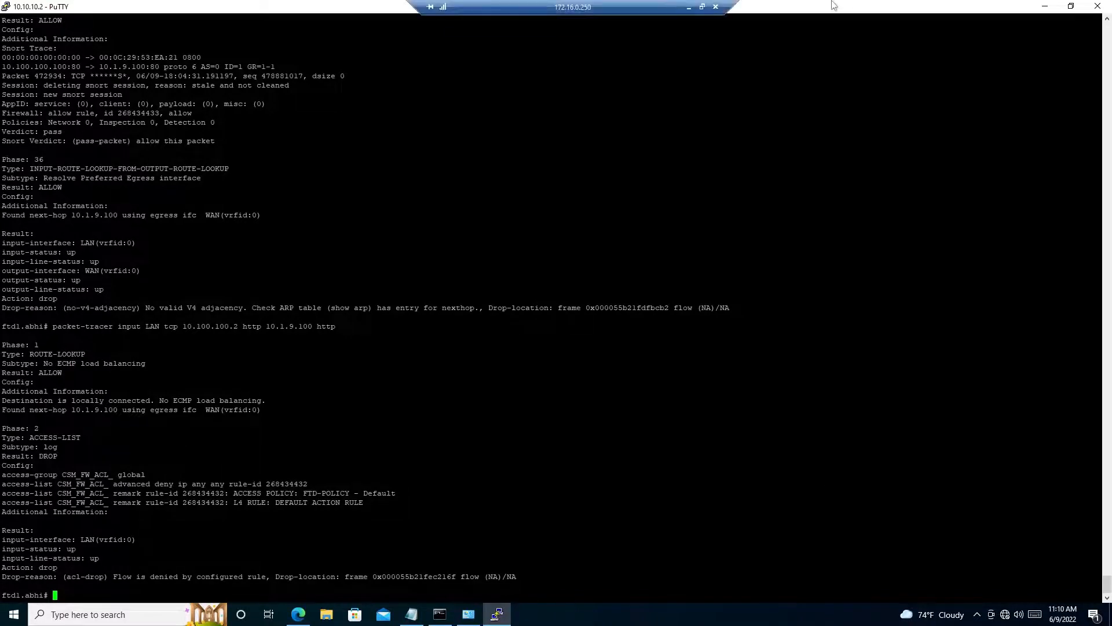
pyautogui.click(690, 8)
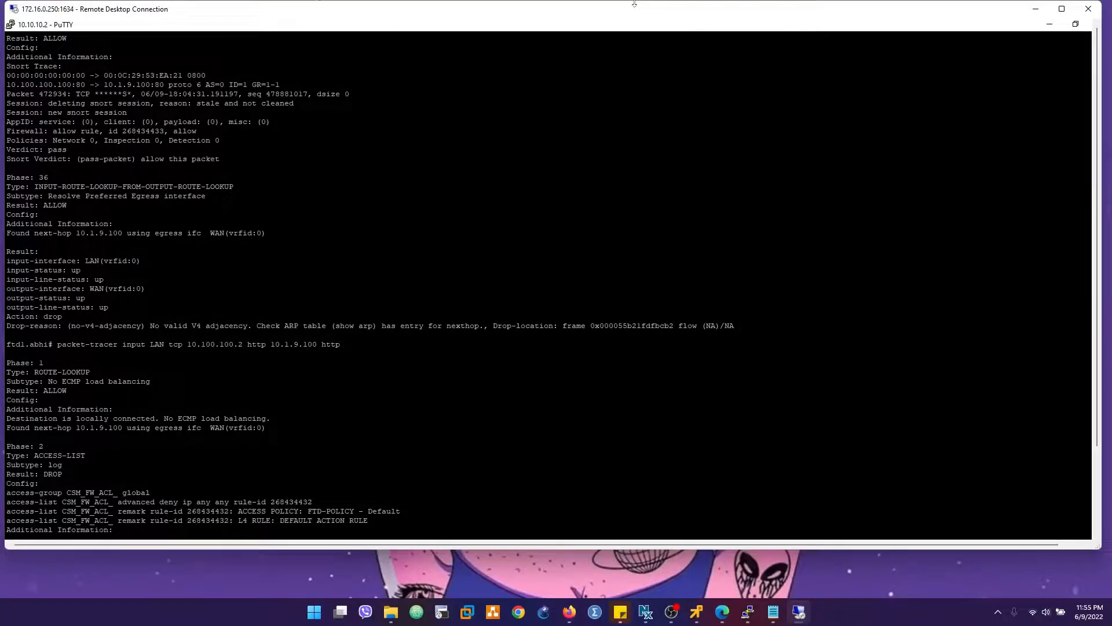
pyautogui.doubleClick(624, 9)
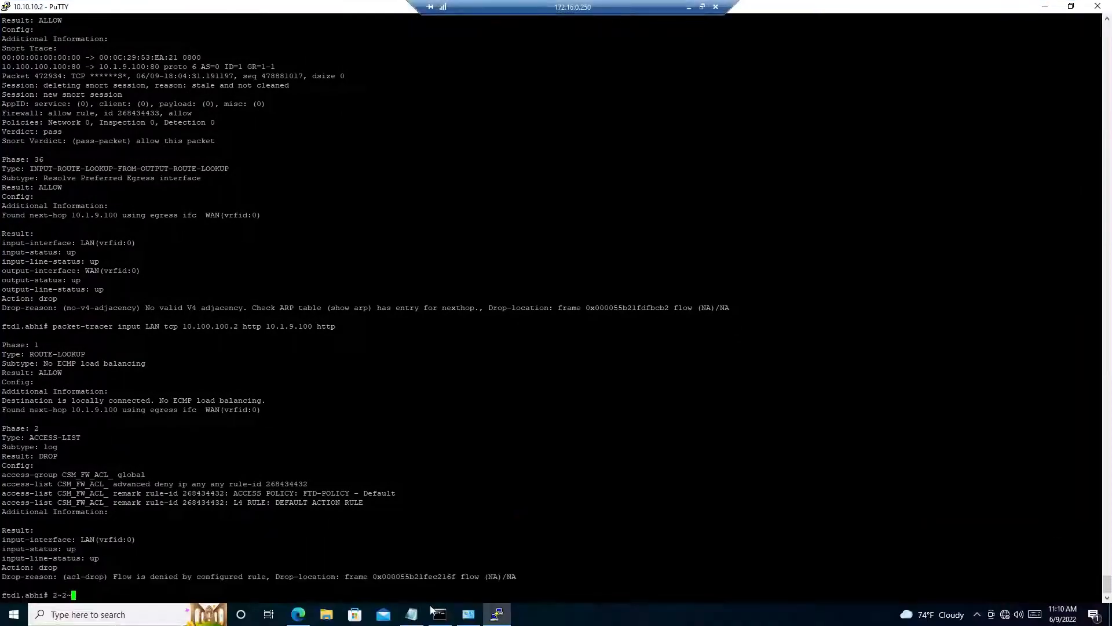
pyautogui.click(299, 614)
pyautogui.click(836, 524)
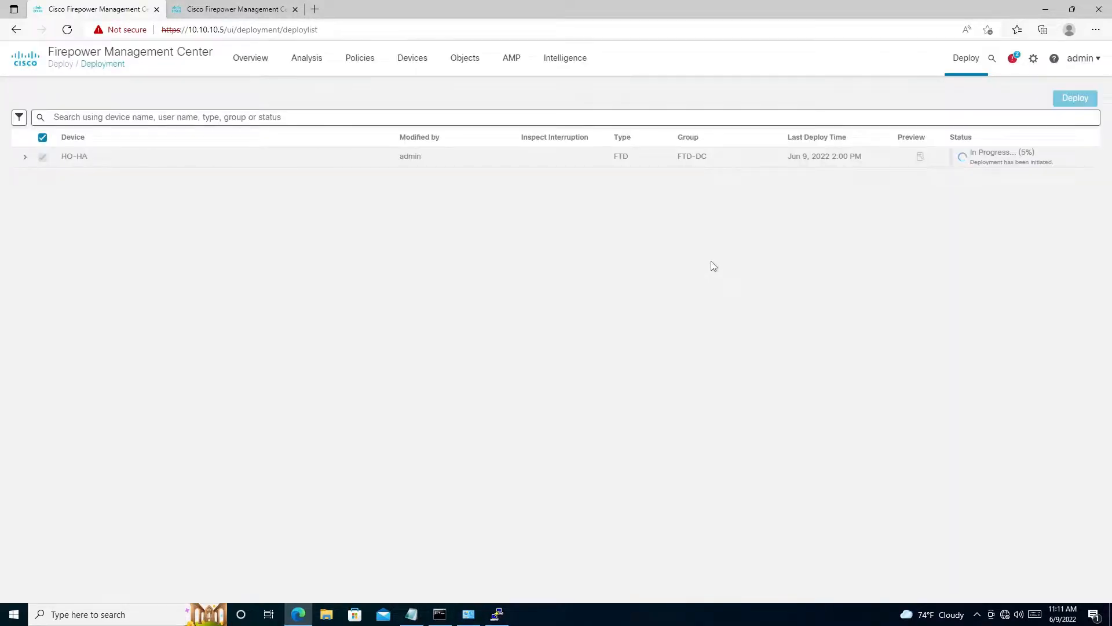
pyautogui.moveTo(504, 5)
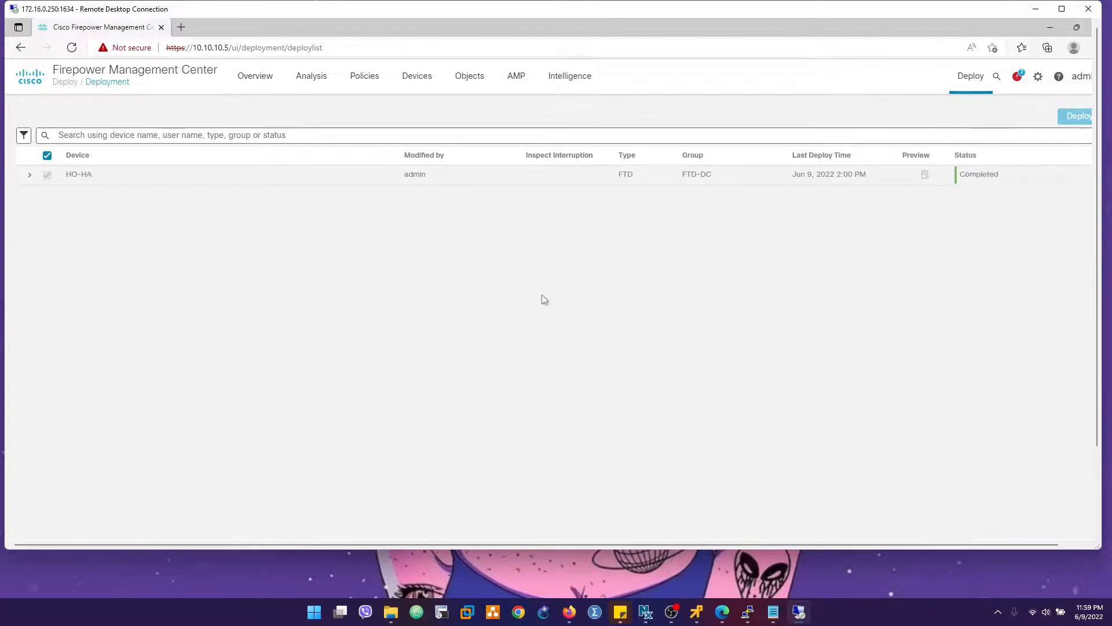
# - Switch to the PuTTY session and rerun the LAN packet-tracer for TCP HTTP traffic from 10.100.100.2 to 10.1.9.100, examining the result
pyautogui.doubleClick(541, 10)
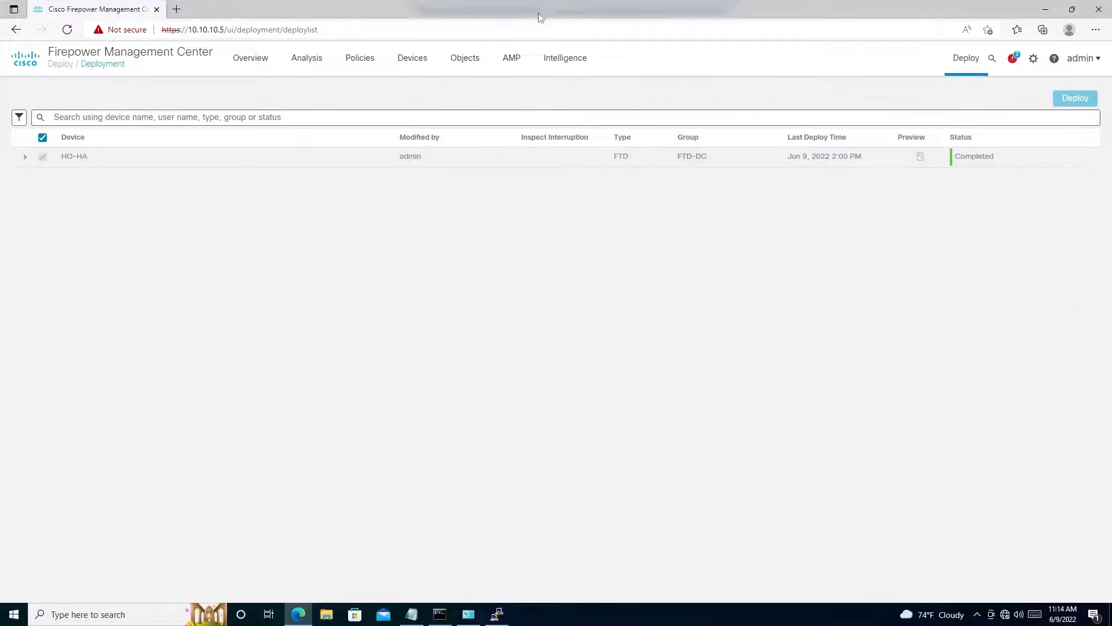
pyautogui.click(497, 615)
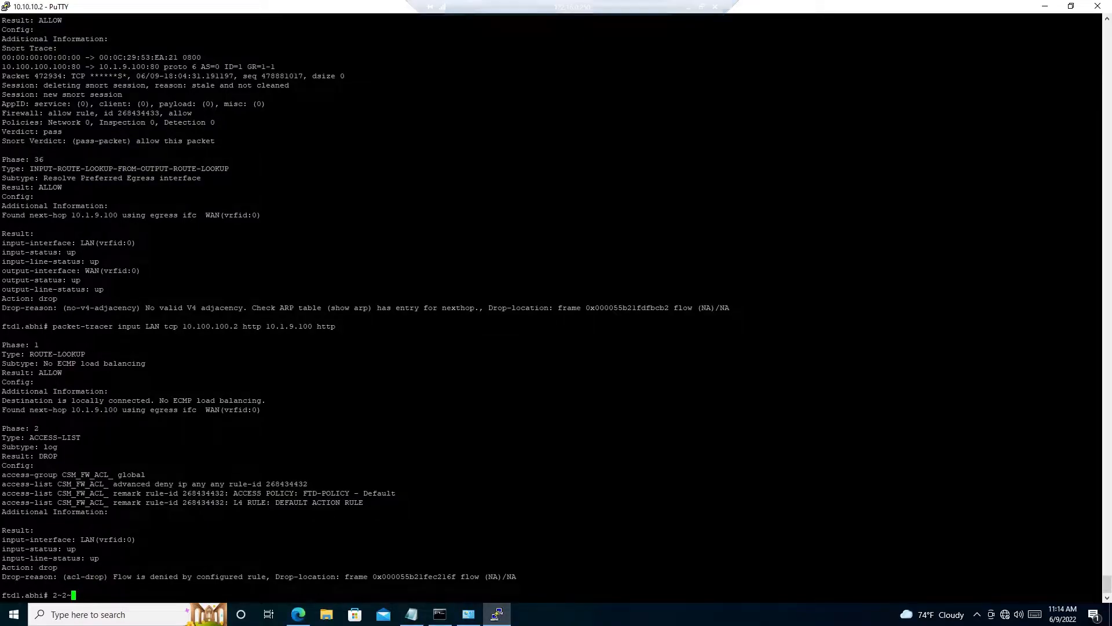
pyautogui.moveTo(3, 576); pyautogui.dragTo(1098, 577)
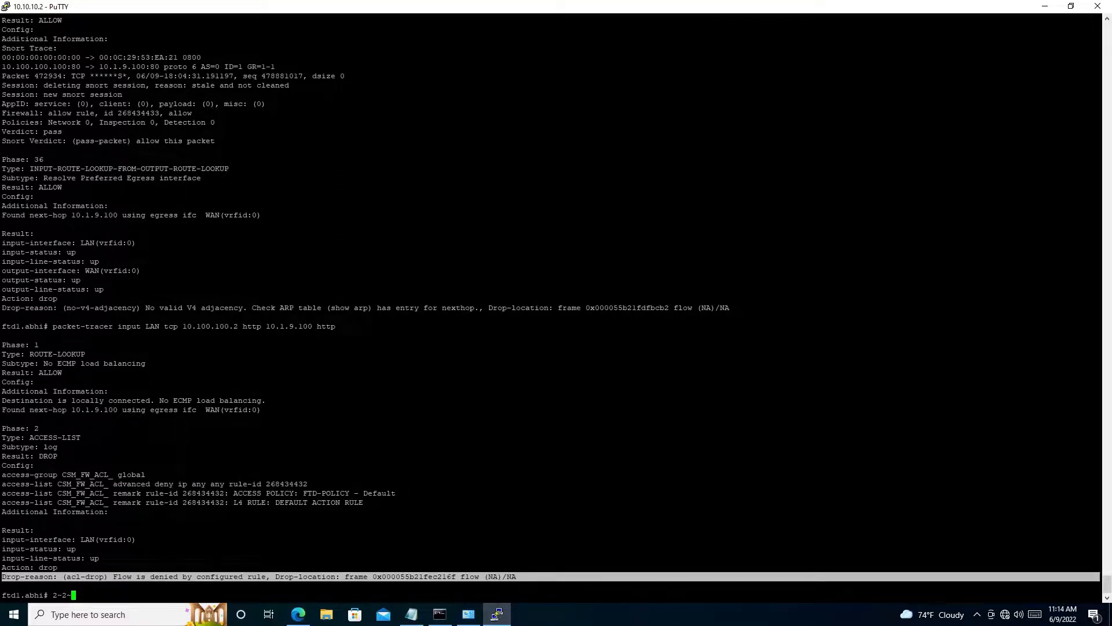
pyautogui.click(539, 576)
pyautogui.press('Up')
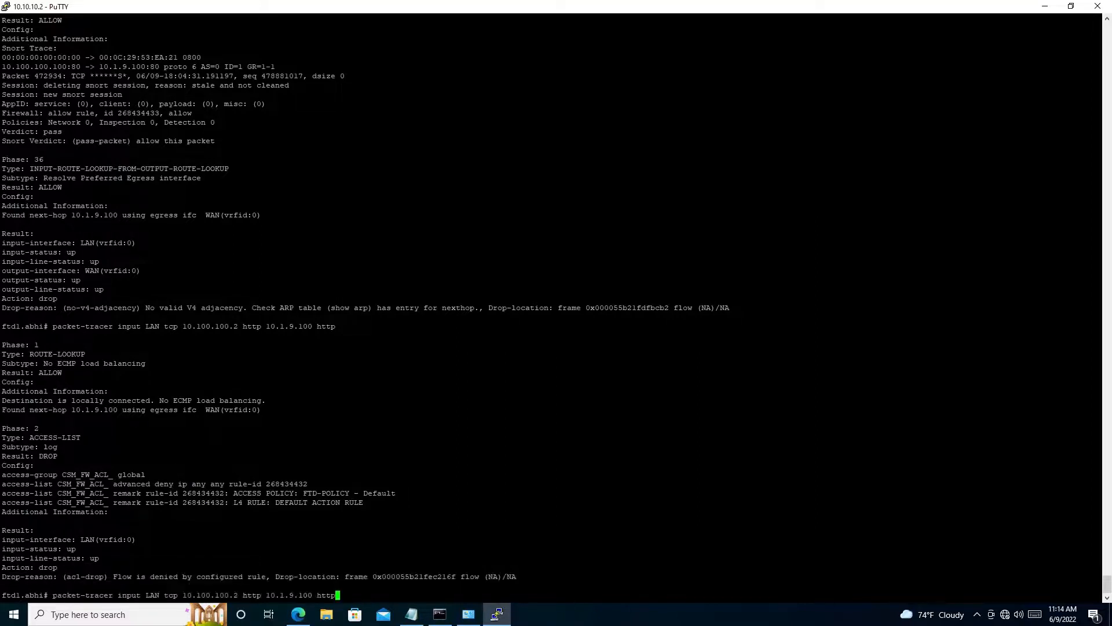
pyautogui.press('Return')
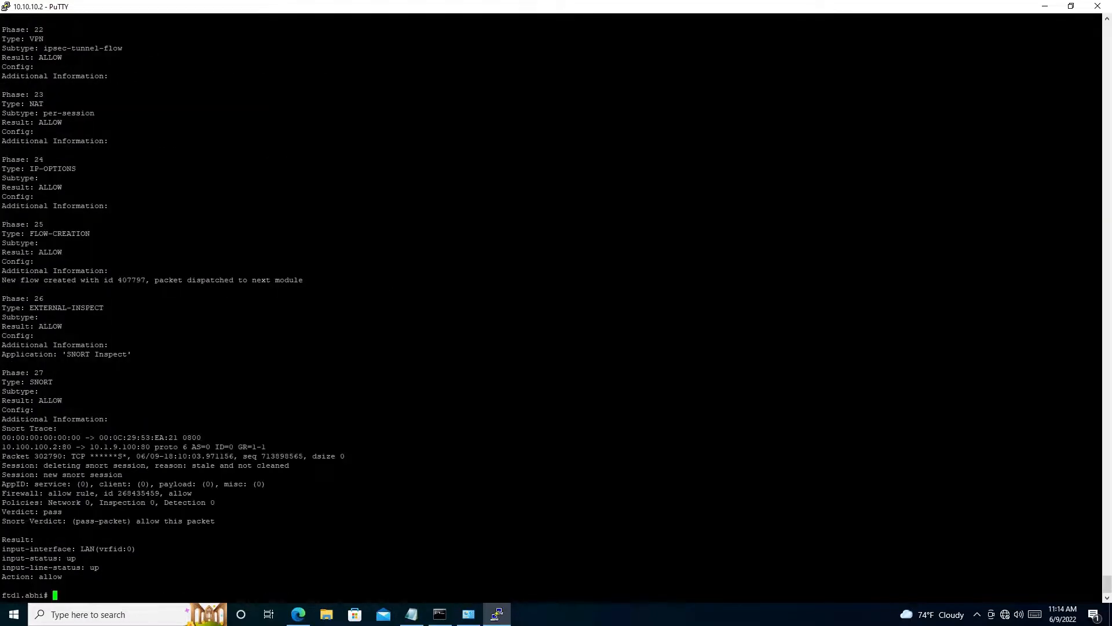
pyautogui.moveTo(579, 577); pyautogui.dragTo(2, 419)
pyautogui.click(1, 418)
# - Run packet-tracer on LAN for TCP HTTP traffic from 10.100.100.100 to 10.1.9.100 and examine the drop reason
pyautogui.press('Up')
pyautogui.press('Up')
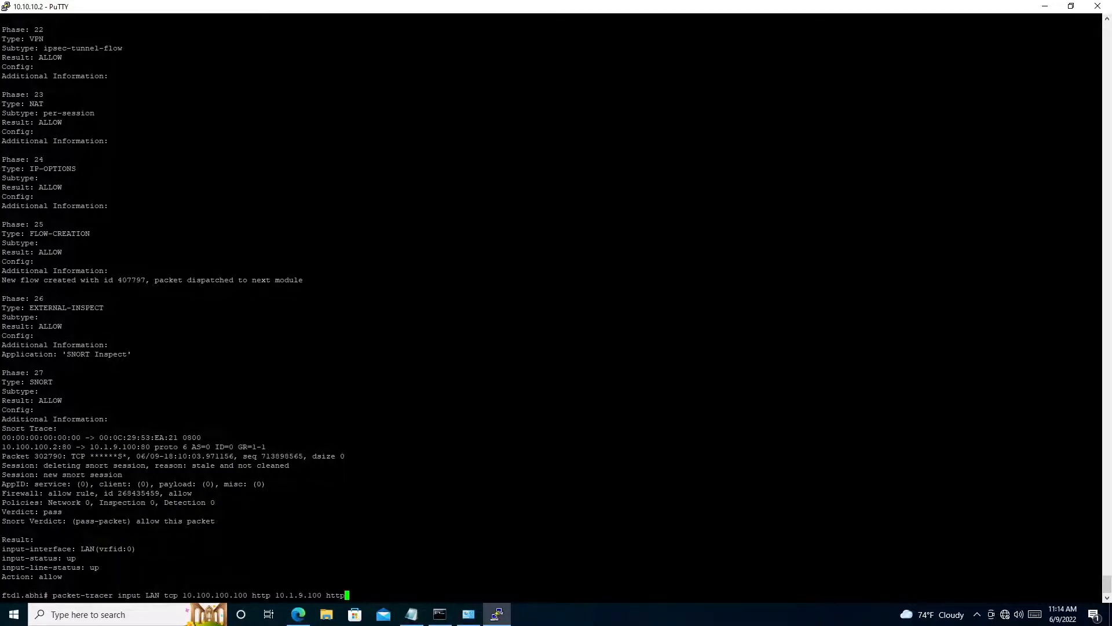
pyautogui.press('Return')
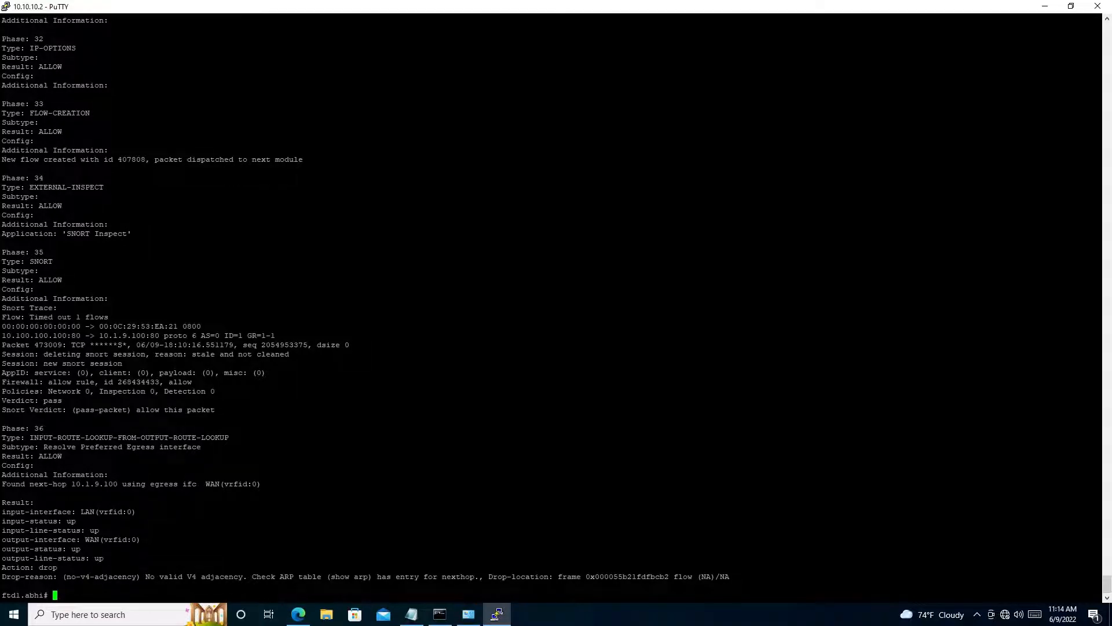
pyautogui.press('Up')
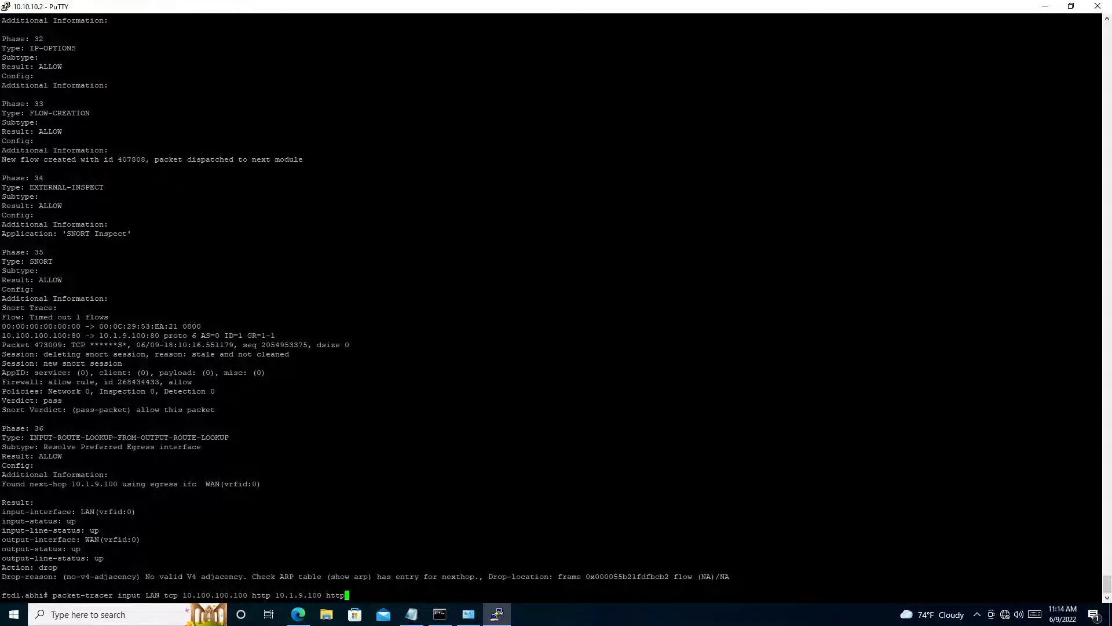
pyautogui.moveTo(205, 577); pyautogui.dragTo(373, 577)
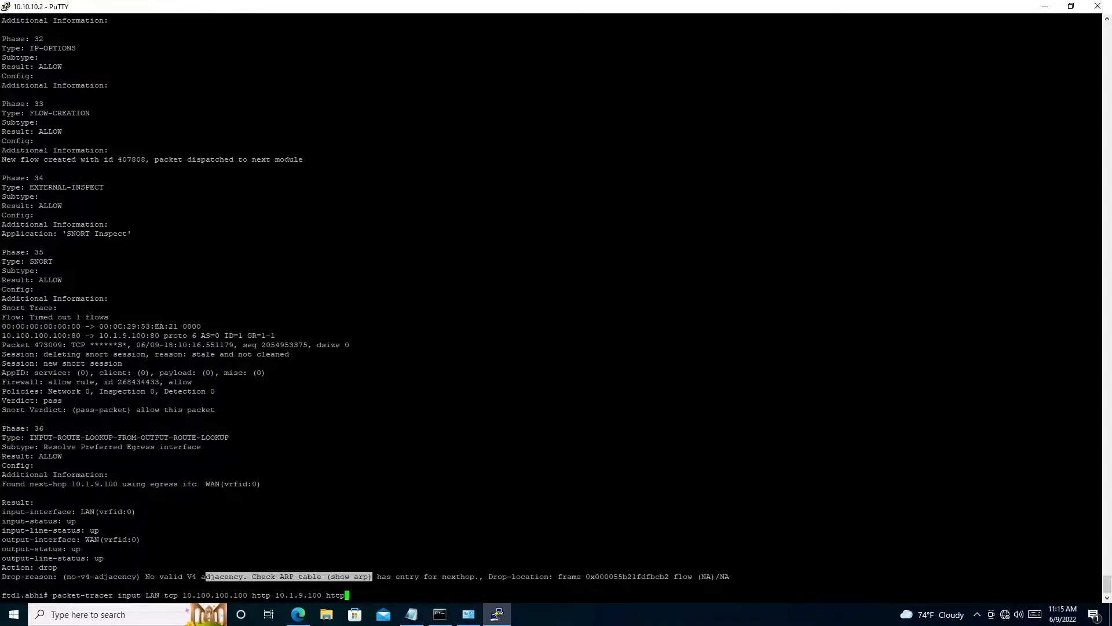
# - Discard the recalled packet-tracer command and display the firewall's ARP table with show arp
pyautogui.write('sho')
pyautogui.press('Tab')
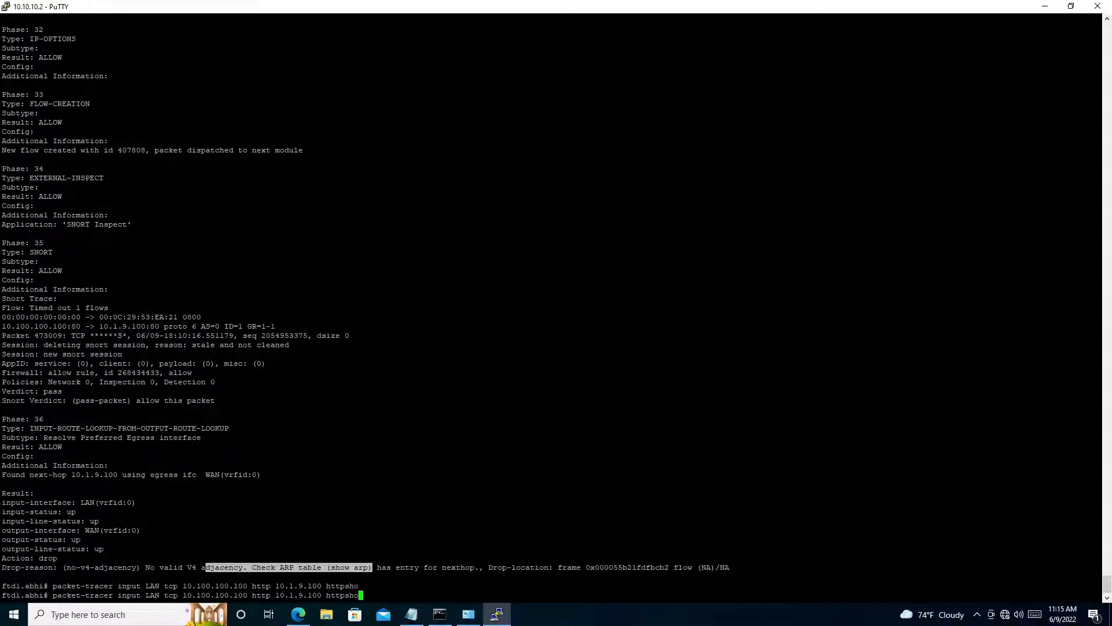
pyautogui.hotkey('ctrl', 'u')
pyautogui.write('sho')
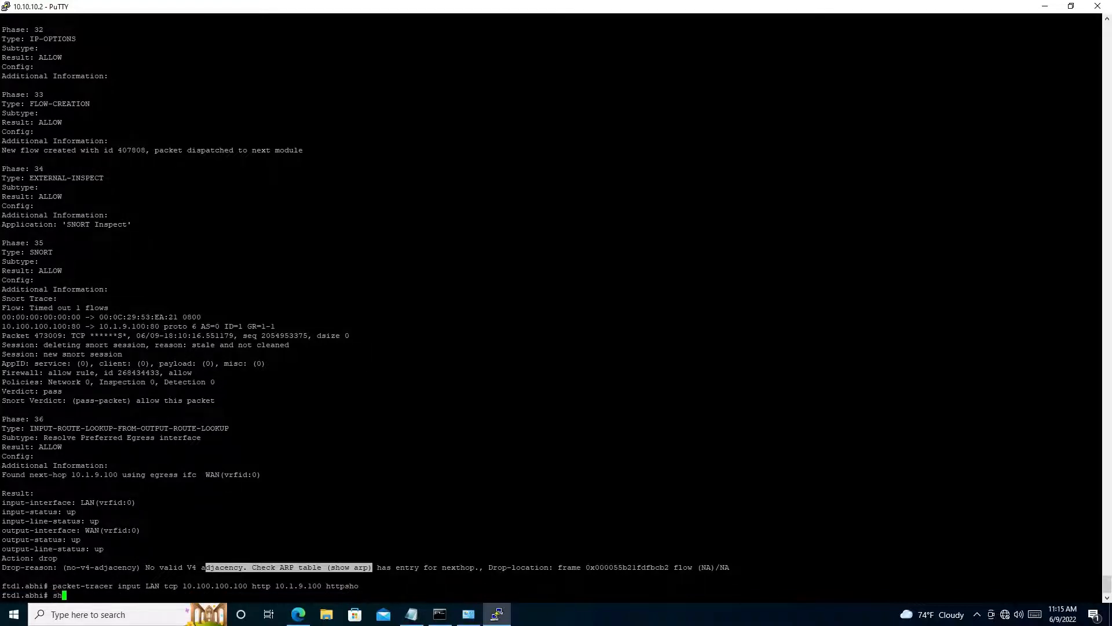
pyautogui.press('Tab')
pyautogui.write('arp')
pyautogui.press('Return')
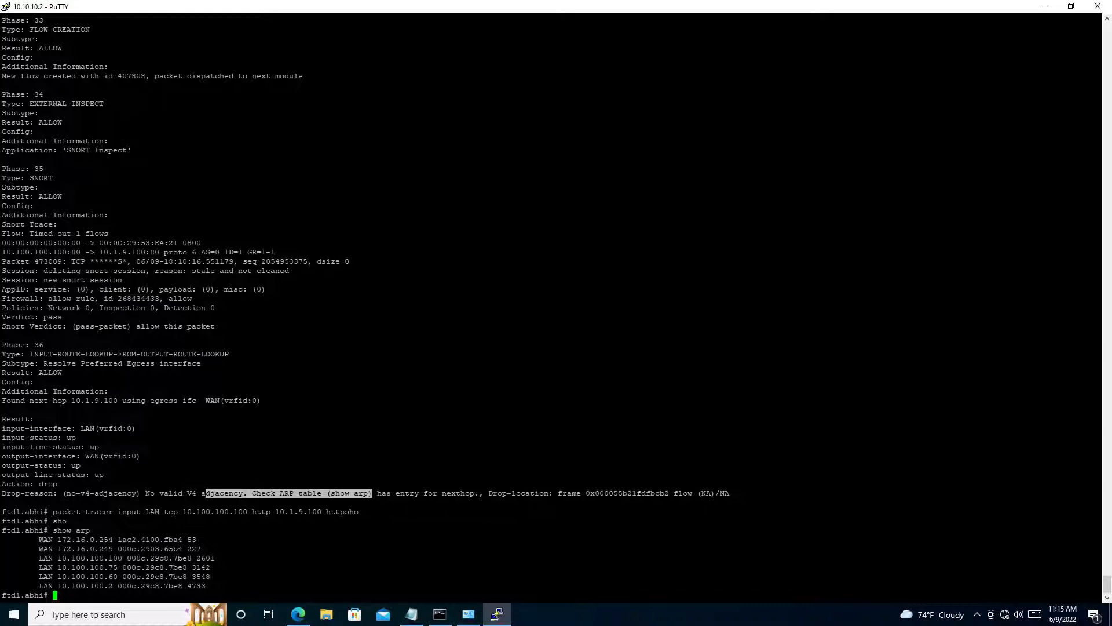
pyautogui.press('Return')
pyautogui.press('Return')
pyautogui.press('Return')
pyautogui.press('Return')
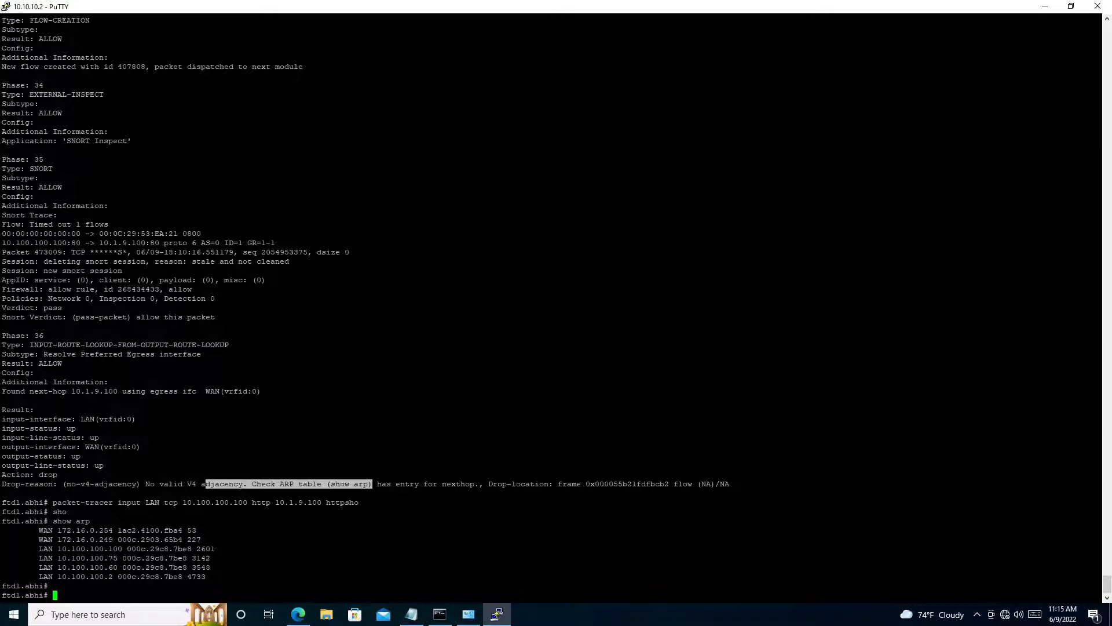
# - Switch to Command Prompt, stop the running ping, and restart the continuous ping to 10.1.9.100
pyautogui.click(440, 614)
pyautogui.hotkey('ctrl', 'c')
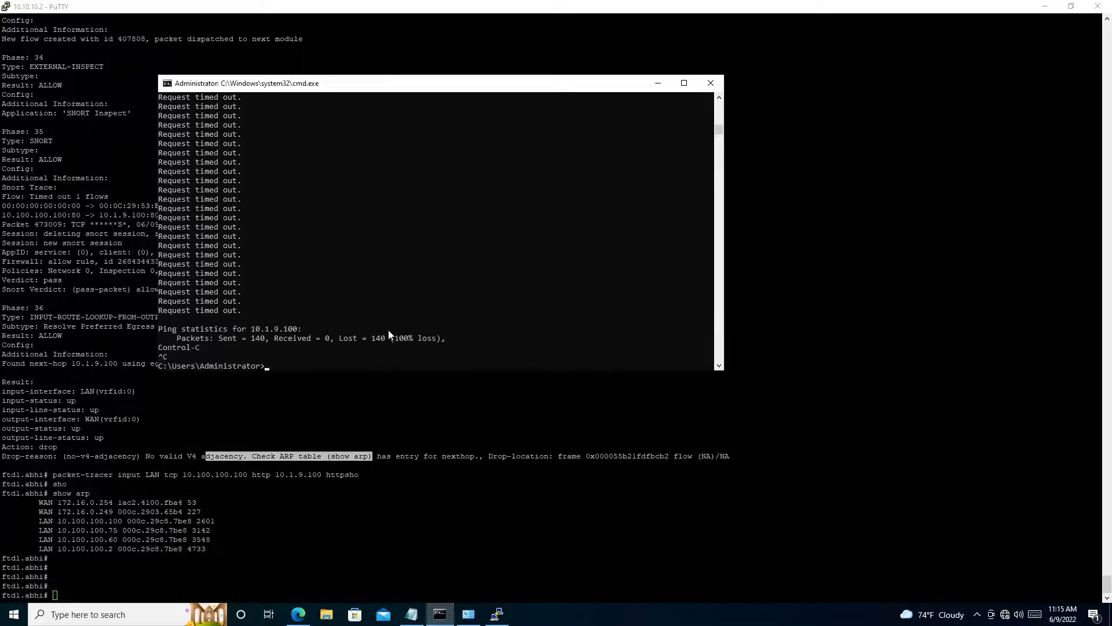
pyautogui.press('Up')
pyautogui.press('Return')
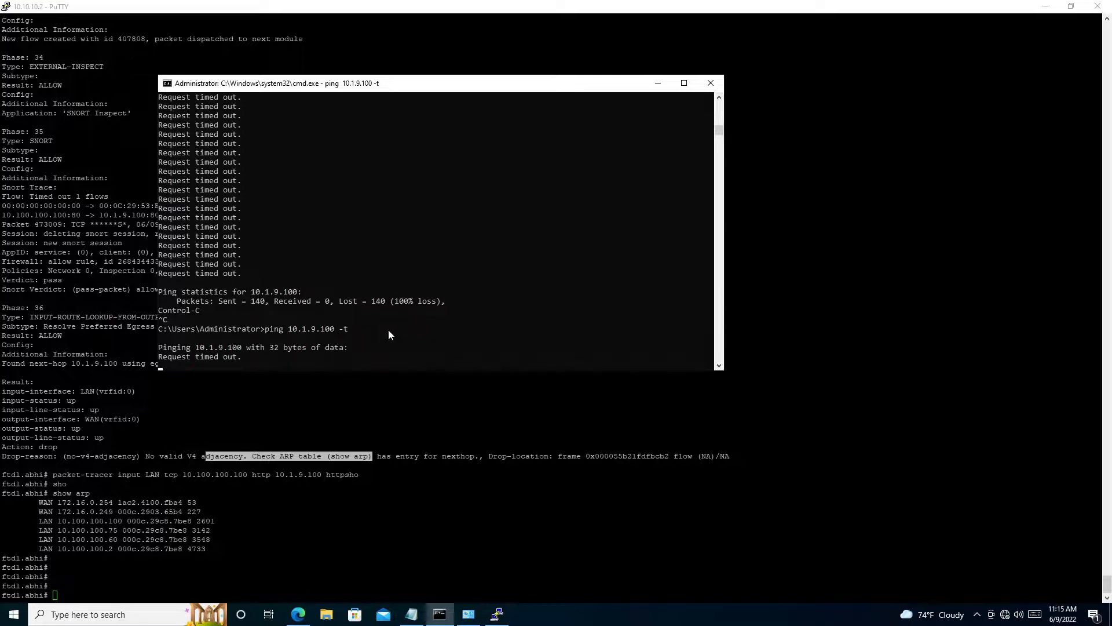
pyautogui.hotkey('ctrl', 'c')
pyautogui.press('Up')
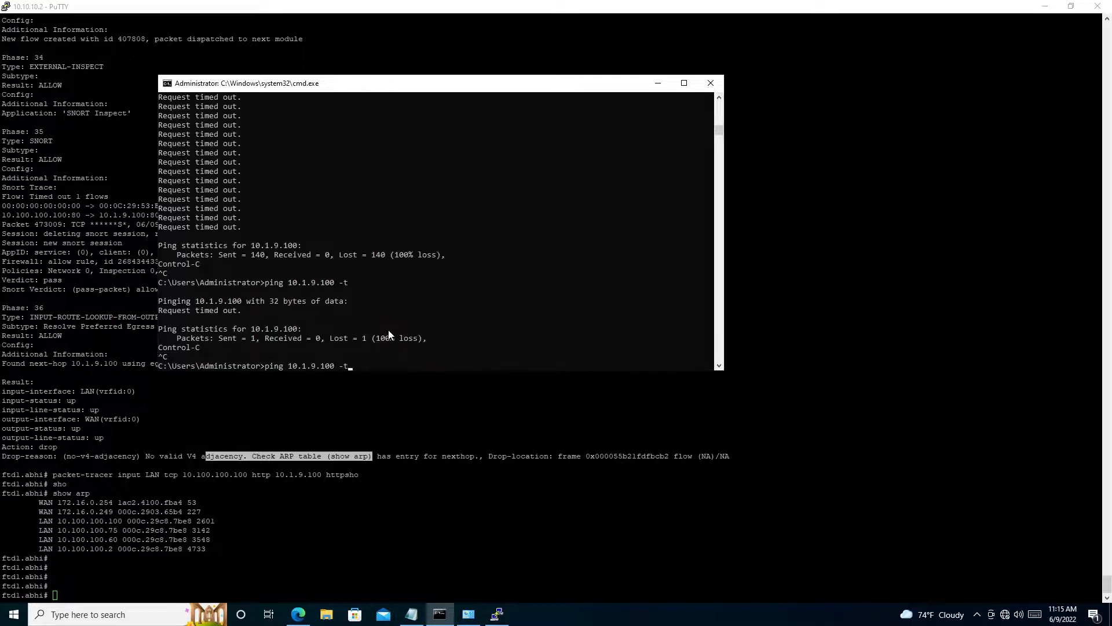
pyautogui.press('Return')
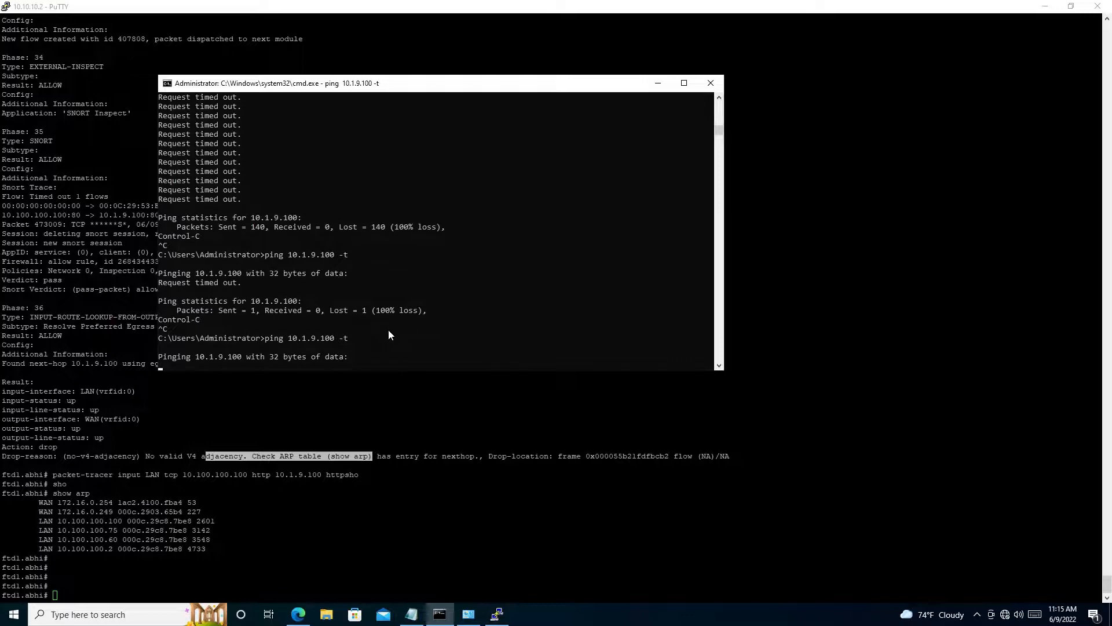
pyautogui.hotkey('ctrl', 'c')
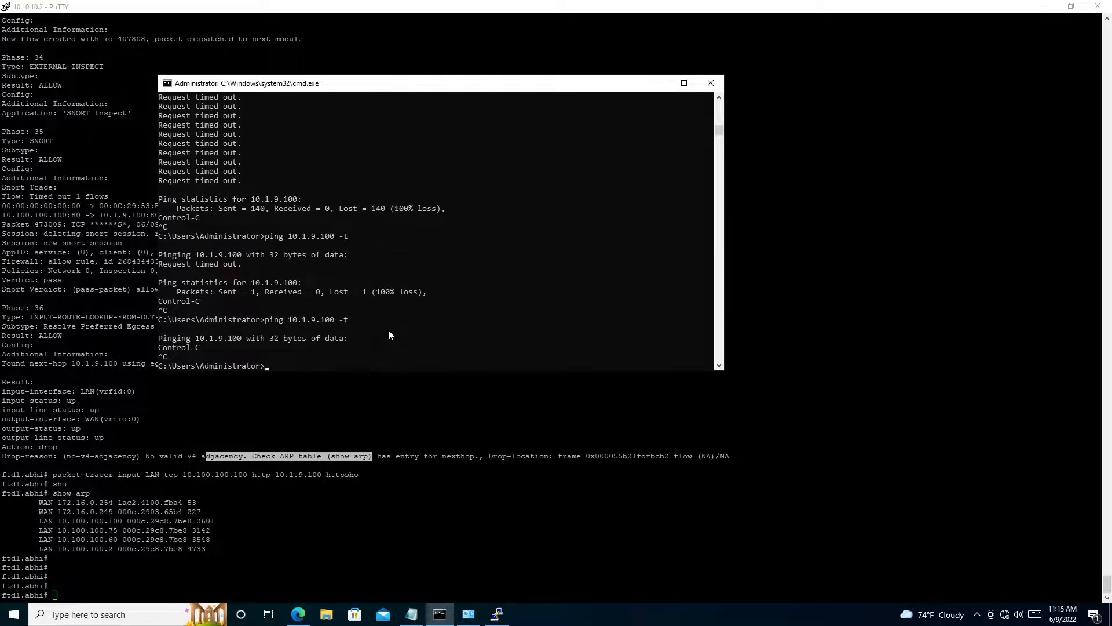
pyautogui.press('Up')
pyautogui.press('Return')
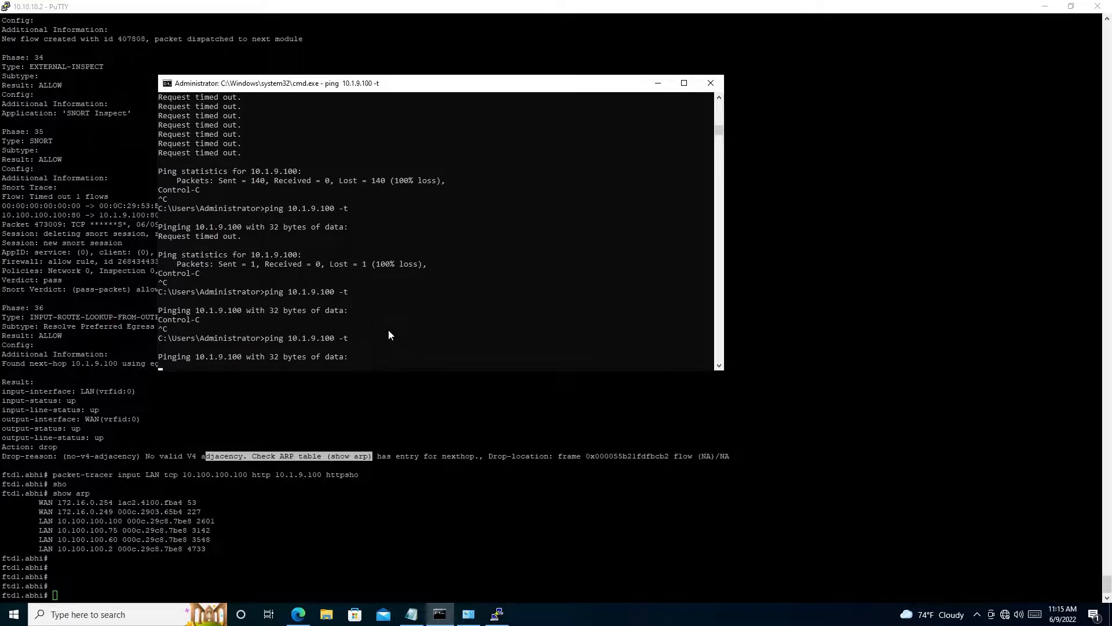
# - Set Ethernet1's static IPv4 address to 10.100.100.75 in Network Connections and apply the adapter properties
pyautogui.click(469, 615)
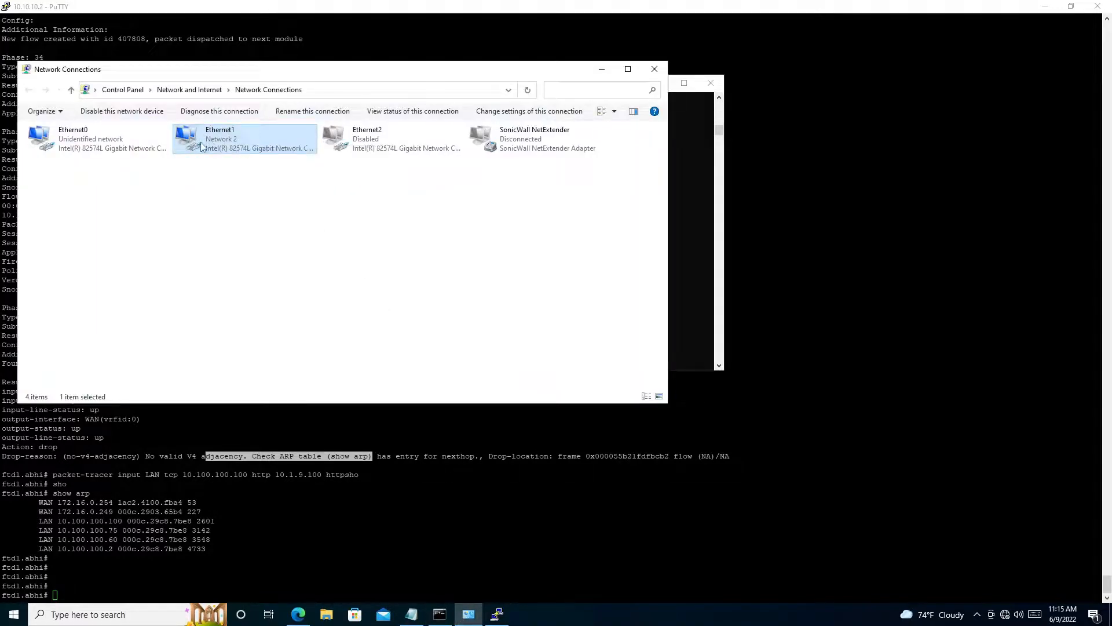
pyautogui.doubleClick(232, 145)
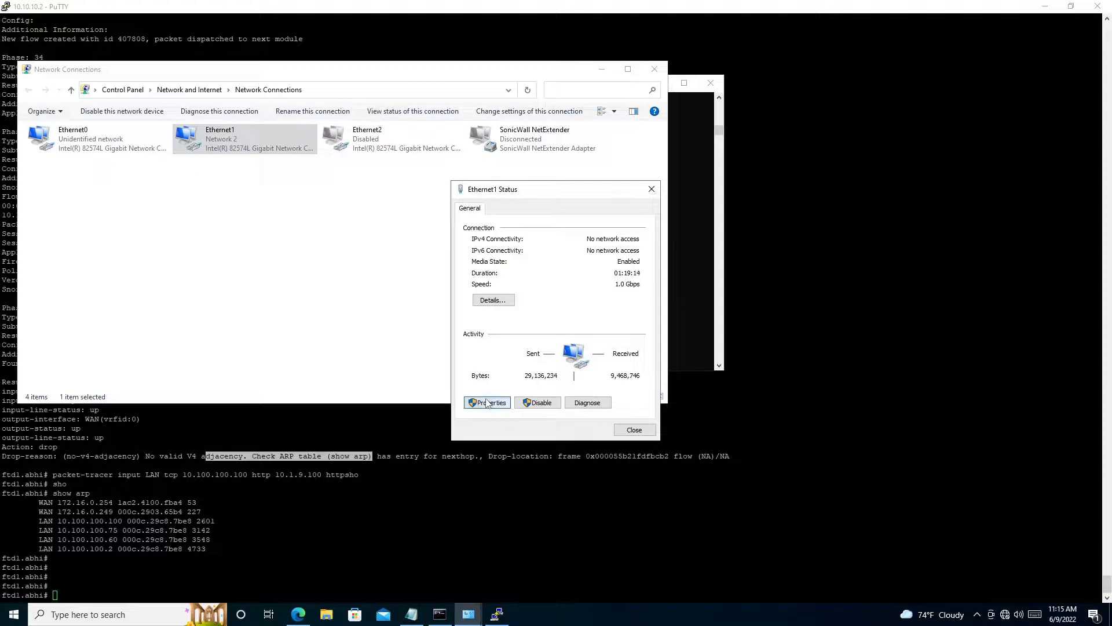
pyautogui.click(487, 403)
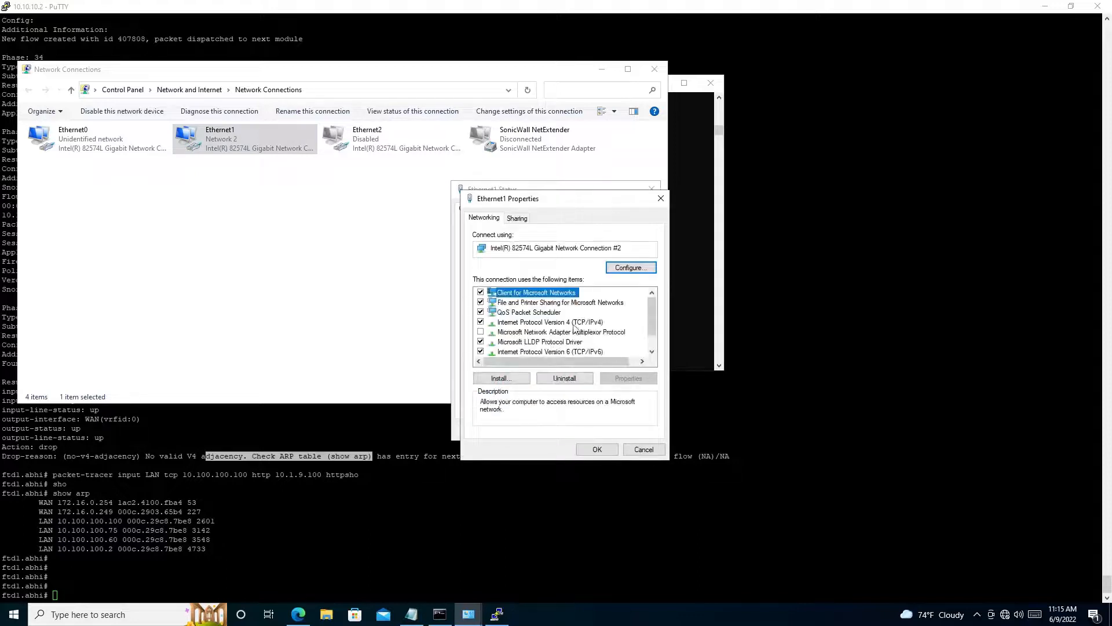
pyautogui.doubleClick(574, 323)
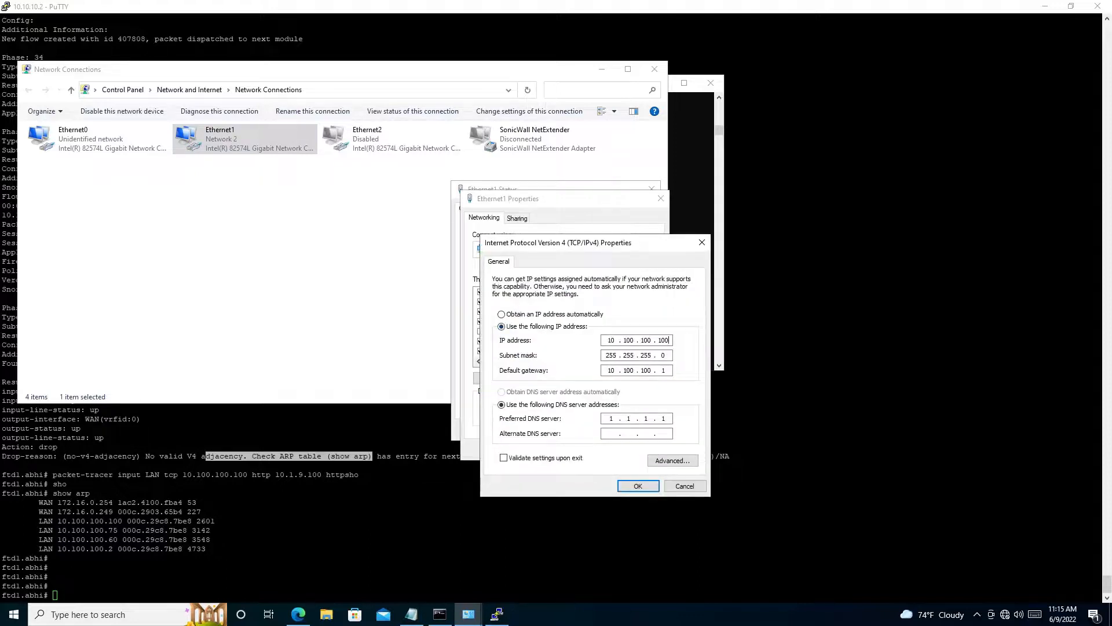
pyautogui.press('BackSpace')
pyautogui.press('BackSpace')
pyautogui.write('75')
pyautogui.click(638, 485)
pyautogui.click(601, 450)
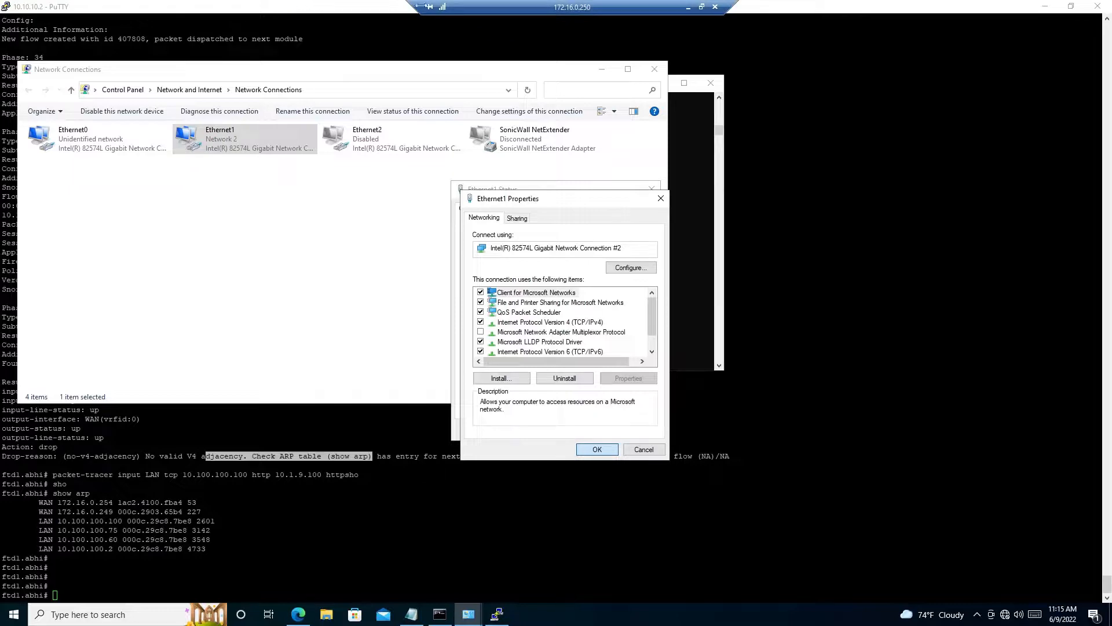
# - Leave the remote desktop session, switch to the TEST-PC VMware Remote Console, and sign in to Administrator with the account password
pyautogui.click(688, 7)
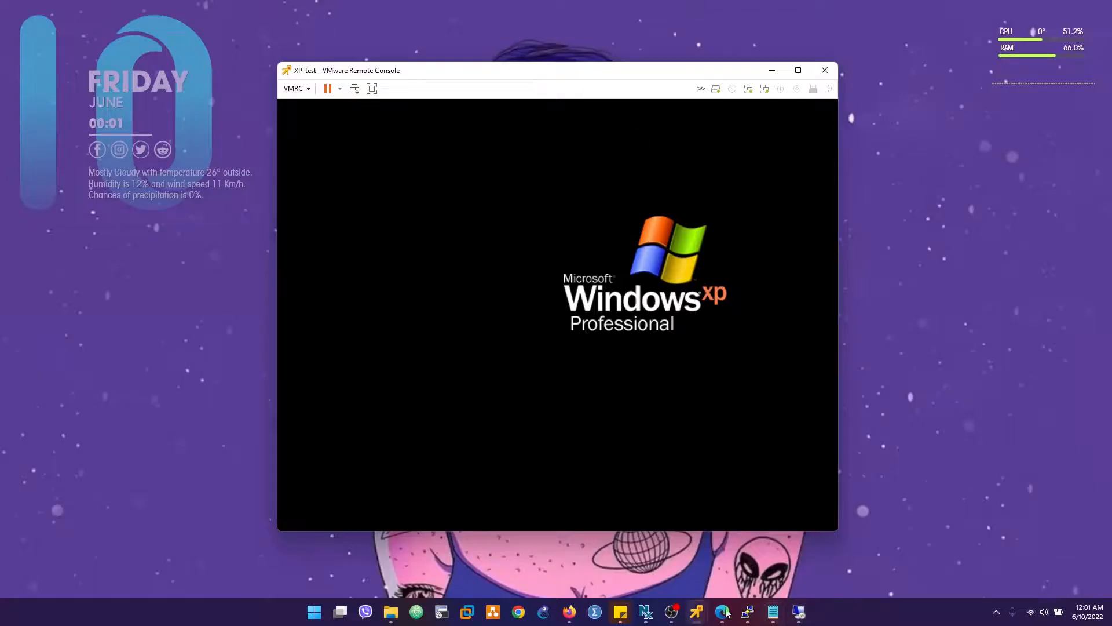
pyautogui.moveTo(696, 609)
pyautogui.click(713, 538)
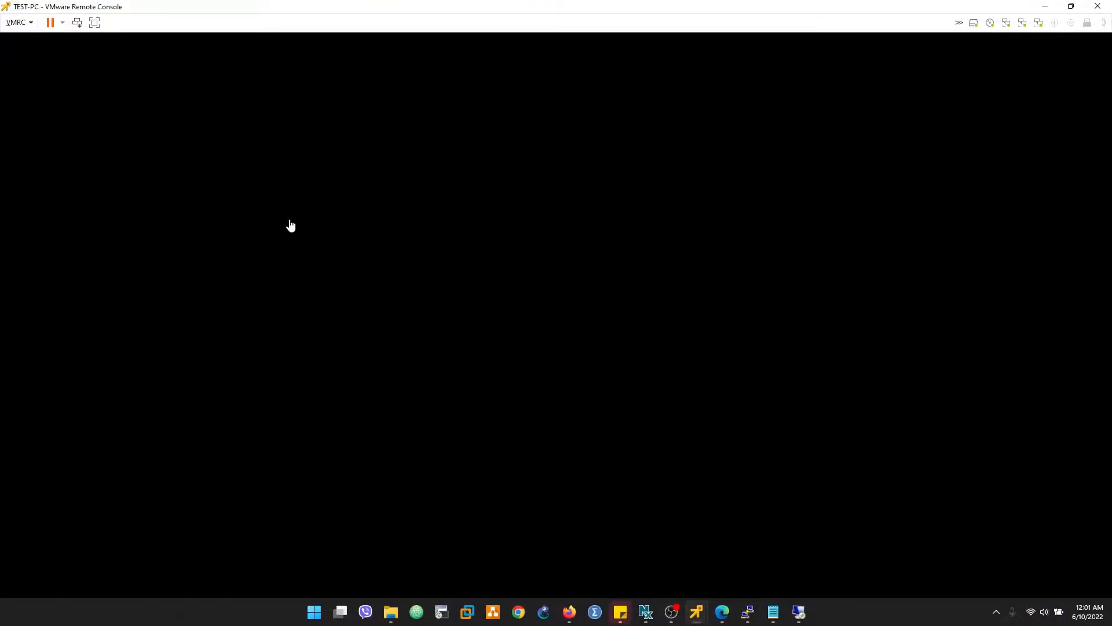
pyautogui.click(108, 85)
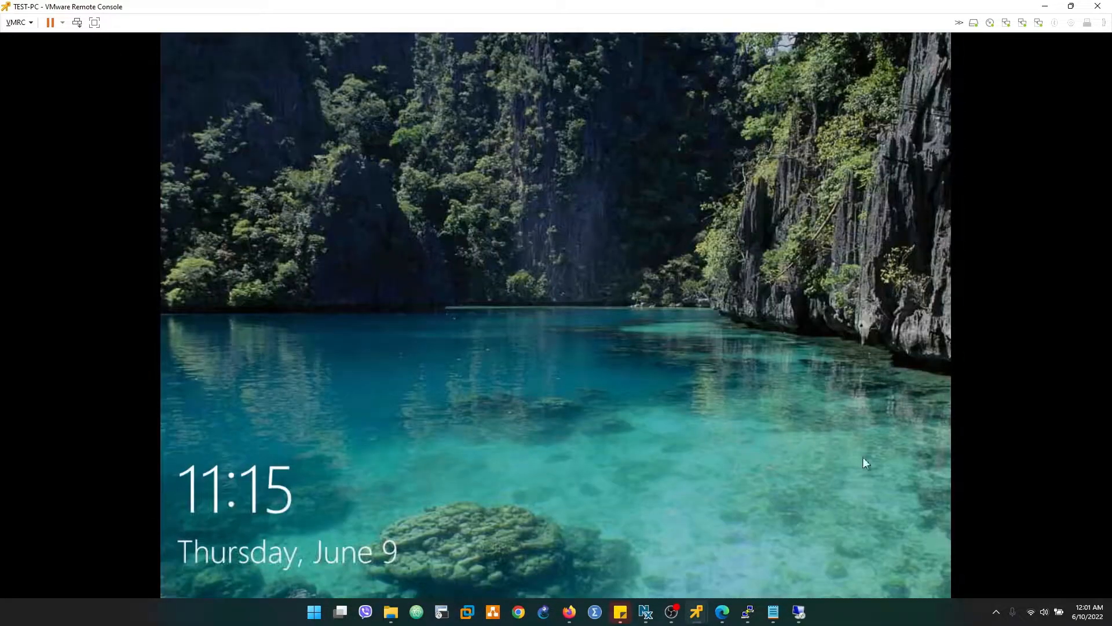
pyautogui.moveTo(863, 456); pyautogui.dragTo(669, 68)
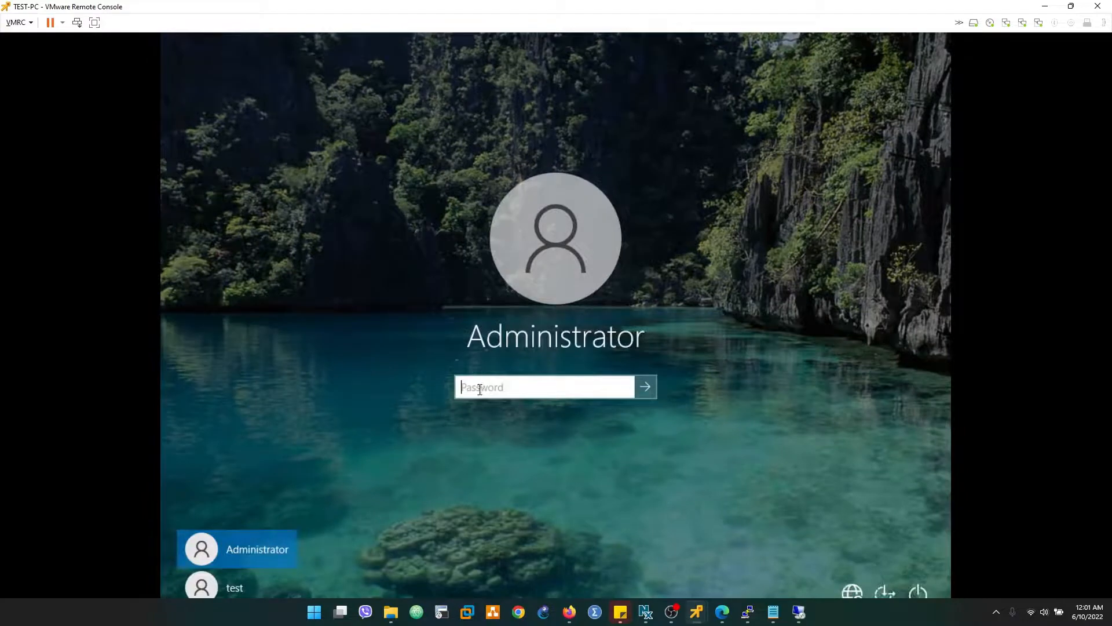
pyautogui.write('••••••••')
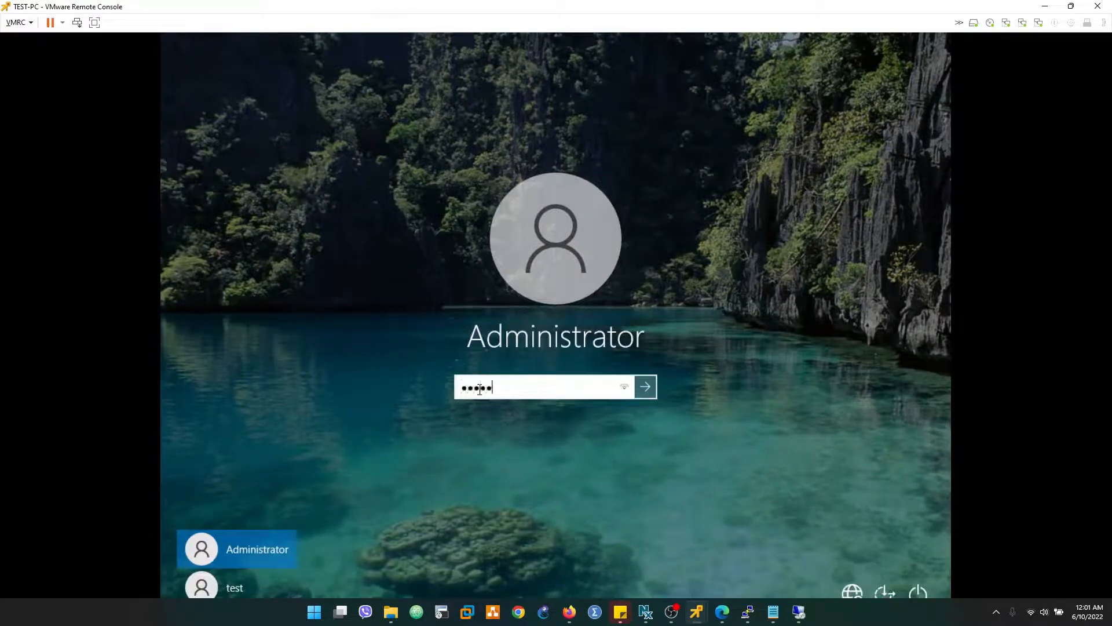
pyautogui.write('•••••')
pyautogui.press('Return')
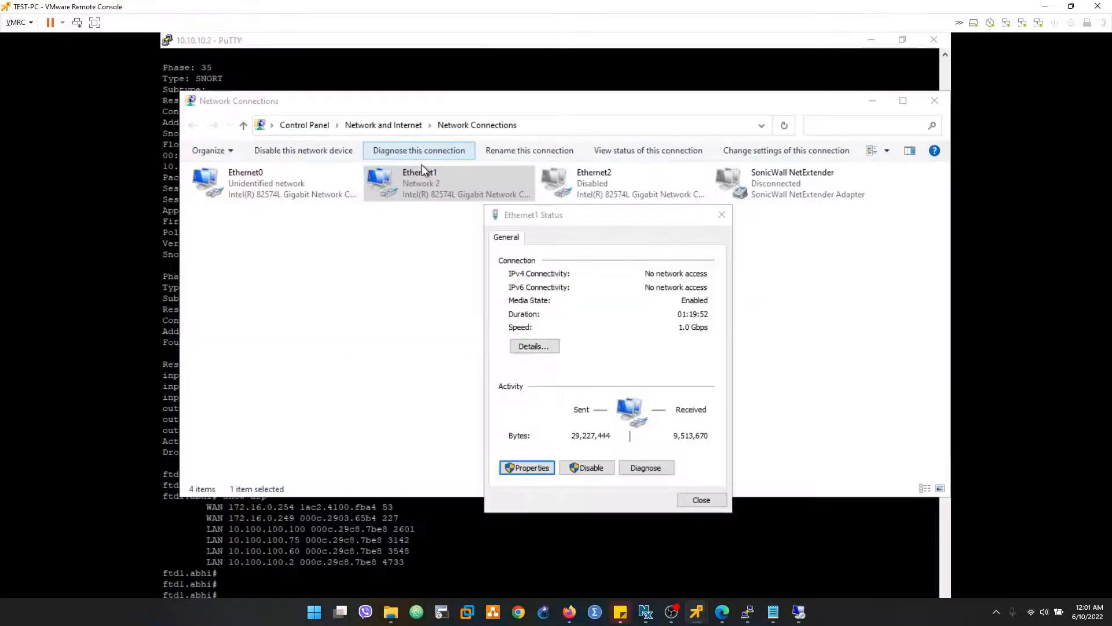
# - Close the Ethernet1 Status dialog and minimize the PuTTY session on TEST-PC
pyautogui.click(700, 500)
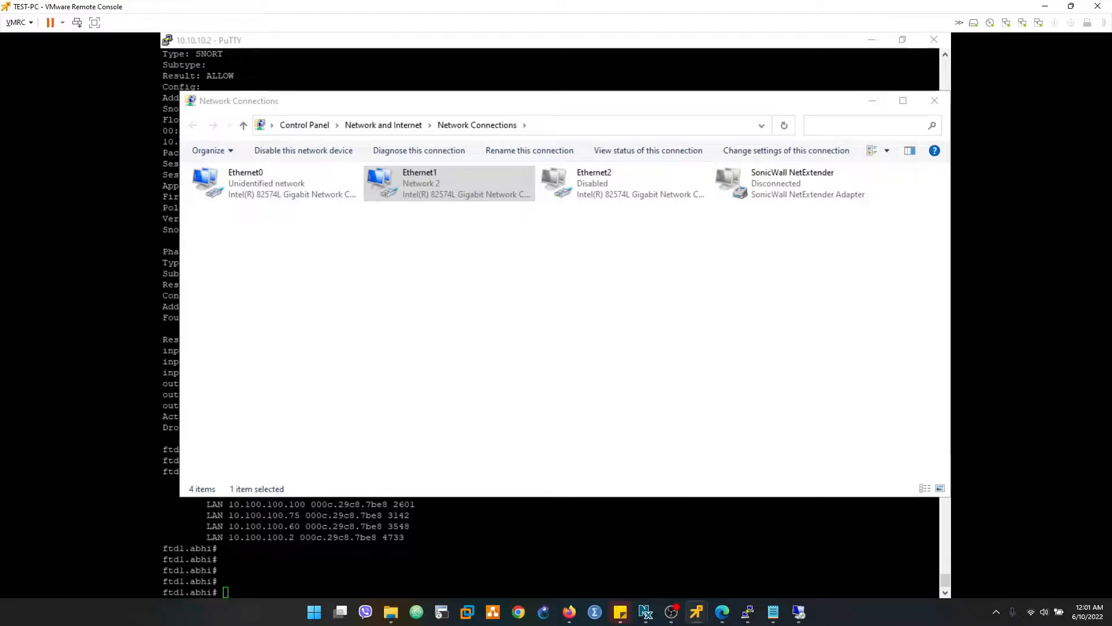
pyautogui.click(578, 513)
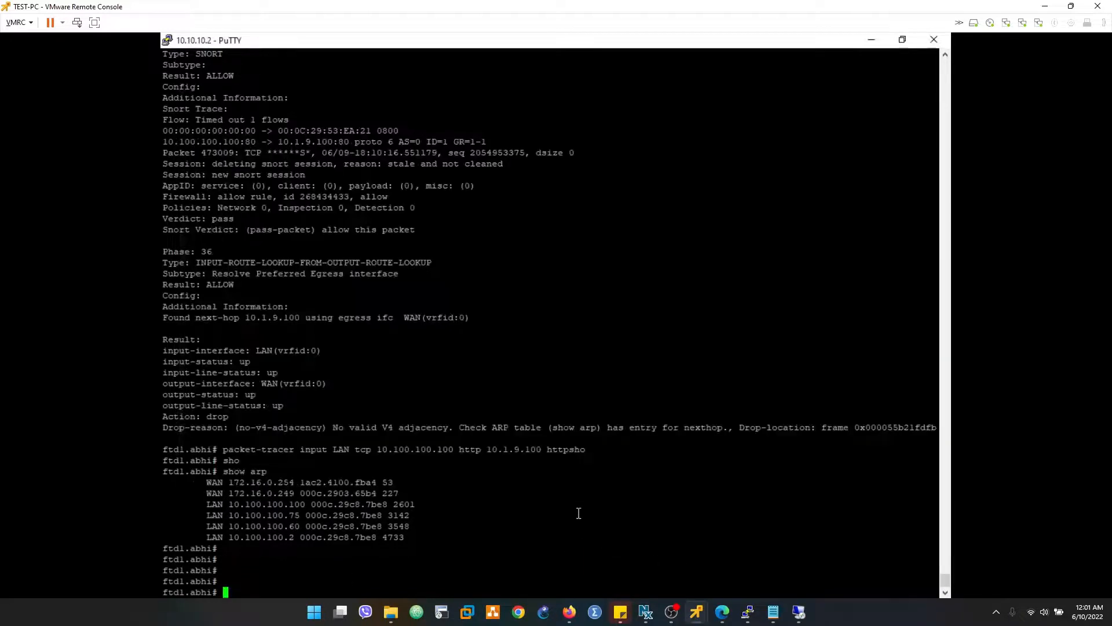
pyautogui.click(872, 40)
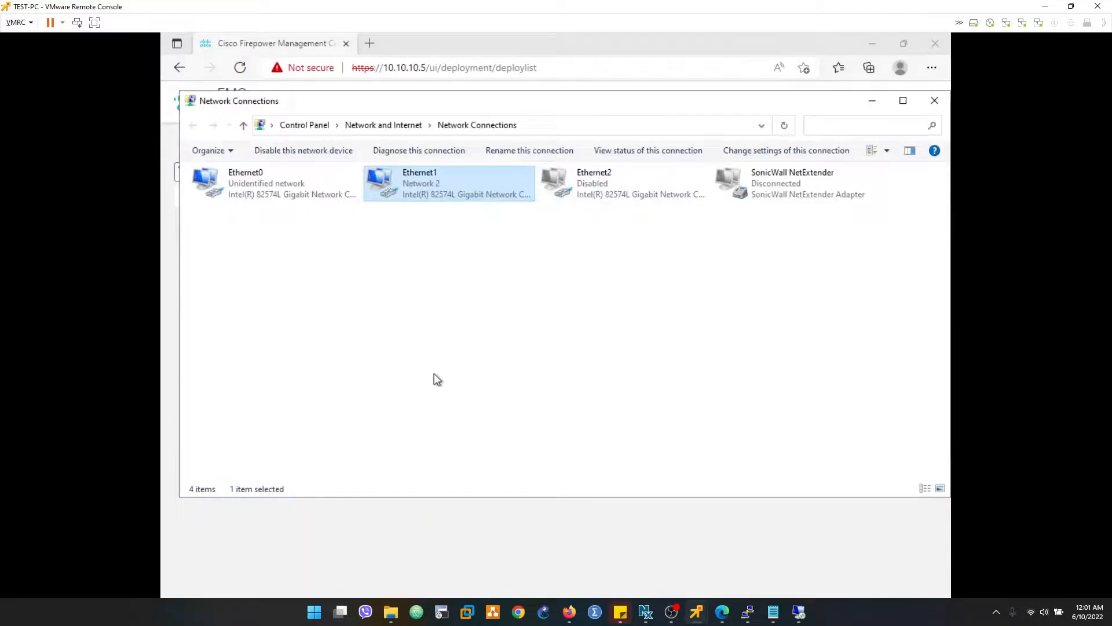
# - Bring up Command Prompt on TEST-PC, check the continuous ping to 10.1.9.100, and stop it
pyautogui.press('super')
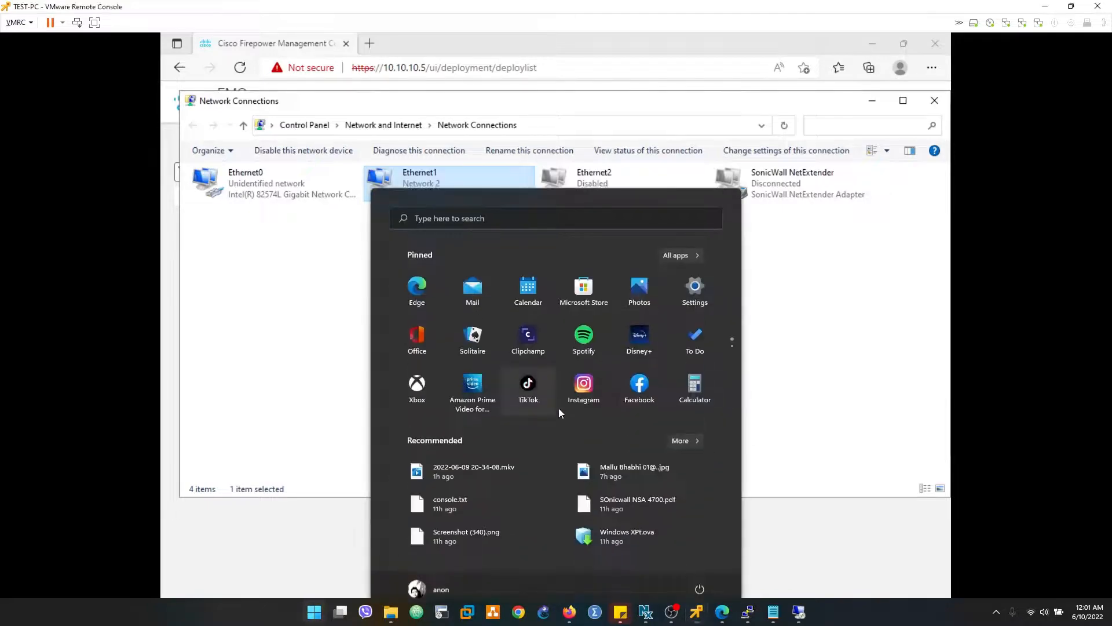
pyautogui.press('super')
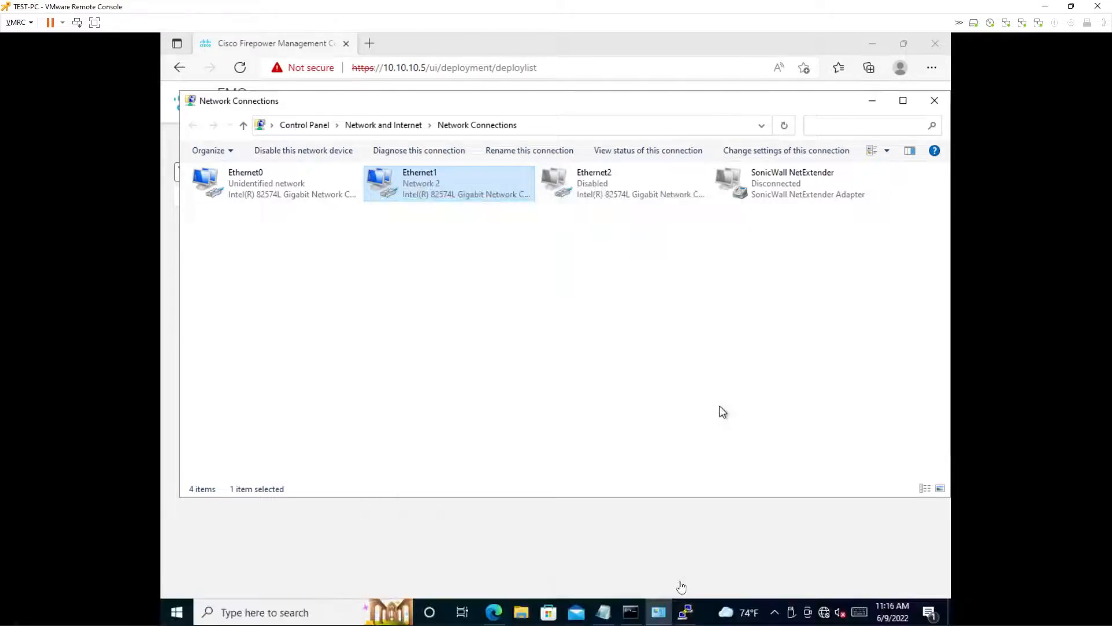
pyautogui.click(639, 618)
pyautogui.click(506, 181)
pyautogui.hotkey('ctrl', 'c')
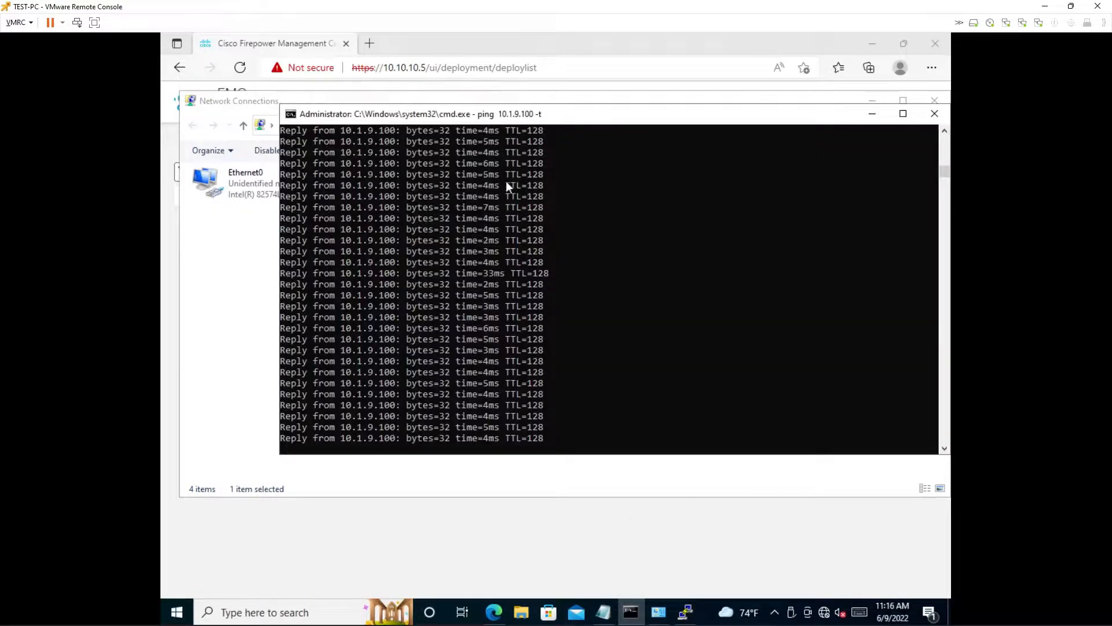
# - Stop the continuous ping to 10.1.9.100 in TEST-PC's Command Prompt and start it again
pyautogui.hotkey('ctrl', 'c')
pyautogui.press('Return')
pyautogui.press('Return')
pyautogui.press('Up')
pyautogui.press('Return')
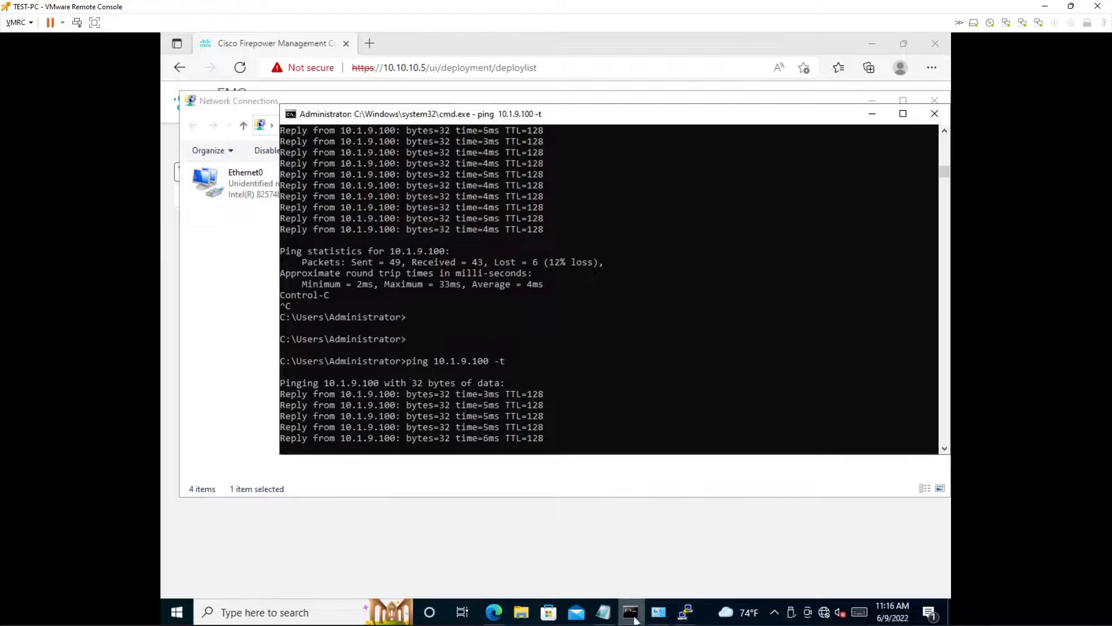
pyautogui.moveTo(635, 618)
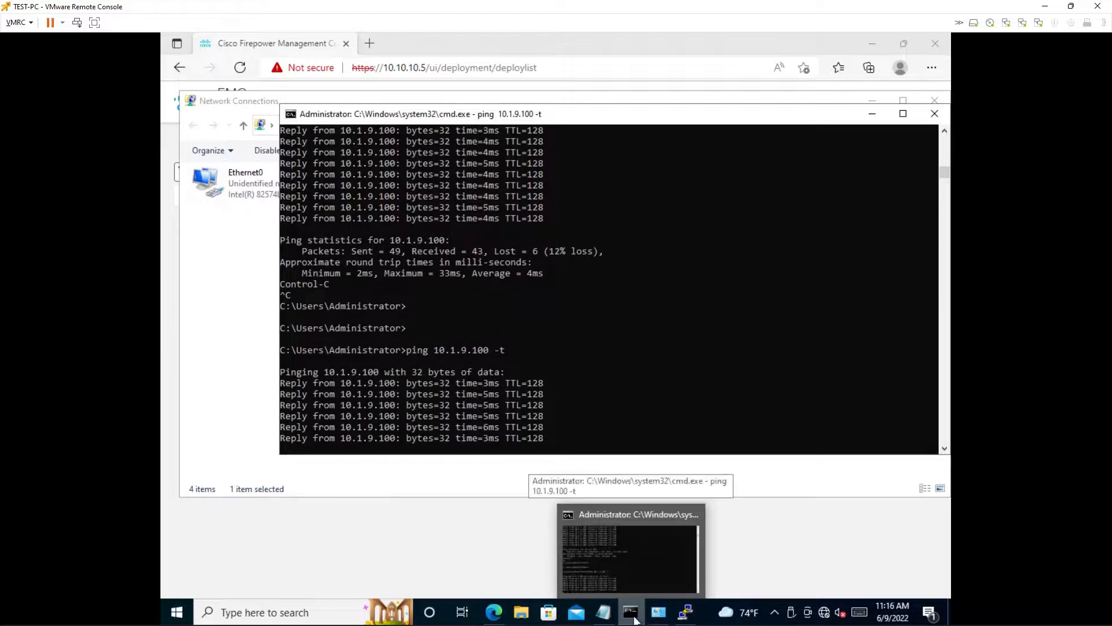
pyautogui.click(633, 614)
pyautogui.click(633, 614)
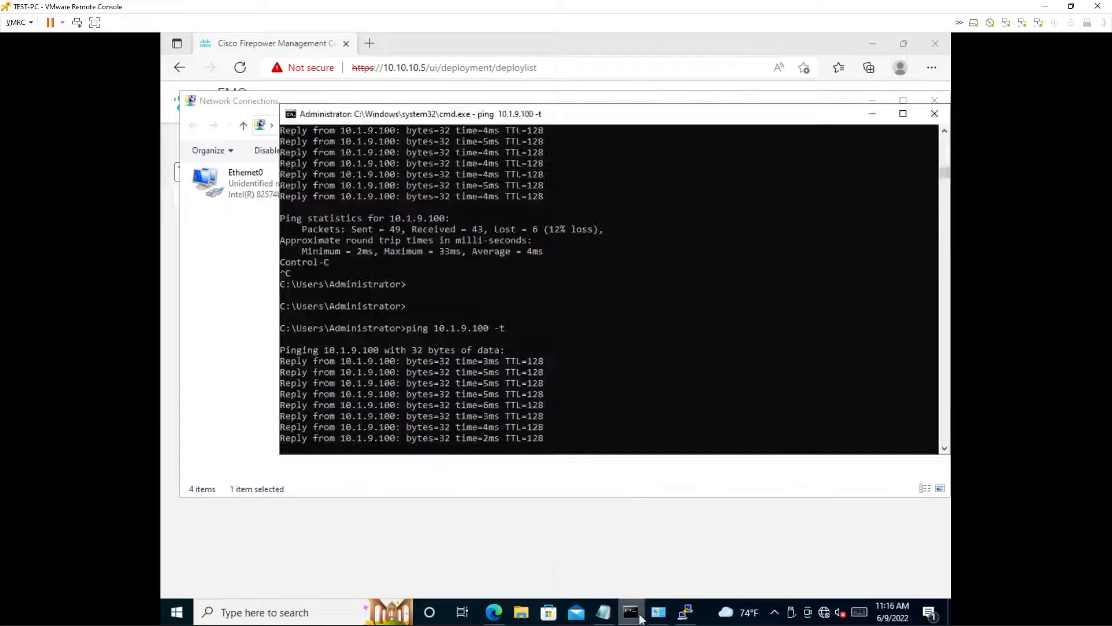
# - Switch to the PuTTY session, rerun the LAN TCP packet-tracer from 10.100.100.100 to 10.1.9.100, and examine the drop reason
pyautogui.click(687, 613)
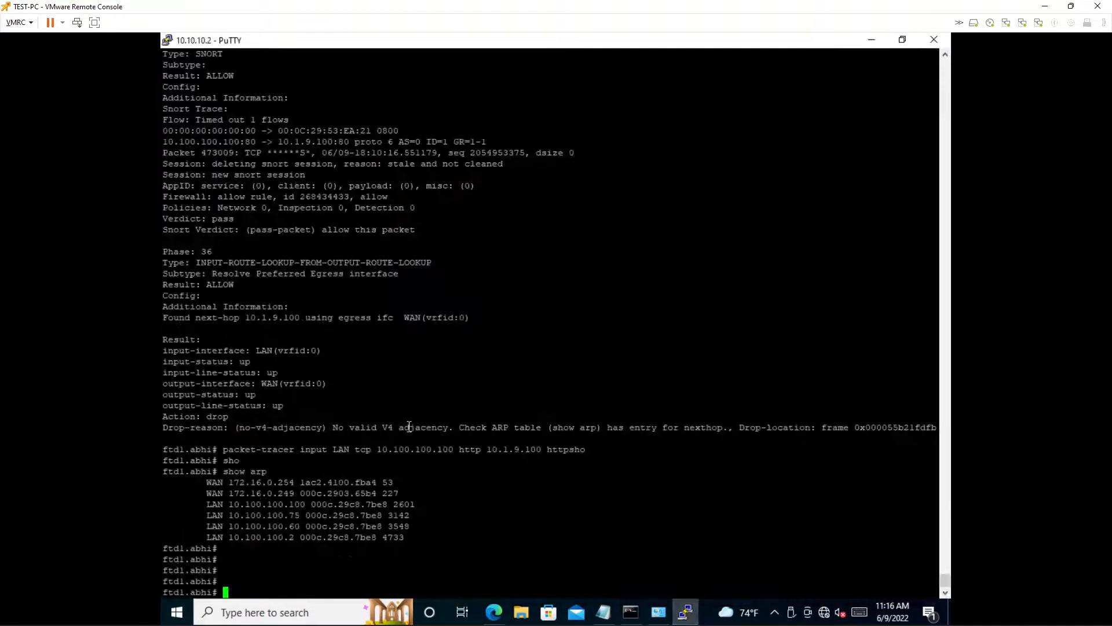
pyautogui.press('Up')
pyautogui.press('Up')
pyautogui.press('Up')
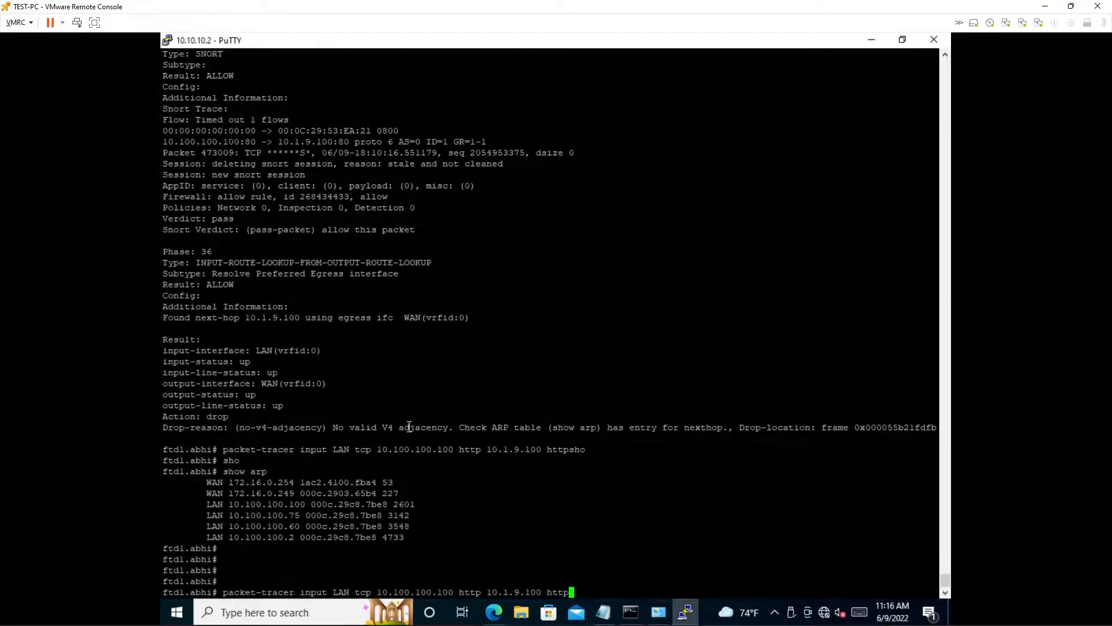
pyautogui.press('Return')
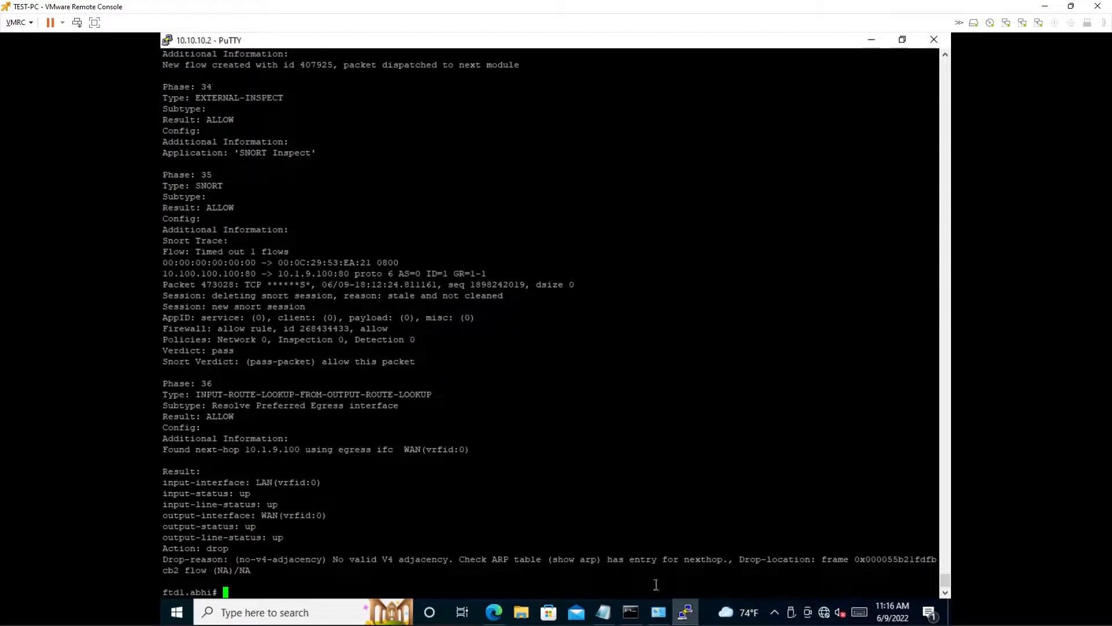
pyautogui.tripleClick(467, 556)
pyautogui.click(526, 504)
# - Rerun the packet-tracer to 10.1.9.100 with the source address changed to 10.100.100.2
pyautogui.press('Up')
pyautogui.press('Up')
pyautogui.press('Down')
pyautogui.press('Up')
pyautogui.press('Down')
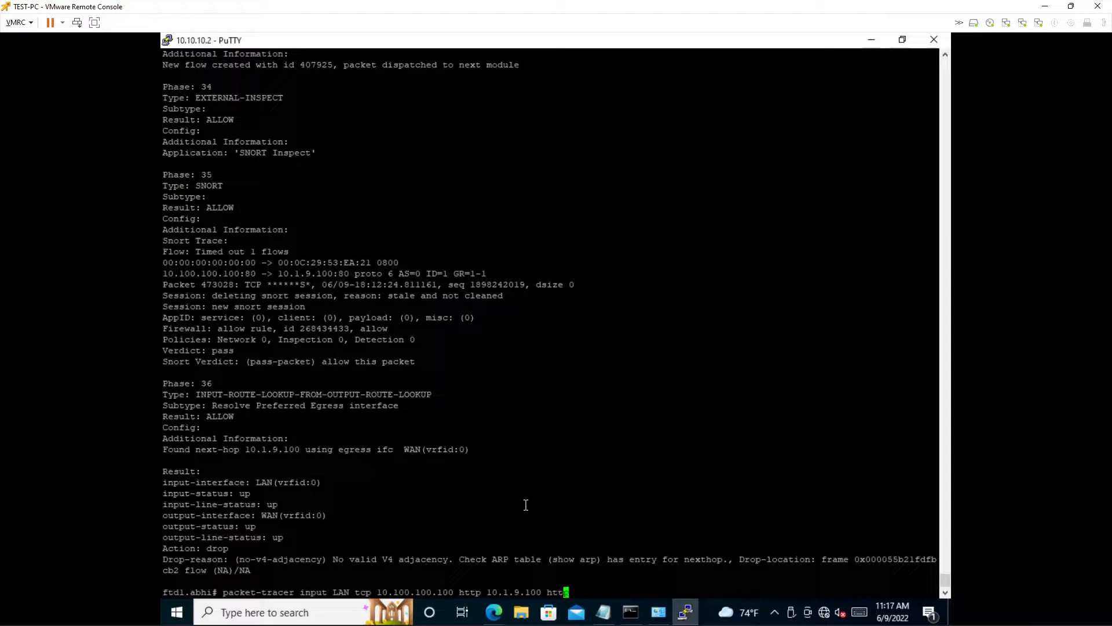
pyautogui.press('Left')
pyautogui.press('Left')
pyautogui.press('Left')
pyautogui.press('Left')
pyautogui.press('Left')
pyautogui.press('Left')
pyautogui.press('Left')
pyautogui.press('Left')
pyautogui.press('Left')
pyautogui.press('Left')
pyautogui.press('Left')
pyautogui.press('Left')
pyautogui.press('Left')
pyautogui.press('Left')
pyautogui.press('Left')
pyautogui.press('Left')
pyautogui.press('Left')
pyautogui.press('Left')
pyautogui.press('Left')
pyautogui.press('Left')
pyautogui.press('BackSpace')
pyautogui.press('BackSpace')
pyautogui.press('BackSpace')
pyautogui.write('2')
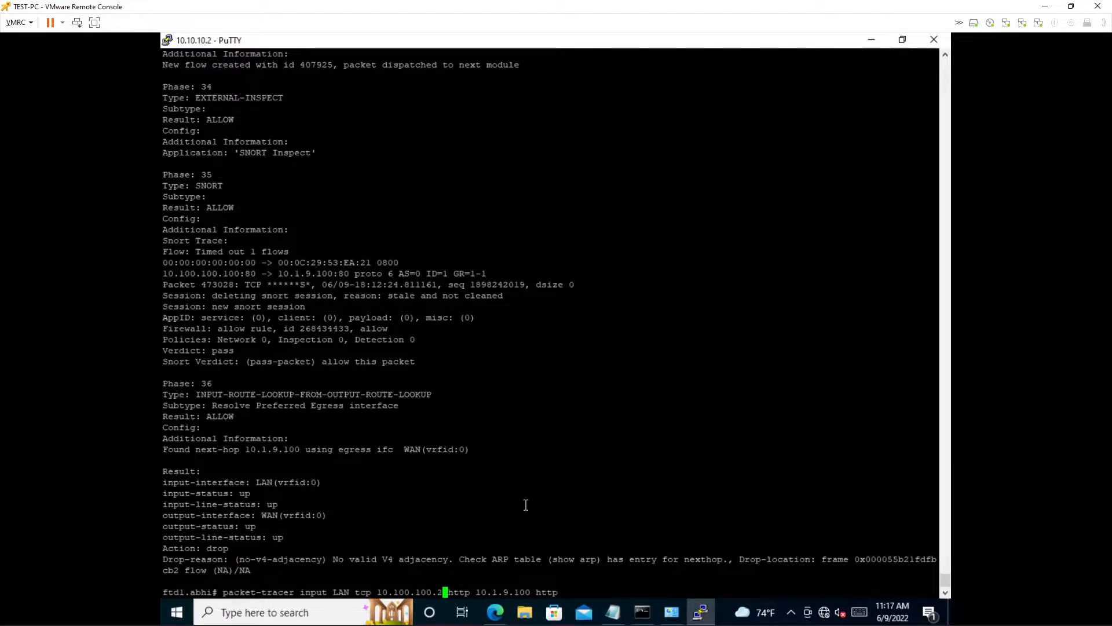
pyautogui.press('Return')
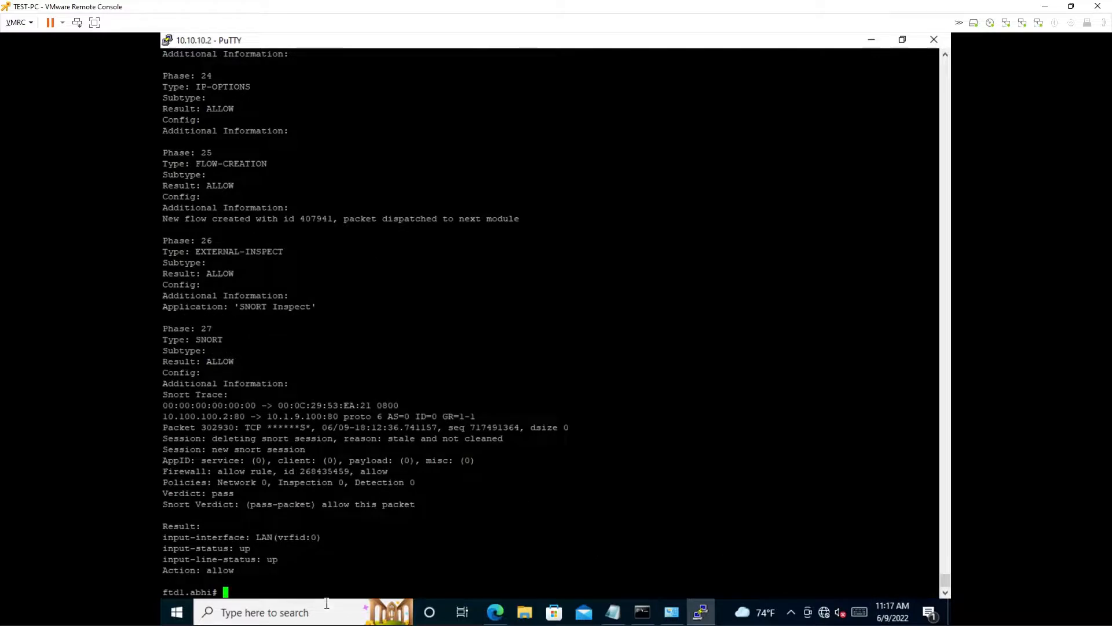
# - Minimize PuTTY, then stop and restart the continuous ping to 10.1.9.100 in Command Prompt
pyautogui.click(869, 39)
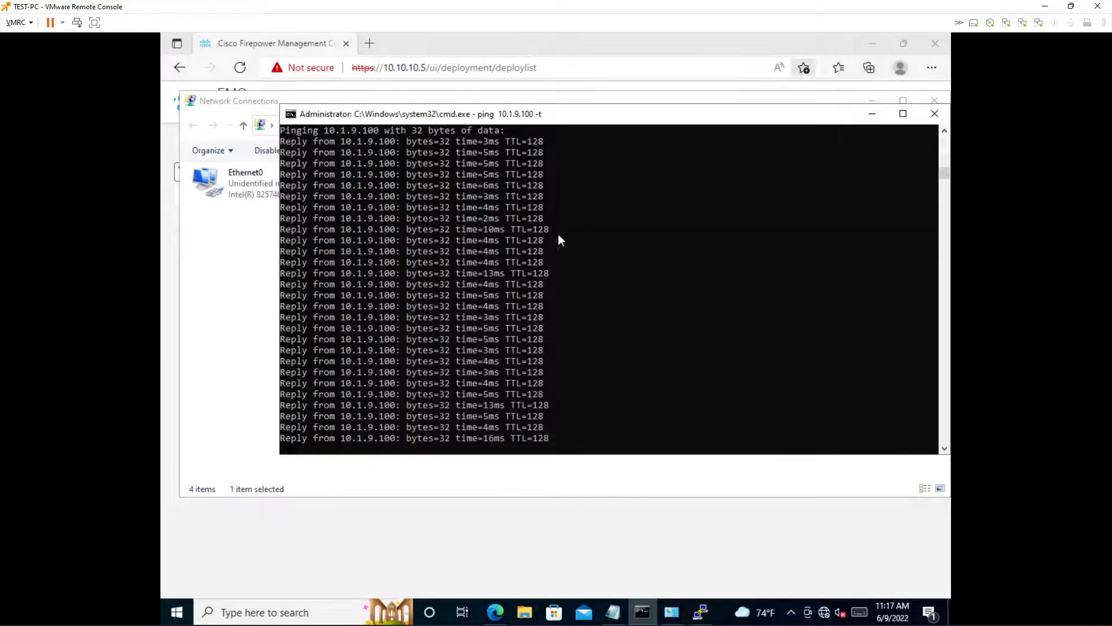
pyautogui.click(545, 262)
pyautogui.press('Escape')
pyautogui.hotkey('ctrl', 'c')
pyautogui.press('Return')
pyautogui.press('Up')
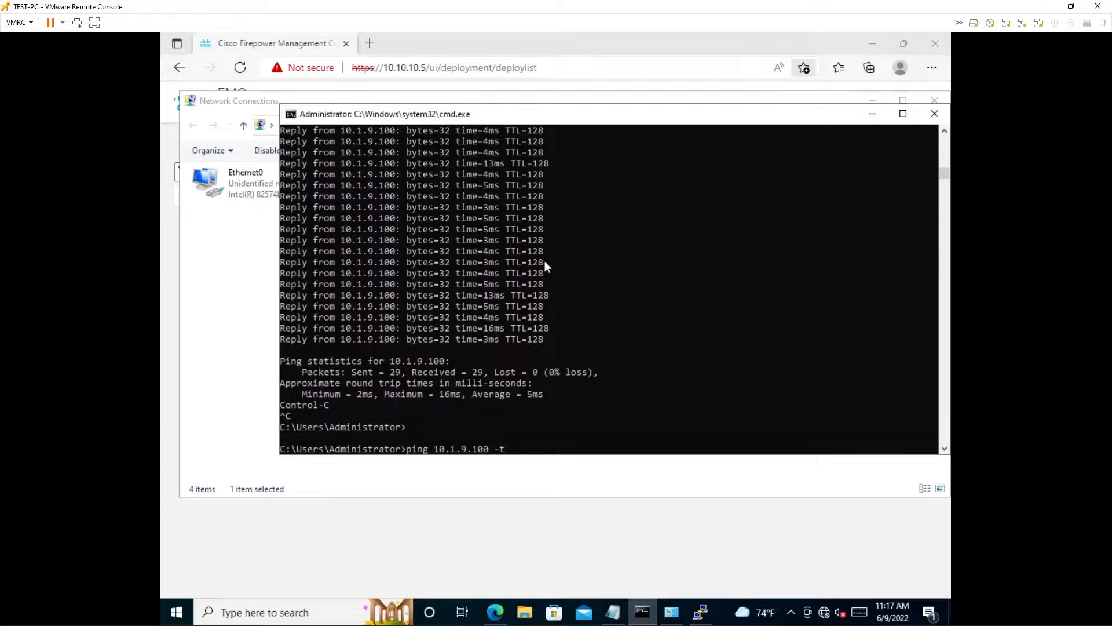
pyautogui.press('Return')
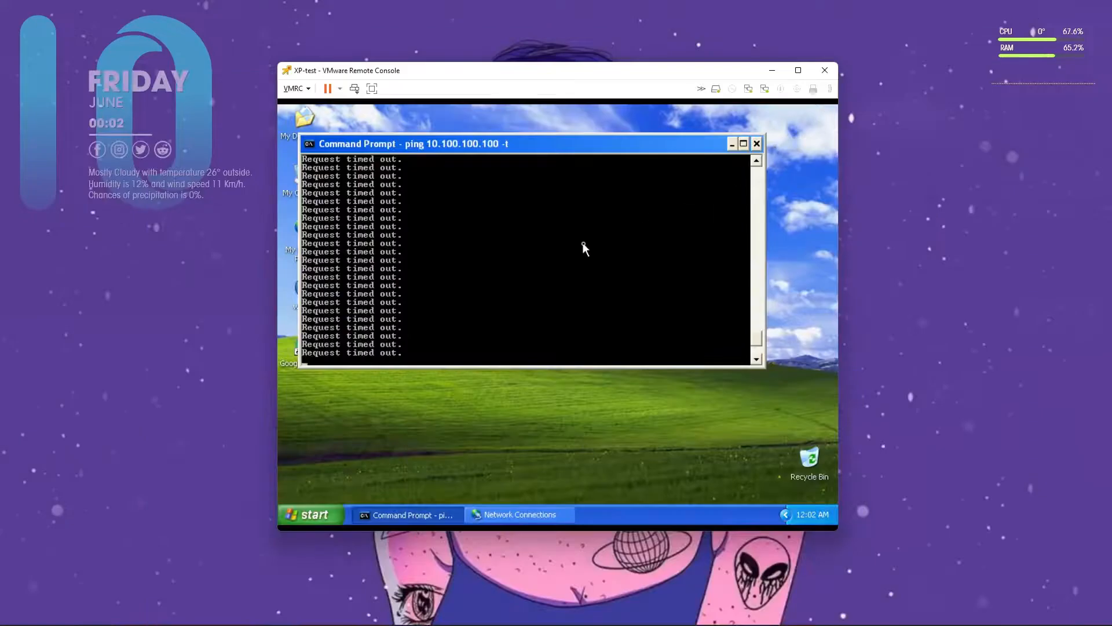
# - On XP-test, briefly retry the ping to 10.100.100.100, stop it, and start a continuous ping to 10.100.100.75 instead
pyautogui.hotkey('ctrl', 'c')
pyautogui.press('Up')
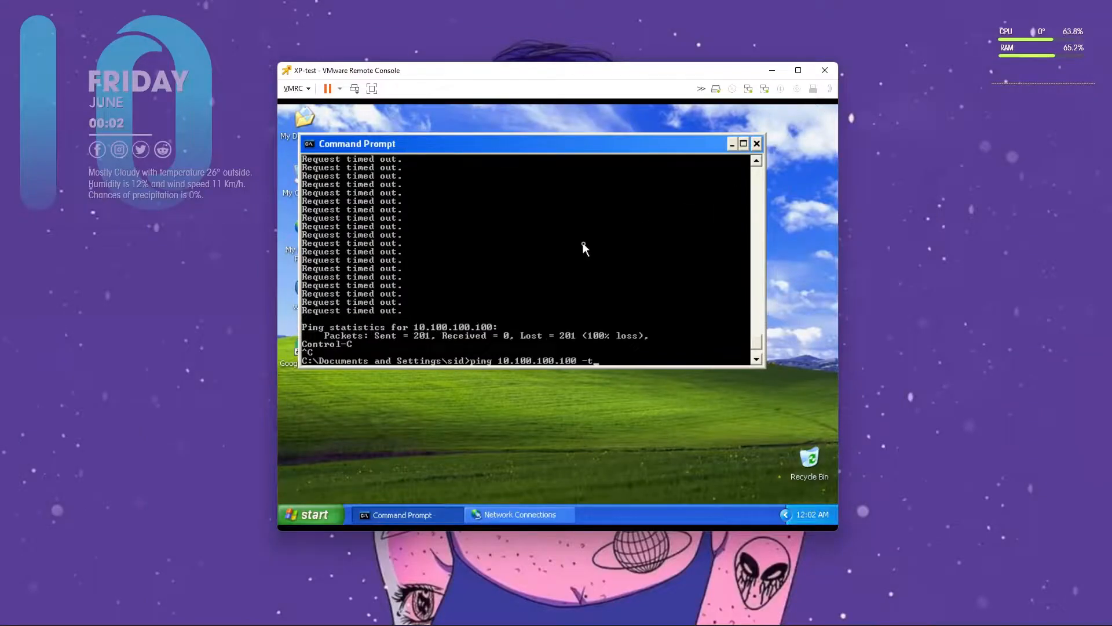
pyautogui.press('Return')
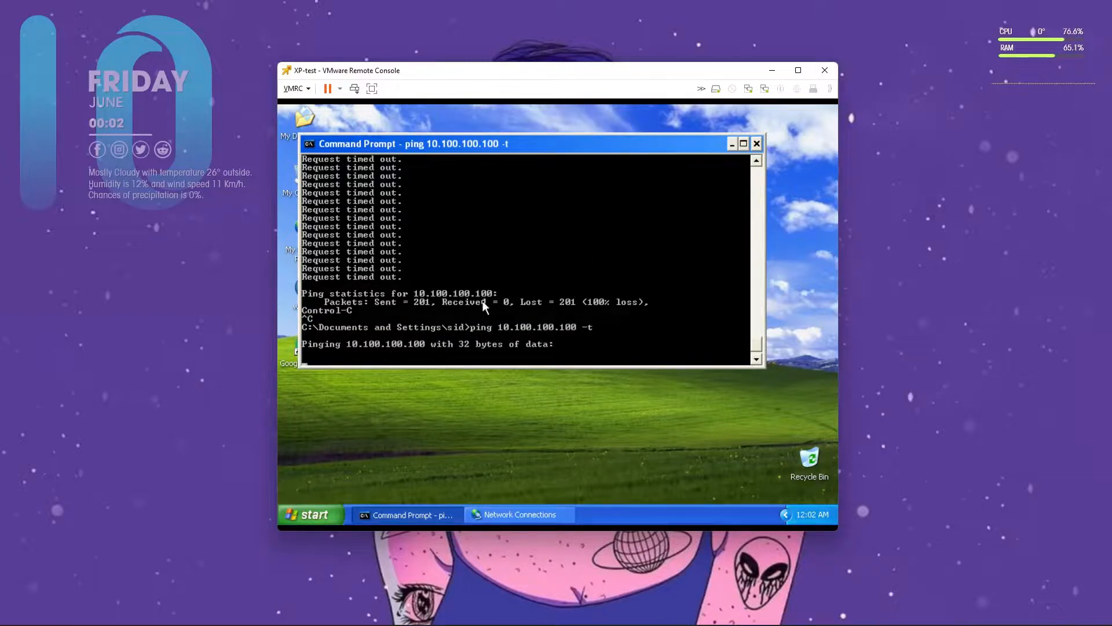
pyautogui.hotkey('ctrl', 'c')
pyautogui.press('Up')
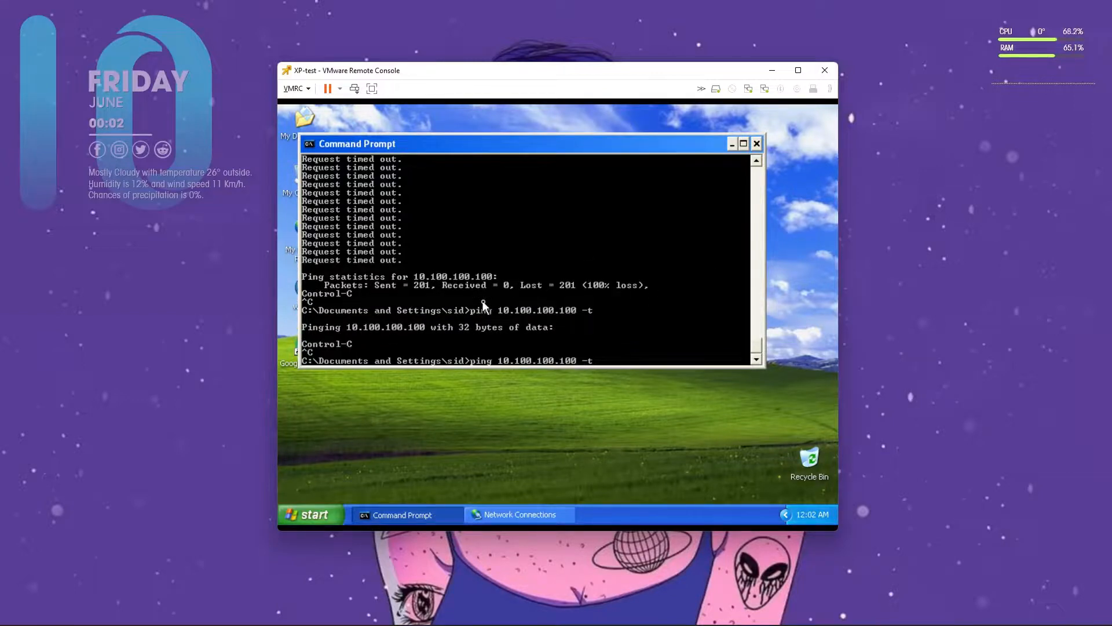
pyautogui.press('Left')
pyautogui.press('Left')
pyautogui.press('Left')
pyautogui.press('BackSpace')
pyautogui.press('BackSpace')
pyautogui.press('BackSpace')
pyautogui.write('75')
pyautogui.press('Return')
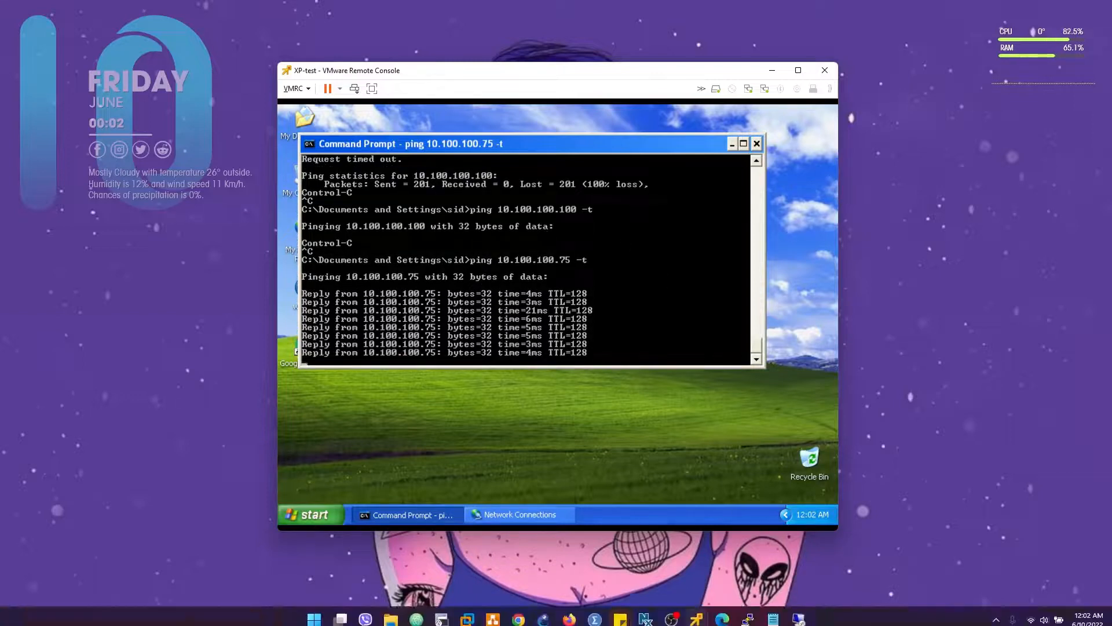
# - Switch to the TEST-PC console and open the tunnel status of SONIC_VPN's HO-HA node from FMC's Site To Site VPN page
pyautogui.moveTo(721, 614)
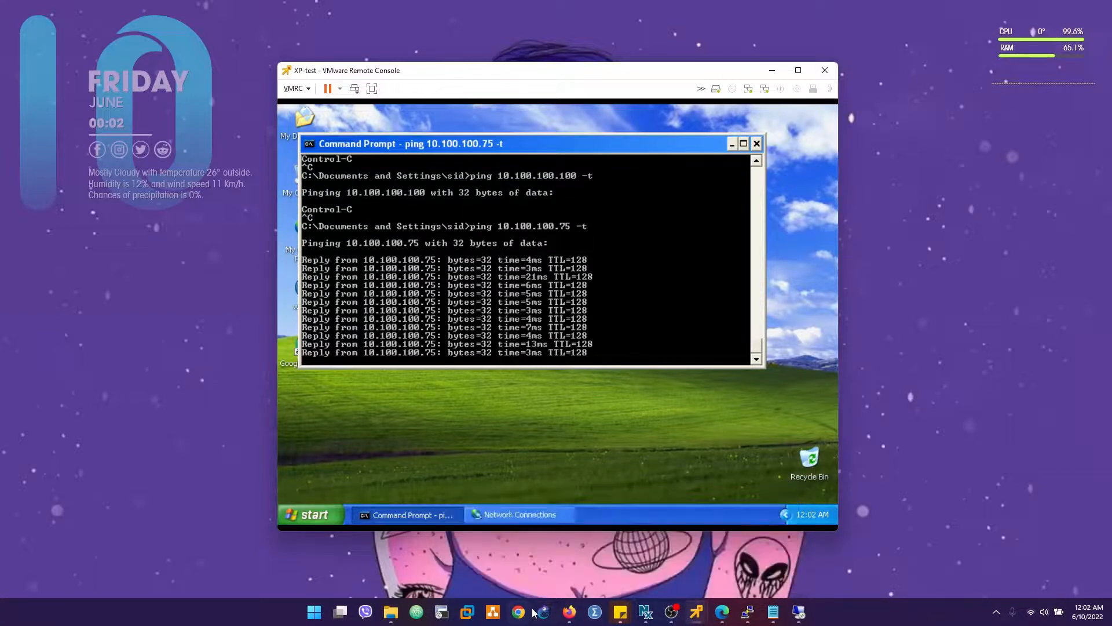
pyautogui.moveTo(672, 615)
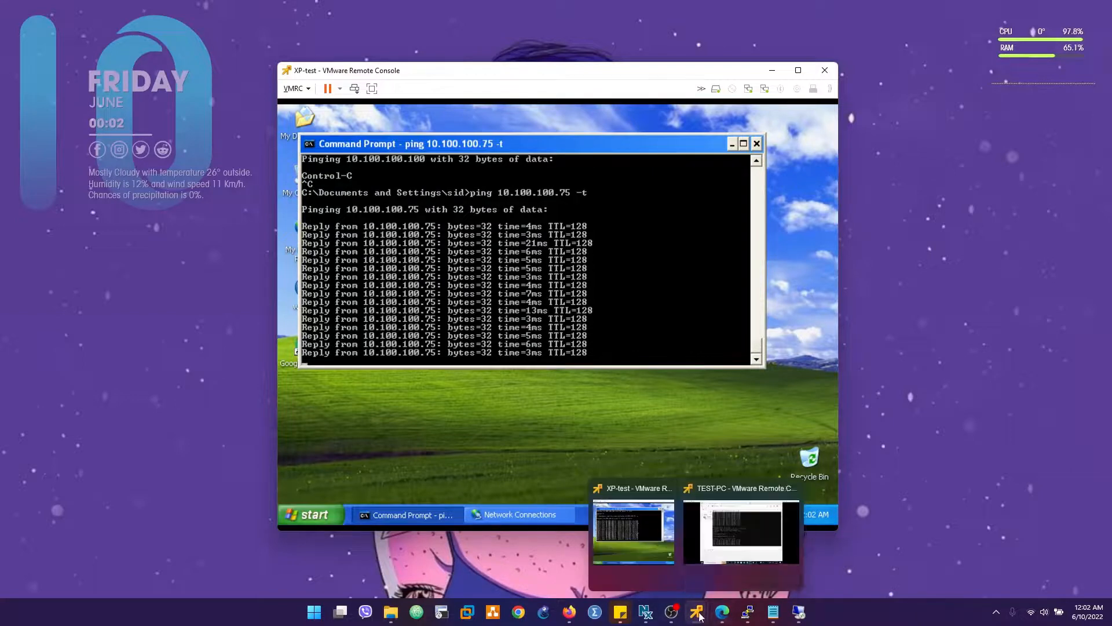
pyautogui.click(691, 547)
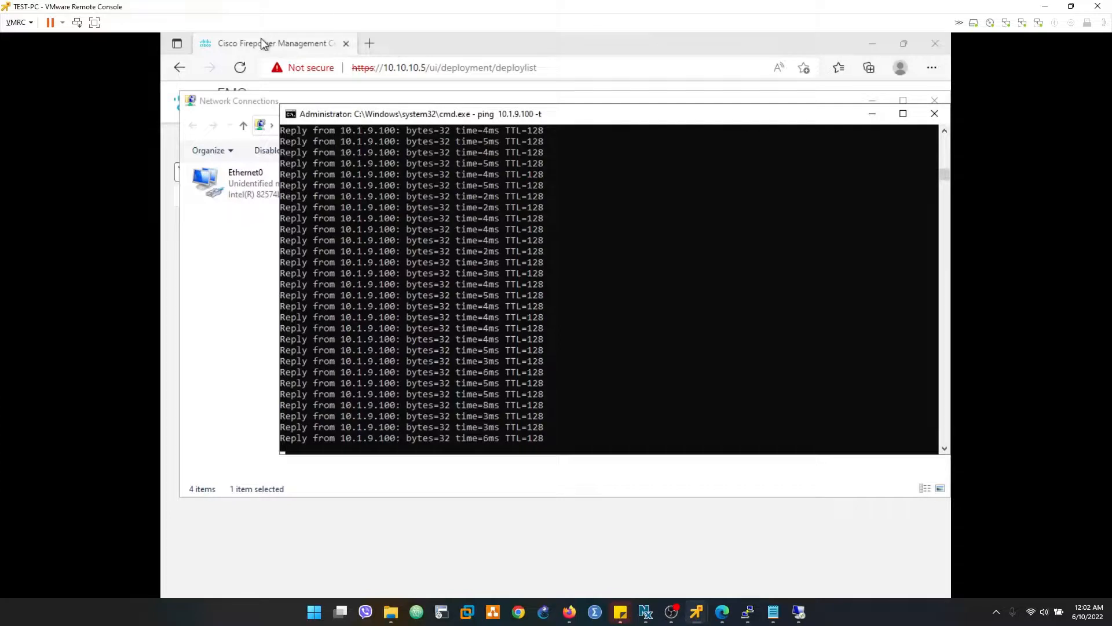
pyautogui.click(333, 42)
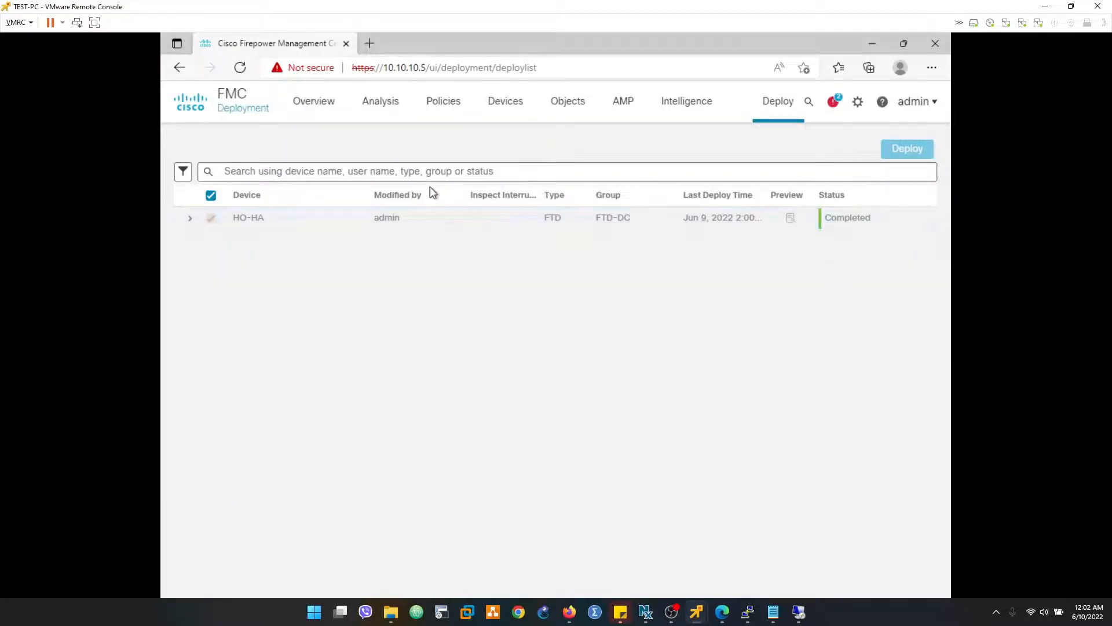
pyautogui.click(496, 109)
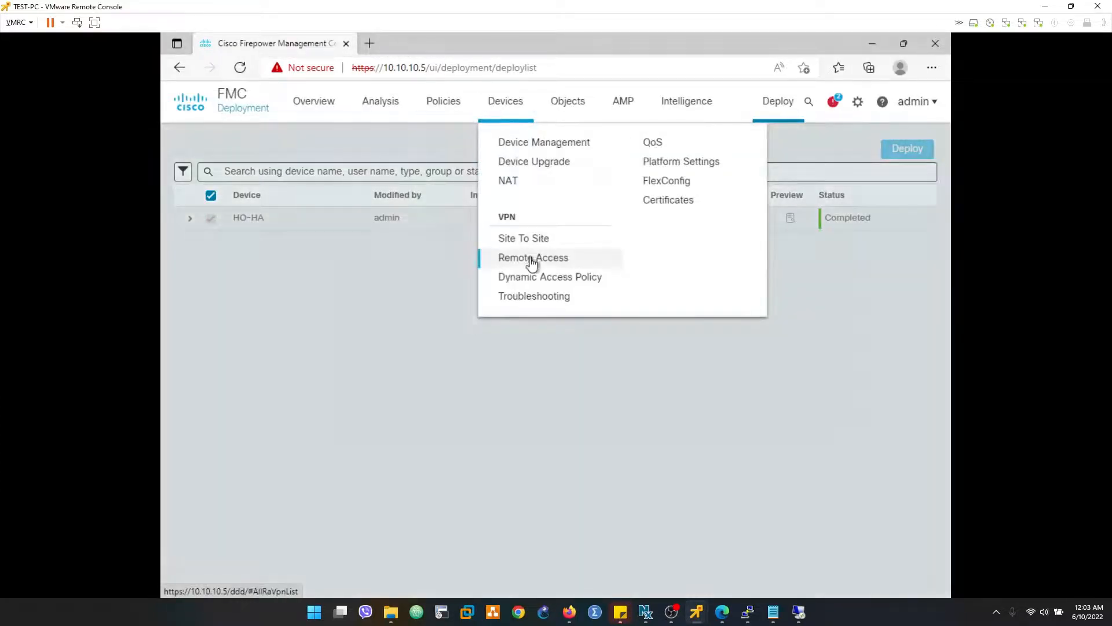
pyautogui.click(530, 246)
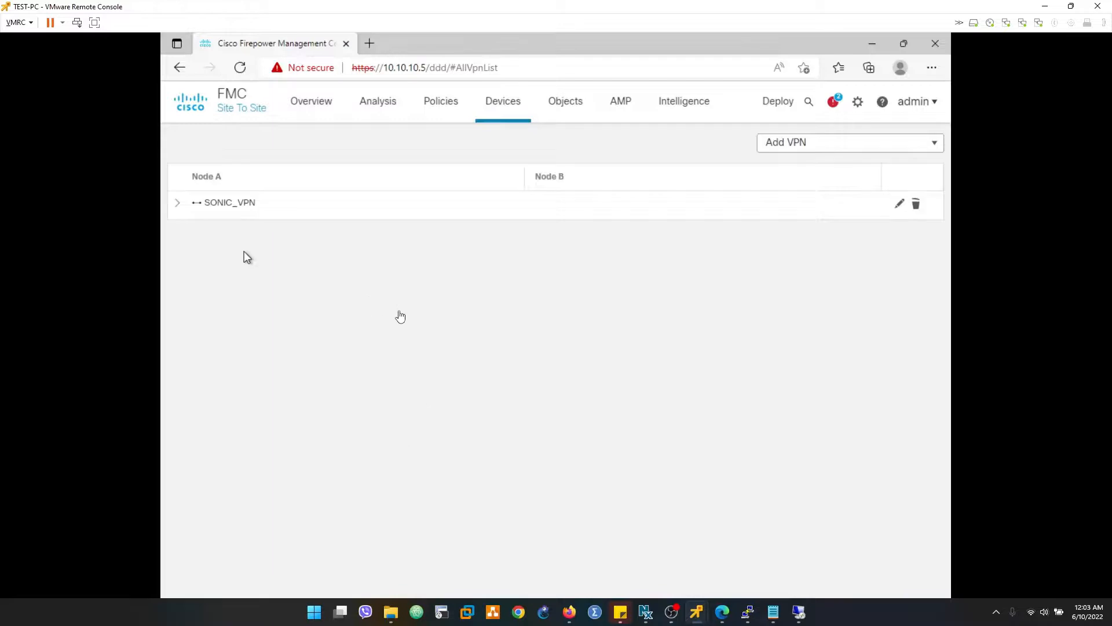
pyautogui.click(178, 207)
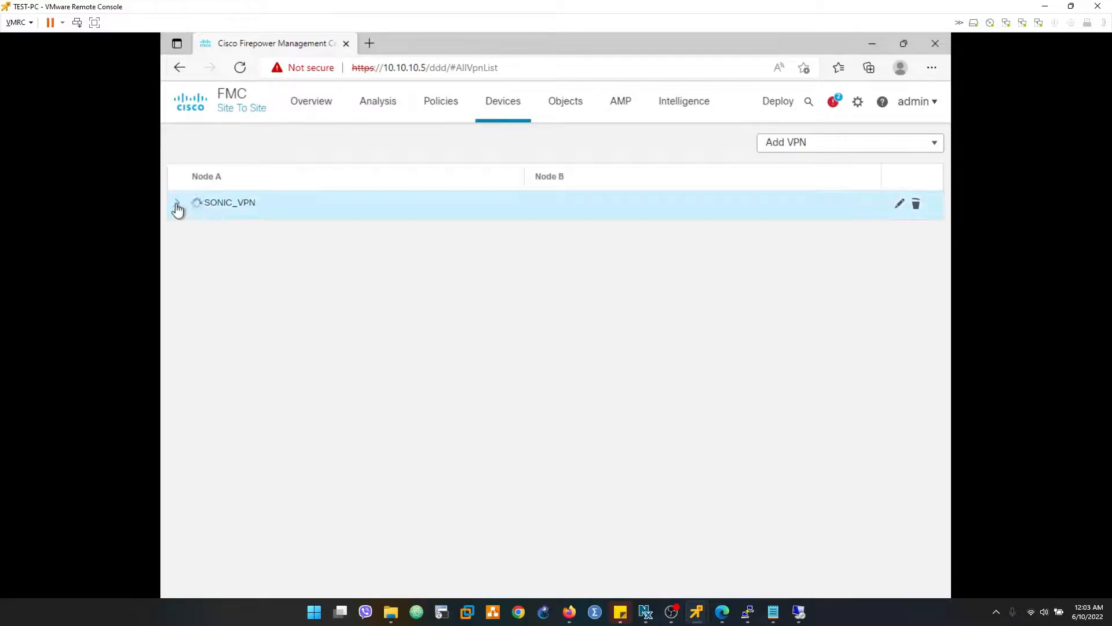
pyautogui.click(893, 234)
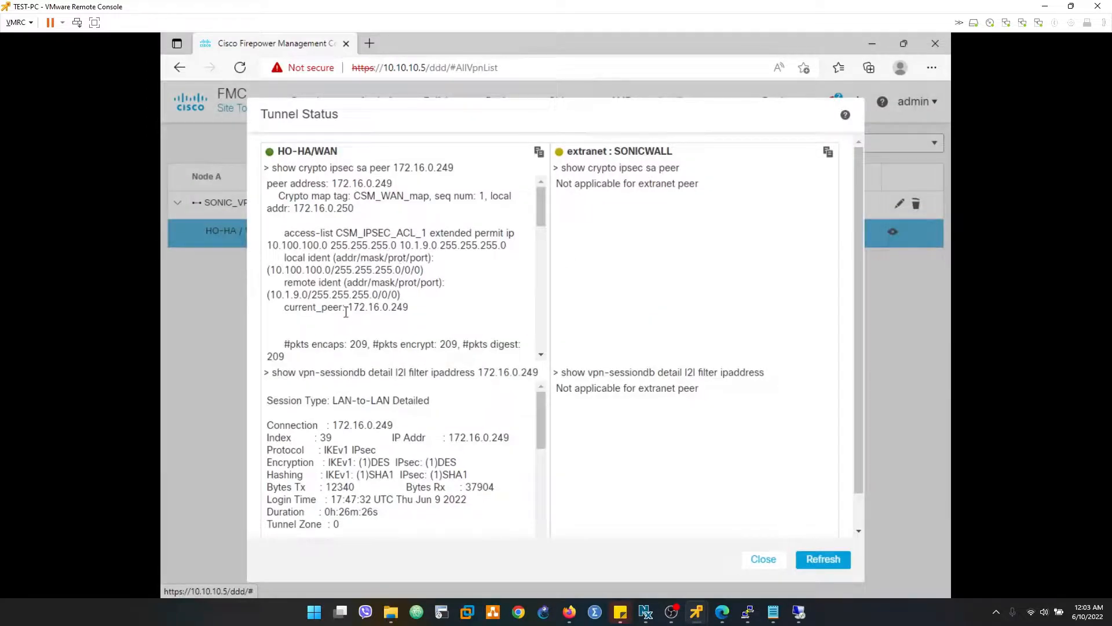
# - Examine the encapsulated and decapsulated packet counters in the HO-HA/WAN tunnel status, refreshing it twice
pyautogui.scroll(-2, 344, 312)
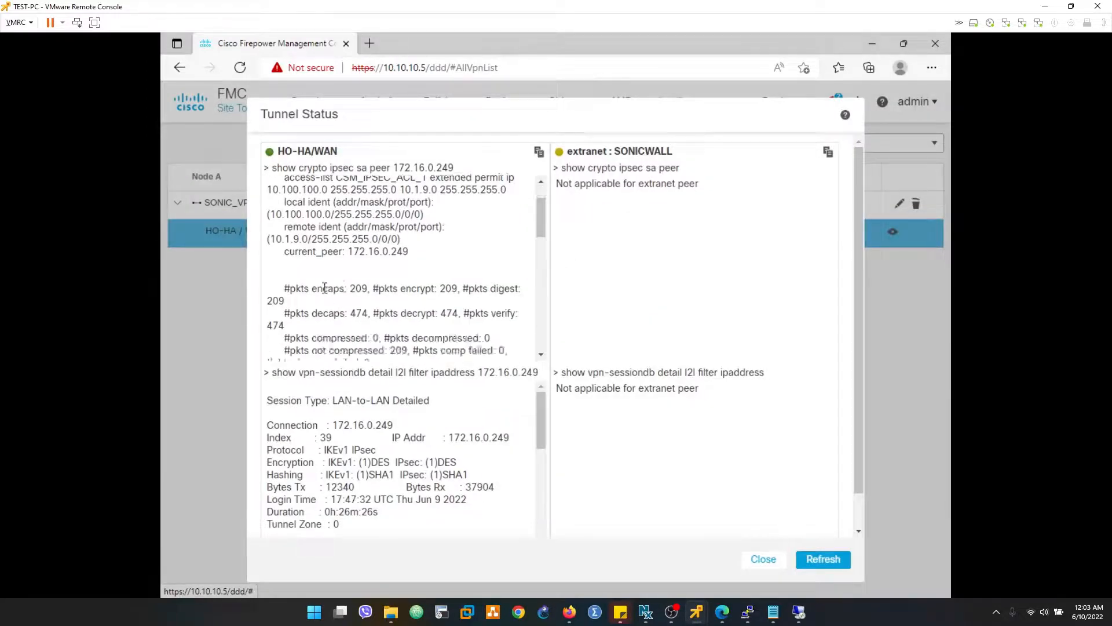
pyautogui.scroll(-1, 367, 294)
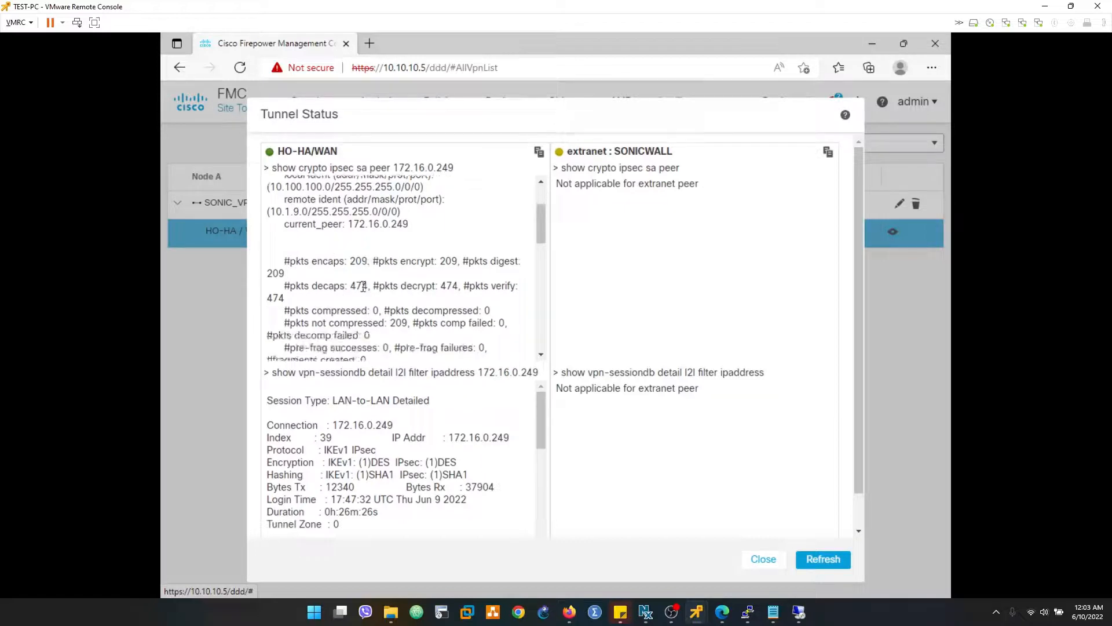
pyautogui.click(828, 561)
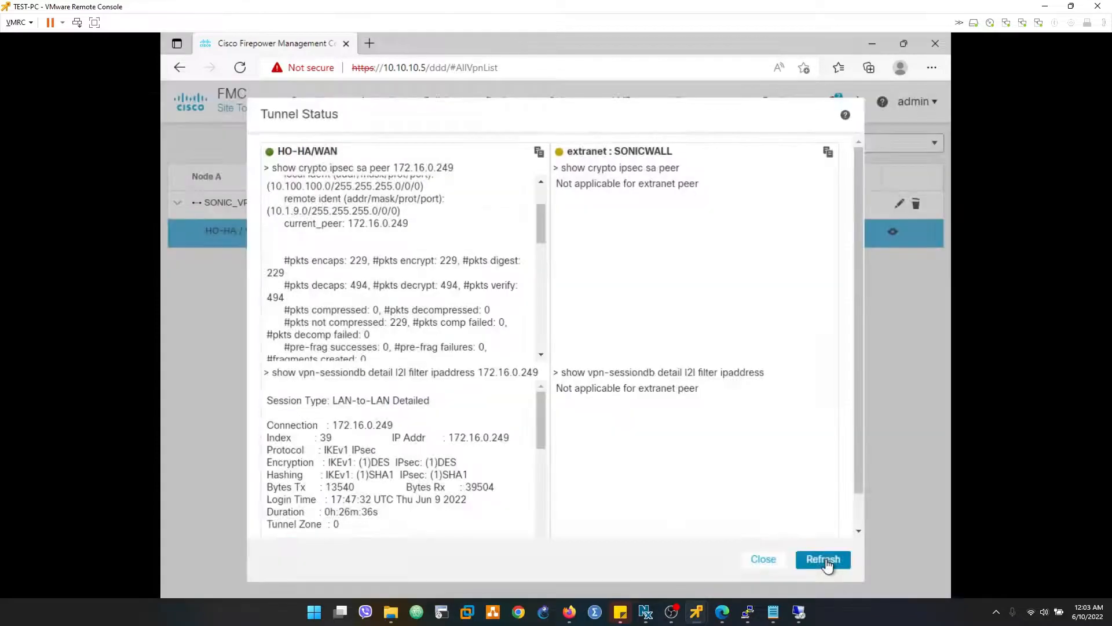
pyautogui.click(827, 560)
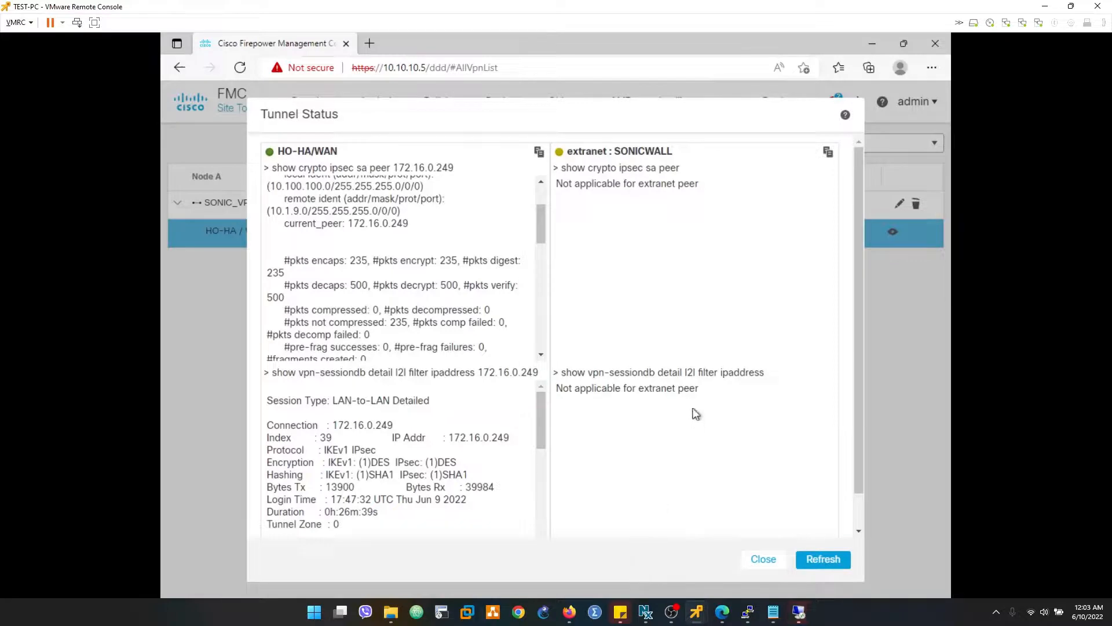
# - Bring up Command Prompt on TEST-PC and stop the continuous ping to 10.1.9.100
pyautogui.press('super')
pyautogui.press('super')
pyautogui.press('super')
pyautogui.press('super')
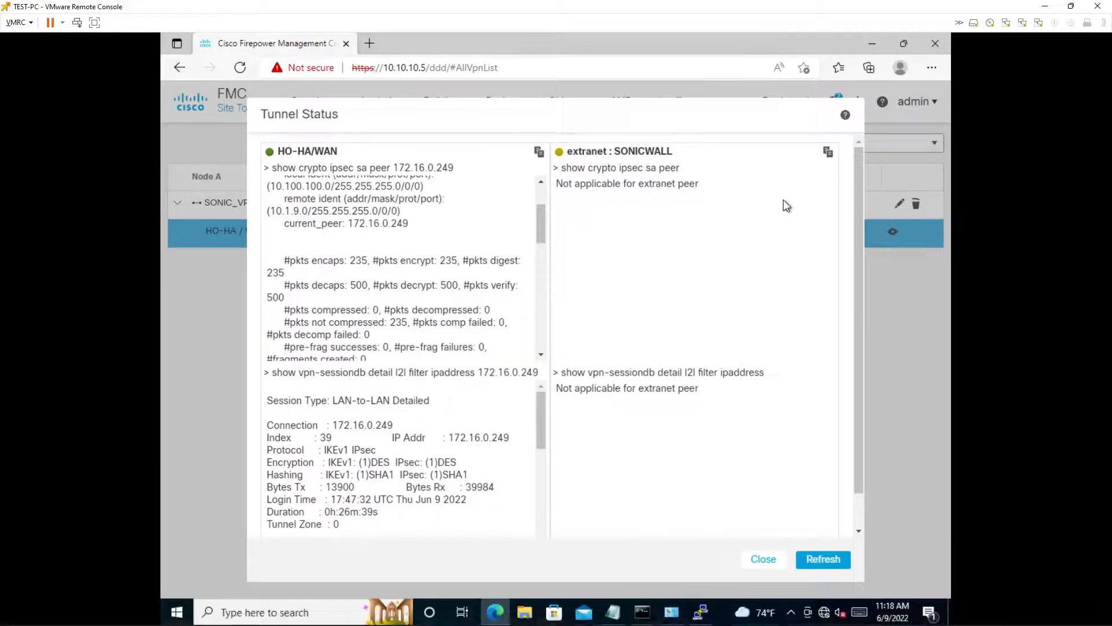
pyautogui.click(641, 613)
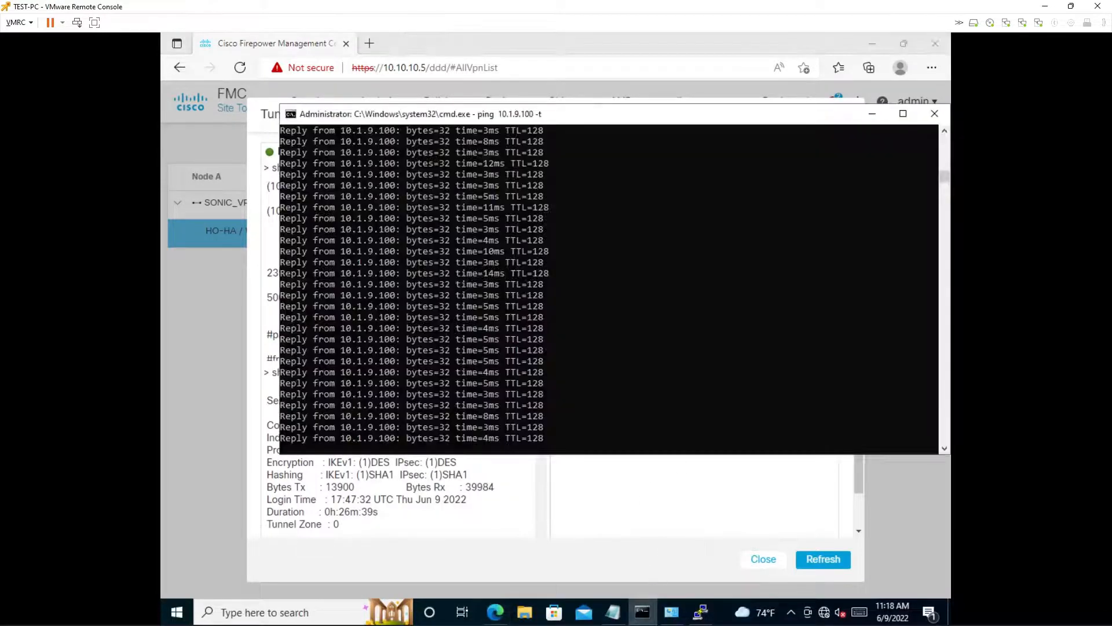
pyautogui.hotkey('ctrl', 'c')
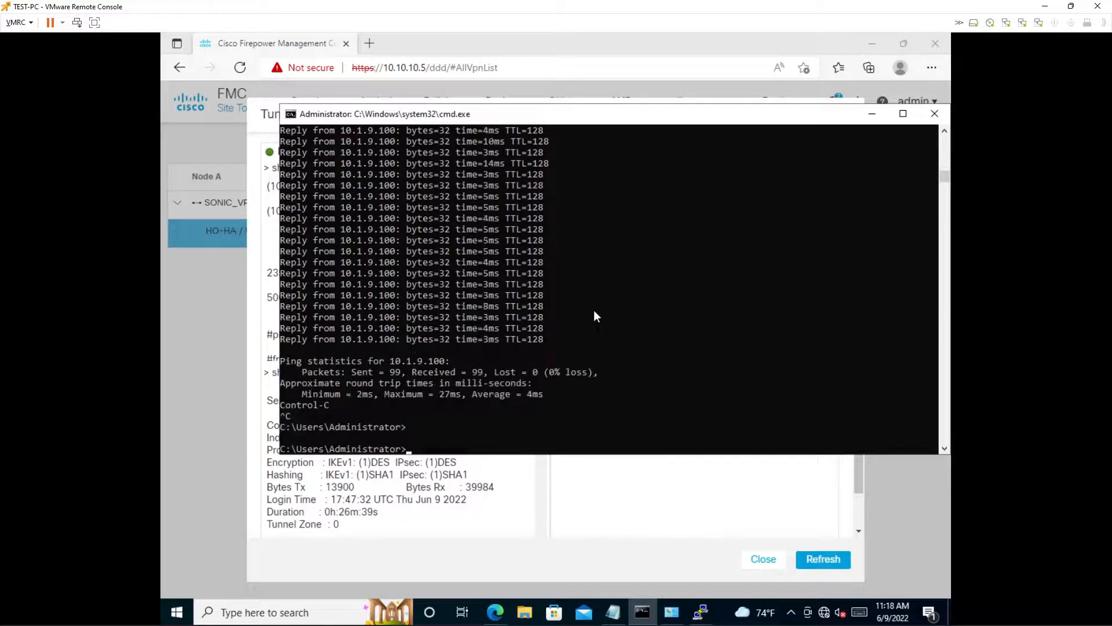
# - Refresh the tunnel status, reload the Site To Site VPN page and reopen the tunnel status of SONIC_VPN's HO-HA node
pyautogui.click(618, 519)
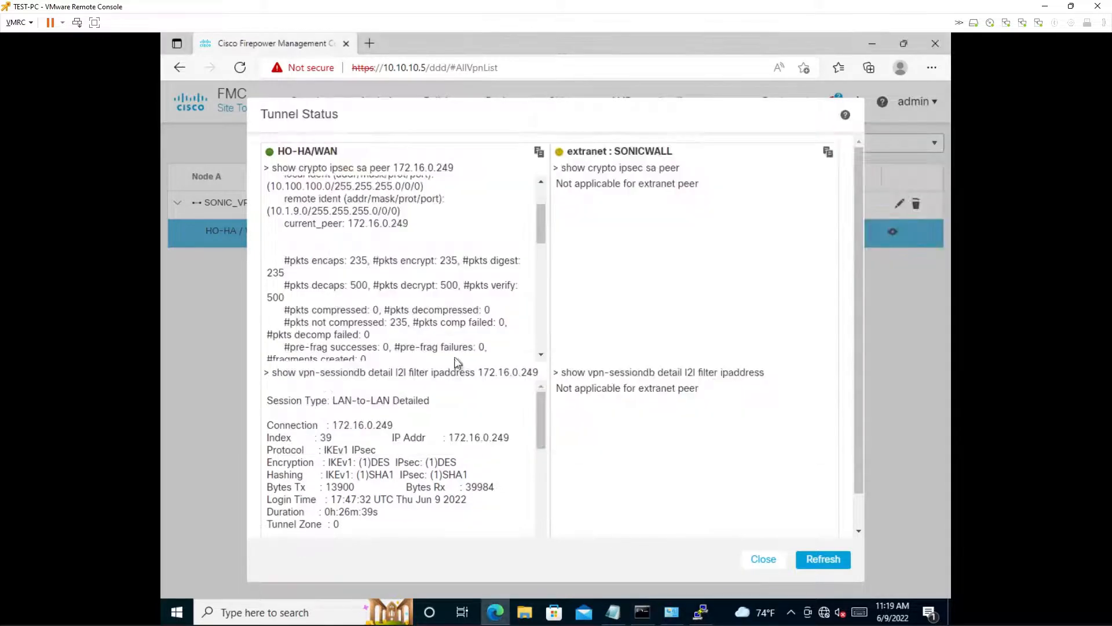
pyautogui.click(817, 561)
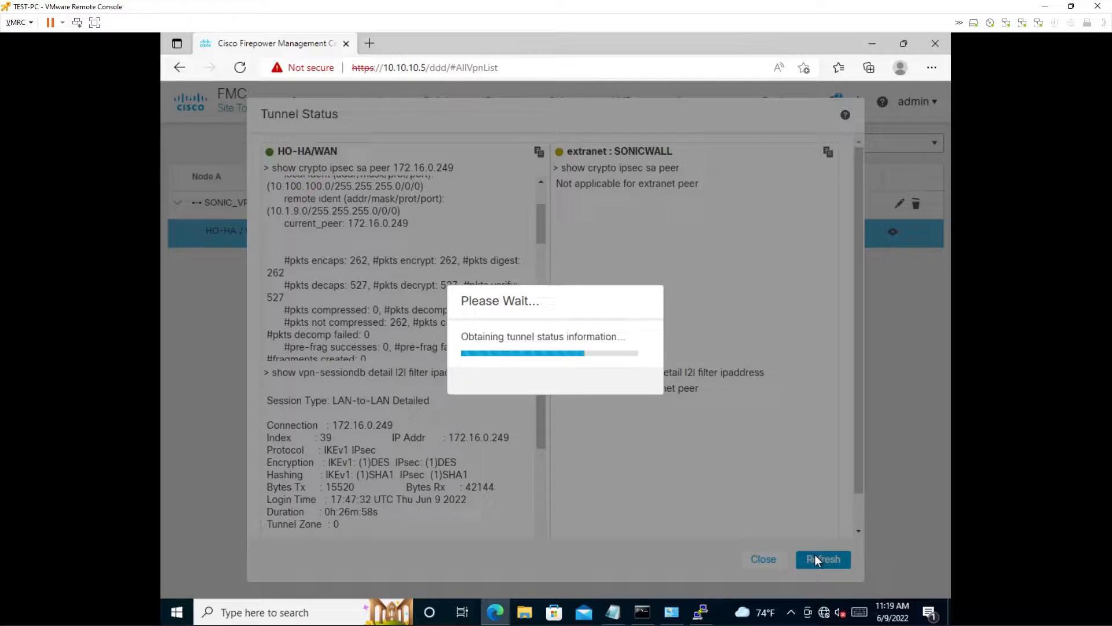
pyautogui.click(245, 71)
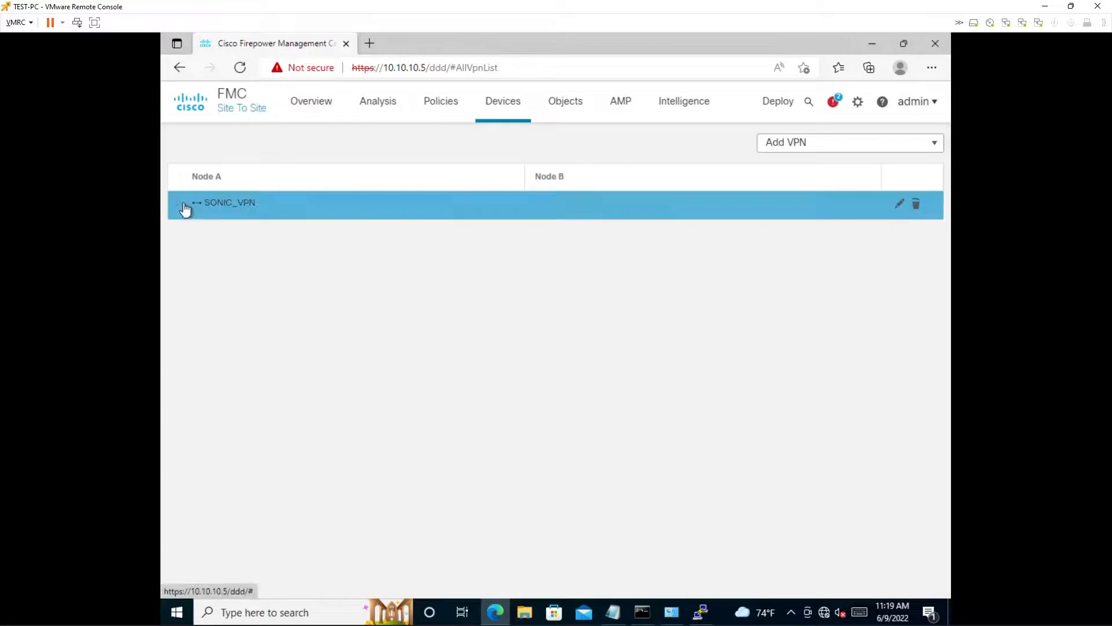
pyautogui.click(181, 205)
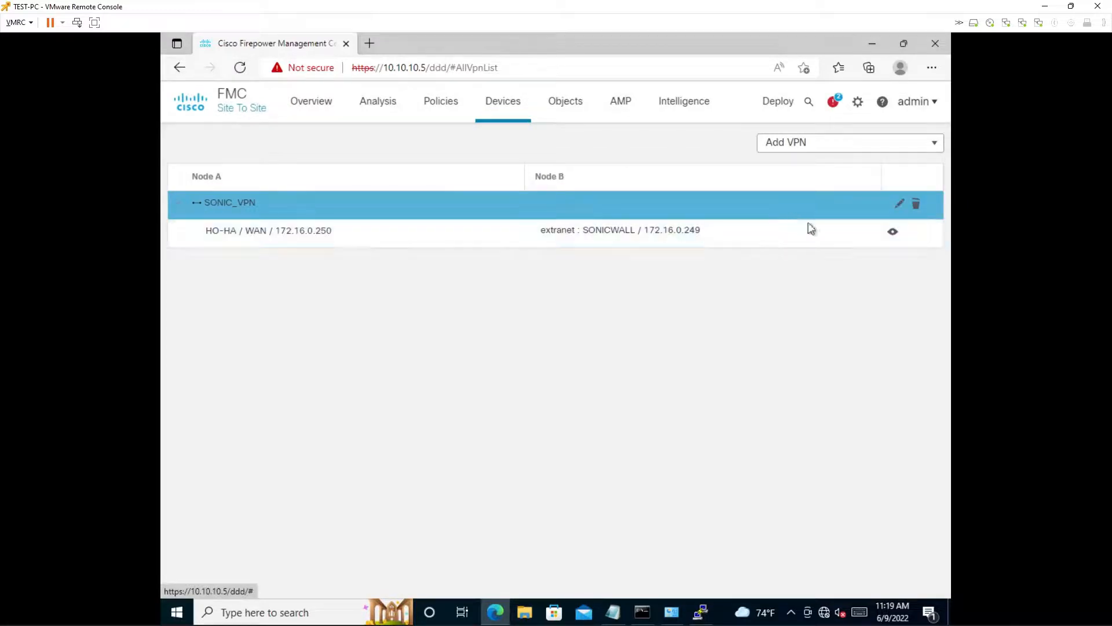
pyautogui.click(893, 232)
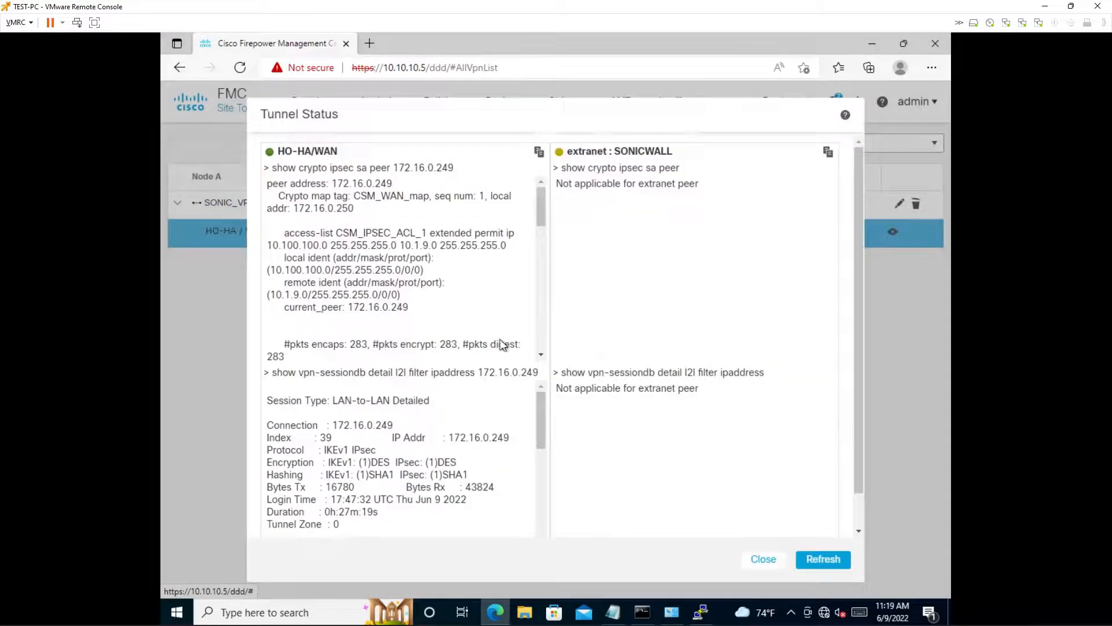
# - Examine the encapsulated and decapsulated packet counters for peer 172.16.0.249 in the HO-HA/WAN tunnel status, refreshing it repeatedly
pyautogui.scroll(-2, 406, 355)
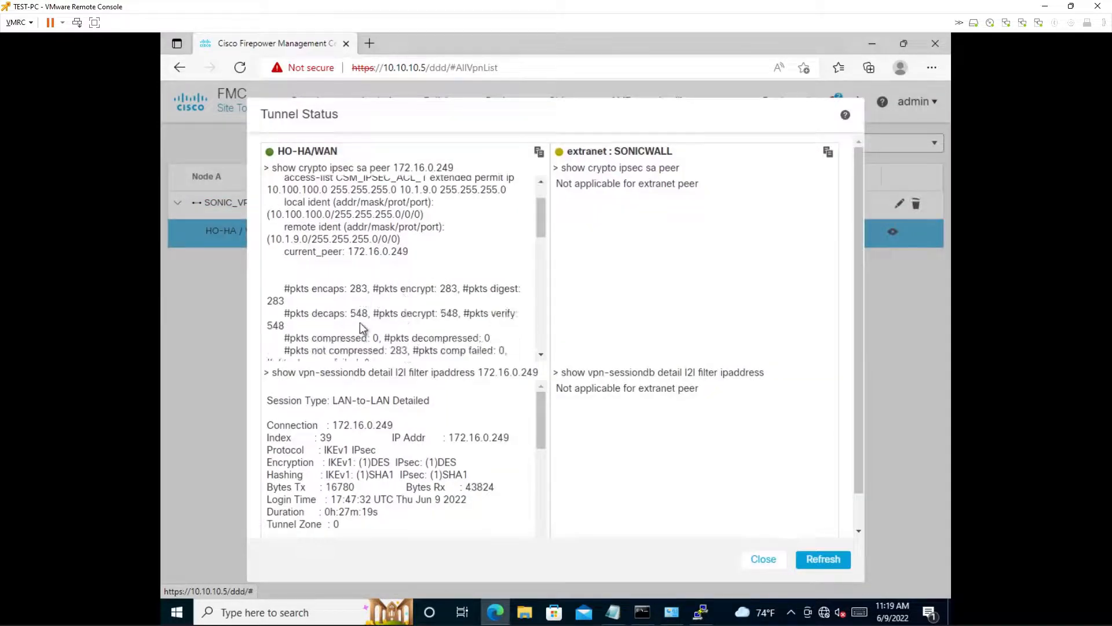
pyautogui.moveTo(355, 288); pyautogui.dragTo(369, 287)
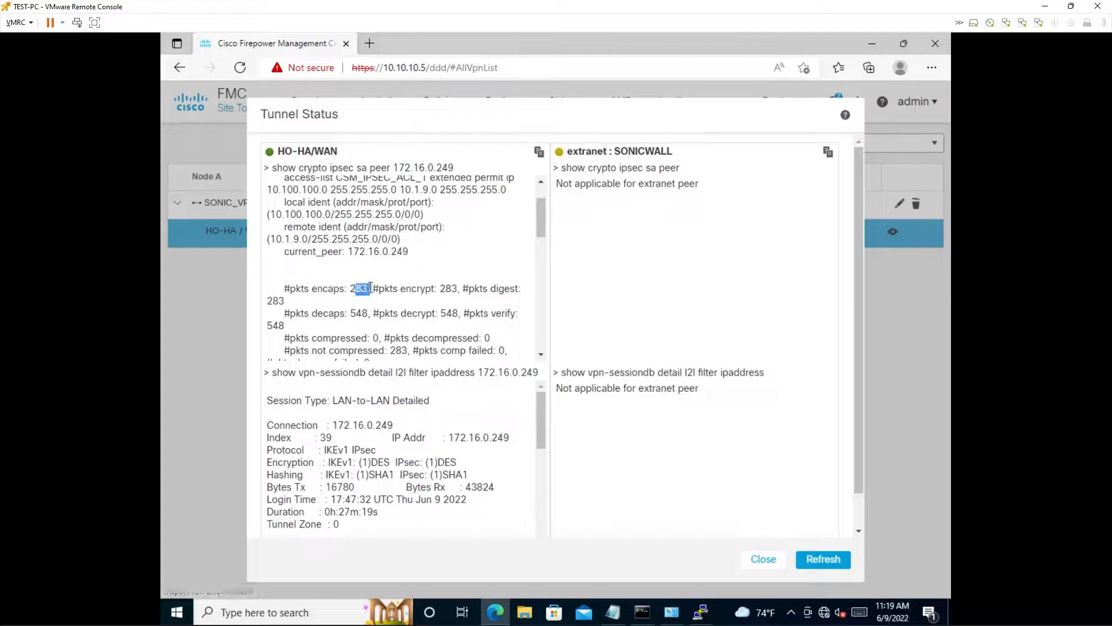
pyautogui.click(811, 559)
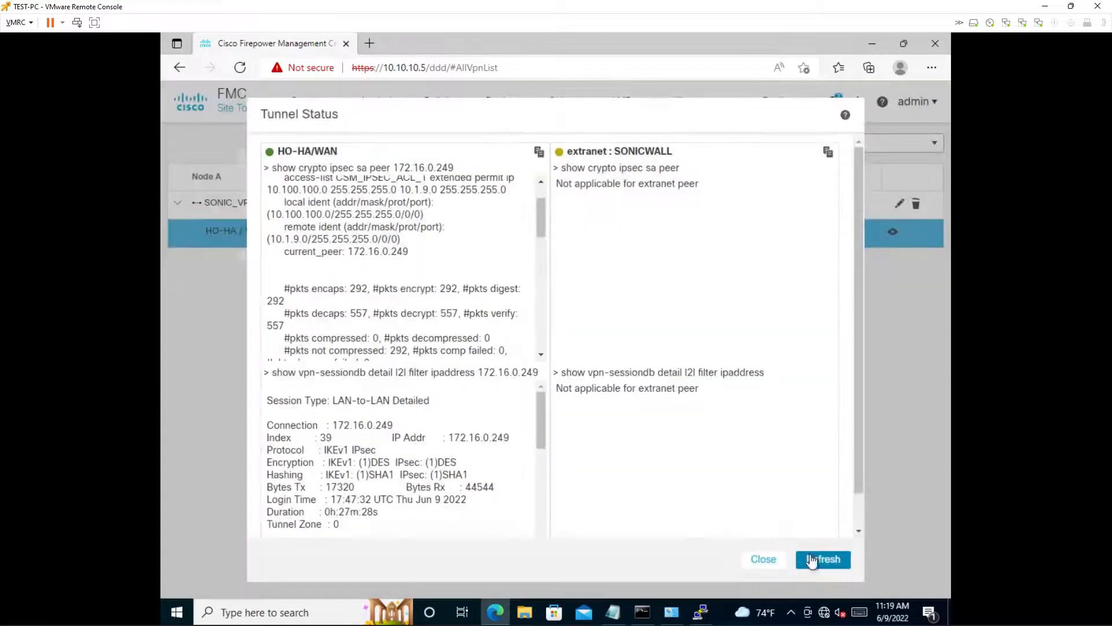
pyautogui.click(801, 560)
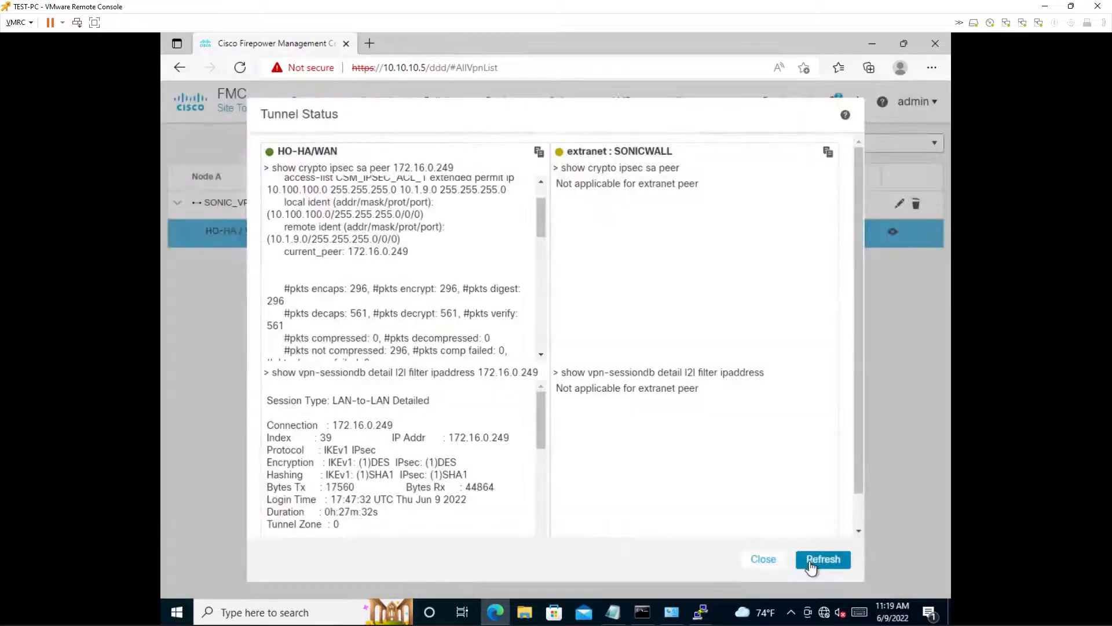
pyautogui.click(809, 559)
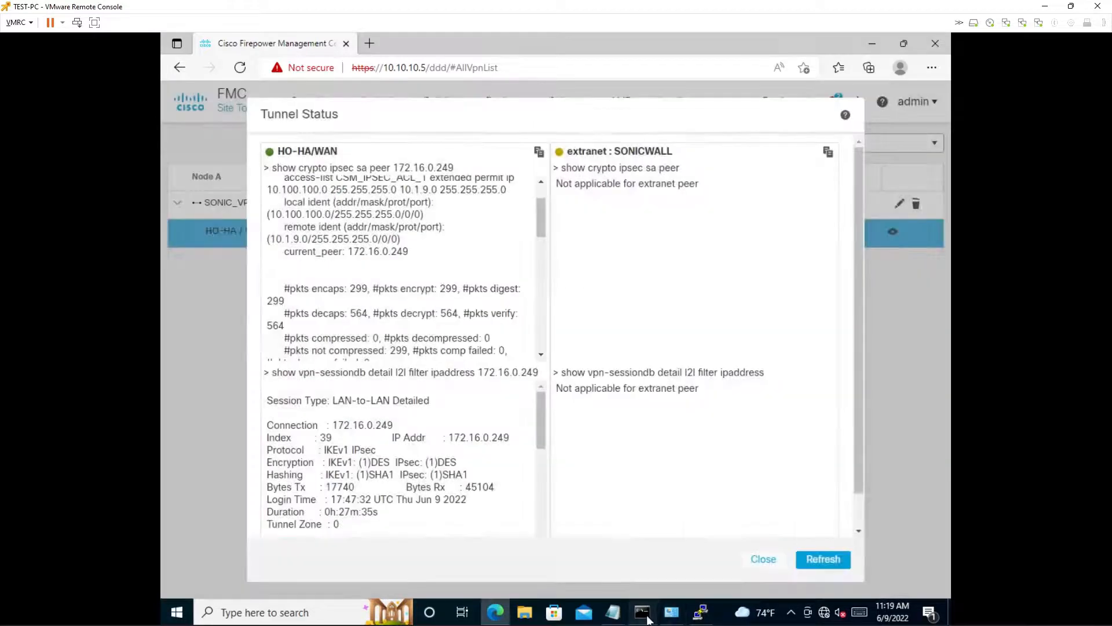
pyautogui.click(647, 616)
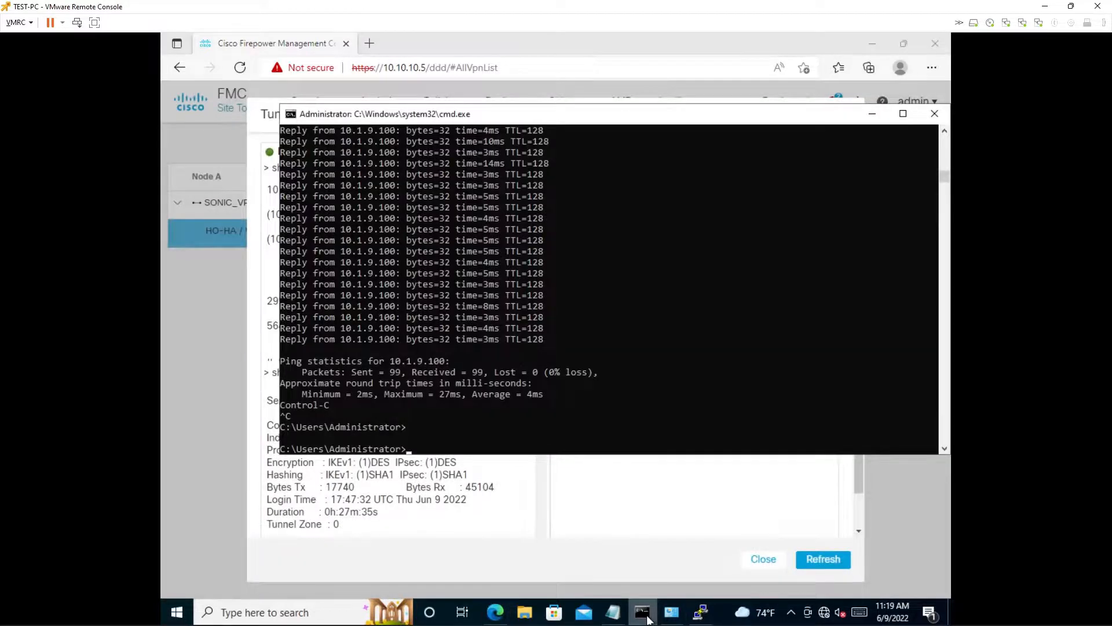
pyautogui.click(647, 617)
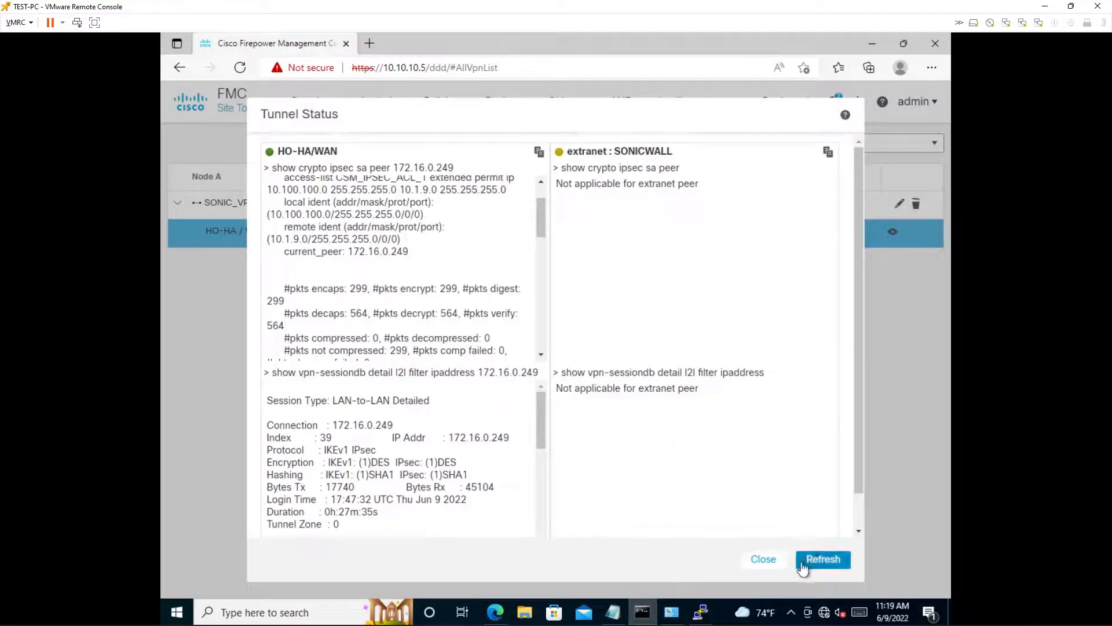
pyautogui.click(802, 560)
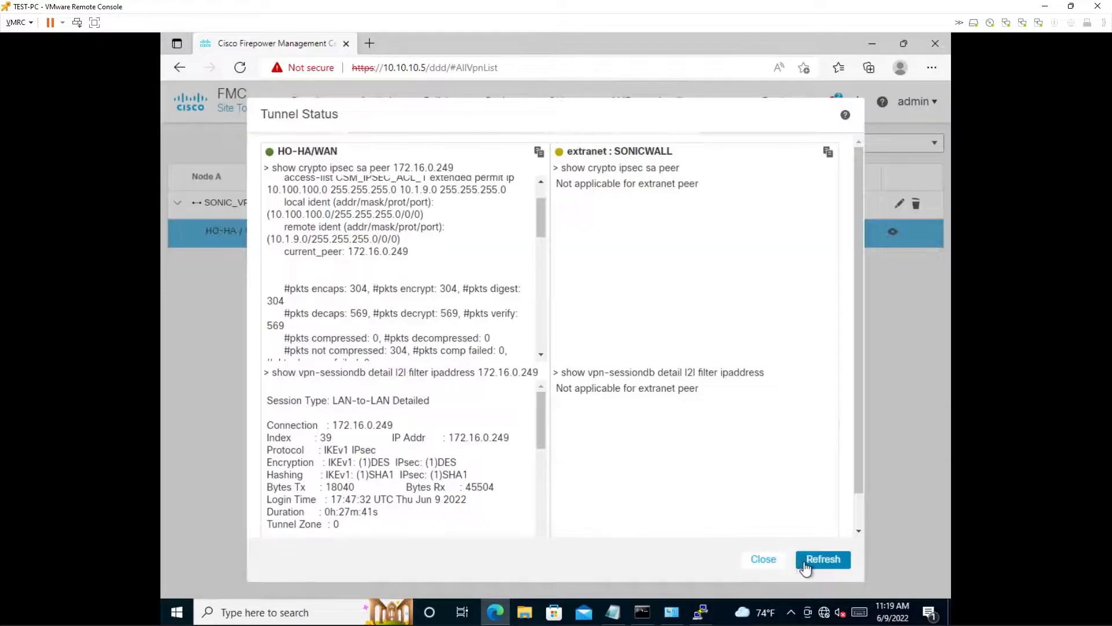
pyautogui.click(805, 564)
pyautogui.click(804, 559)
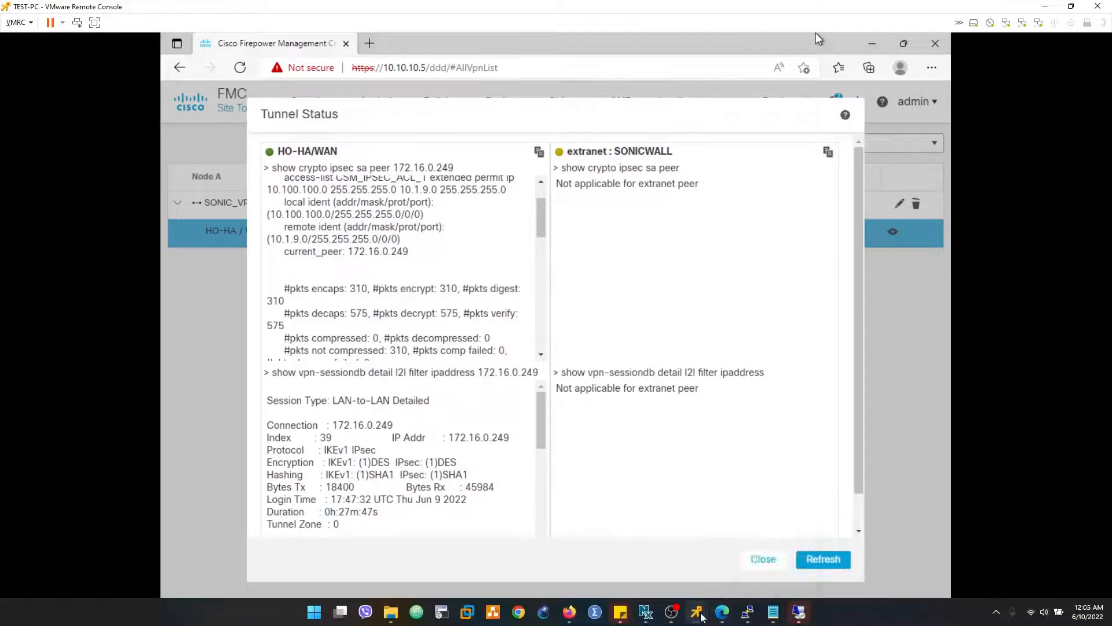
# - Switch to the XP-test console, stop the continuous ping to 10.100.100.75, and return to the TEST-PC console
pyautogui.click(696, 612)
pyautogui.click(727, 544)
pyautogui.moveTo(704, 617)
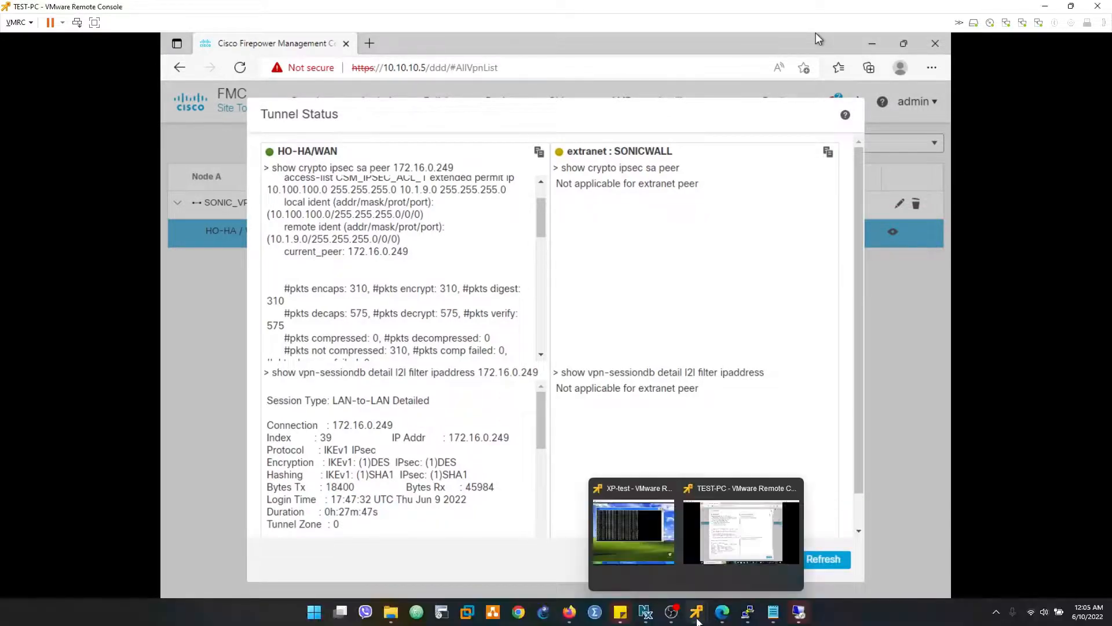
pyautogui.click(634, 531)
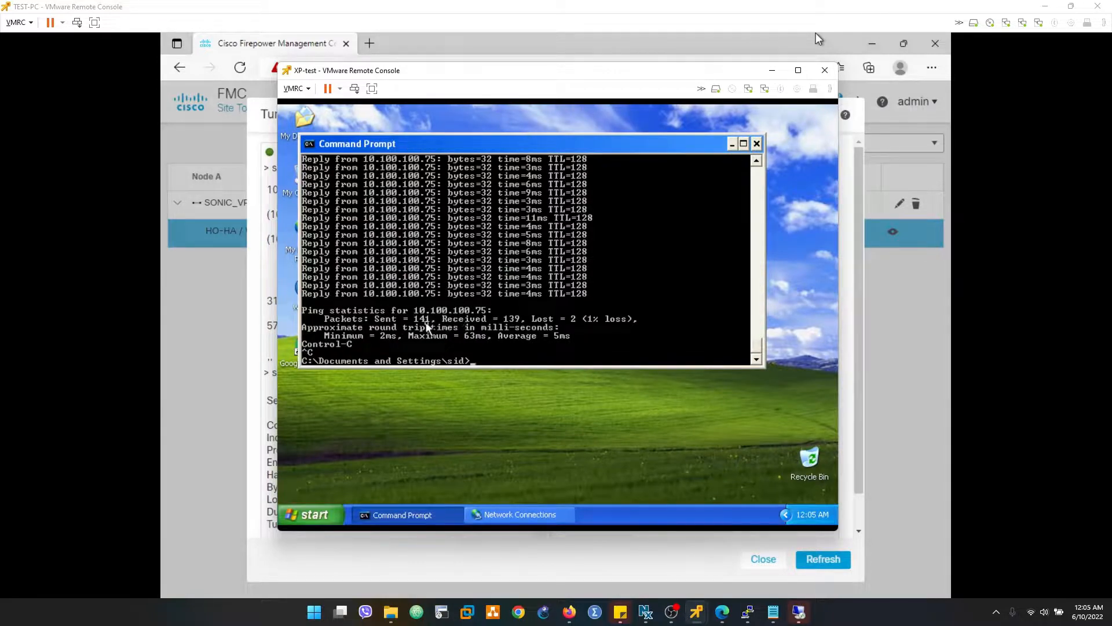
pyautogui.click(261, 317)
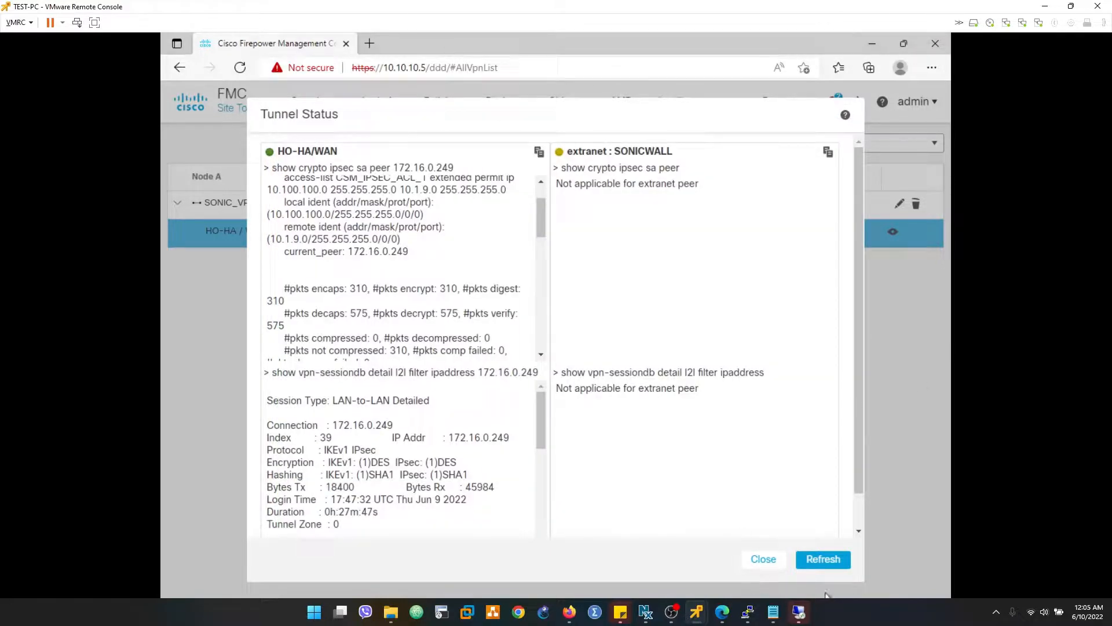
# - Refresh the HO-HA/WAN tunnel status several times to check the packet counters with both pings stopped
pyautogui.click(834, 562)
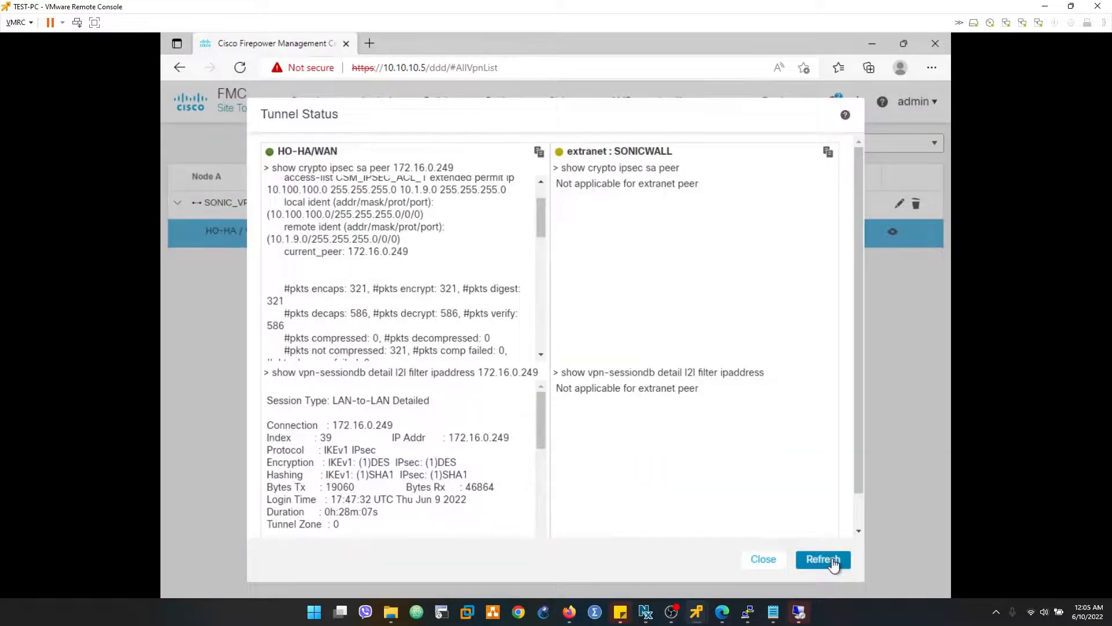
pyautogui.click(833, 562)
pyautogui.click(833, 561)
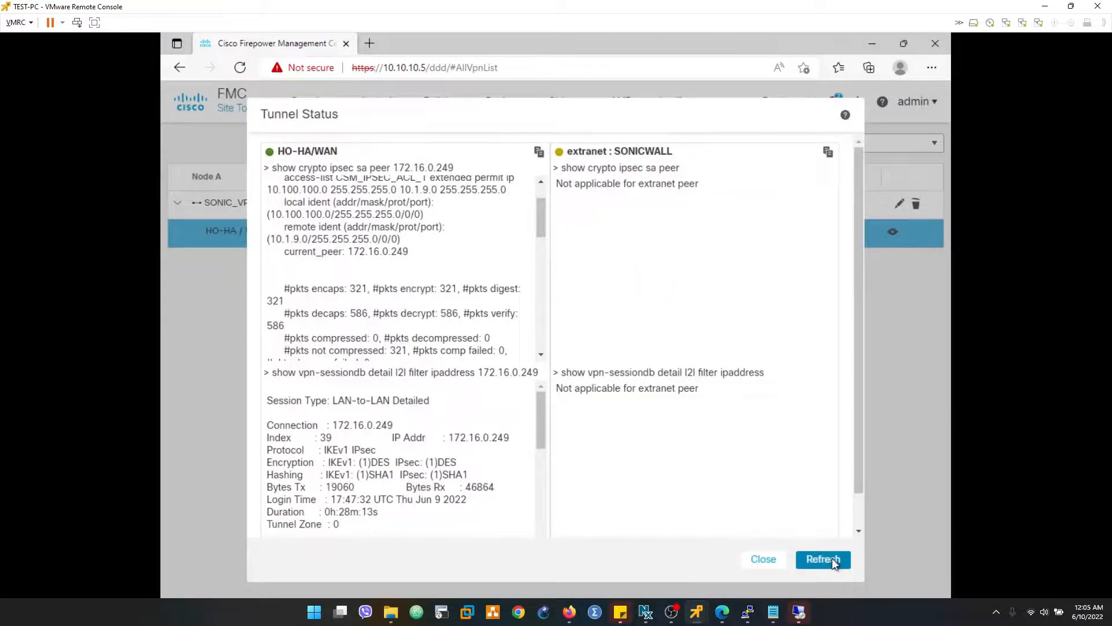
pyautogui.click(832, 557)
# - Compare the pkts encaps and pkts decaps values in the HO-HA/WAN tunnel status by highlighting each counter
pyautogui.moveTo(301, 286); pyautogui.dragTo(369, 288)
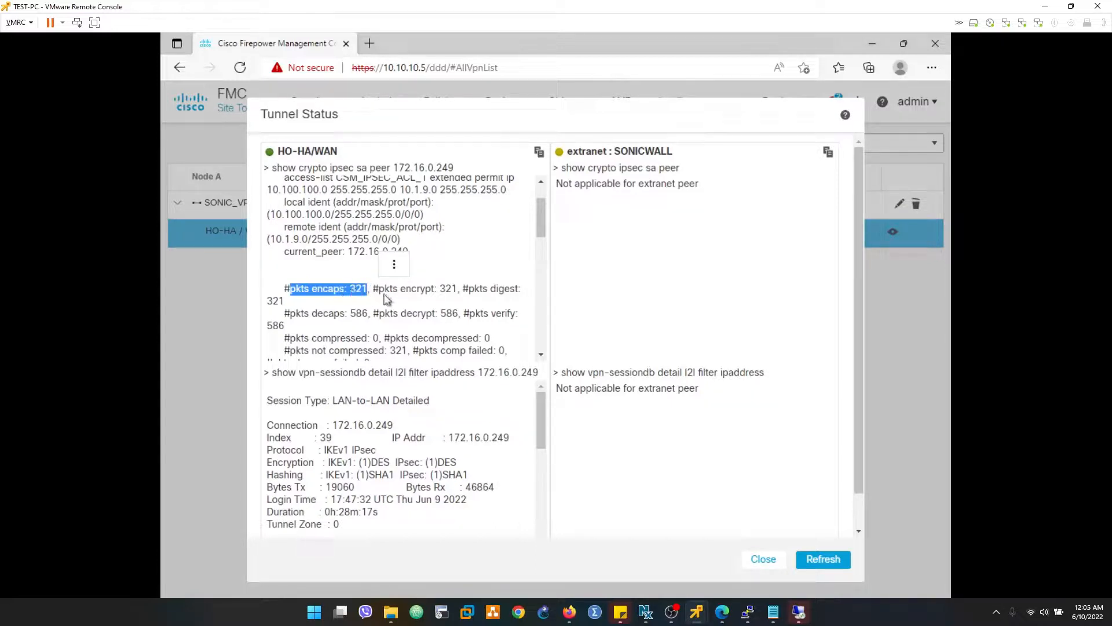
pyautogui.moveTo(289, 314); pyautogui.dragTo(351, 314)
pyautogui.click(352, 314)
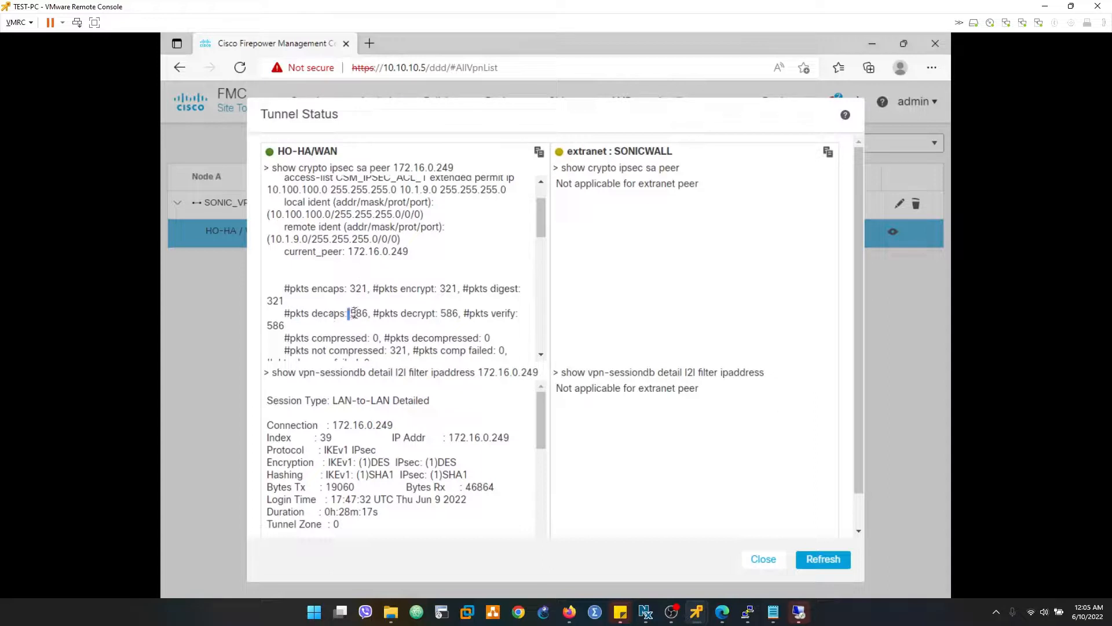
pyautogui.moveTo(355, 313); pyautogui.dragTo(363, 314)
pyautogui.click(349, 286)
pyautogui.moveTo(350, 286); pyautogui.dragTo(370, 288)
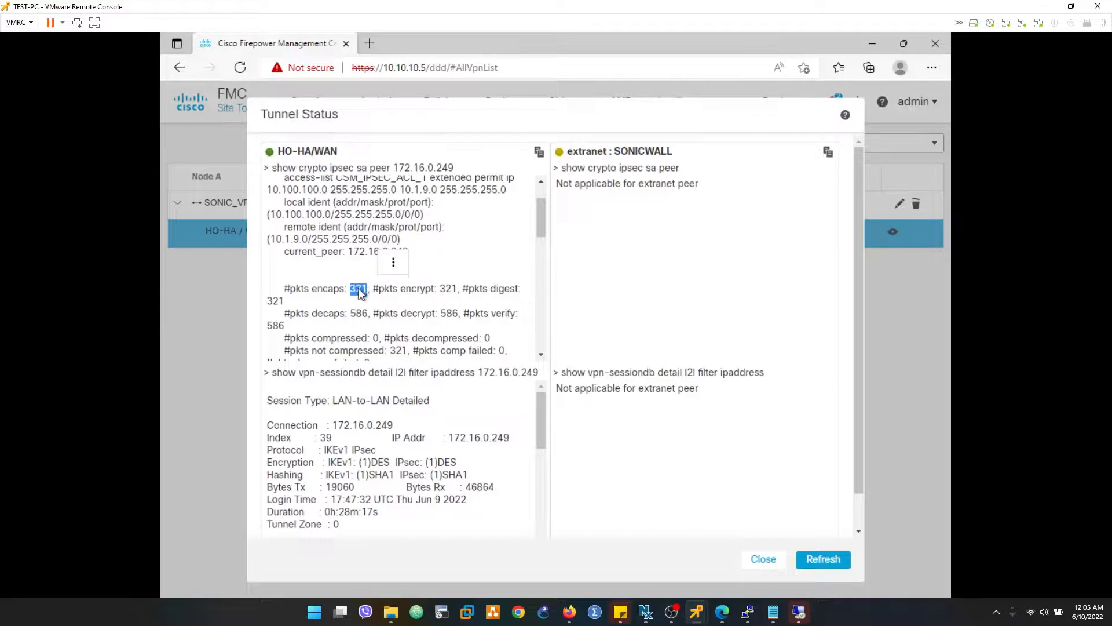
pyautogui.click(356, 313)
pyautogui.moveTo(352, 315); pyautogui.dragTo(371, 314)
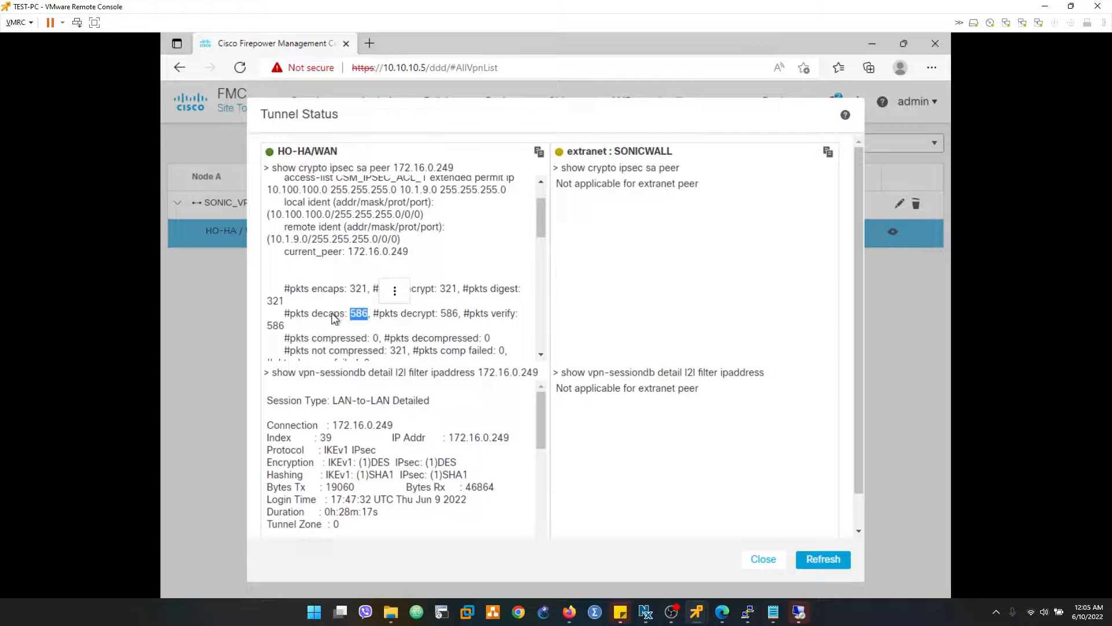
pyautogui.click(431, 404)
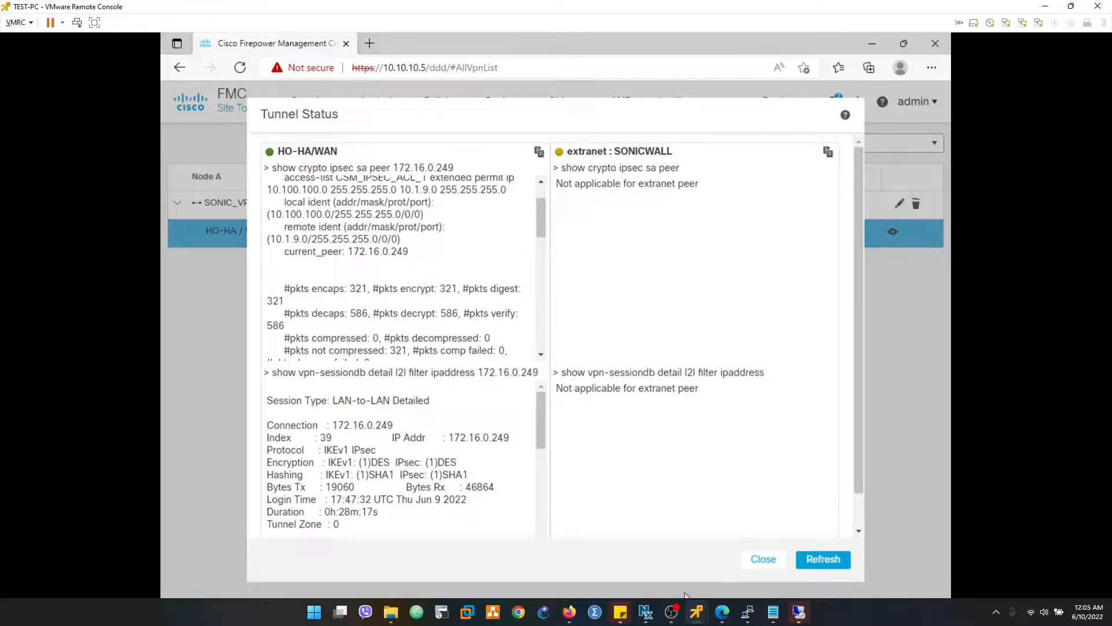
# - Refresh the tunnel status once more, bring up Command Prompt on TEST-PC and restart the continuous ping to 10.1.9.100
pyautogui.click(811, 561)
pyautogui.press('super')
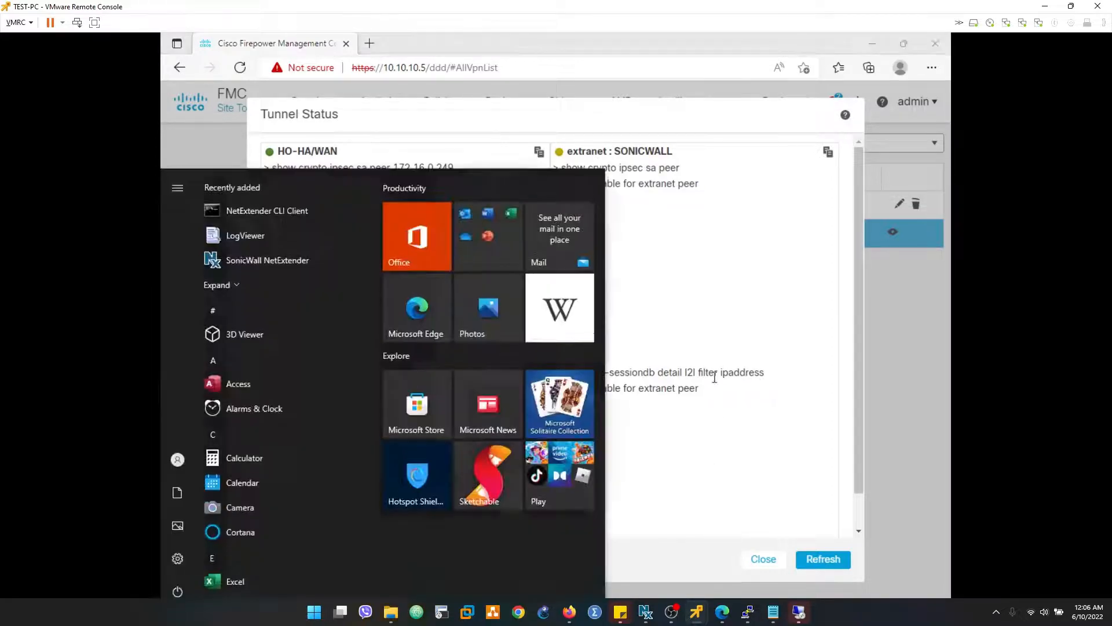
pyautogui.press('super')
pyautogui.press('super')
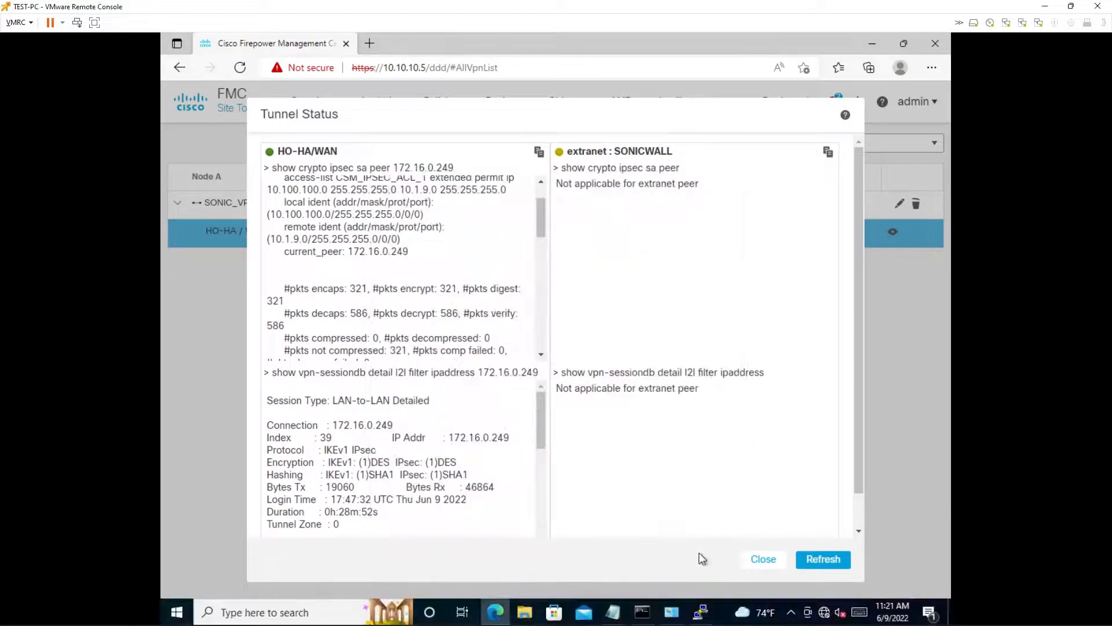
pyautogui.click(642, 611)
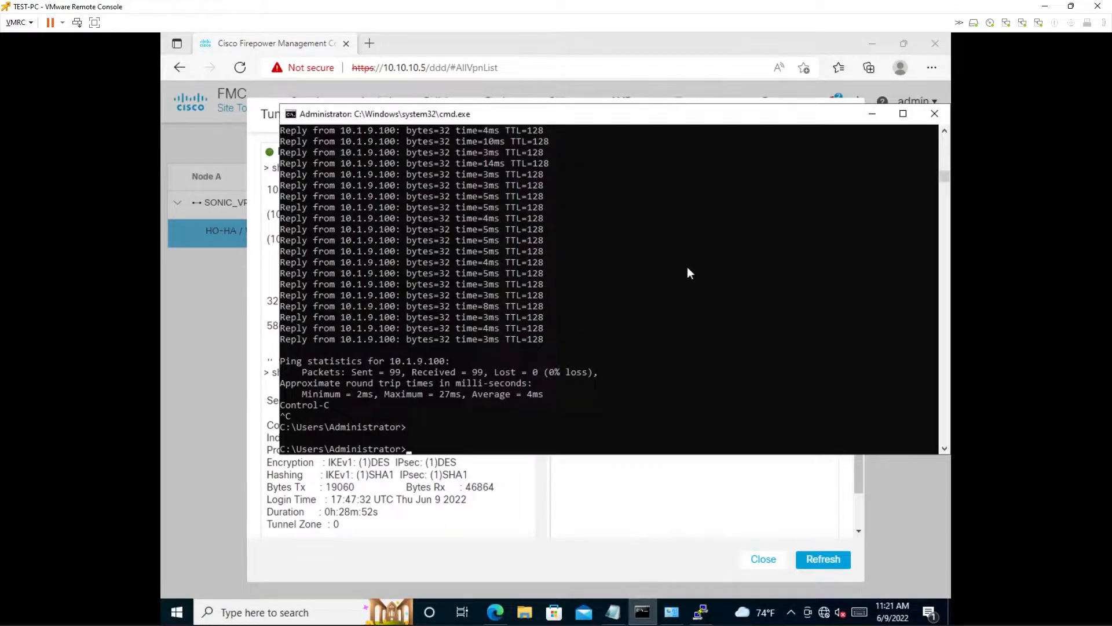
pyautogui.press('Up')
pyautogui.press('Return')
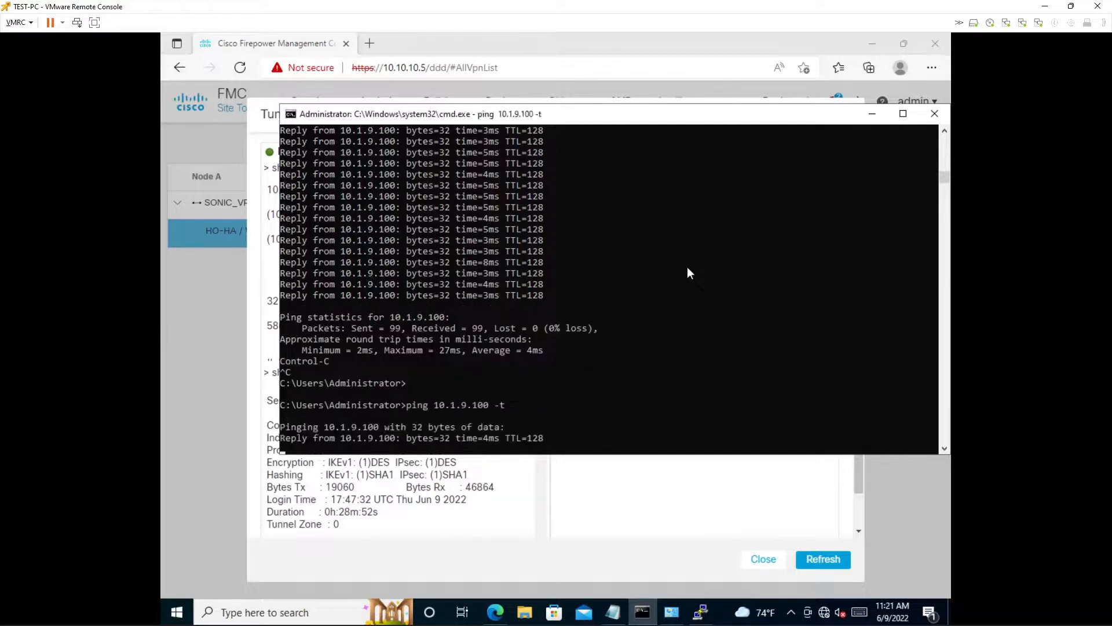
# - Return to the HO-HA/WAN tunnel status in FMC and refresh it twice while the ping to 10.1.9.100 runs
pyautogui.click(745, 510)
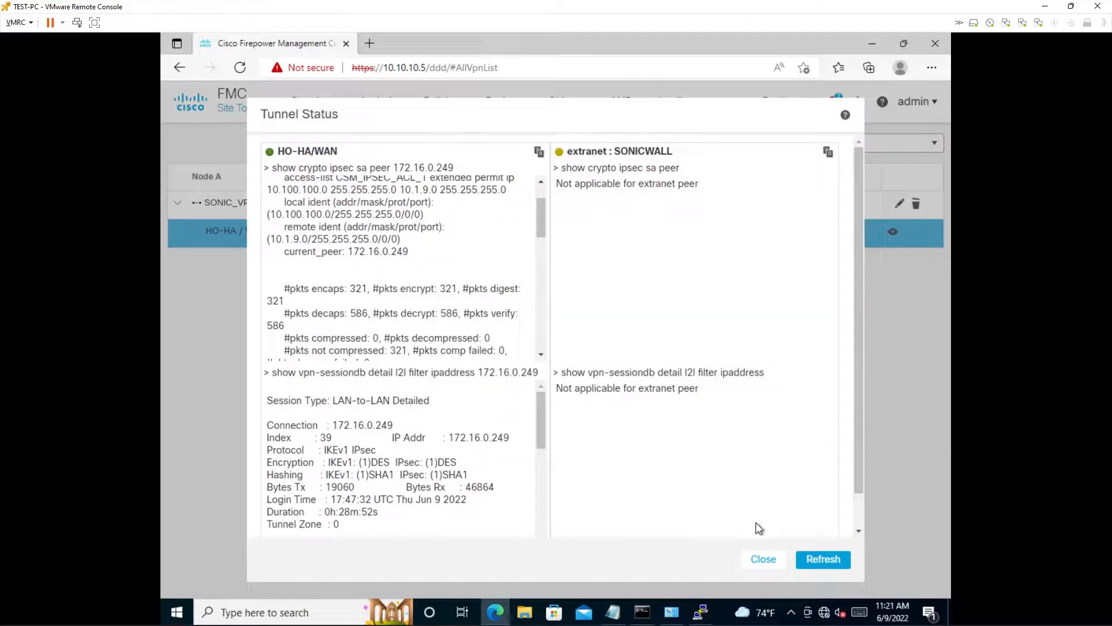
pyautogui.click(813, 559)
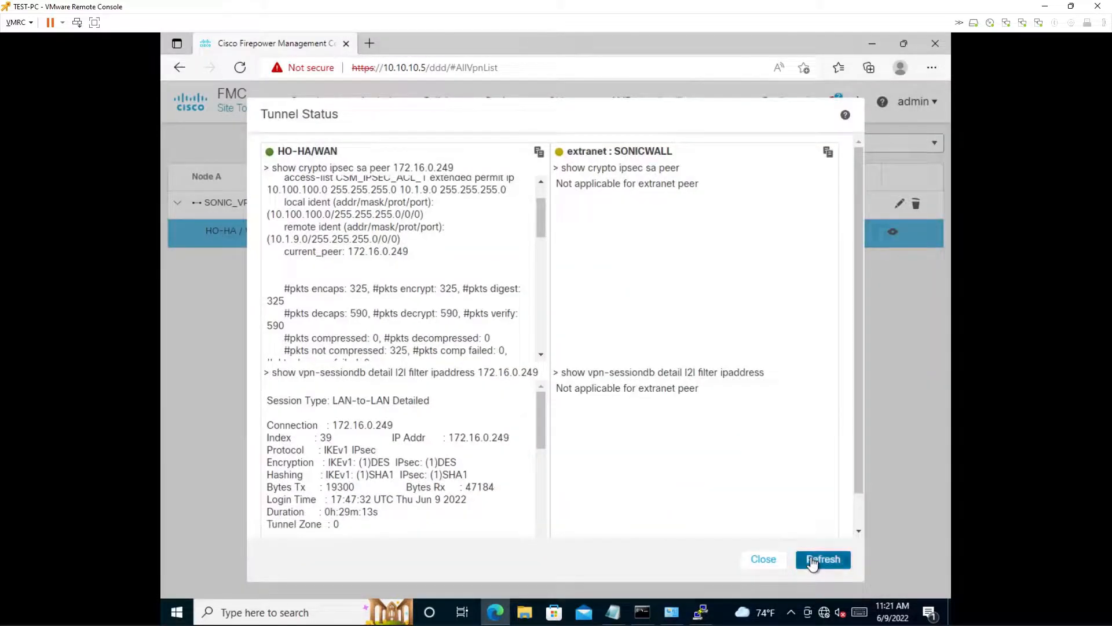
pyautogui.click(812, 558)
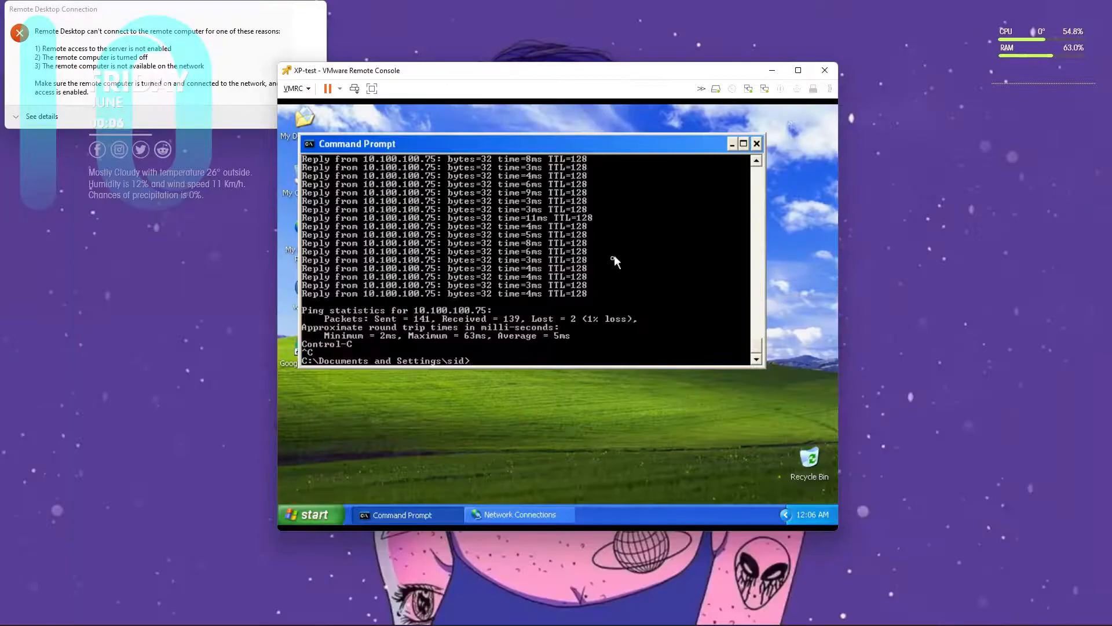
# - On the XP-test console, restart the continuous ping to 10.100.100.75 and bring up the open console windows for switching
pyautogui.press('Return')
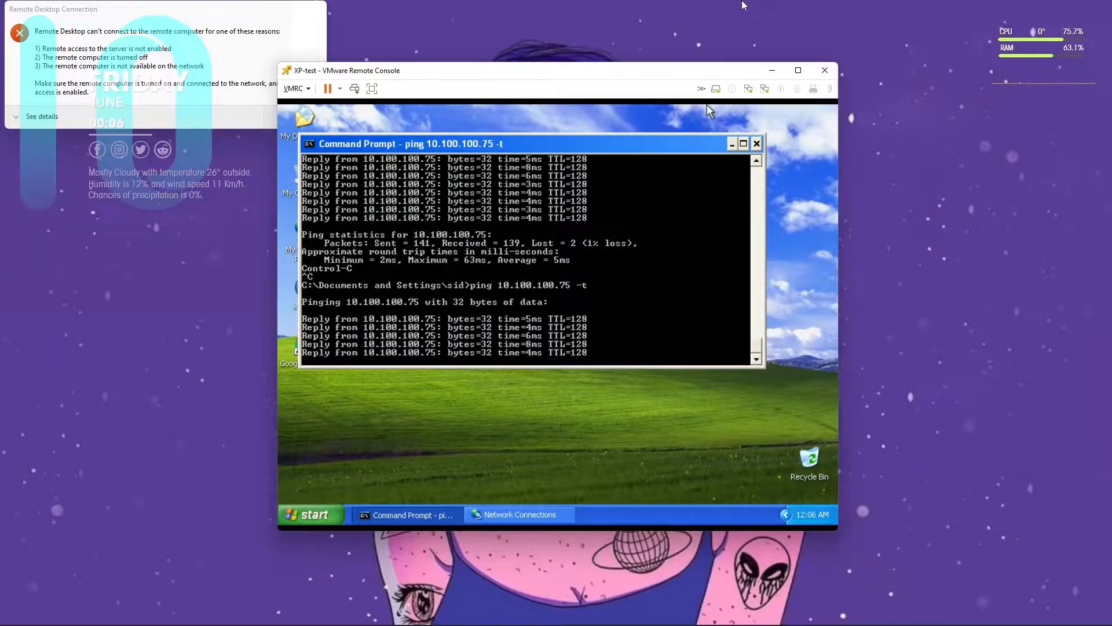
pyautogui.moveTo(798, 617)
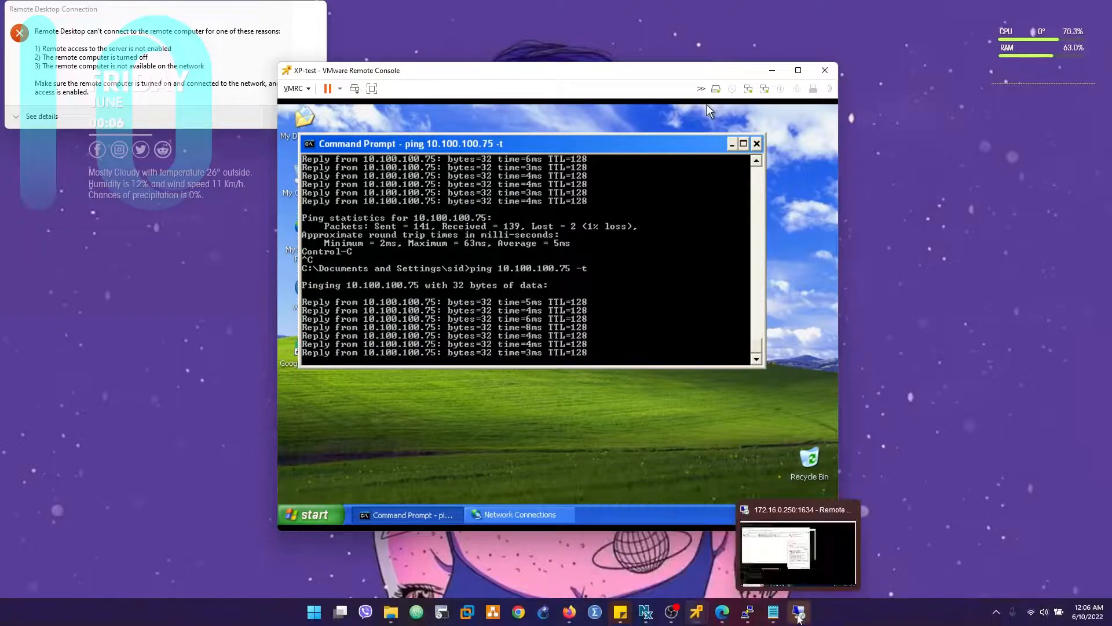
pyautogui.moveTo(721, 617)
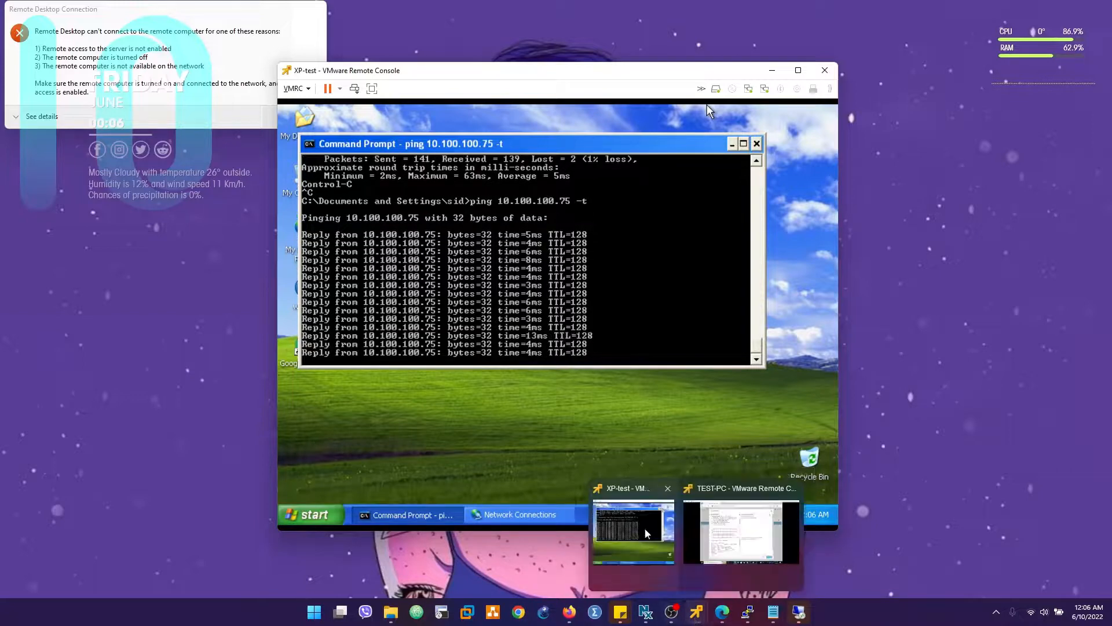
# - Return to the TEST-PC console, refresh the HO-HA/WAN tunnel status twice to check the packet counters, and close it
pyautogui.click(729, 536)
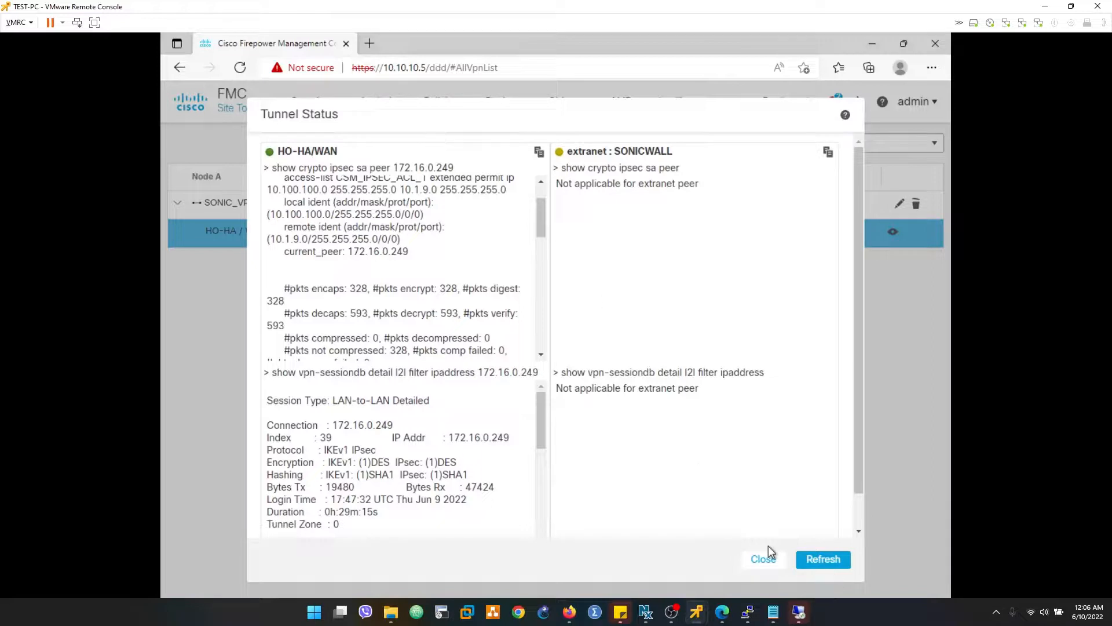
pyautogui.click(840, 564)
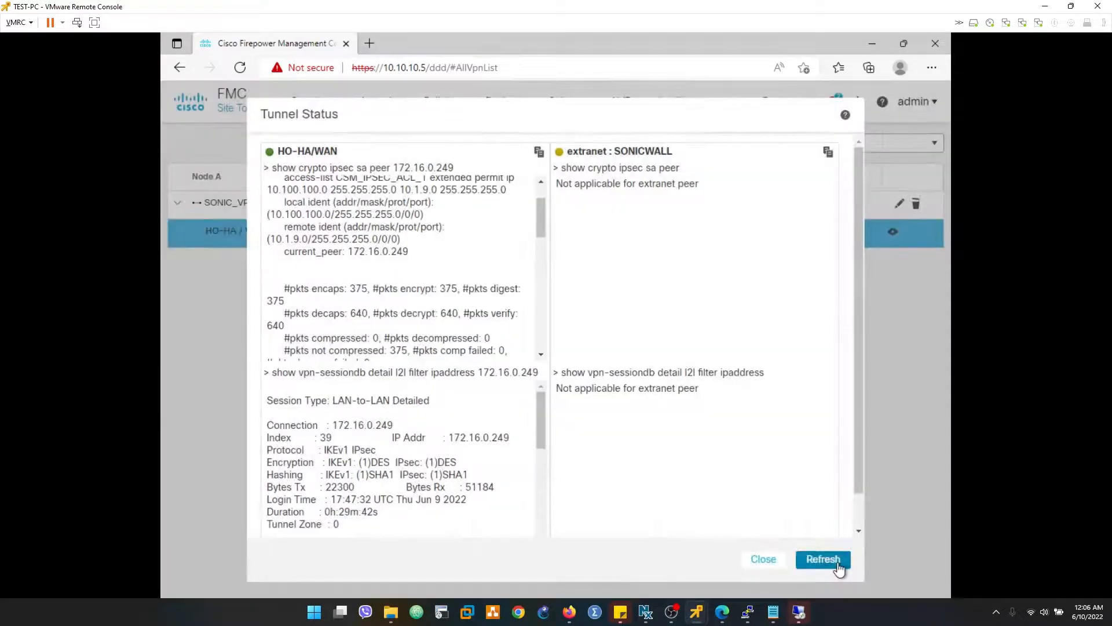
pyautogui.click(838, 565)
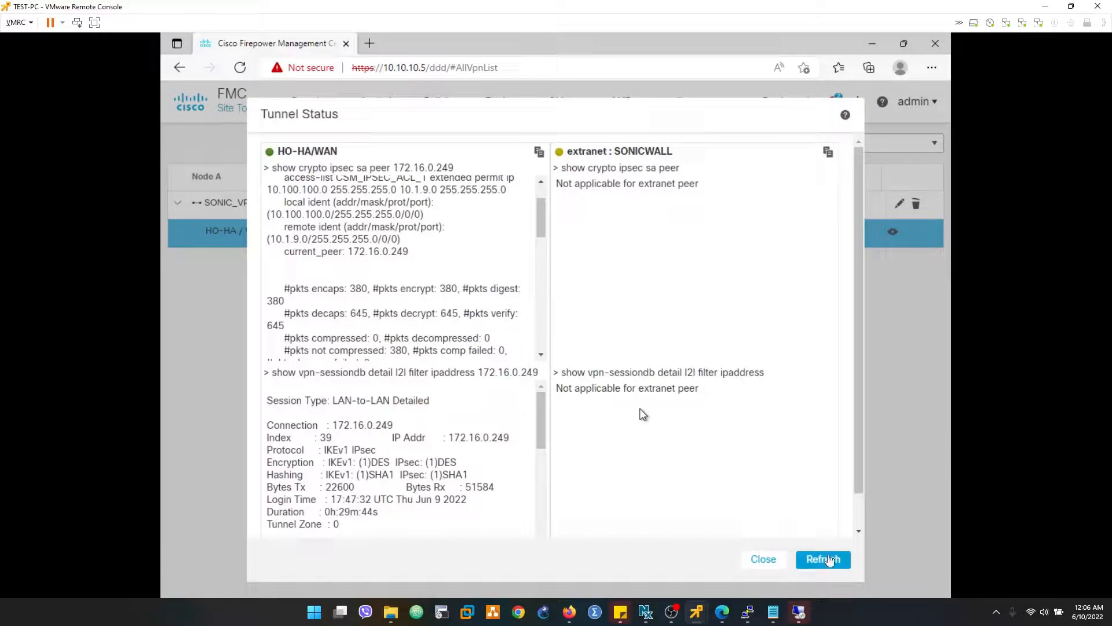
pyautogui.press('super')
pyautogui.press('super')
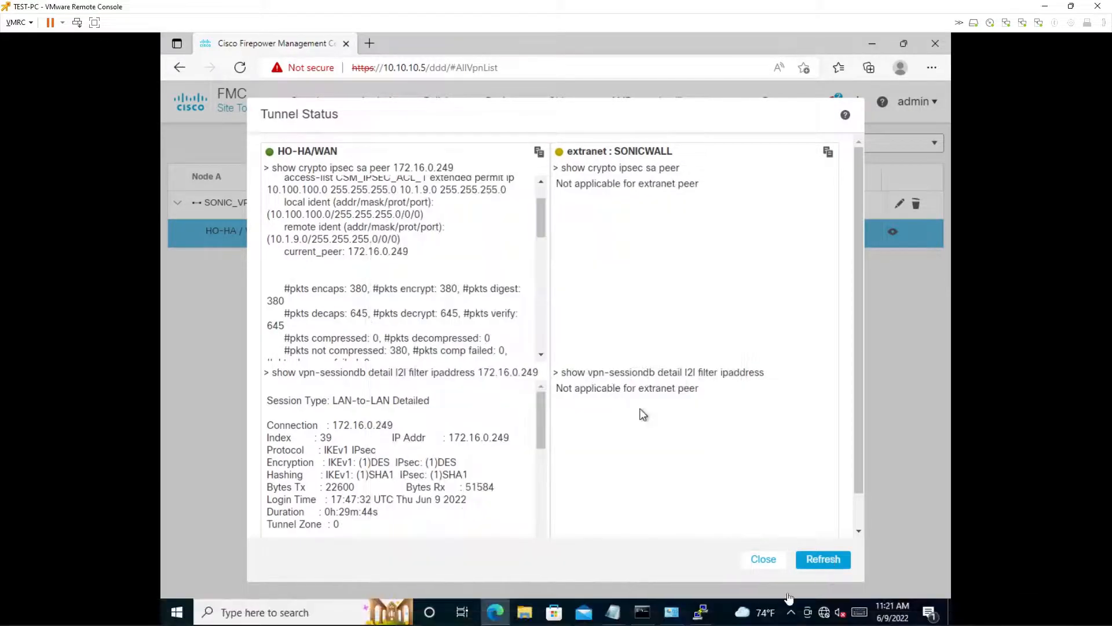
pyautogui.click(754, 560)
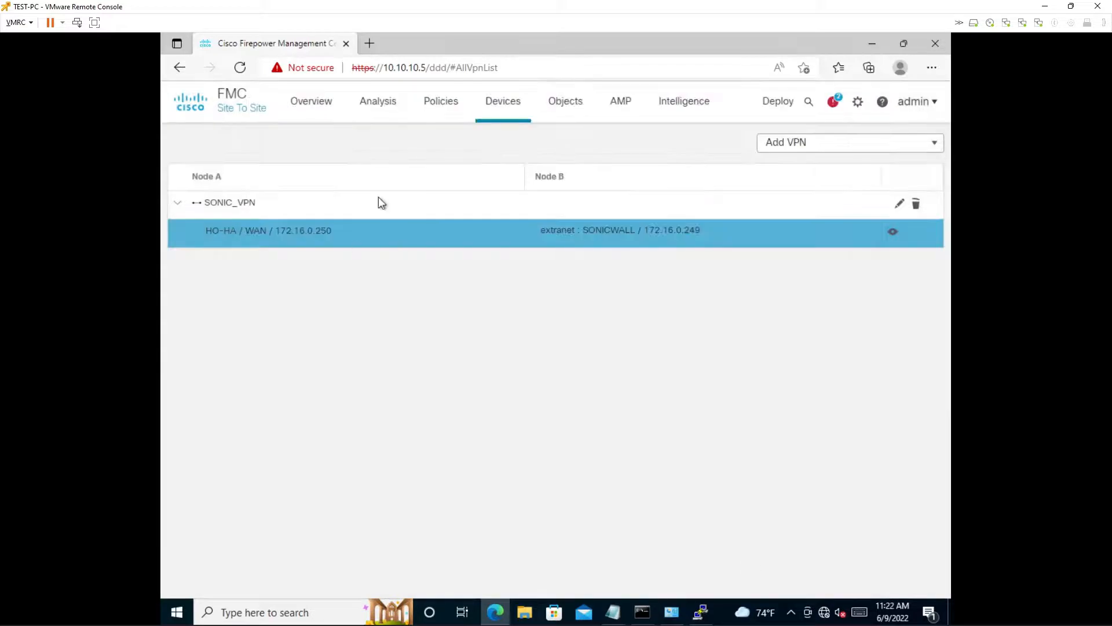
# - Disable the BOTHWAY_POLICY rule in the FTD-POLICY access control policy and save the policy
pyautogui.moveTo(440, 103)
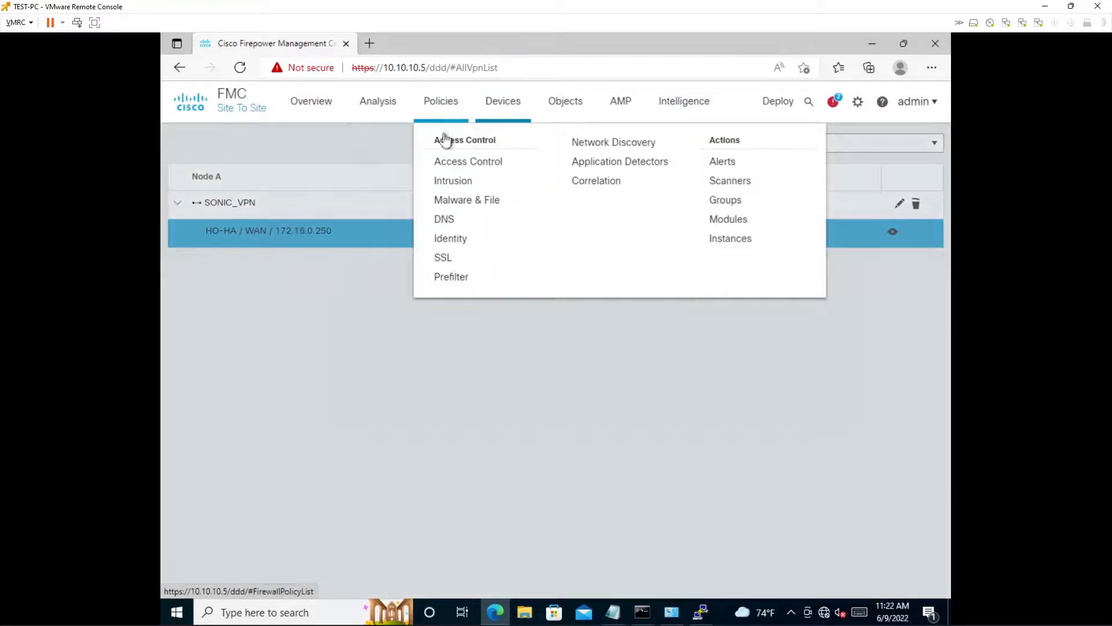
pyautogui.click(449, 162)
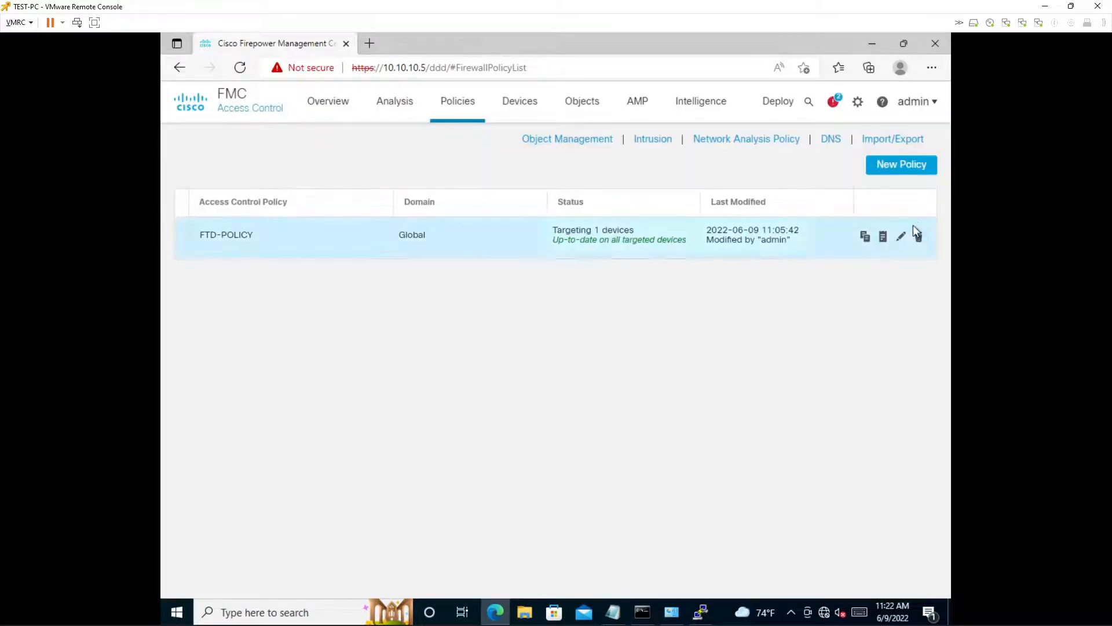
pyautogui.click(901, 236)
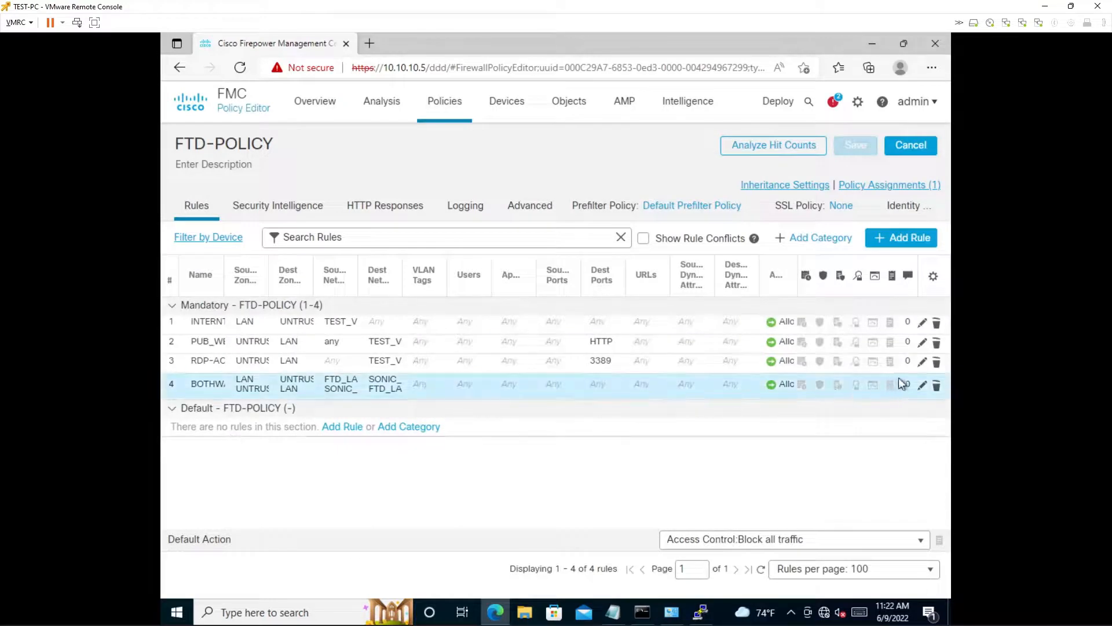
pyautogui.click(921, 389)
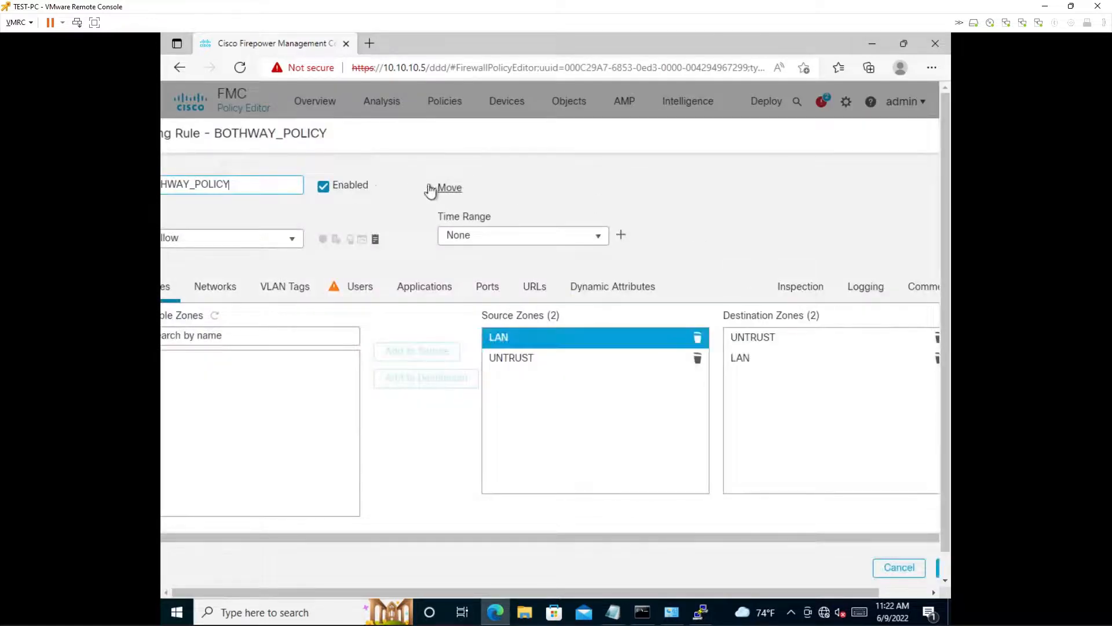
pyautogui.click(323, 186)
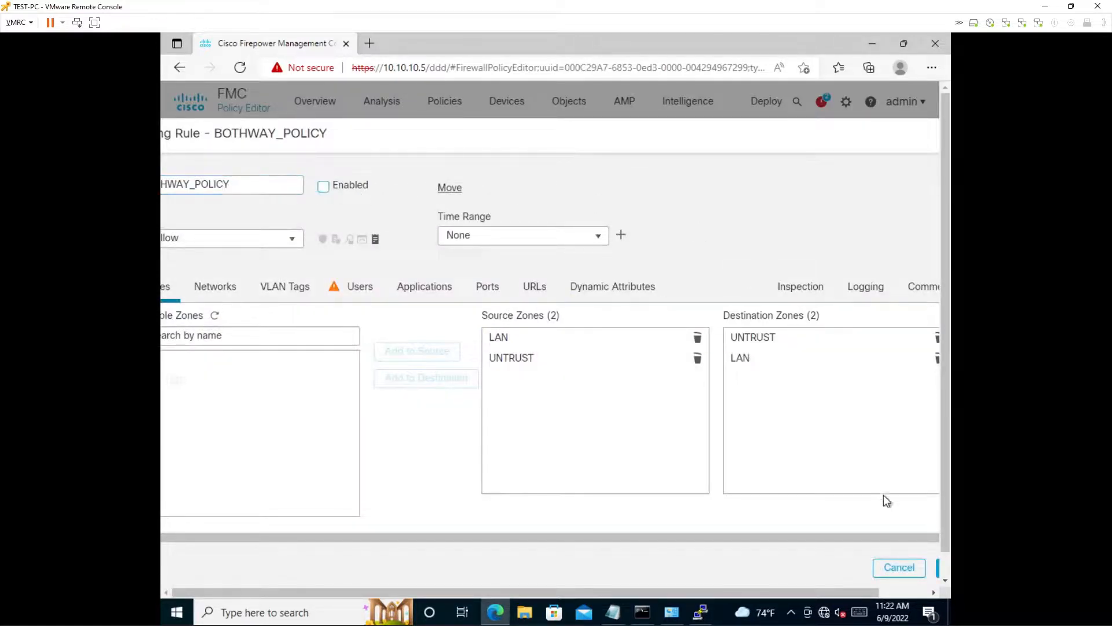
pyautogui.scroll(-1, 939, 571)
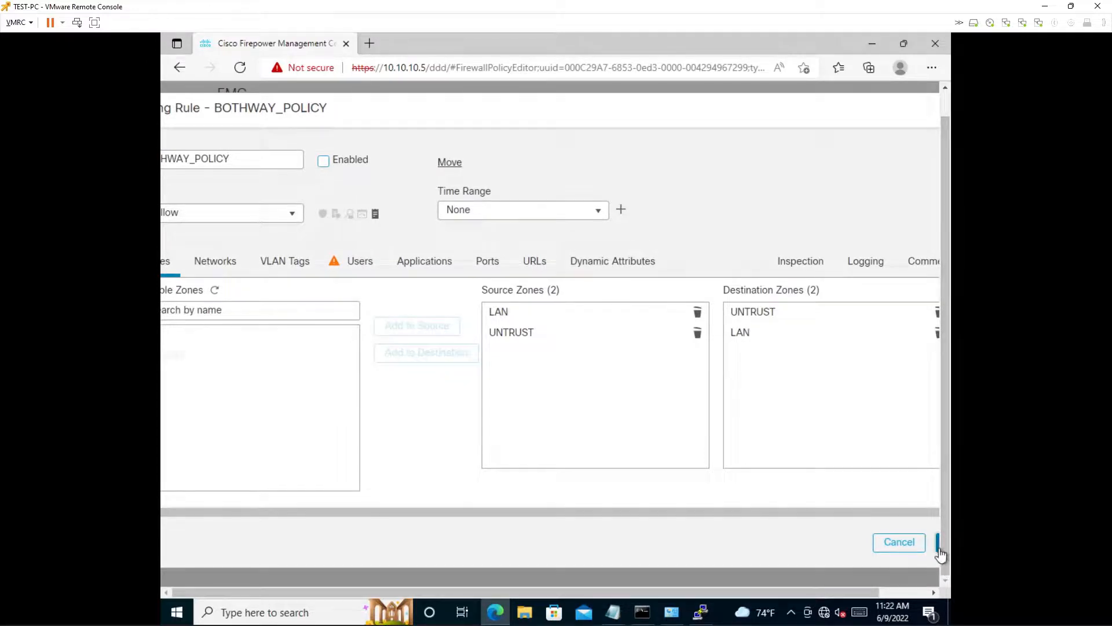
pyautogui.click(938, 548)
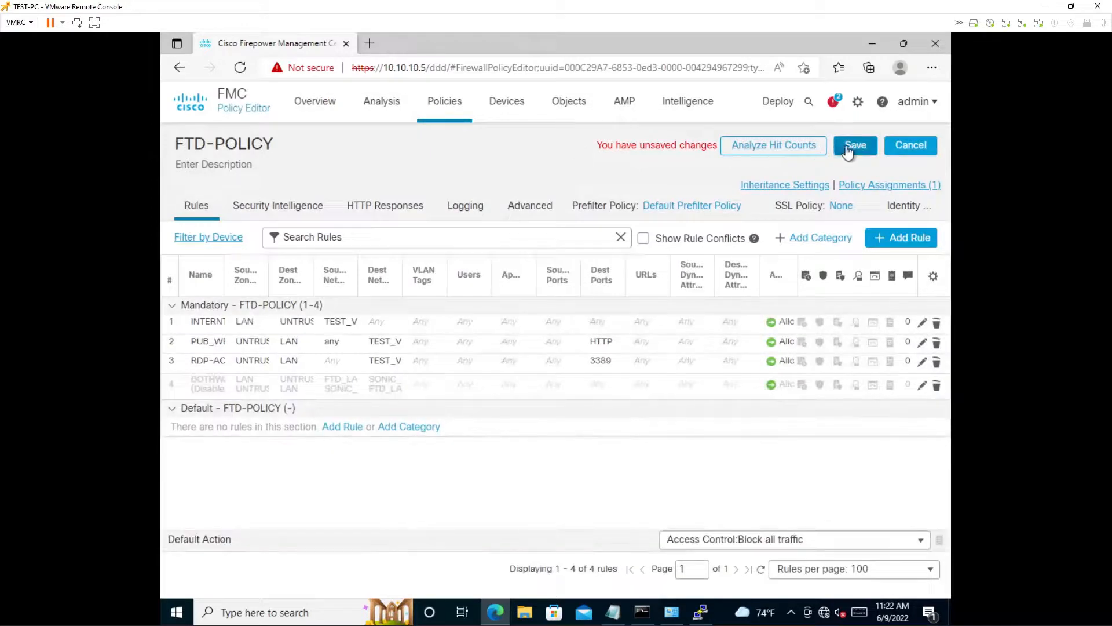
pyautogui.click(847, 149)
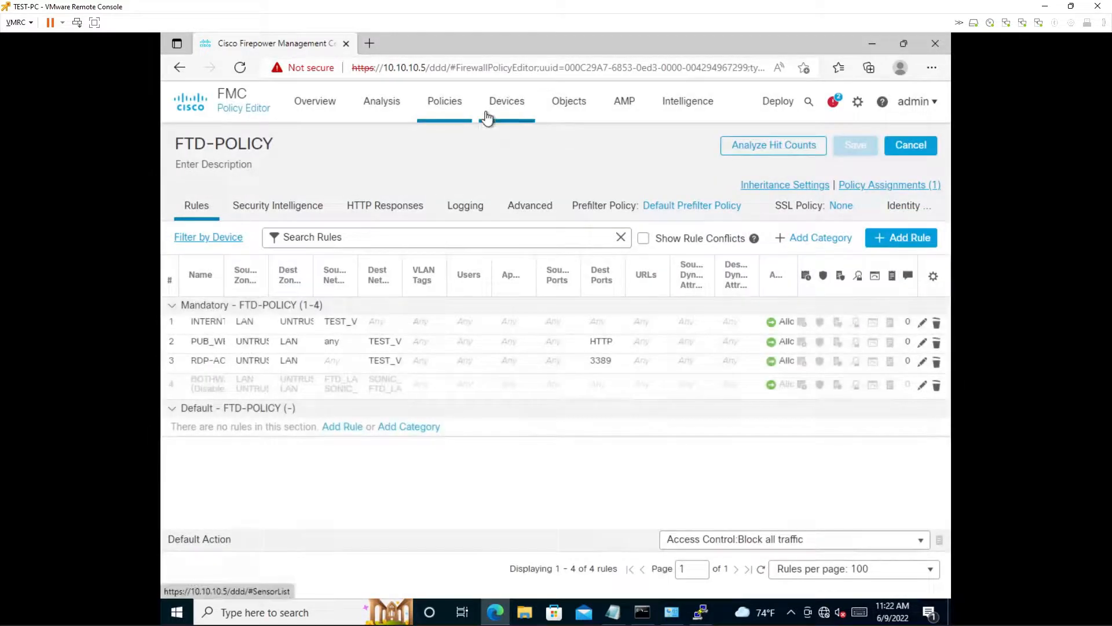
# - In the SONIC_VPN site-to-site topology's advanced tunnel settings, enable Bypass Access Control policy for decrypted traffic (sysopt permit-vpn) and save
pyautogui.moveTo(486, 117)
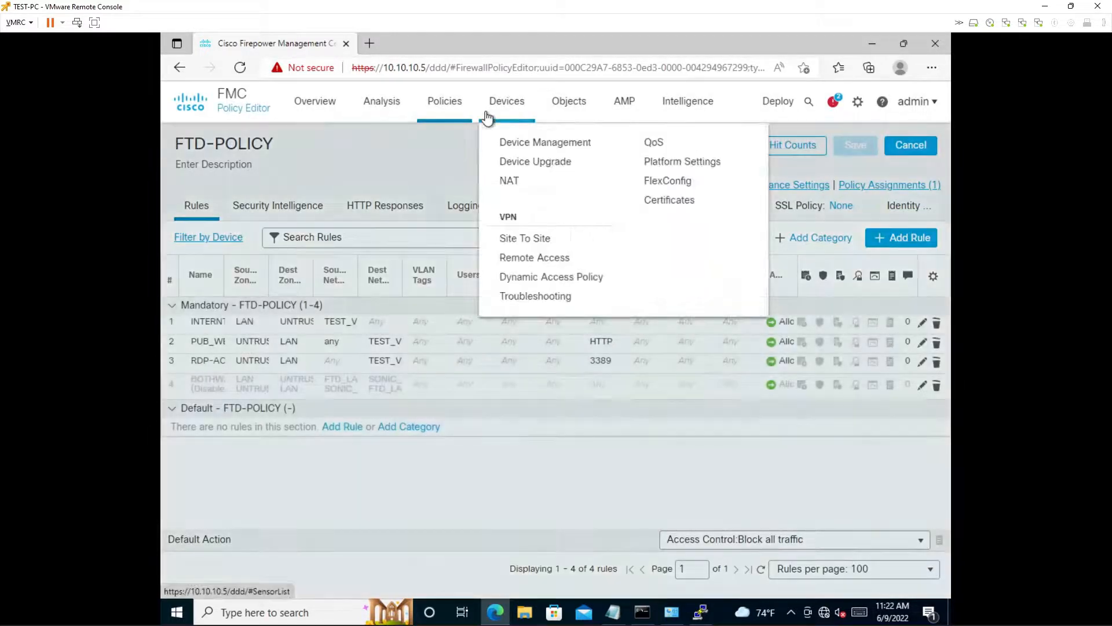
pyautogui.click(504, 238)
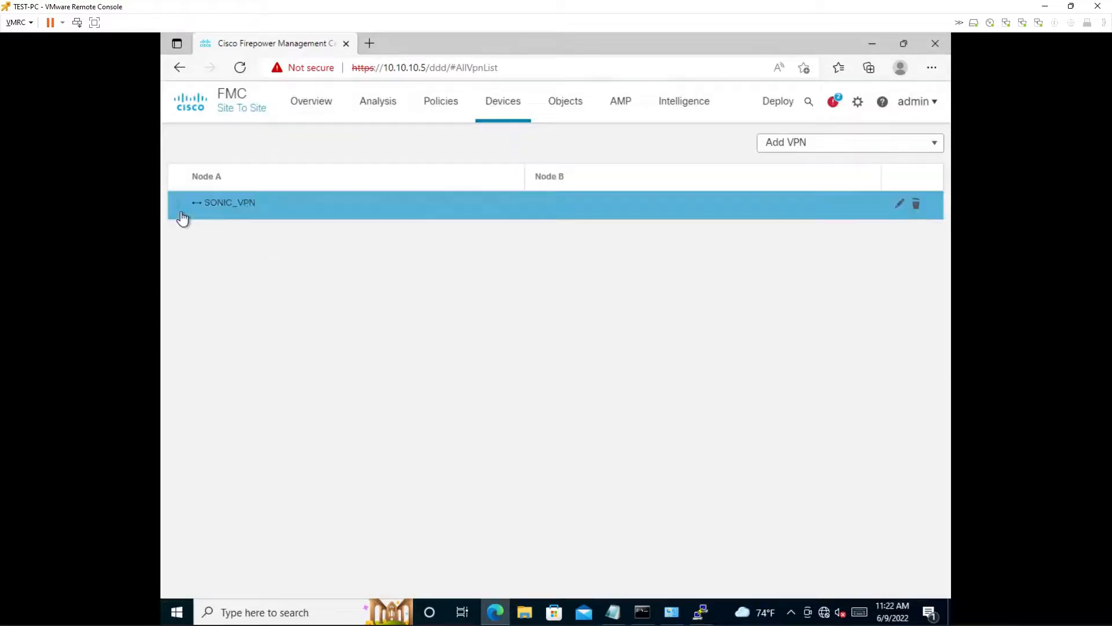
pyautogui.click(215, 213)
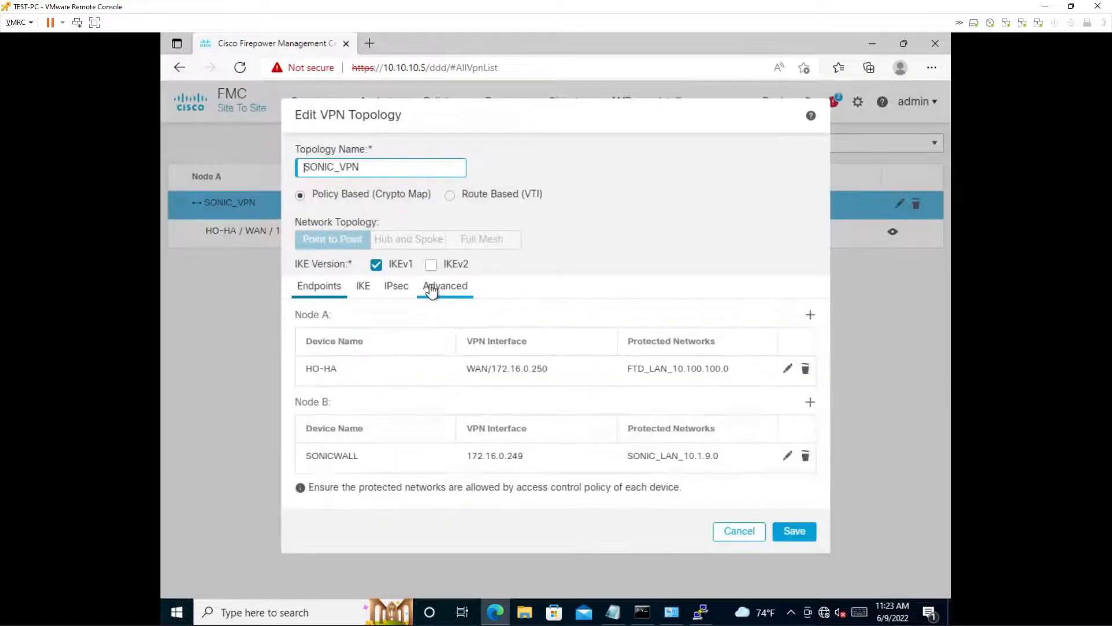
pyautogui.click(429, 285)
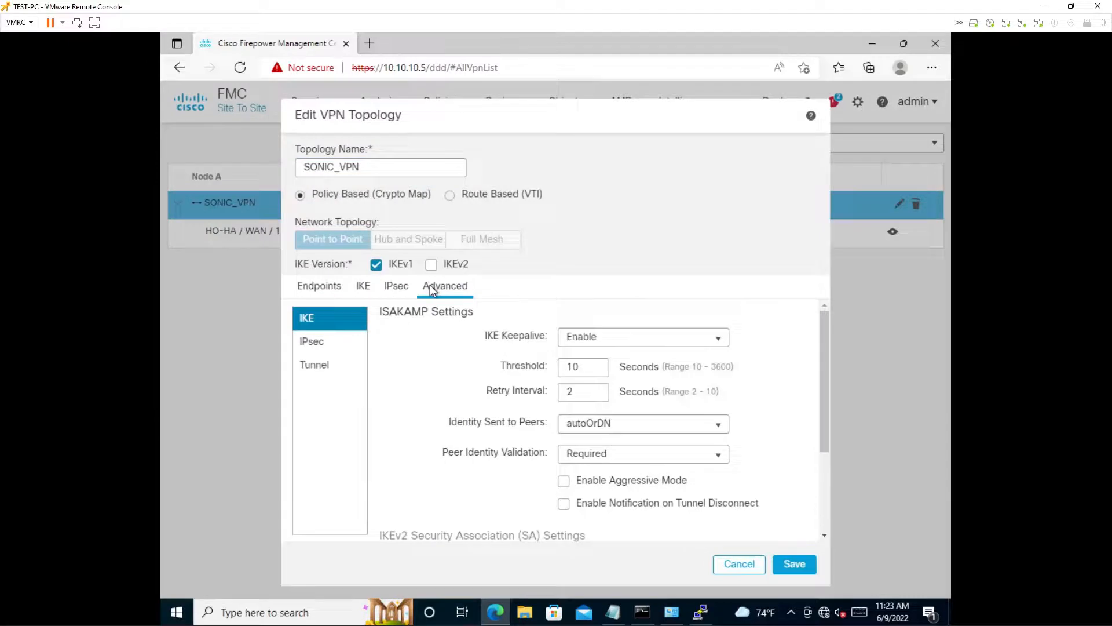
pyautogui.click(315, 364)
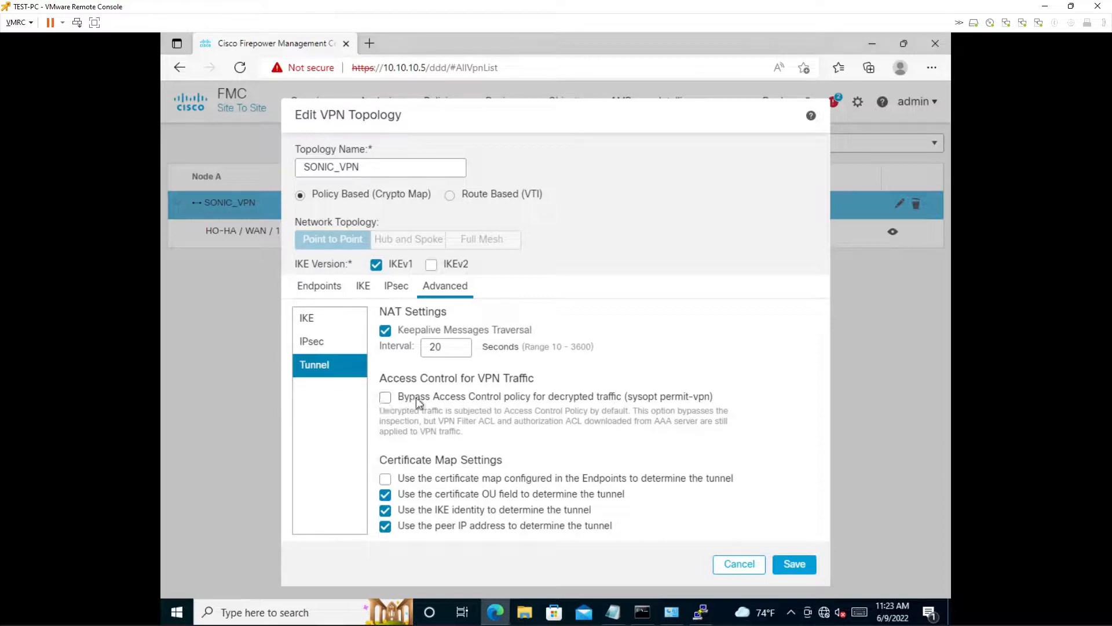
pyautogui.click(384, 397)
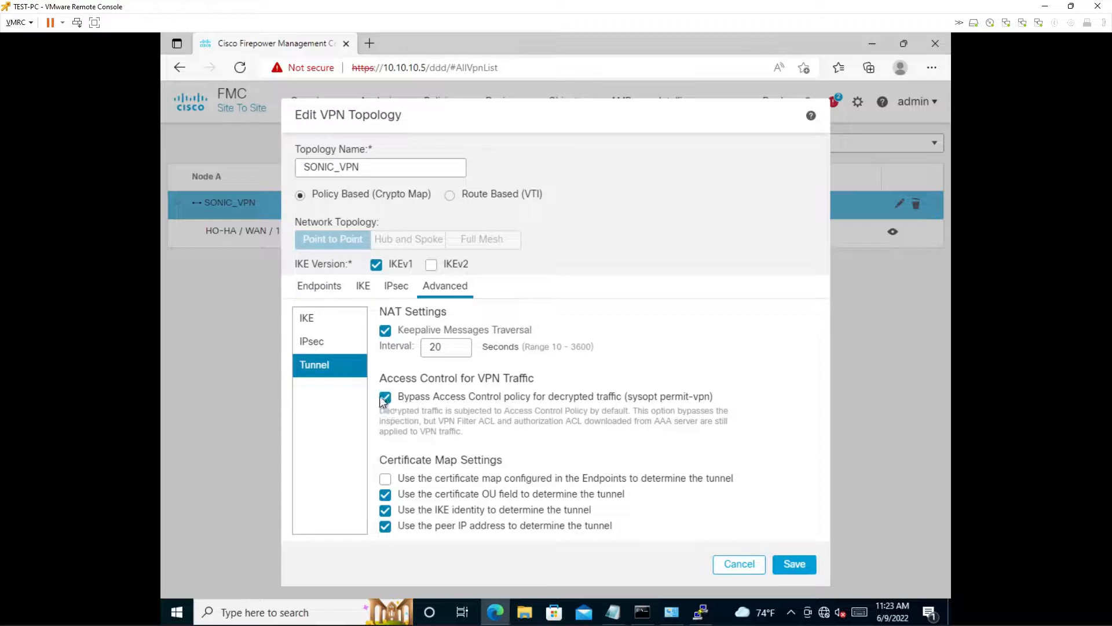
pyautogui.click(792, 568)
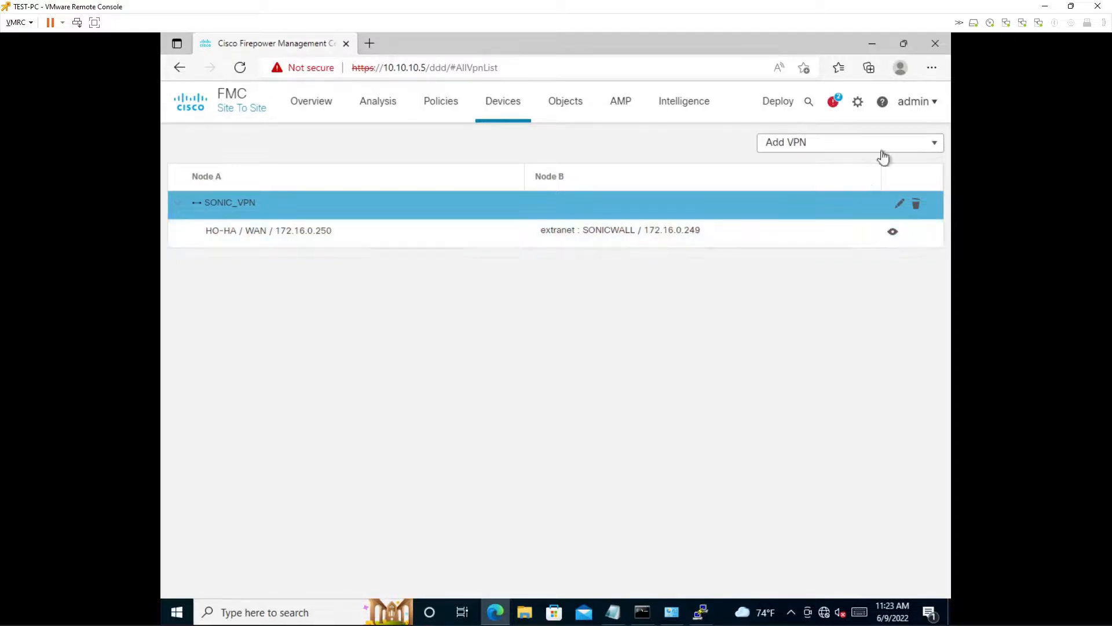
# - Reopen SONIC_VPN's advanced tunnel settings to check the access control bypass option and save the topology again
pyautogui.moveTo(783, 108)
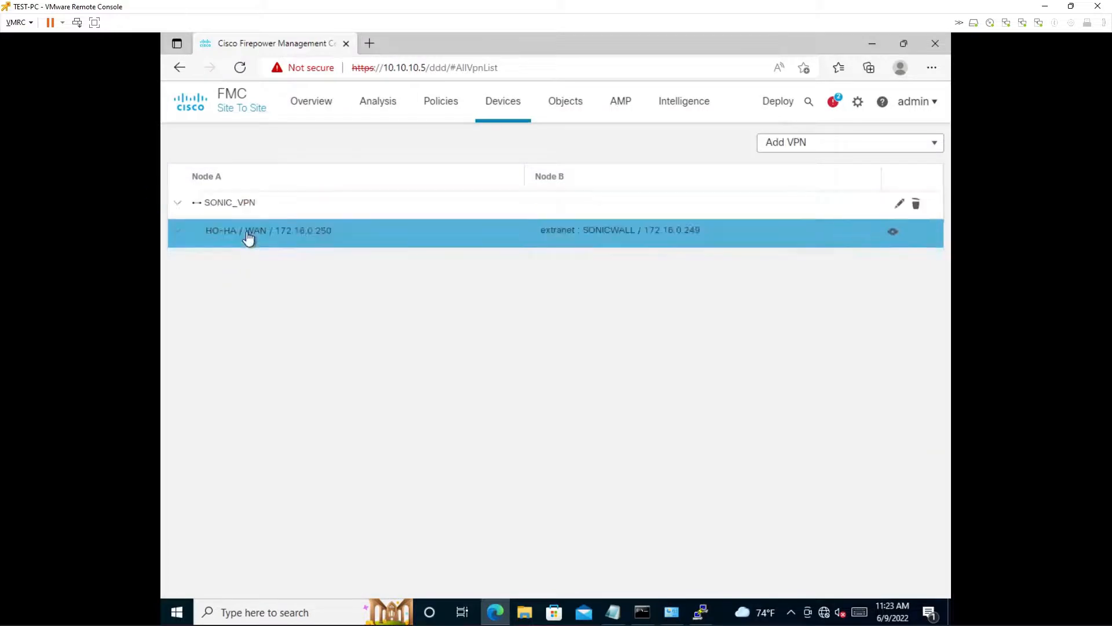
pyautogui.click(238, 206)
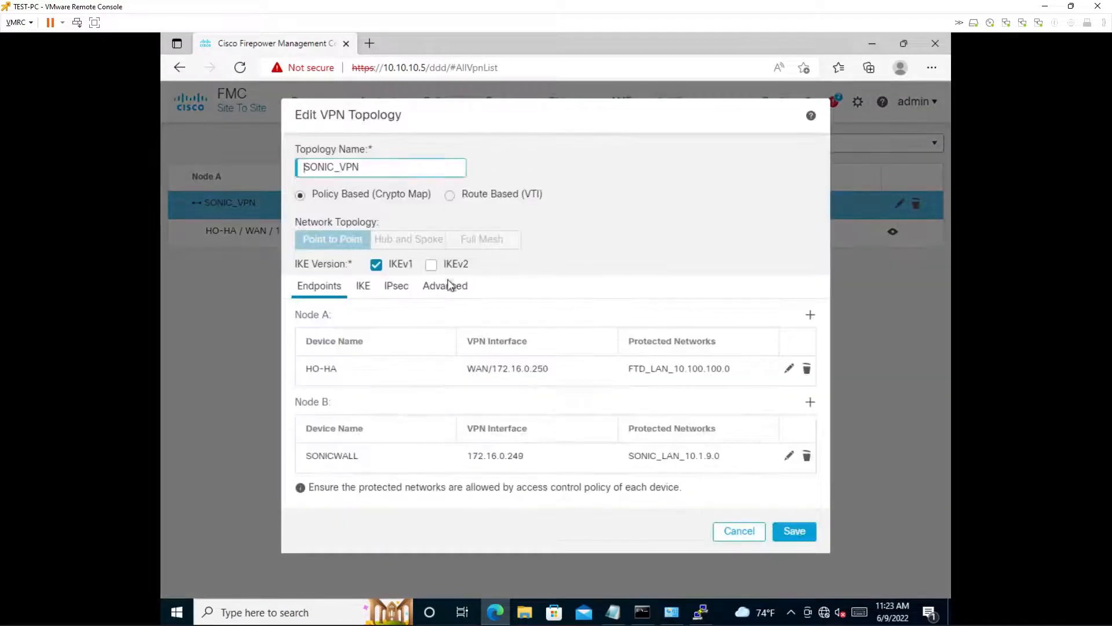
pyautogui.click(444, 297)
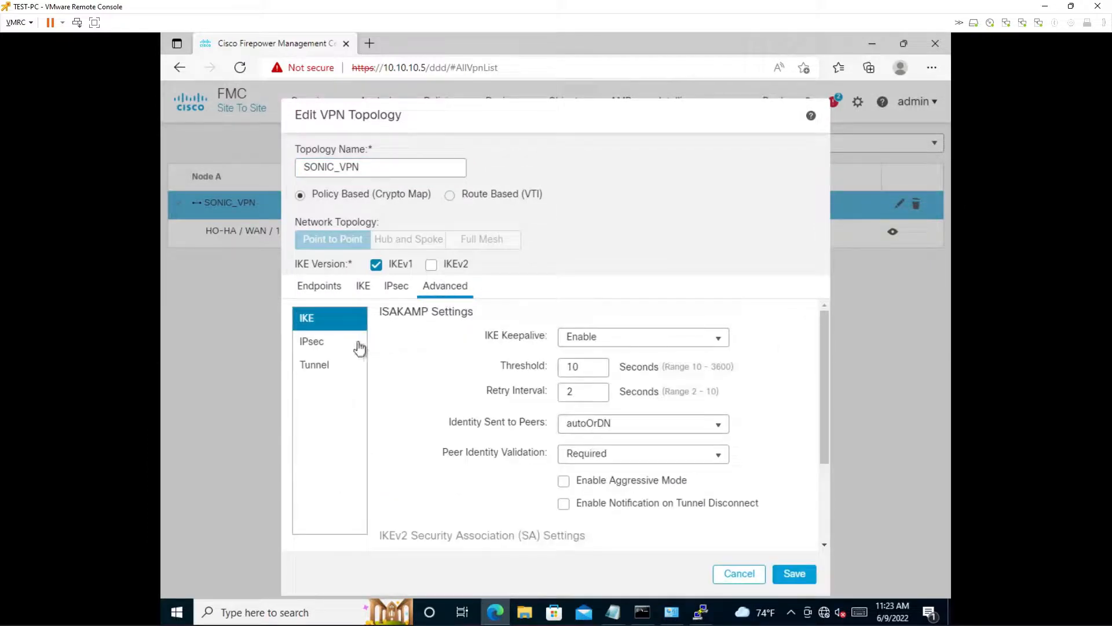
pyautogui.click(338, 364)
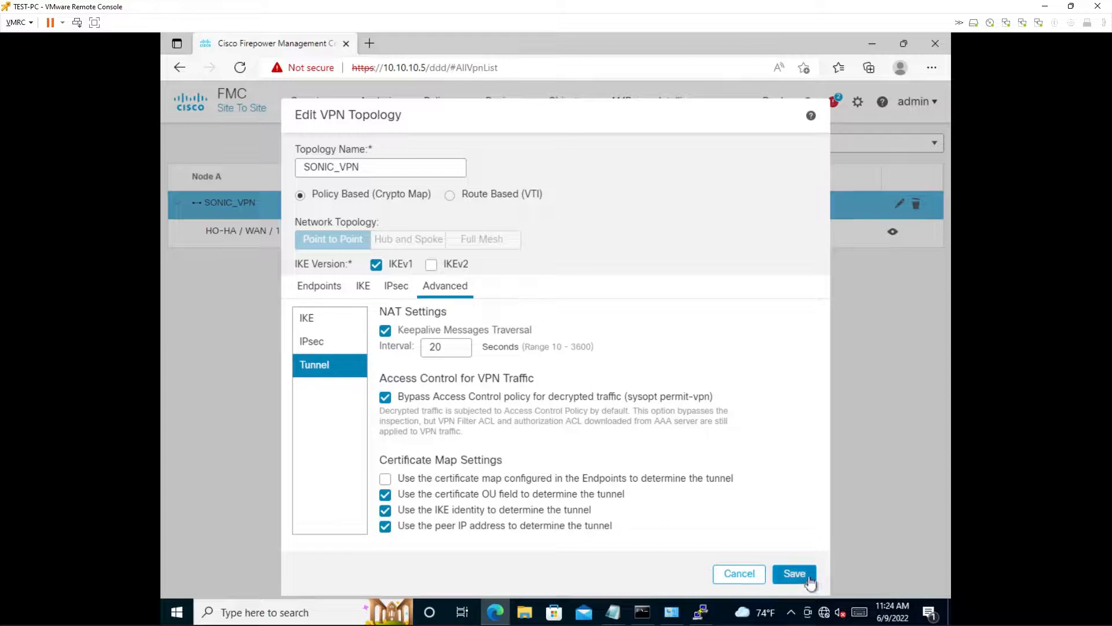
pyautogui.click(781, 578)
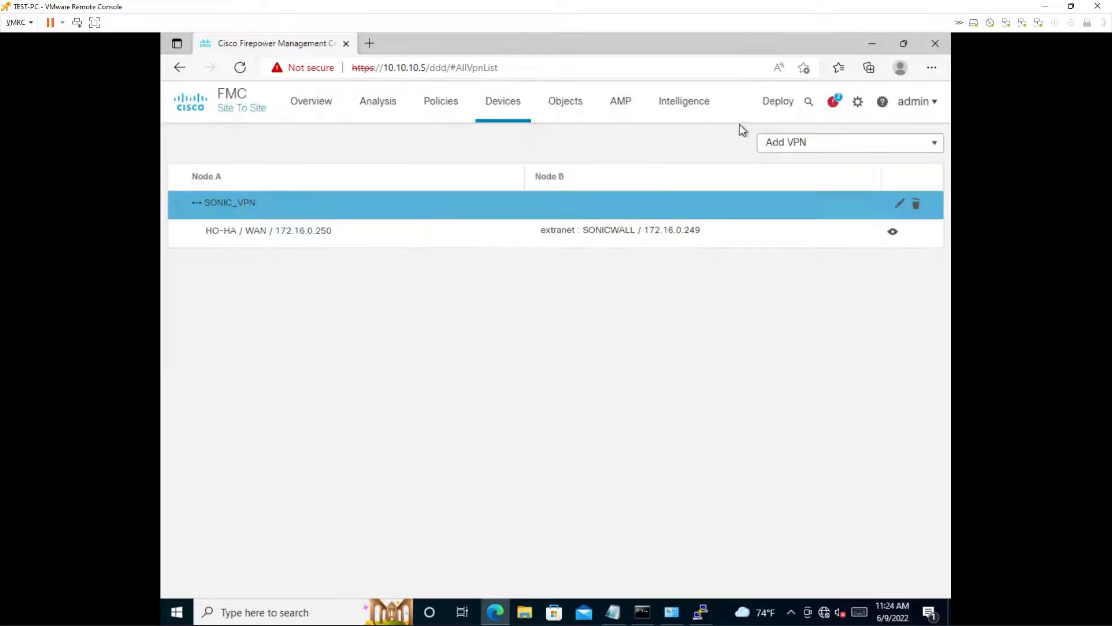
# - Deploy the pending changes to the HO-HA device, proceeding past the validation warnings
pyautogui.moveTo(777, 107)
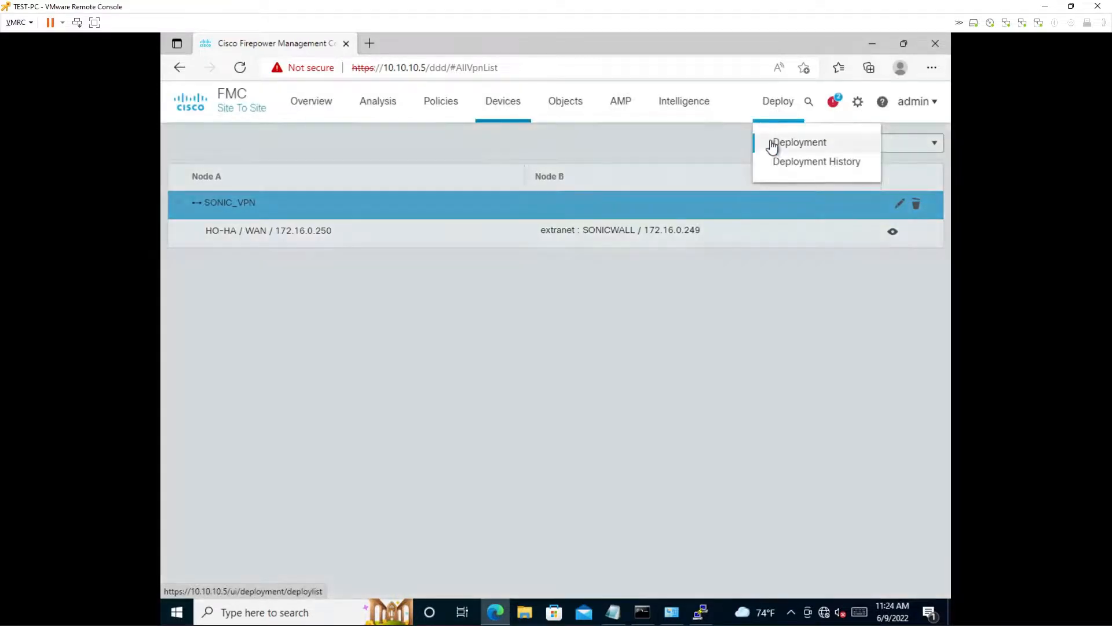
pyautogui.click(772, 145)
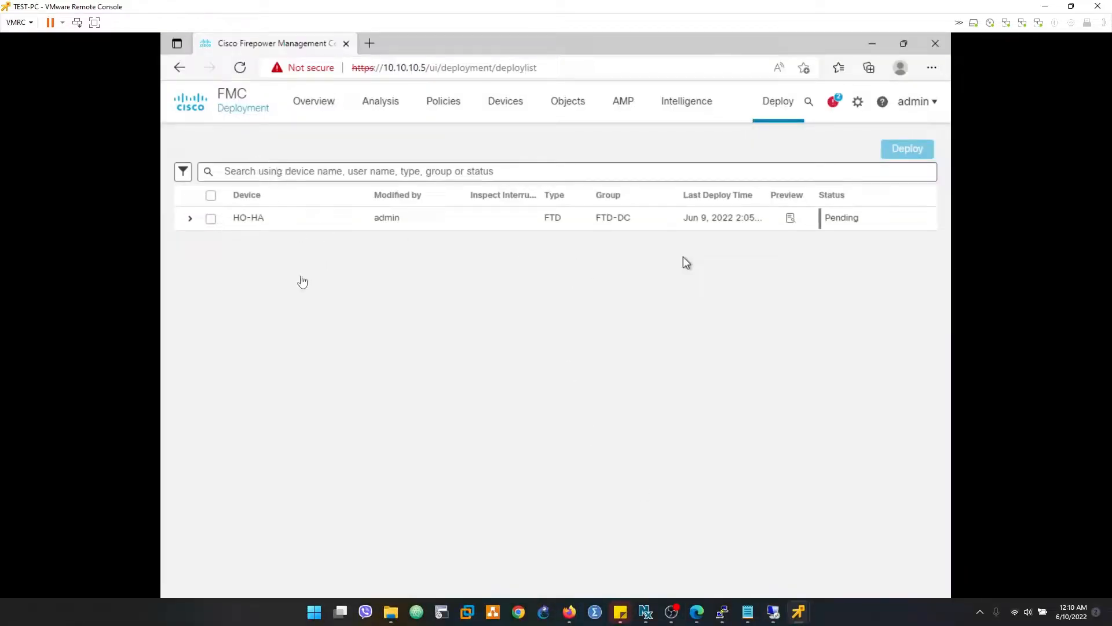
pyautogui.click(210, 198)
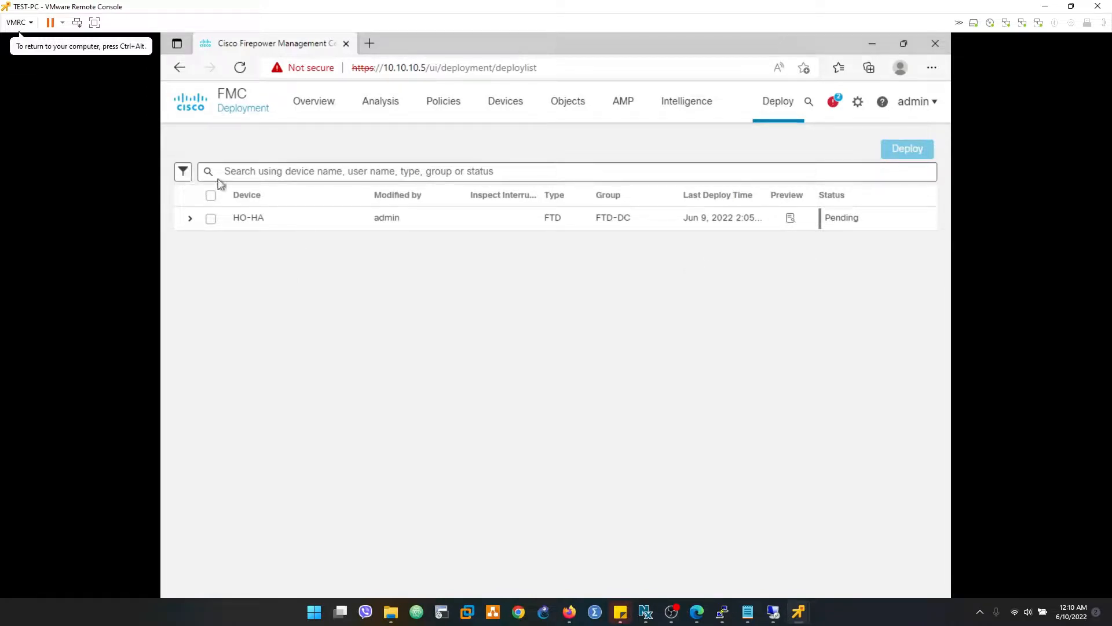
pyautogui.click(212, 197)
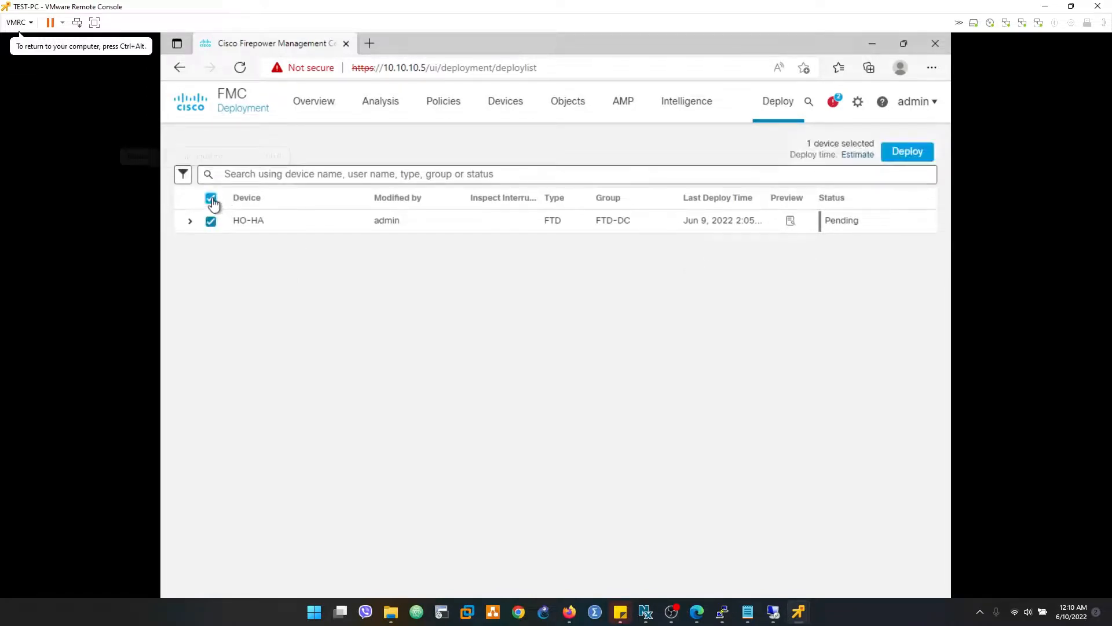
pyautogui.click(908, 151)
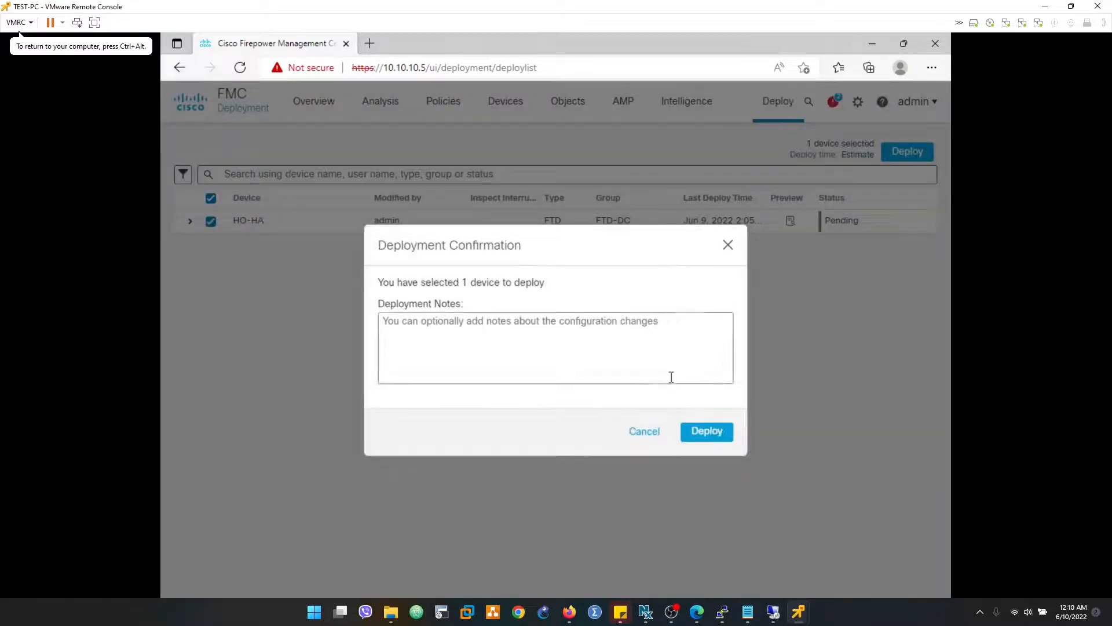
pyautogui.click(703, 431)
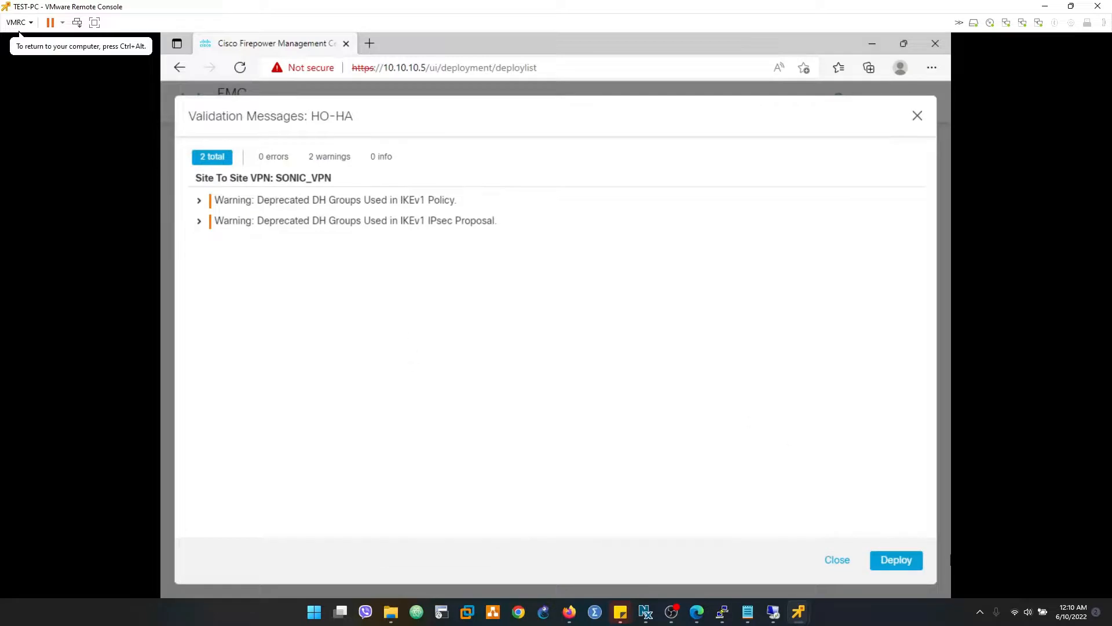
pyautogui.click(901, 559)
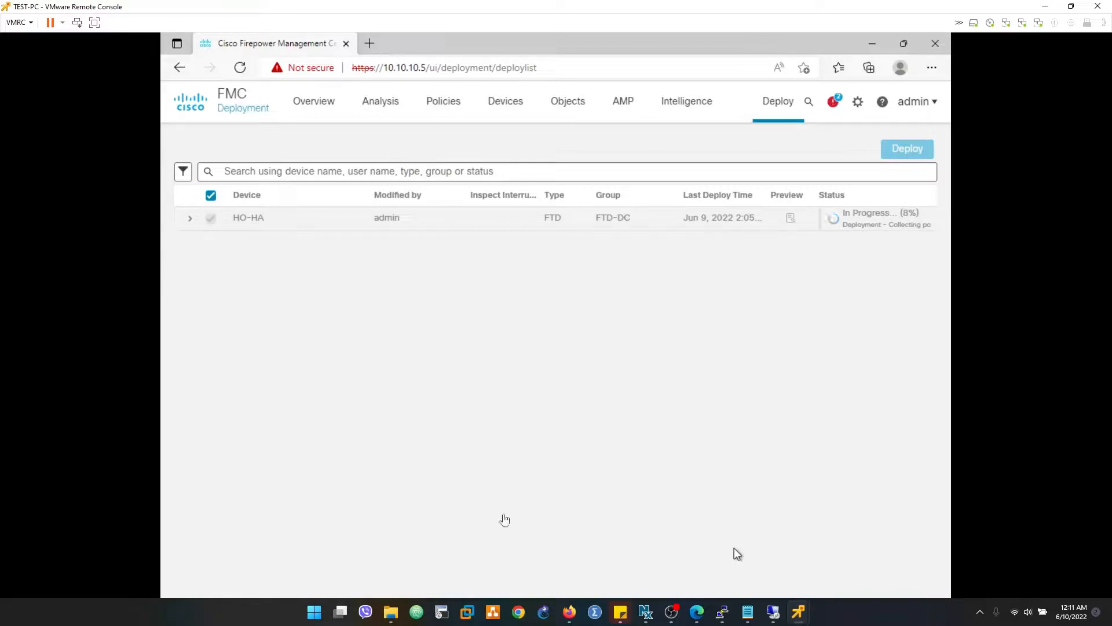
# - Switch to the XP-test console, restart the continuous ping to 10.100.100.75, and move its window clear of the deployment status
pyautogui.click(799, 615)
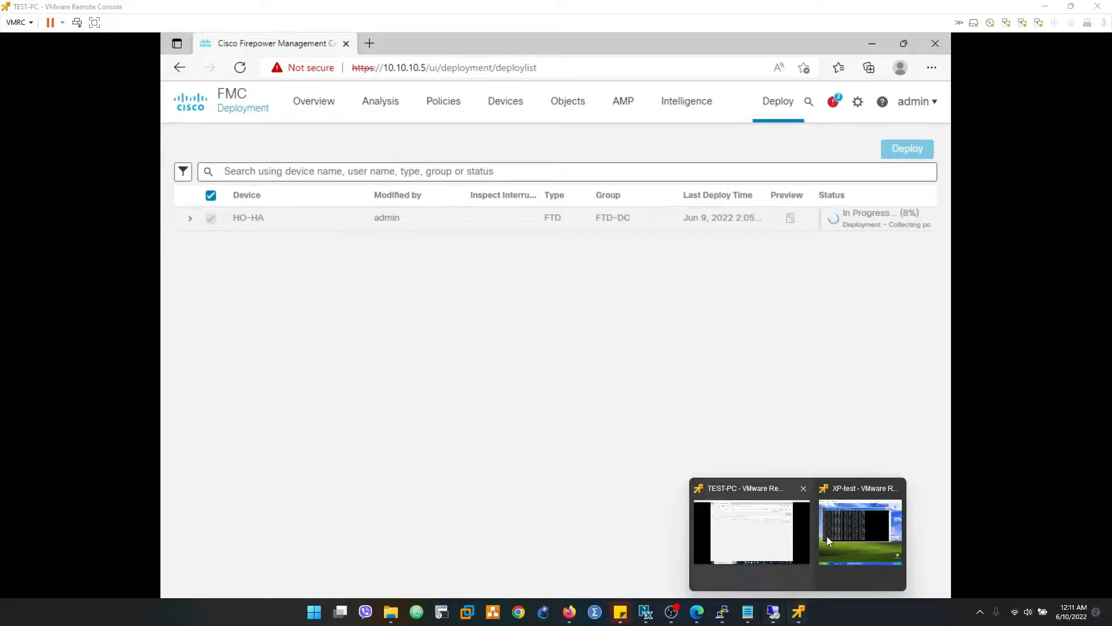
pyautogui.click(836, 531)
pyautogui.click(467, 304)
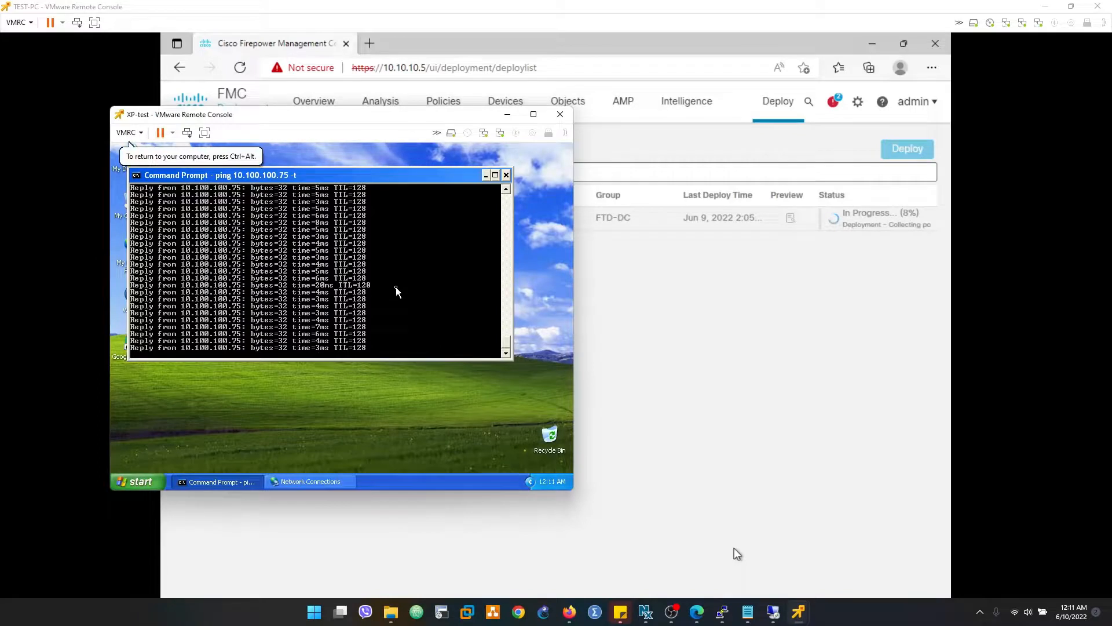
pyautogui.hotkey('ctrl', 'c')
pyautogui.press('Up')
pyautogui.press('Return')
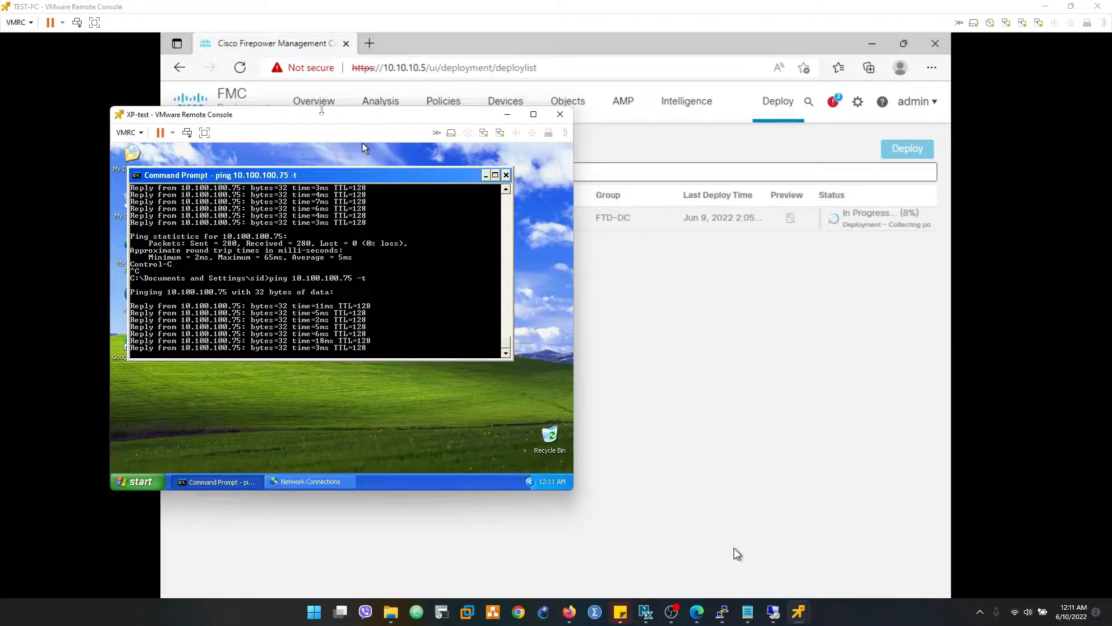
pyautogui.moveTo(313, 119); pyautogui.dragTo(536, 198)
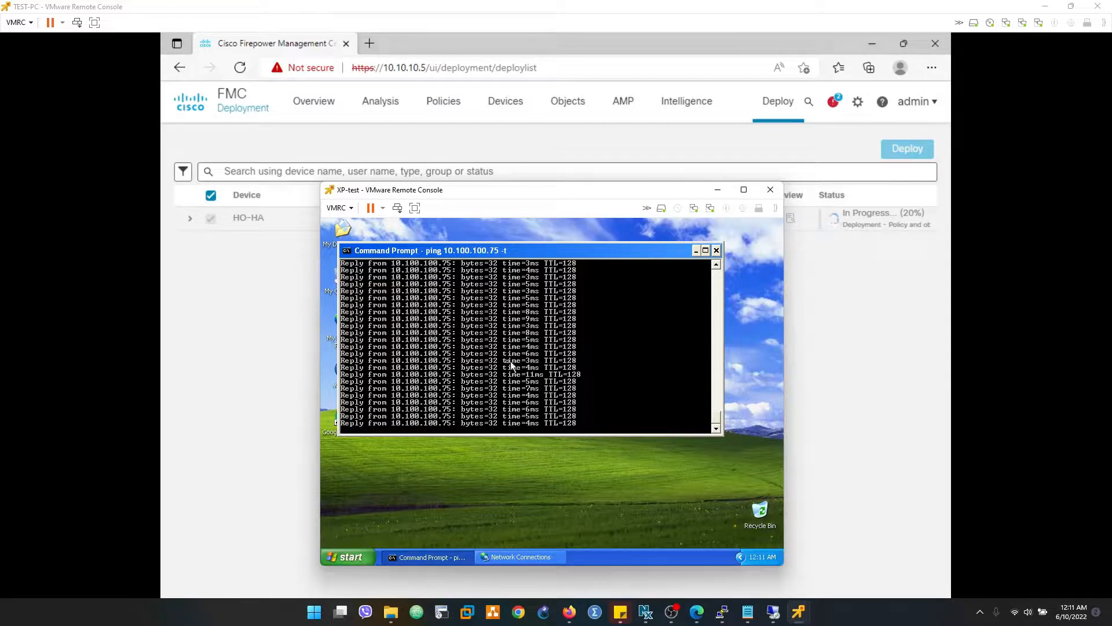
# - Minimize the XP-test console and check the deployment status of HO-HA
pyautogui.click(845, 618)
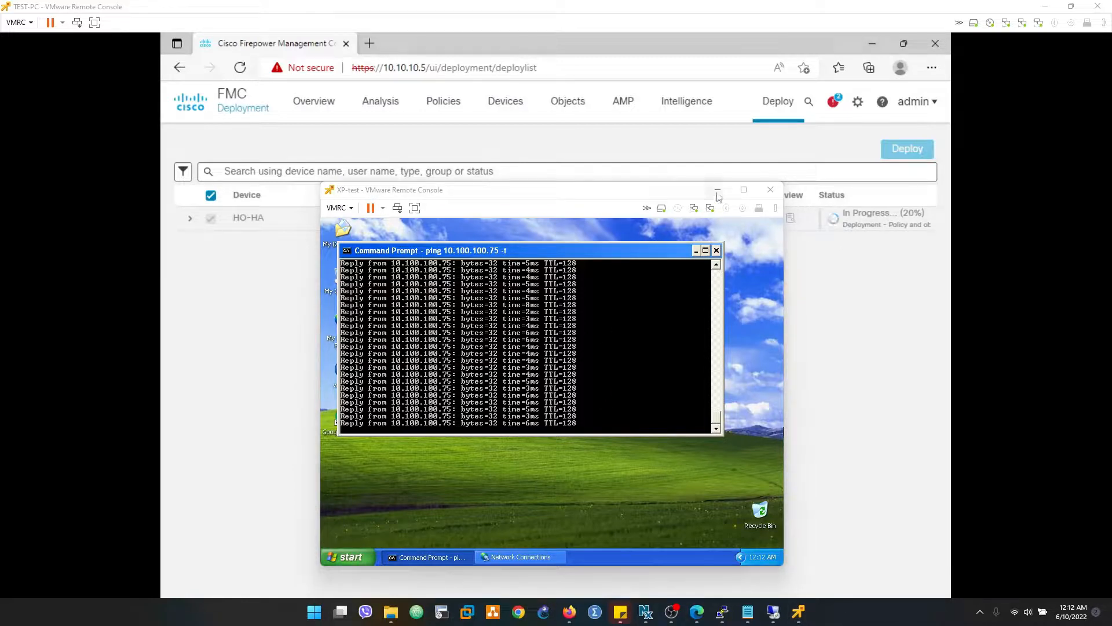
pyautogui.click(717, 190)
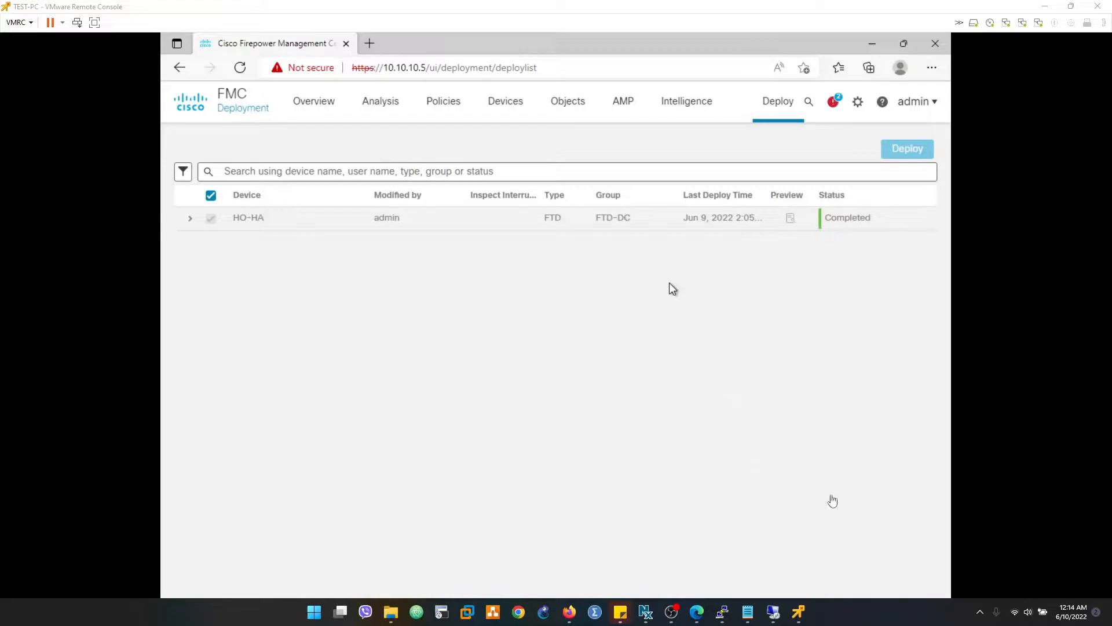
pyautogui.press('super')
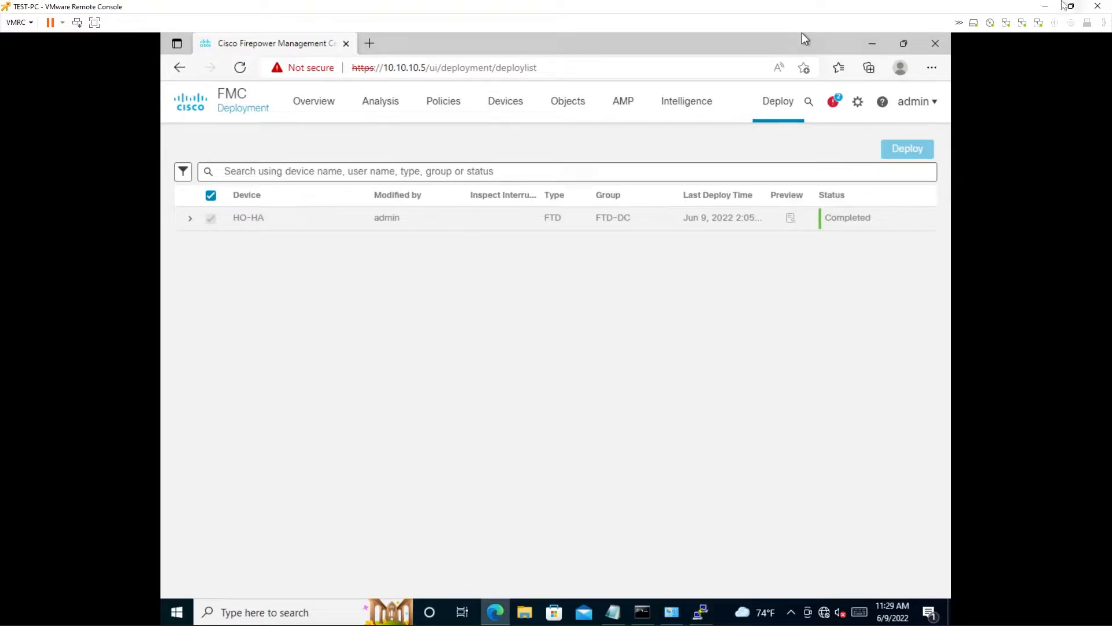
# - Minimize the TEST-PC console, dismiss the Remote Desktop error message and close the Remote Desktop Connection window
pyautogui.click(1047, 7)
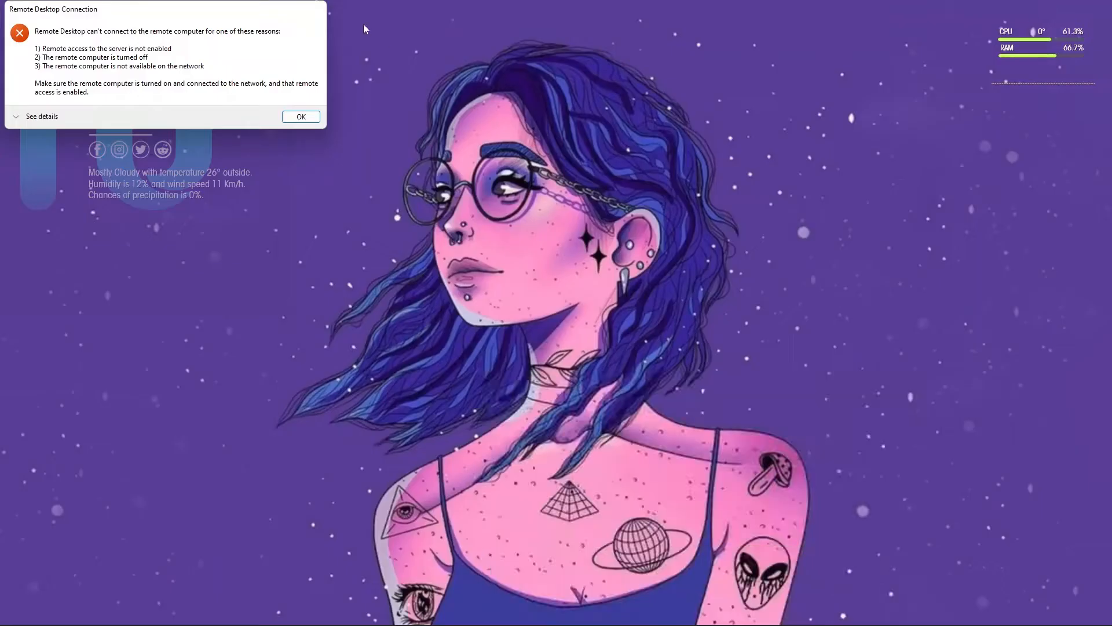
pyautogui.click(299, 116)
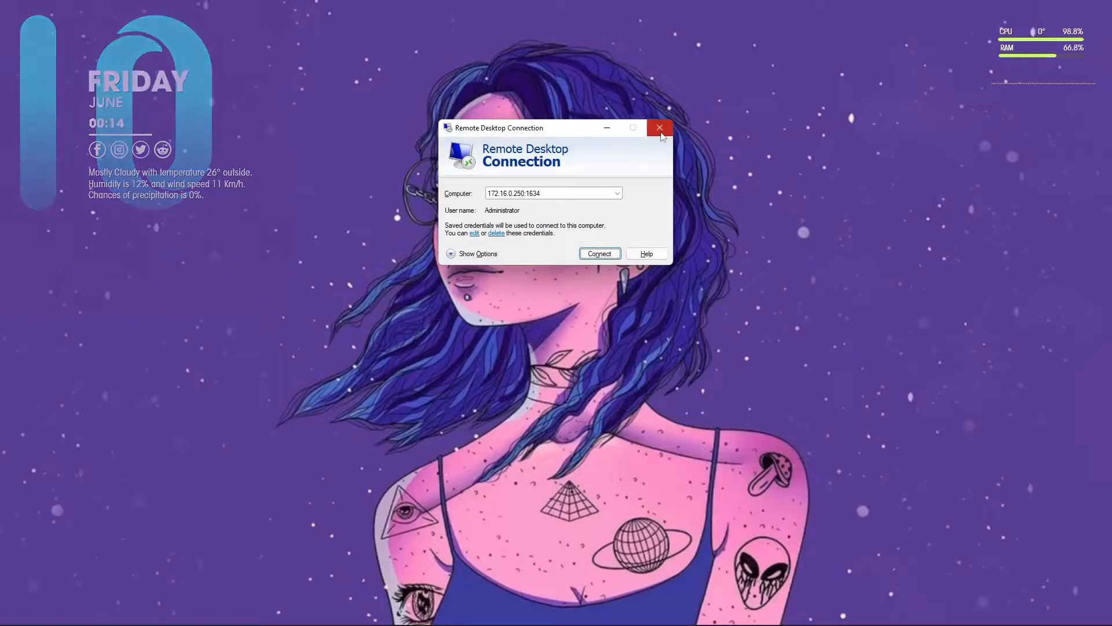
pyautogui.click(661, 129)
# - Switch to the XP-test console and restart the continuous ping to 10.100.100.75
pyautogui.moveTo(778, 621)
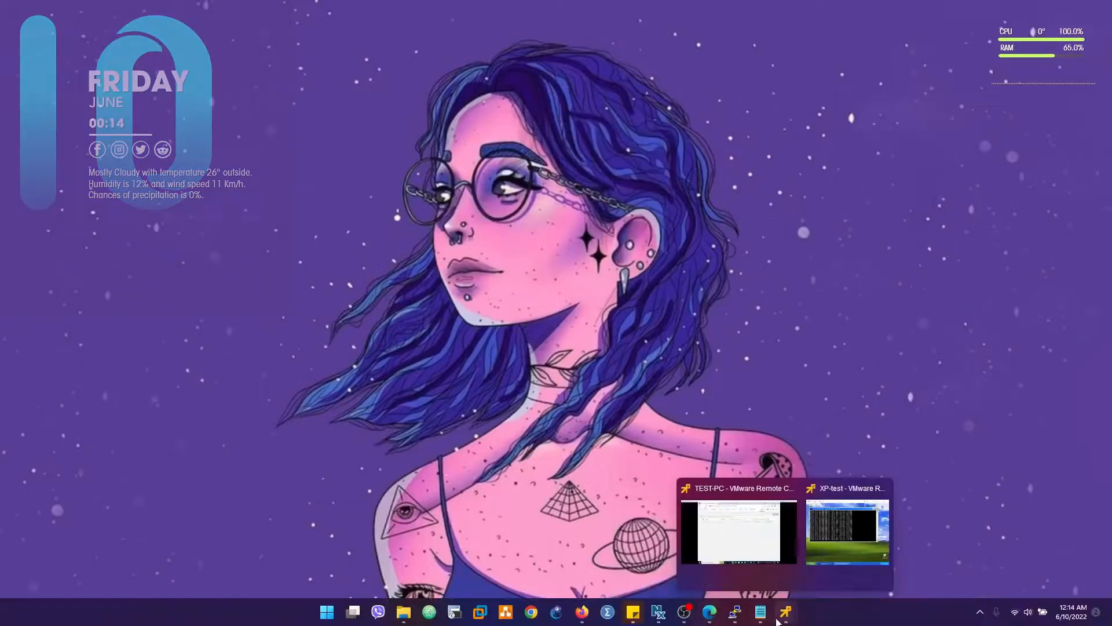
pyautogui.click(848, 532)
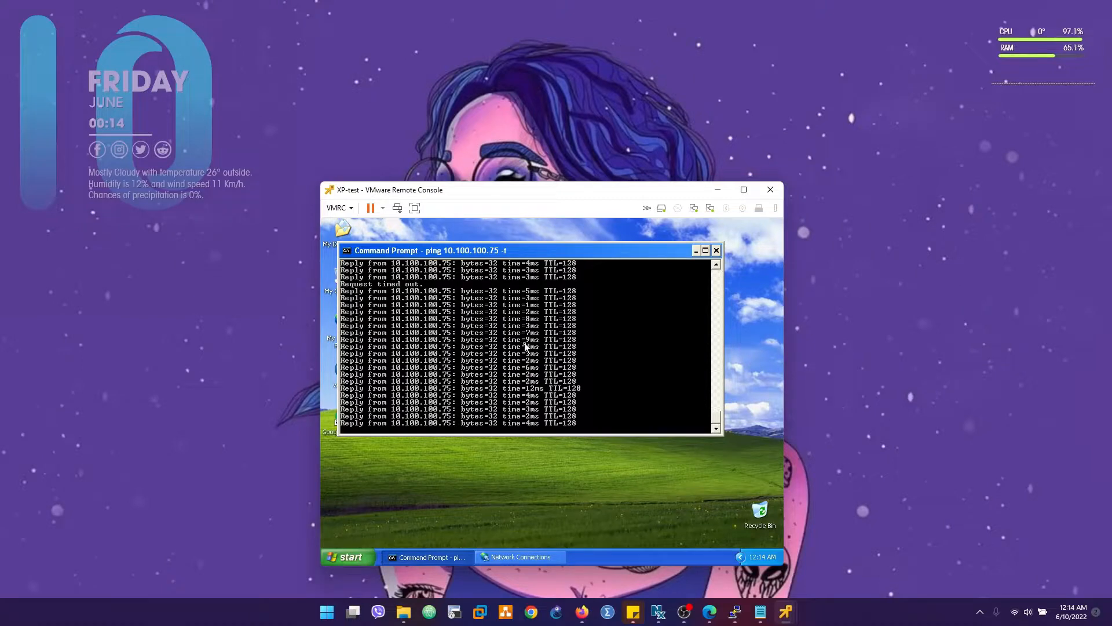
pyautogui.hotkey('ctrl', 'c')
pyautogui.press('F2')
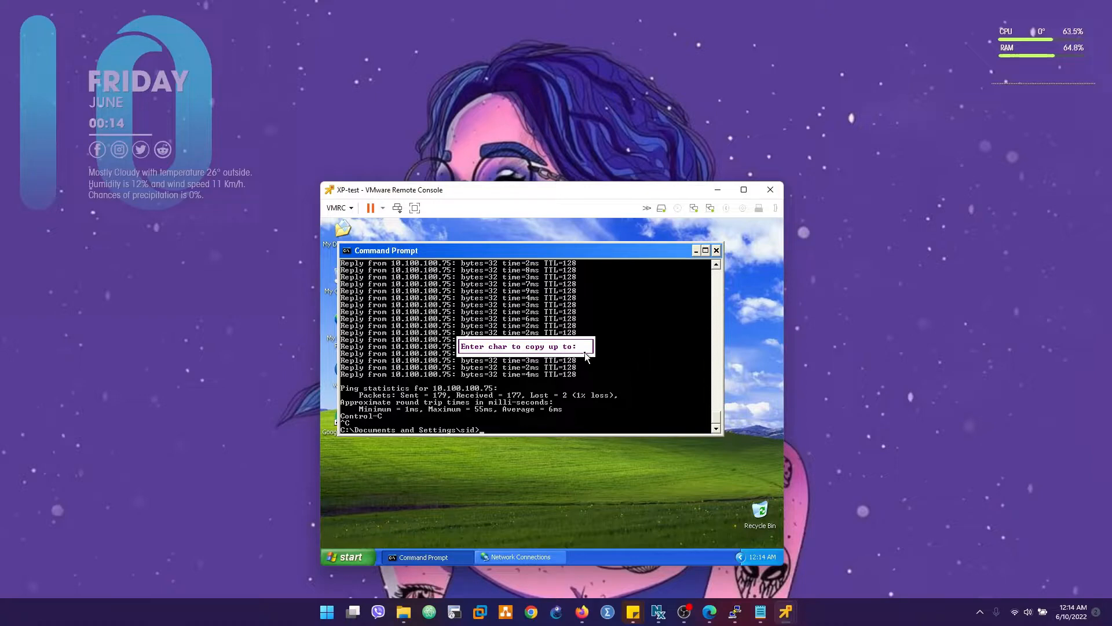
pyautogui.press('Escape')
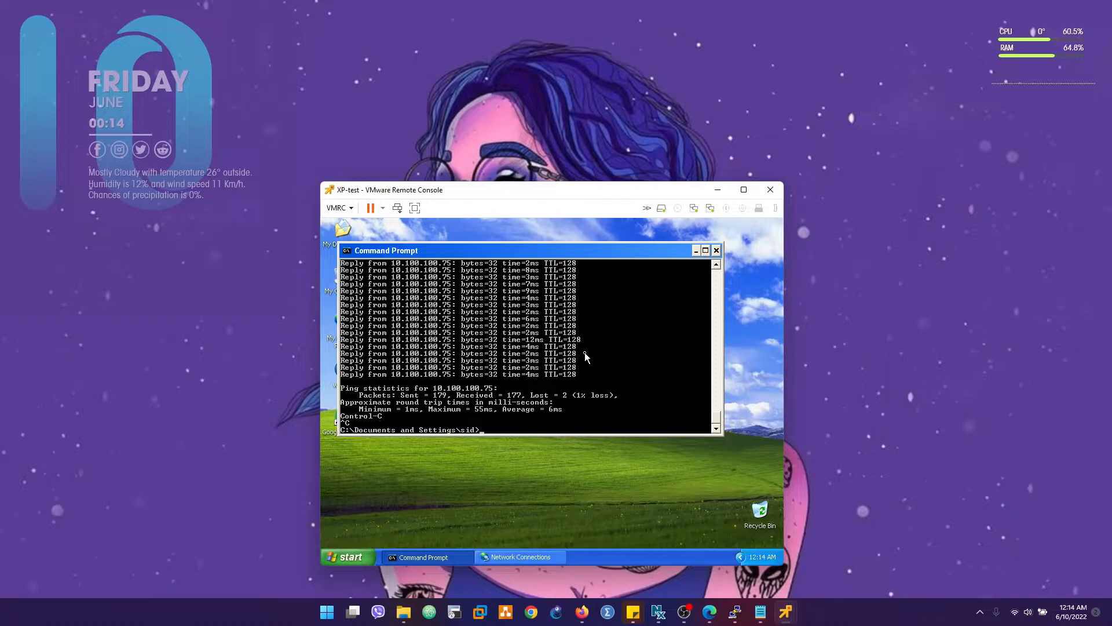
pyautogui.press('F3')
pyautogui.press('Return')
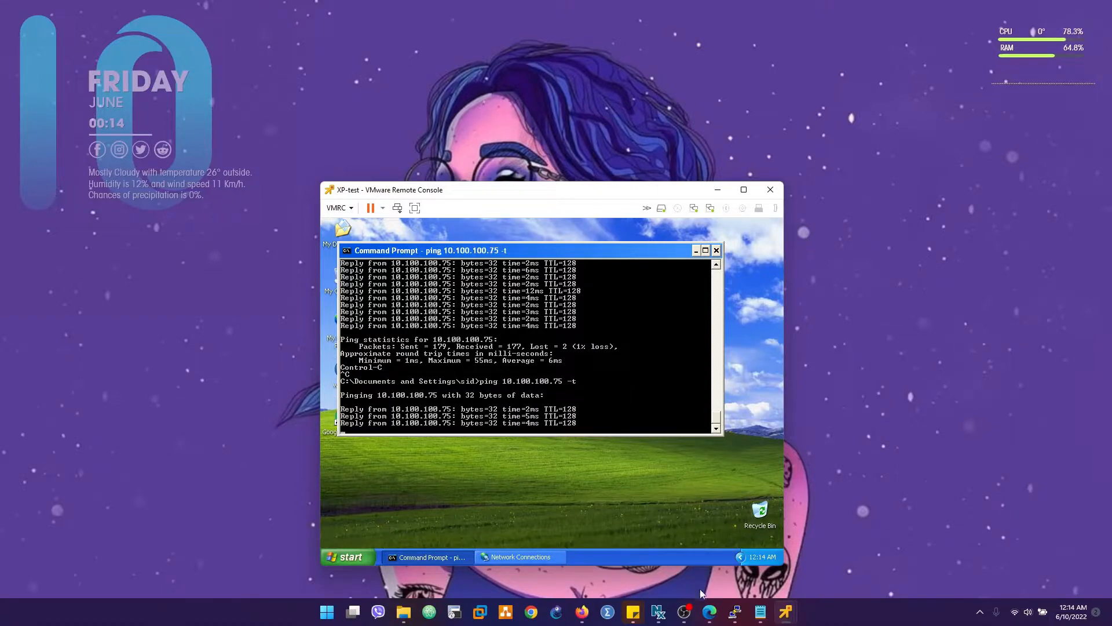
# - Switch to the TEST-PC console and restart the continuous ping to 10.1.9.100
pyautogui.moveTo(784, 617)
pyautogui.click(754, 532)
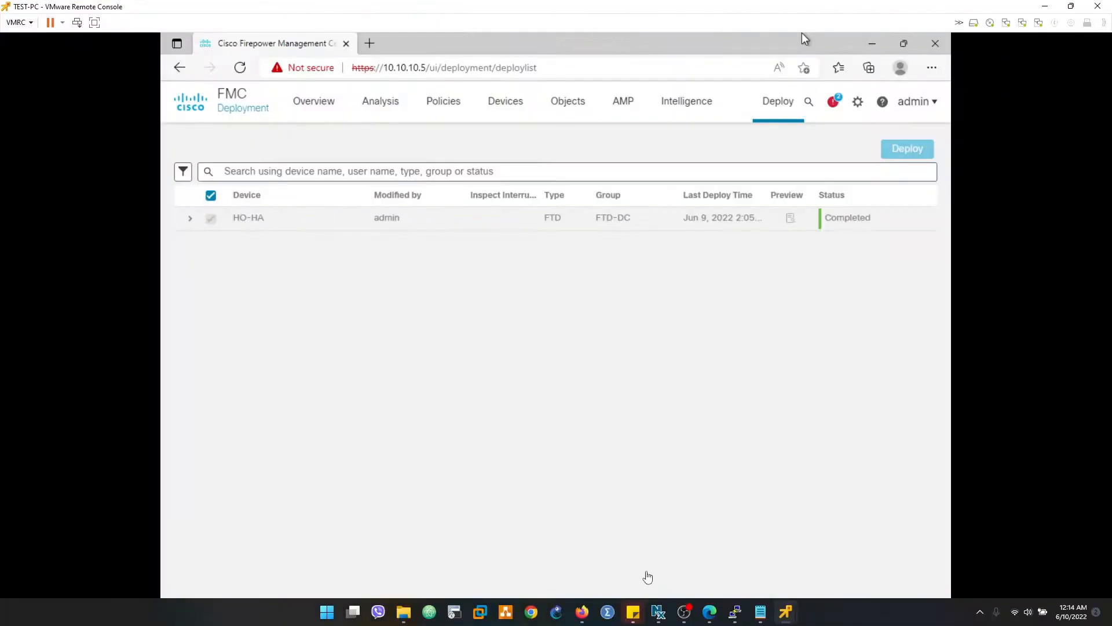
pyautogui.press('super')
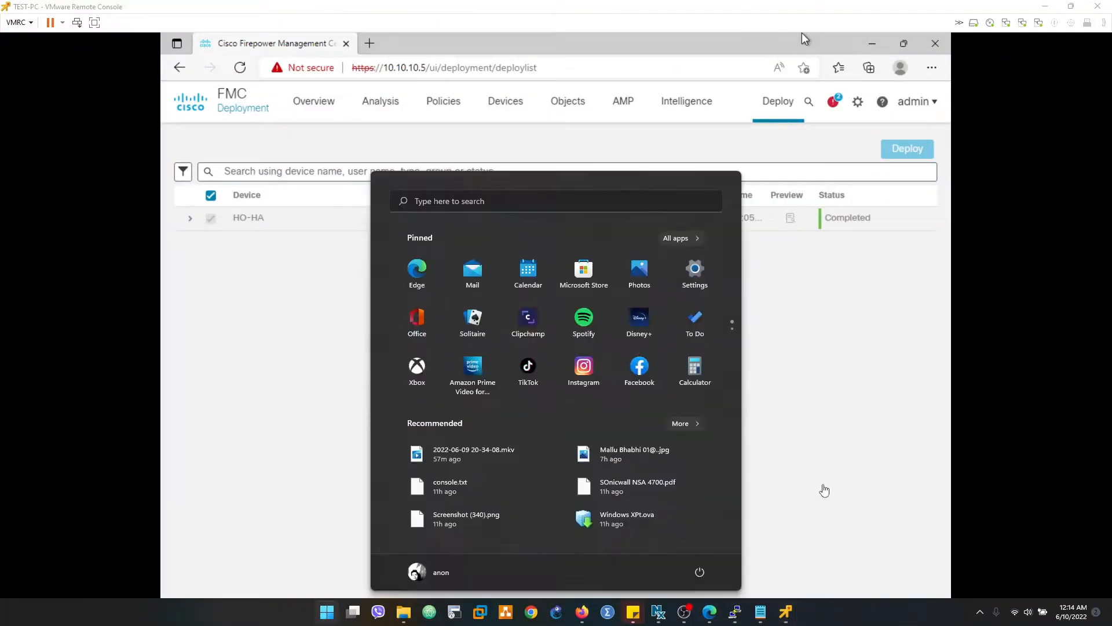
pyautogui.press('super')
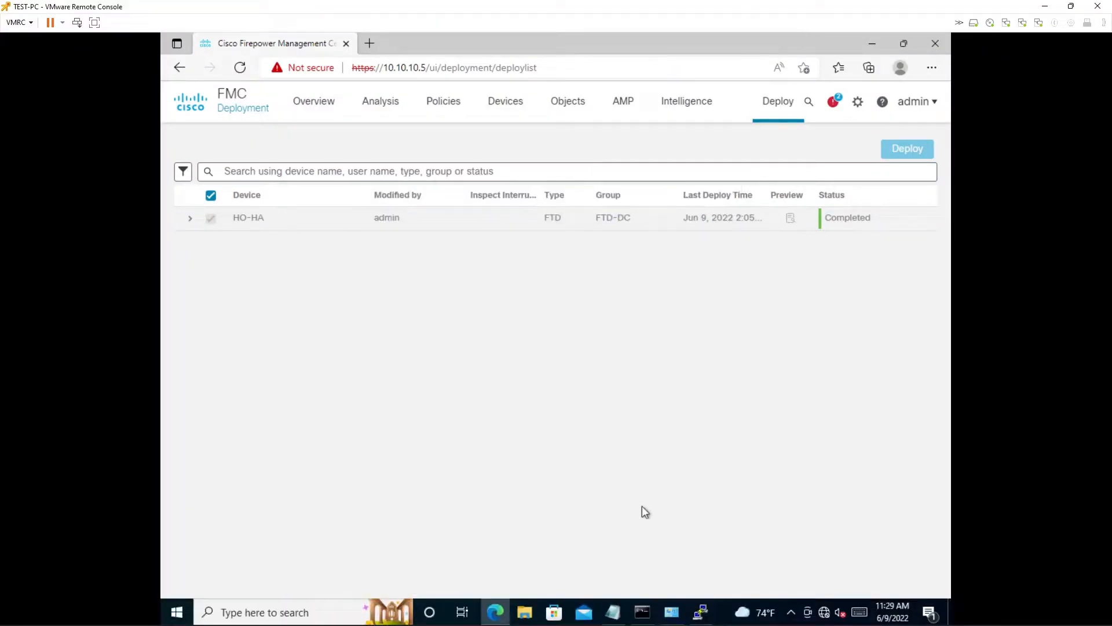
pyautogui.click(642, 612)
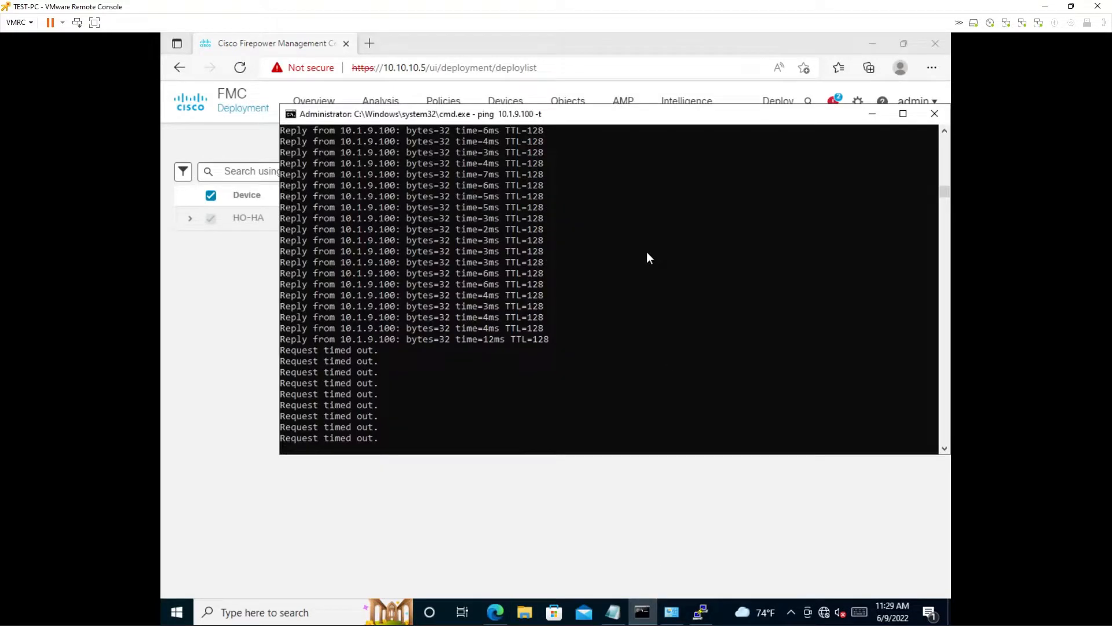
pyautogui.hotkey('ctrl', 'c')
pyautogui.press('Up')
pyautogui.press('Return')
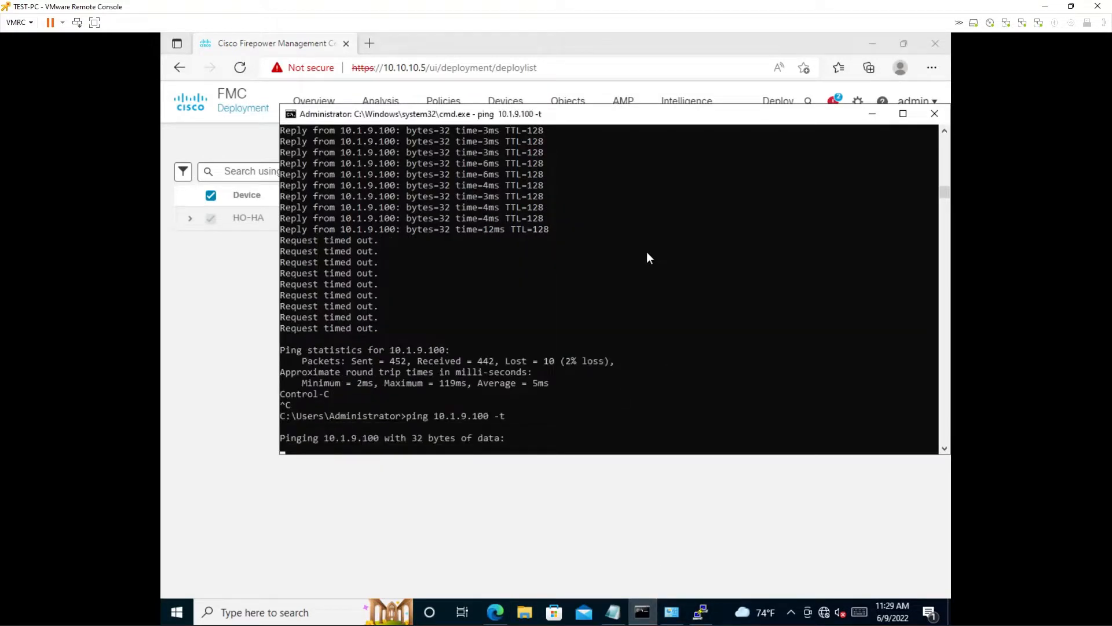
# - In the 10.10.10.2 PuTTY session, rerun packet-tracer input LAN tcp 10.100.100.2 http 10.1.9.100 http, highlight the last result line, then minimize the session
pyautogui.click(708, 609)
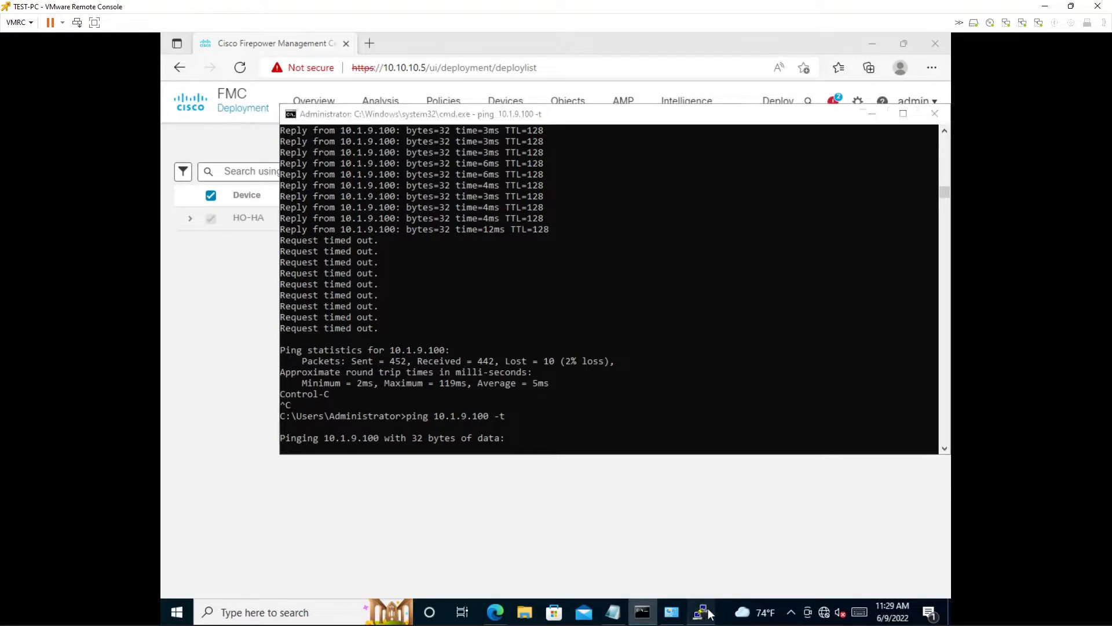
pyautogui.press('Up')
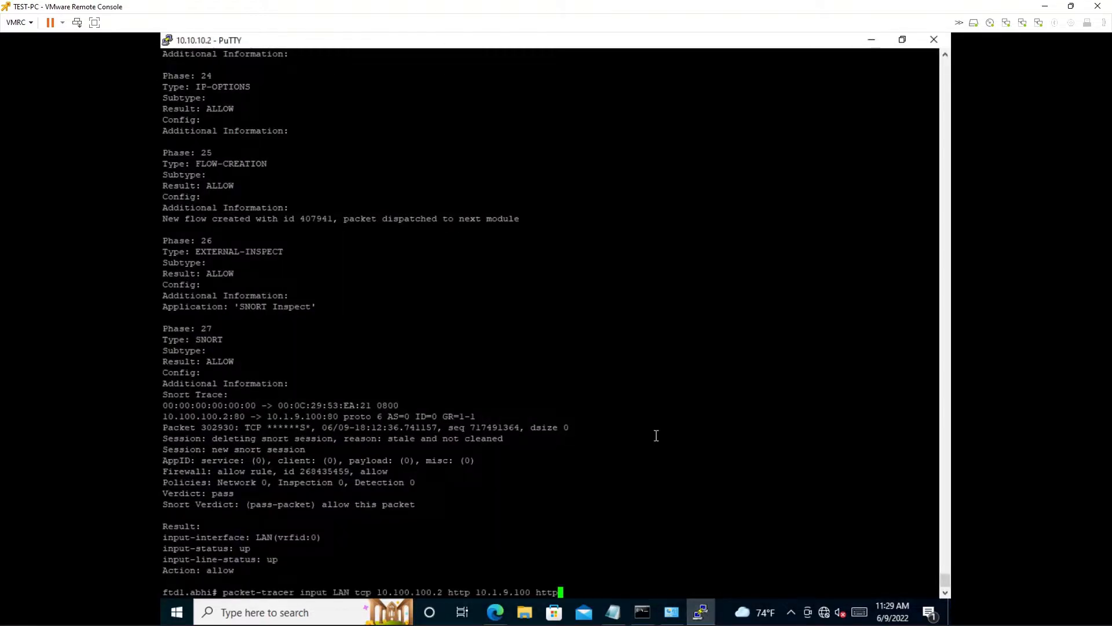
pyautogui.press('Return')
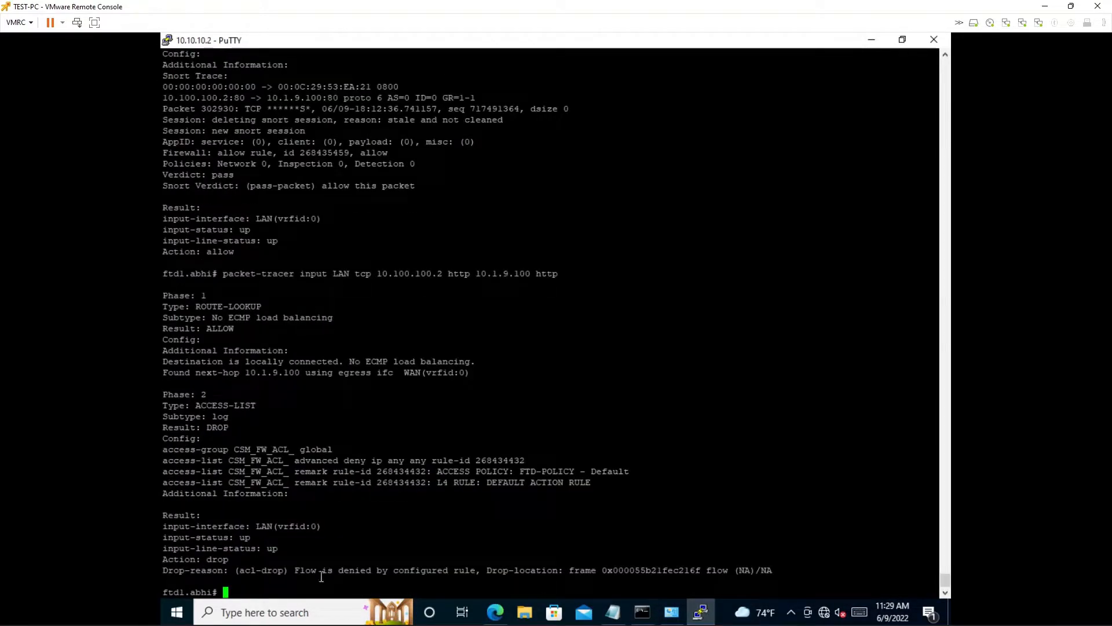
pyautogui.moveTo(162, 570); pyautogui.dragTo(769, 571)
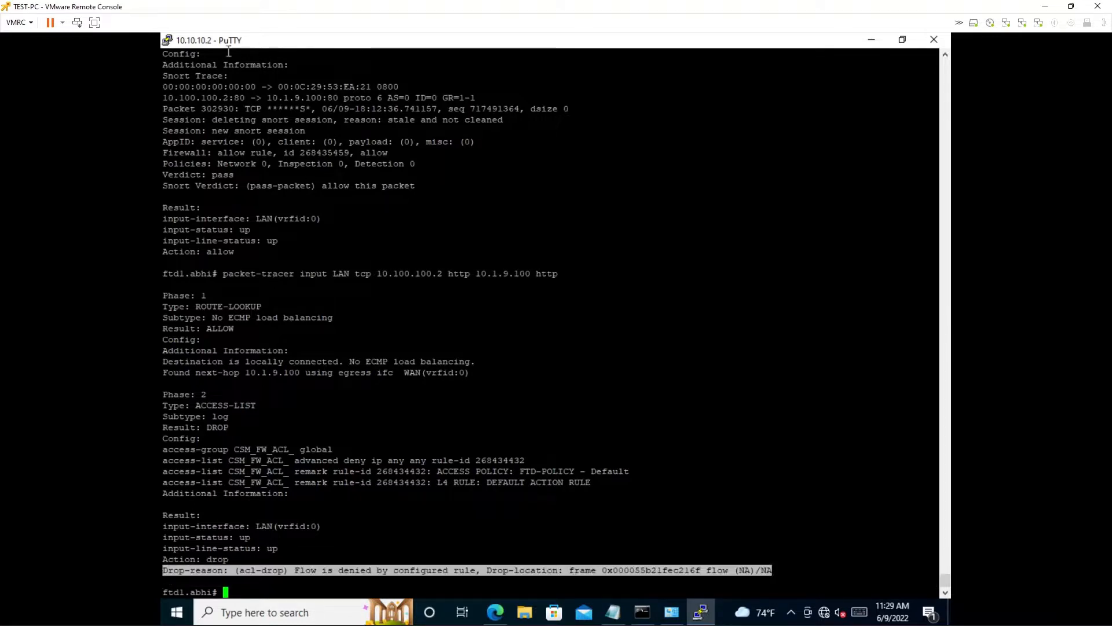
pyautogui.click(872, 42)
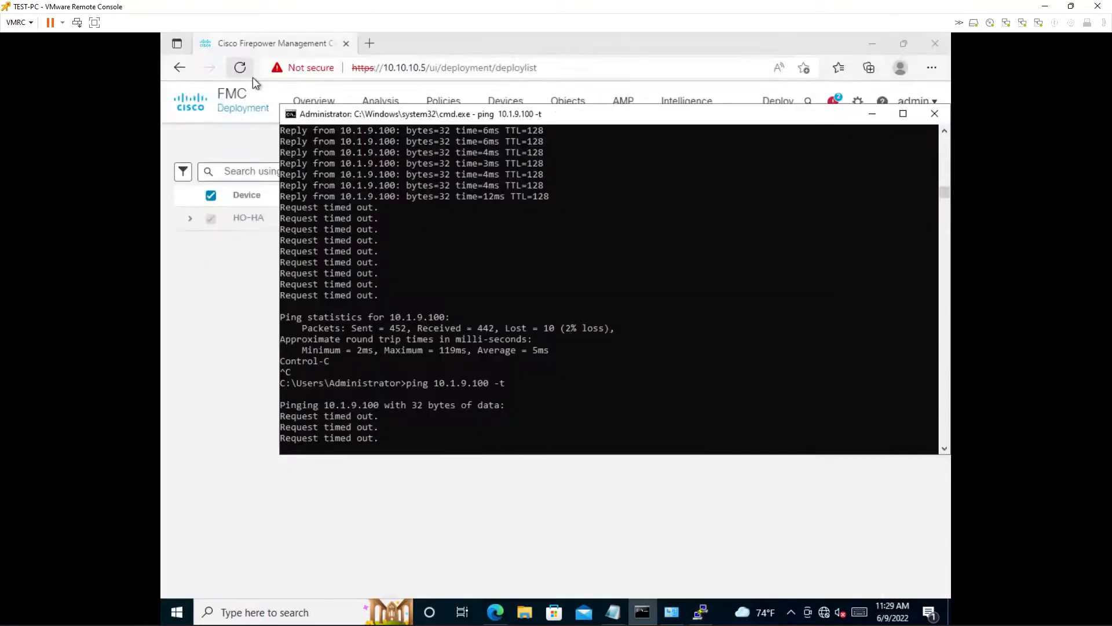
# - Return to the FMC browser, open the site-to-site VPN list, expand SONIC_VPN and view the tunnel status between HO-HA and SONICWALL
pyautogui.click(220, 282)
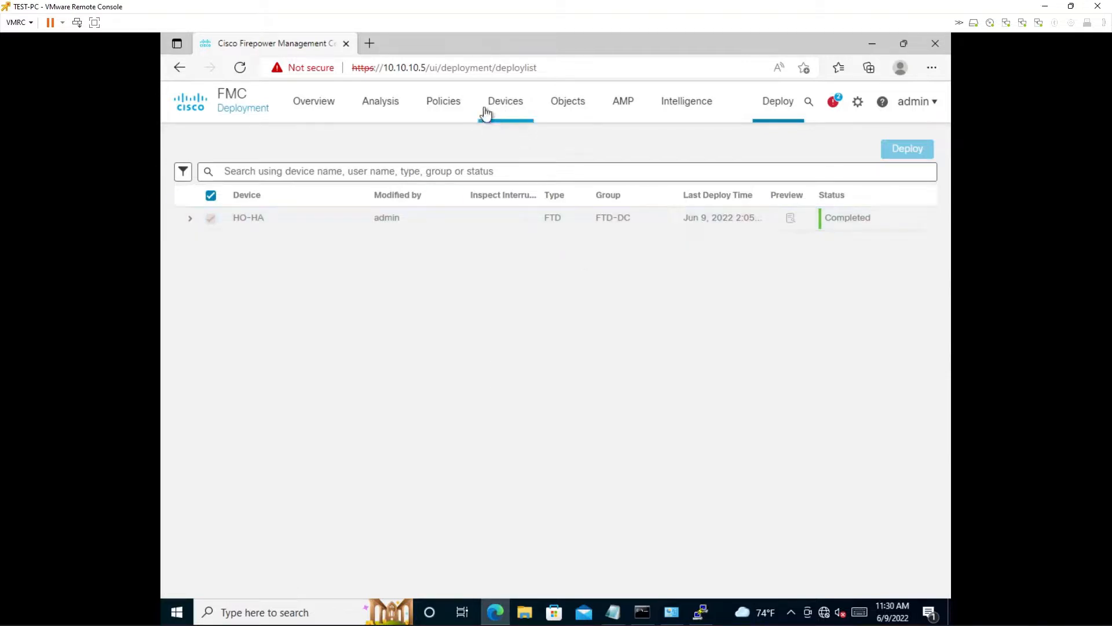
pyautogui.moveTo(443, 100)
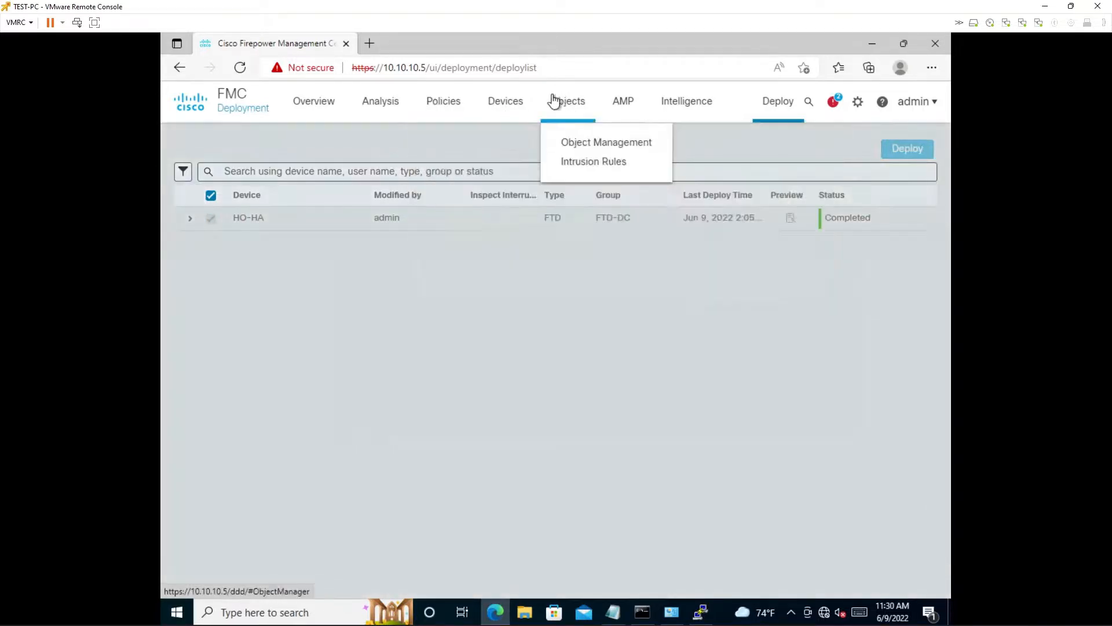
pyautogui.click(503, 112)
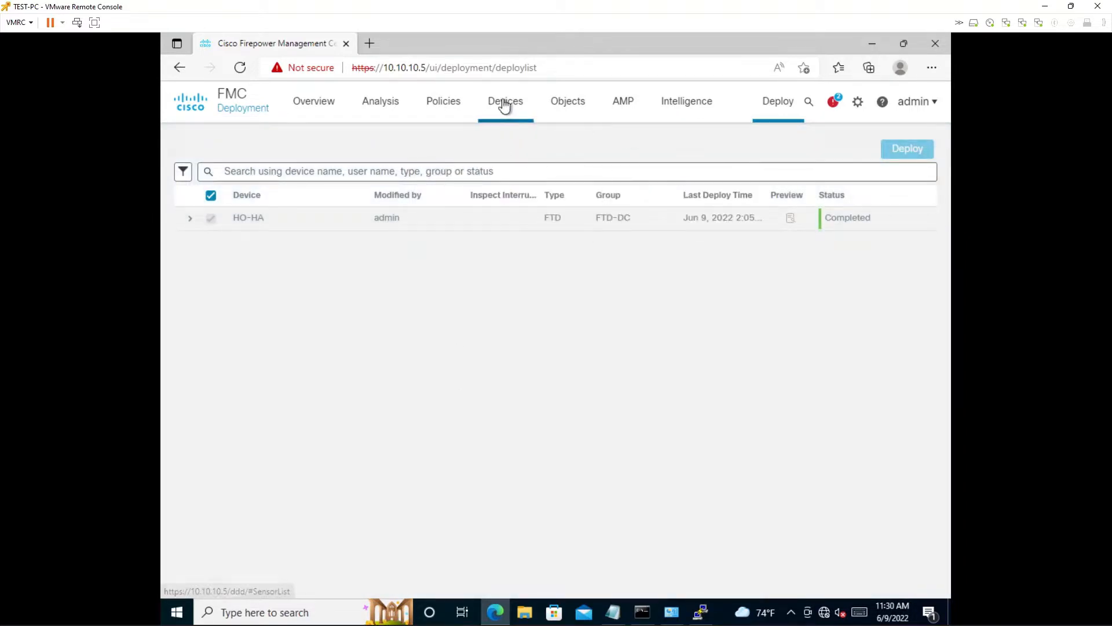
pyautogui.moveTo(504, 104)
pyautogui.click(519, 242)
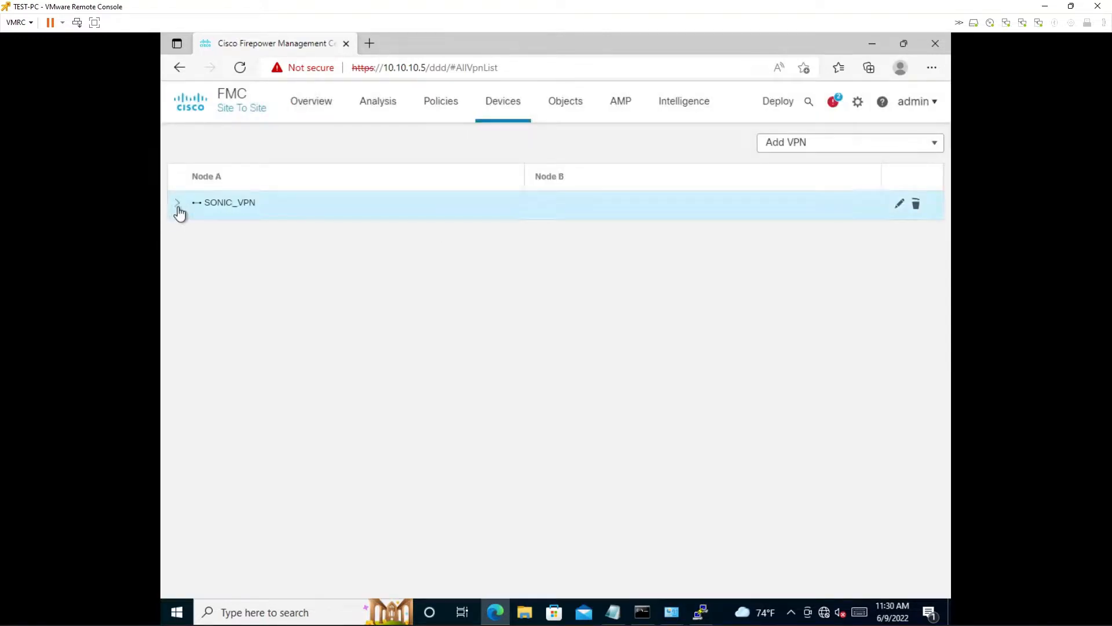
pyautogui.click(177, 204)
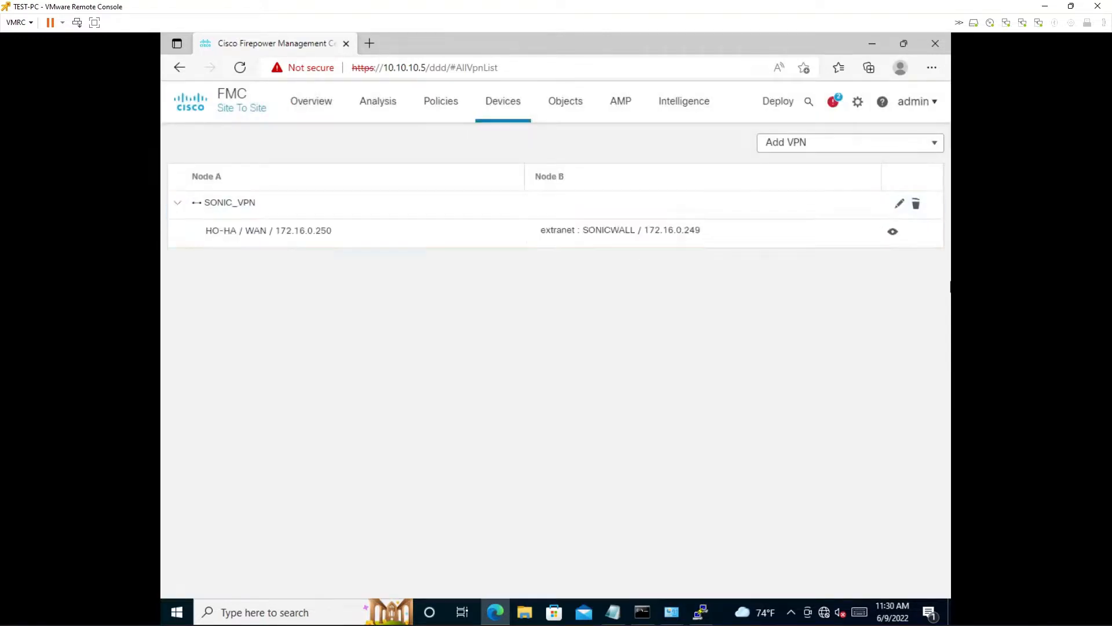
pyautogui.click(893, 233)
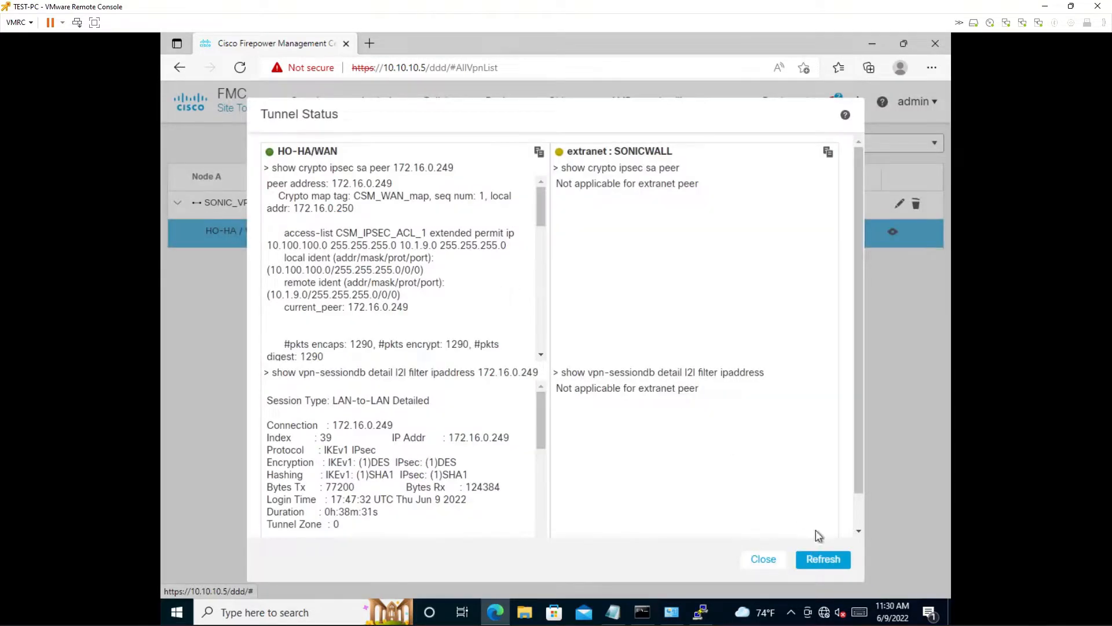
# - Refresh the tunnel status several times to compare the encapsulated and decapsulated packet counters, and close the status dialog
pyautogui.click(832, 558)
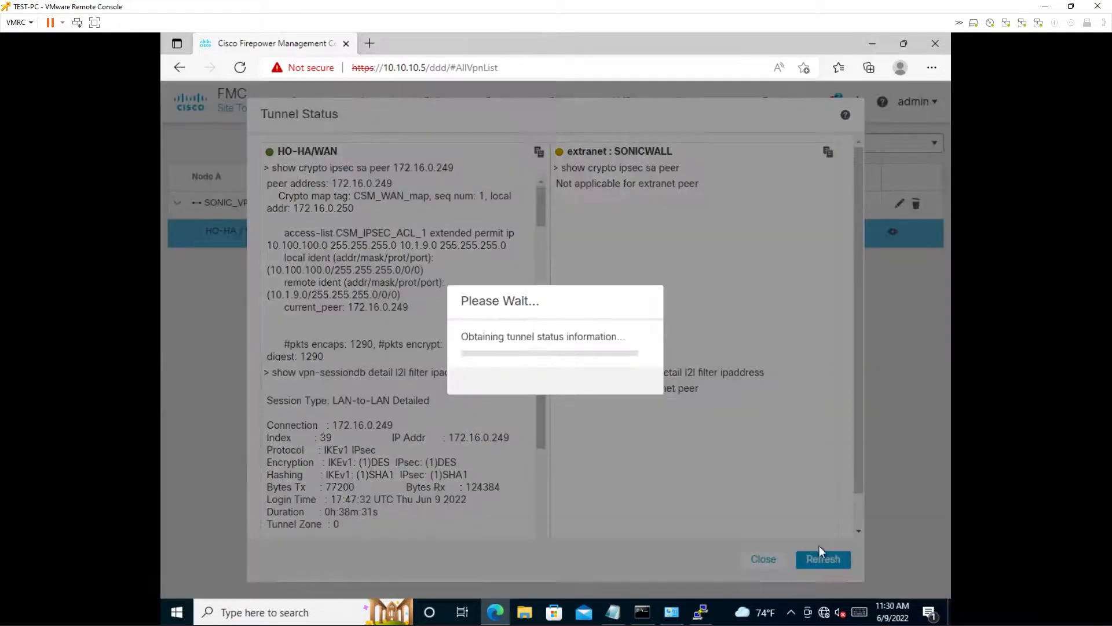
pyautogui.scroll(-1, 324, 212)
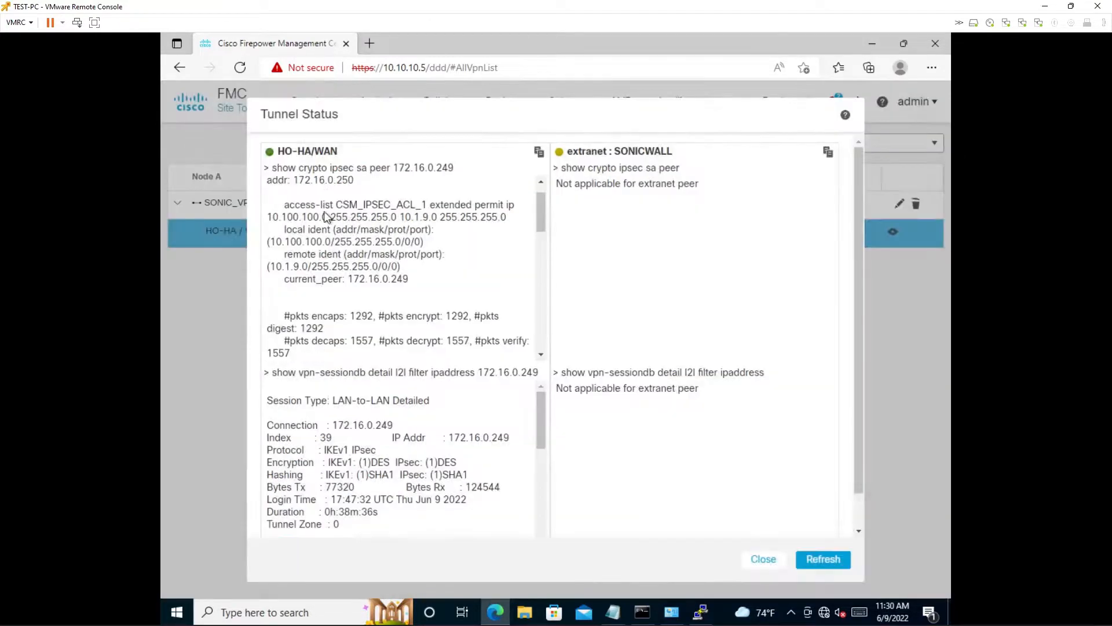
pyautogui.click(833, 560)
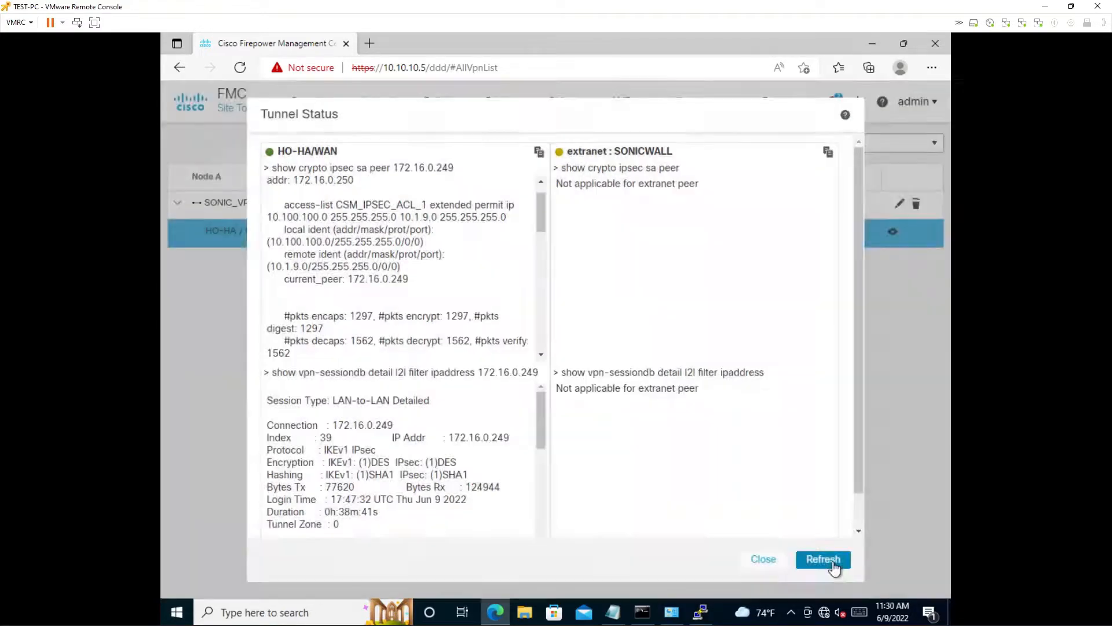
pyautogui.click(832, 561)
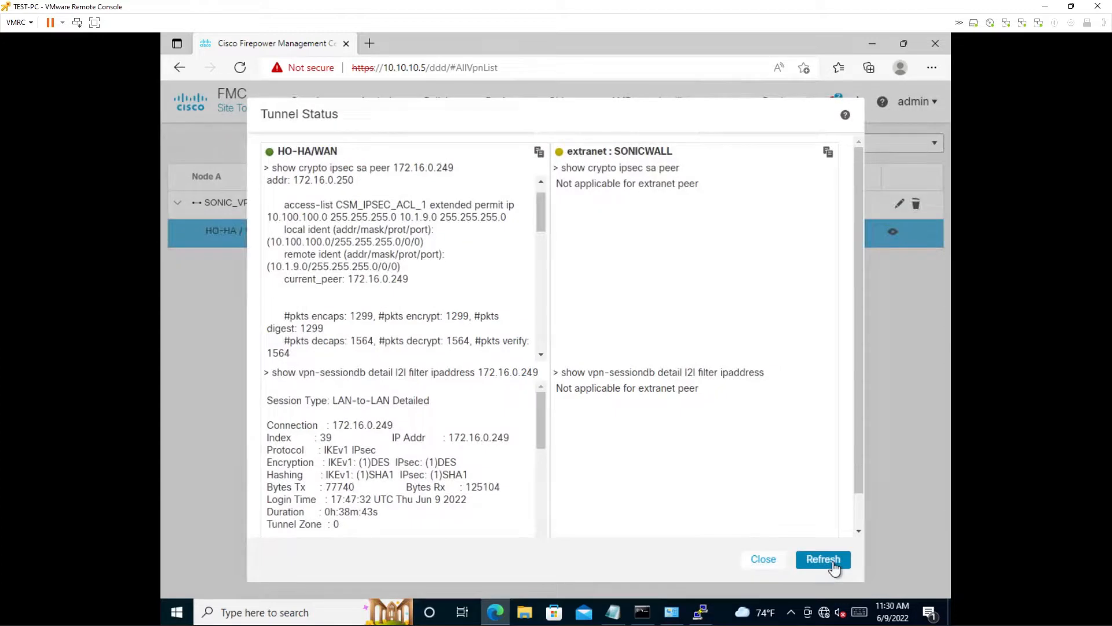
pyautogui.click(833, 561)
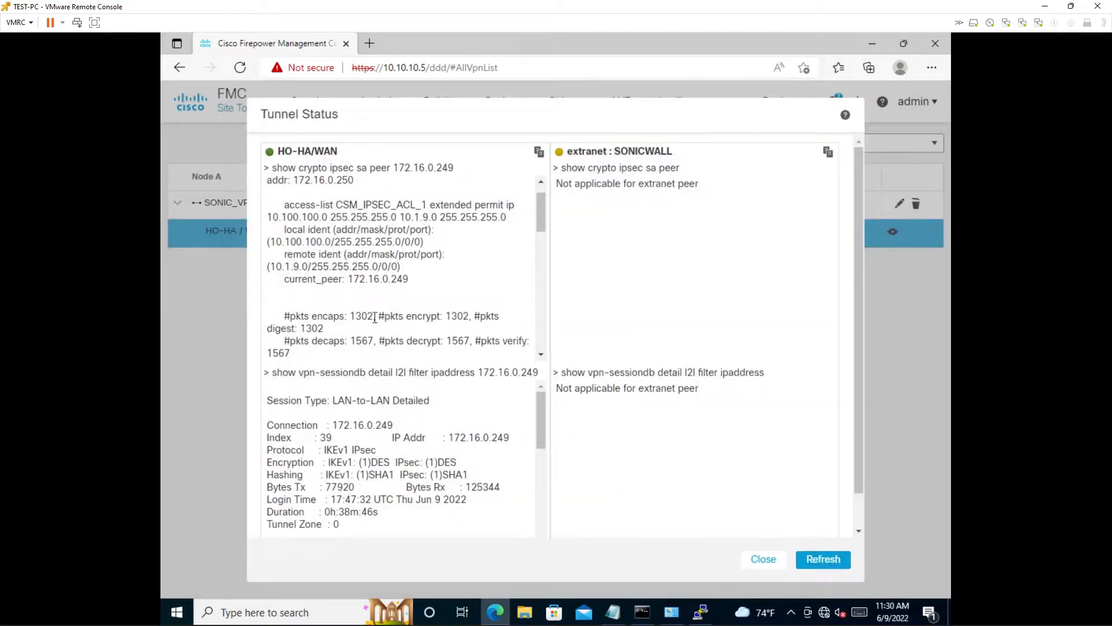
pyautogui.moveTo(350, 315); pyautogui.dragTo(374, 343)
pyautogui.click(776, 557)
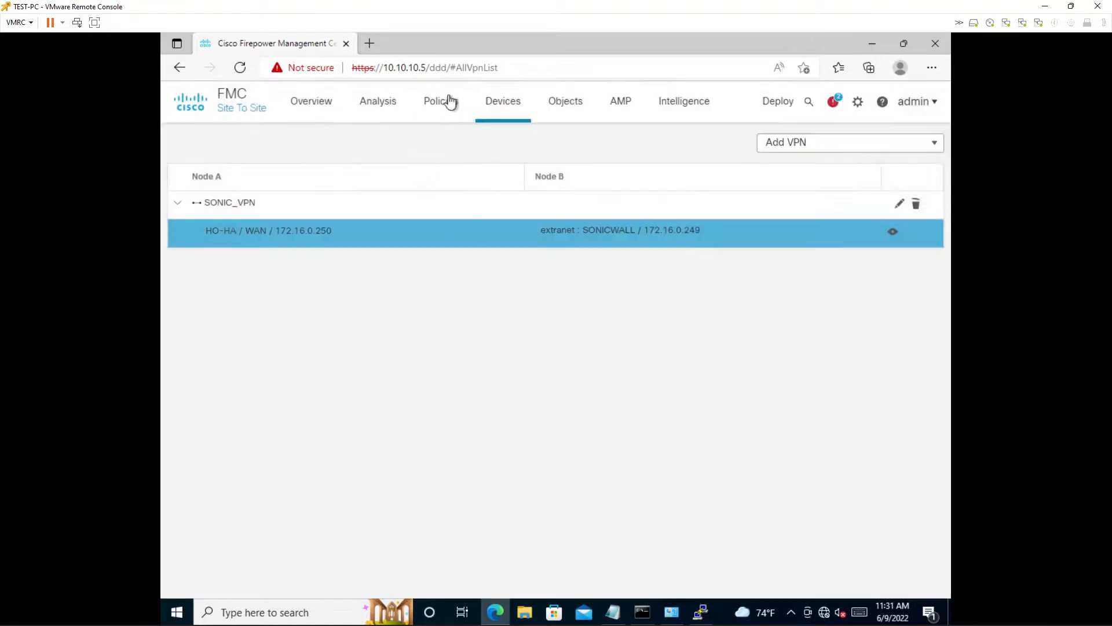
# - Open the FTD-POLICY access control policy for editing
pyautogui.moveTo(449, 101)
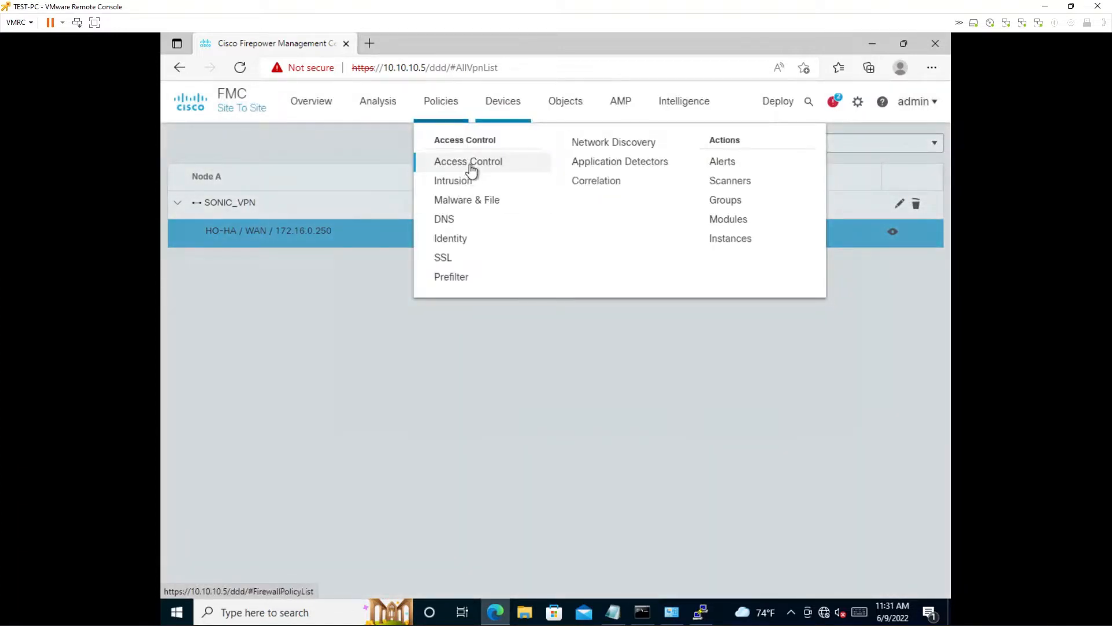
pyautogui.click(472, 163)
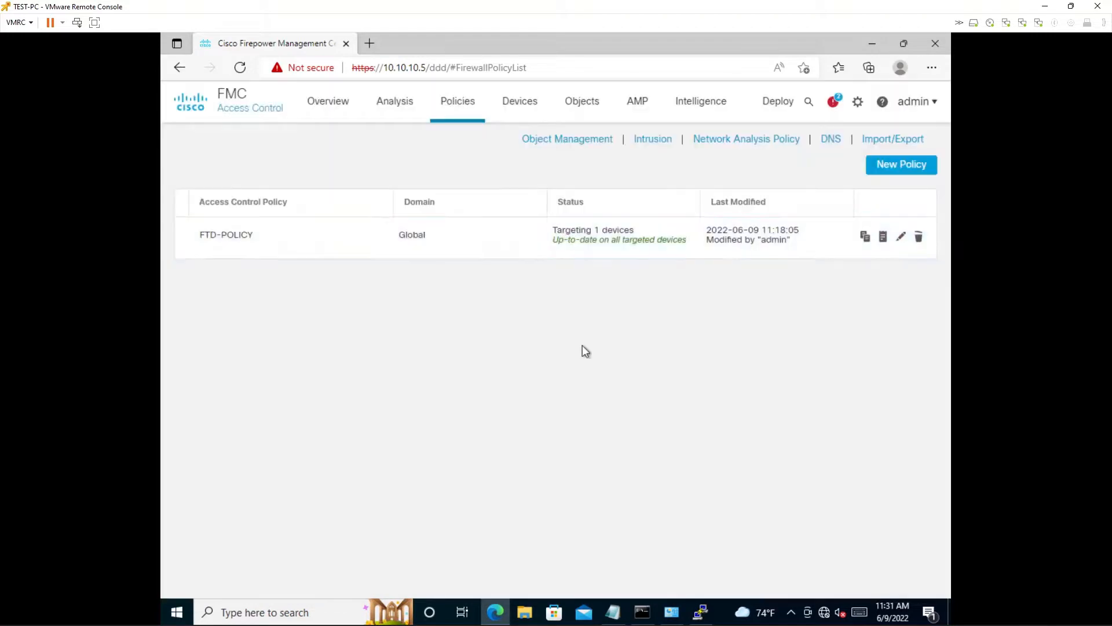
pyautogui.click(901, 235)
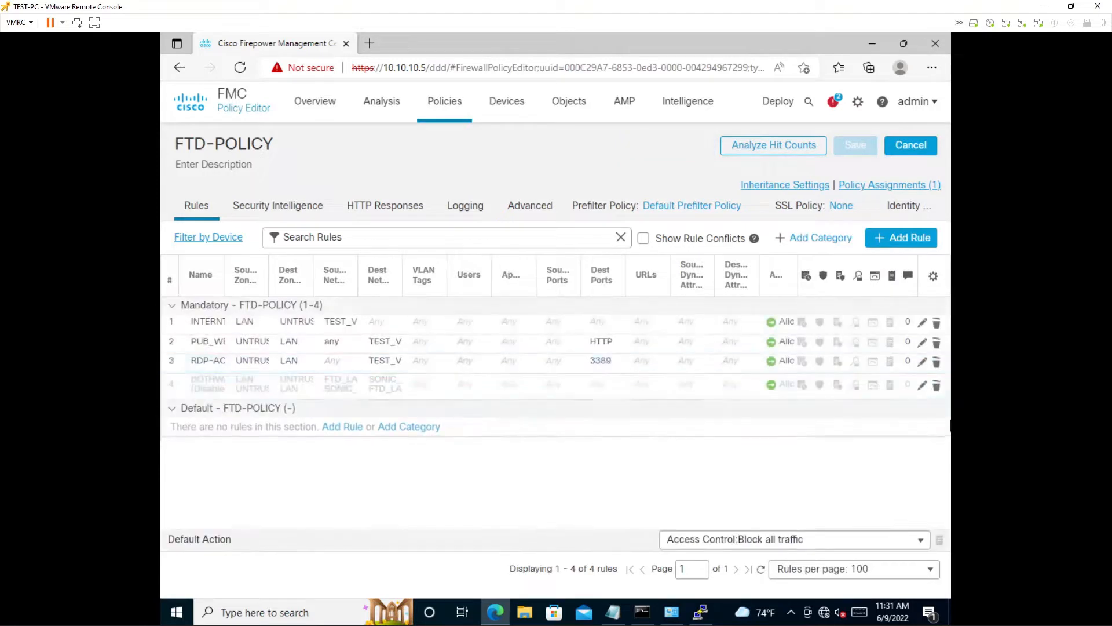
# - Enable the BOTHWAY_POLICY rule in FTD-POLICY and save the access control policy
pyautogui.click(922, 392)
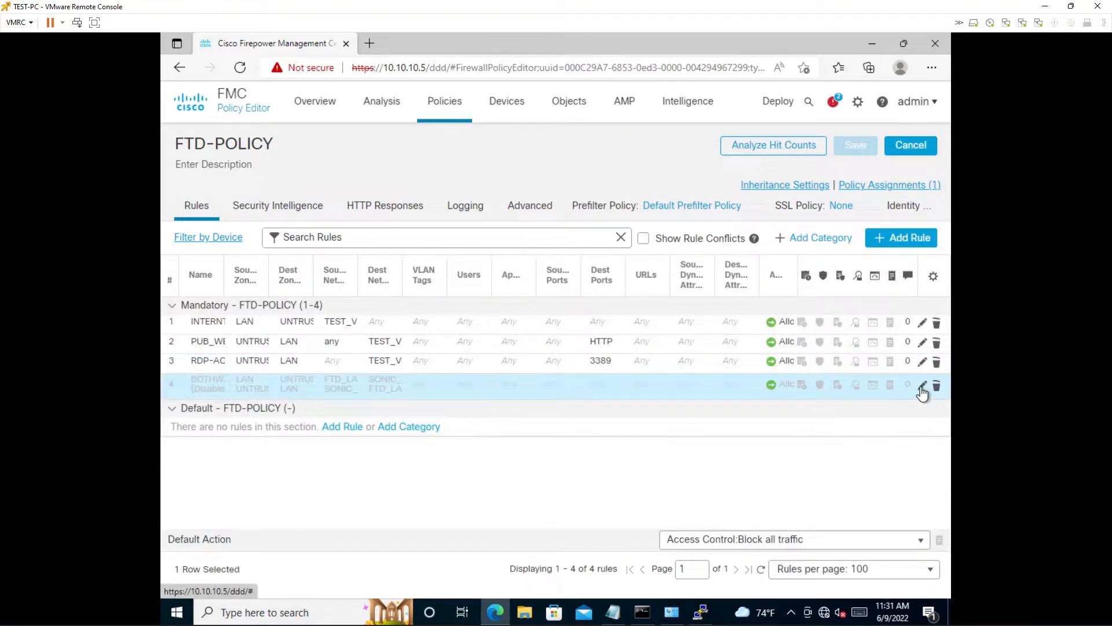
pyautogui.click(921, 387)
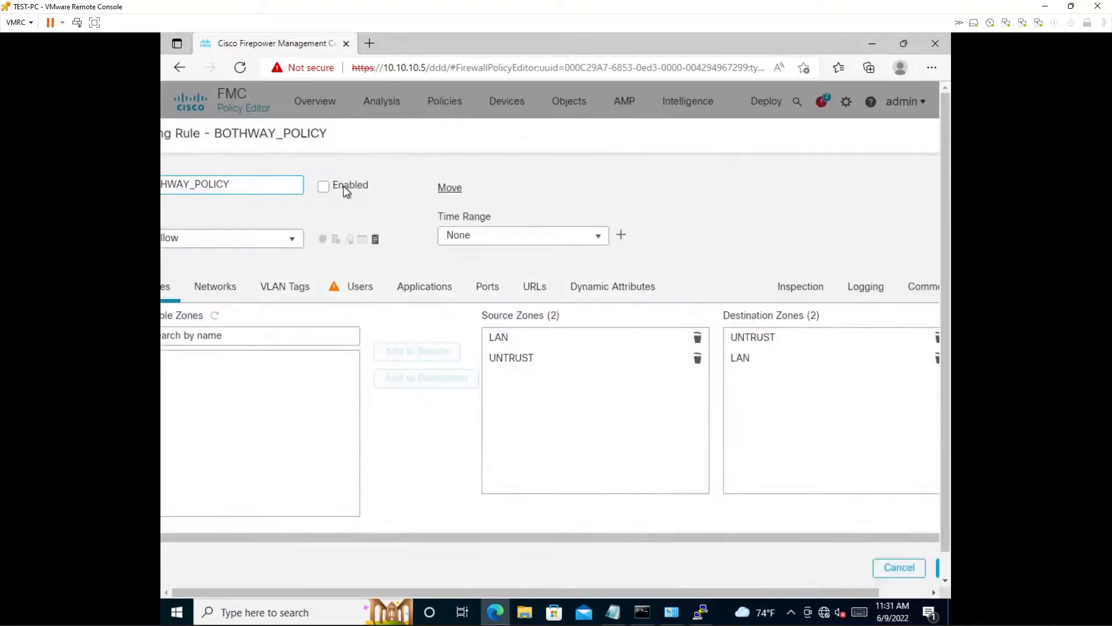
pyautogui.click(324, 187)
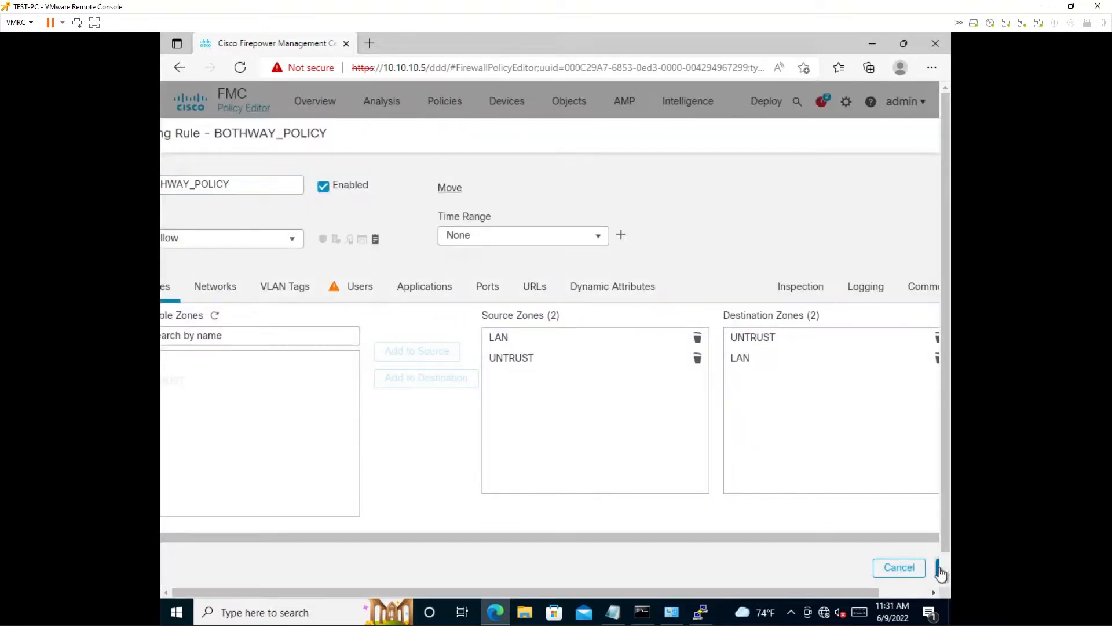
pyautogui.click(940, 567)
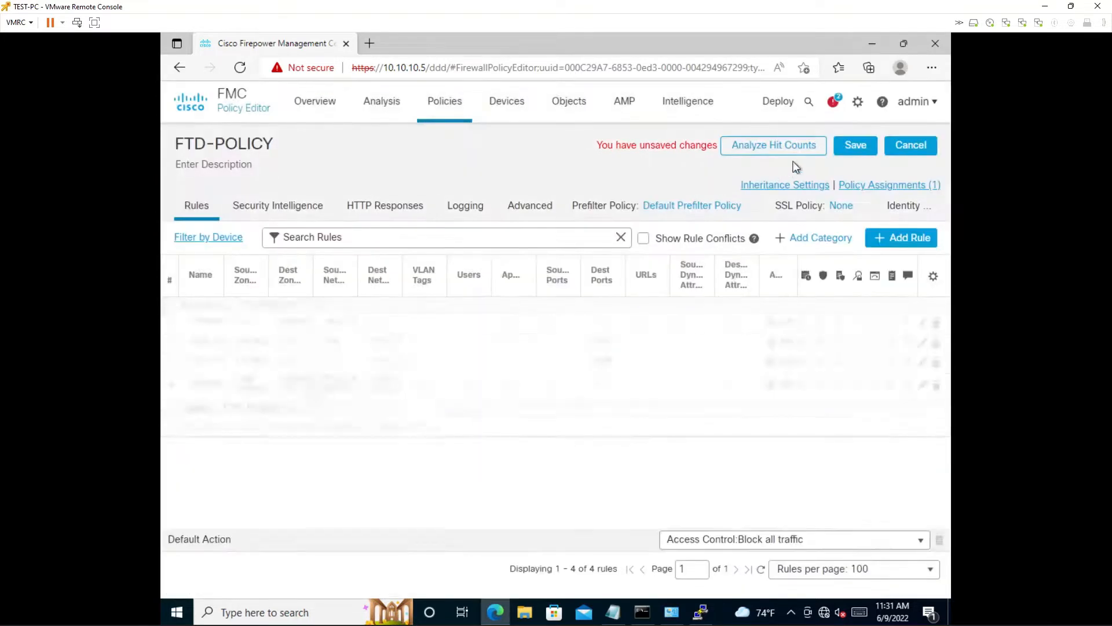
pyautogui.click(855, 144)
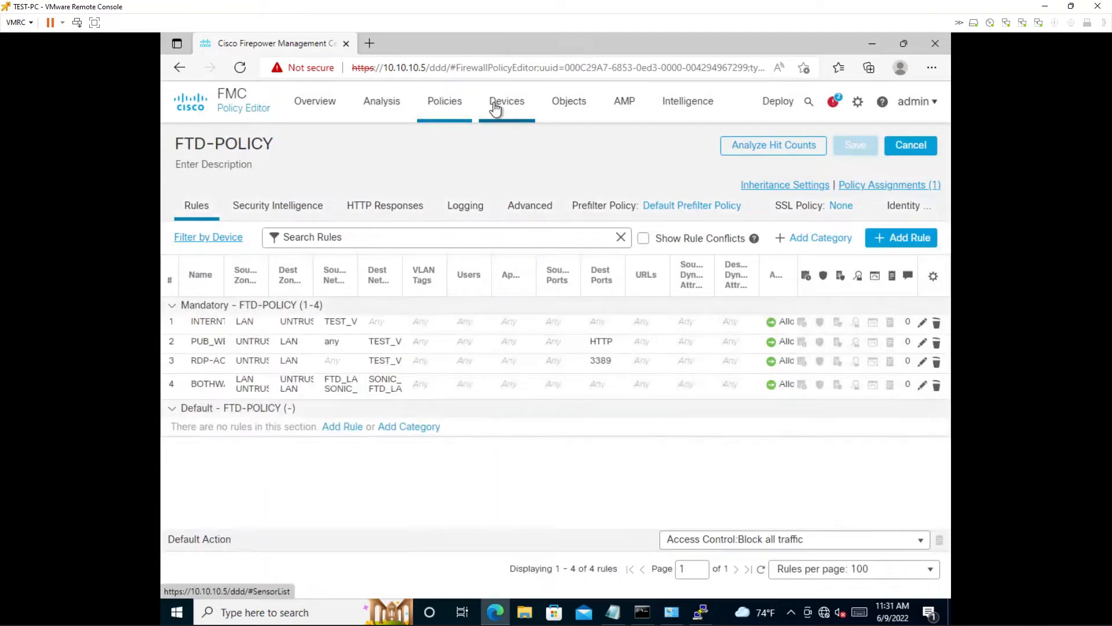
# - In the SONIC_VPN site-to-site topology's advanced tunnel settings, disable Bypass Access Control policy for decrypted traffic (sysopt permit-vpn) and save
pyautogui.moveTo(495, 109)
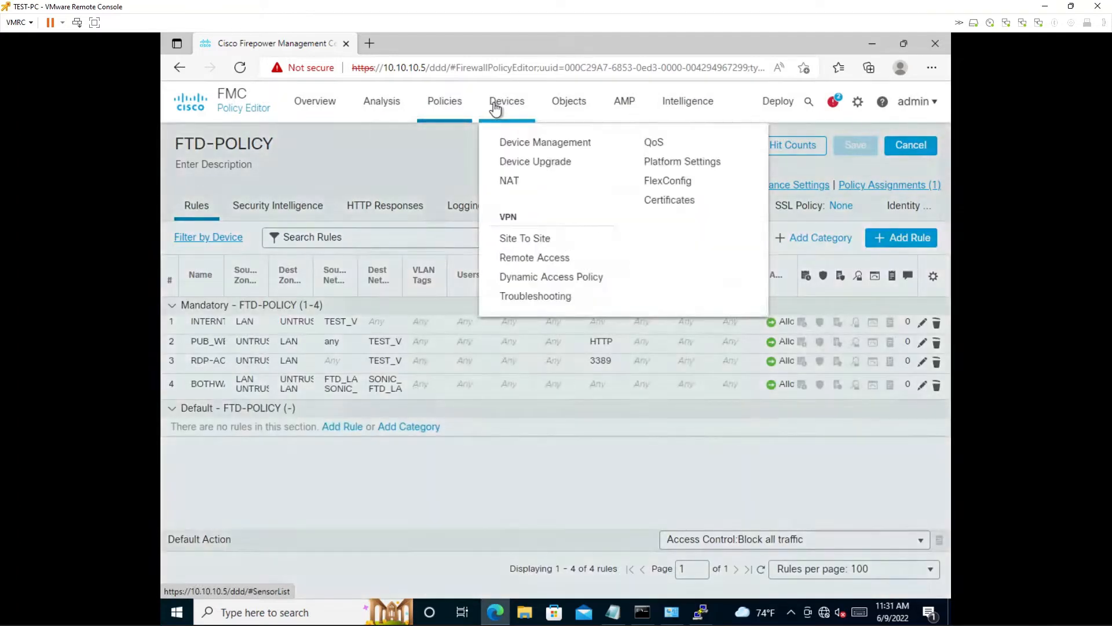
pyautogui.click(527, 237)
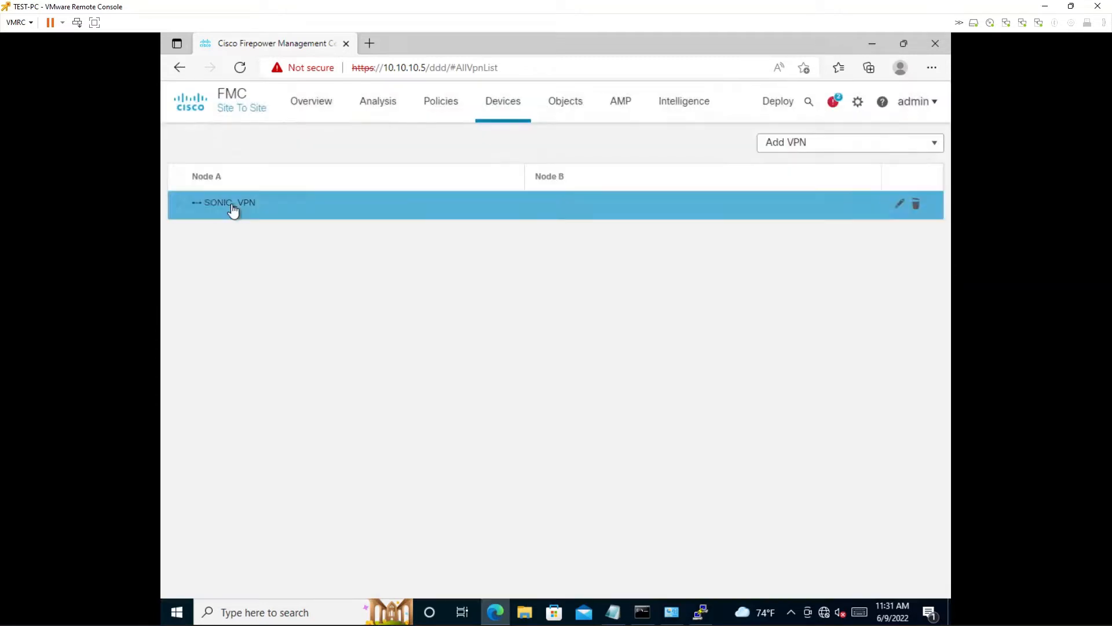
pyautogui.click(232, 204)
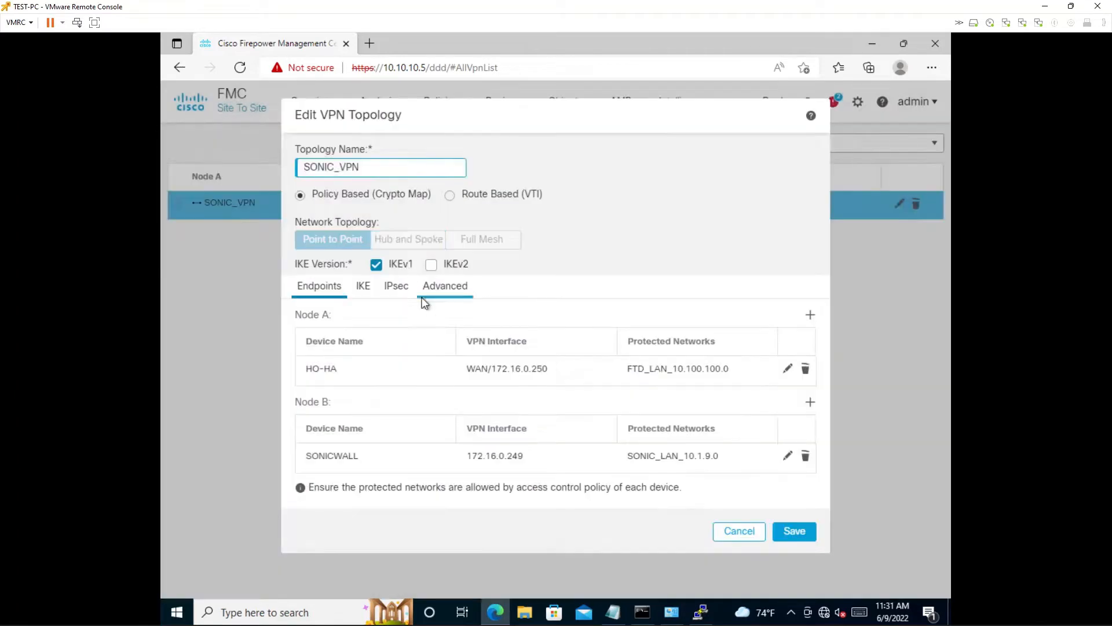
pyautogui.click(442, 285)
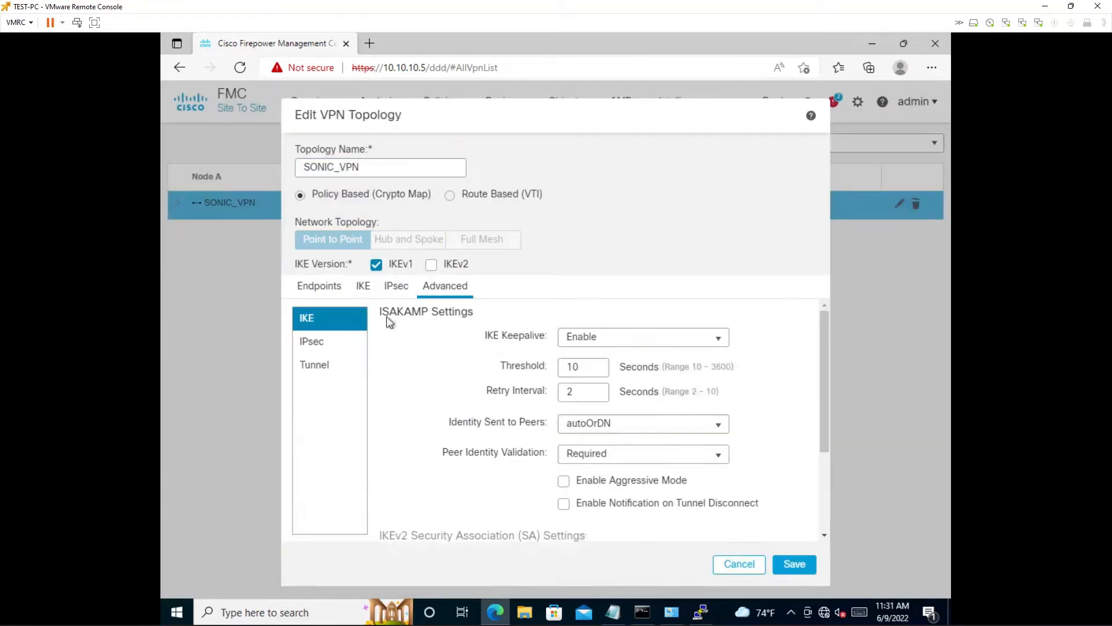
pyautogui.click(339, 363)
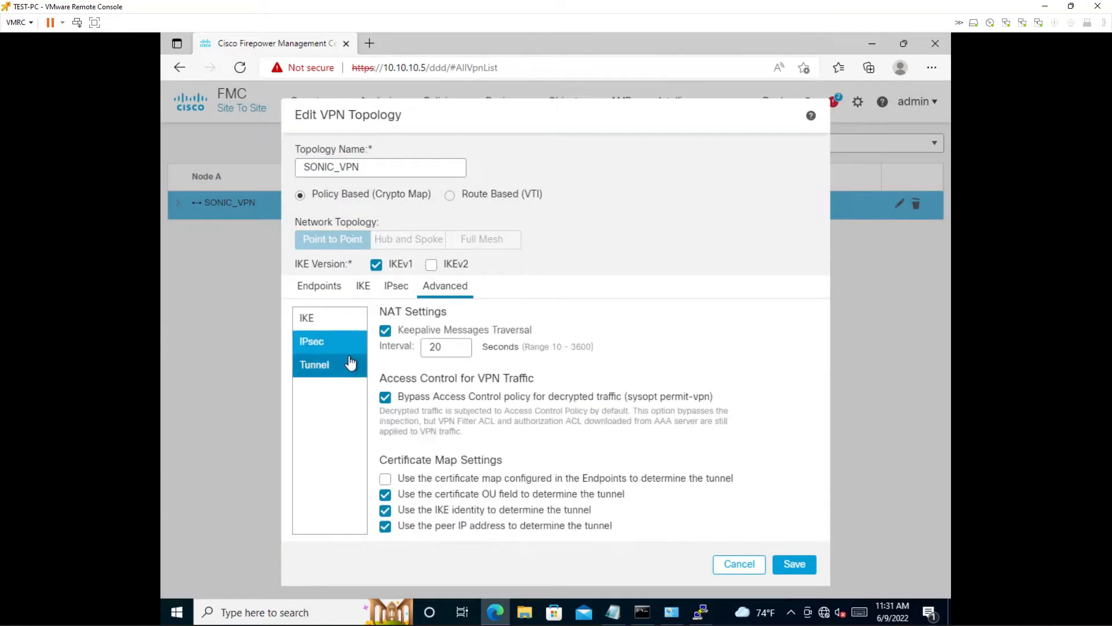
pyautogui.click(386, 397)
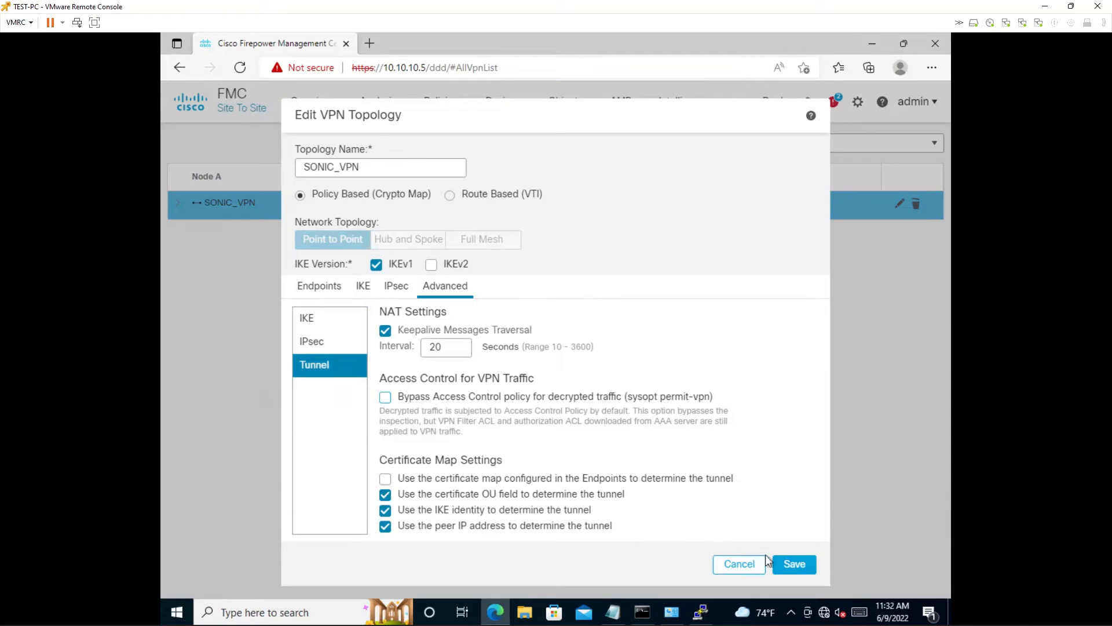
pyautogui.click(783, 564)
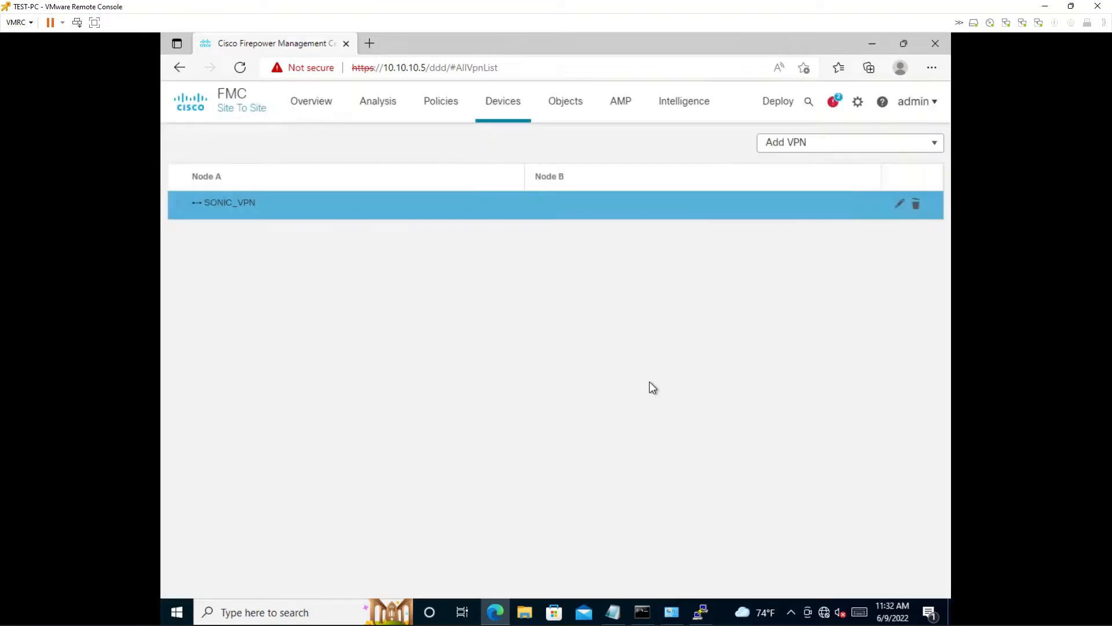
# - Deploy the pending configuration changes to the HO-HA device and confirm the deployment
pyautogui.moveTo(769, 114)
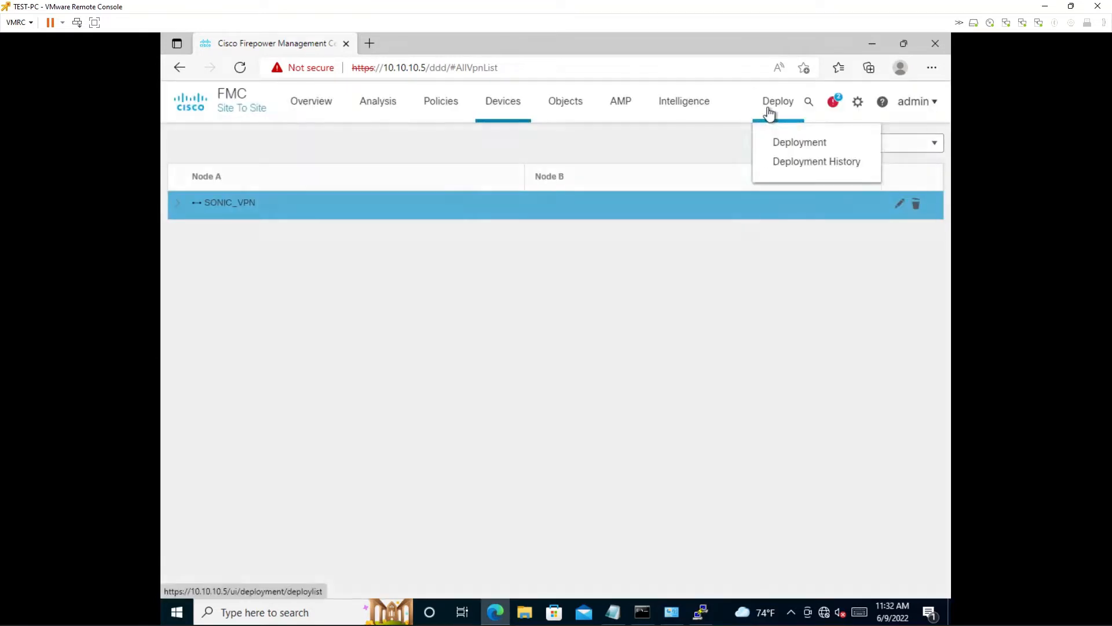
pyautogui.click(770, 146)
pyautogui.click(770, 144)
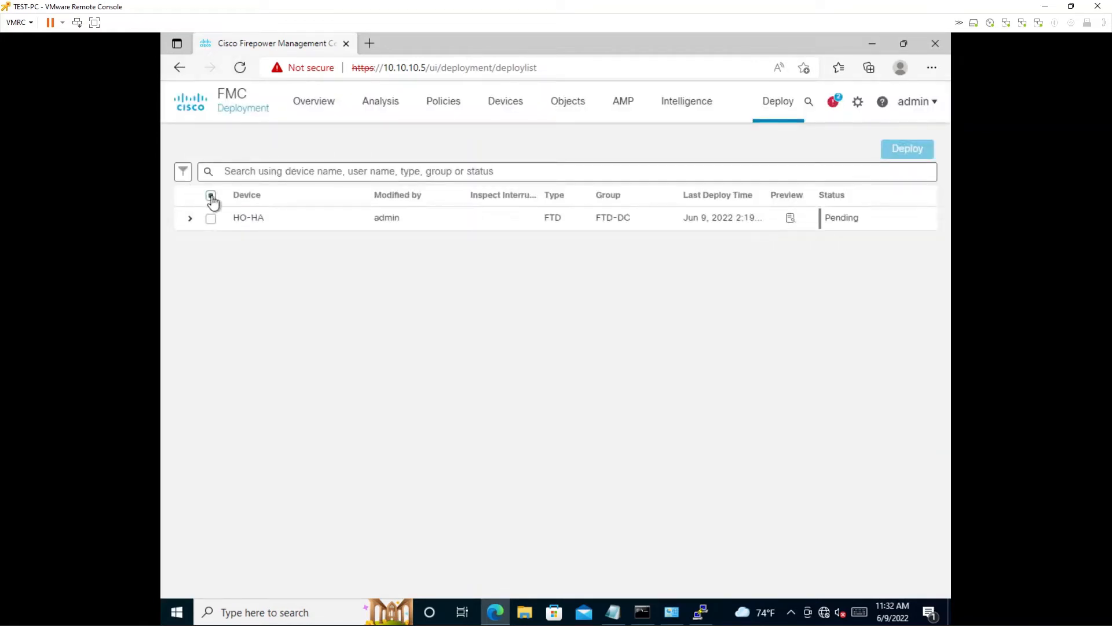
pyautogui.click(210, 196)
pyautogui.click(886, 151)
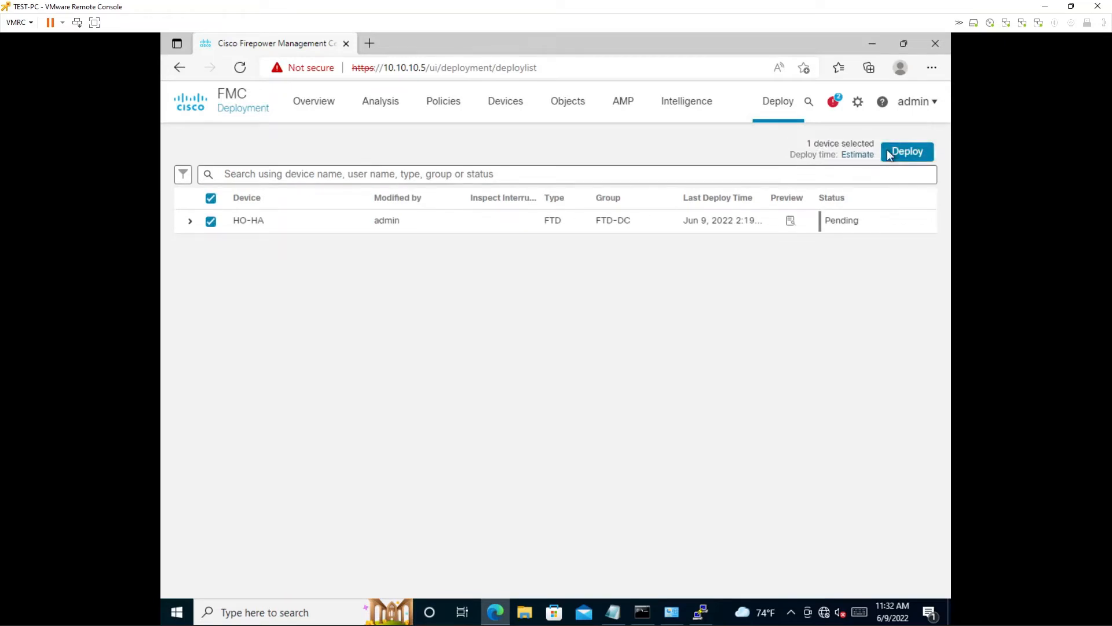
pyautogui.click(692, 436)
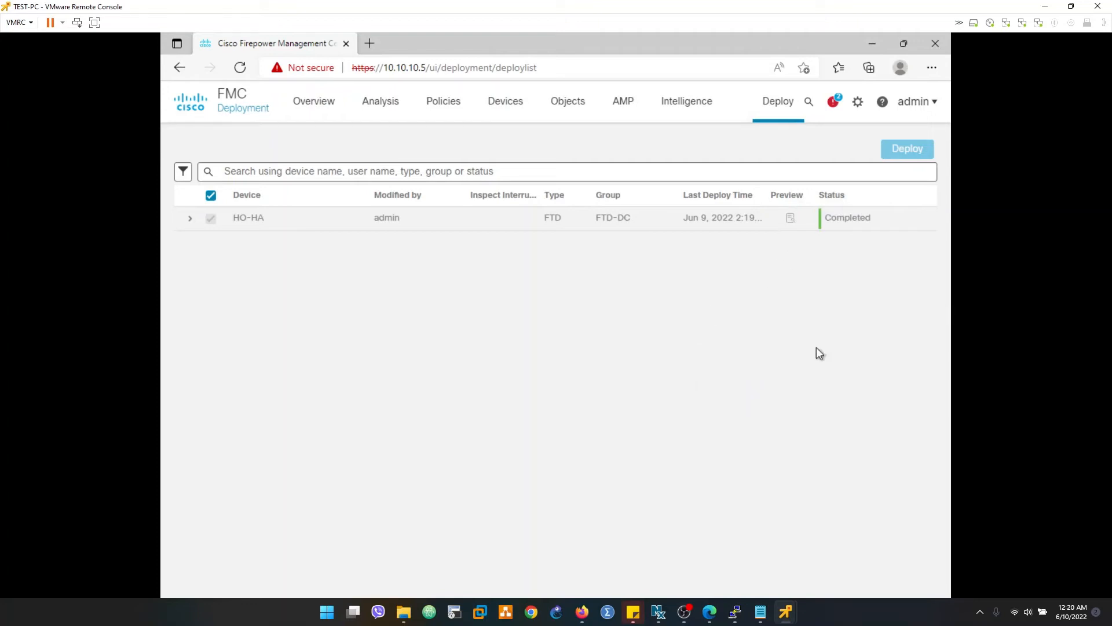
# - Switch to the Command Prompt running the continuous ping to 10.1.9.100 and highlight the first replies after the timeouts
pyautogui.press('super')
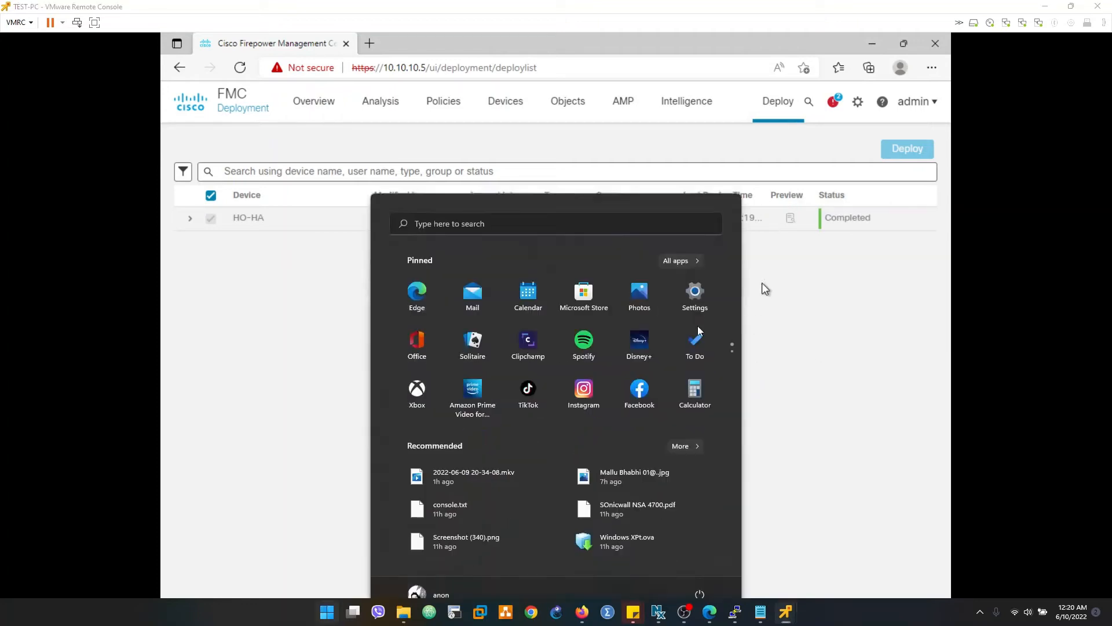
pyautogui.press('super')
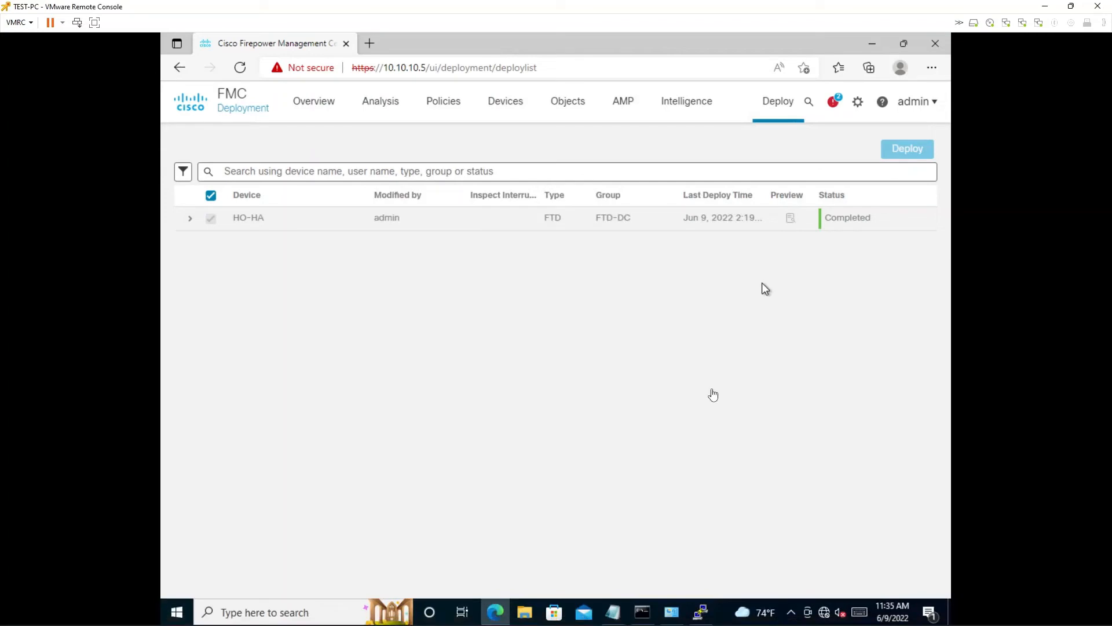
pyautogui.click(641, 612)
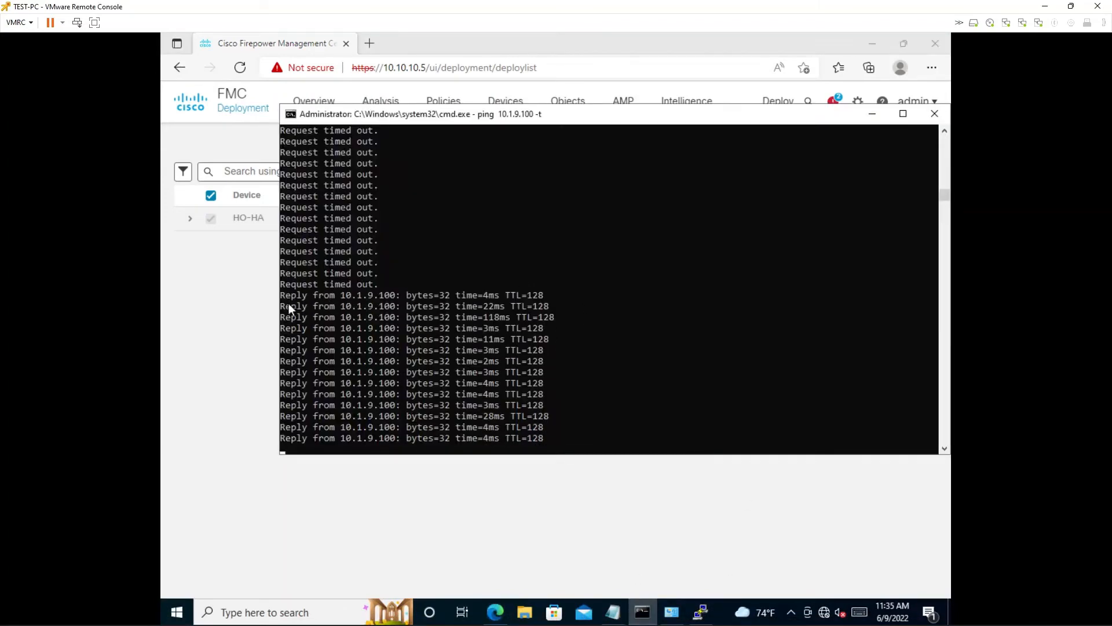
pyautogui.moveTo(286, 296); pyautogui.dragTo(450, 305)
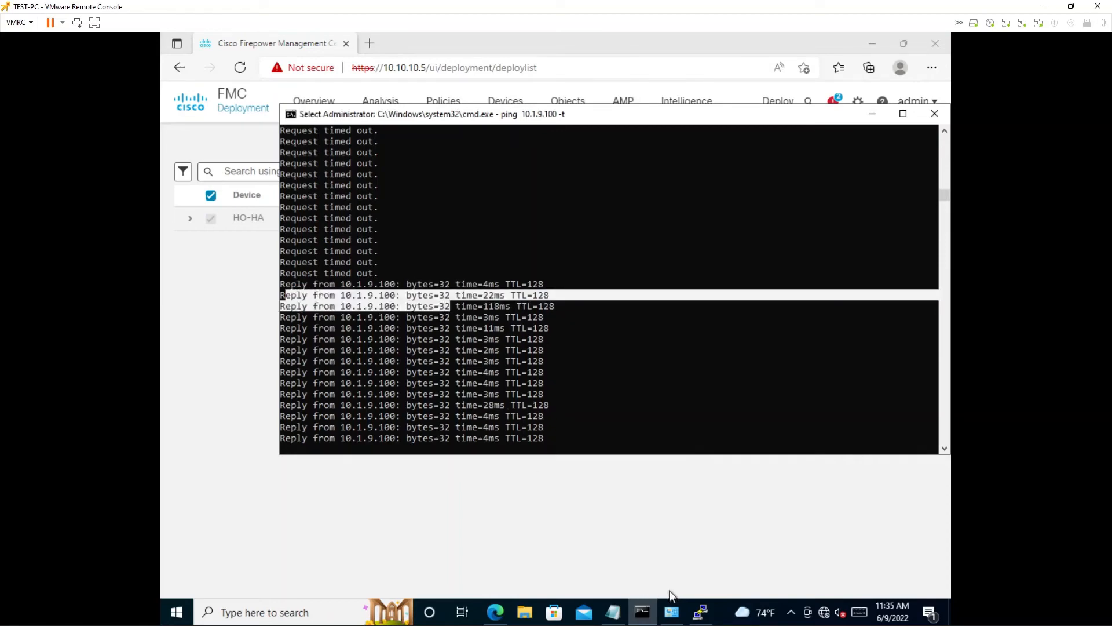
# - In the 10.10.10.2 PuTTY session, rerun packet-tracer input LAN tcp 10.100.100.2 http 10.1.9.100 http and highlight the last phase and final action
pyautogui.click(699, 615)
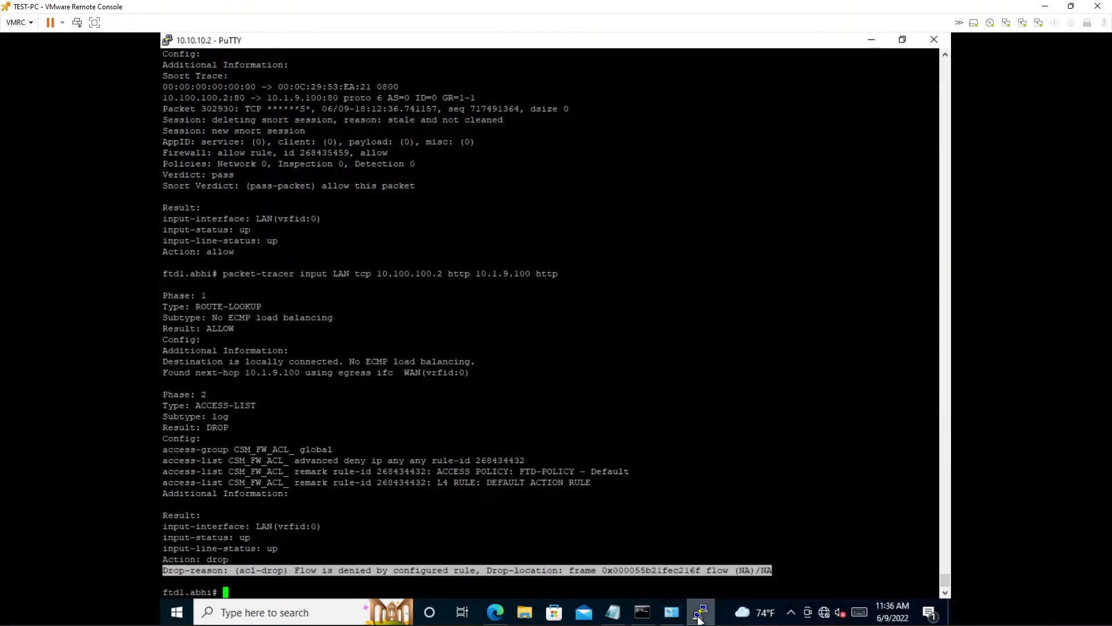
pyautogui.press('Up')
pyautogui.press('Return')
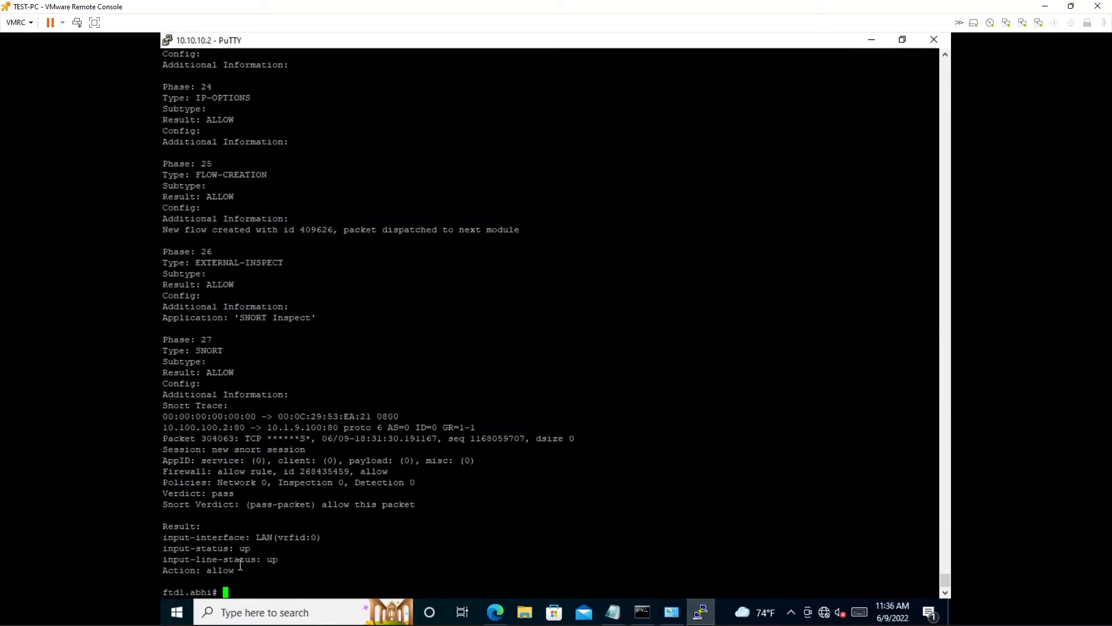
pyautogui.moveTo(255, 560); pyautogui.dragTo(168, 340)
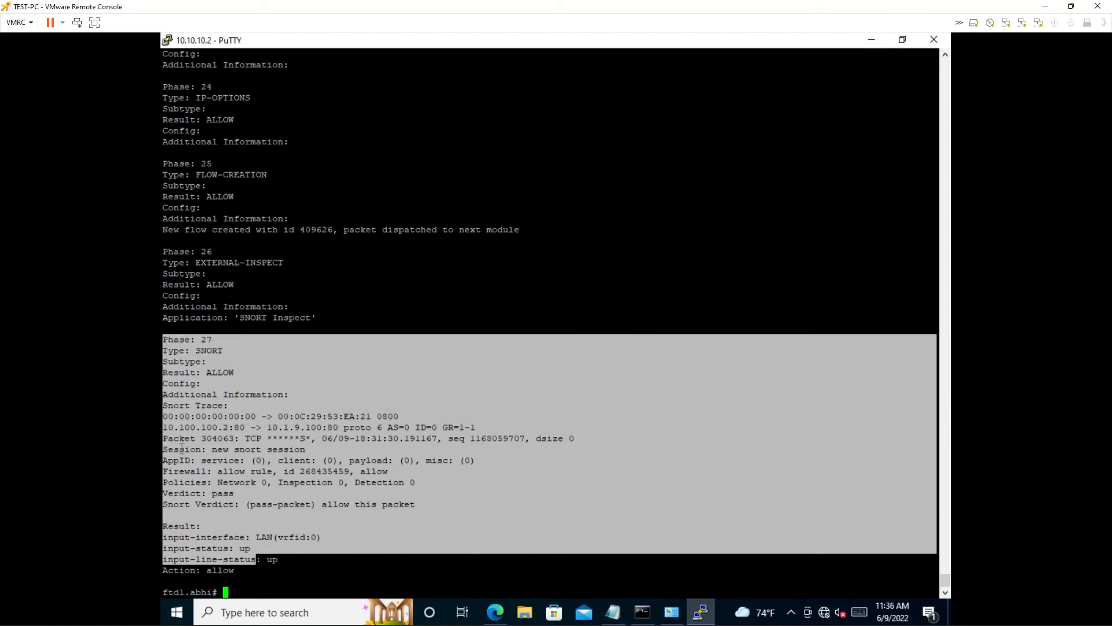
pyautogui.click(242, 573)
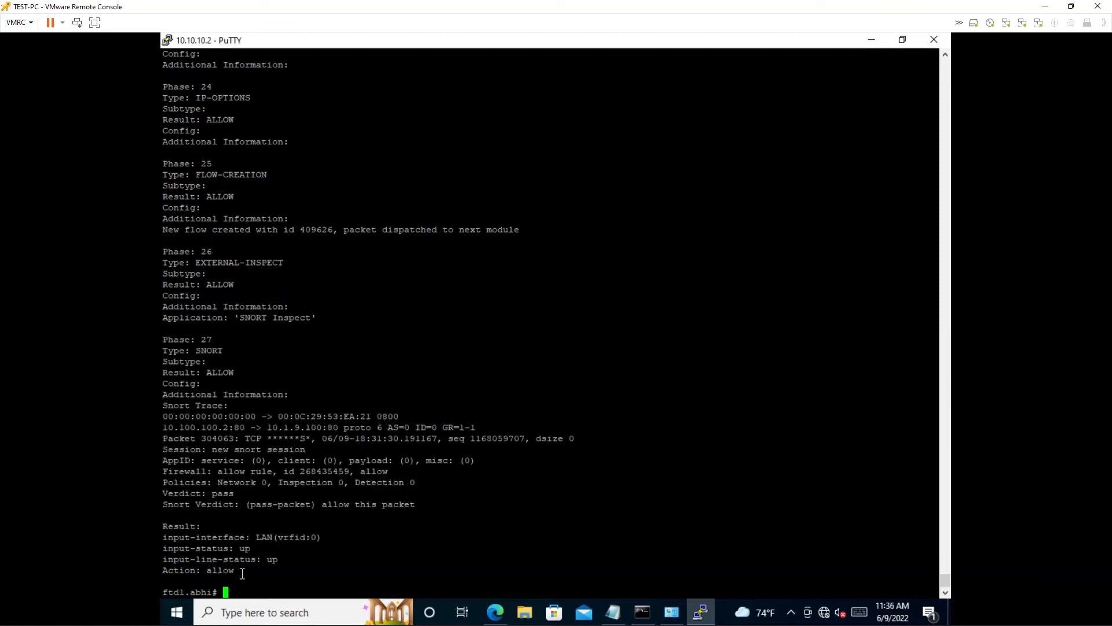
pyautogui.moveTo(235, 571); pyautogui.dragTo(176, 557)
pyautogui.click(454, 363)
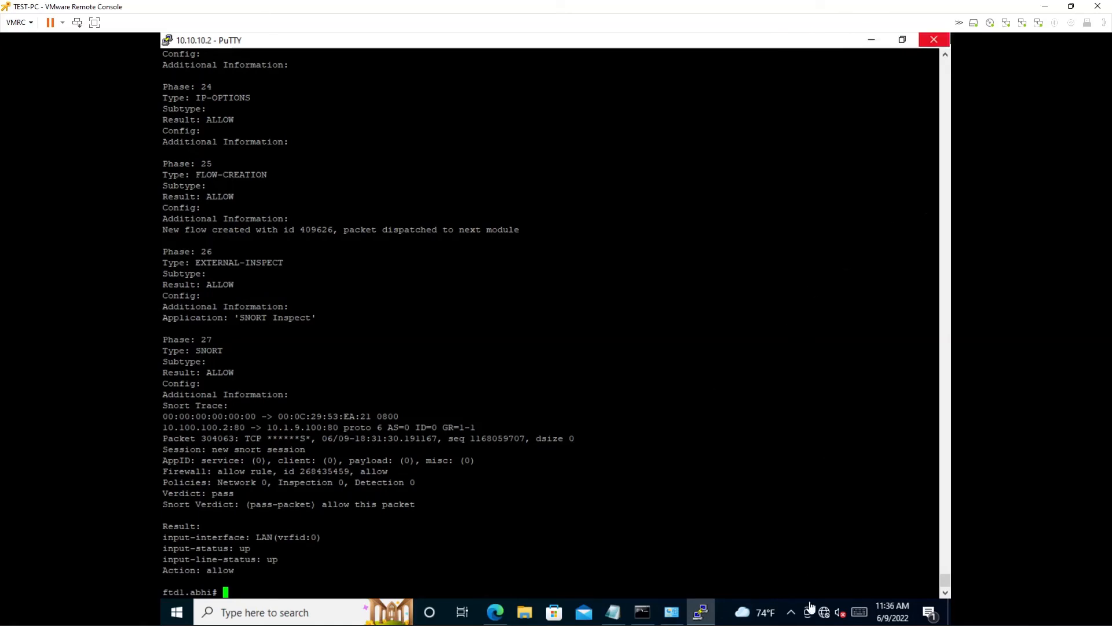
# - Switch to the XP-test console, stop the running ping and restart ping 10.100.100.75 -t
pyautogui.moveTo(803, 624)
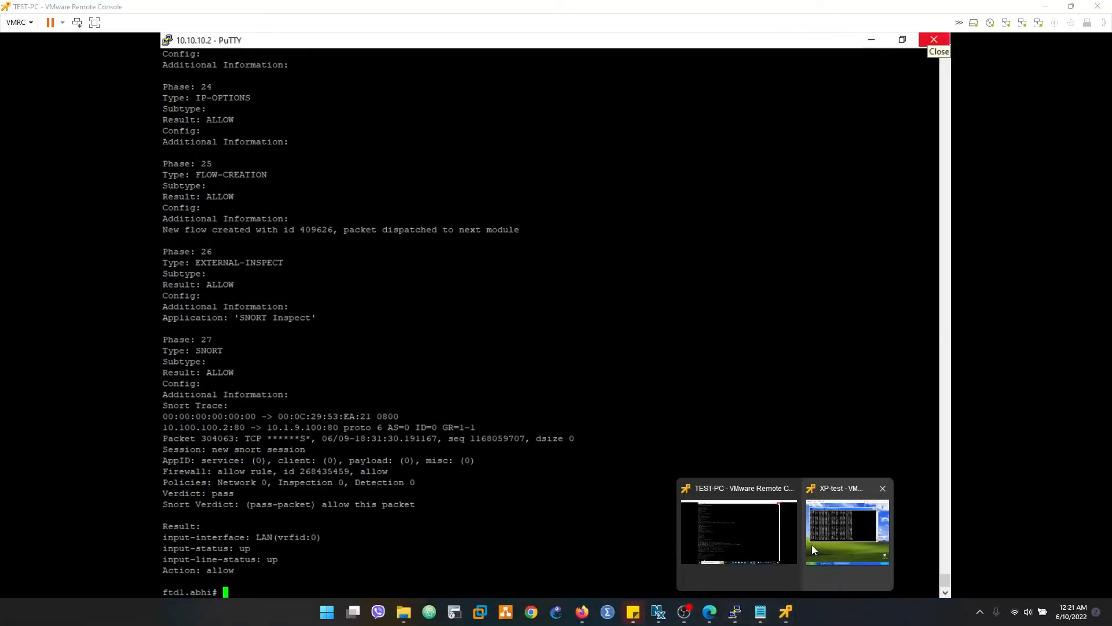
pyautogui.click(812, 544)
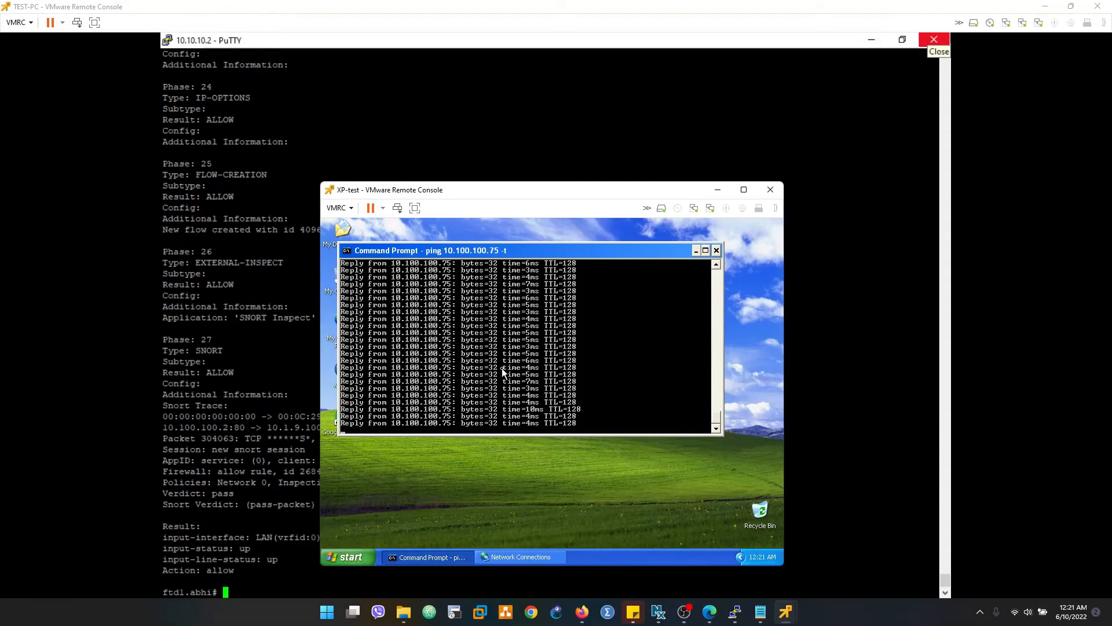
pyautogui.hotkey('ctrl', 'c')
pyautogui.press('Up')
pyautogui.press('Return')
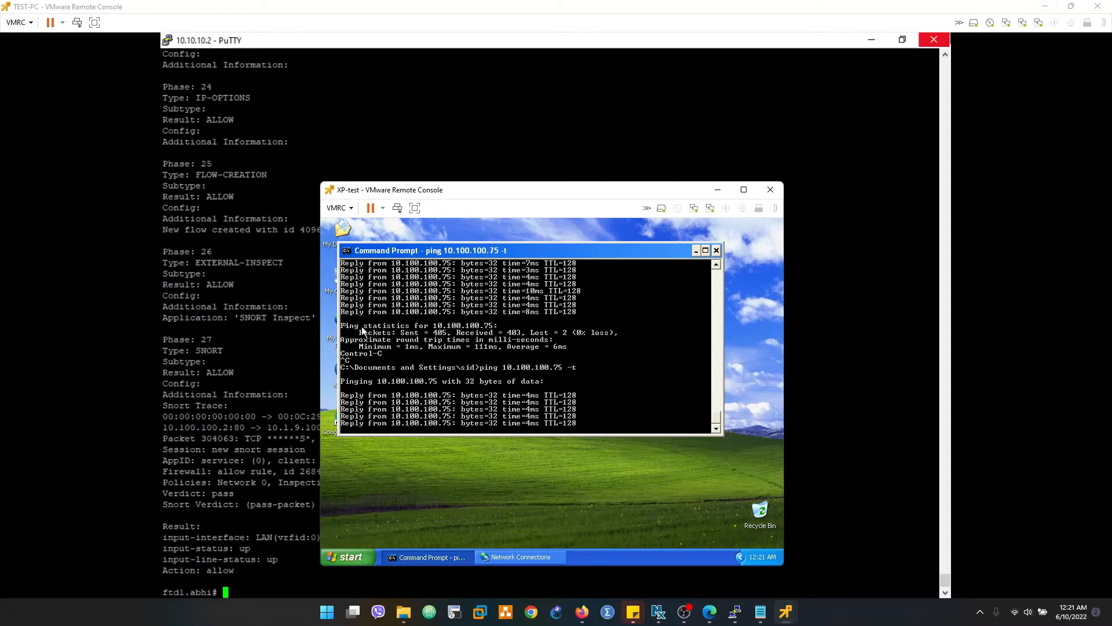
# - Return to TEST-PC, minimize PuTTY, clear the selection in the 10.1.9.100 ping window, and minimize both remote consoles
pyautogui.click(98, 171)
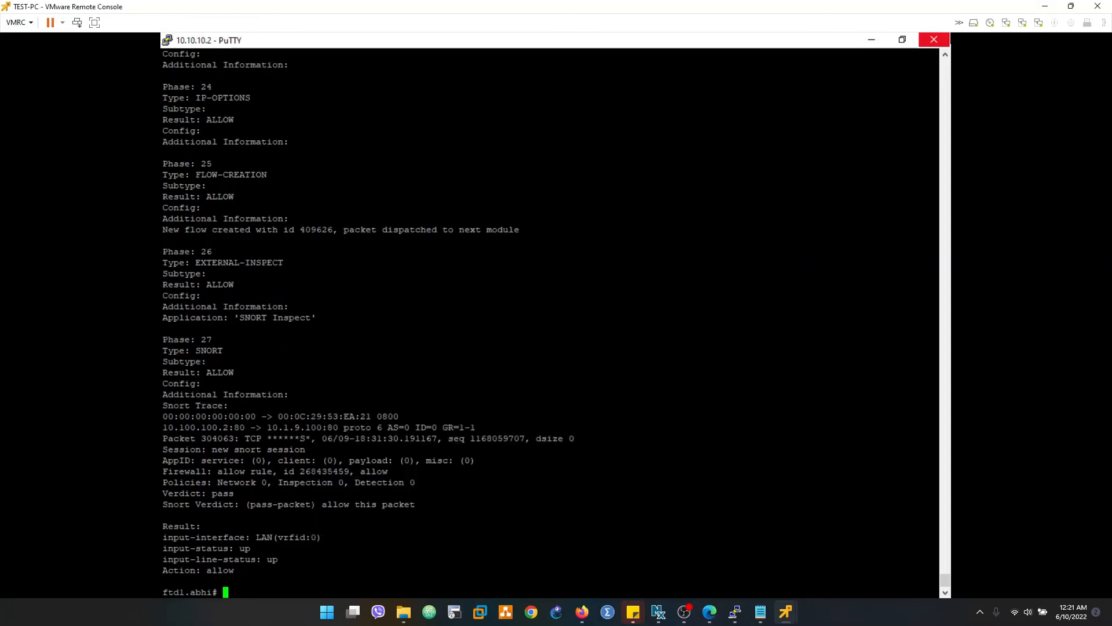
pyautogui.click(871, 36)
pyautogui.click(355, 254)
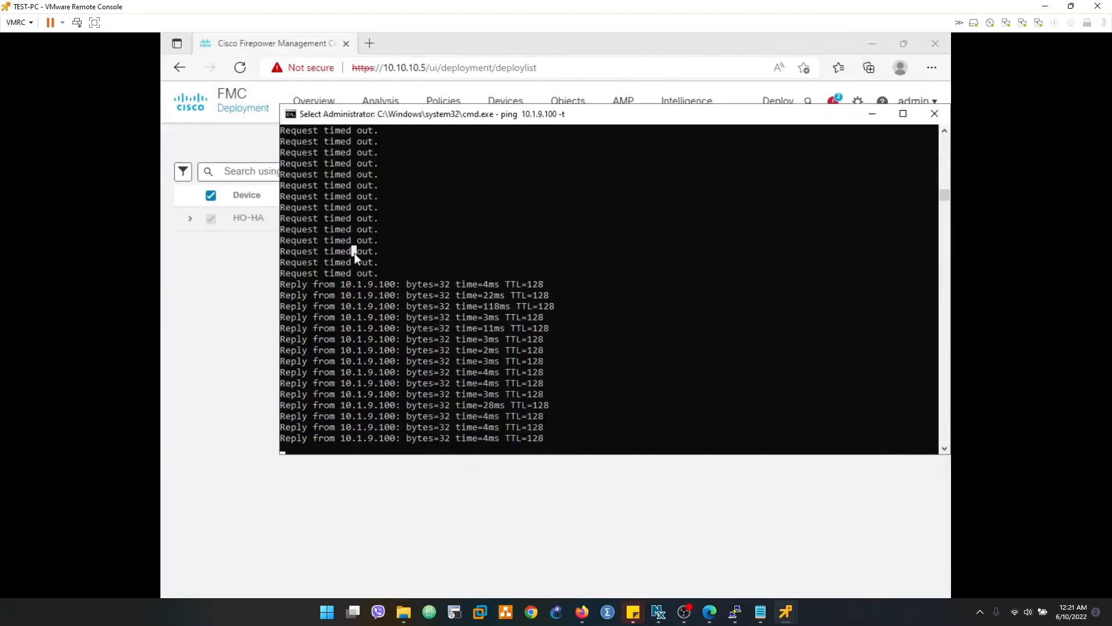
pyautogui.press('Escape')
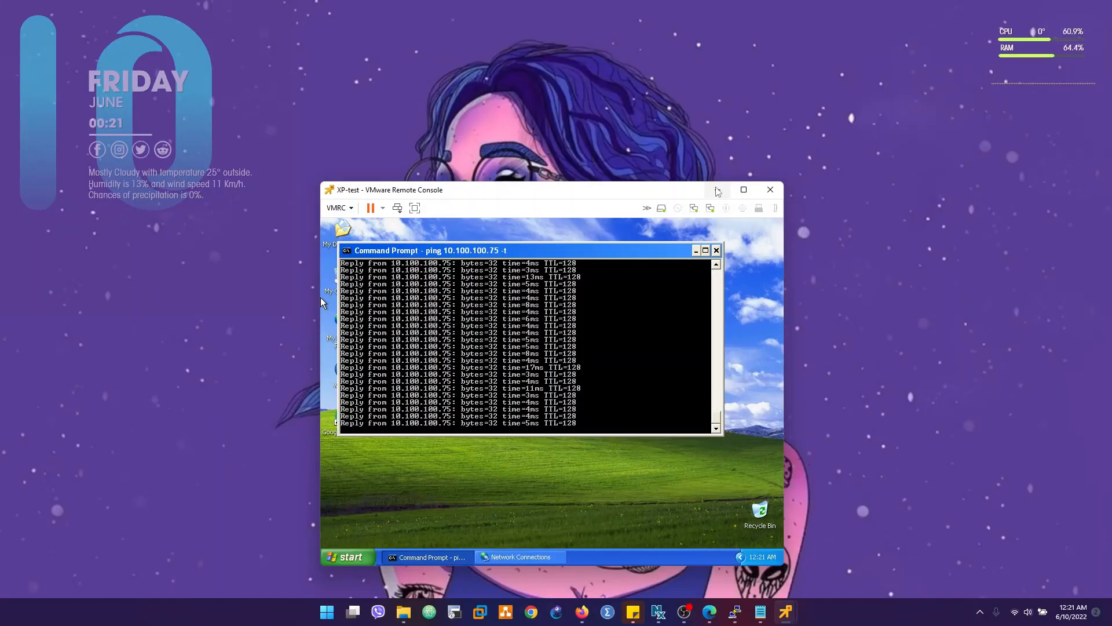
pyautogui.click(718, 190)
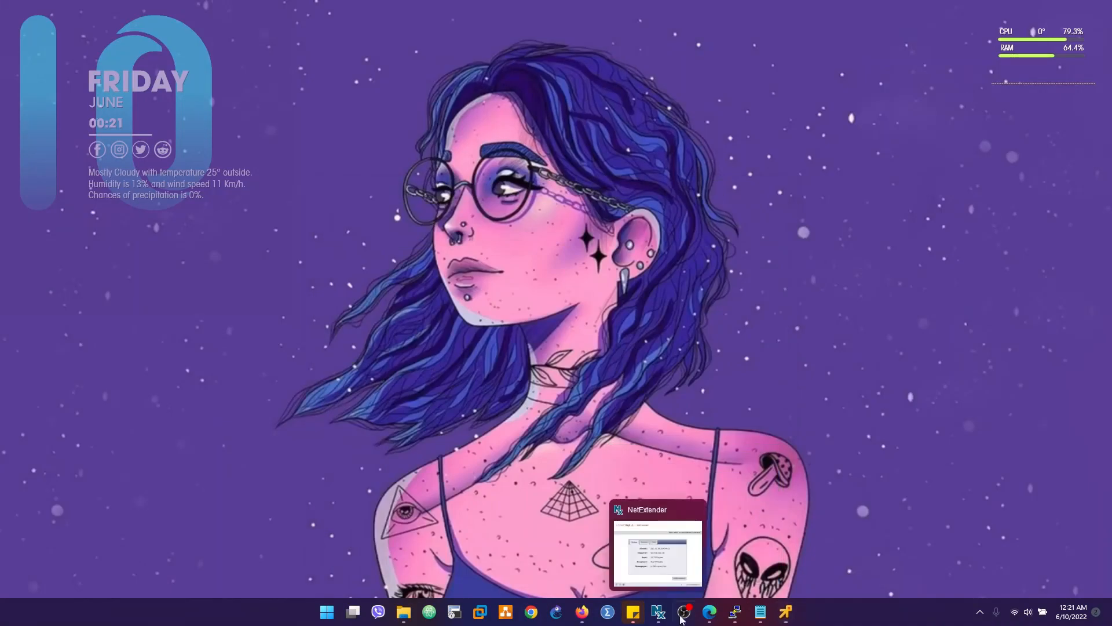